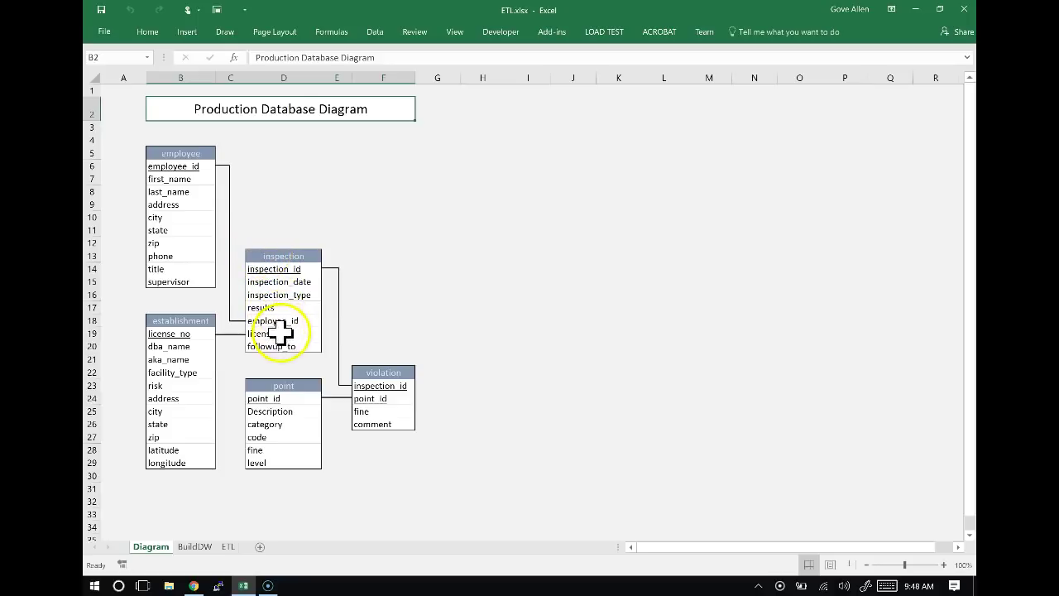
Sign in on the BYU Wired Access page with the saved Net ID login and accept the policy.
key("alt+Tab")
key("alt+Tab")
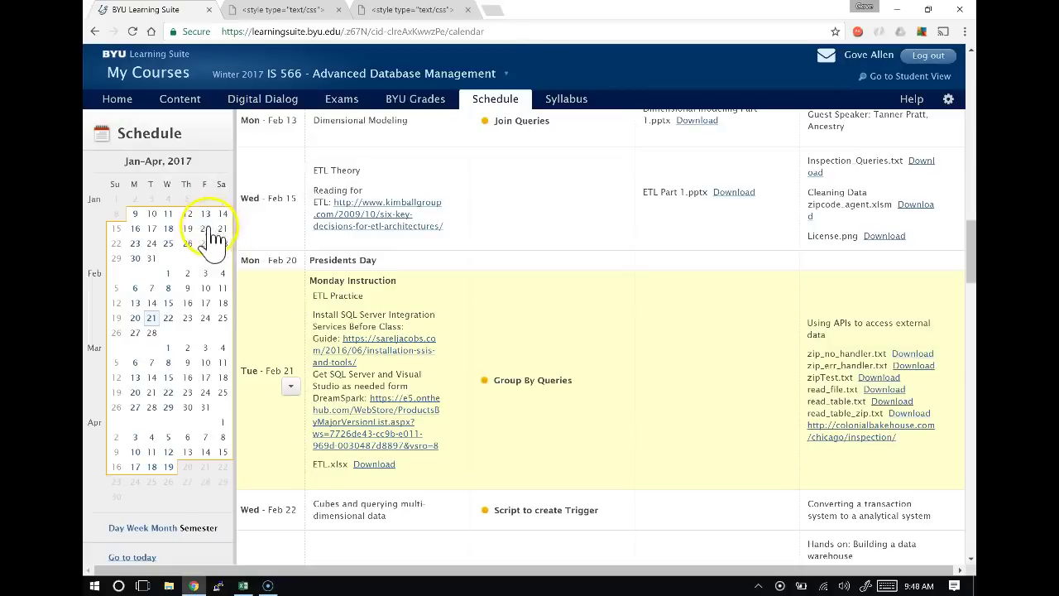
left_click(396, 11)
left_click(409, 31)
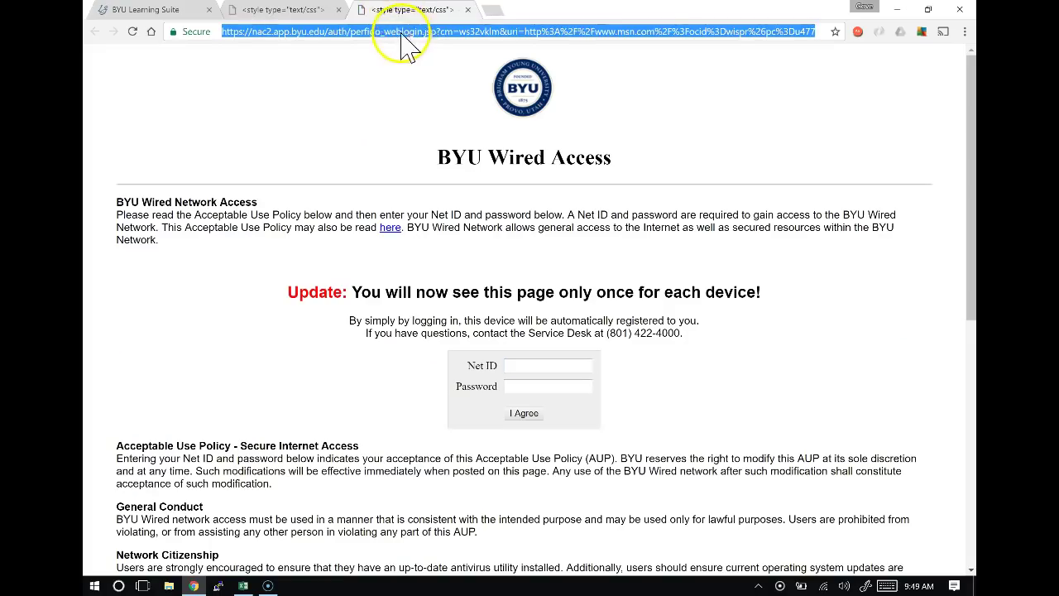
left_click(531, 364)
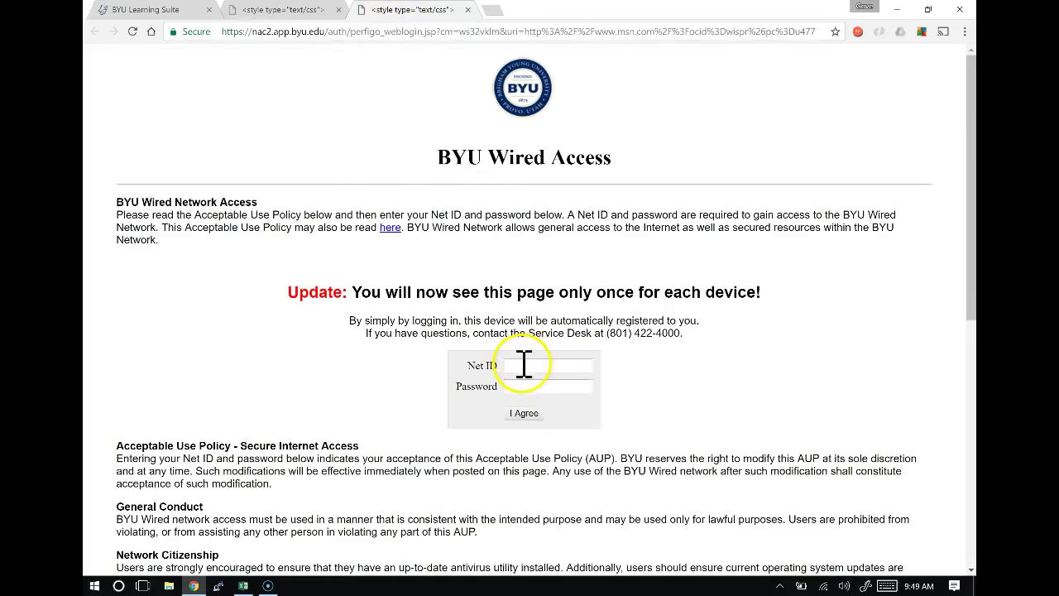
left_click(525, 380)
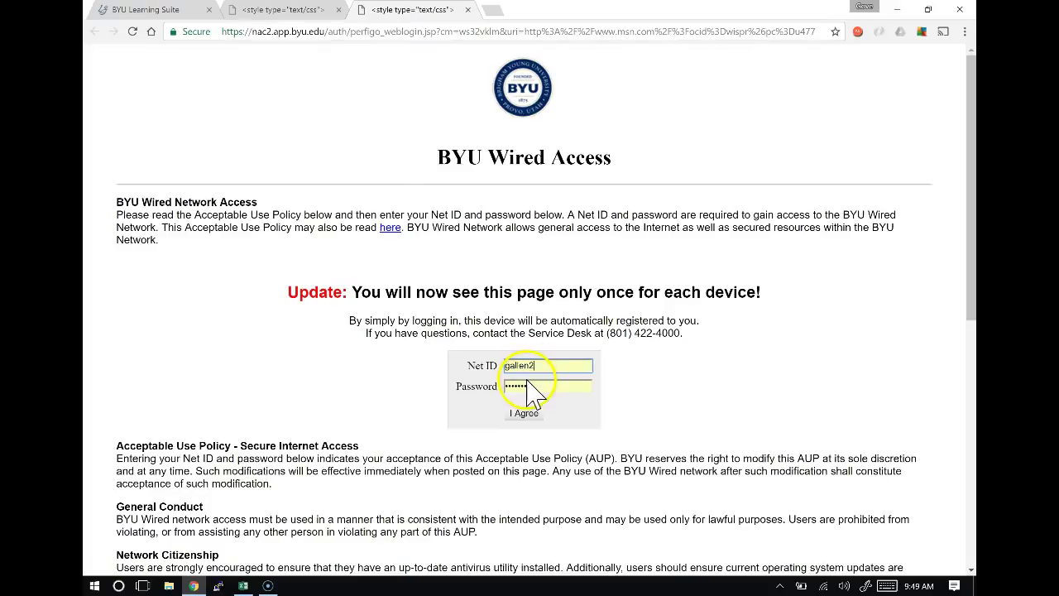
left_click(536, 418)
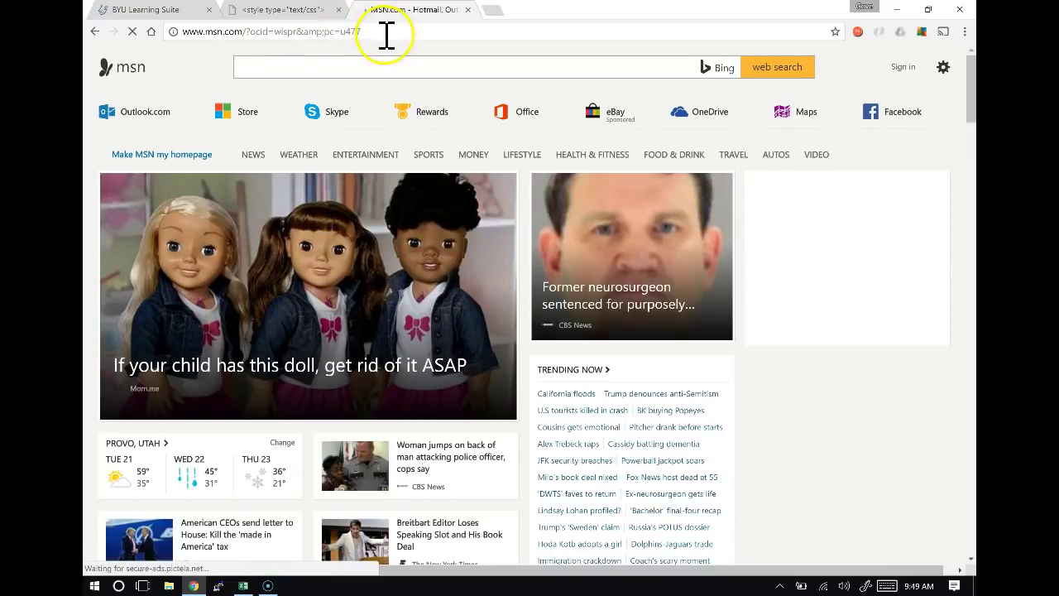
left_click(385, 34)
Go to MyEducator, load the 617p course reader, and open the Advanced Query Editor.
type("myeducator.com")
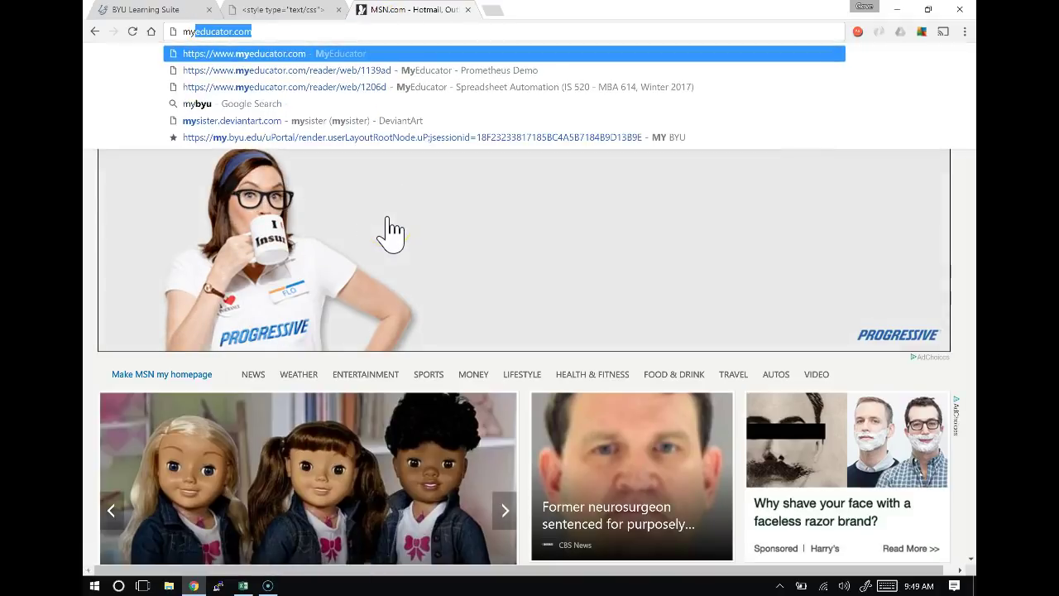
key("Return")
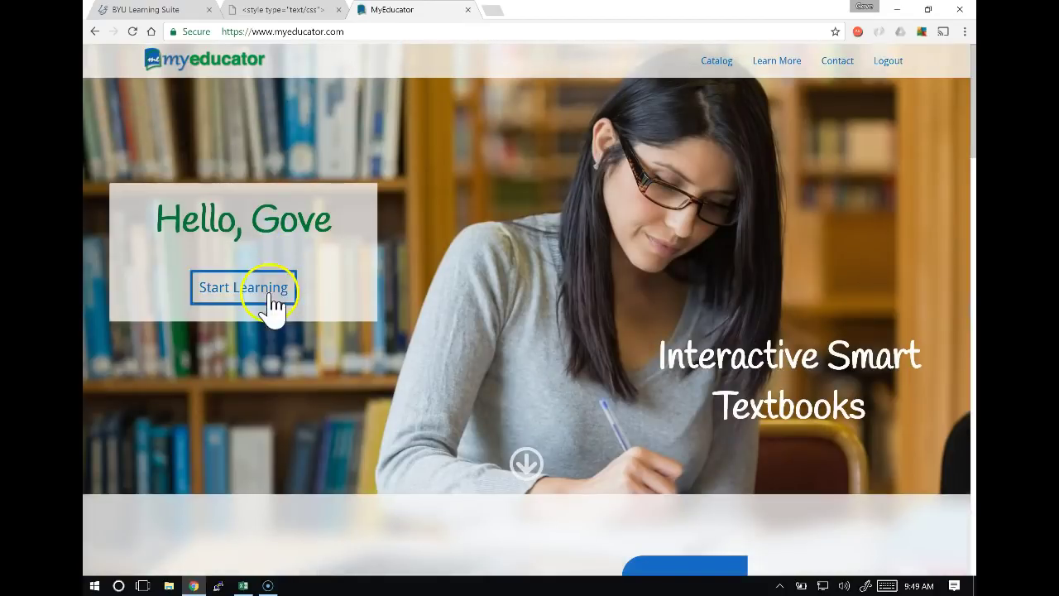
left_click(270, 292)
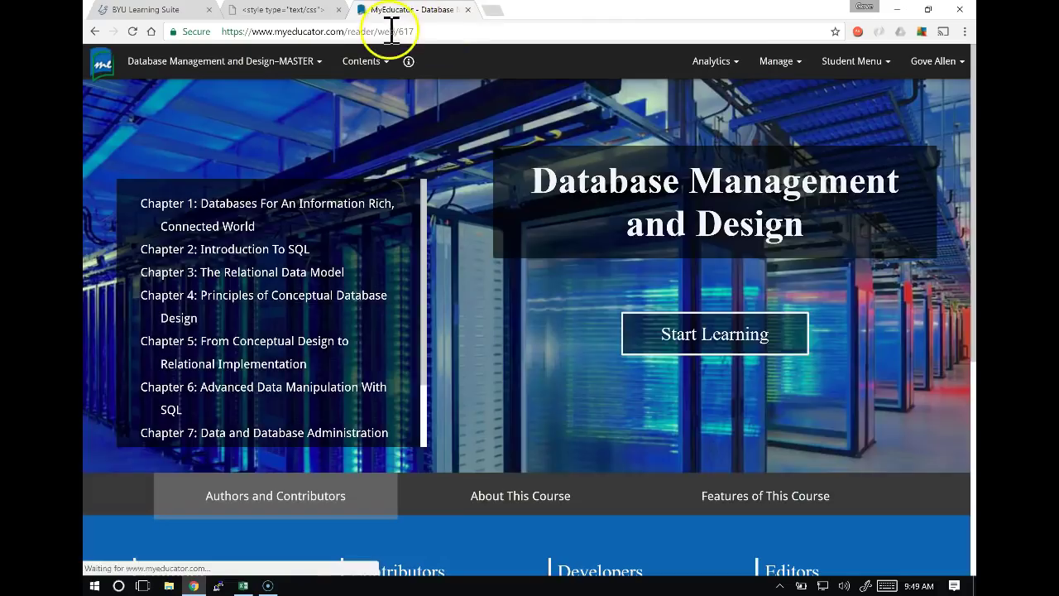
left_click(418, 32)
left_click(421, 31)
type("p")
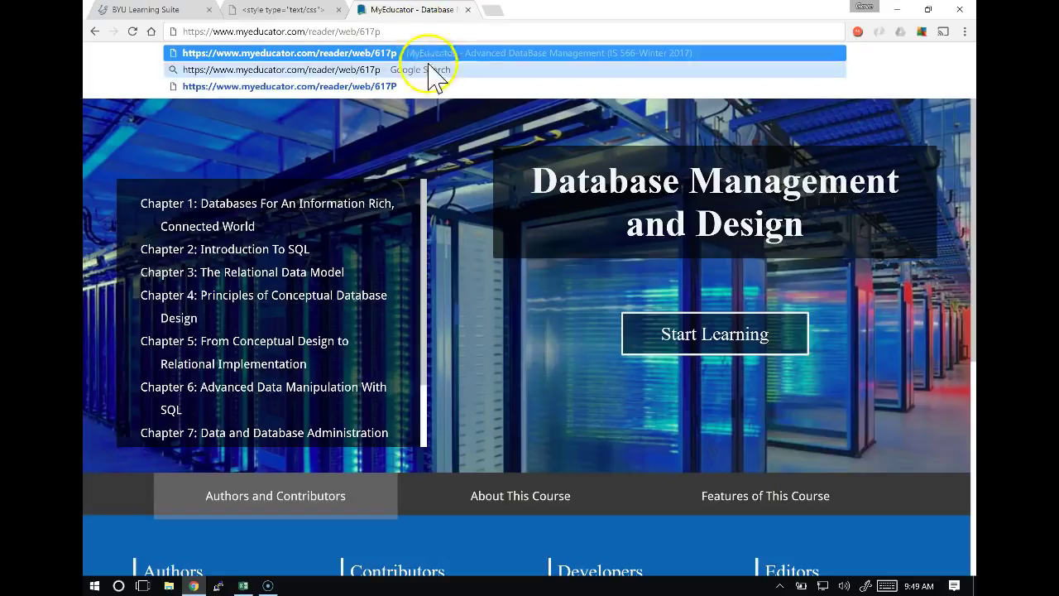
key("Return")
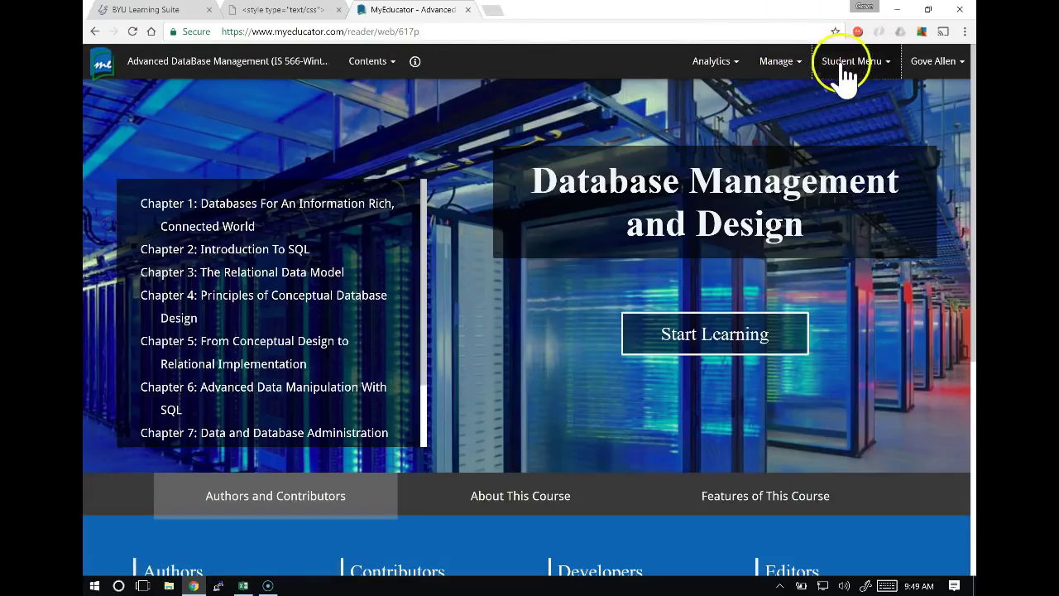
left_click(874, 63)
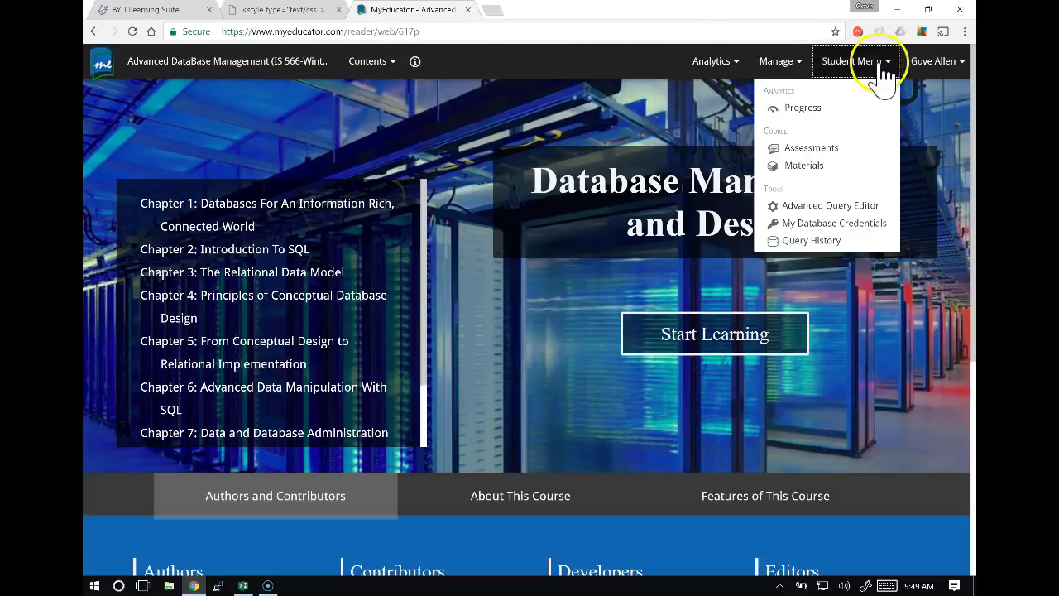
left_click(838, 207)
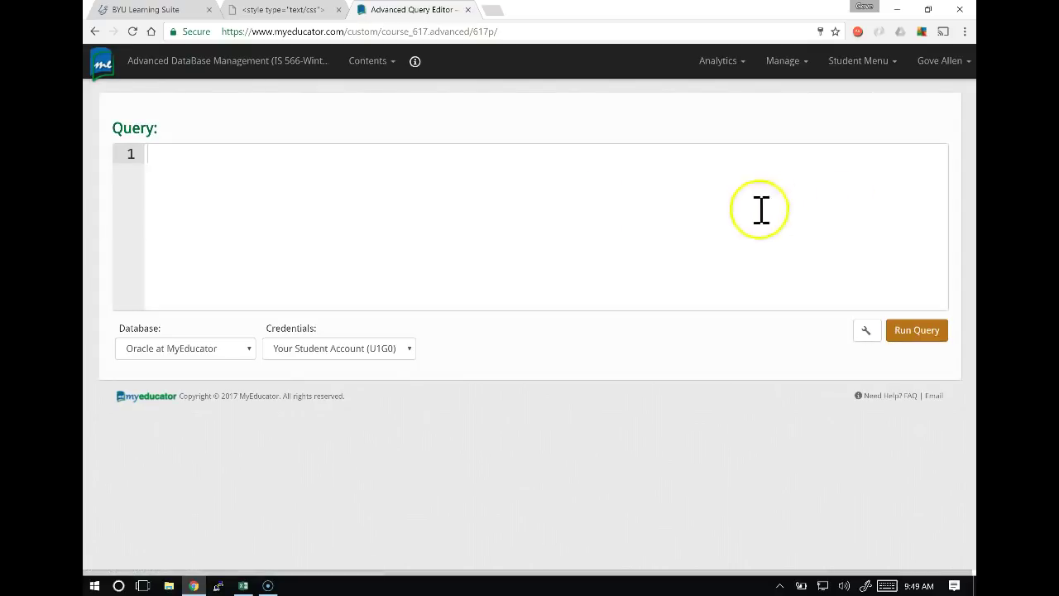
Choose SQL Server at MyEducator as the database with Food Inspection credentials.
left_click(190, 361)
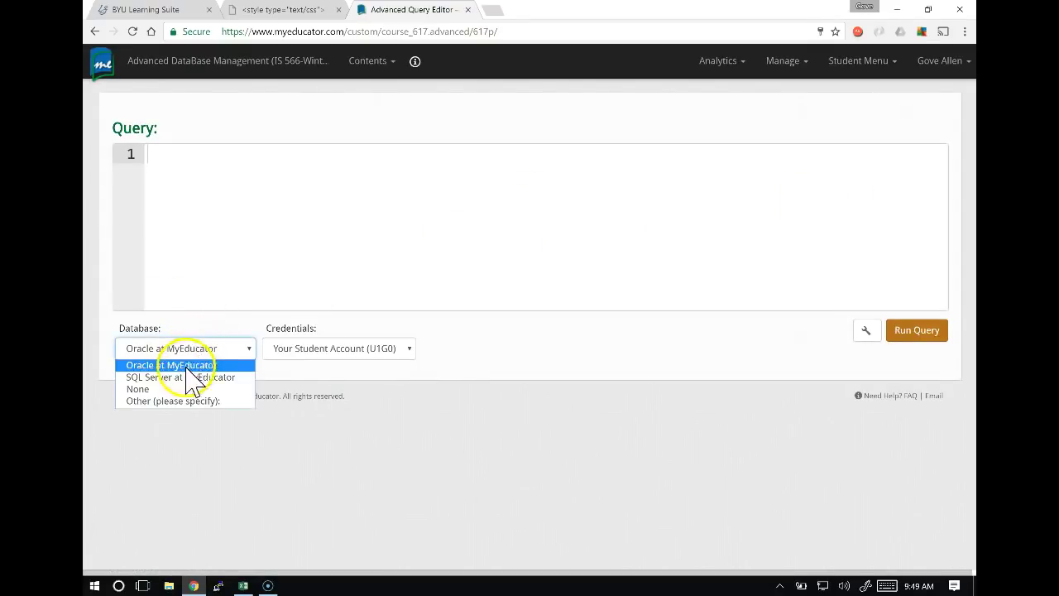
left_click(187, 376)
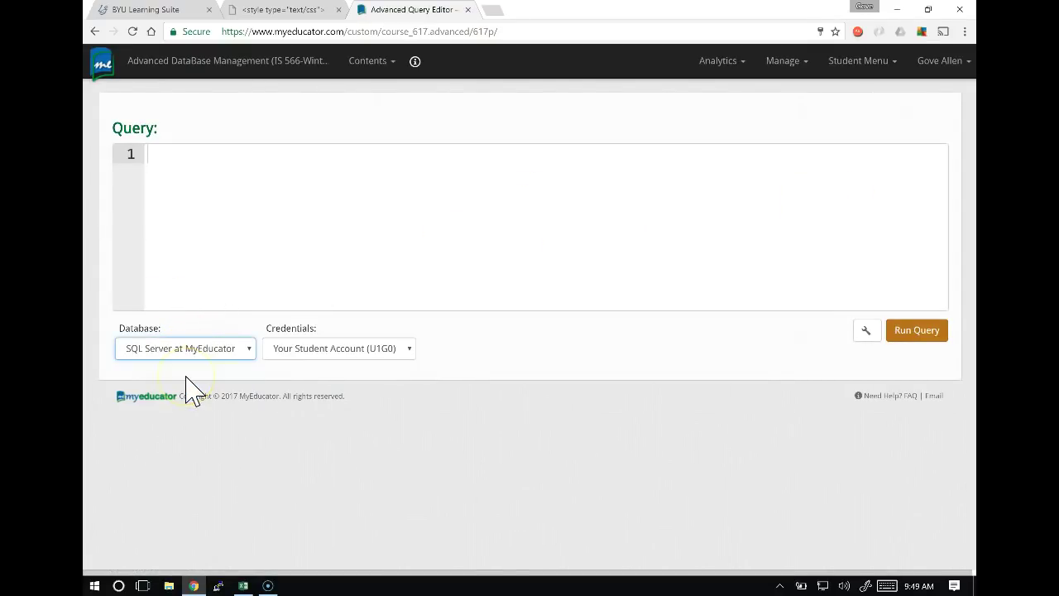
left_click(352, 348)
left_click(330, 405)
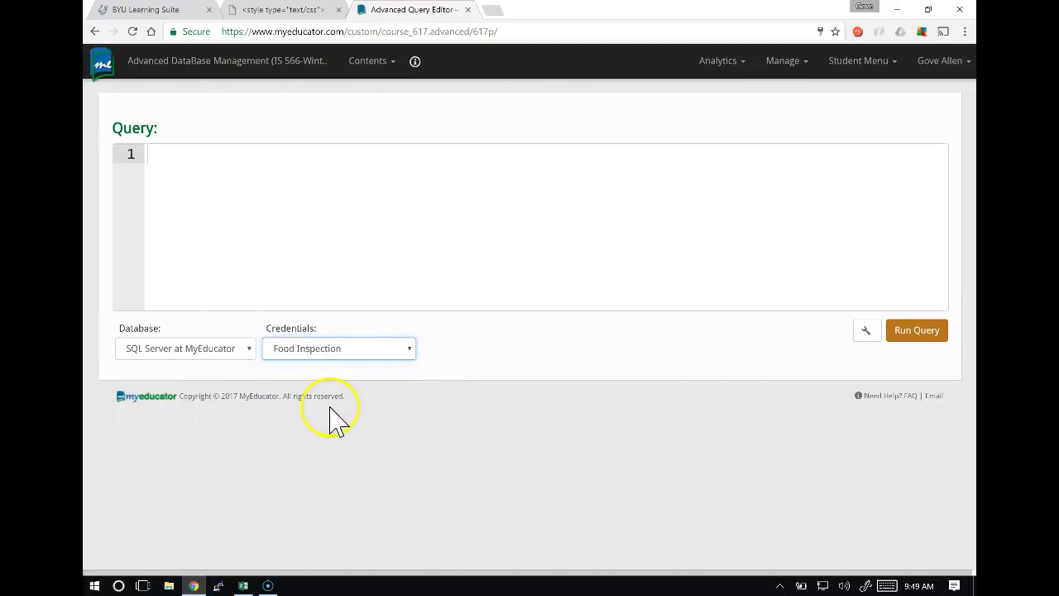
Run 'select * from violation' and review the results, then return to the Excel diagram.
left_click(198, 195)
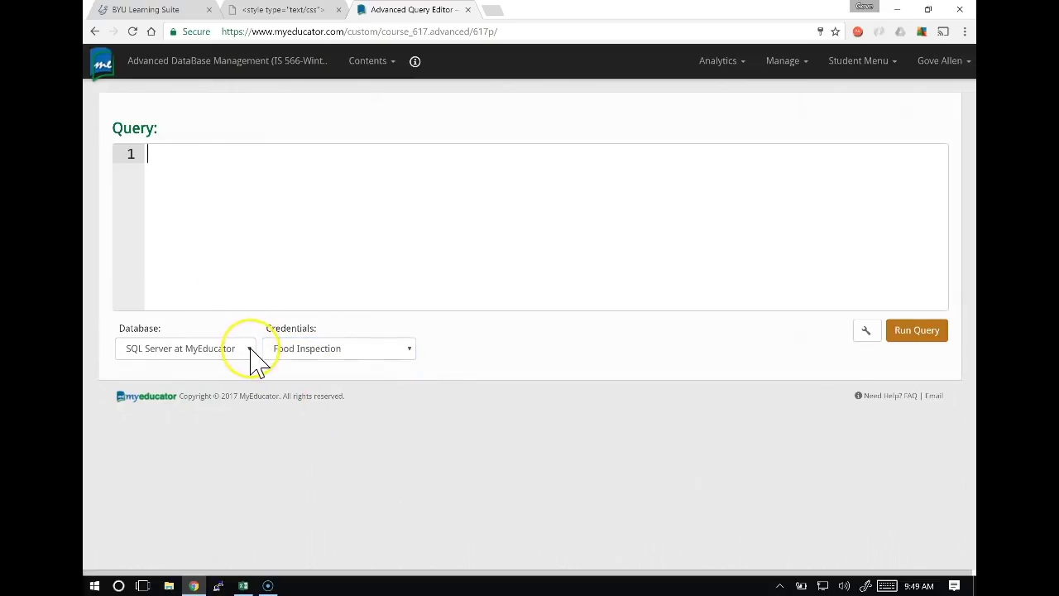
type("selecct * r")
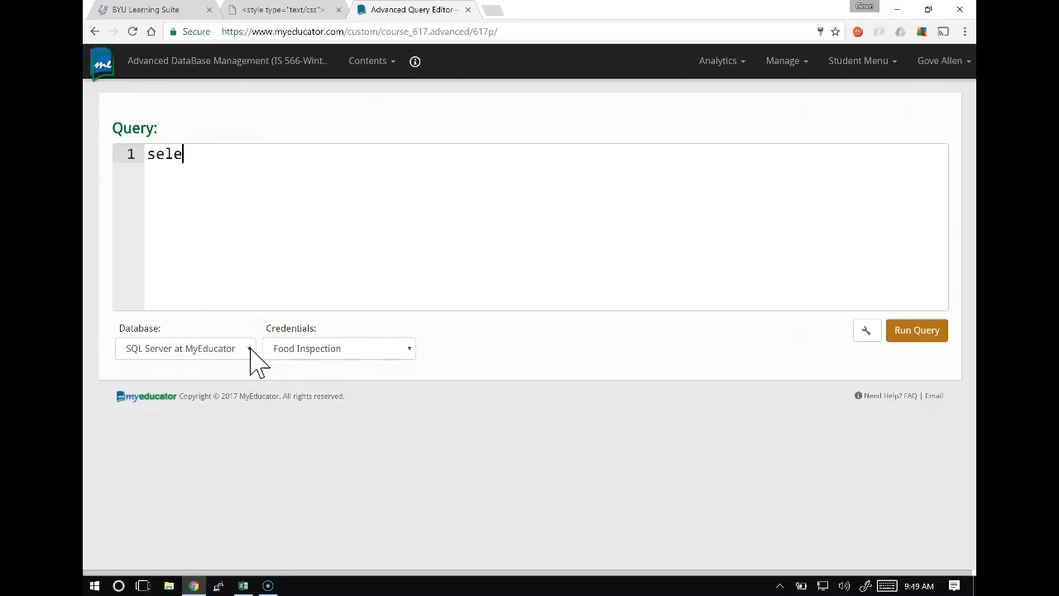
key("BackSpace")
key("BackSpace")
key("BackSpace")
key("BackSpace")
key("BackSpace")
key("BackSpace")
type("t * from ")
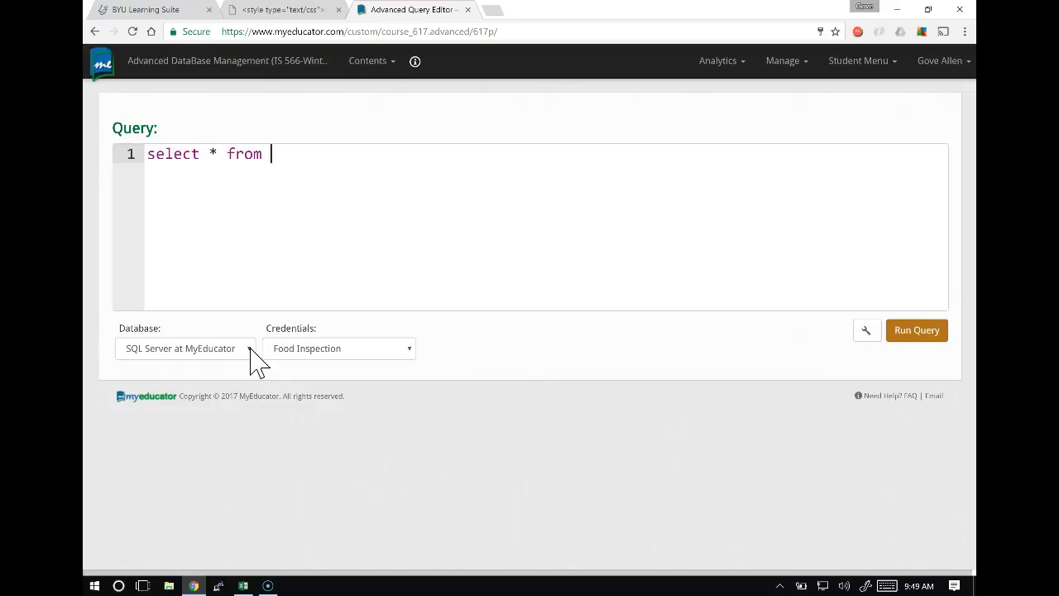
type("violation")
left_click(897, 330)
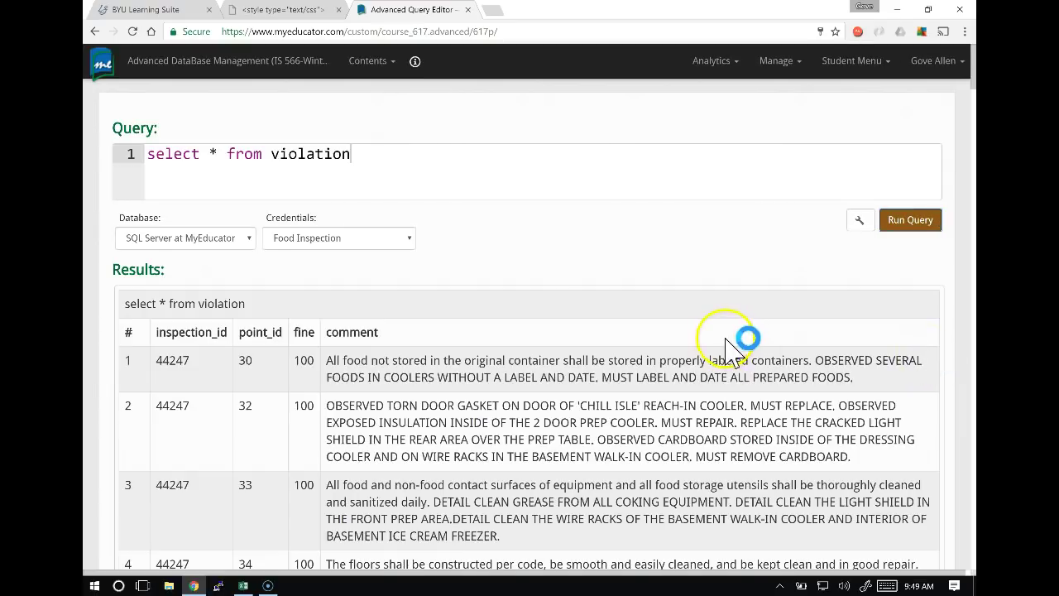
scroll(724, 348, "down", 2)
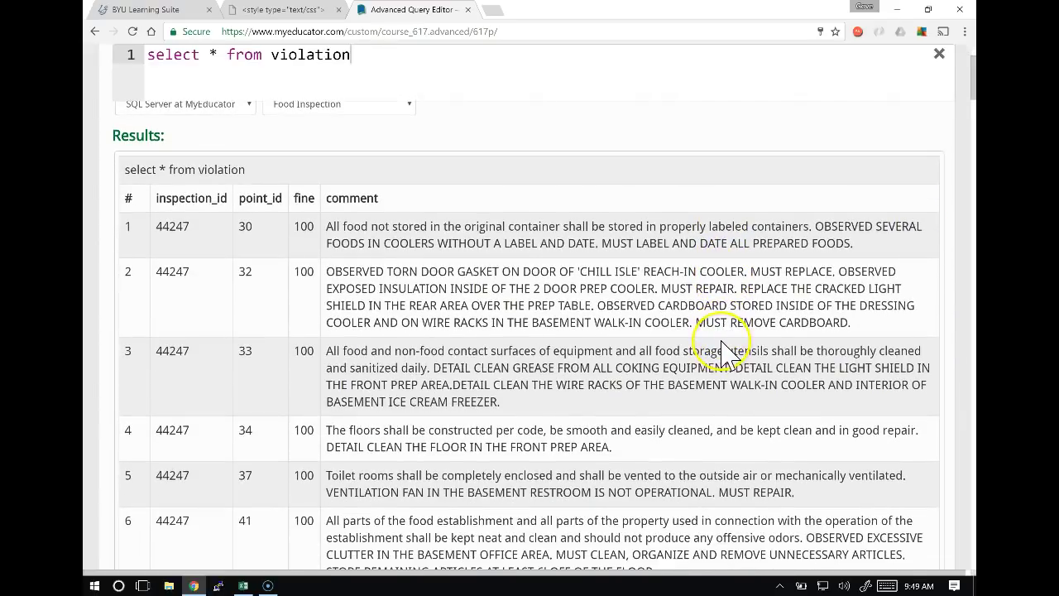
key("alt+Tab")
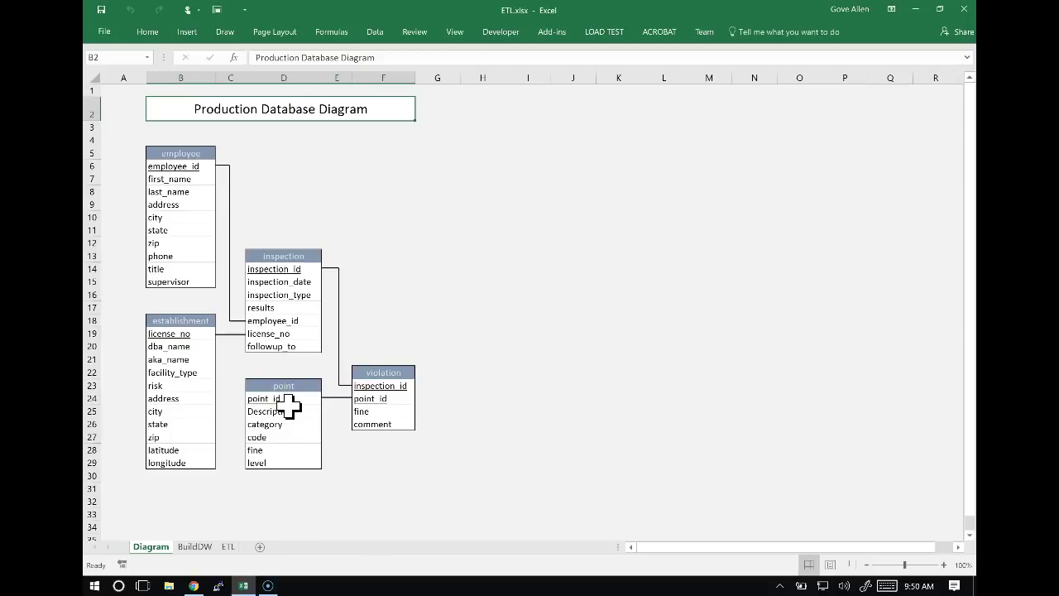
Change the query to 'select * from point', run it, and scroll through the results.
key("alt+Tab")
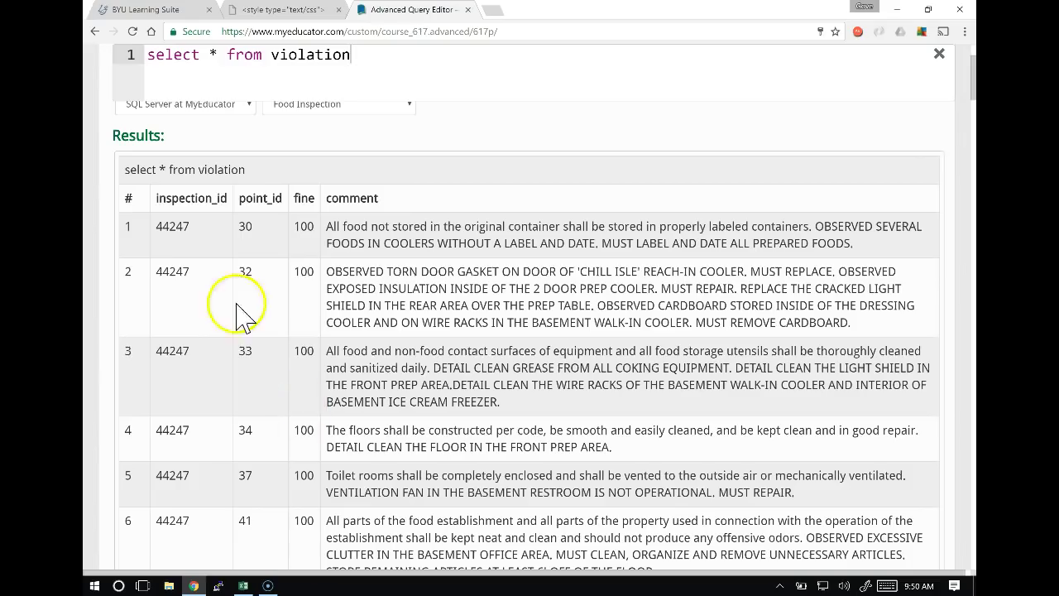
double_click(311, 55)
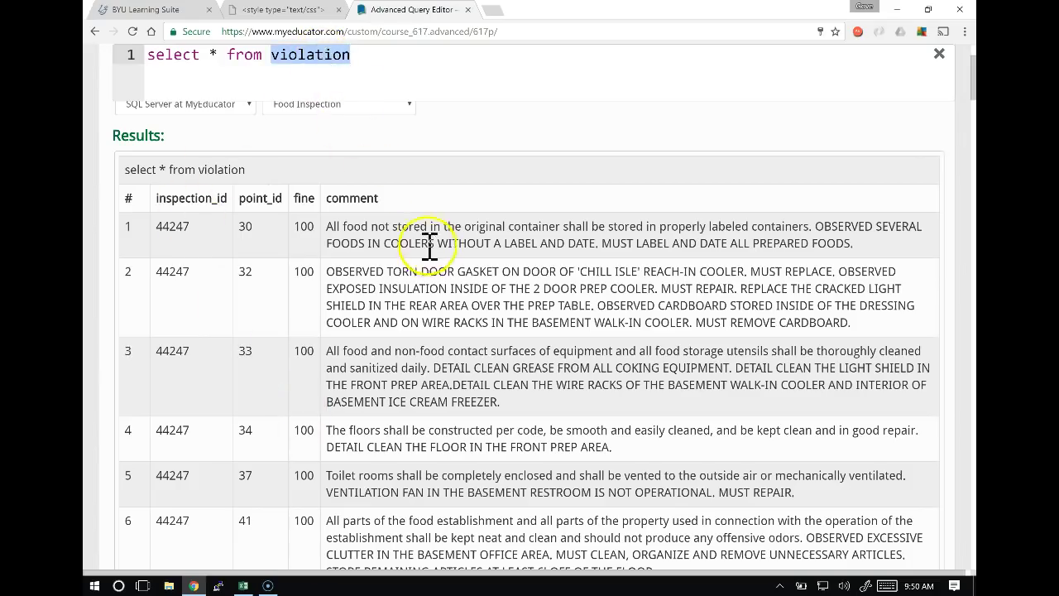
type("point")
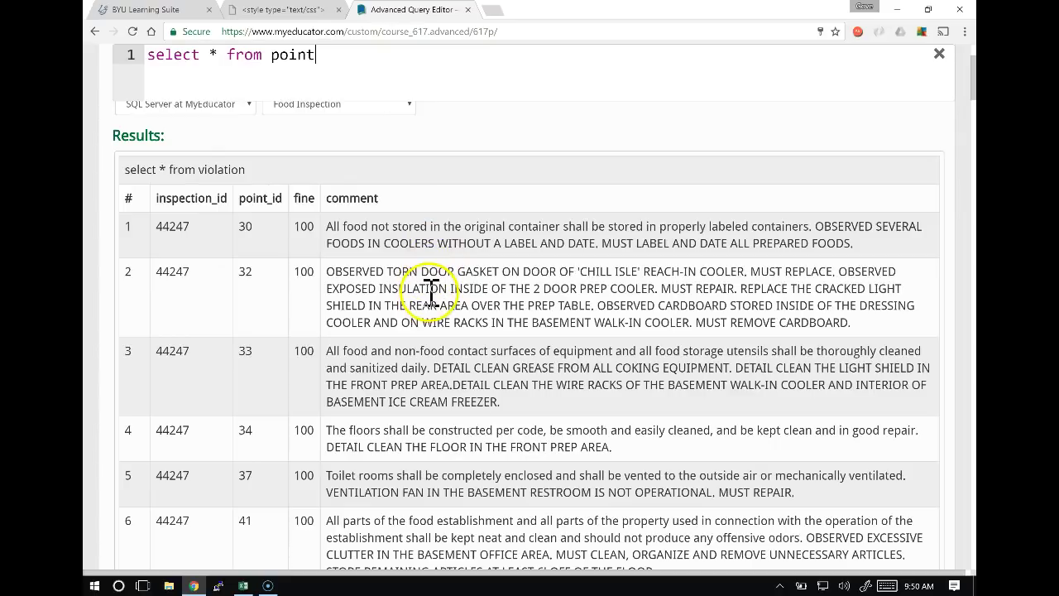
key("ctrl+Return")
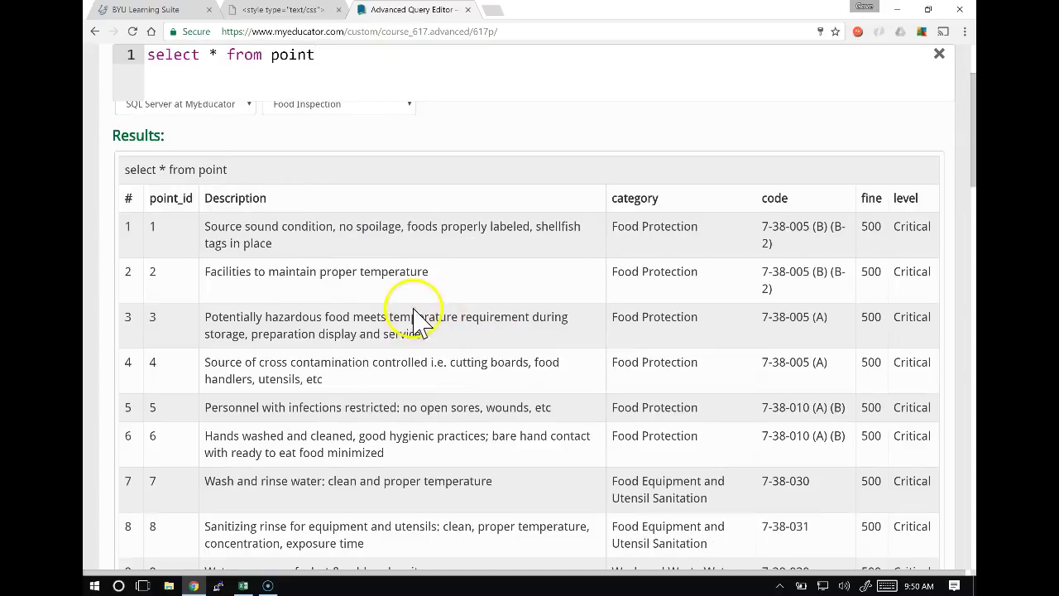
scroll(269, 289, "down", 10)
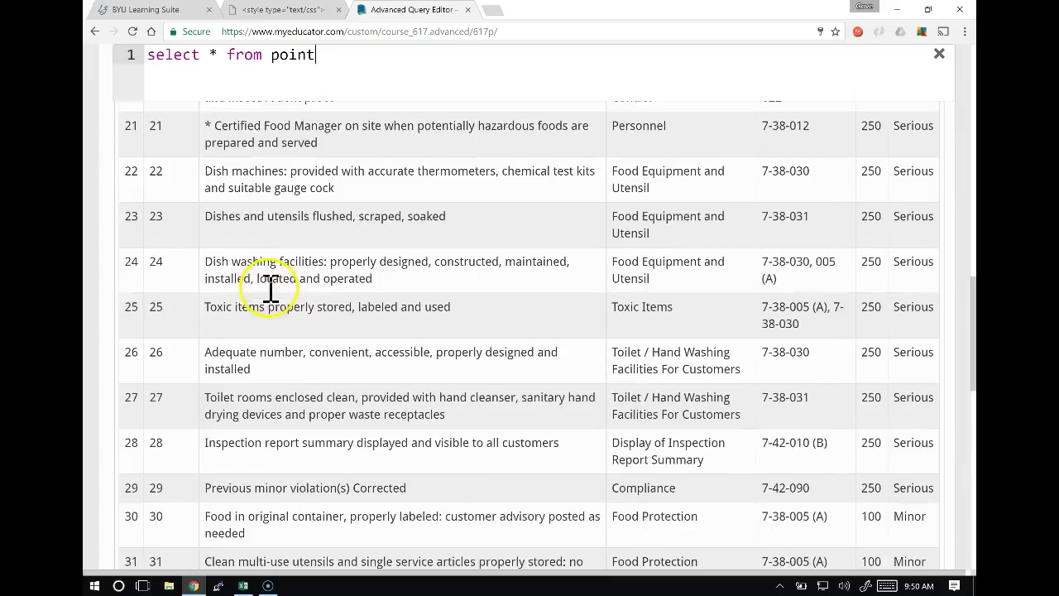
scroll(269, 288, "down", 10)
scroll(271, 288, "up", 5)
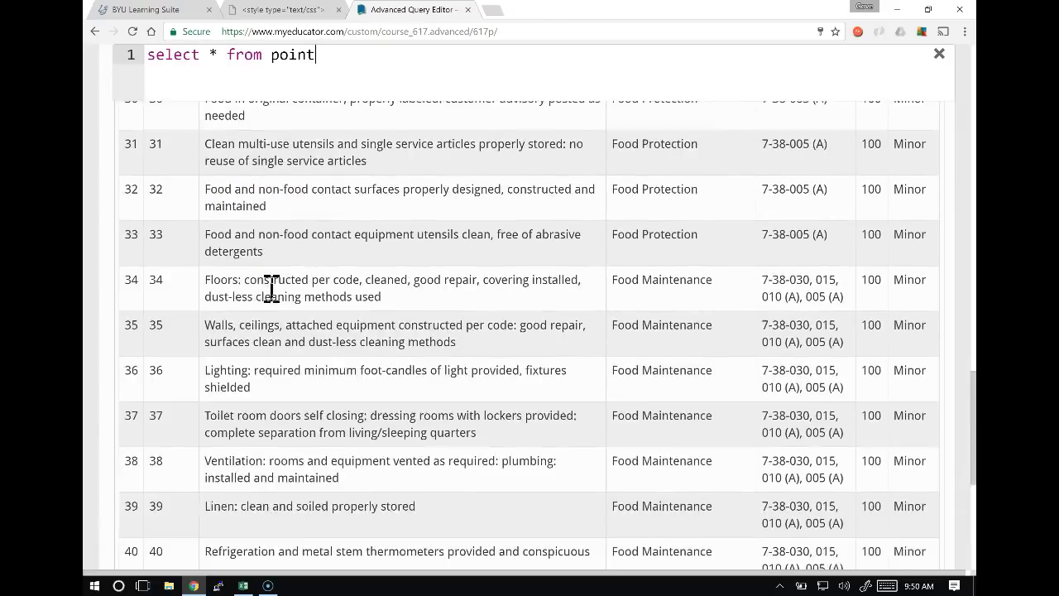
scroll(270, 289, "up", 15)
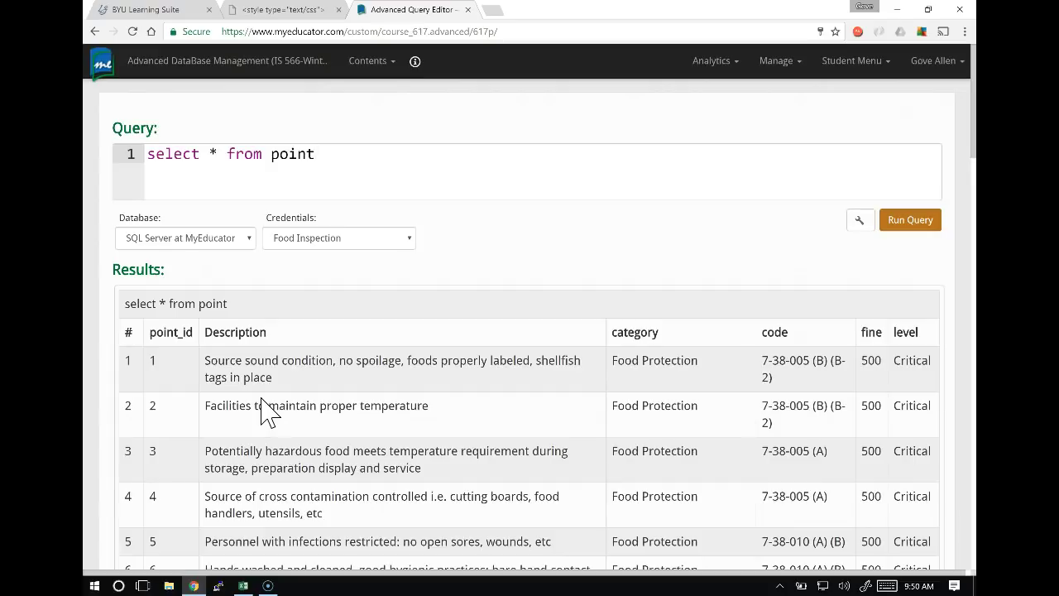
Compare the point results against the Excel production database diagram.
key("alt+Tab")
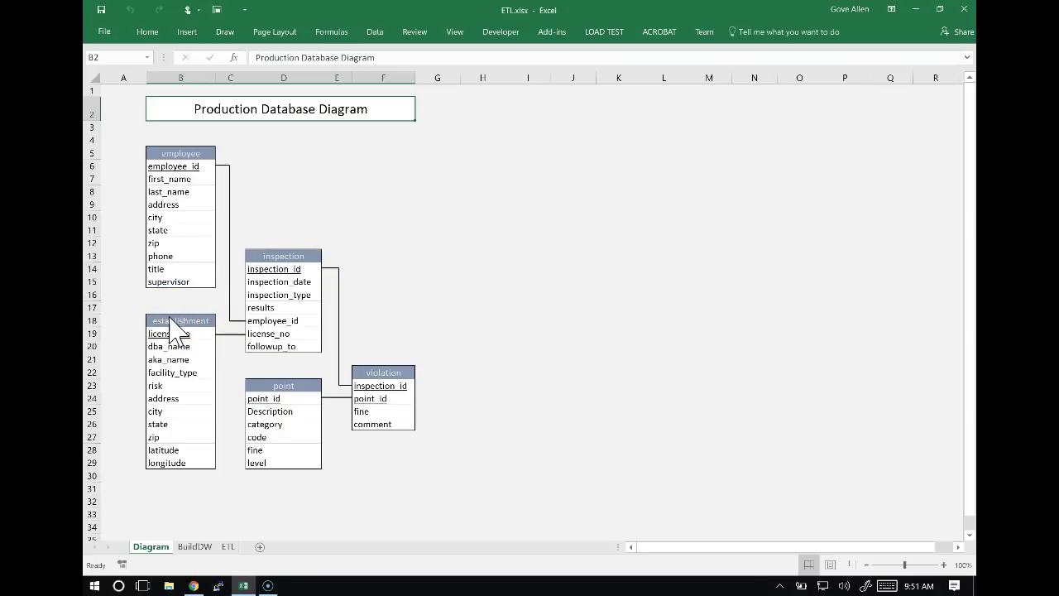
key("alt+Tab")
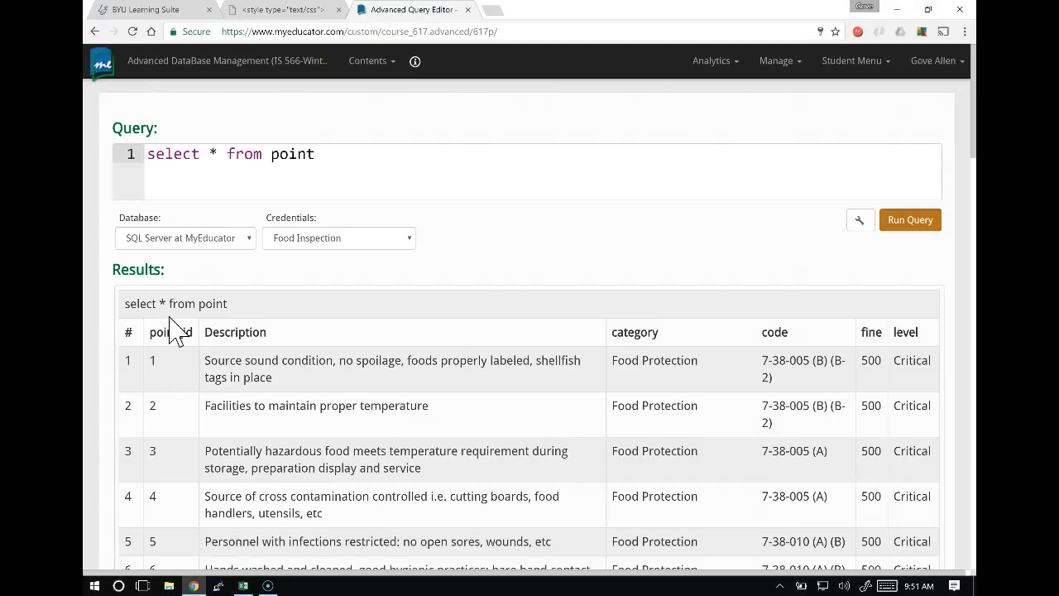
scroll(290, 348, "down", 4)
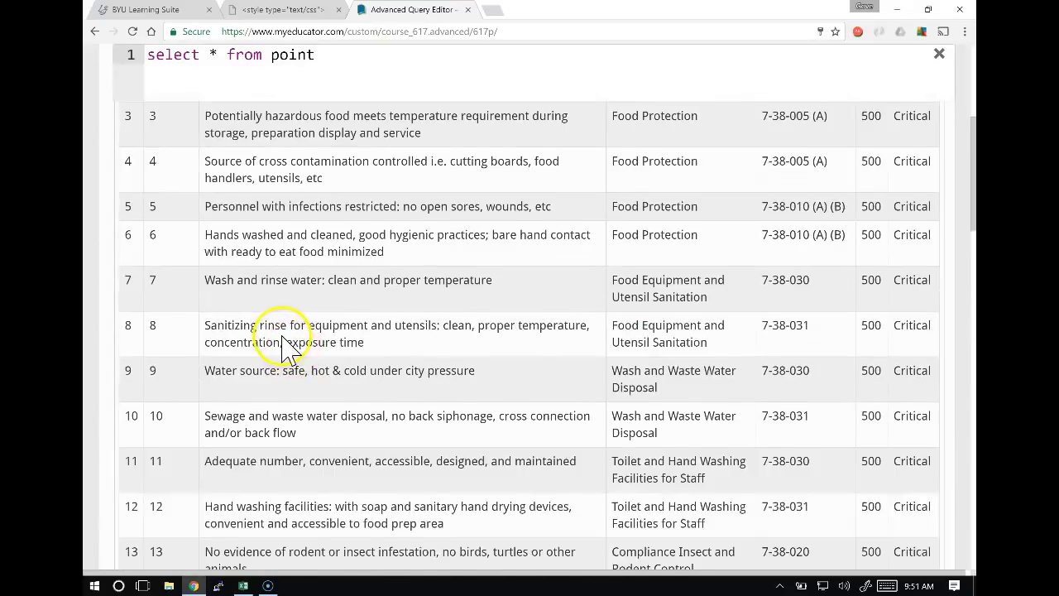
scroll(286, 348, "up", 4)
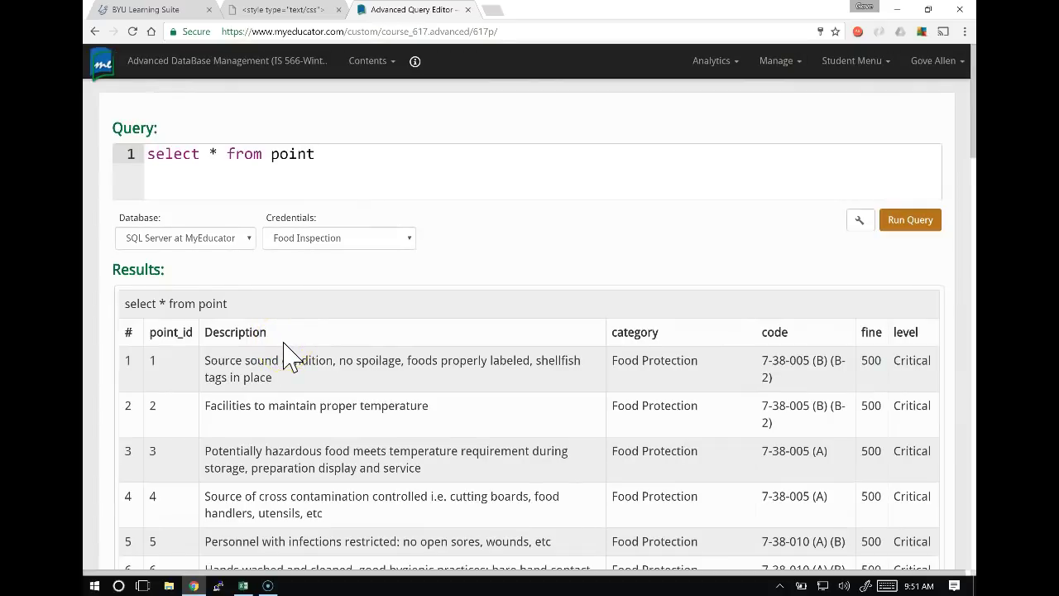
key("alt+Tab")
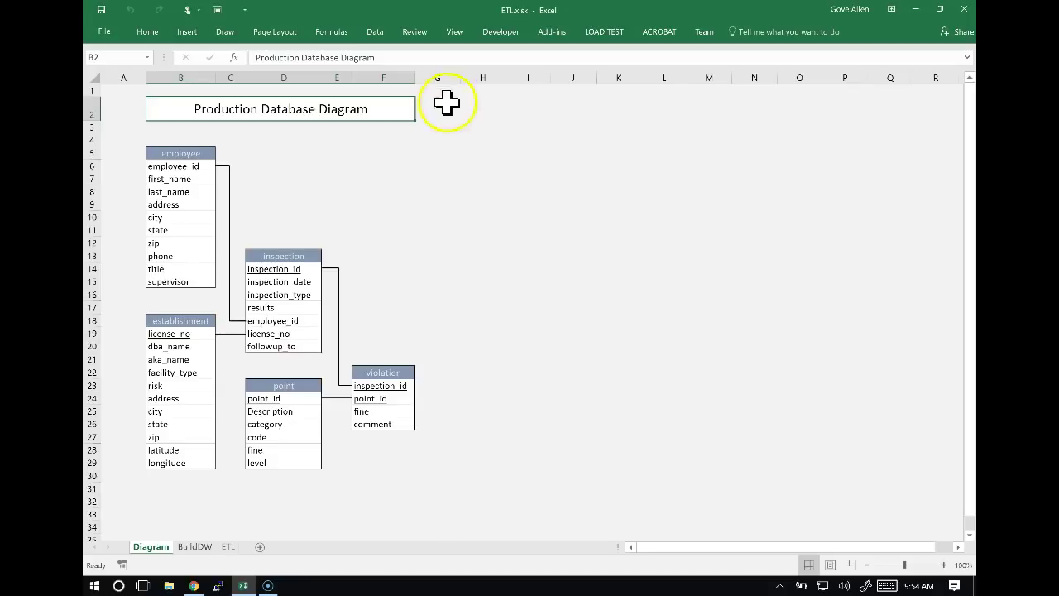
Launch Visual Studio from the Start menu.
left_click(95, 586)
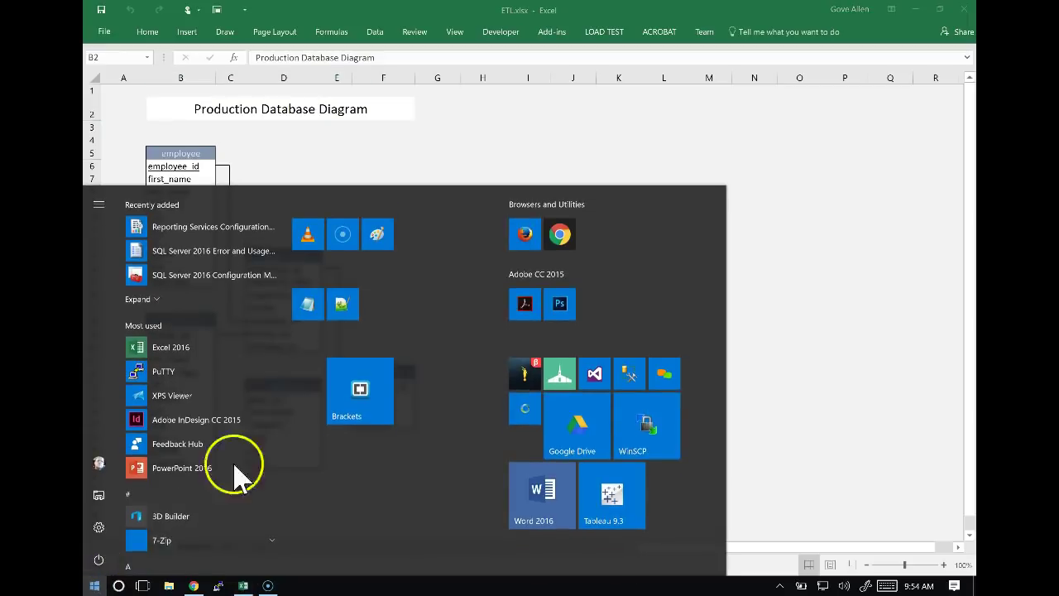
left_click(607, 372)
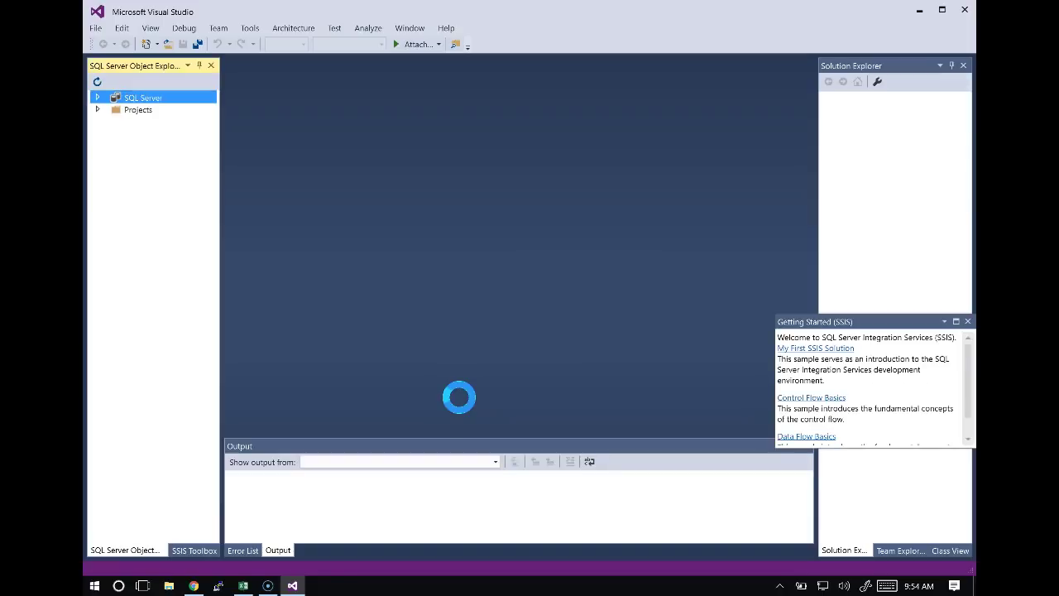
Close the Getting Started (SSIS) panel.
left_click(969, 321)
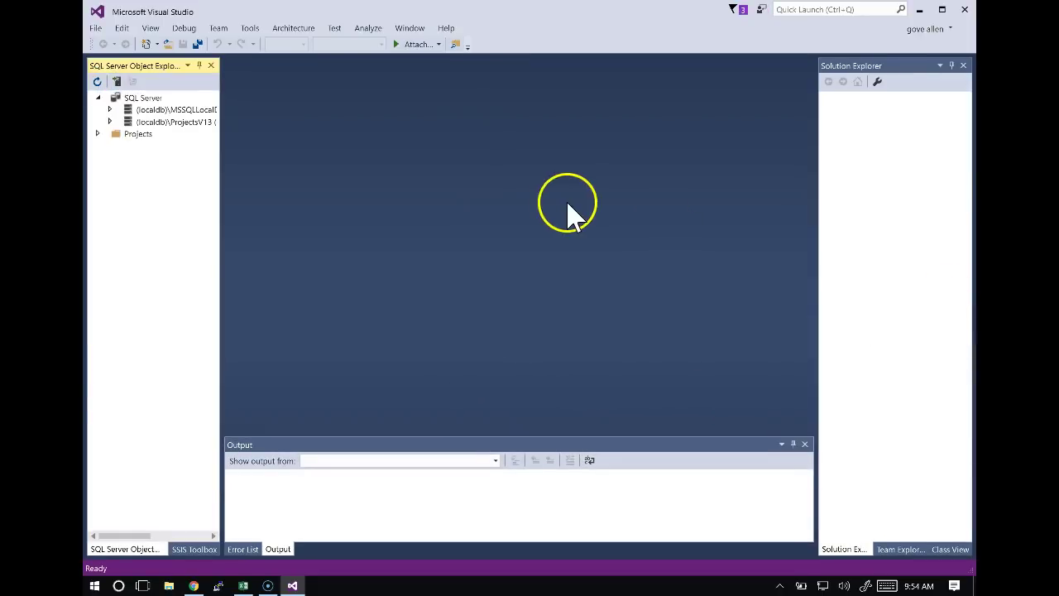
left_click(253, 159)
Start a new project using the Integration Services Project template.
left_click(96, 30)
left_click(97, 29)
left_click(116, 44)
left_click(339, 57)
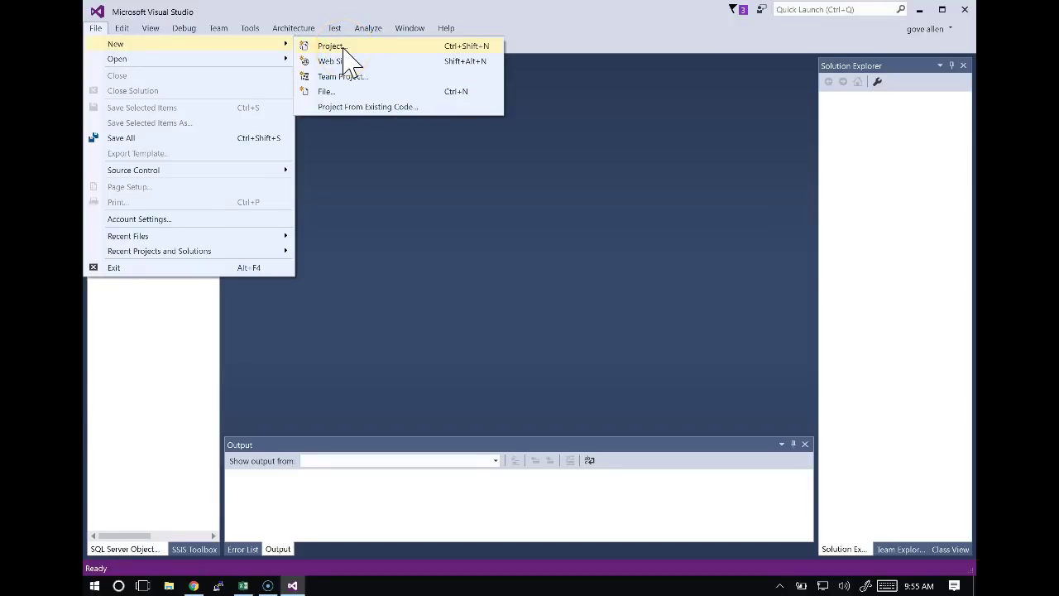
left_click(343, 47)
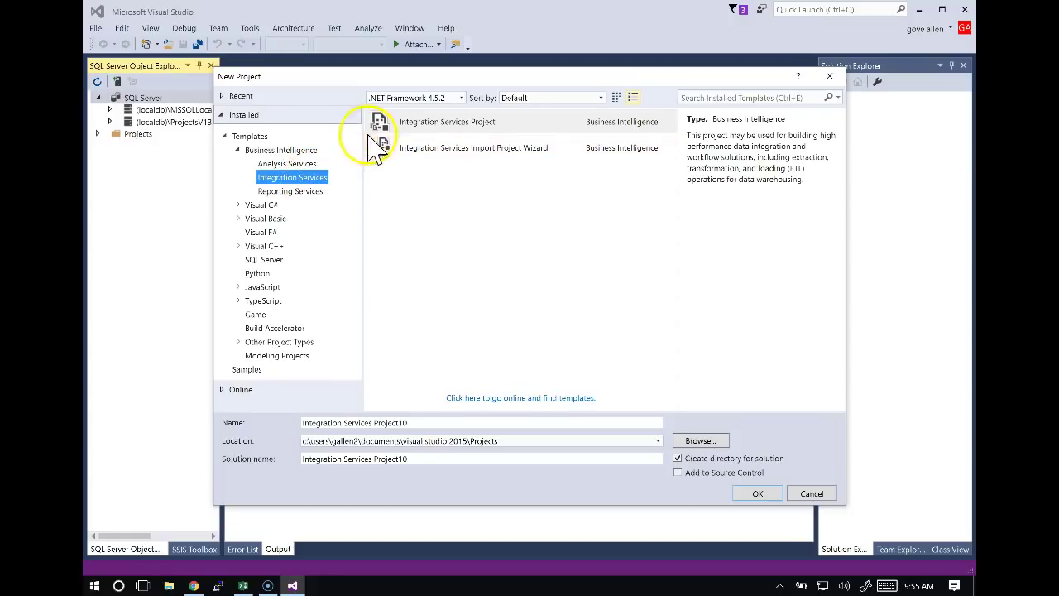
left_click(467, 124)
left_click(467, 192)
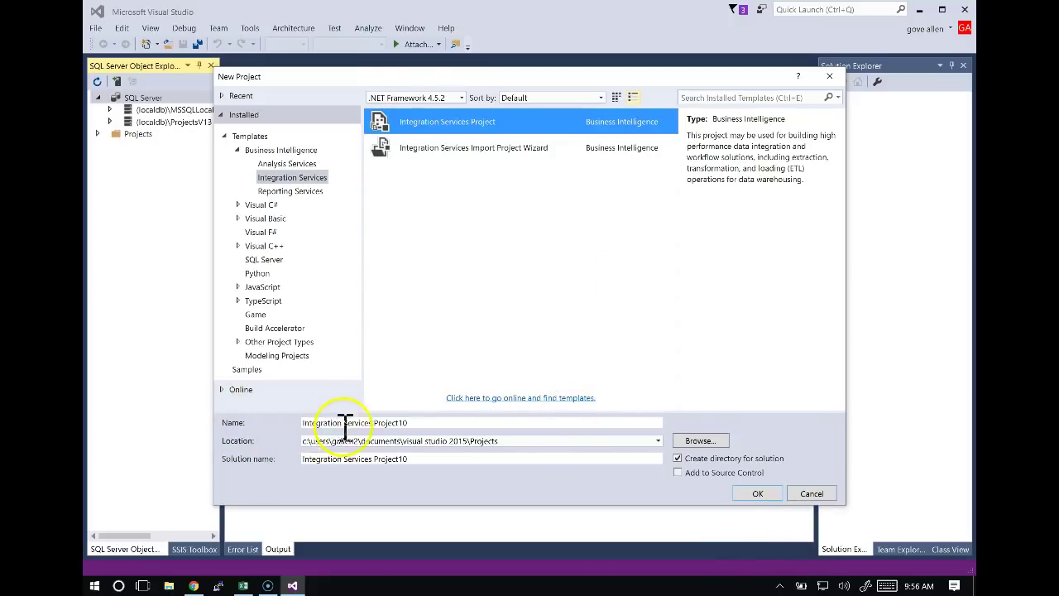
Name the project 'Integration Services Project ETL', create it, and close Getting Started.
left_click(416, 423)
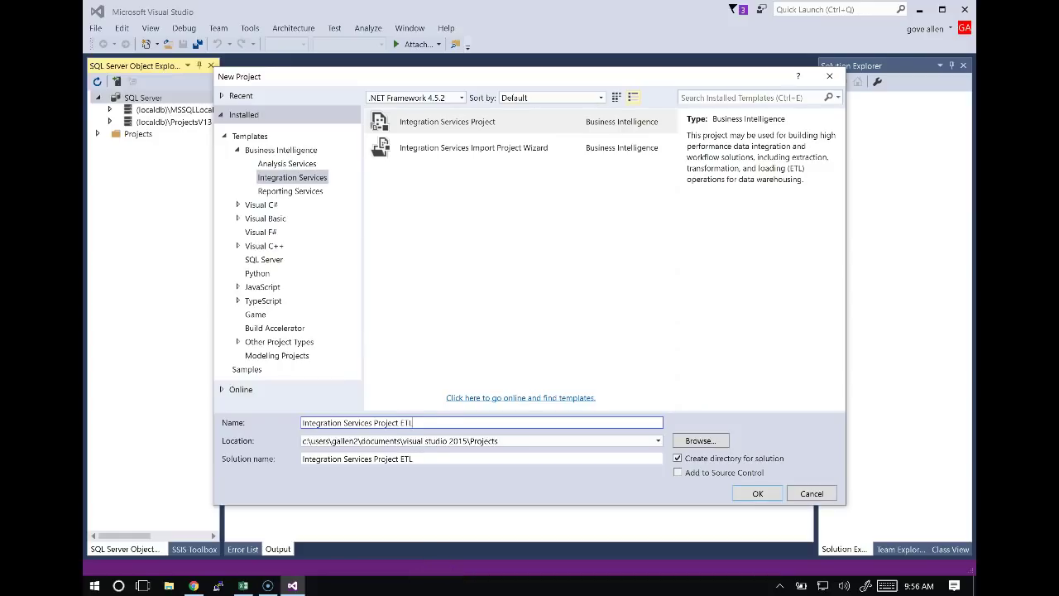
left_click(758, 493)
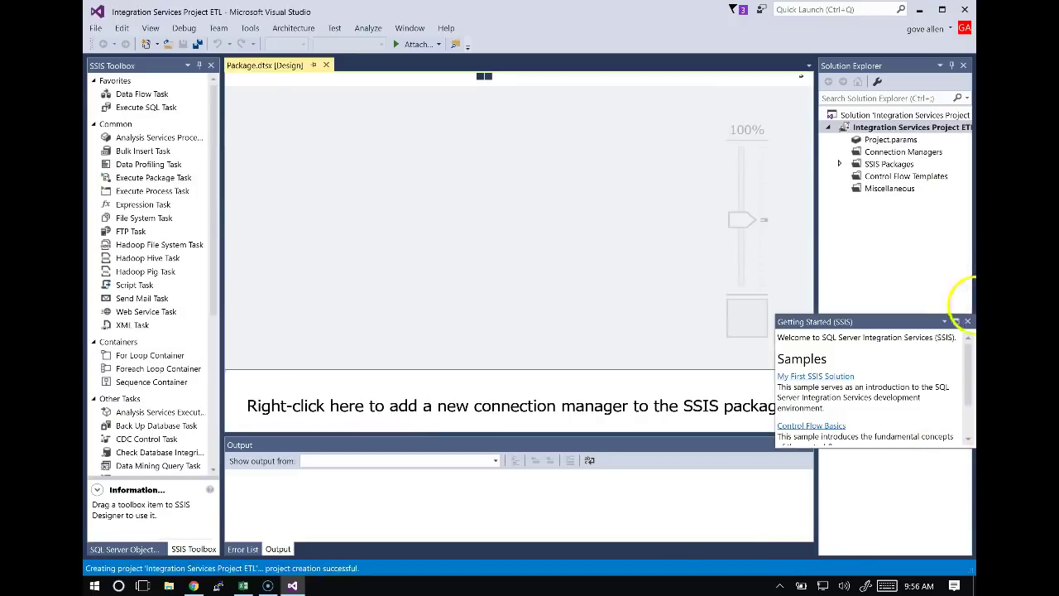
left_click(967, 321)
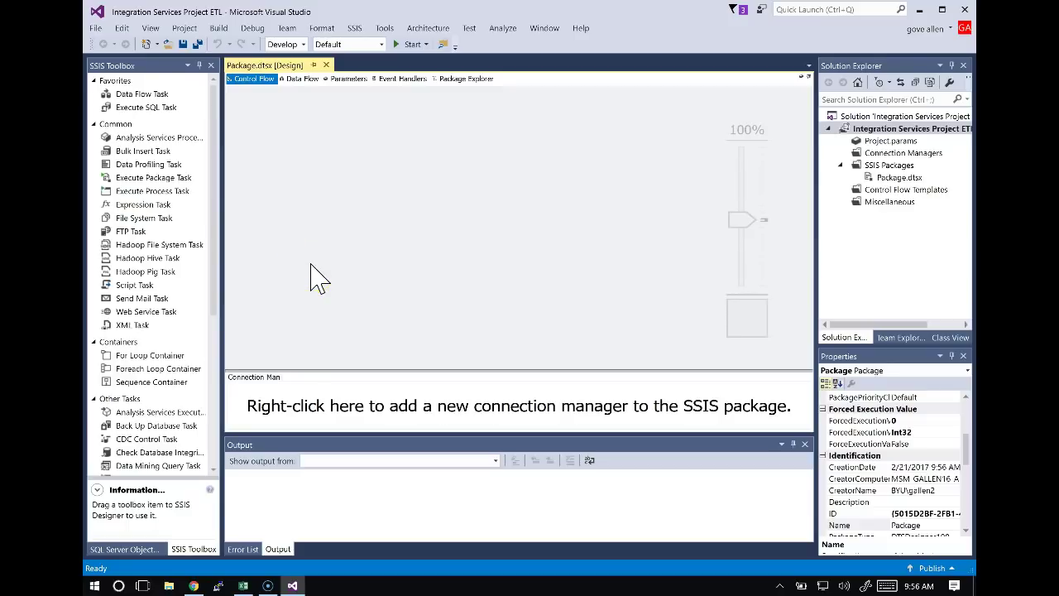
key("alt+Tab")
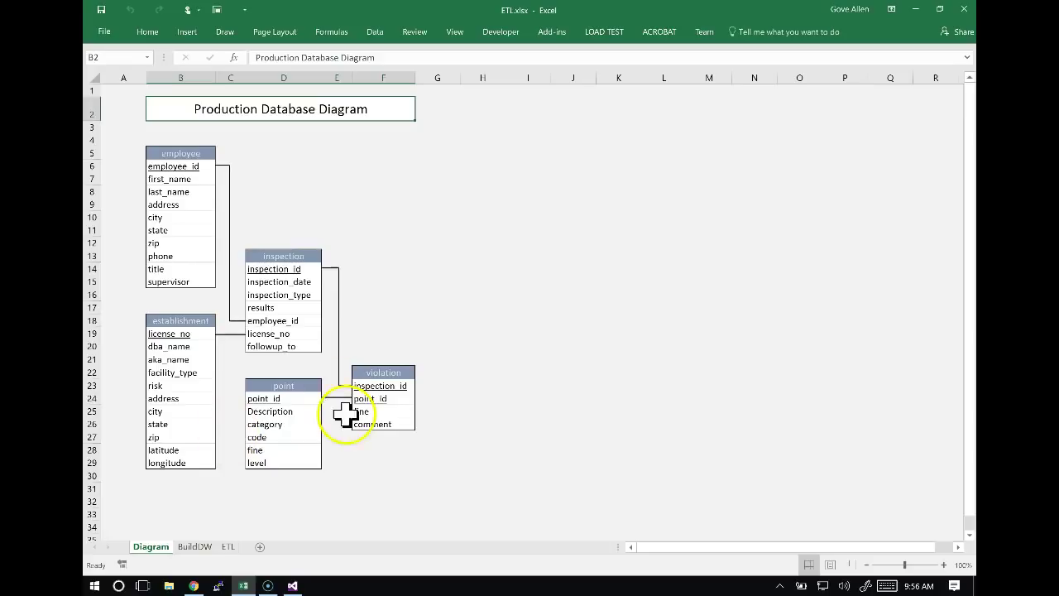
Copy 'create dw_inspection database' from cell A2 of the BuildDW sheet.
left_click(195, 547)
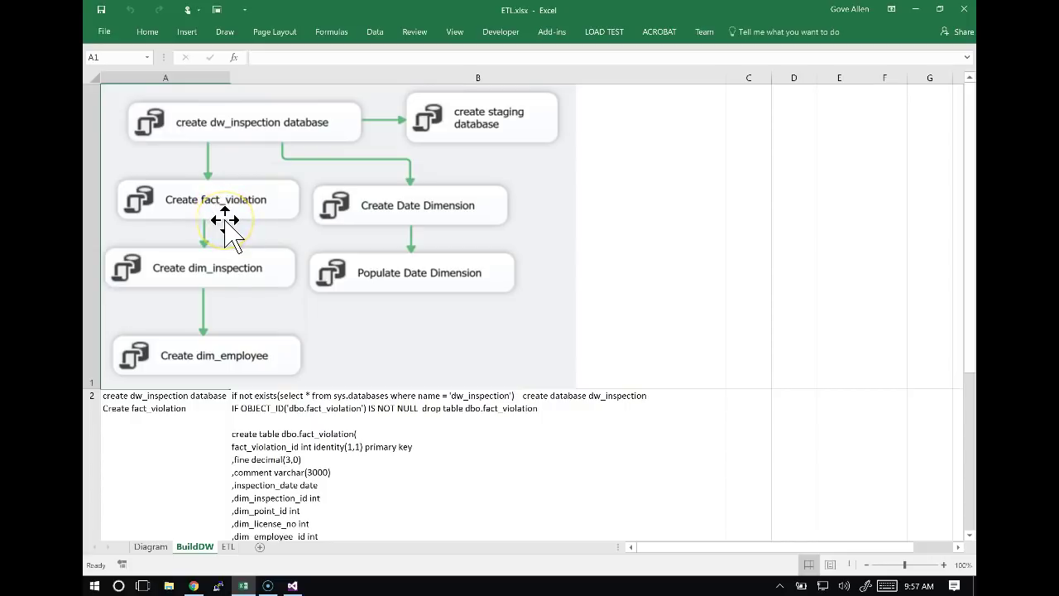
left_click(163, 395)
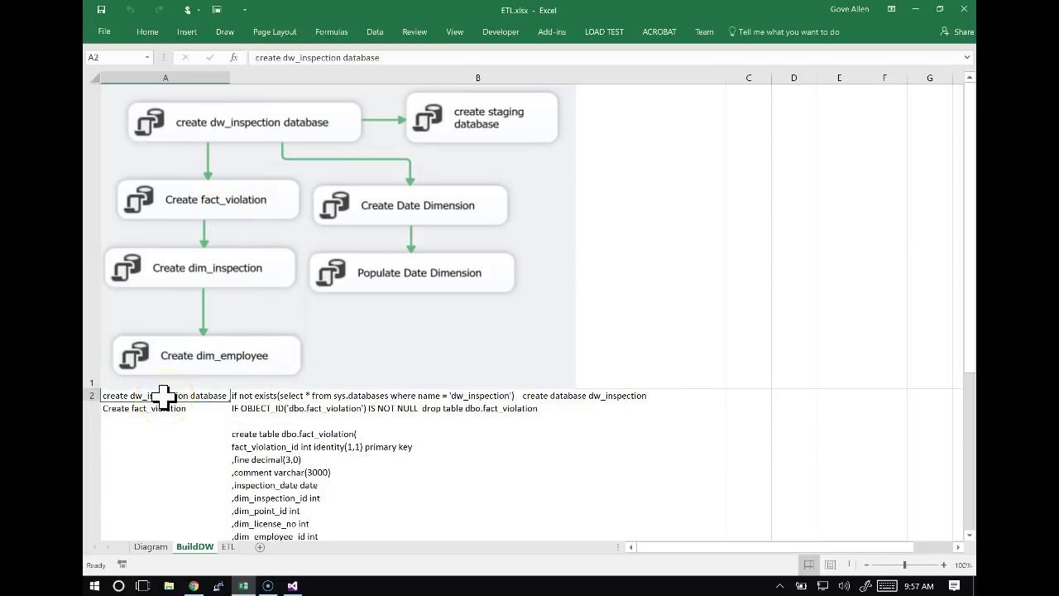
key("ctrl+c")
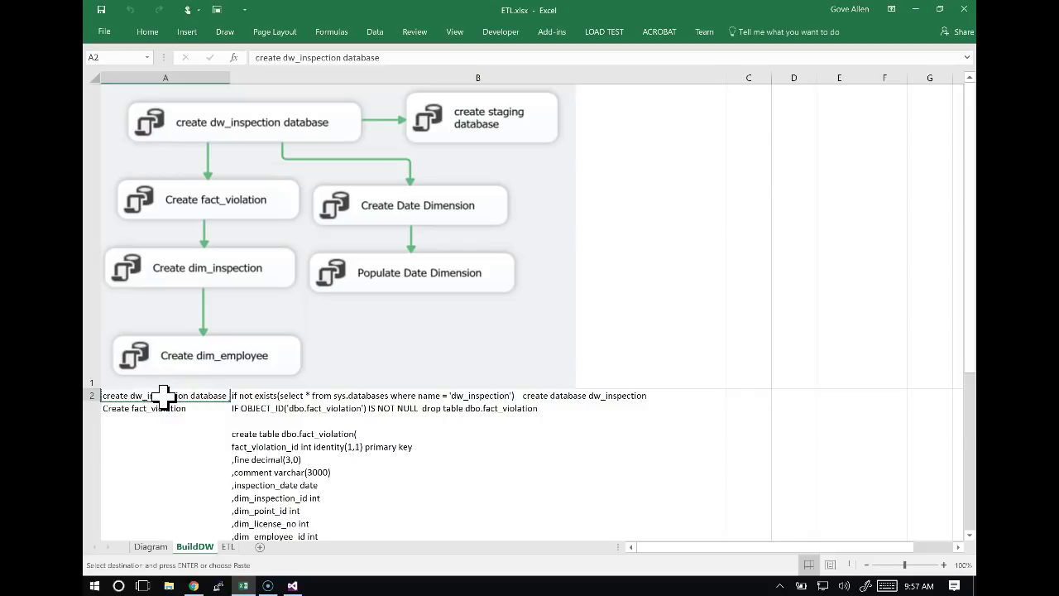
key("alt+Tab")
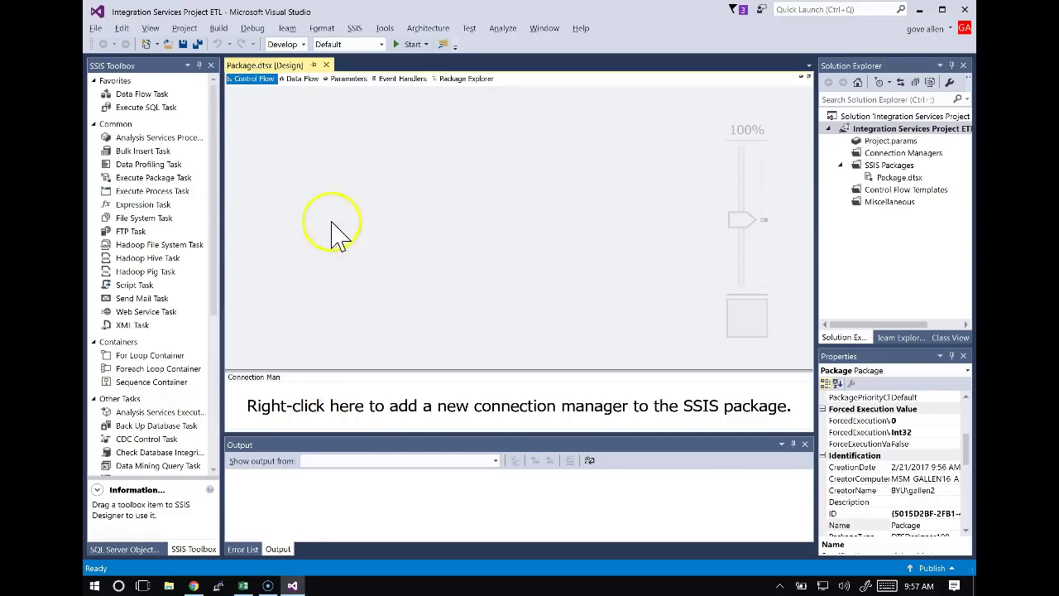
Add an Execute SQL Task named 'create dw_inspection database' and open its editor.
left_click(129, 108)
left_click_drag(151, 108, 307, 113)
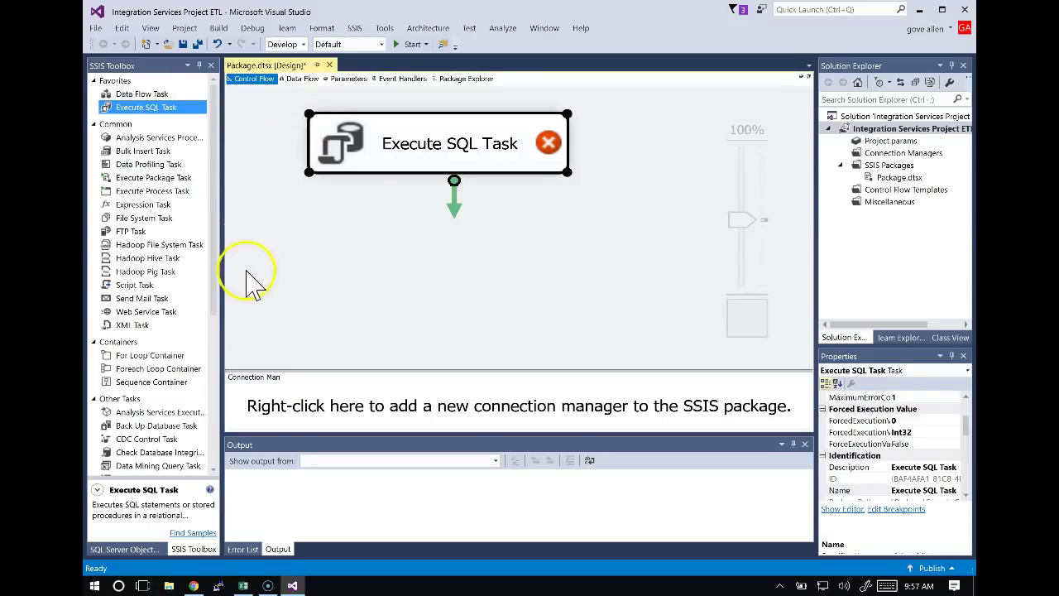
left_click_drag(749, 225, 755, 258)
left_click(296, 119)
left_click(356, 124)
key("ctrl+v")
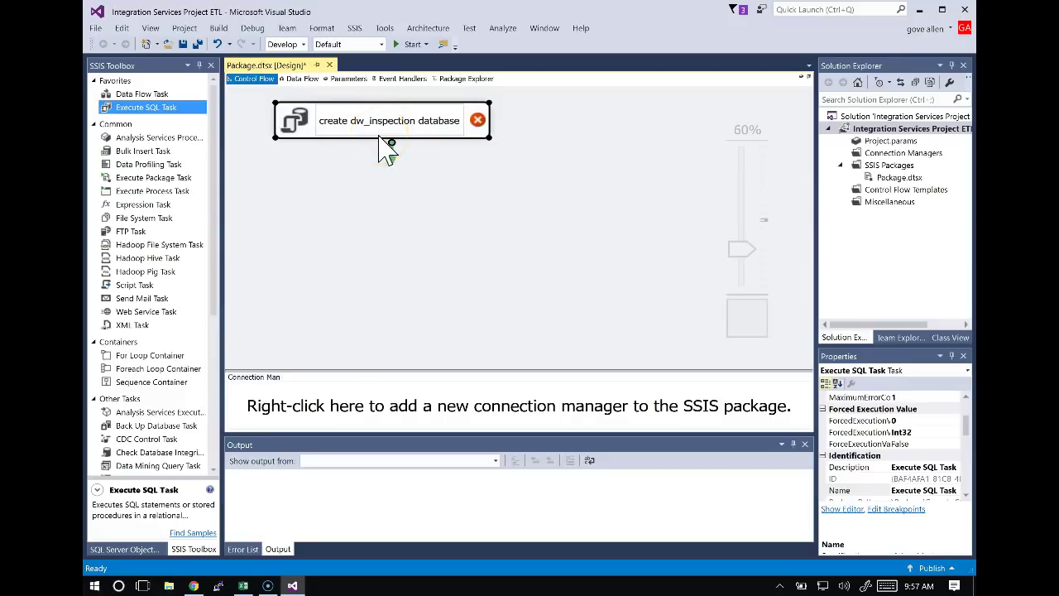
left_click(428, 181)
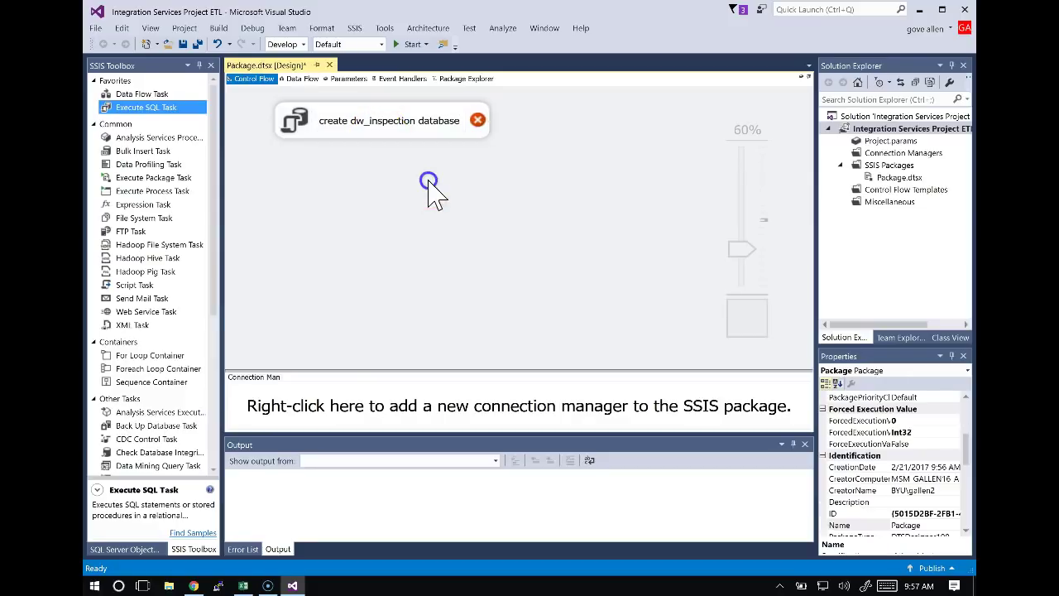
double_click(408, 134)
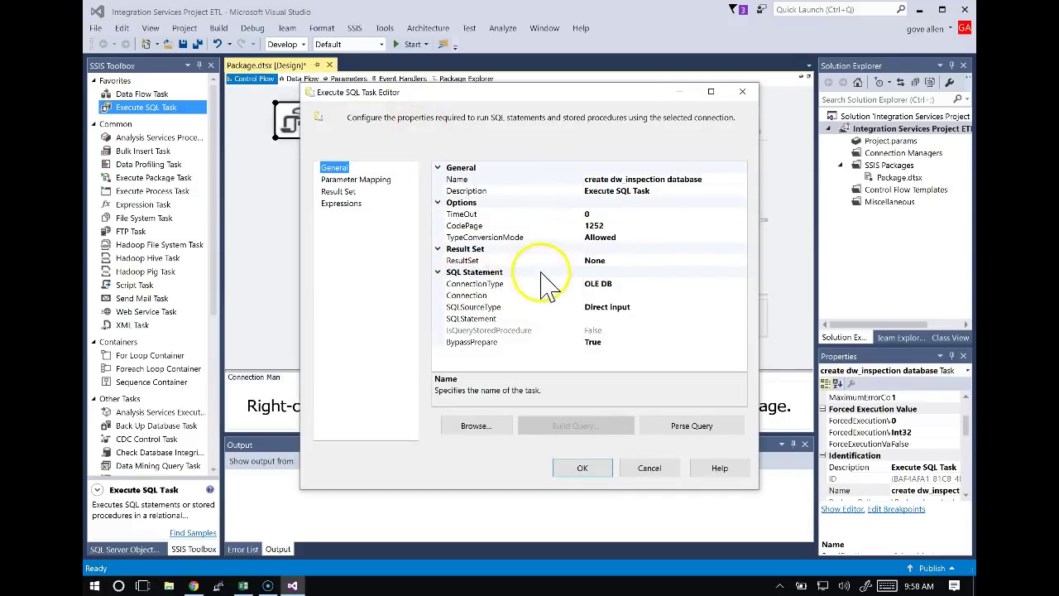
Choose <New connection...> for the task's Connection to open the OLE DB connection setup.
left_click(586, 295)
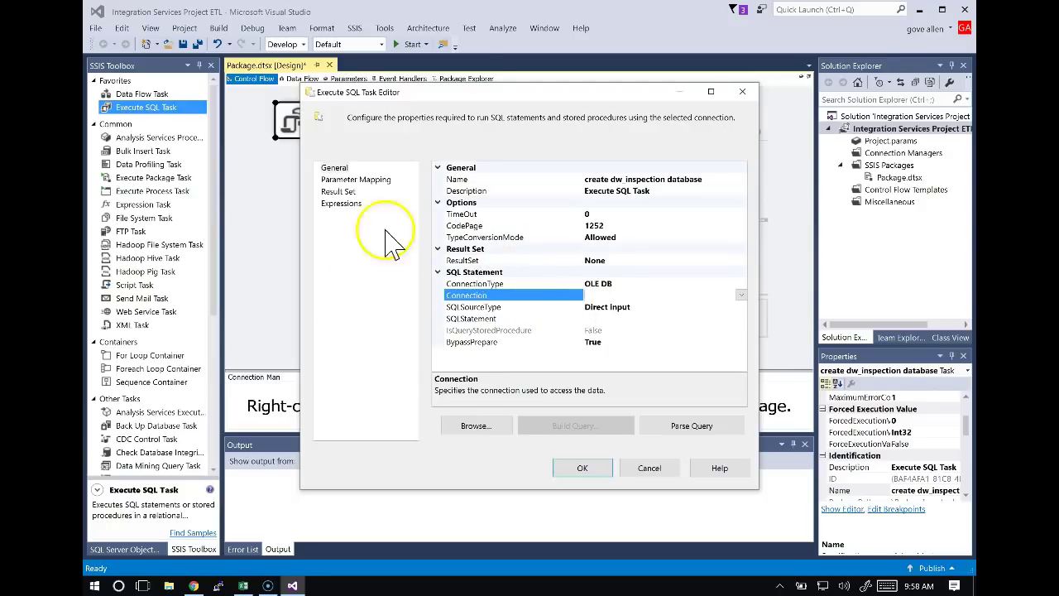
left_click_drag(478, 104, 776, 455)
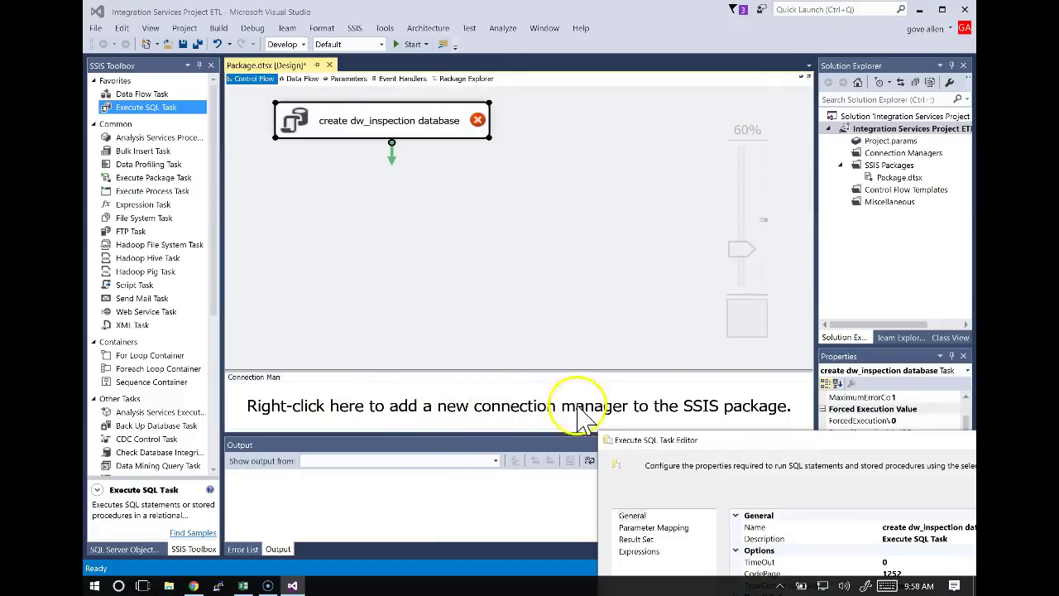
left_click_drag(739, 451, 549, 95)
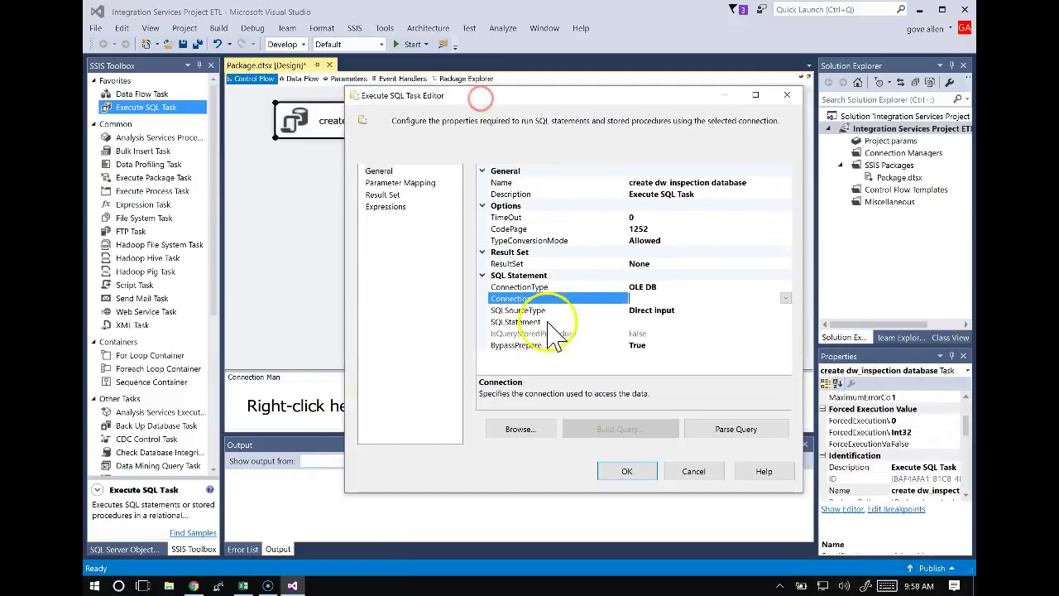
left_click(785, 298)
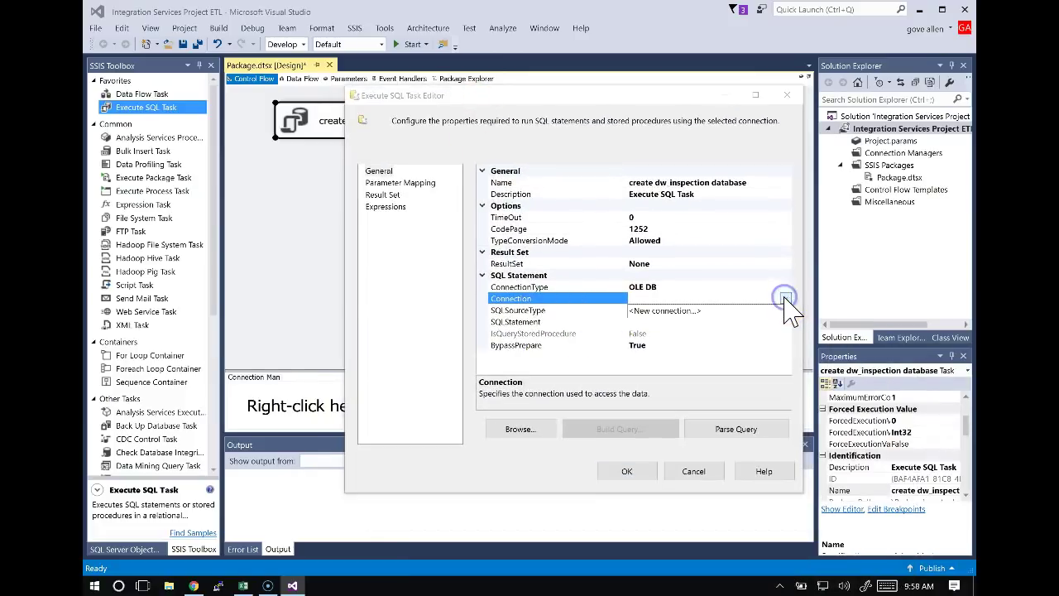
left_click(675, 318)
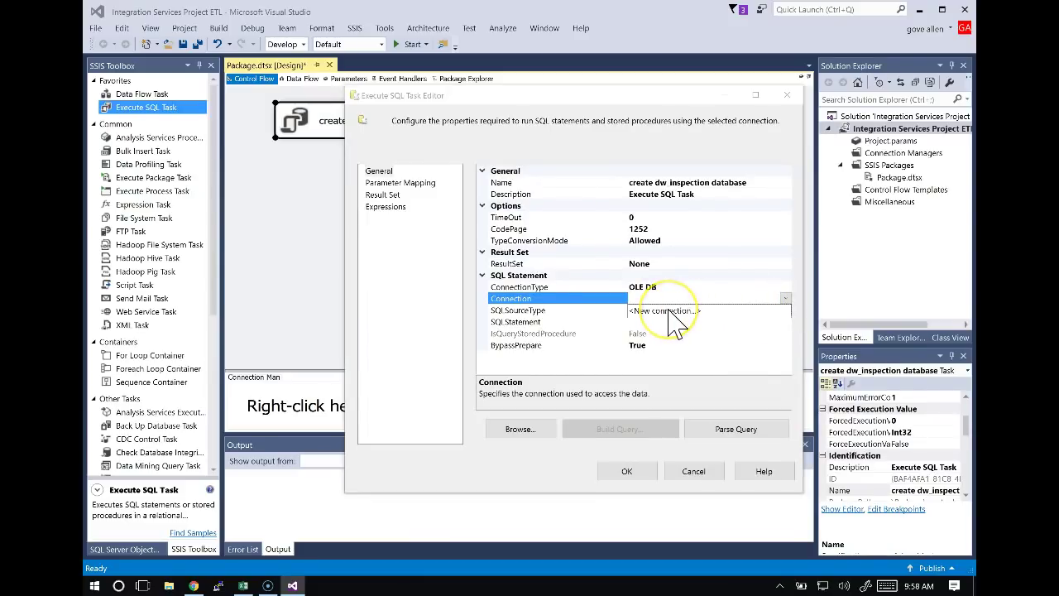
left_click(674, 319)
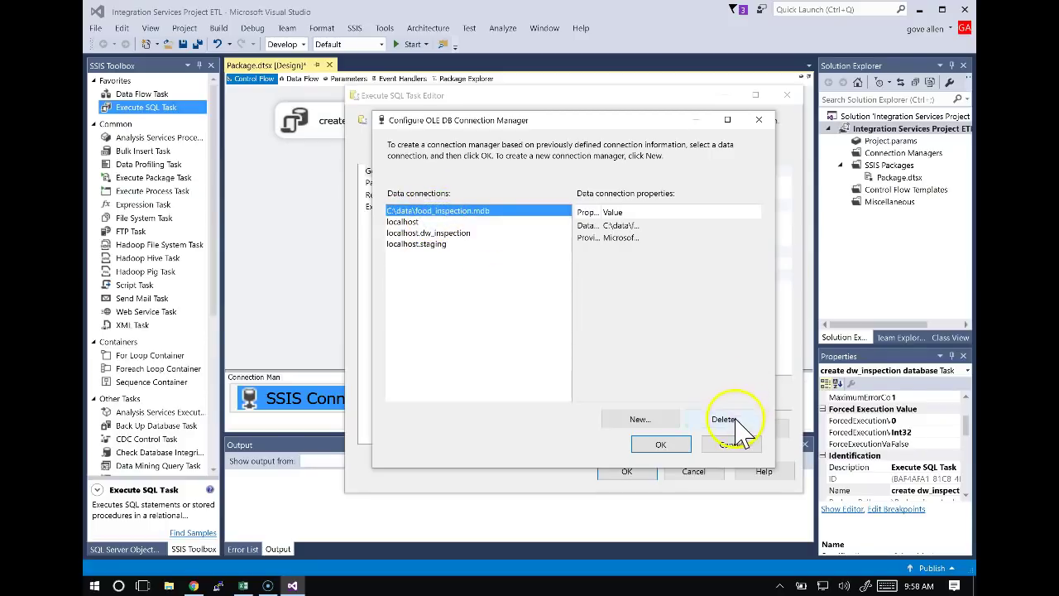
Delete the food_inspection.mdb, localhost, localhost.dw_inspection and localhost.staging data connections.
left_click(728, 419)
left_click(731, 420)
left_click(732, 421)
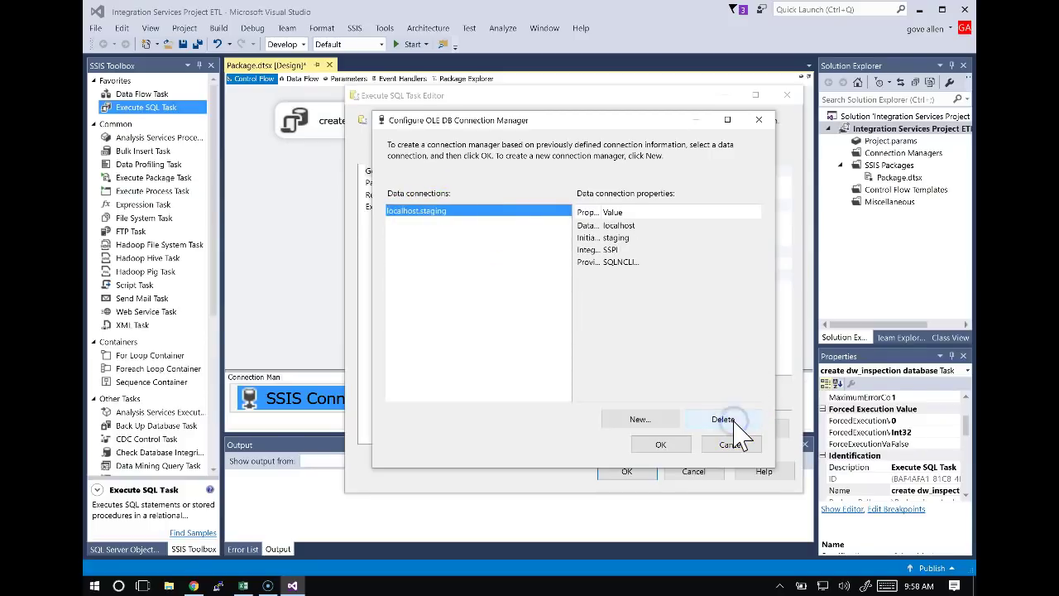
left_click(732, 421)
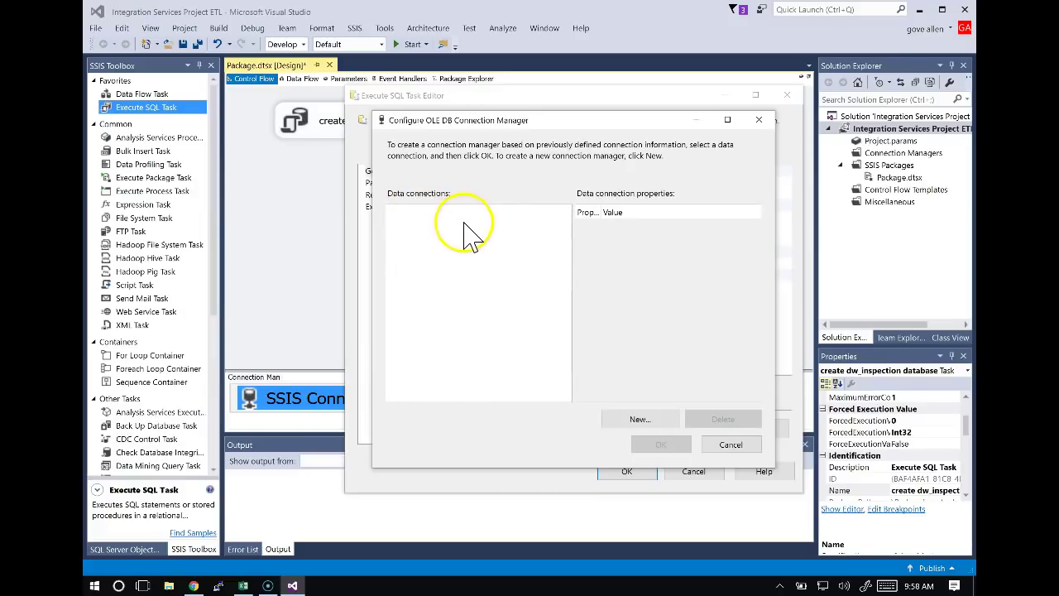
Create a SQL Server Native Client 11.0 connection to server localhost, database master.
left_click(640, 420)
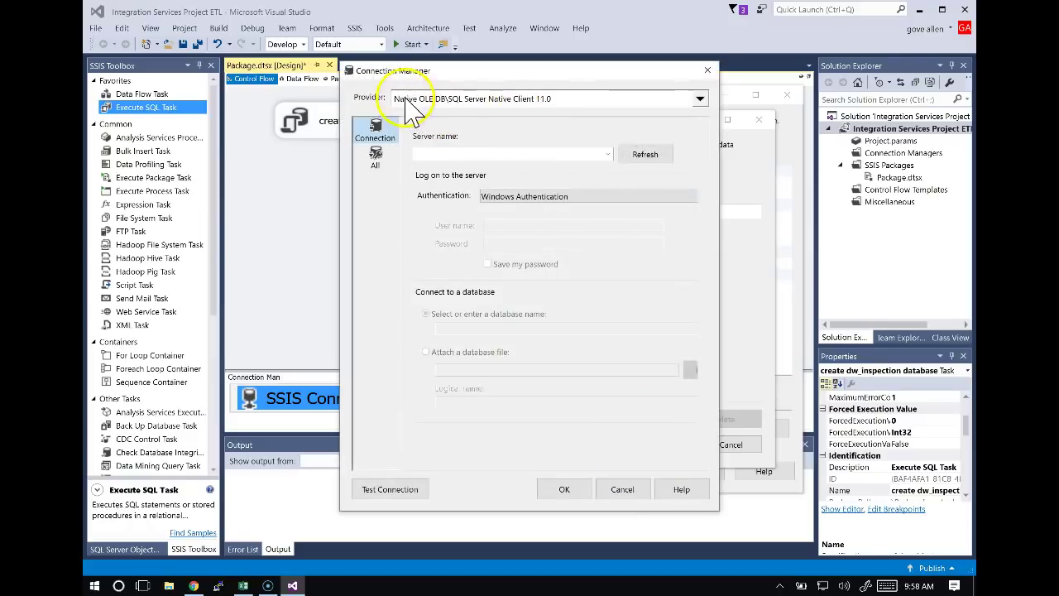
left_click(605, 100)
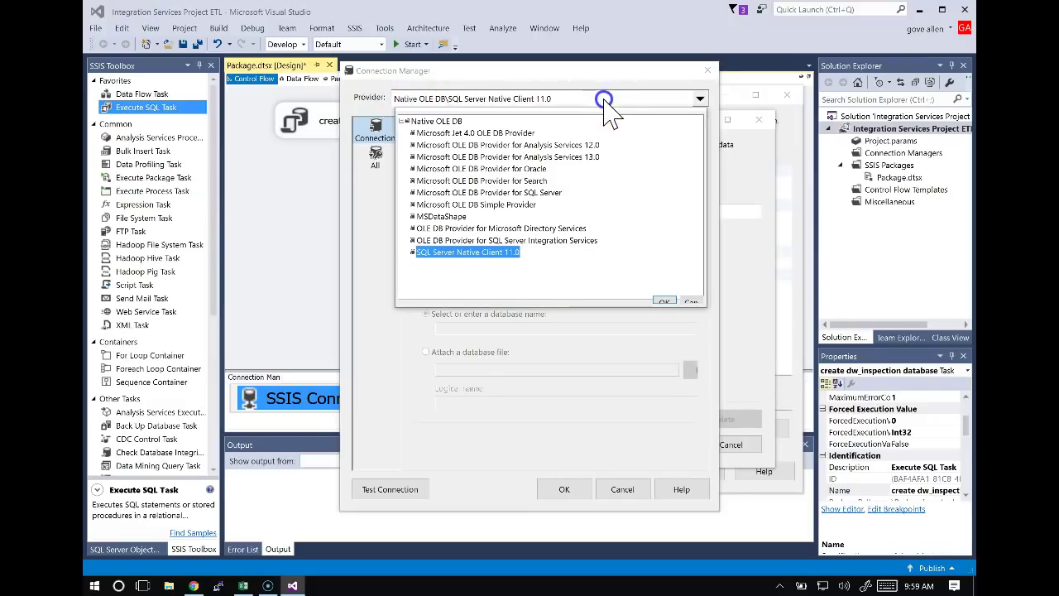
left_click(429, 255)
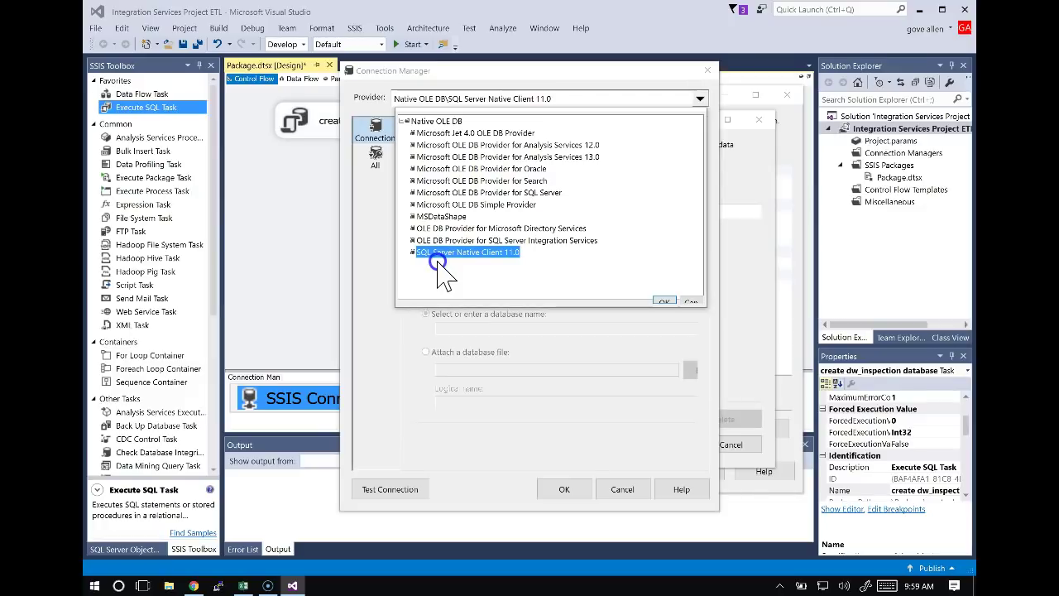
left_click(488, 253)
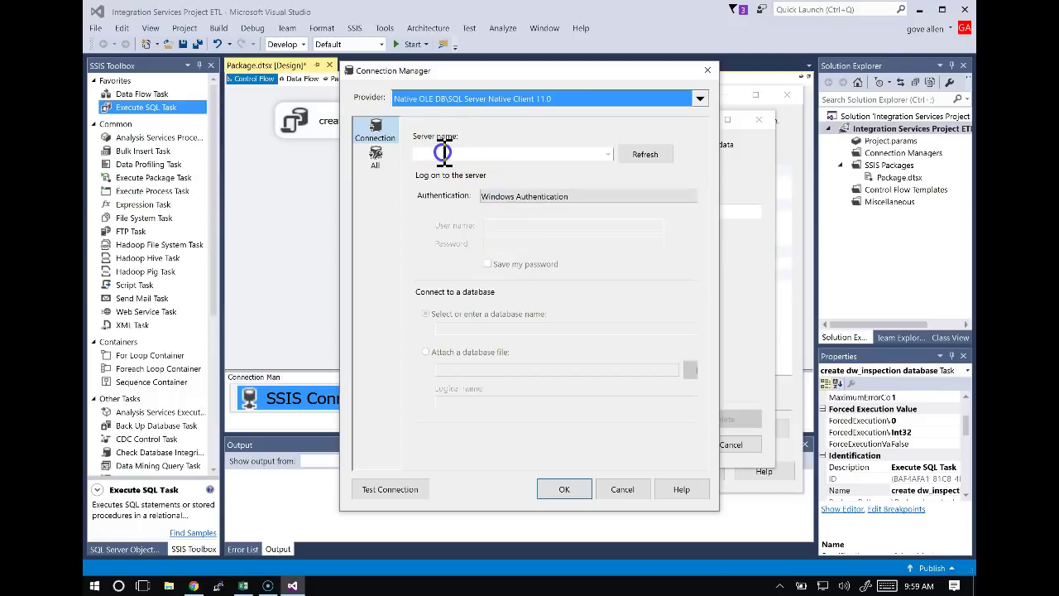
left_click(444, 151)
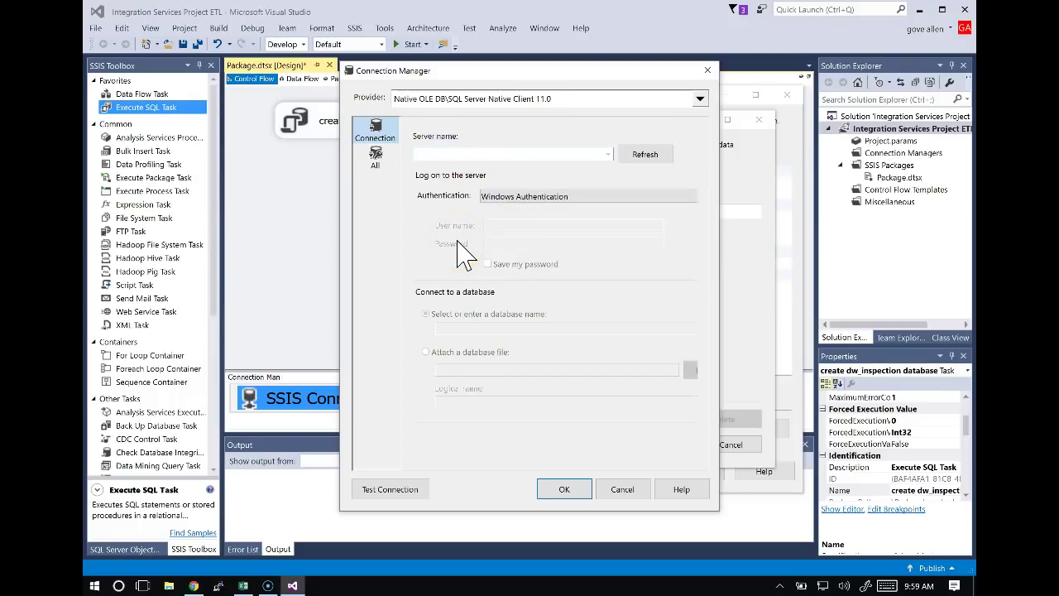
type("localhost")
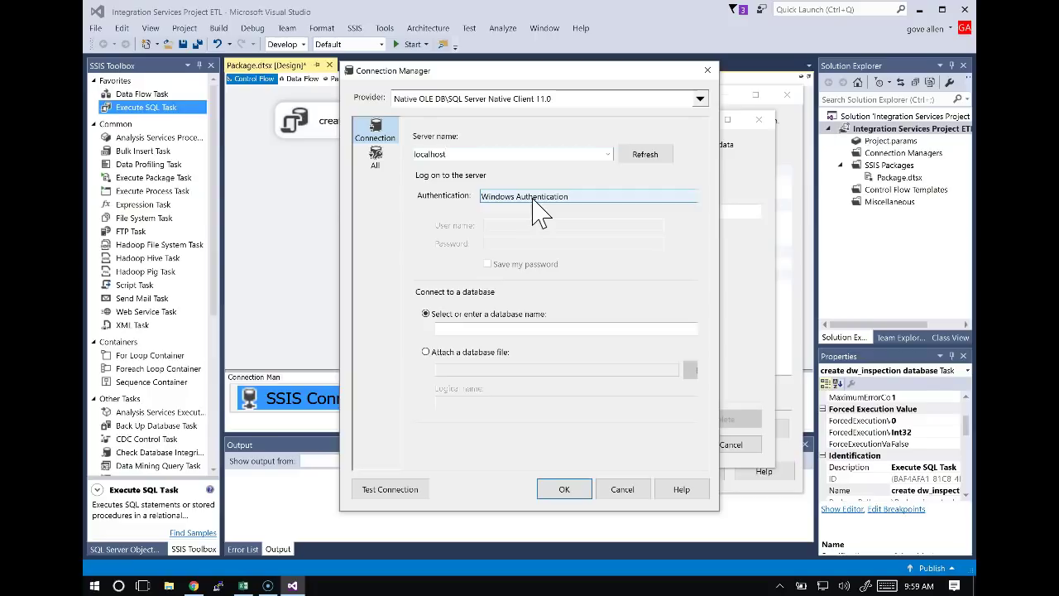
left_click(464, 329)
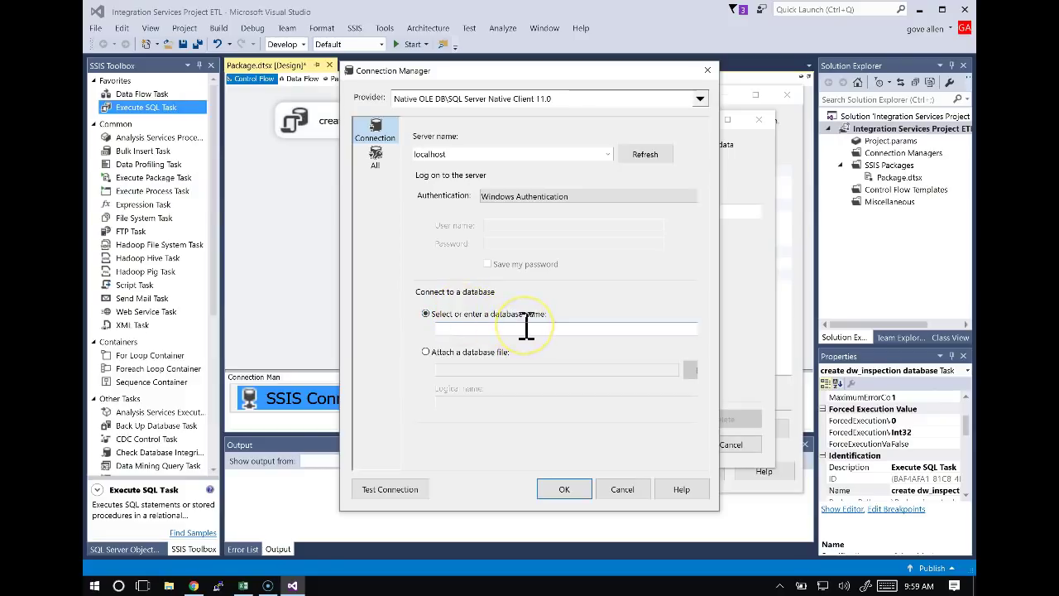
type("mos")
left_click(562, 489)
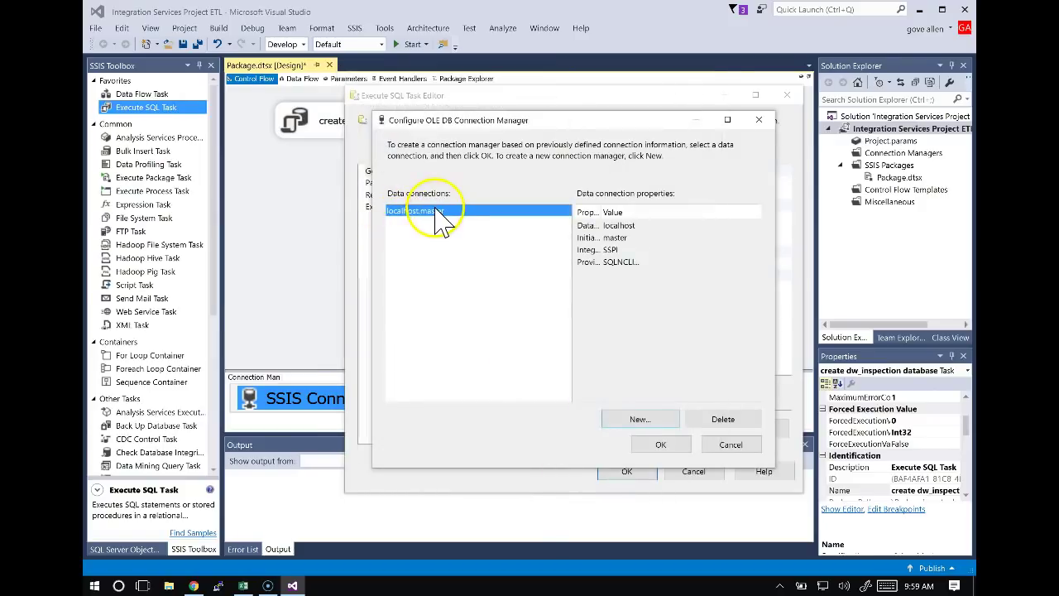
Accept localhost.master as the task's connection and move the task editor lower on screen.
left_click(673, 449)
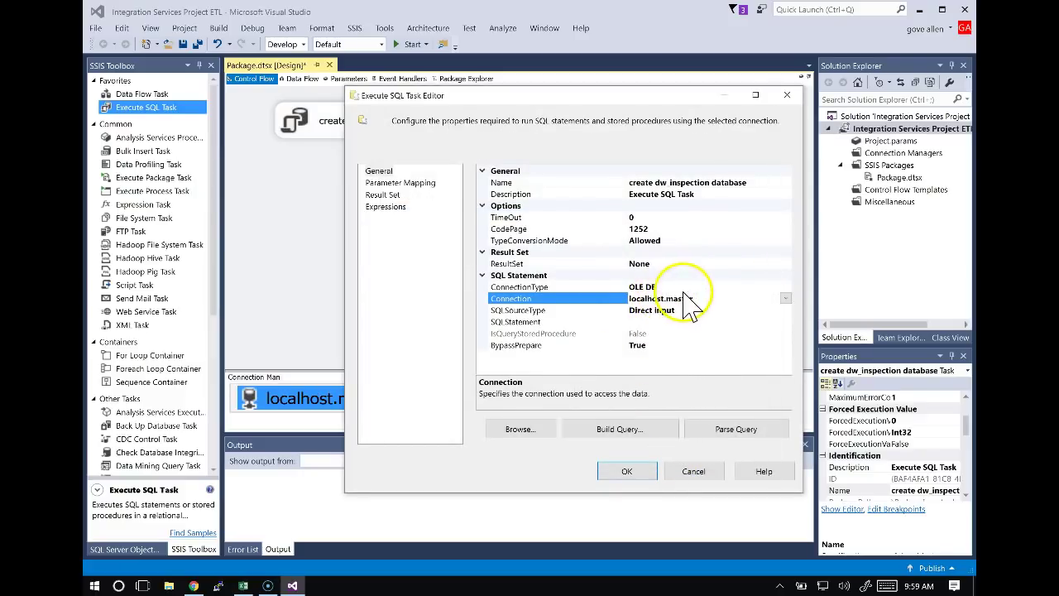
left_click_drag(591, 96, 632, 148)
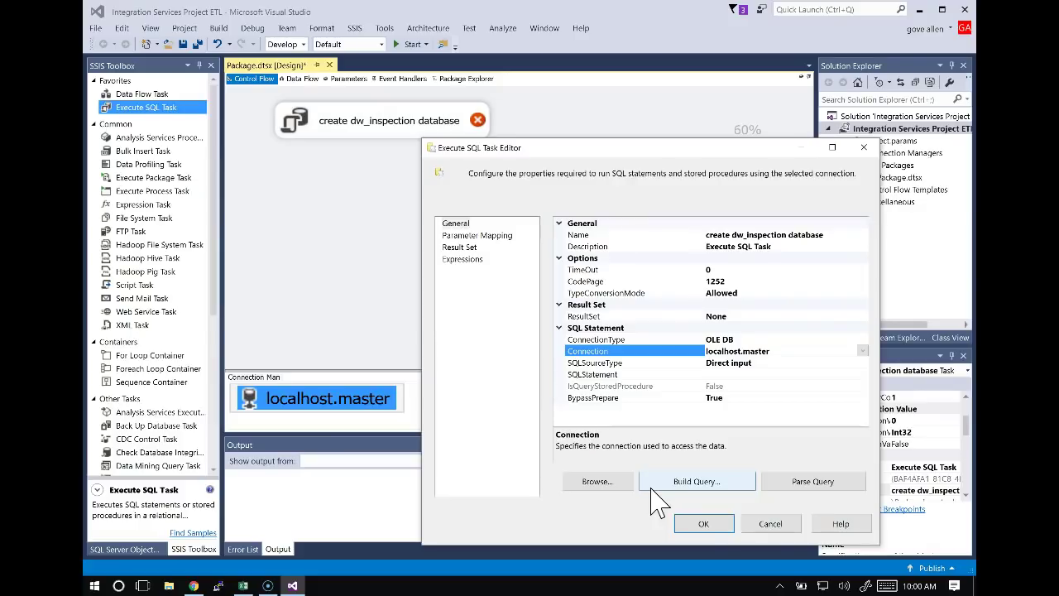
Abandon an attempted new connection and set the task's connection to localhost.master 1.
left_click(862, 351)
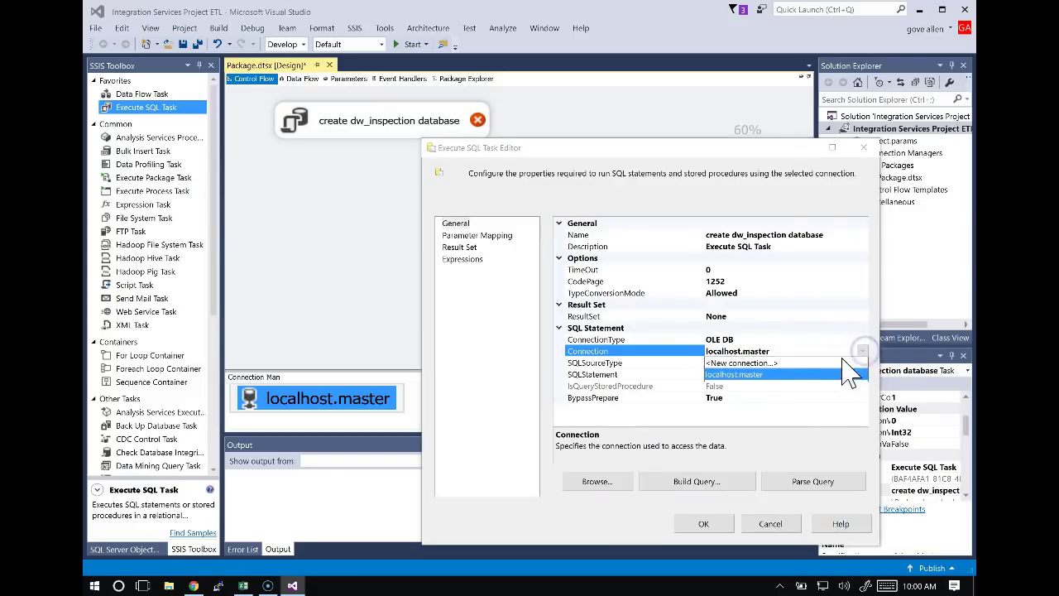
left_click(749, 363)
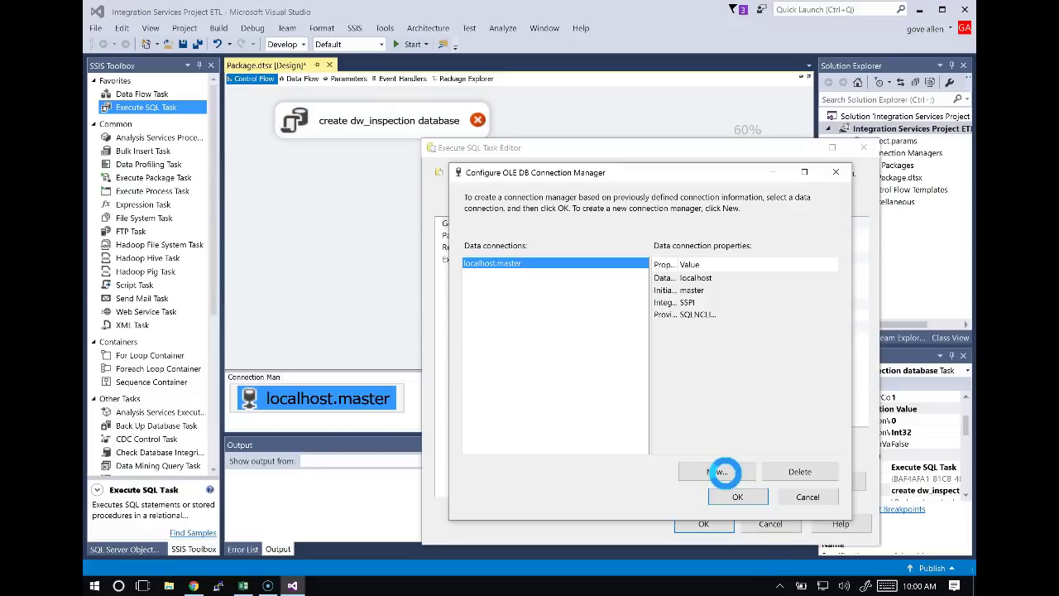
left_click(716, 471)
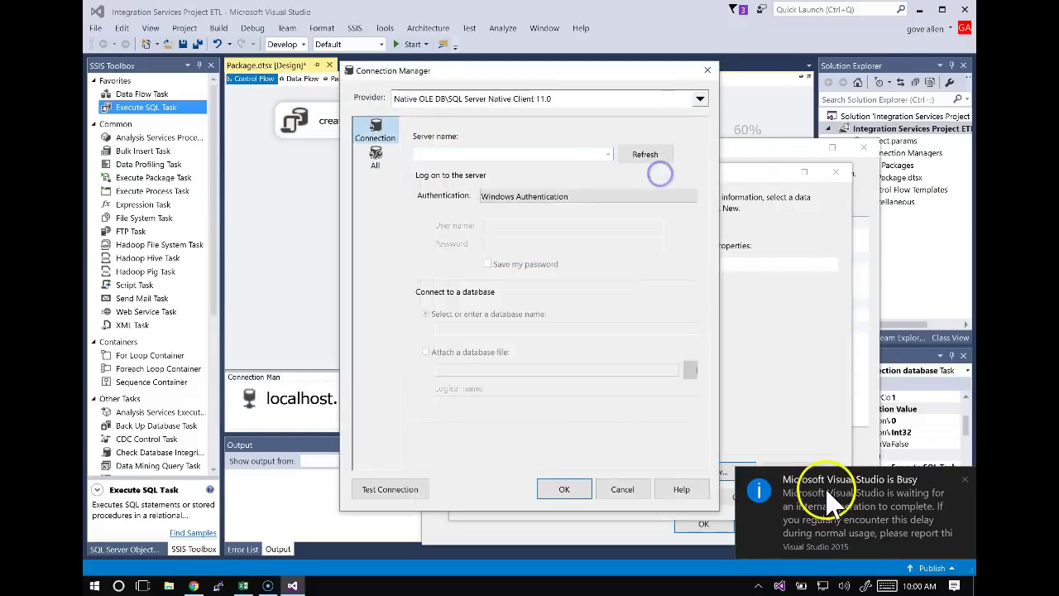
left_click(965, 481)
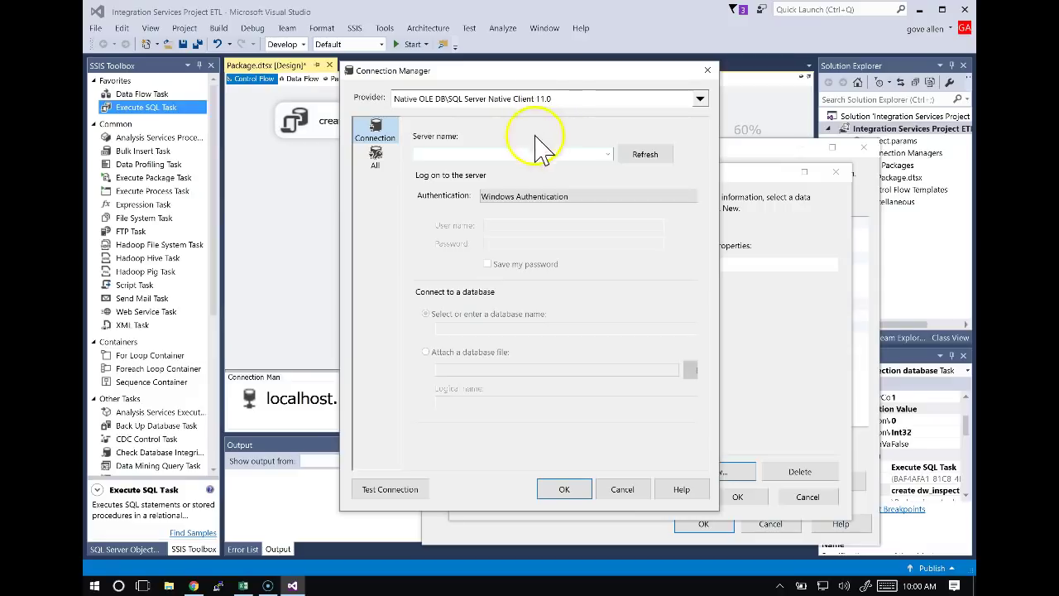
left_click(507, 156)
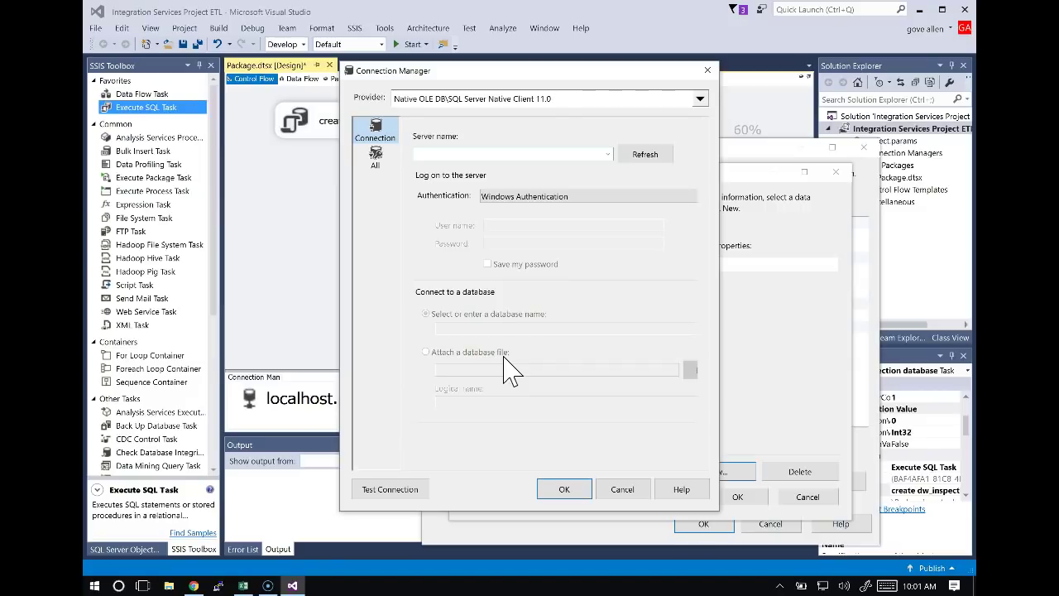
left_click(630, 491)
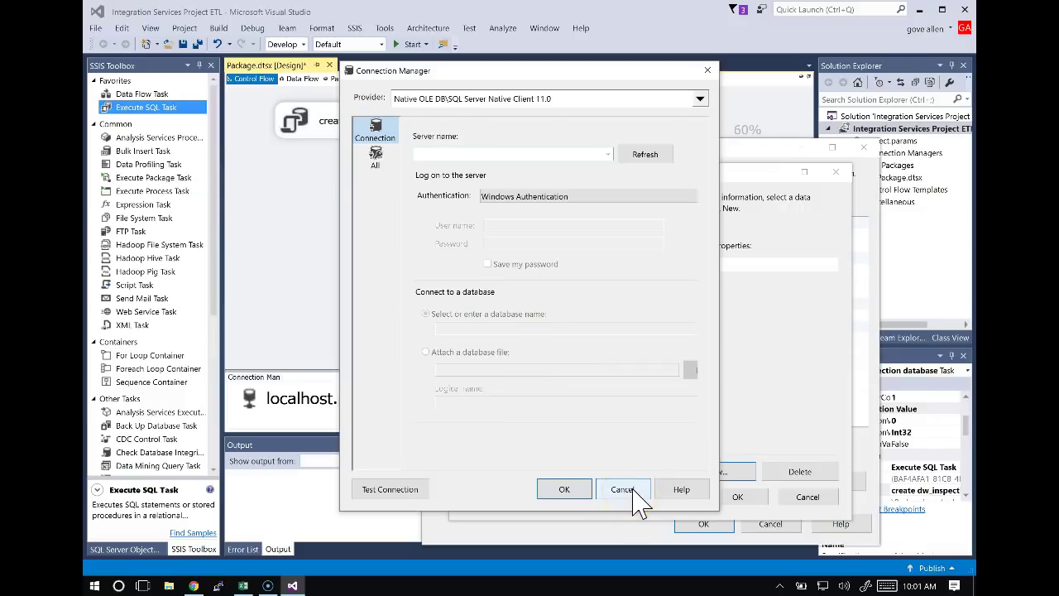
left_click(630, 490)
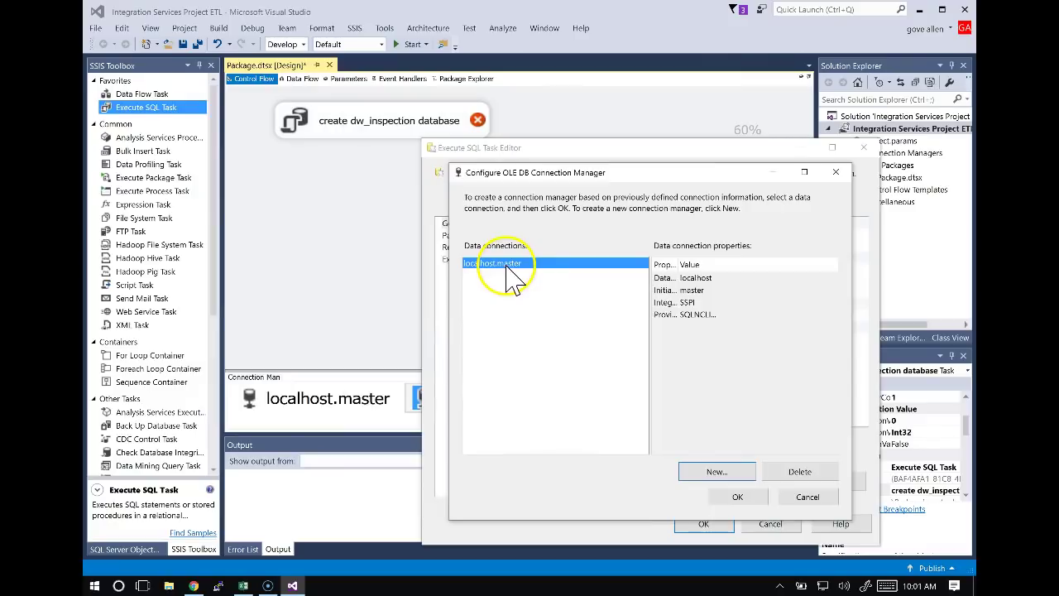
left_click(741, 498)
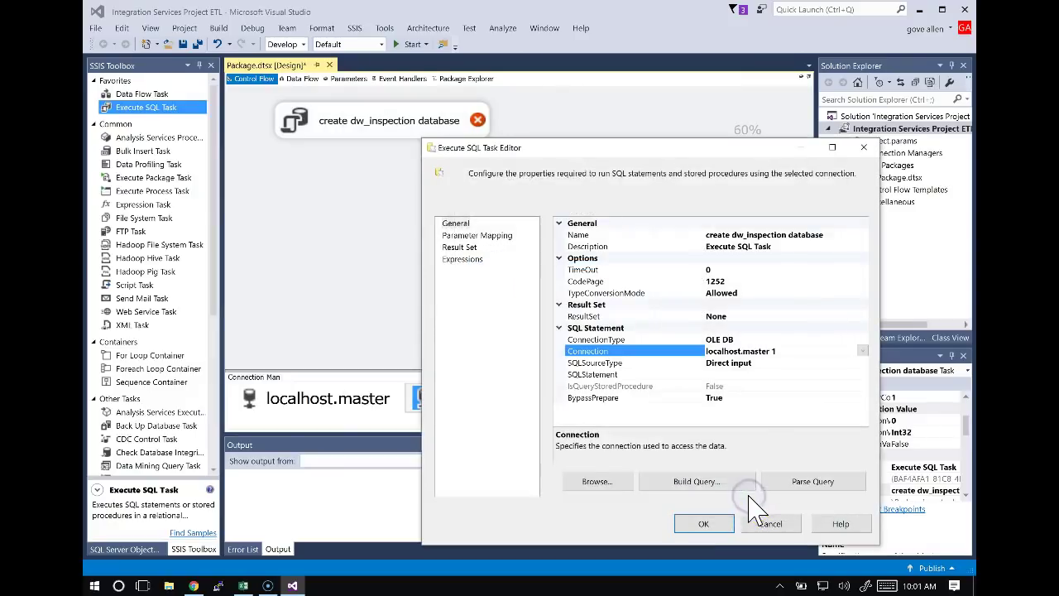
Copy the create-database SQL from cell B2 of the BuildDW sheet in Excel.
left_click(717, 376)
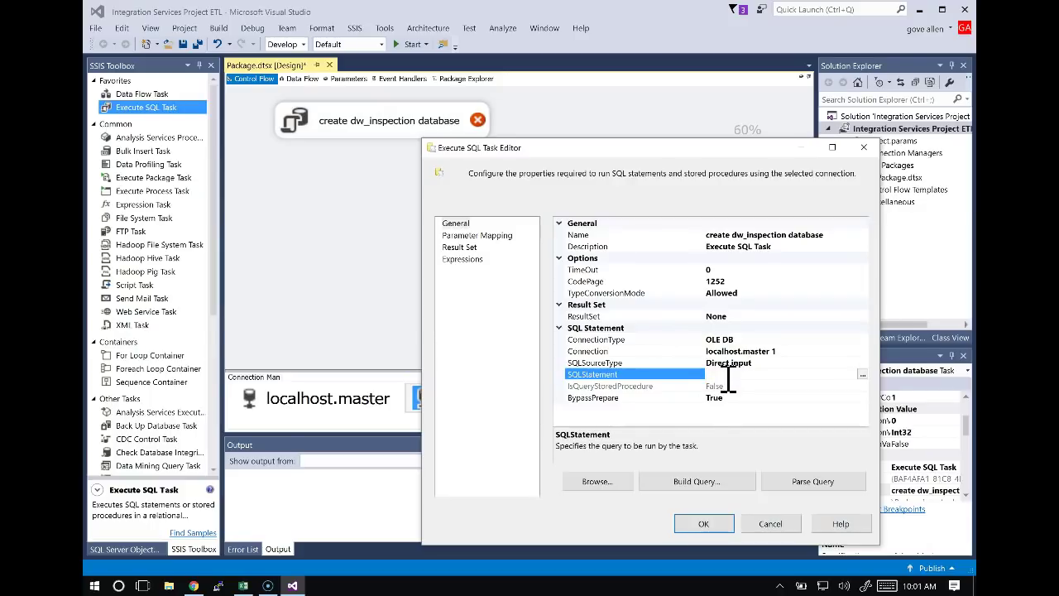
key("alt+Tab")
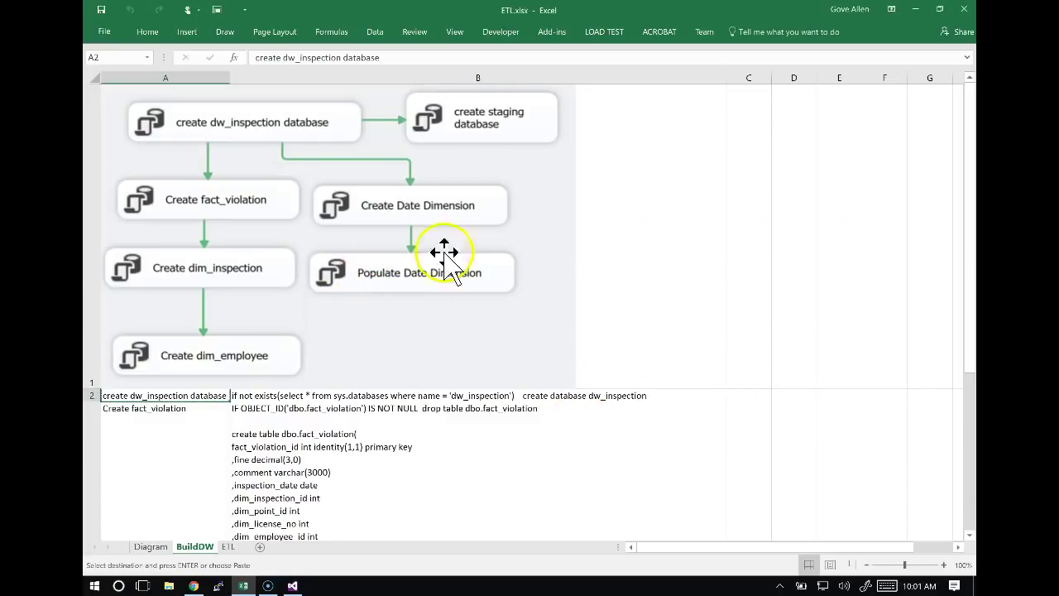
left_click(225, 547)
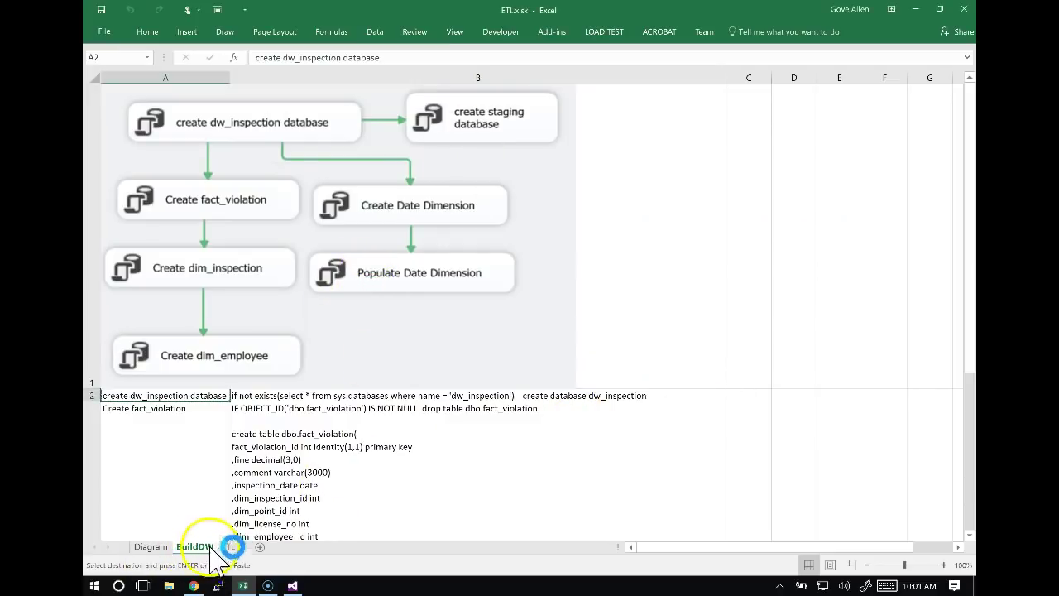
left_click(294, 399)
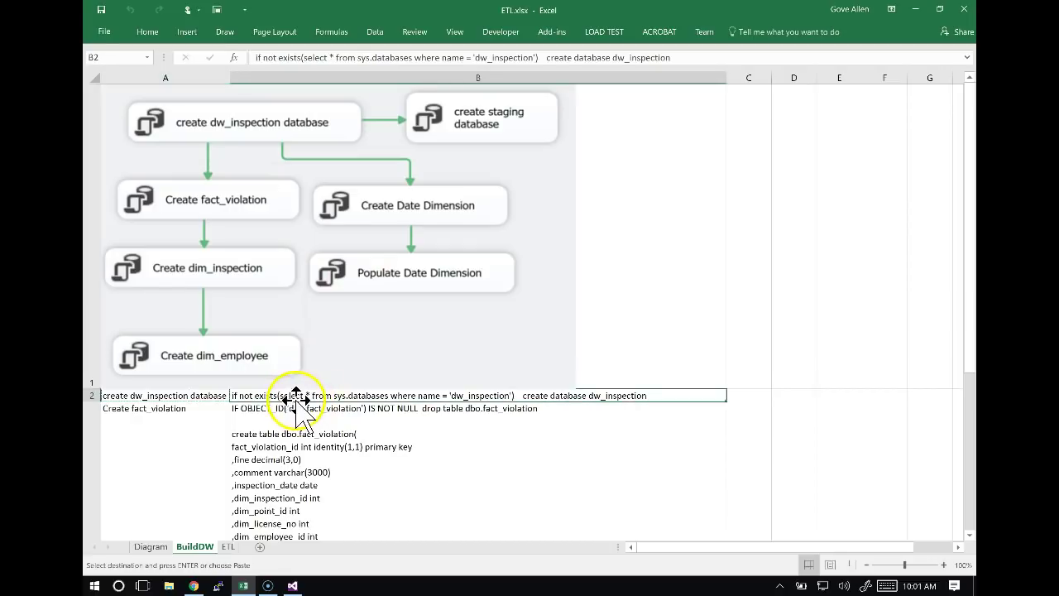
key("ctrl+c")
Open the full SQLStatement editor for the create dw_inspection database task.
key("alt+Tab")
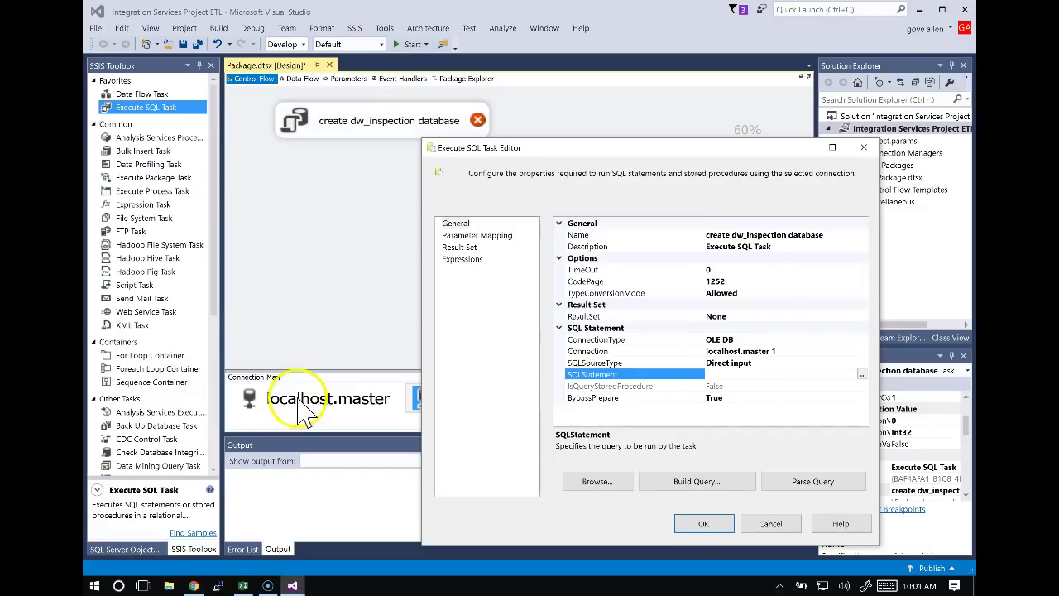
left_click(725, 376)
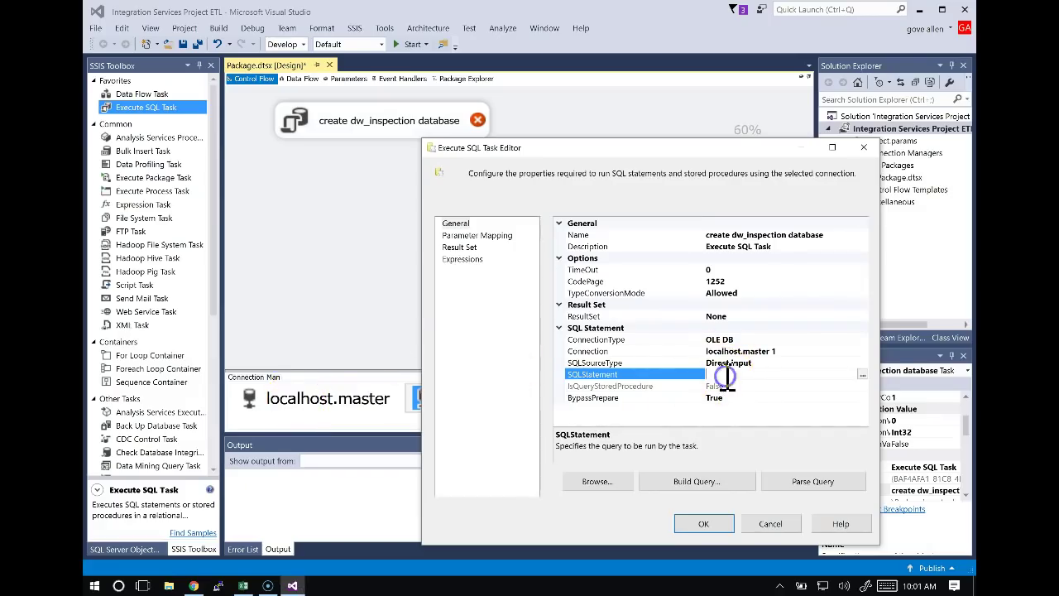
left_click(862, 375)
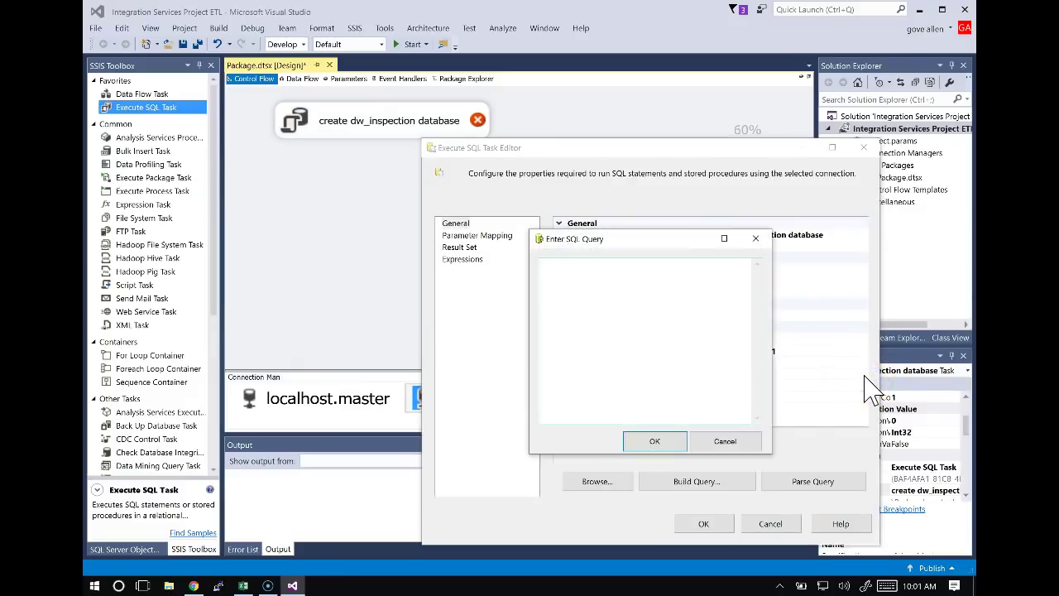
Paste the if-not-exists create database dw_inspection query from cell B2 as the SQL statement.
key("ctrl+v")
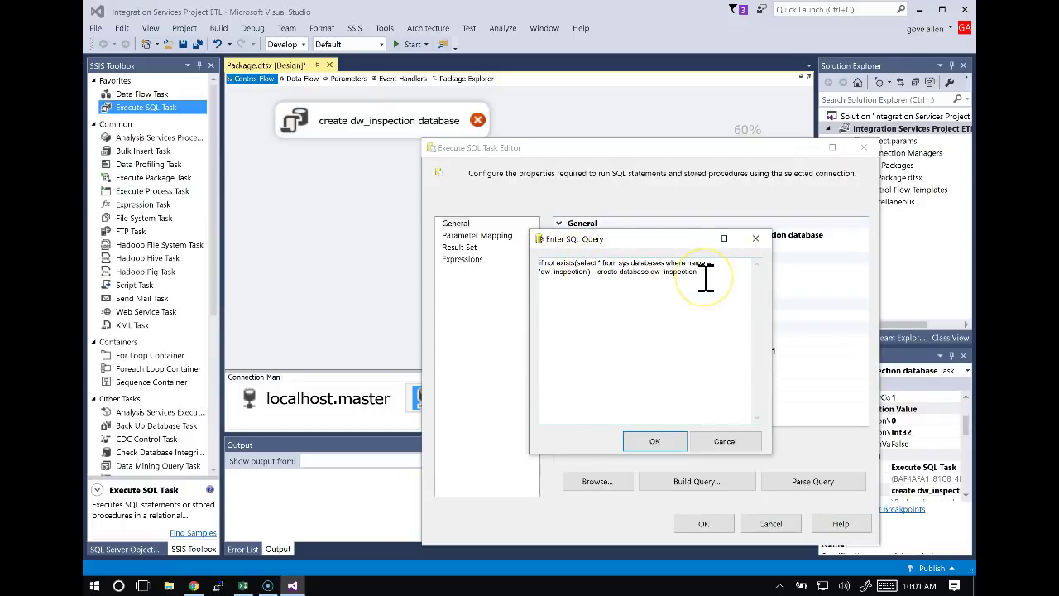
type("not")
key("alt+Tab")
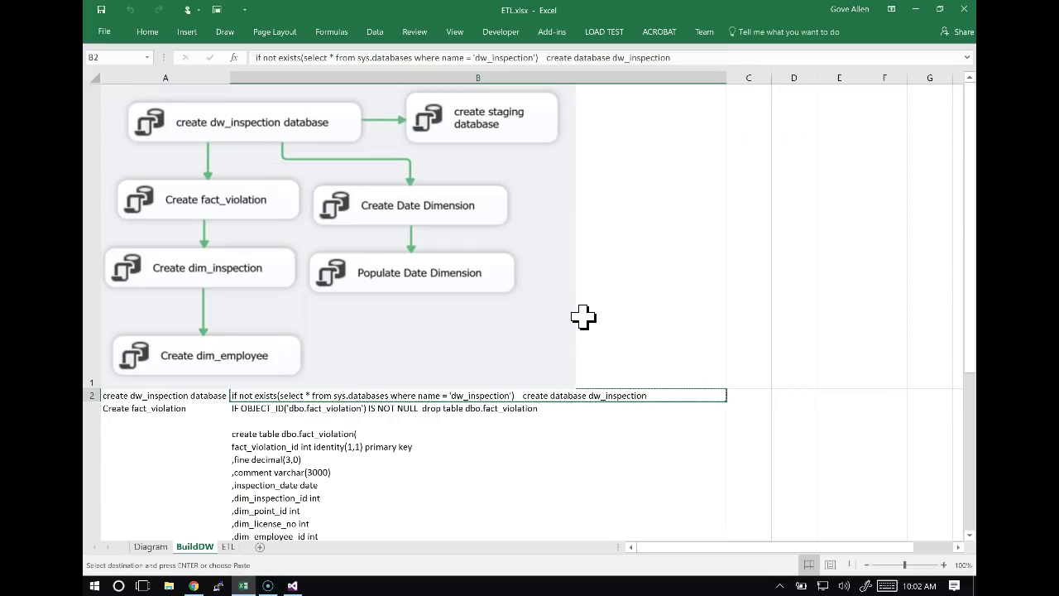
key("alt+Tab")
key("ctrl+v")
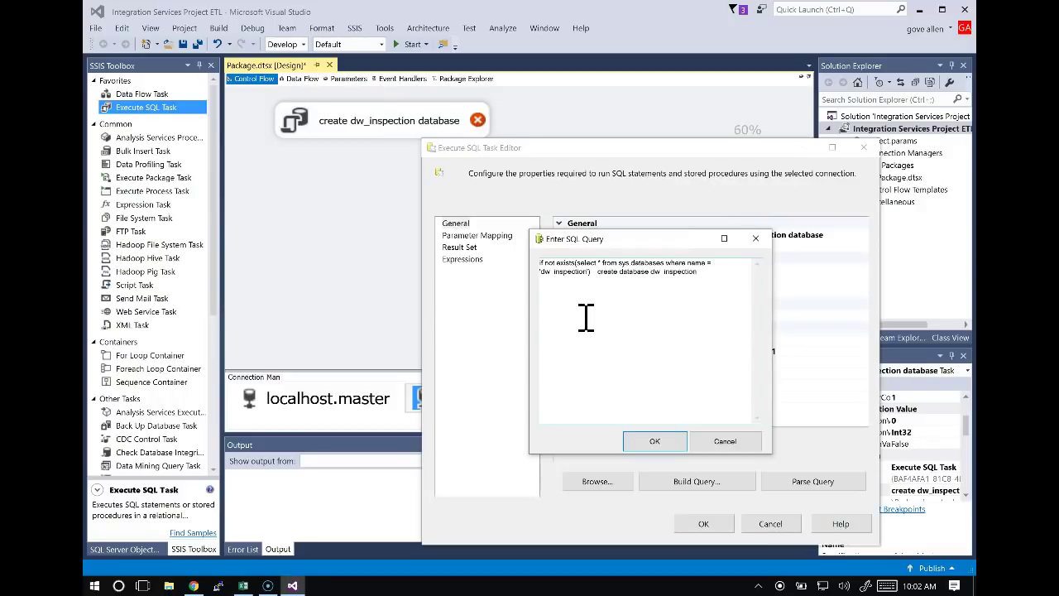
left_click(673, 447)
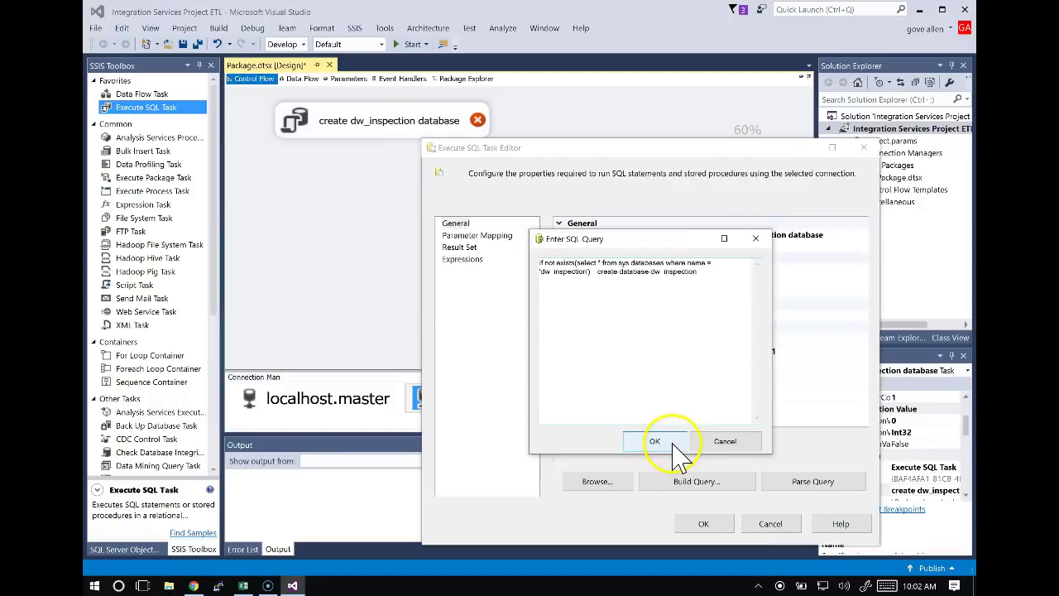
left_click(672, 445)
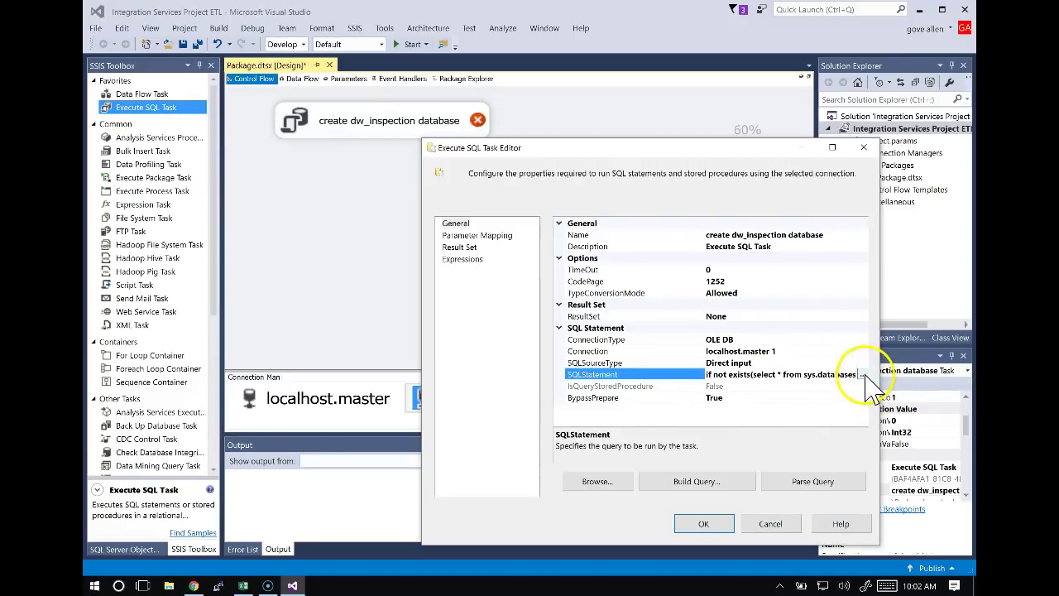
Recheck the saved query, then close the Execute SQL Task Editor keeping the settings.
left_click(862, 375)
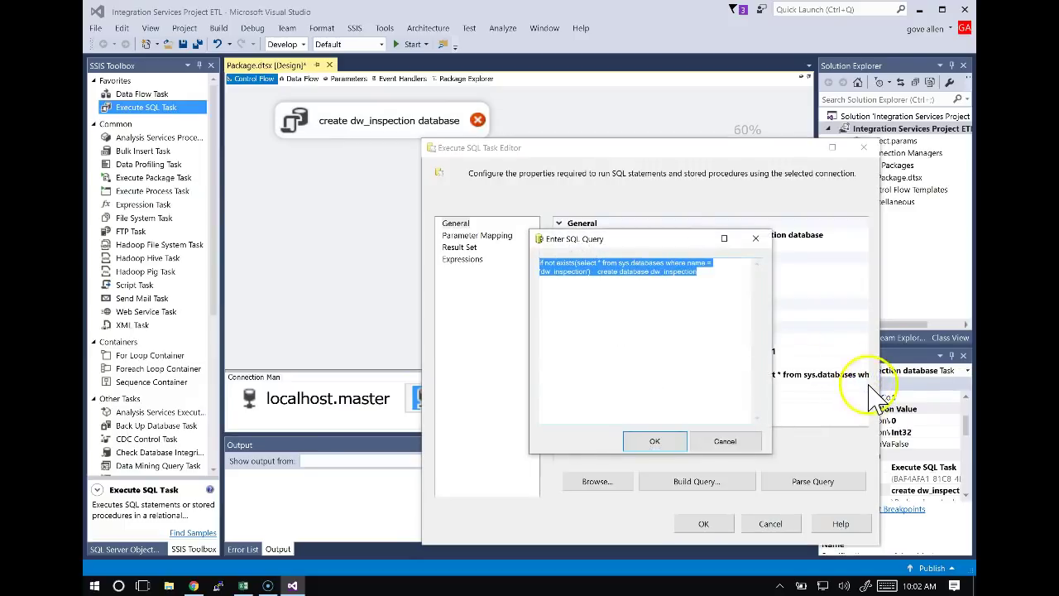
left_click(824, 404)
left_click(662, 441)
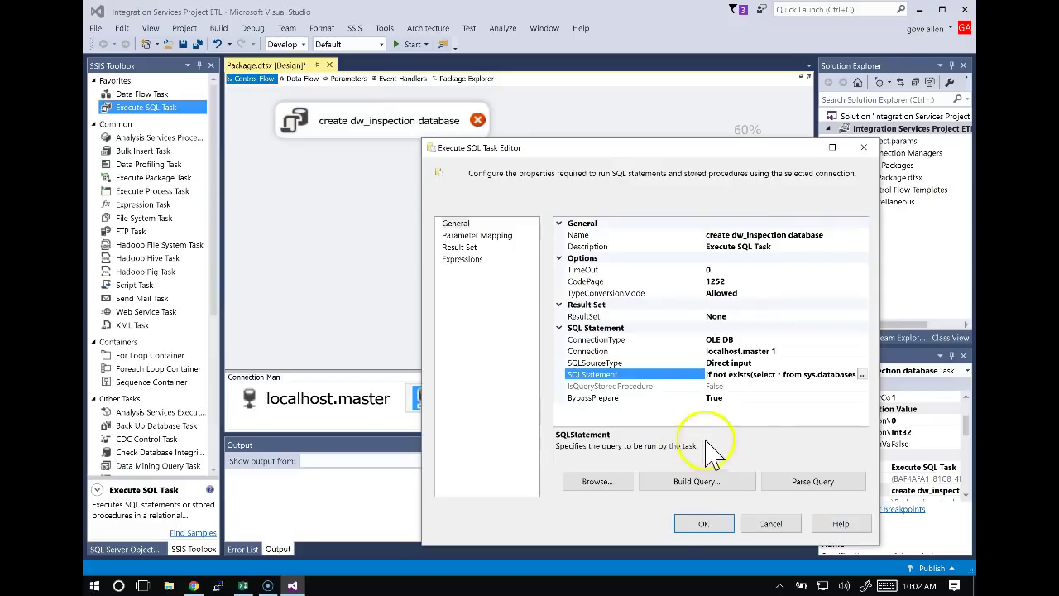
left_click(703, 524)
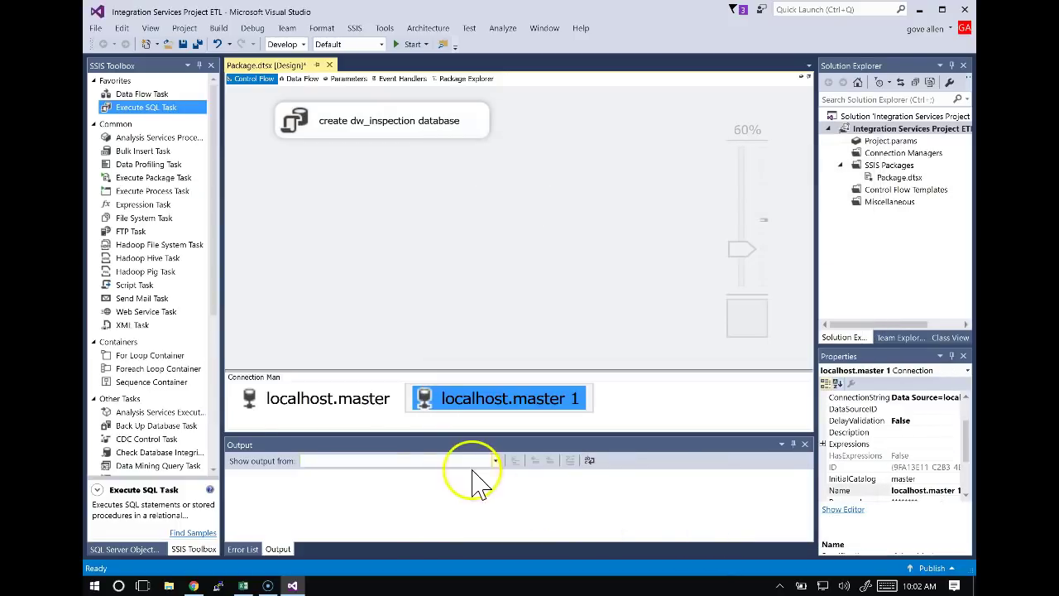
Search the Start menu for SQL and launch SQL Server 2014 Management Studio.
left_click(96, 585)
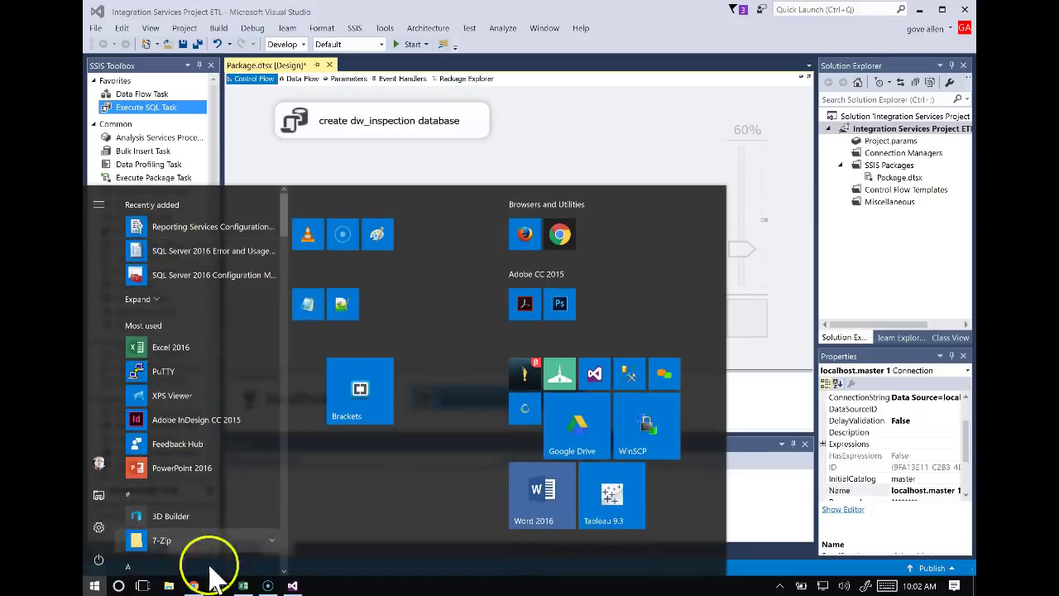
type("sqwl")
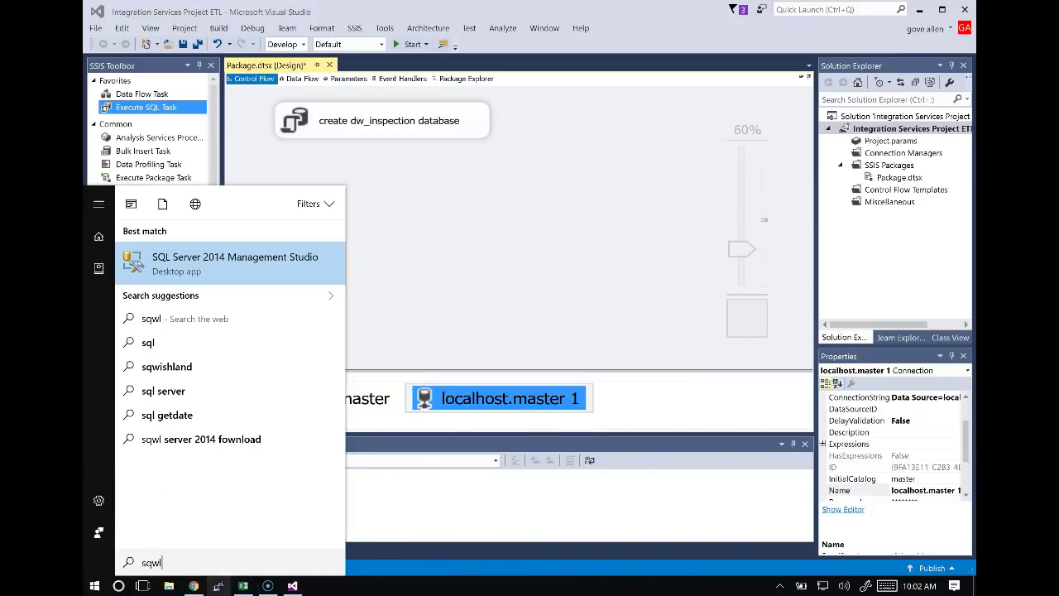
key("Return")
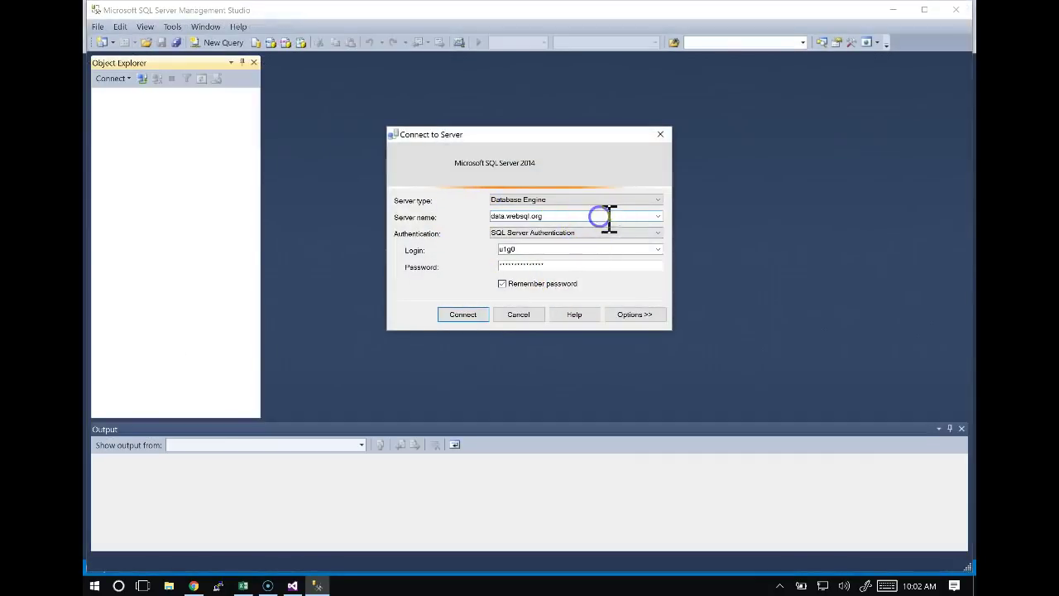
Connect Management Studio to localhost with Windows Authentication.
left_click(658, 216)
left_click(551, 235)
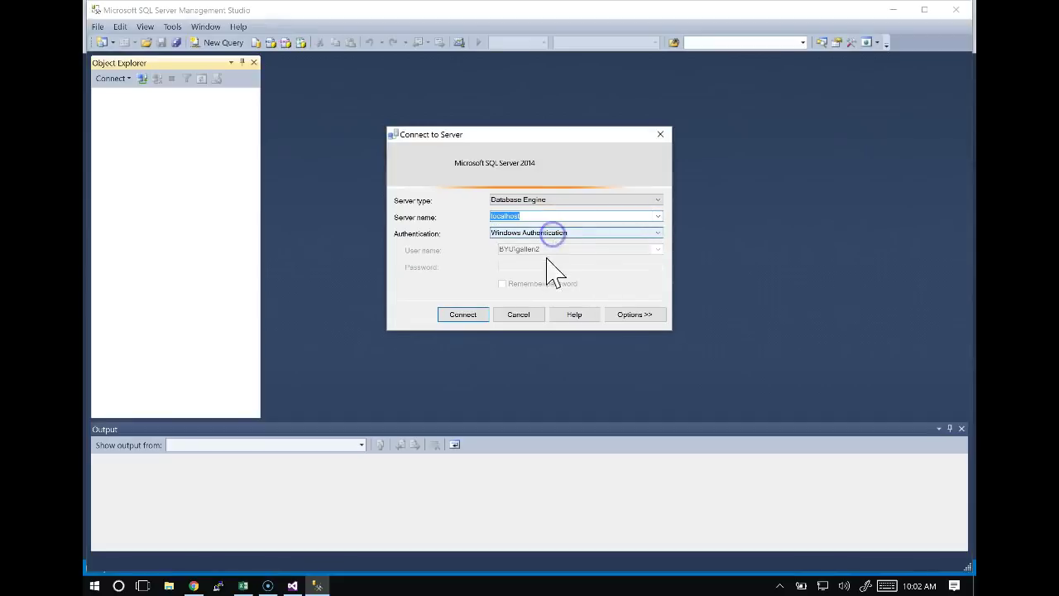
left_click(476, 312)
Delete the dw_inspection database from localhost's Databases folder.
left_click(99, 94)
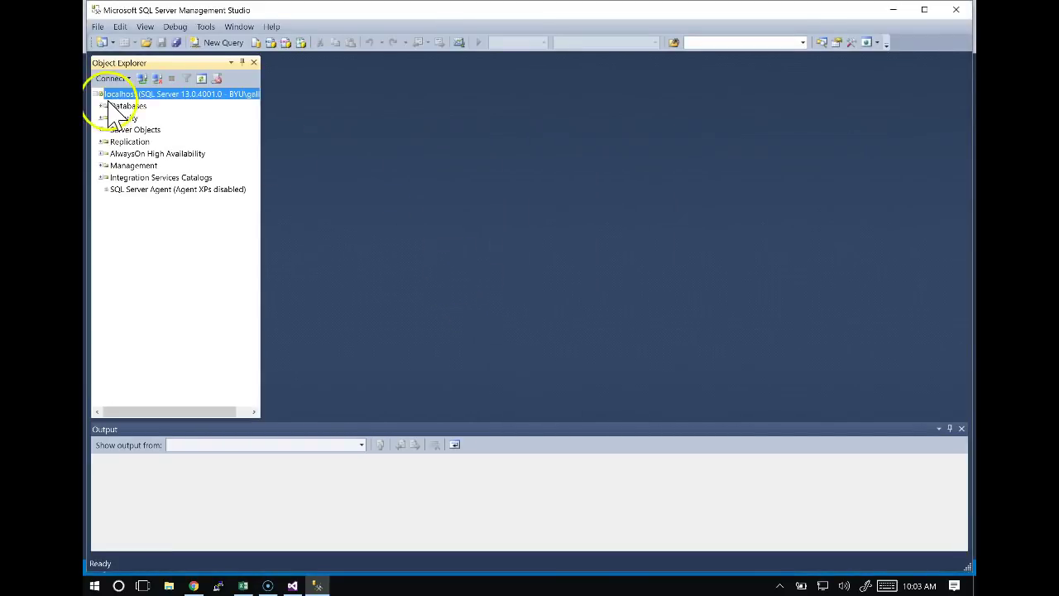
left_click(104, 105)
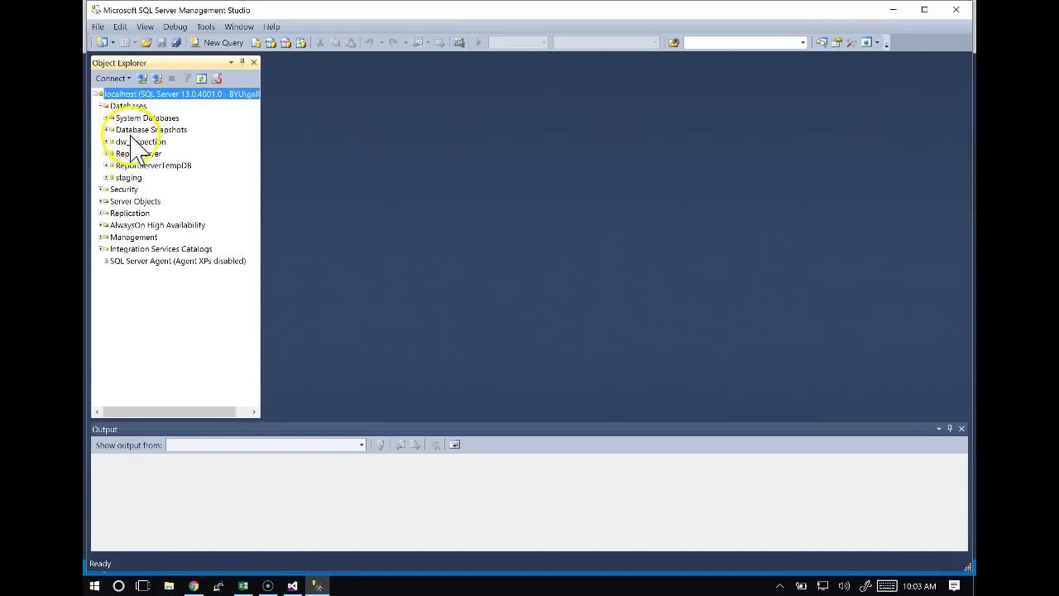
left_click(132, 141)
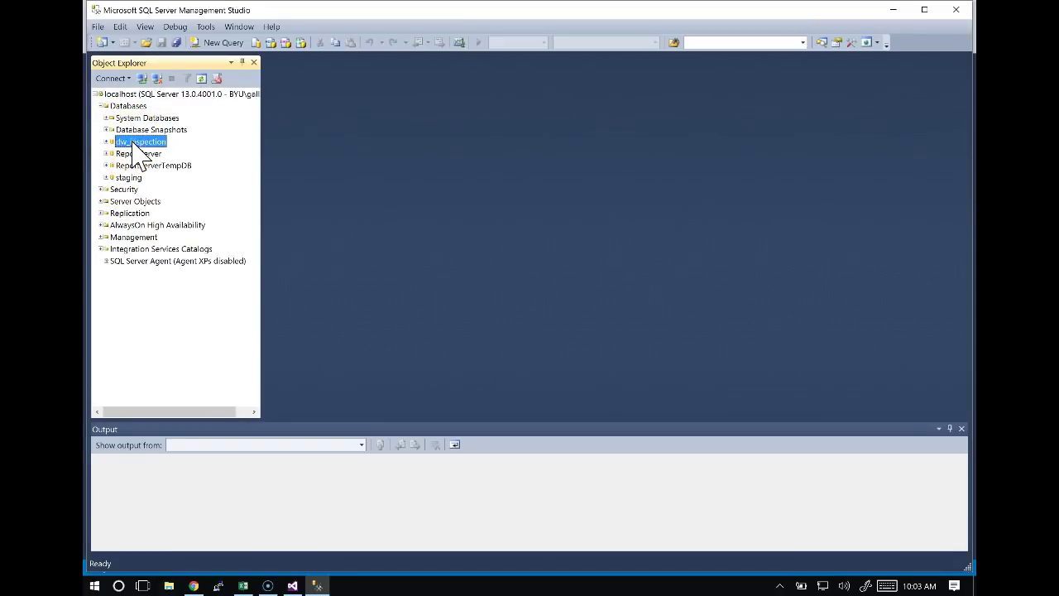
right_click(135, 145)
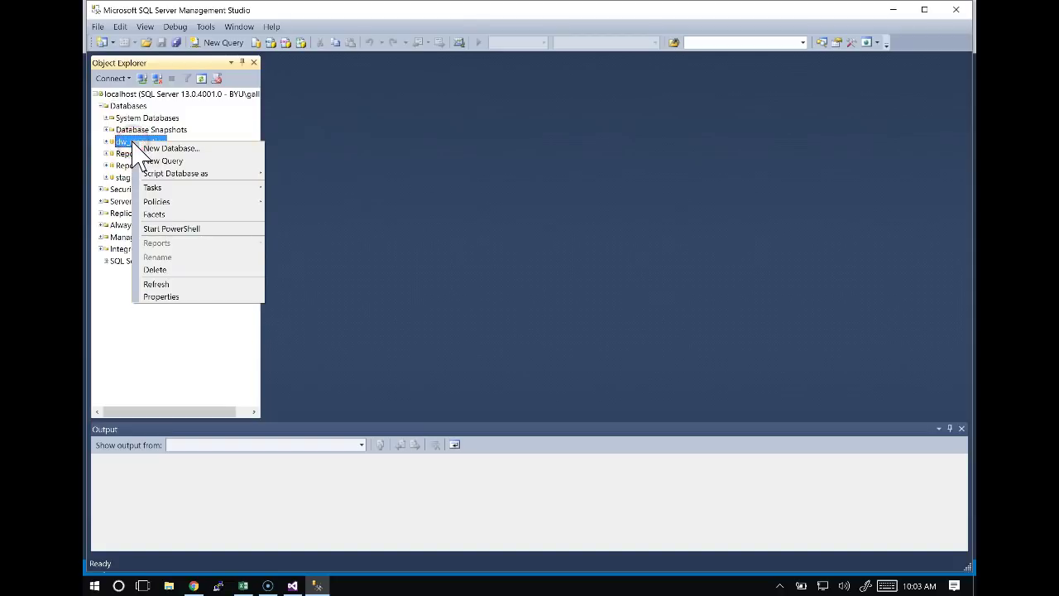
left_click(175, 269)
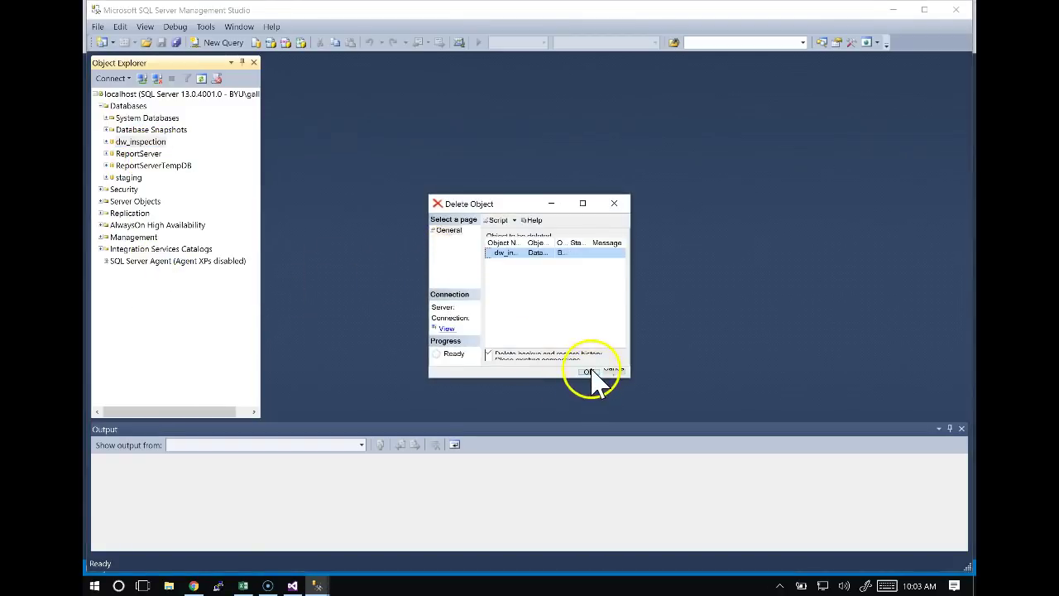
left_click(589, 372)
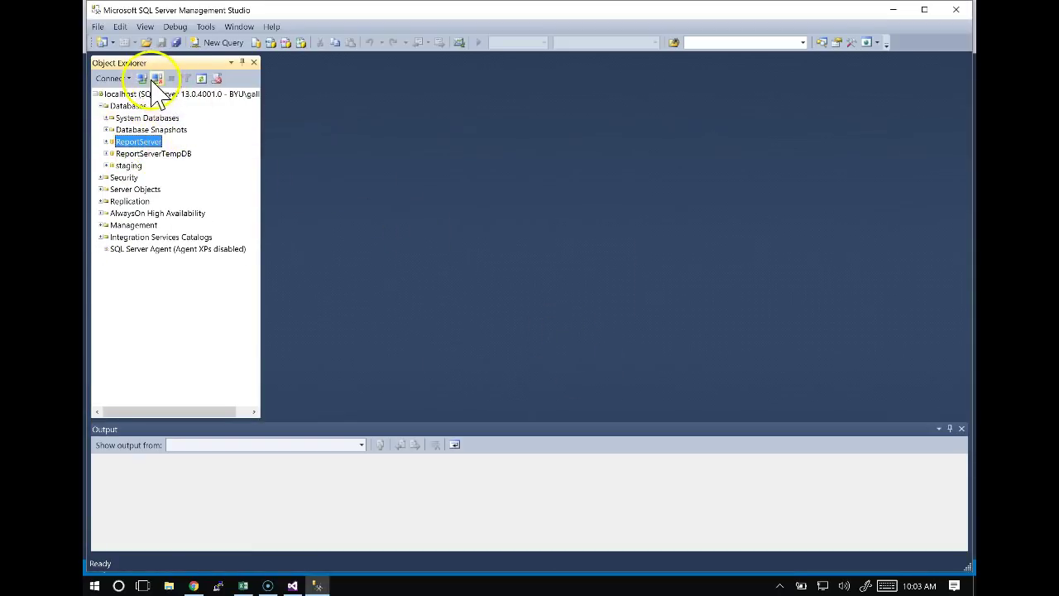
Refresh the database list, snap both windows side by side, and maximize Visual Studio.
left_click(201, 78)
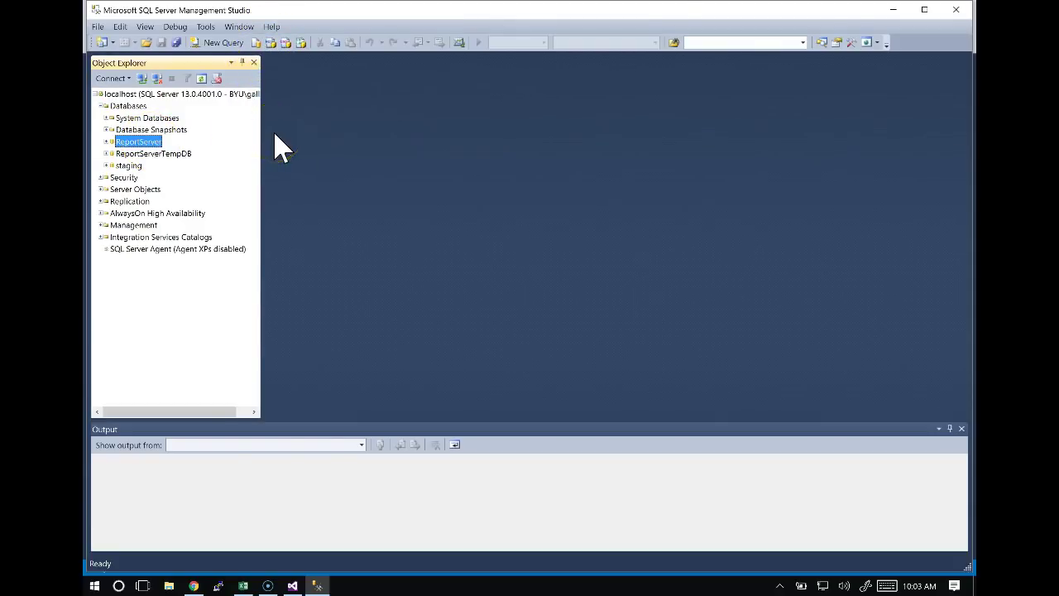
key("super+Right")
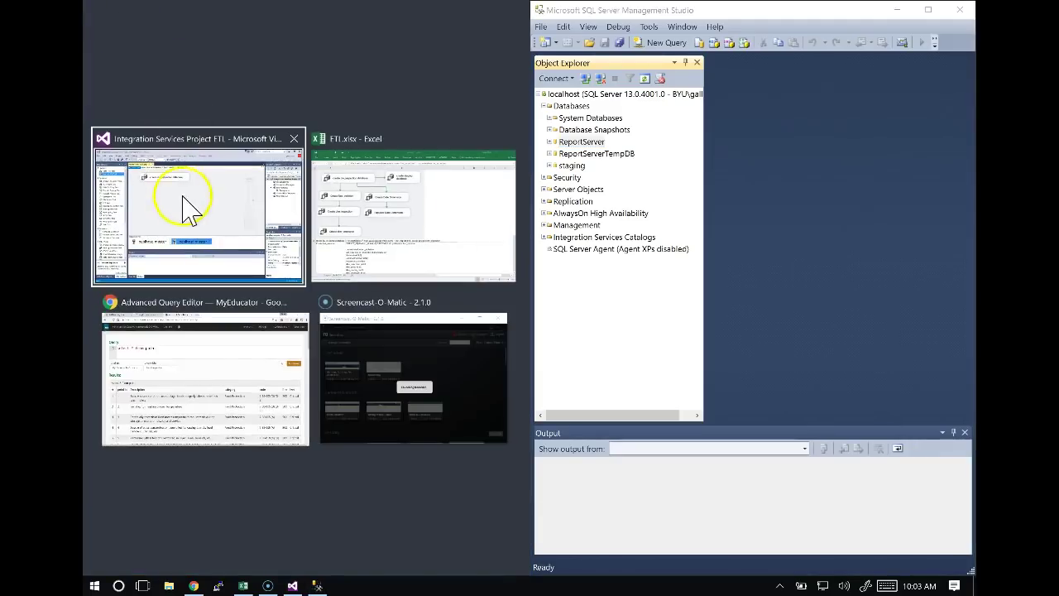
left_click(188, 211)
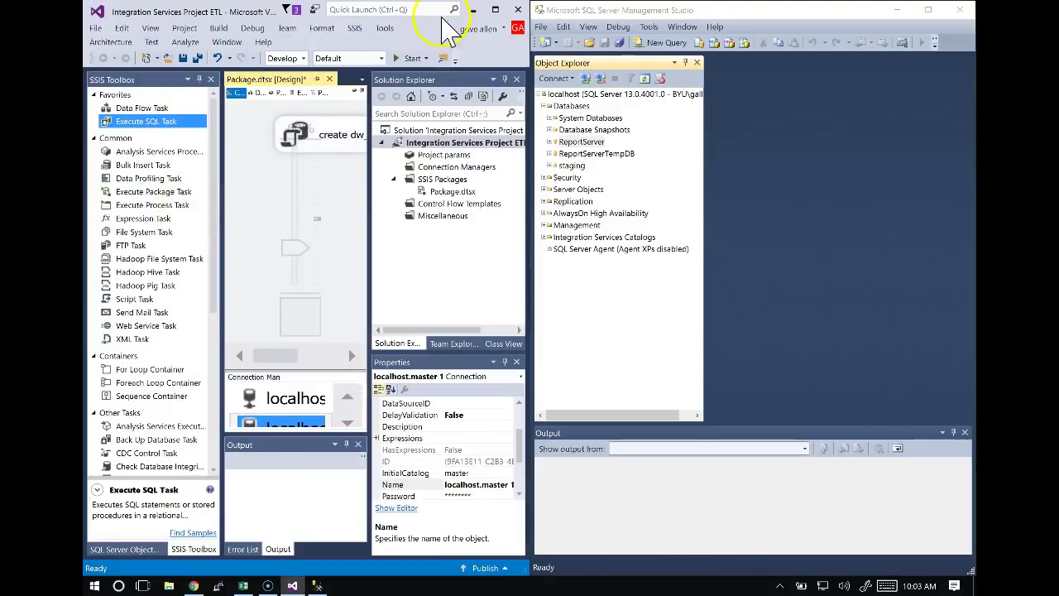
double_click(232, 13)
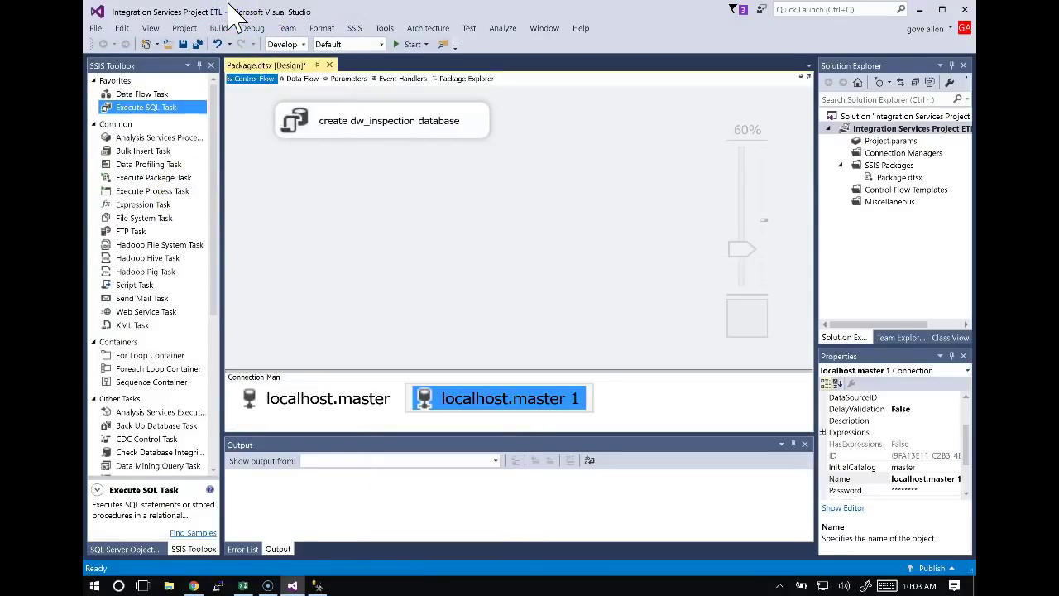
Move Management Studio lower over Visual Studio and dismiss the feedback notification.
key("alt+Tab")
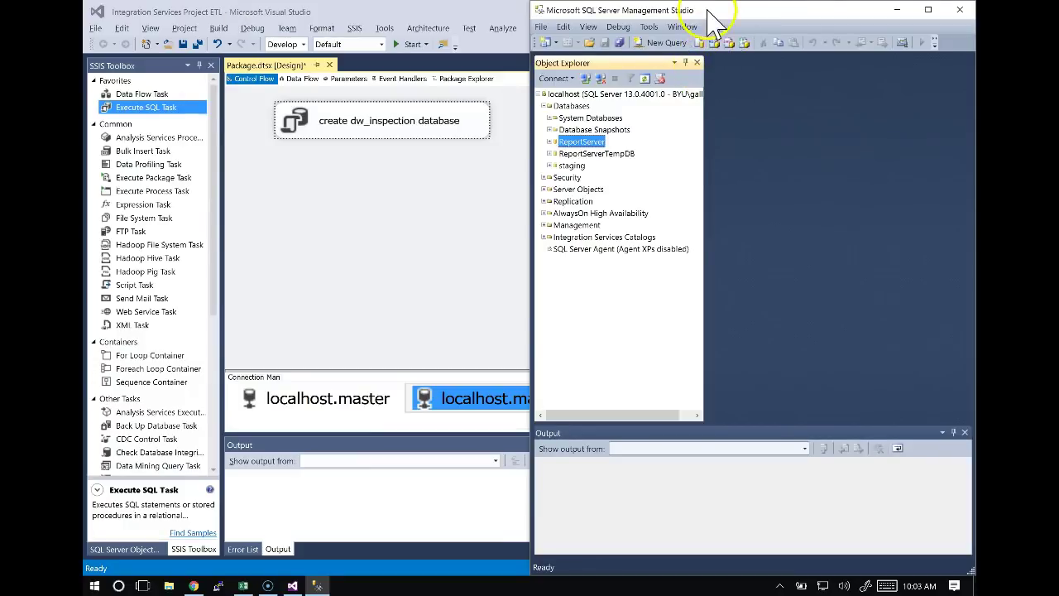
left_click_drag(722, 15, 700, 177)
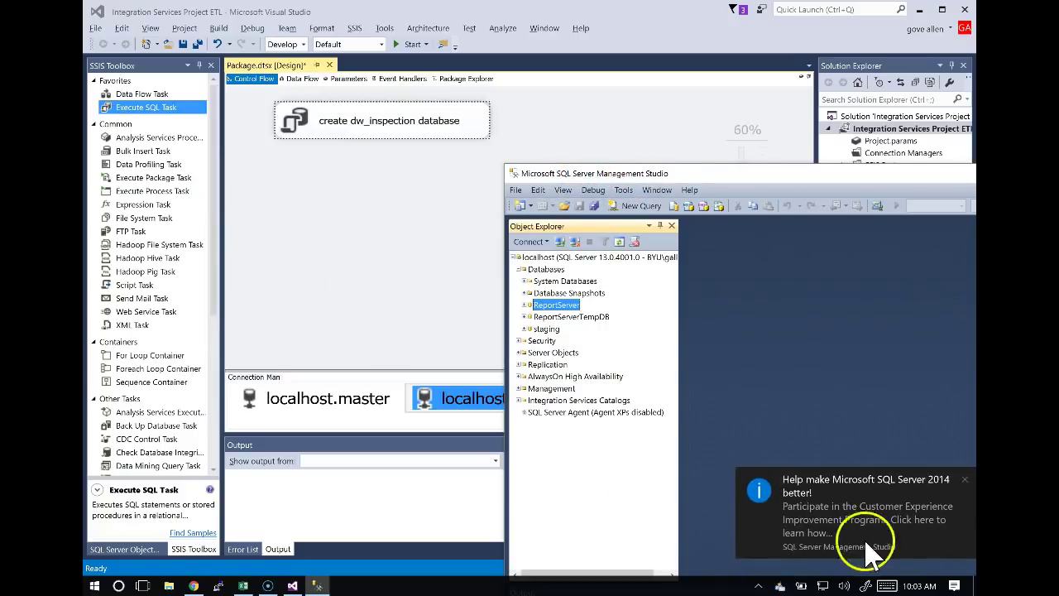
left_click(964, 480)
Search the Start menu for 'sql' to list SQL Server 2014 Management Studio.
left_click(94, 586)
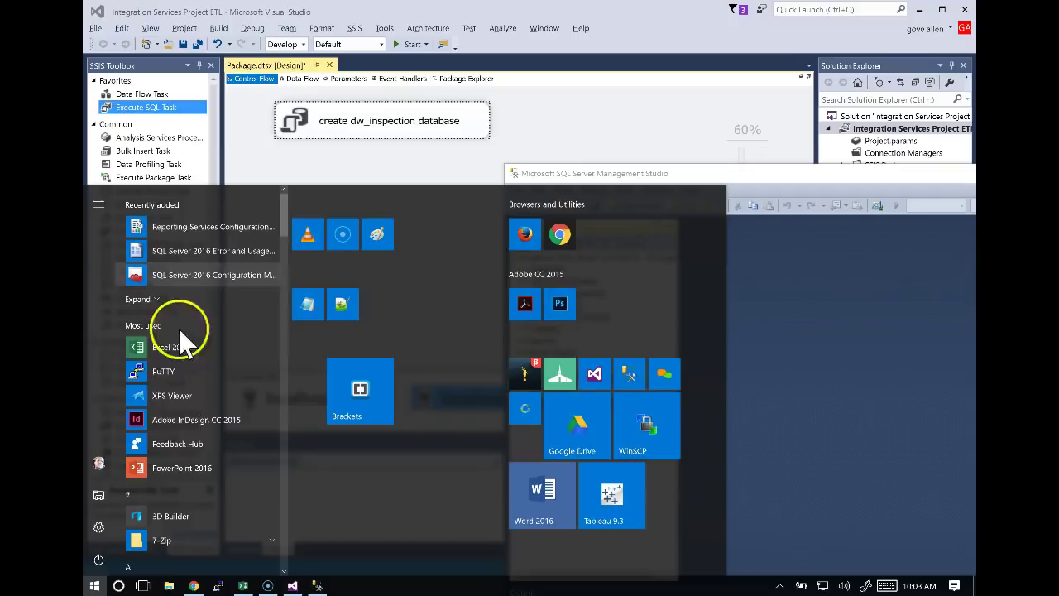
left_click(195, 584)
type("sql")
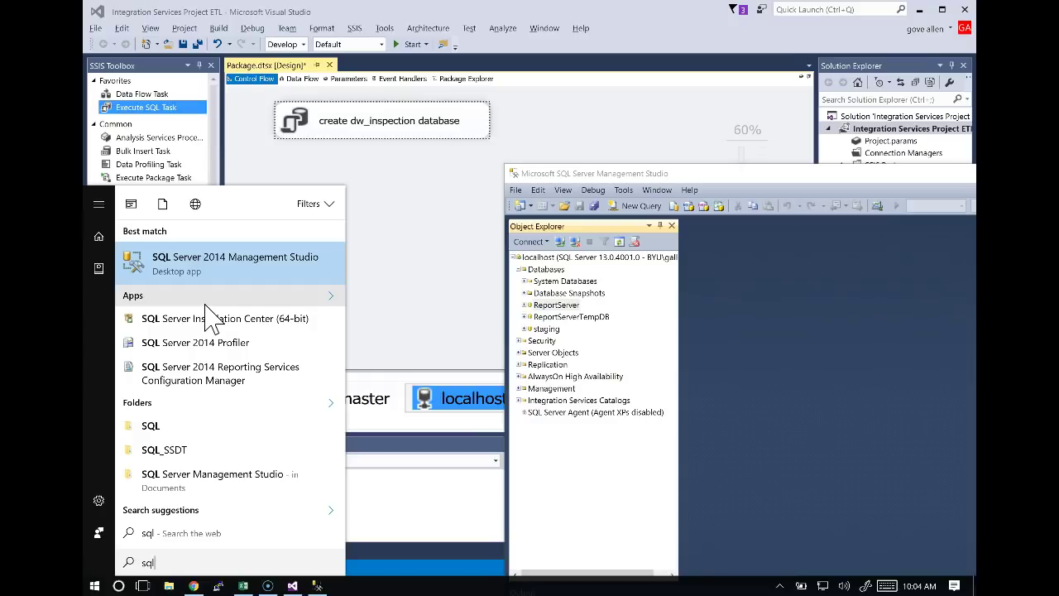
Relaunch SQL Server Management Studio via a 'sql' search, connect to localhost, and return to Visual Studio.
left_click(517, 172)
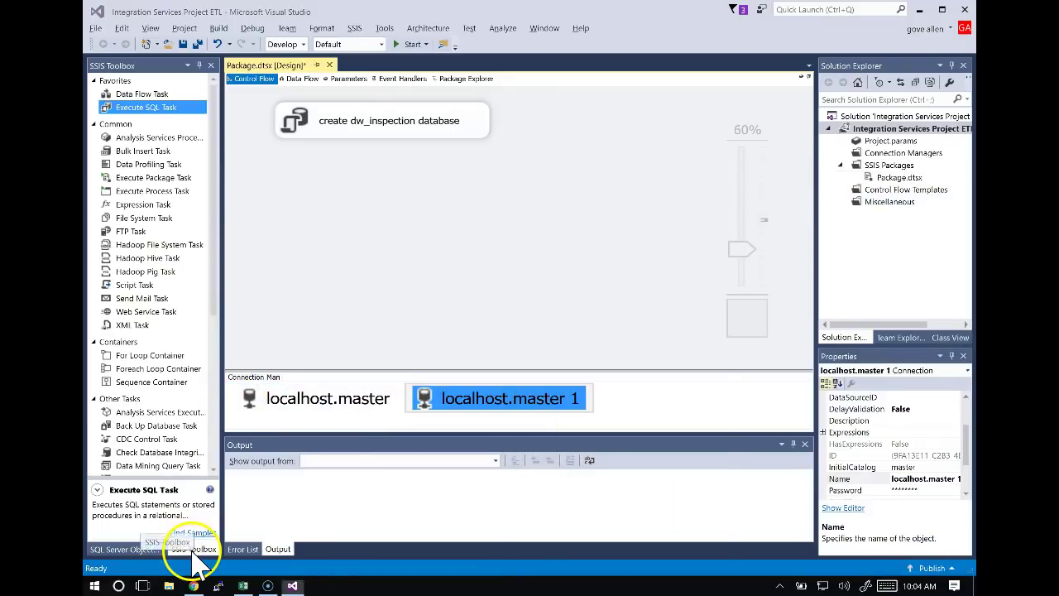
key("super")
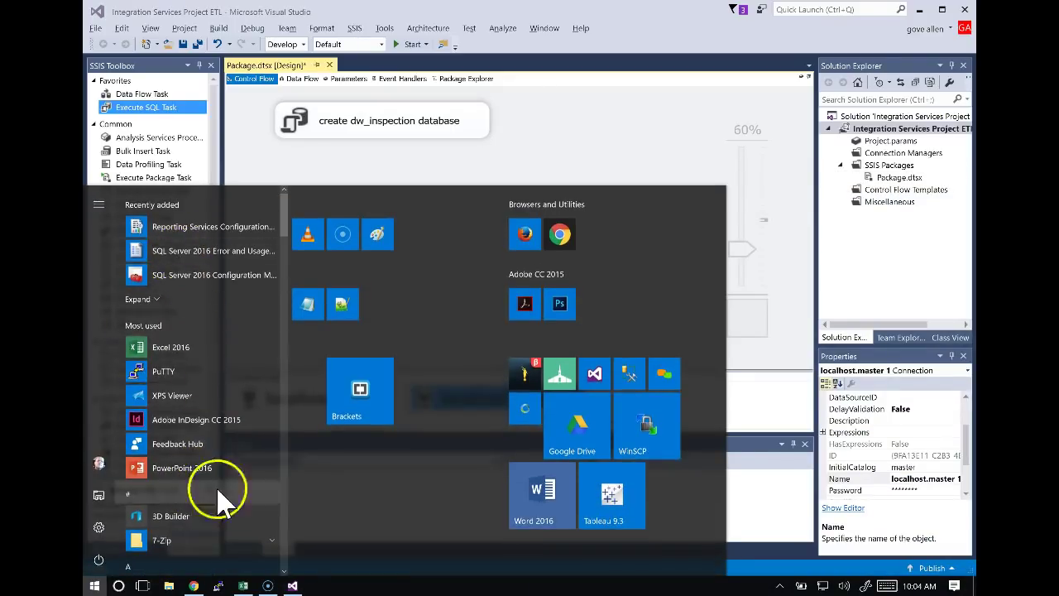
type("sql")
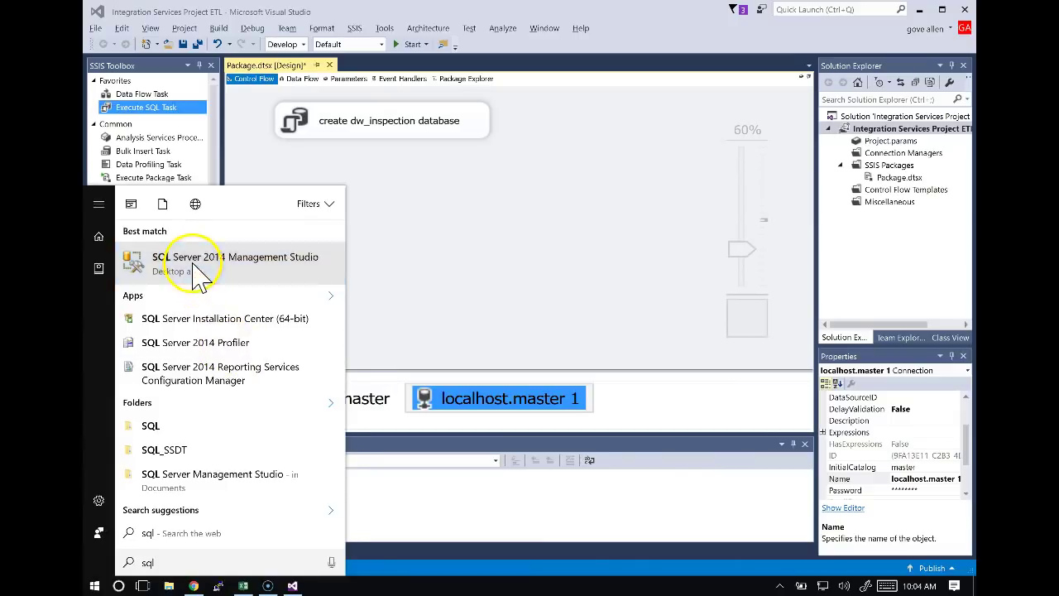
left_click(199, 277)
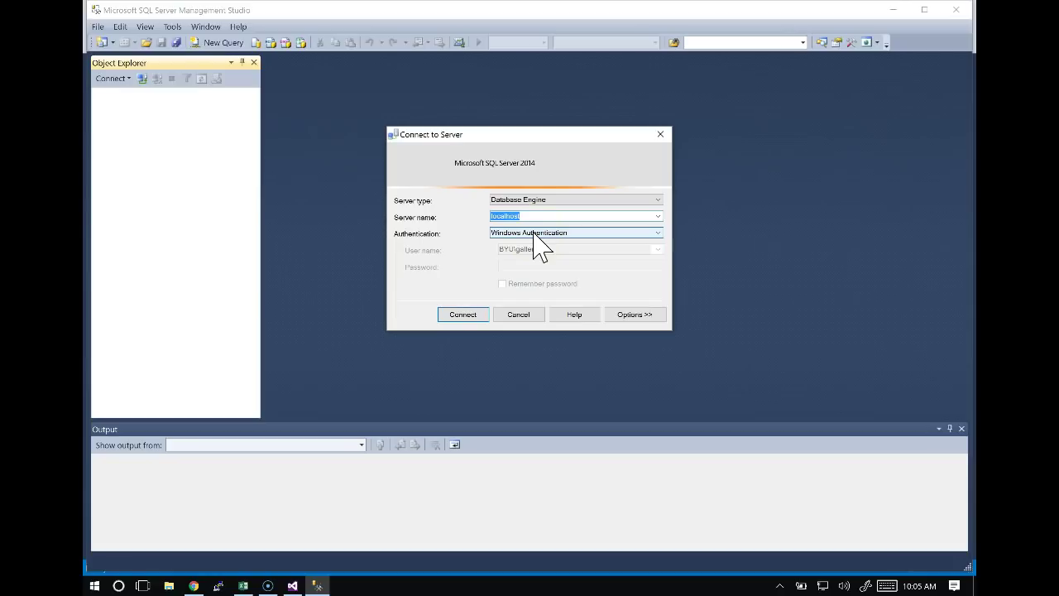
left_click(469, 316)
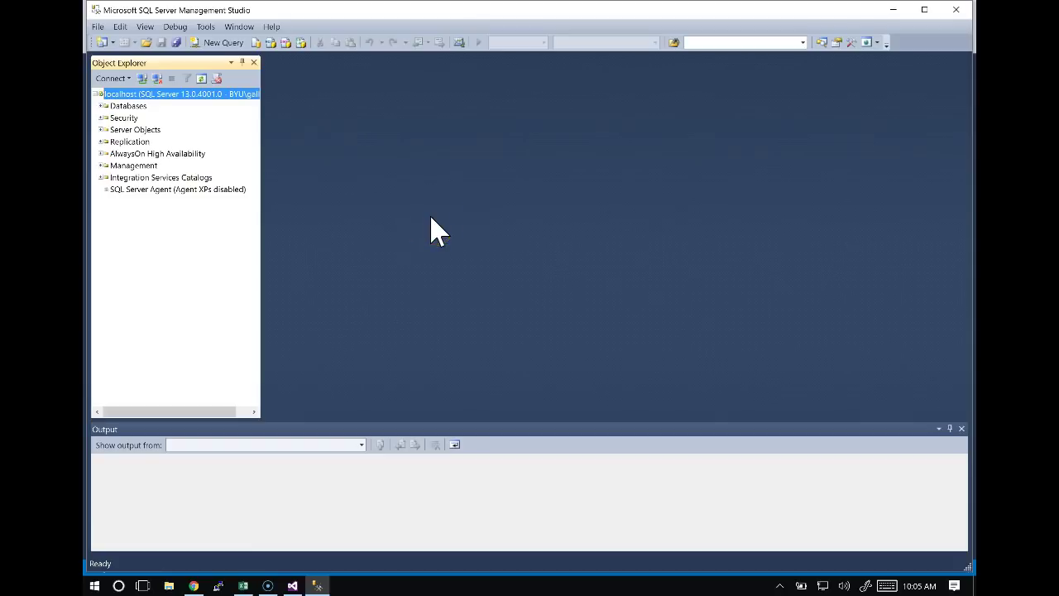
key("alt+Tab")
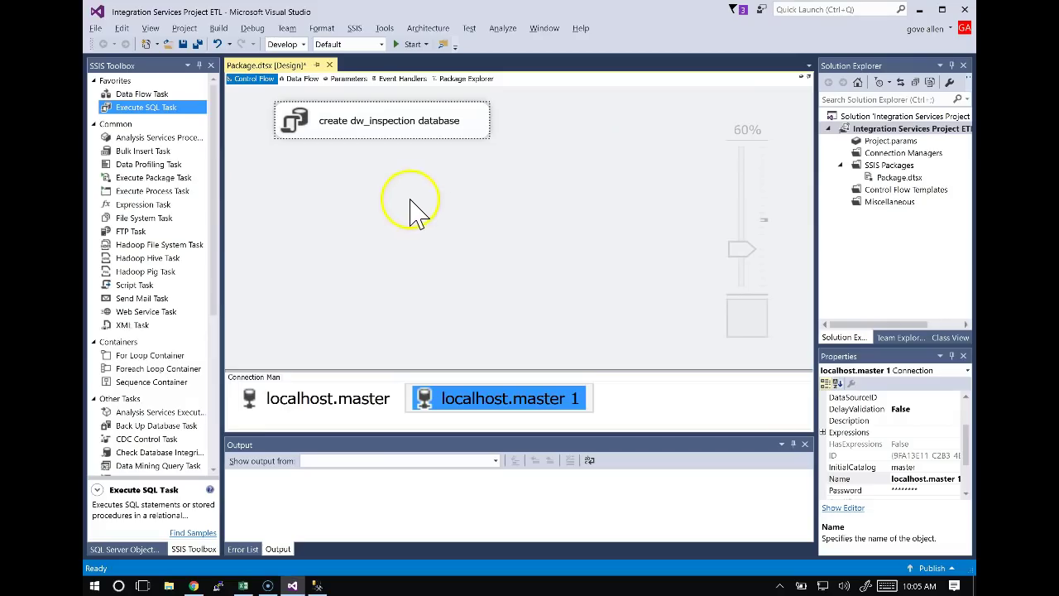
Delete the duplicate localhost.master 1 connection manager.
right_click(536, 399)
left_click(581, 354)
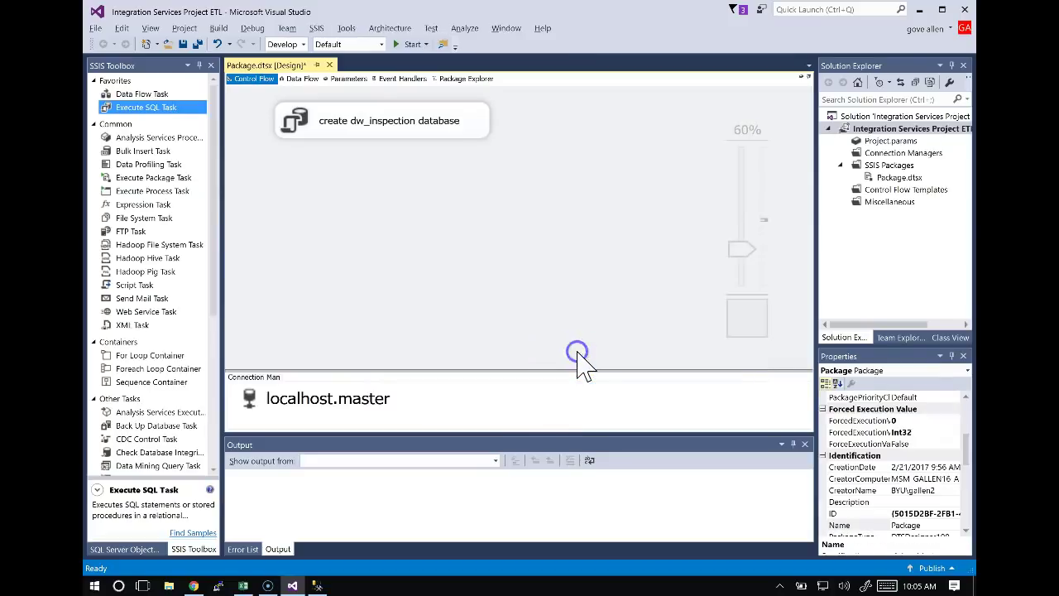
left_click(349, 120)
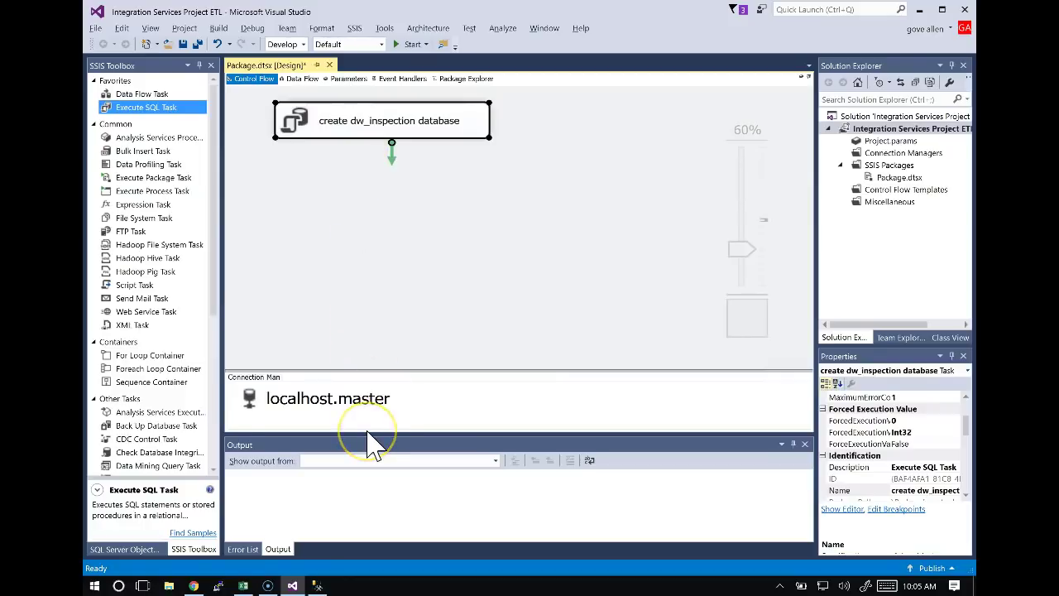
Execute the create dw_inspection database task, which raises a Package Validation Error.
key("alt+Tab")
key("Tab")
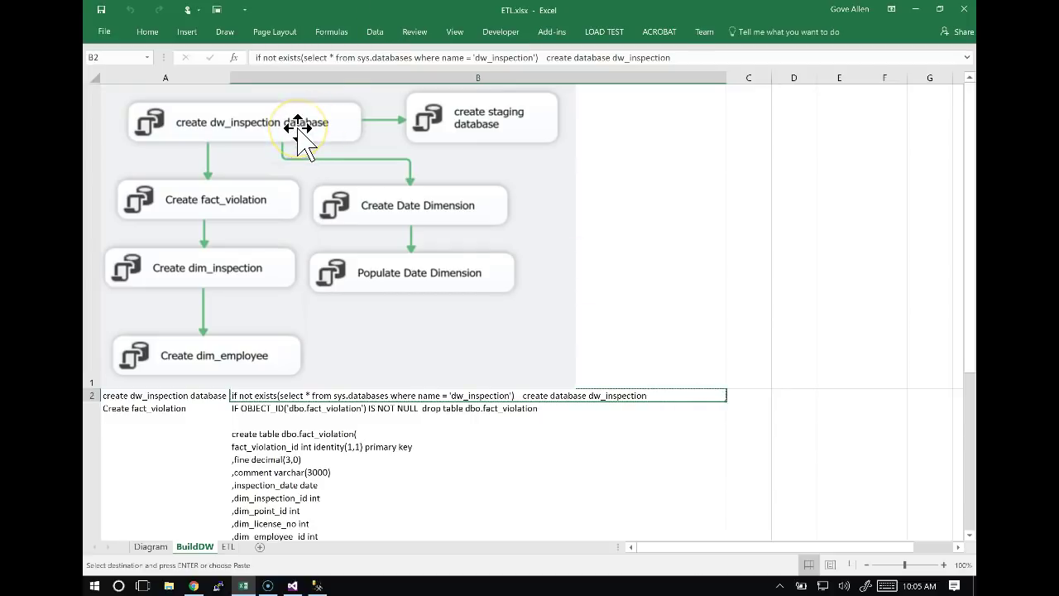
key("alt+Tab")
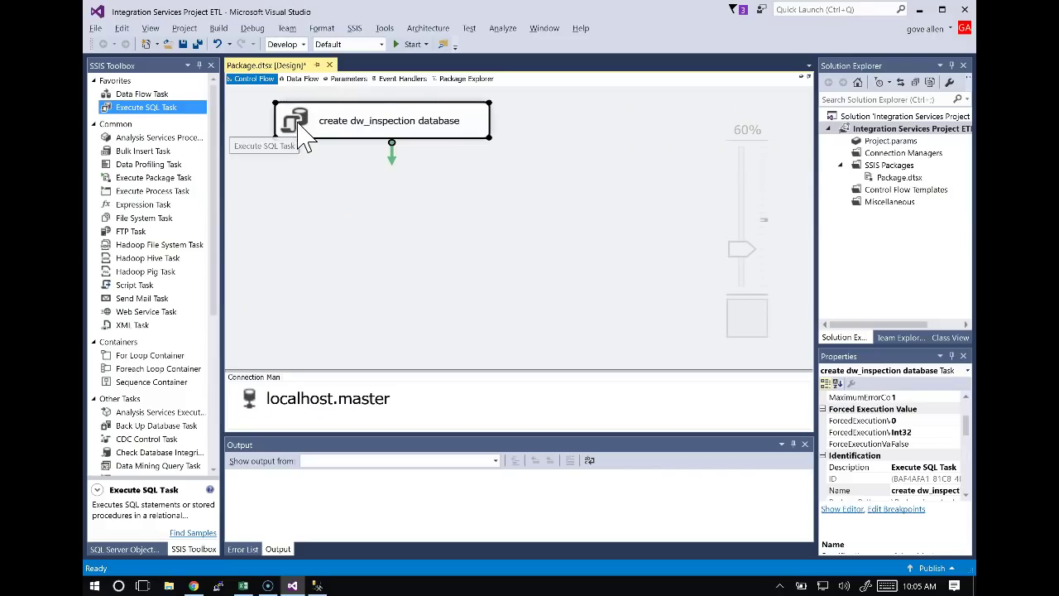
right_click(439, 129)
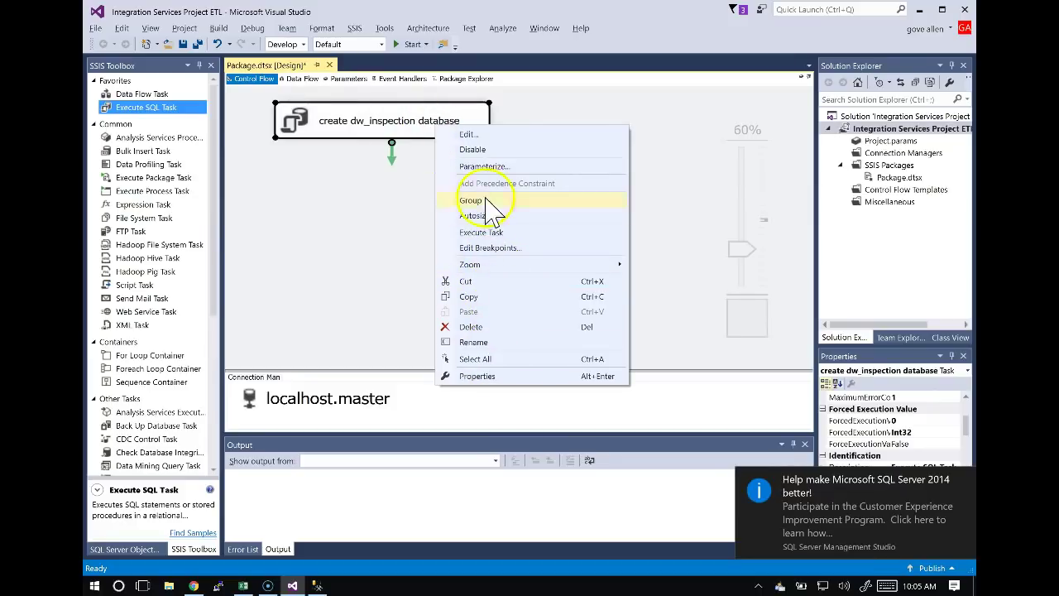
left_click(492, 233)
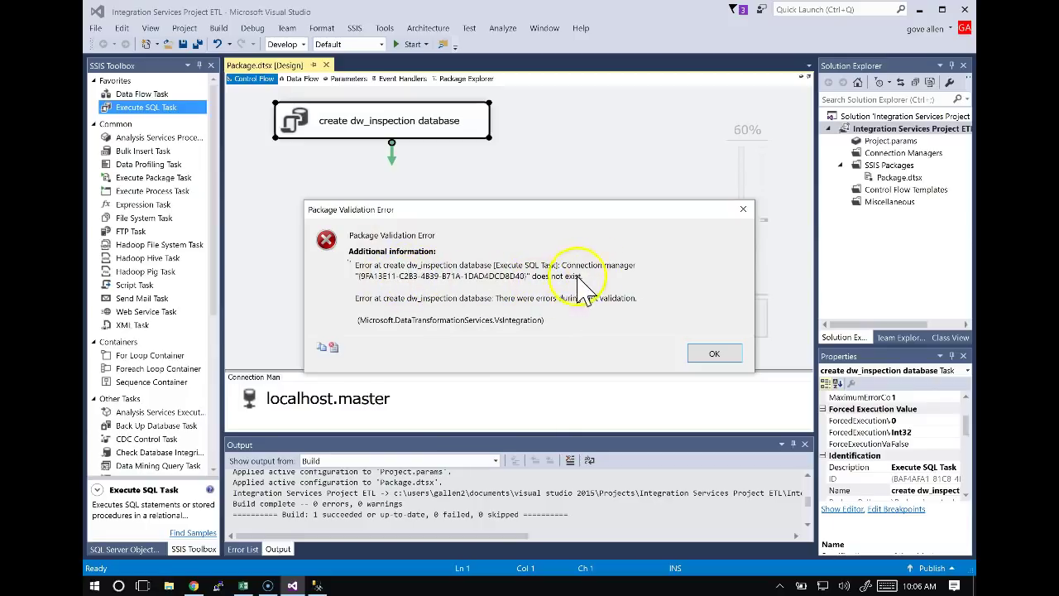
Dismiss the validation error and set the create dw_inspection database task's Connection to localhost.master.
left_click(715, 354)
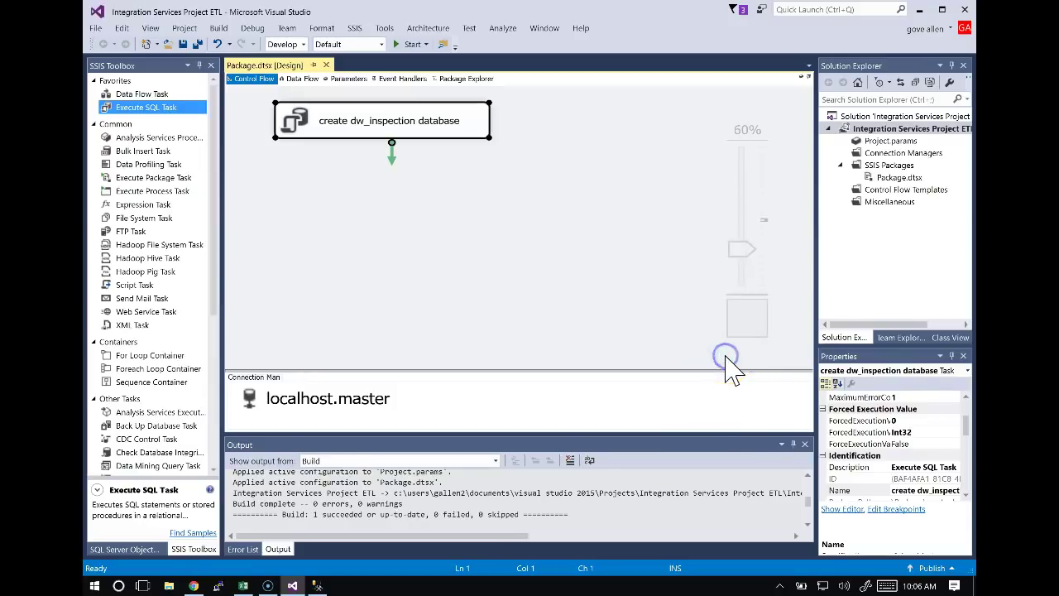
right_click(601, 223)
right_click(413, 125)
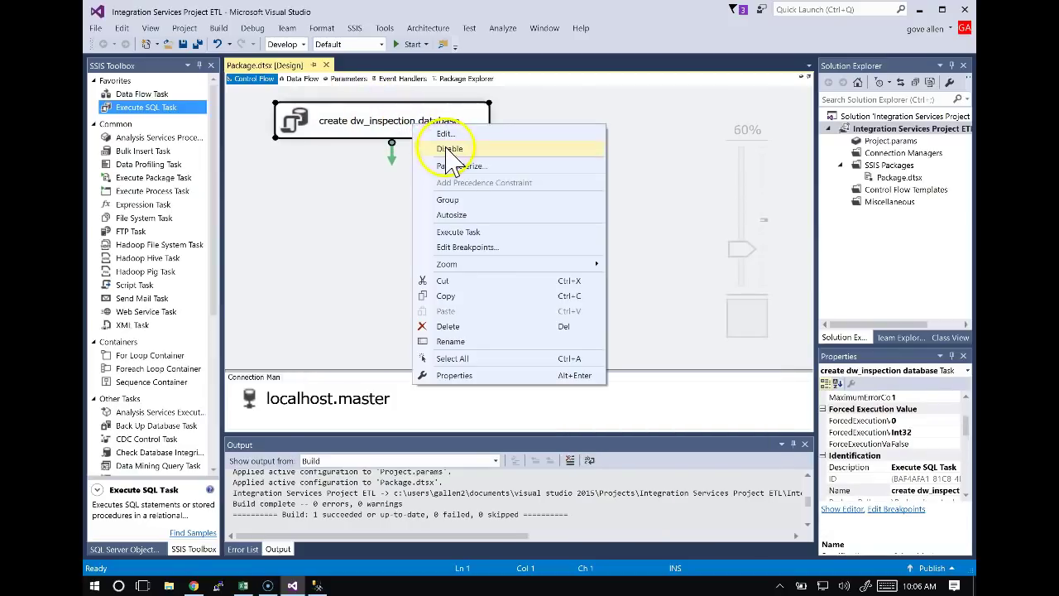
left_click(447, 135)
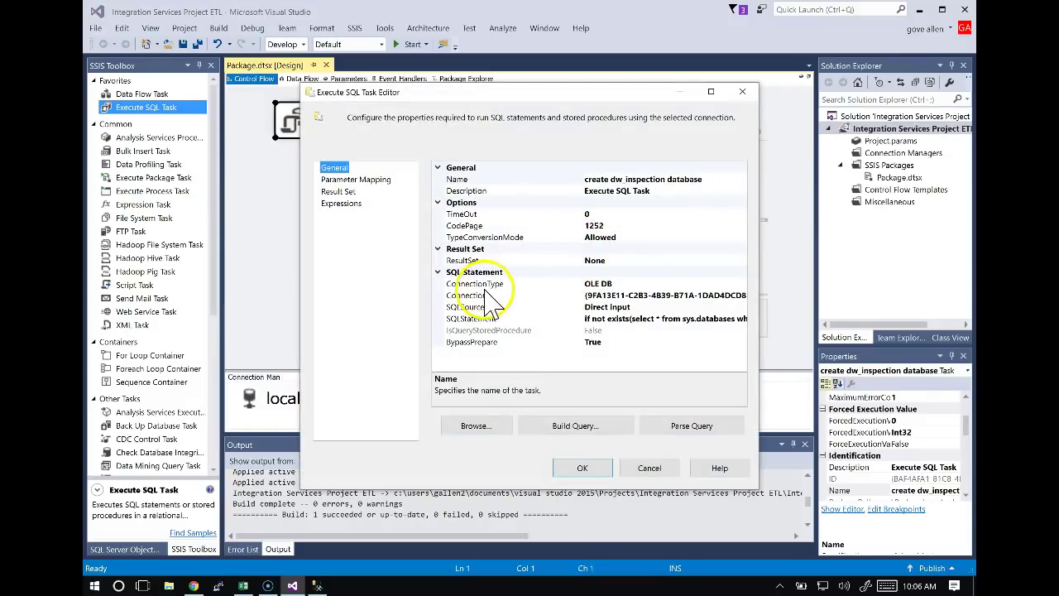
left_click(601, 295)
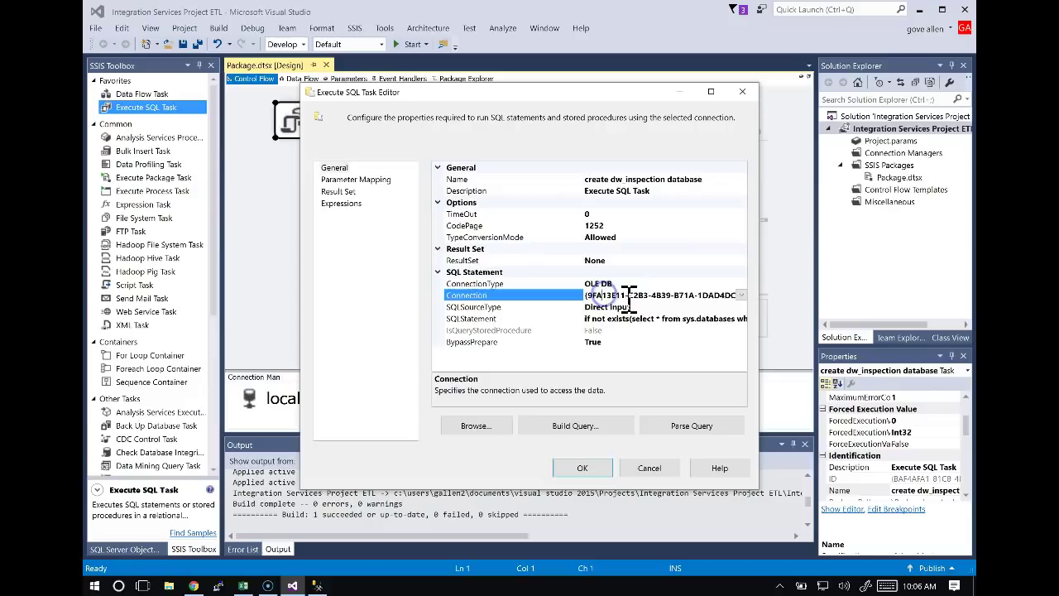
left_click(741, 295)
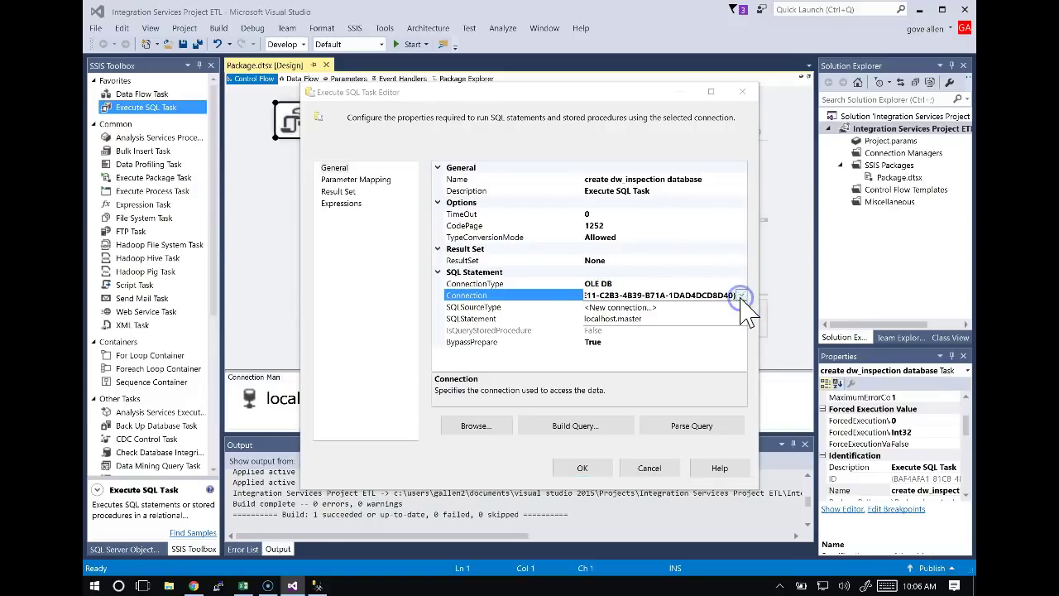
left_click(635, 319)
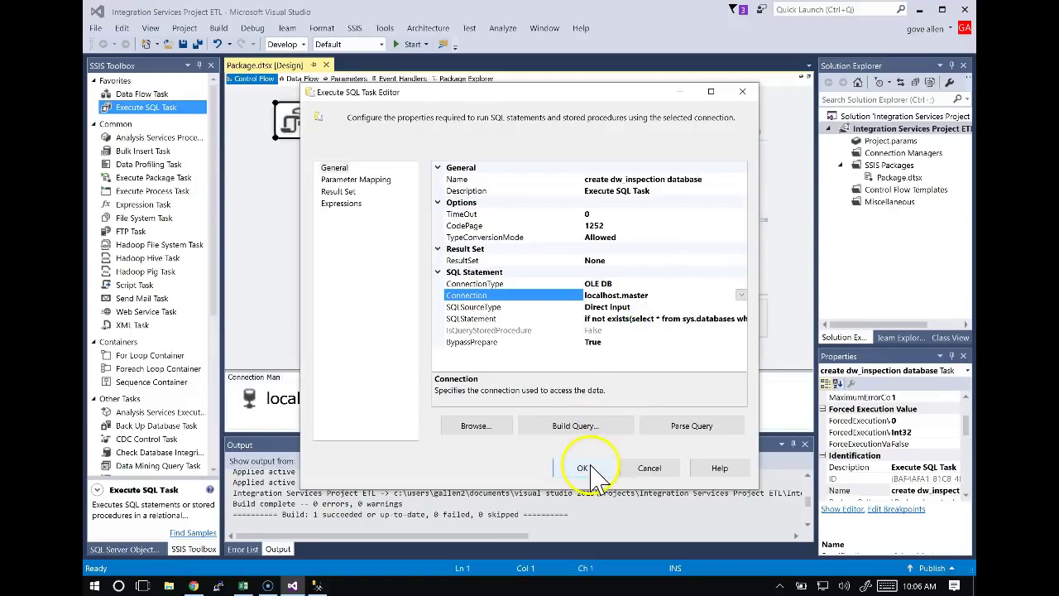
left_click(583, 468)
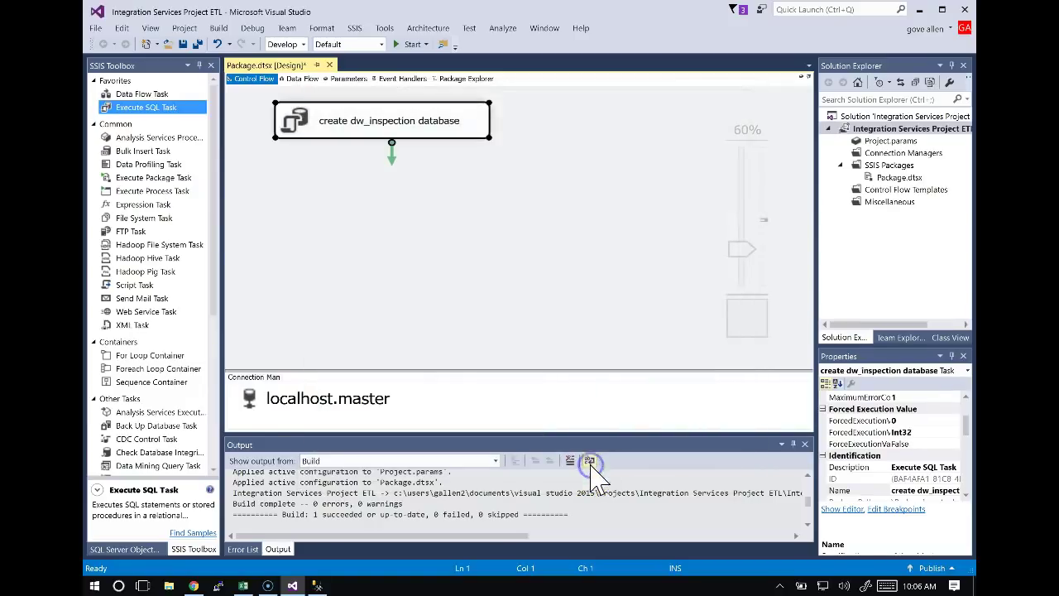
left_click(420, 254)
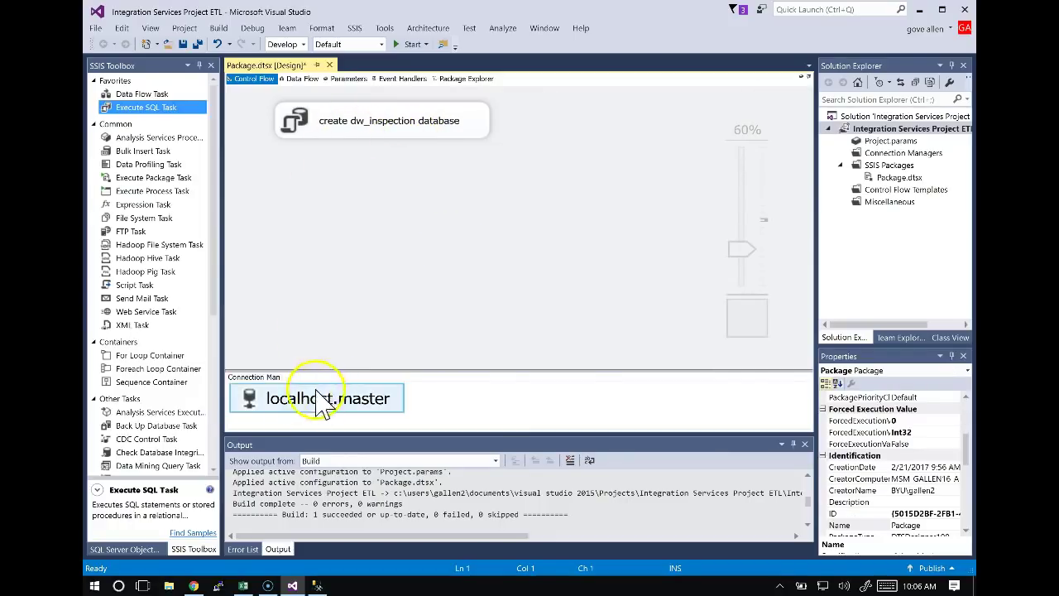
Review the task settings, execute create dw_inspection database successfully, then stop debugging.
right_click(447, 135)
left_click(475, 137)
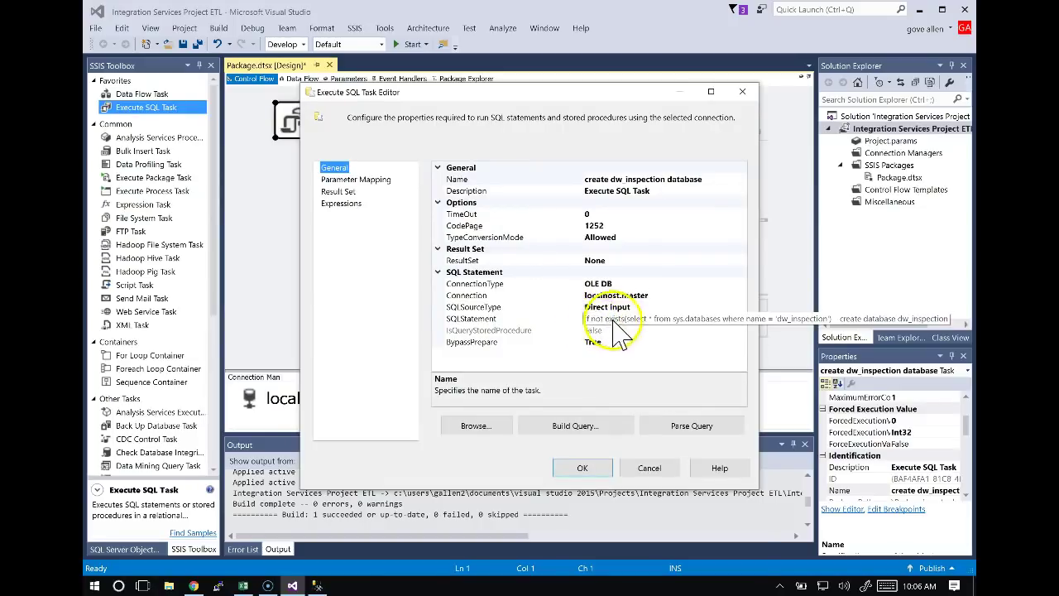
left_click(584, 466)
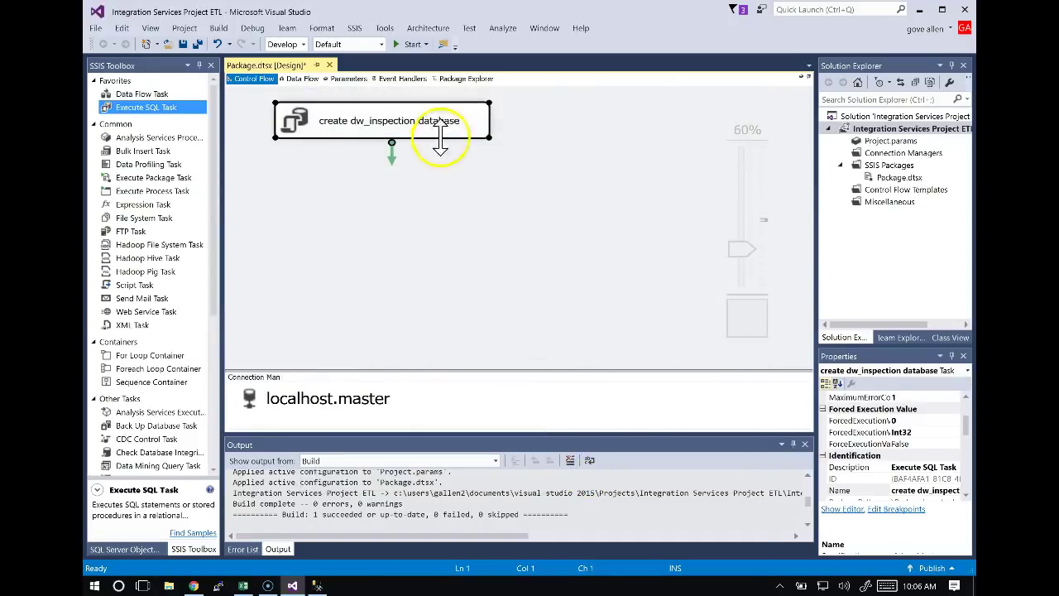
right_click(440, 122)
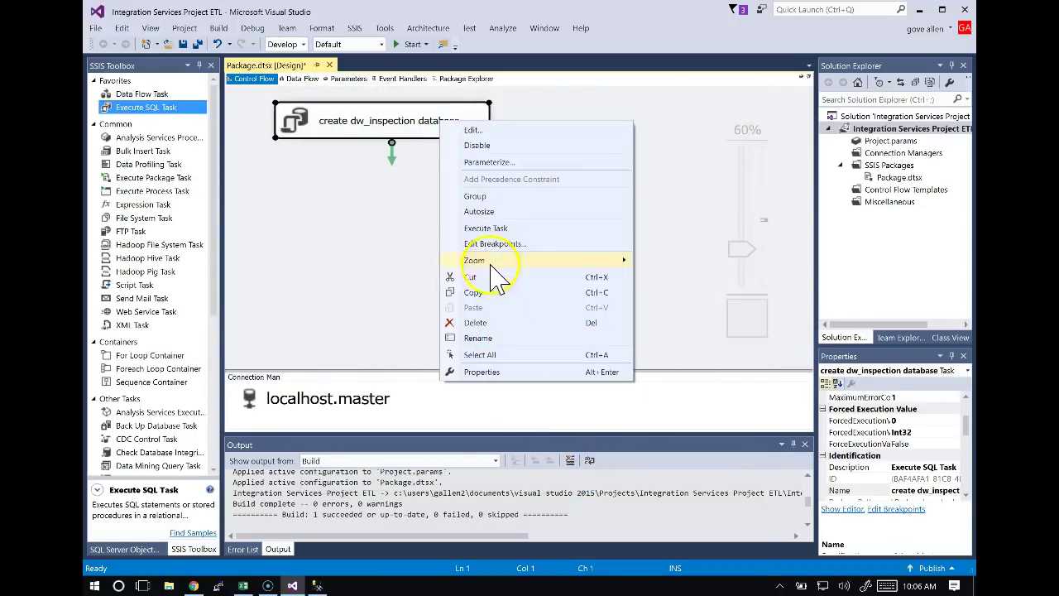
left_click(495, 228)
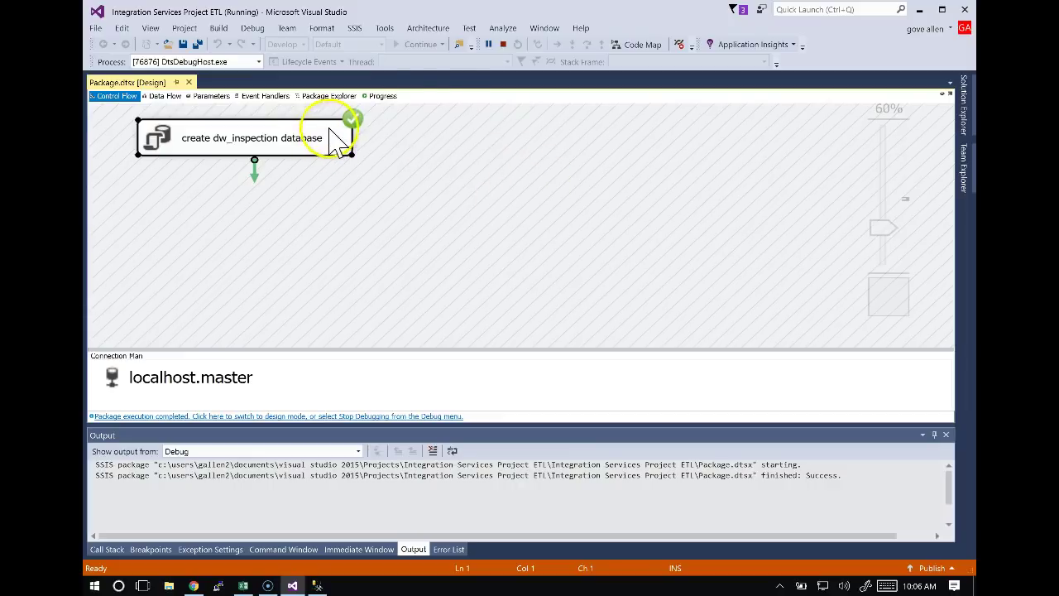
left_click(503, 45)
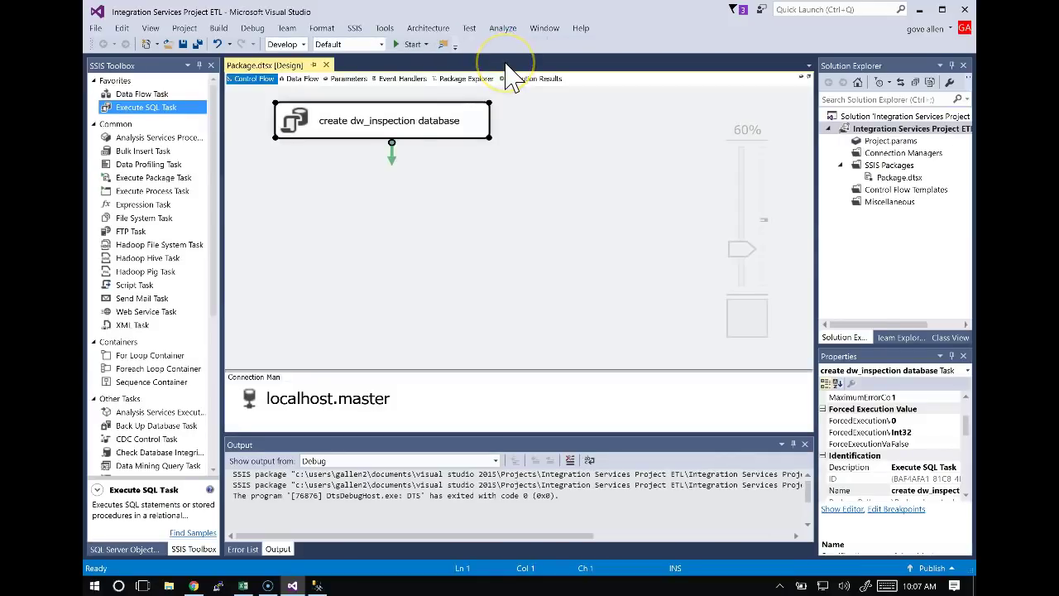
Refresh SSMS Object Explorer to confirm dw_inspection is listed, then return to Visual Studio.
key("alt+Tab")
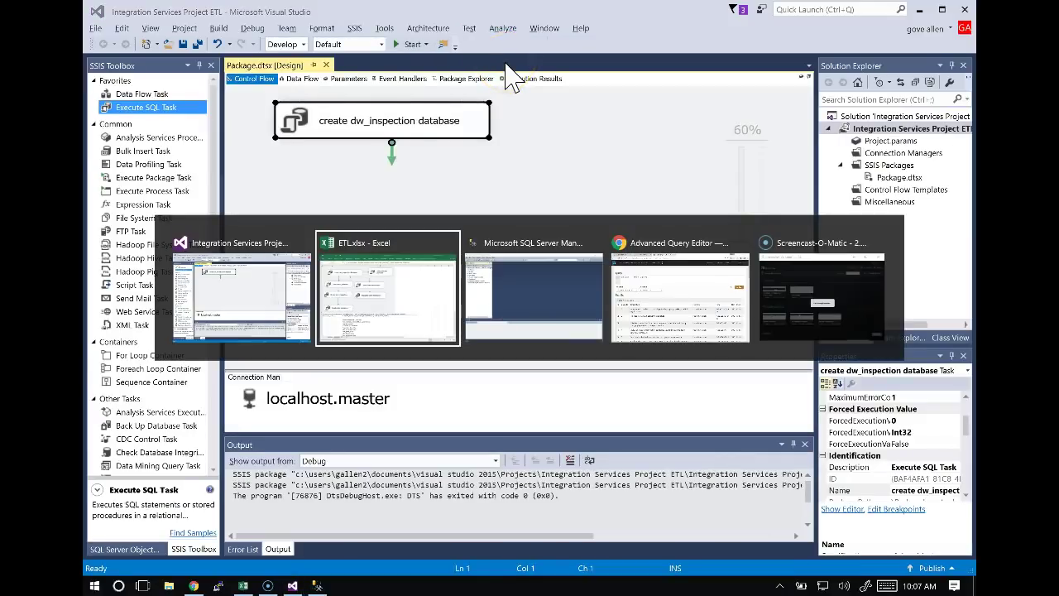
key("alt+Tab")
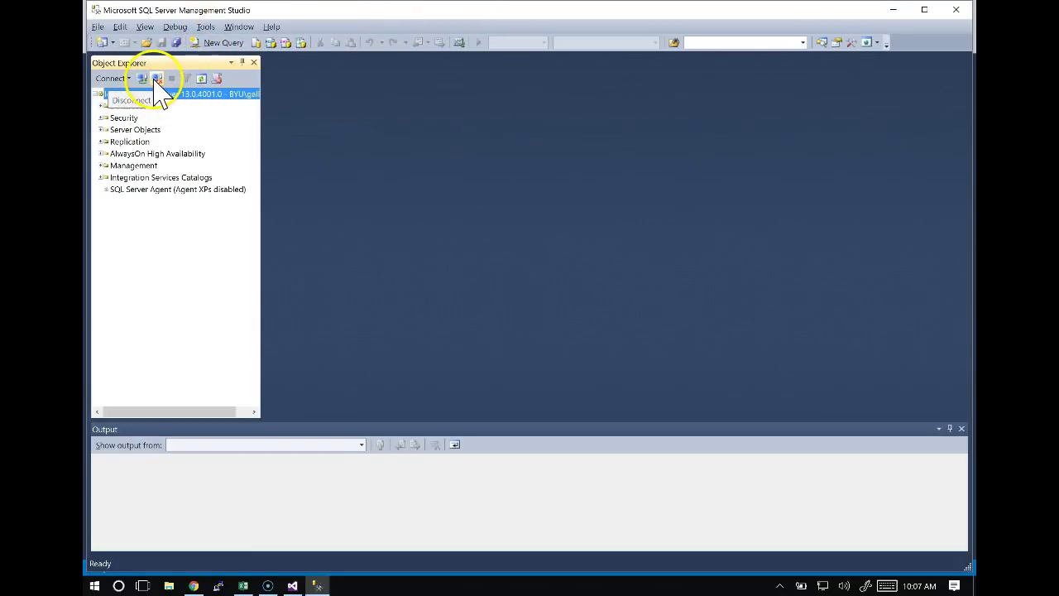
left_click(203, 80)
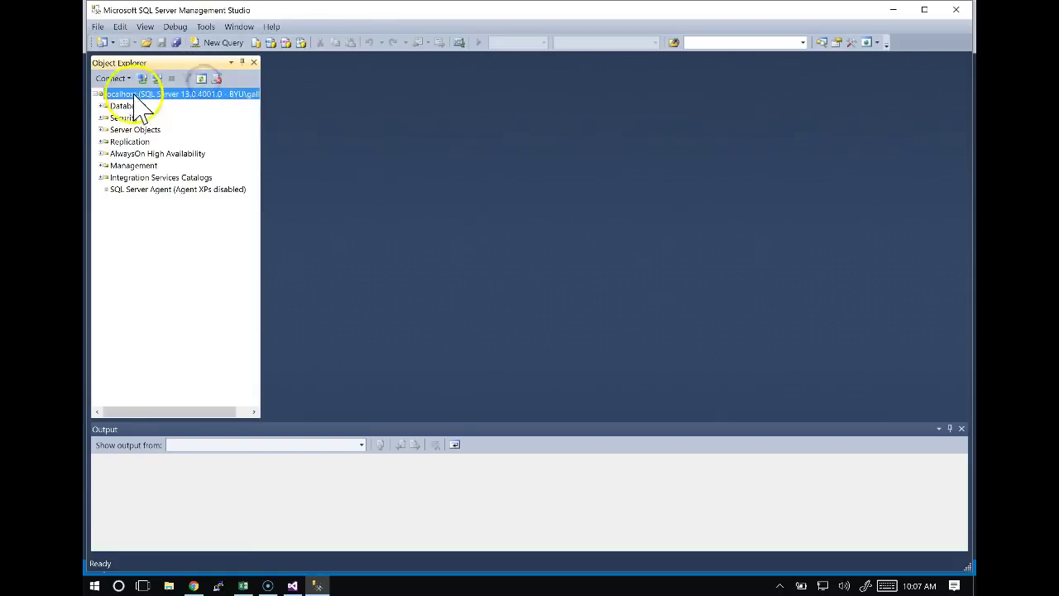
left_click(101, 106)
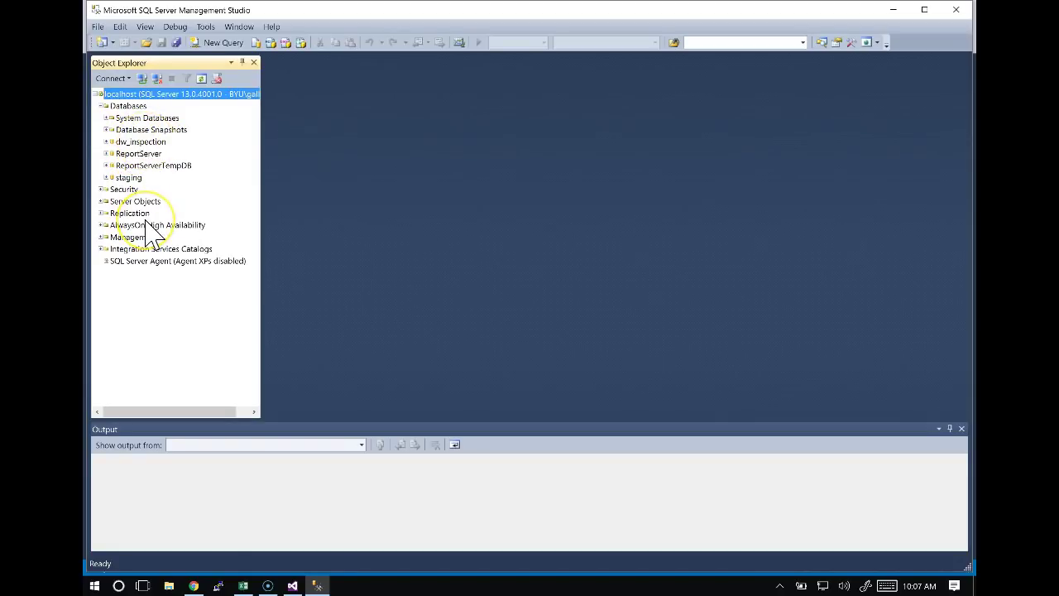
key("alt+Tab")
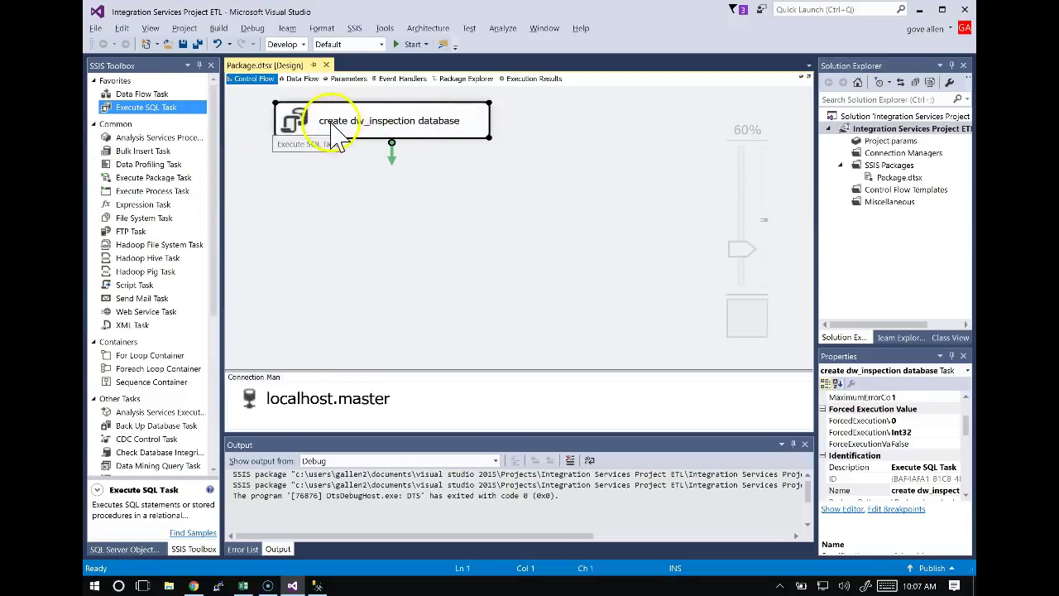
key("alt+Tab")
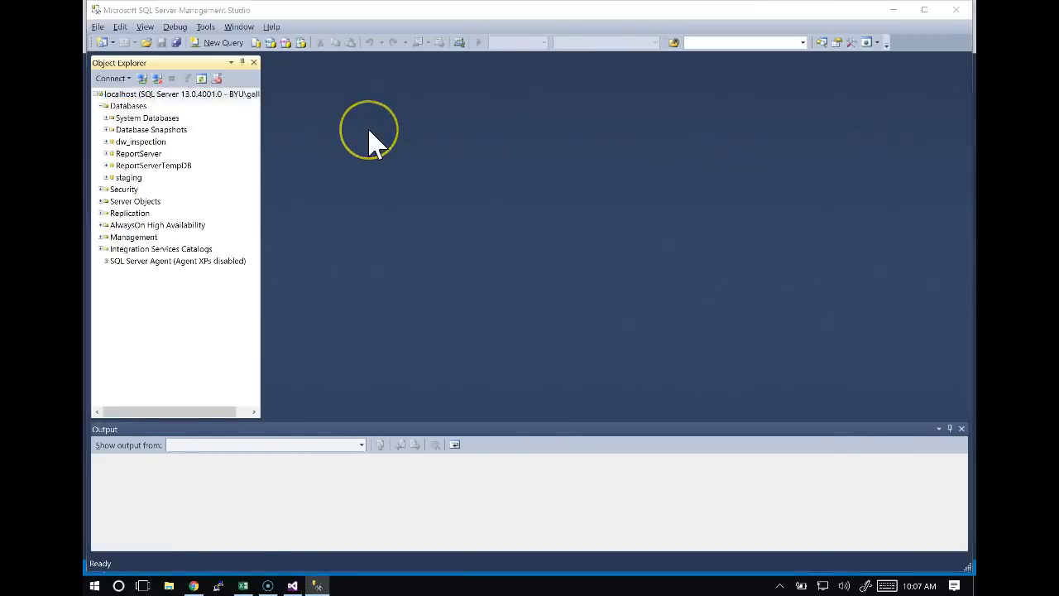
key("alt+Tab")
key("alt+Tab")
key("Tab")
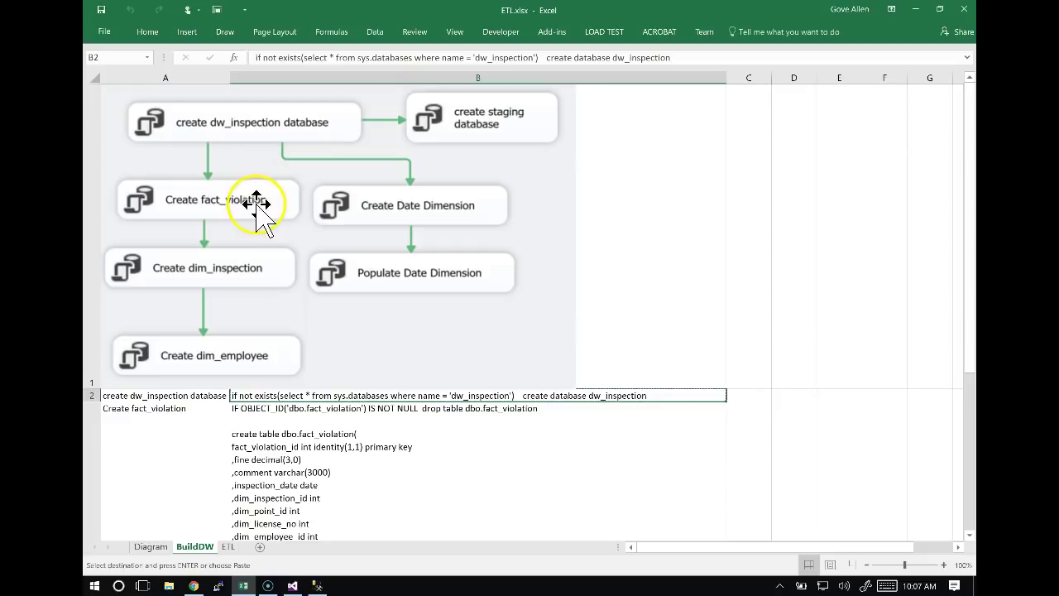
key("alt+Tab")
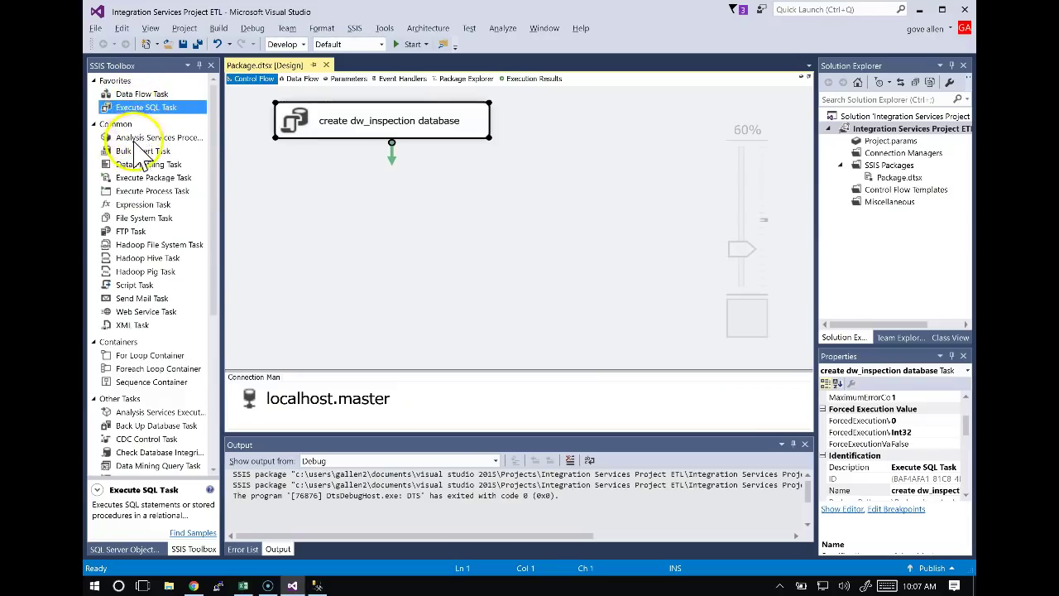
Drop an Execute SQL Task below create dw_inspection database and close its editor unchanged.
left_click_drag(143, 114, 350, 213)
double_click(437, 229)
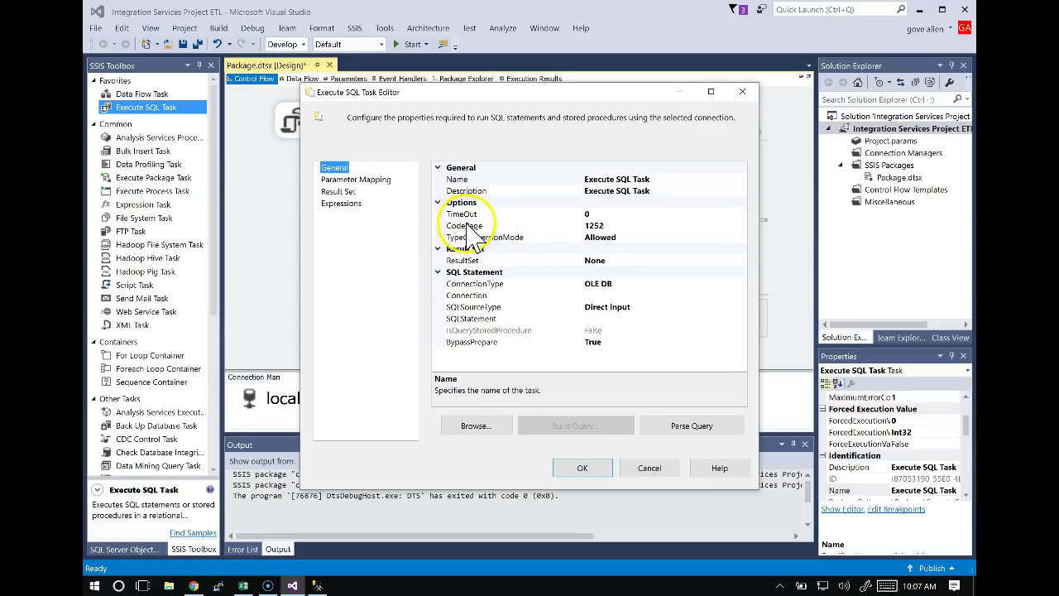
left_click_drag(418, 93, 401, 202)
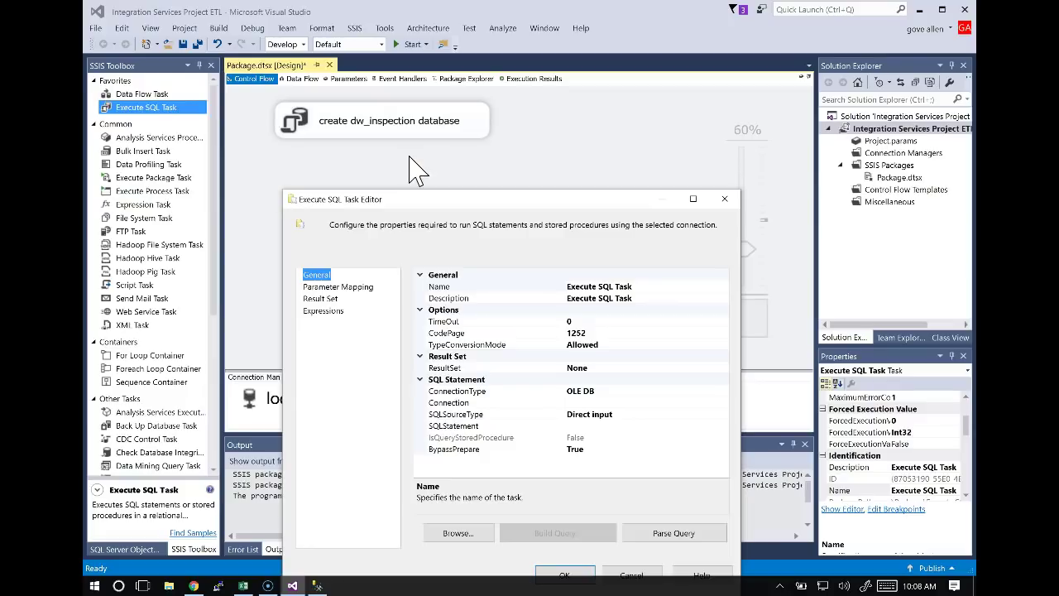
left_click(362, 136)
left_click(439, 201)
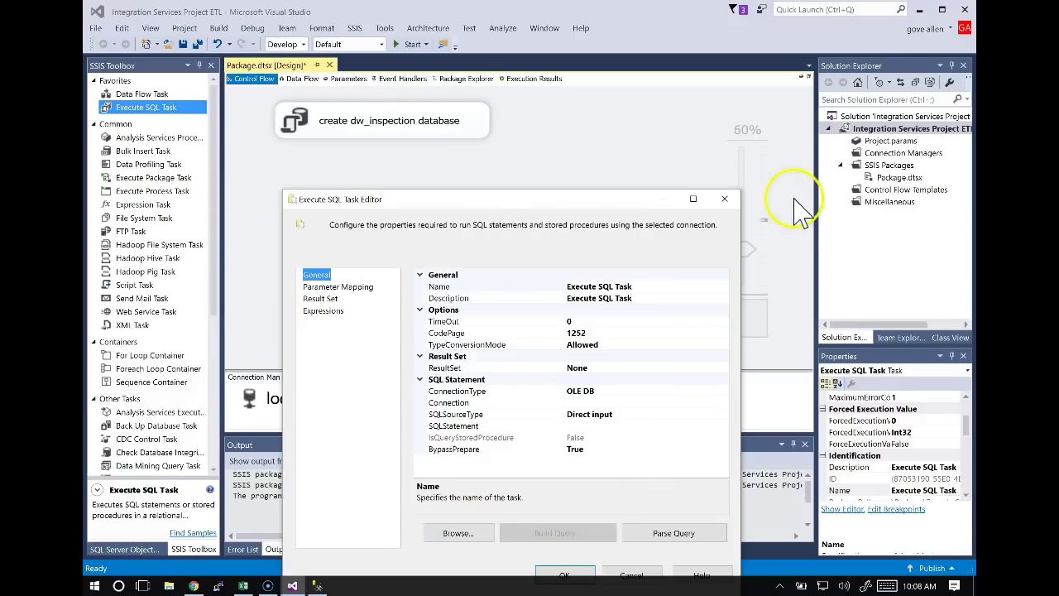
left_click(725, 199)
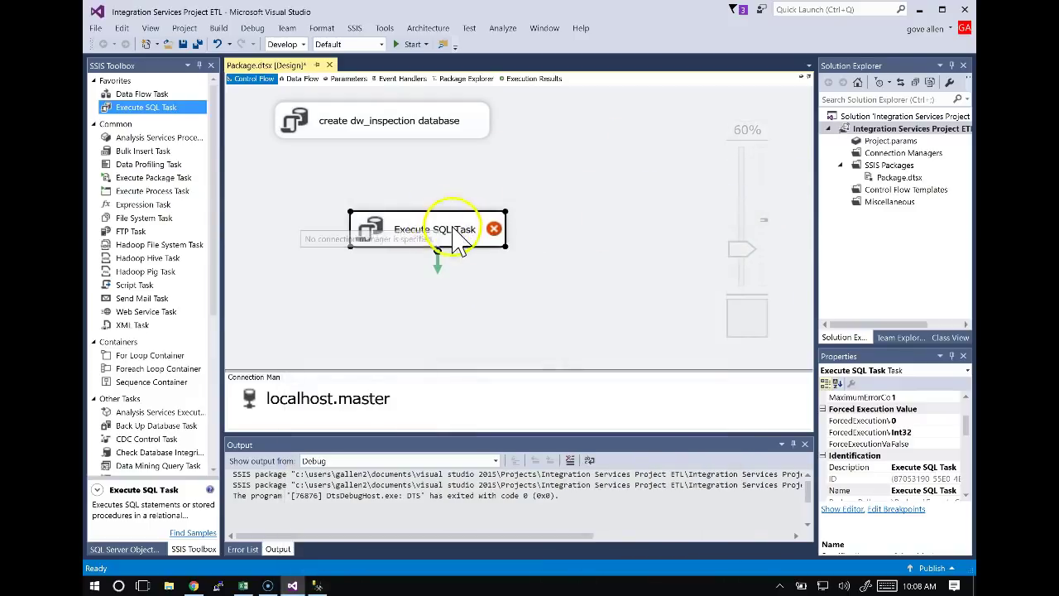
Copy the text 'Create fact_violation' from cell A3 of the BuildDW sheet.
key("alt+Tab")
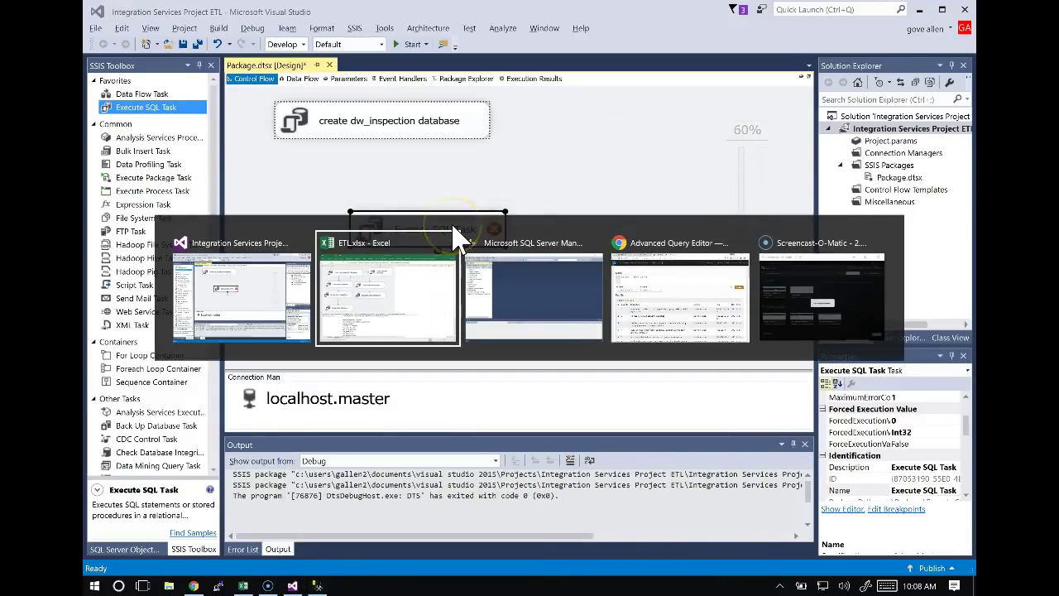
left_click(248, 396)
key("ctrl+c")
left_click(180, 420)
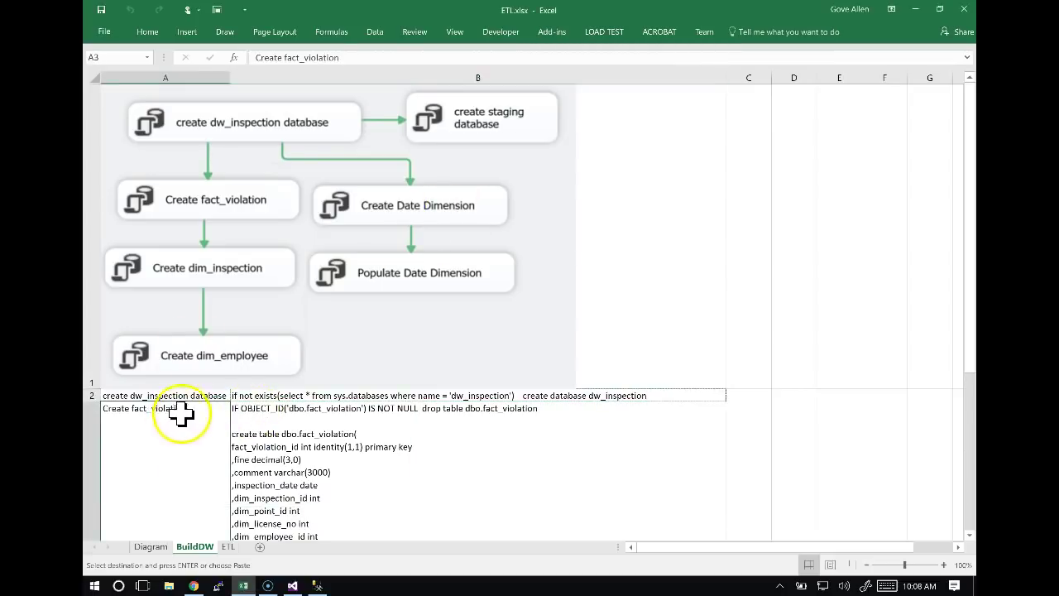
left_click_drag(247, 60, 346, 62)
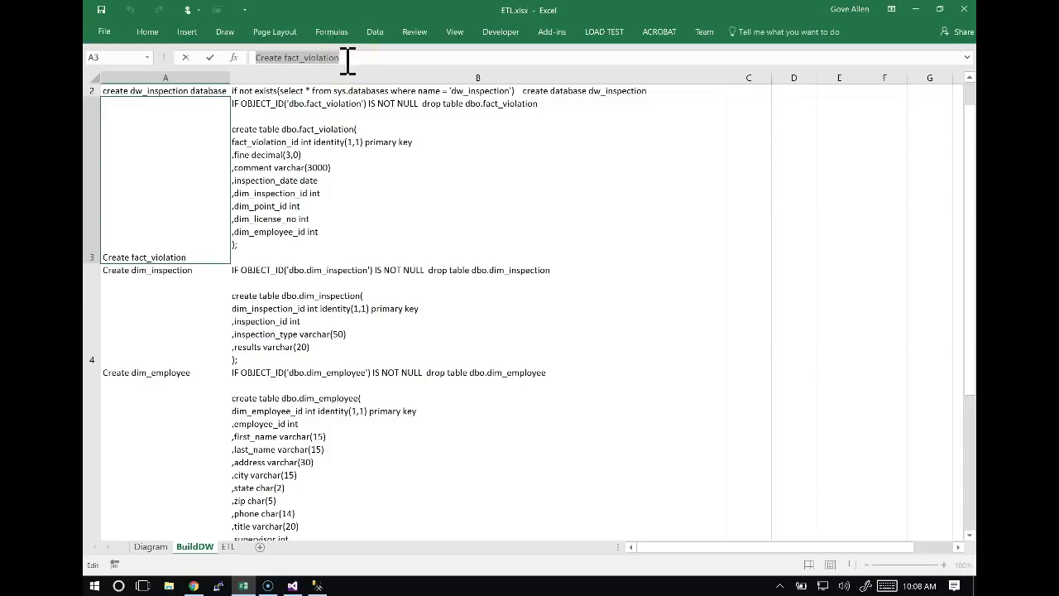
key("Escape")
key("alt+Tab")
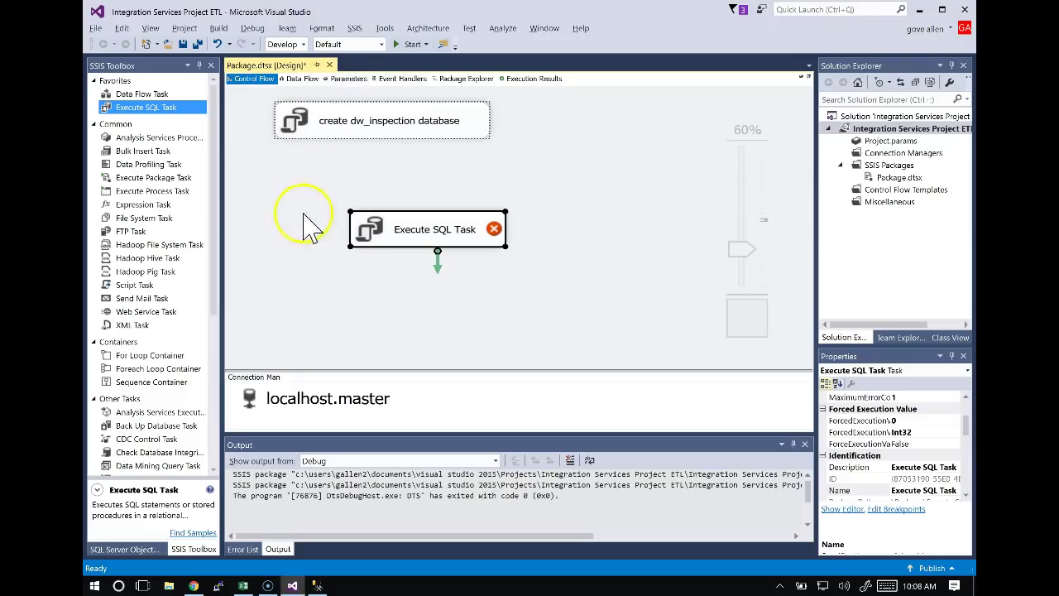
Rename the new Execute SQL Task to 'Create fact_violation' and open its editor.
left_click(428, 173)
left_click(426, 230)
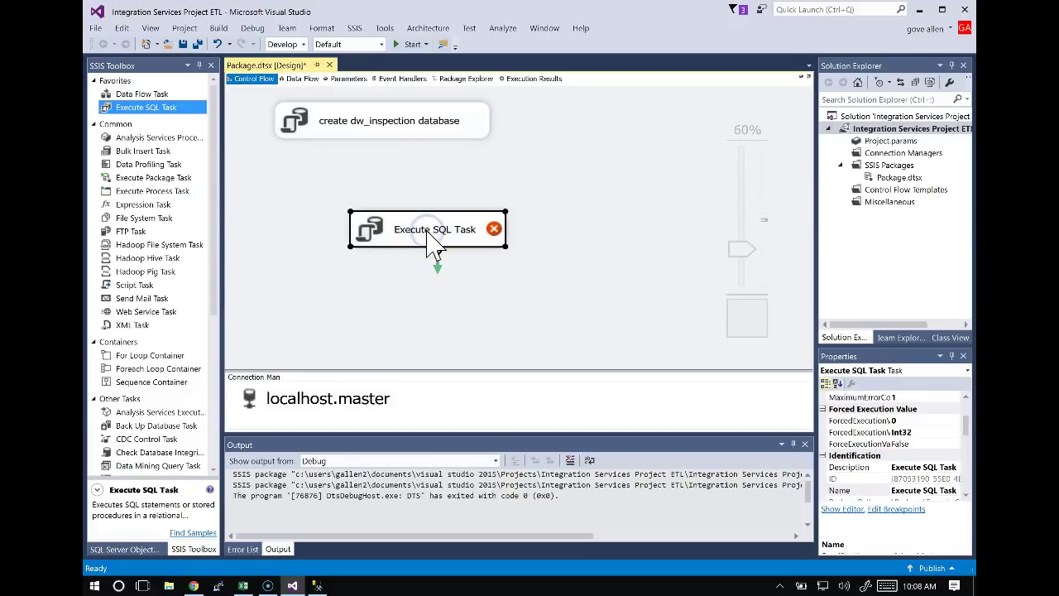
key("ctrl+v")
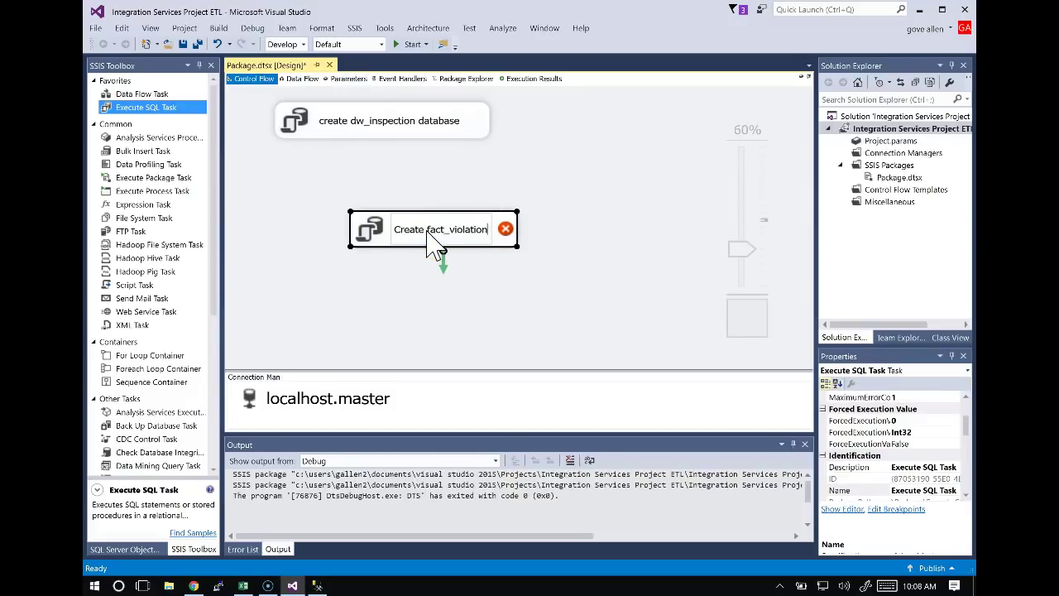
left_click(427, 154)
double_click(436, 232)
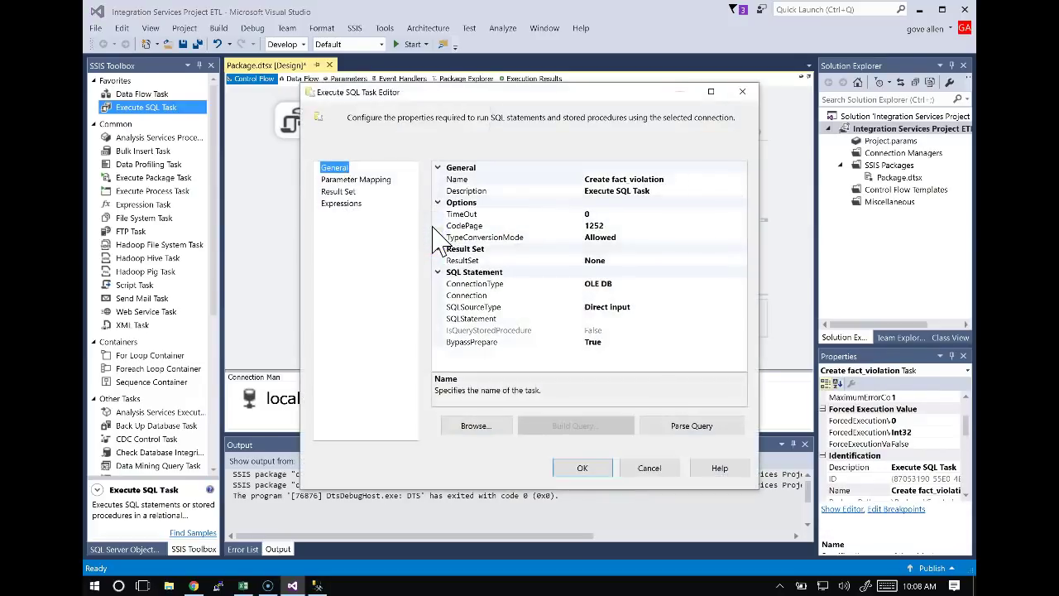
Define a new connection to server localhost, database dw_inspection, and assign it to the task.
left_click(488, 296)
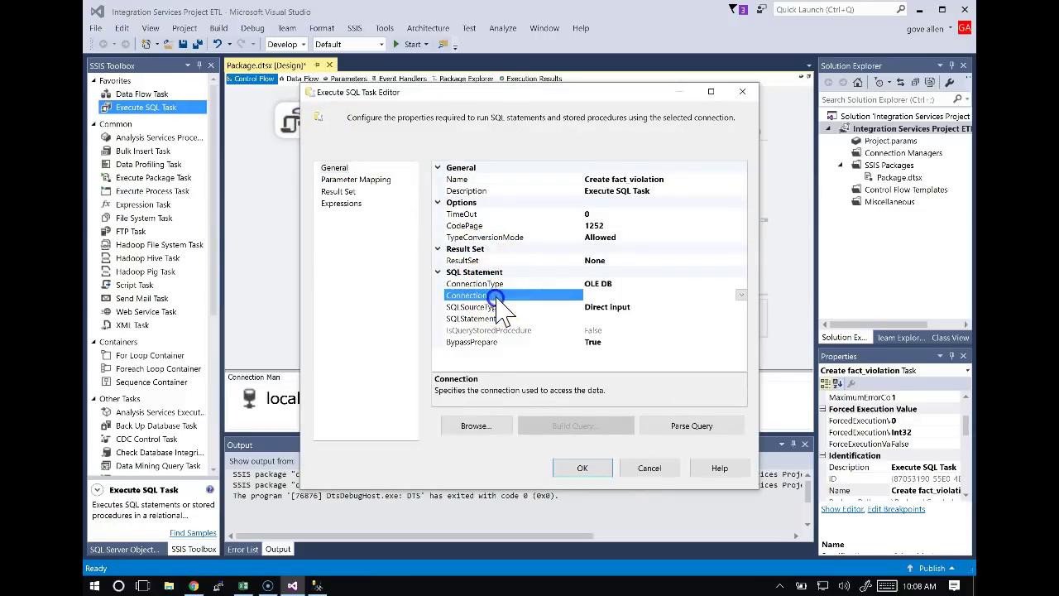
left_click(741, 296)
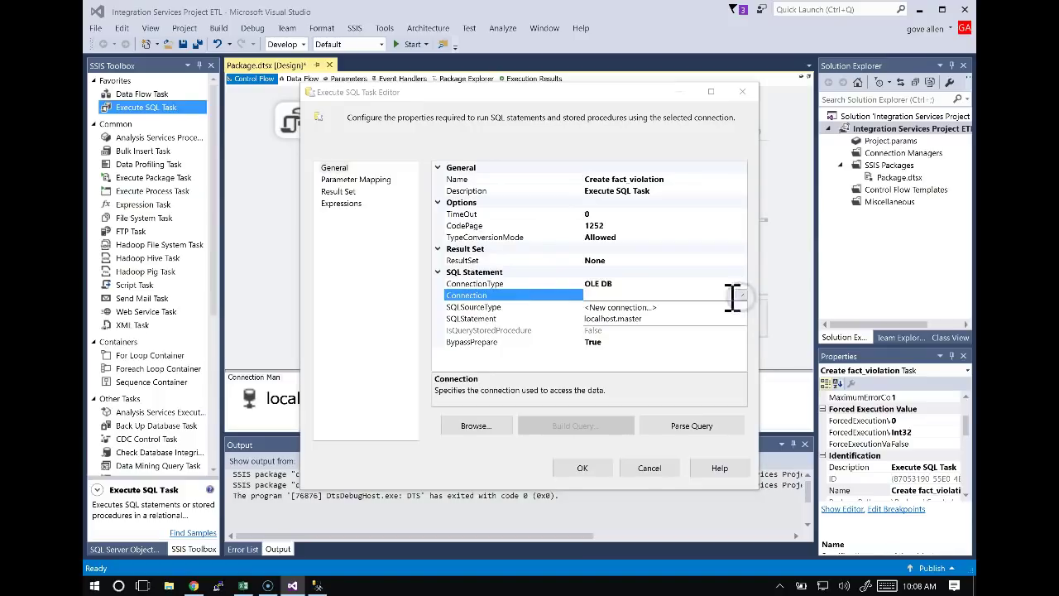
left_click(628, 307)
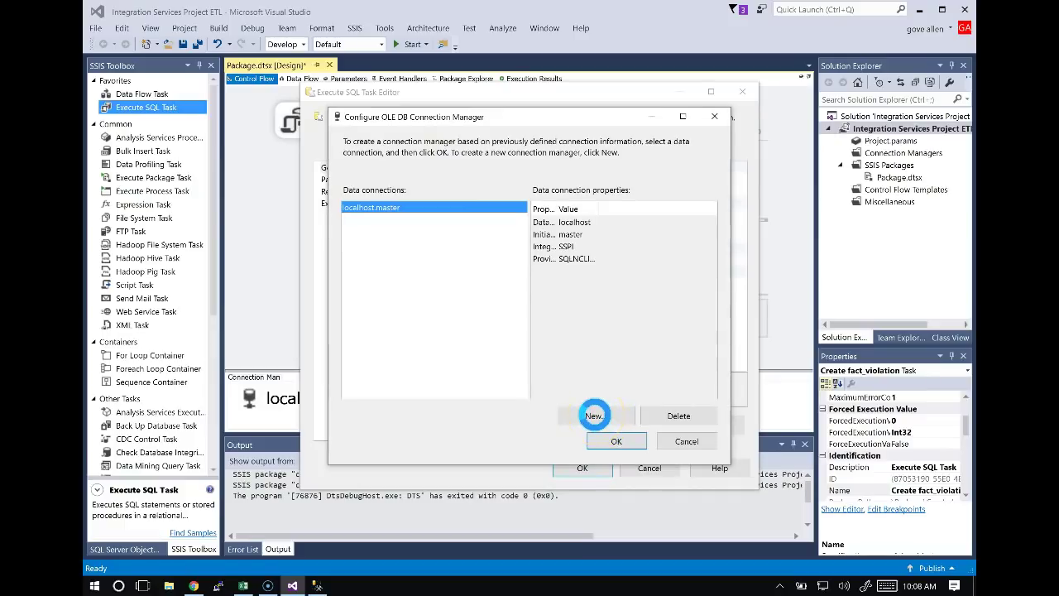
left_click(594, 415)
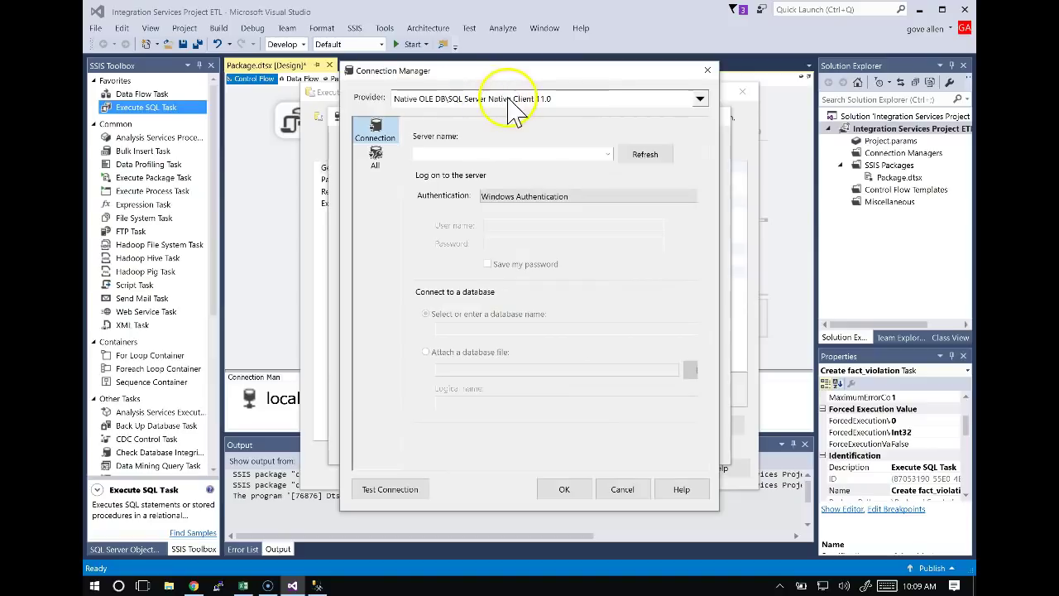
left_click(604, 154)
type("localhost")
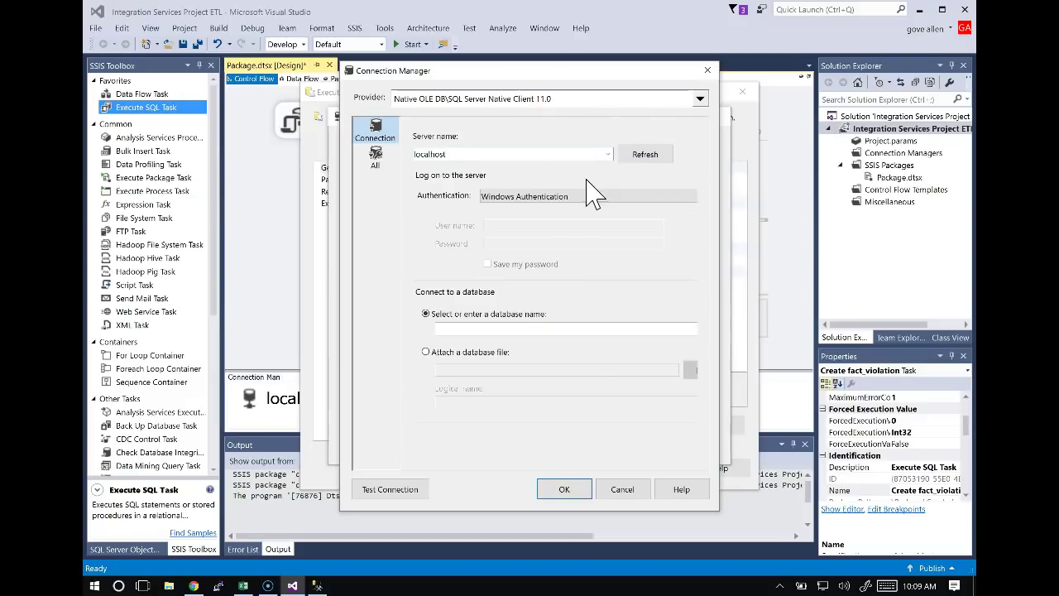
left_click(464, 331)
type("dwq")
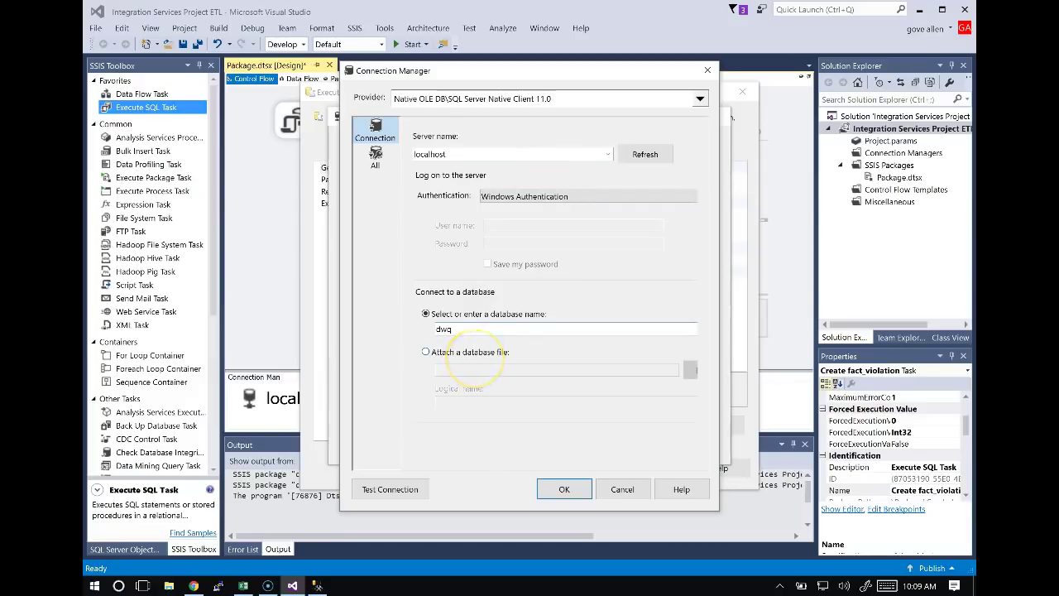
type("_inspection")
key("Tab")
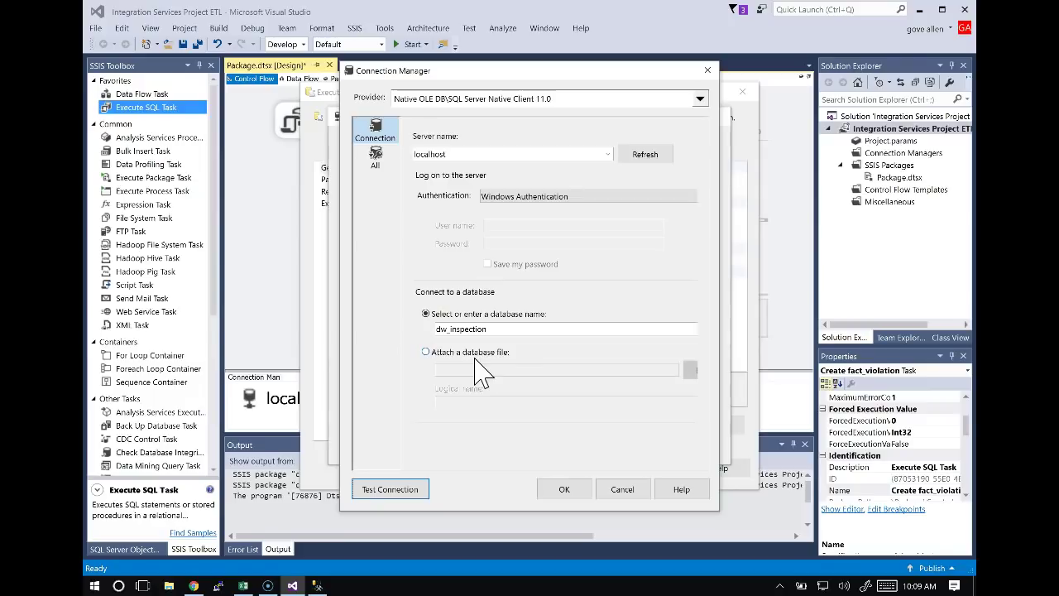
left_click(566, 490)
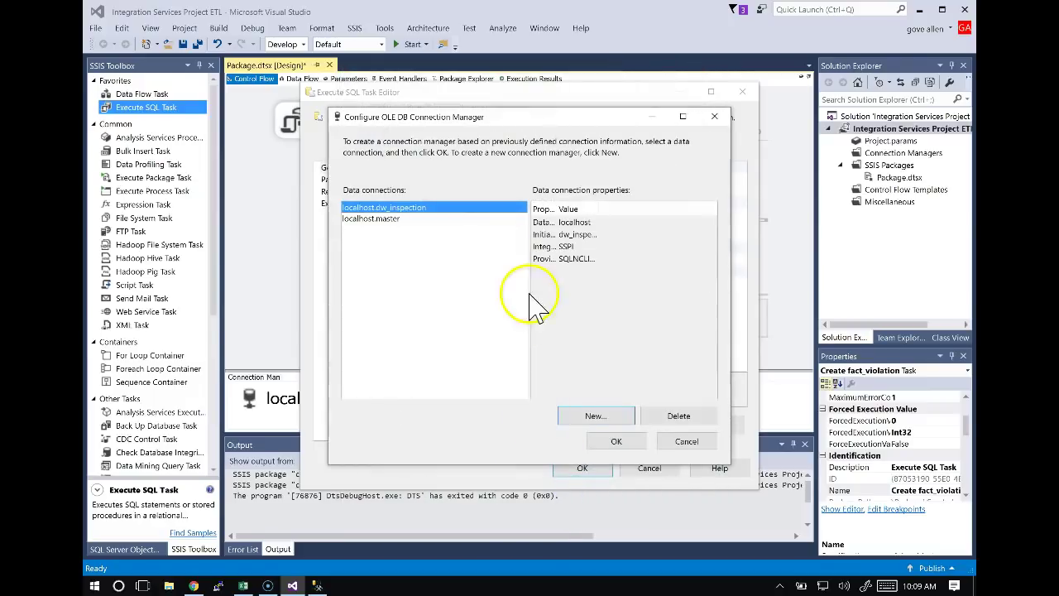
left_click(617, 441)
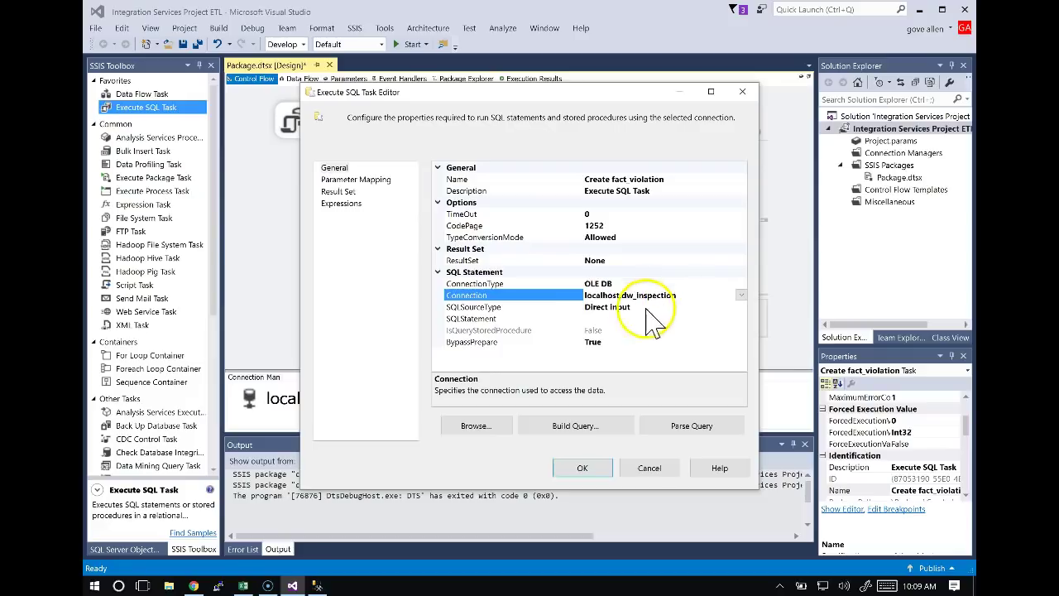
Paste cell B3's drop-and-create dbo.fact_violation script into the task's SQLStatement.
left_click(596, 320)
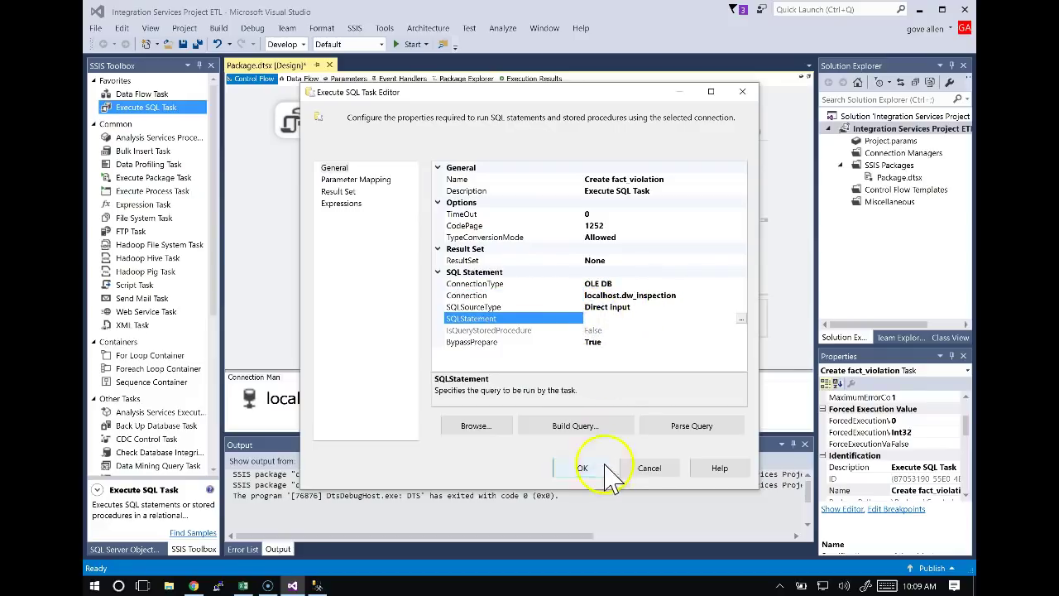
key("alt+Tab")
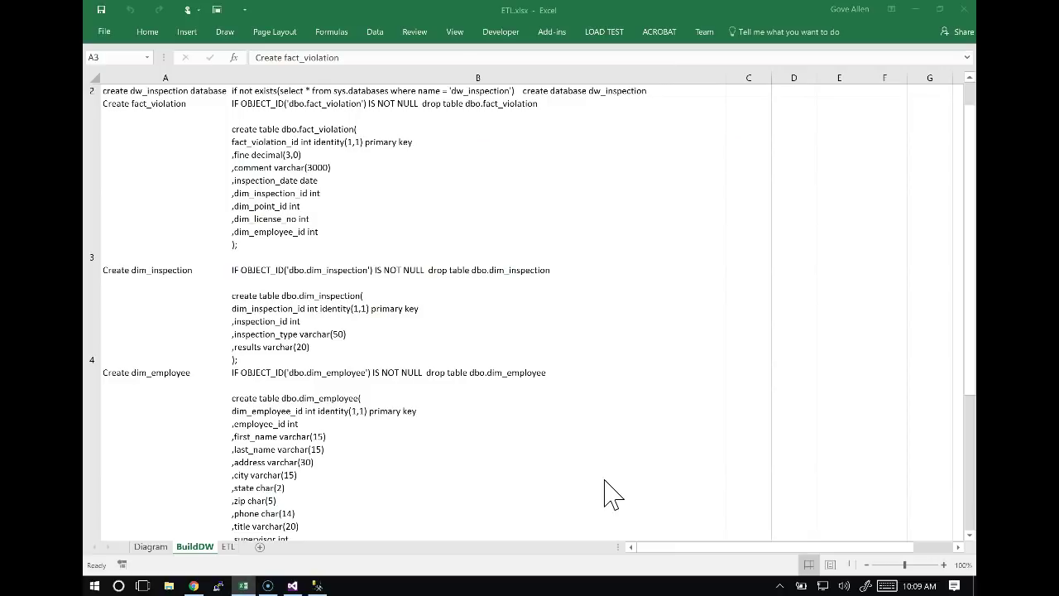
left_click(424, 190)
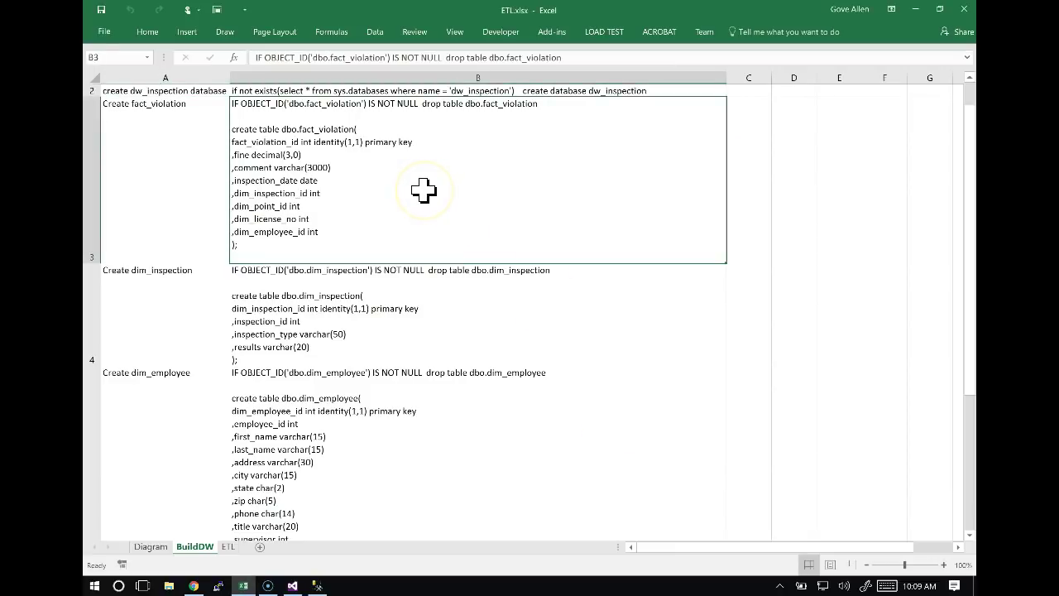
key("ctrl+c")
key("alt+Tab")
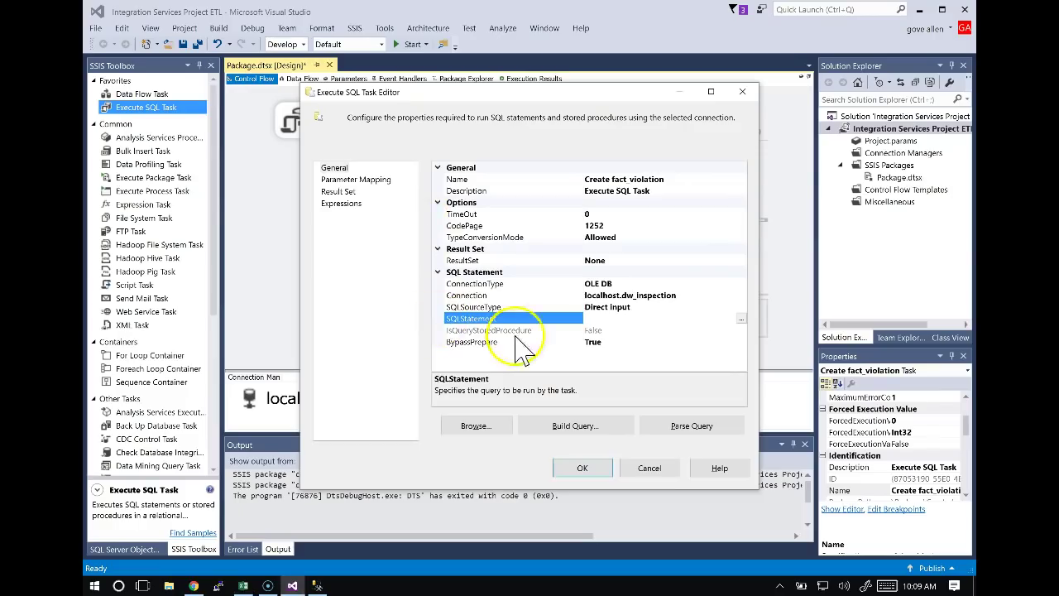
left_click(741, 318)
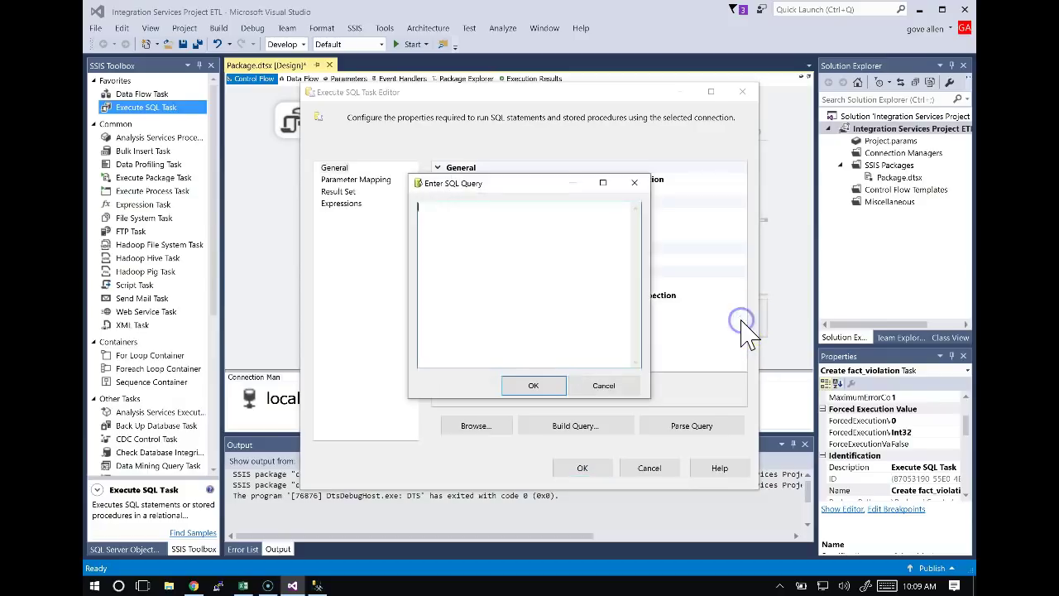
key("ctrl+v")
left_click(692, 312)
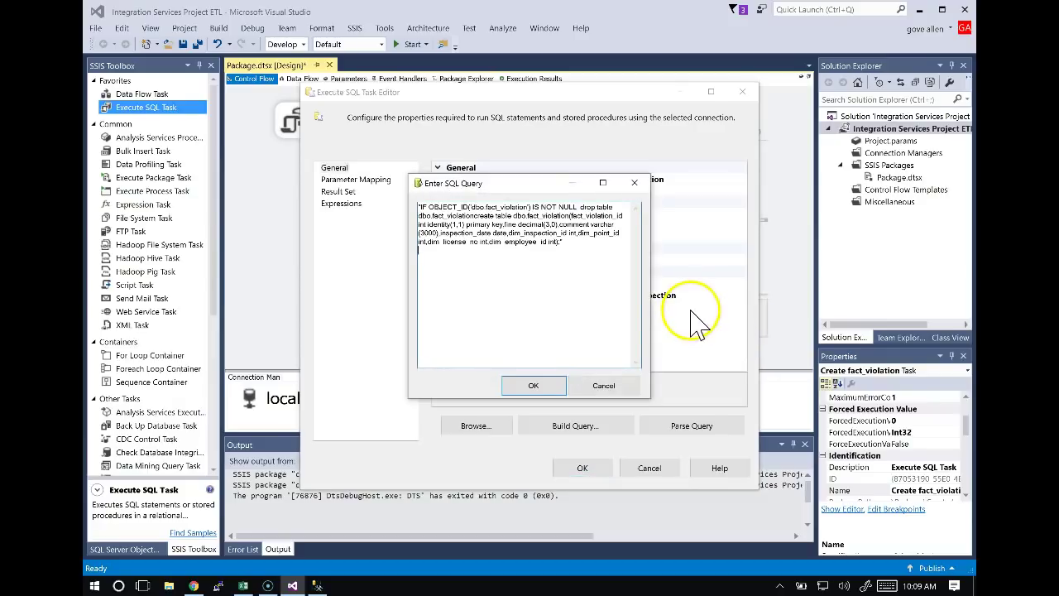
left_click(546, 385)
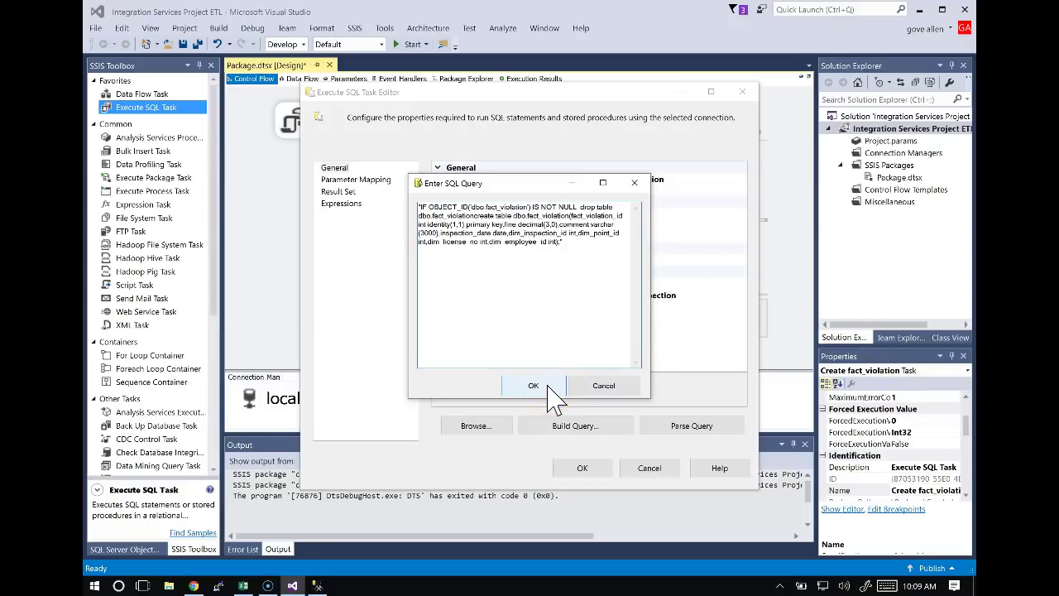
key("alt+Tab")
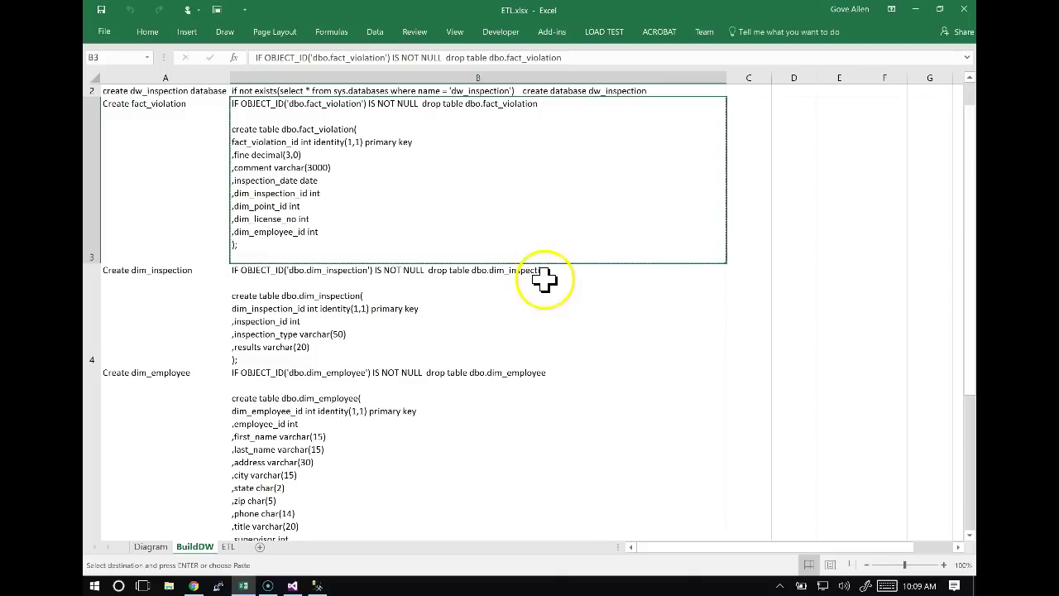
Look over the Production Database Diagram sheet, then return to the Execute SQL Task Editor.
scroll(545, 280, "up", 4)
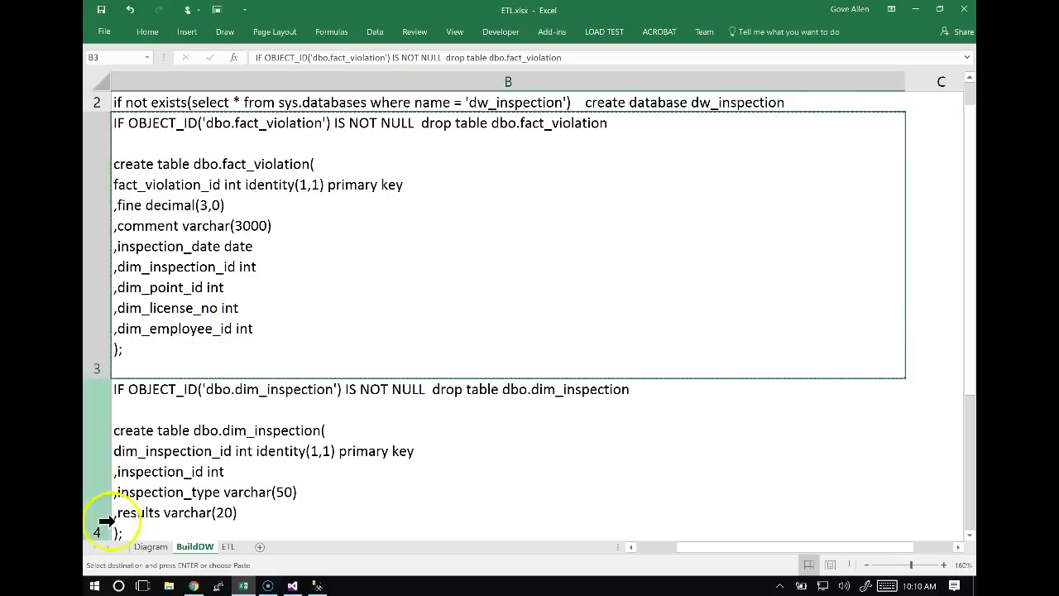
left_click(152, 547)
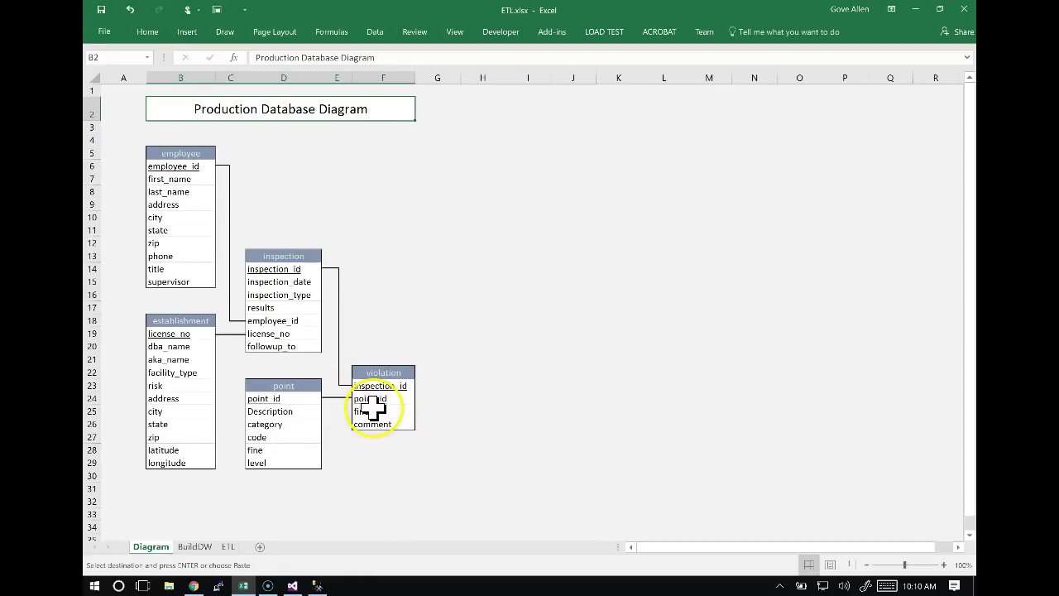
key("alt+Tab")
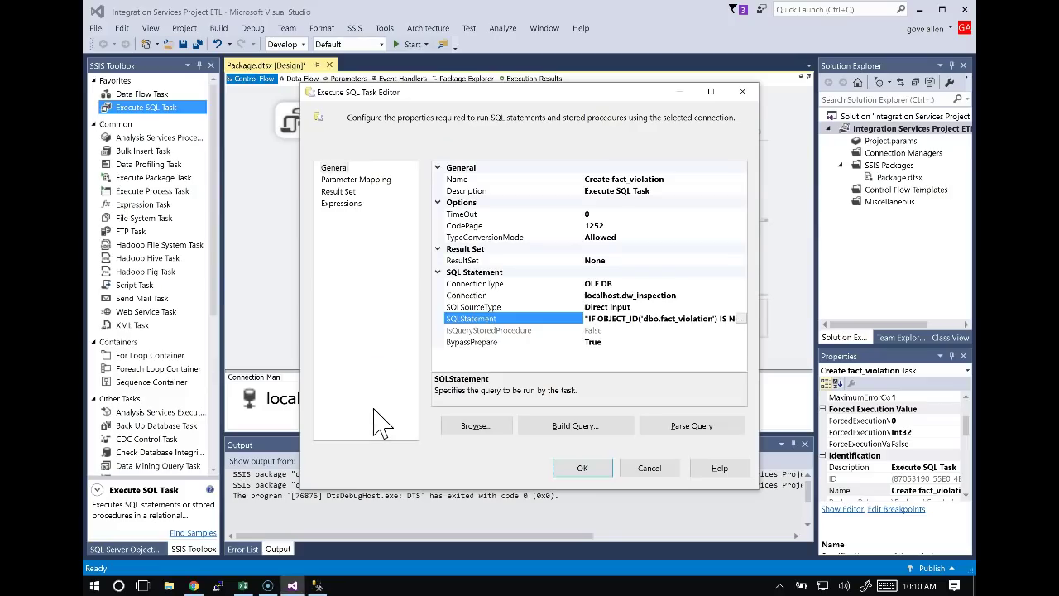
In the ETL workbook's BuildDW sheet, view the fact_violation create-table script in cell B3.
key("alt+Tab")
left_click(195, 547)
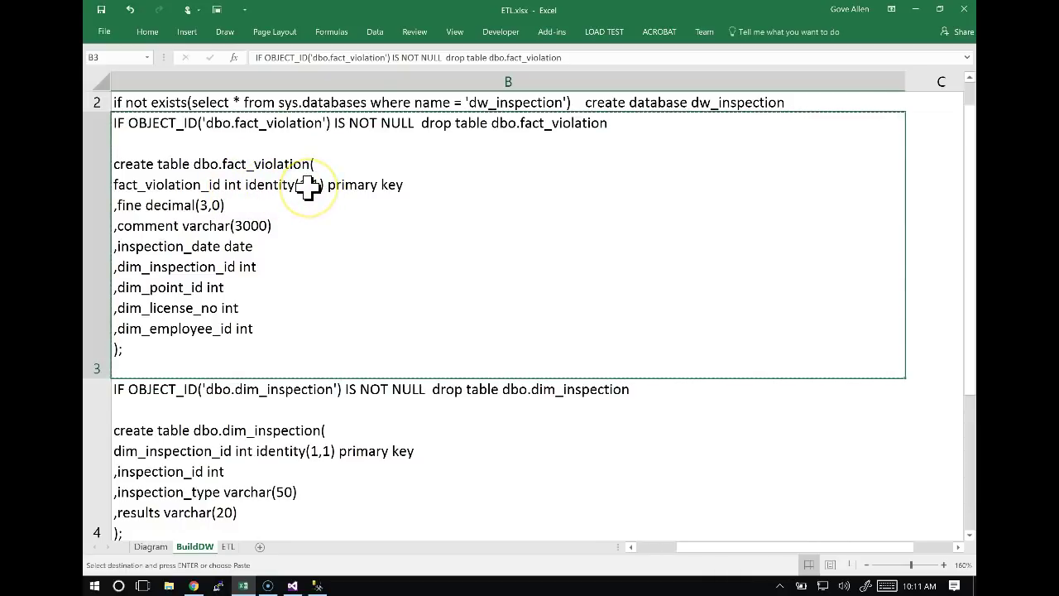
left_click(318, 233)
Cancel the Execute SQL Task Editor and move Create fact_violation below create dw_inspection database.
key("alt+Tab")
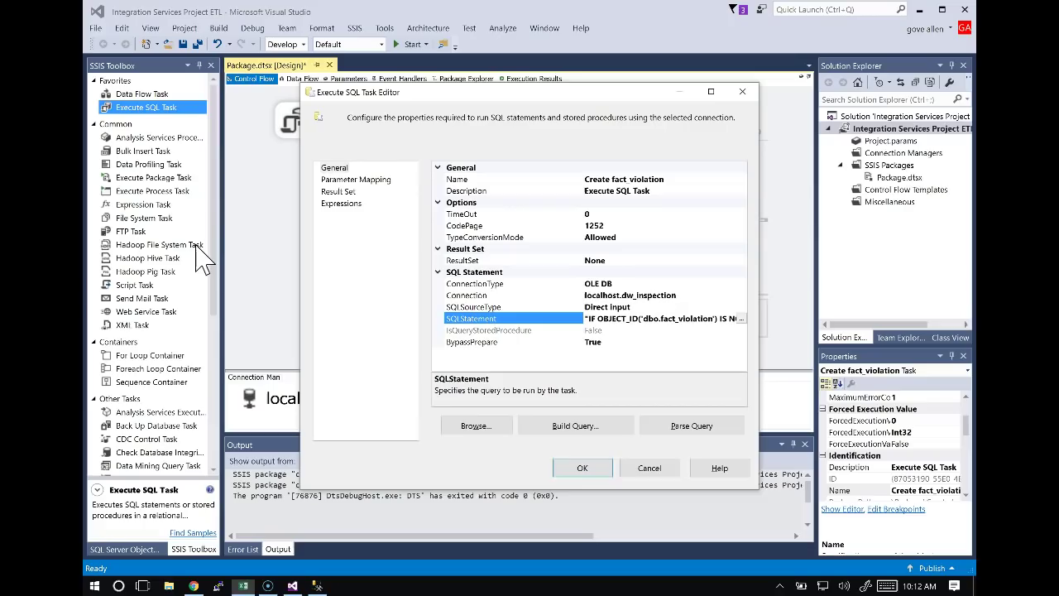
left_click(652, 467)
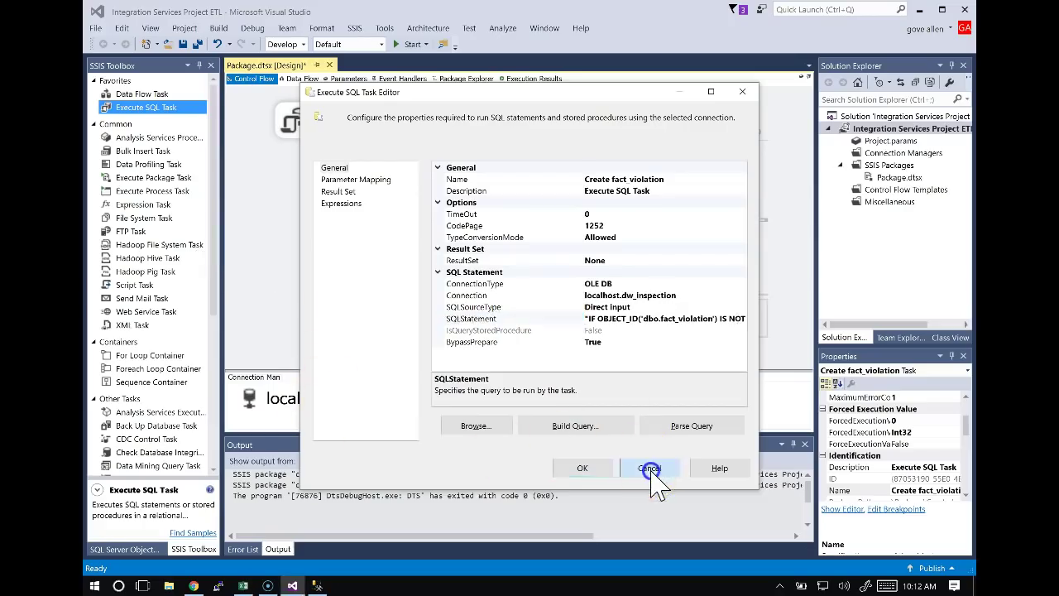
left_click(450, 235)
left_click_drag(451, 236, 378, 207)
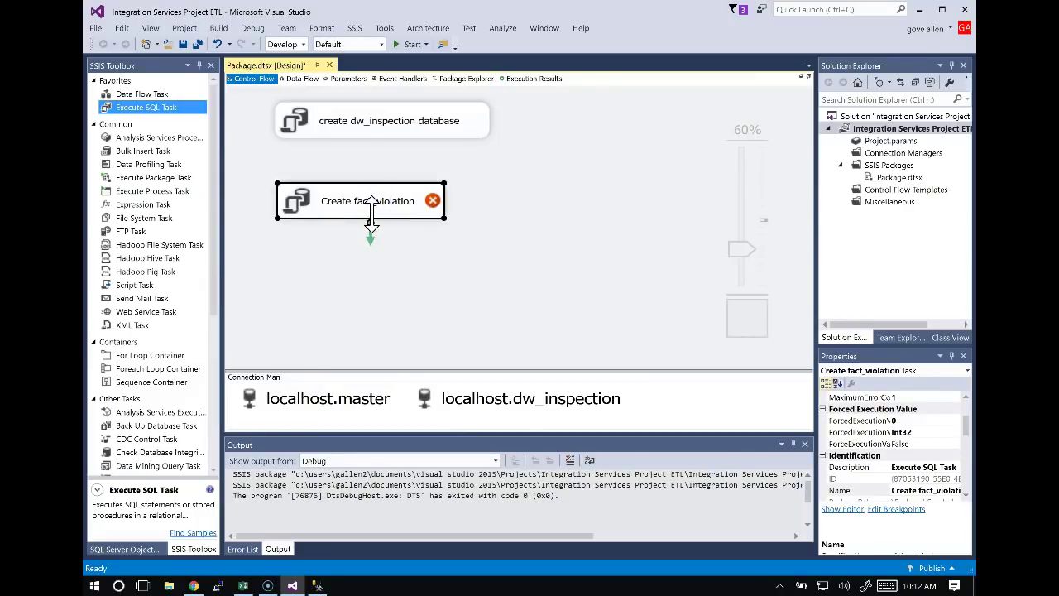
left_click(377, 226)
Draw a green precedence arrow from create dw_inspection database to Create fact_violation.
left_click(356, 120)
left_click_drag(391, 159, 379, 209)
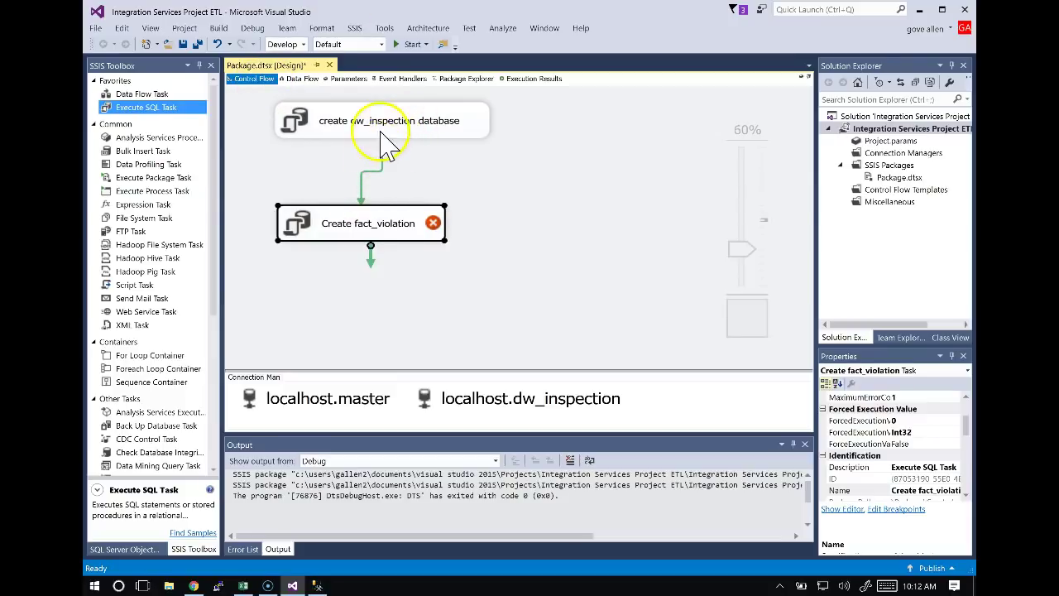
mouse_move(401, 241)
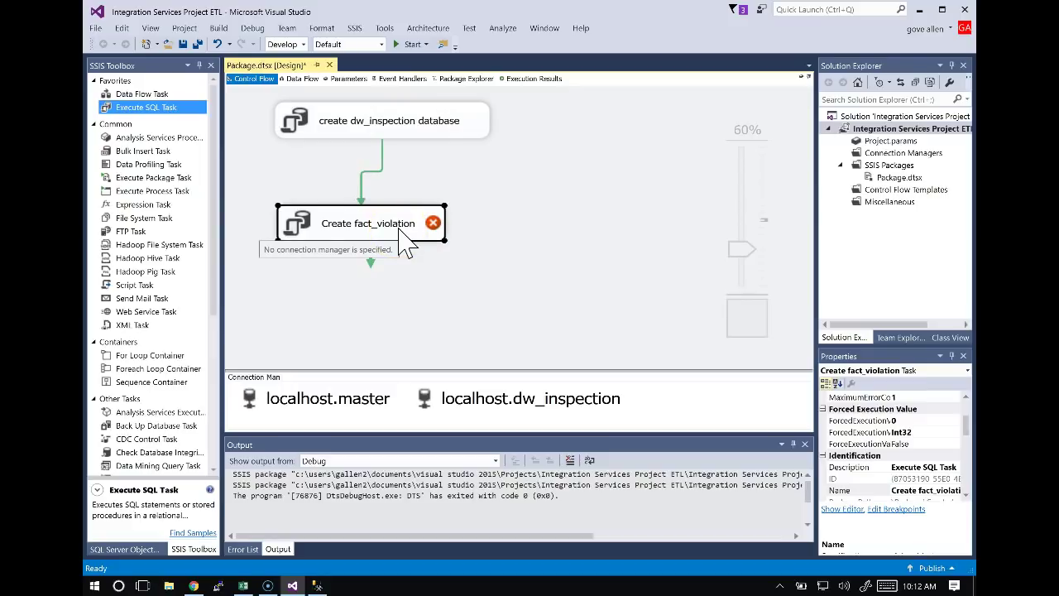
left_click(380, 177)
key("alt+Tab")
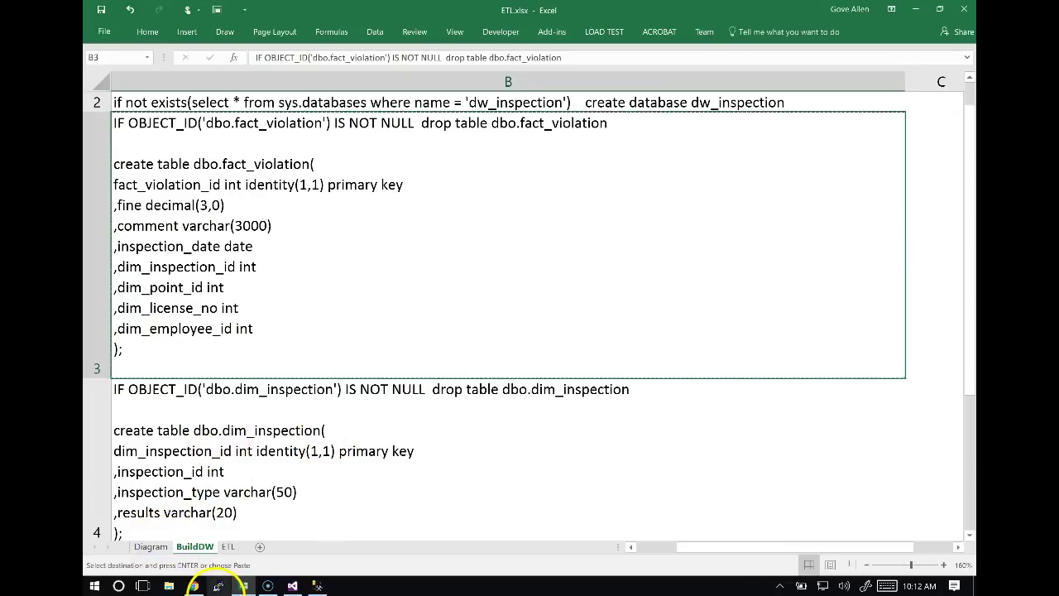
Review the planned control-flow image at the top of the BuildDW sheet.
key("ctrl+Home")
mouse_move(236, 589)
scroll(238, 587, "down", 3)
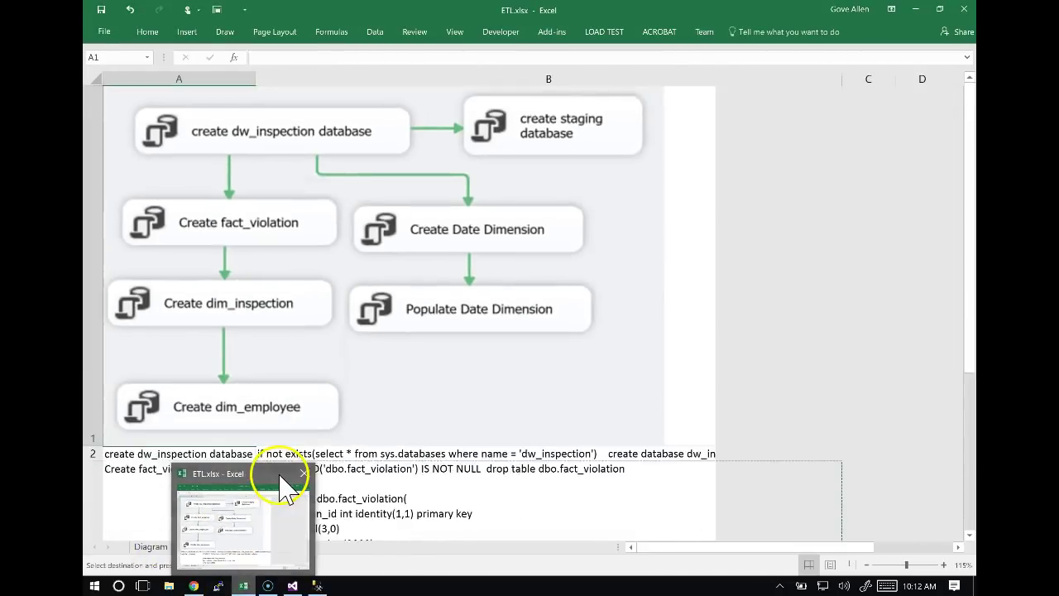
scroll(281, 488, "down", 4)
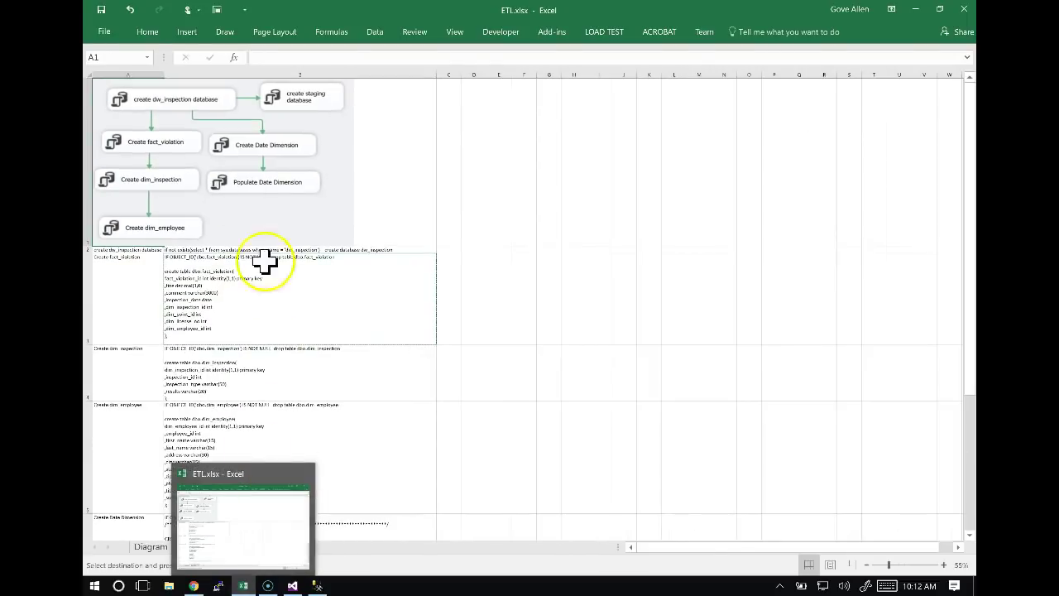
scroll(137, 186, "up", 1)
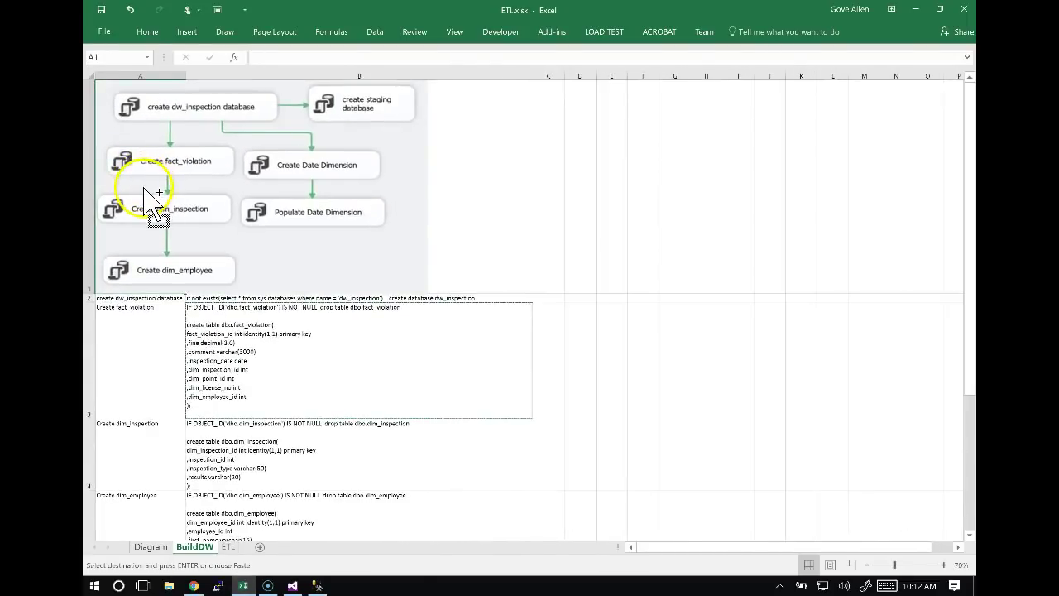
scroll(144, 194, "up", 1)
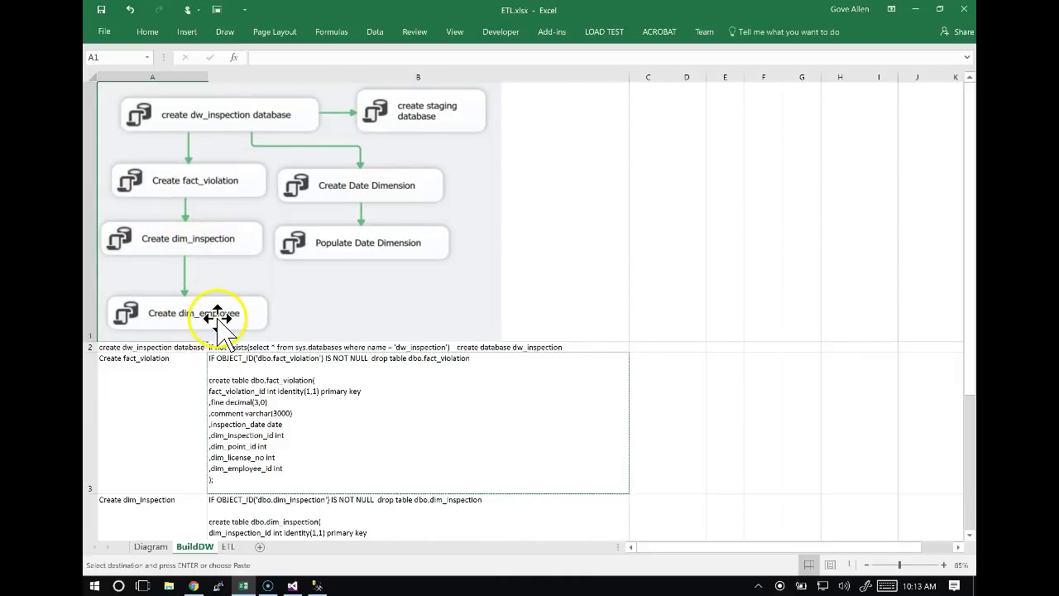
Nudge Create fact_violation up closer beneath create dw_inspection database, keeping its name.
key("alt+Tab")
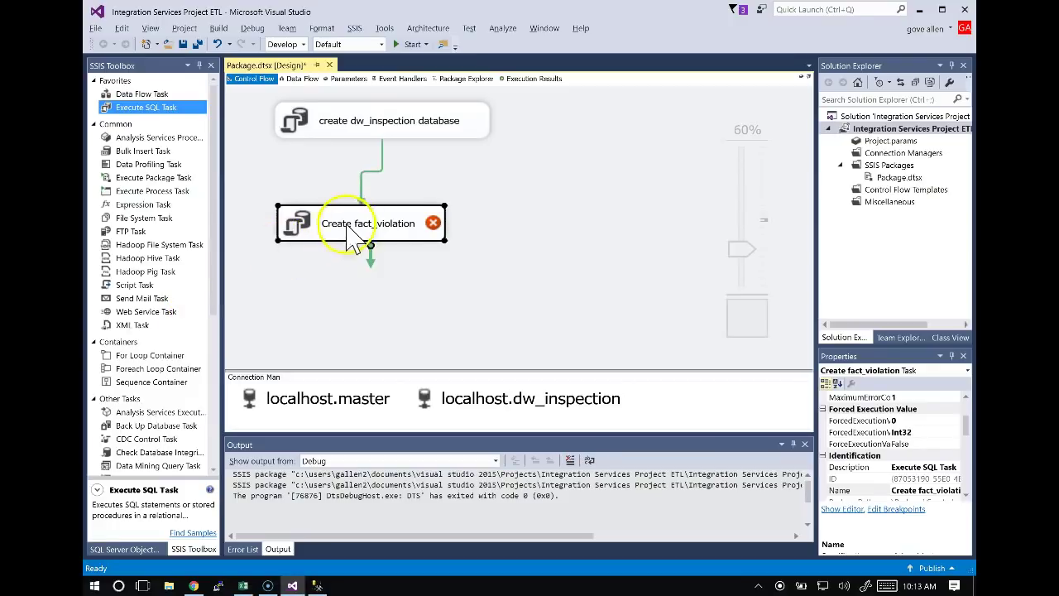
left_click_drag(387, 225, 394, 208)
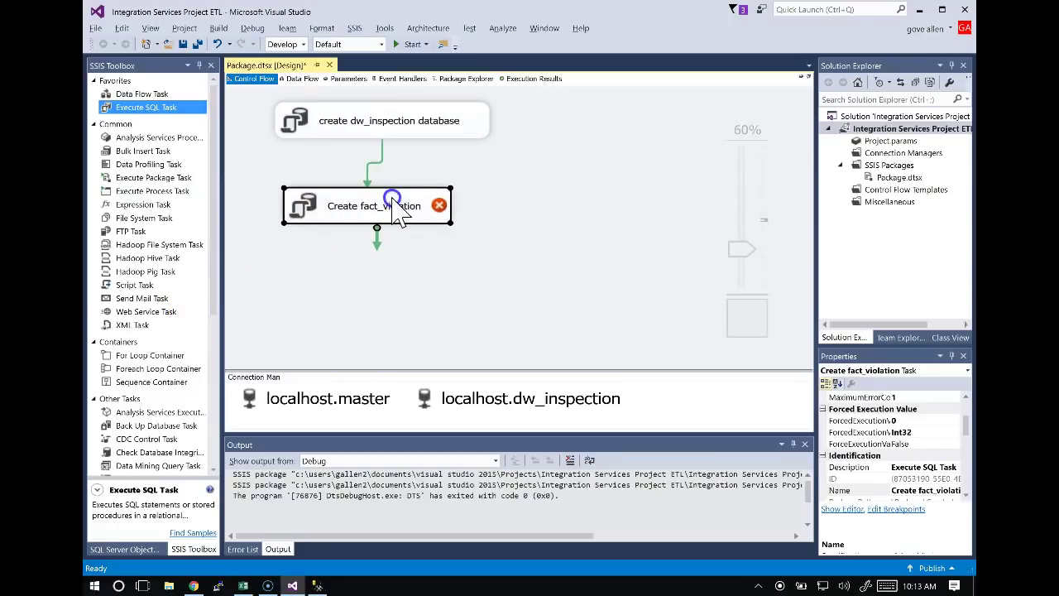
left_click(346, 217)
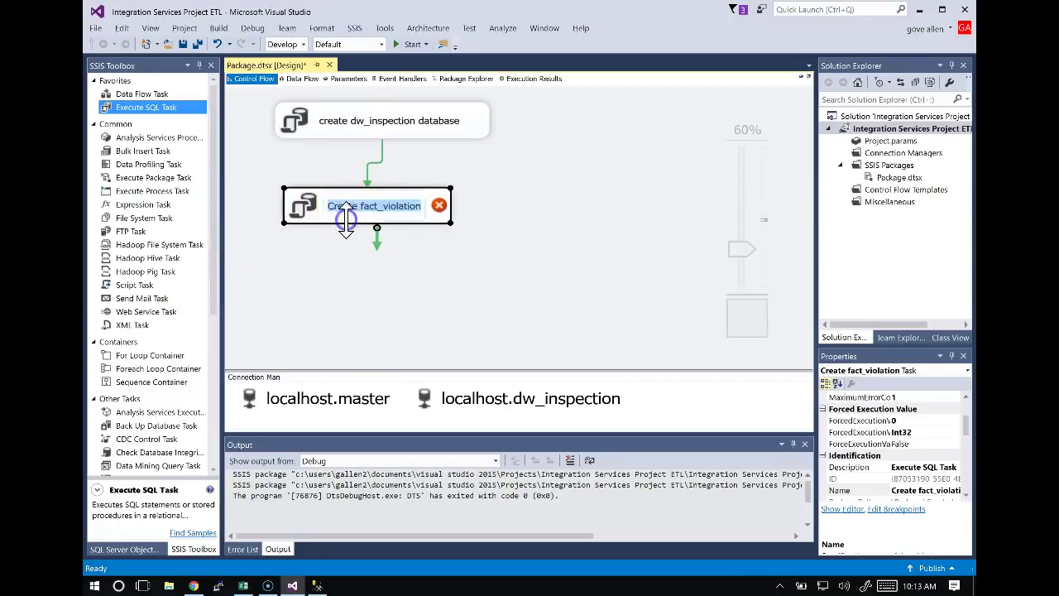
left_click(307, 223)
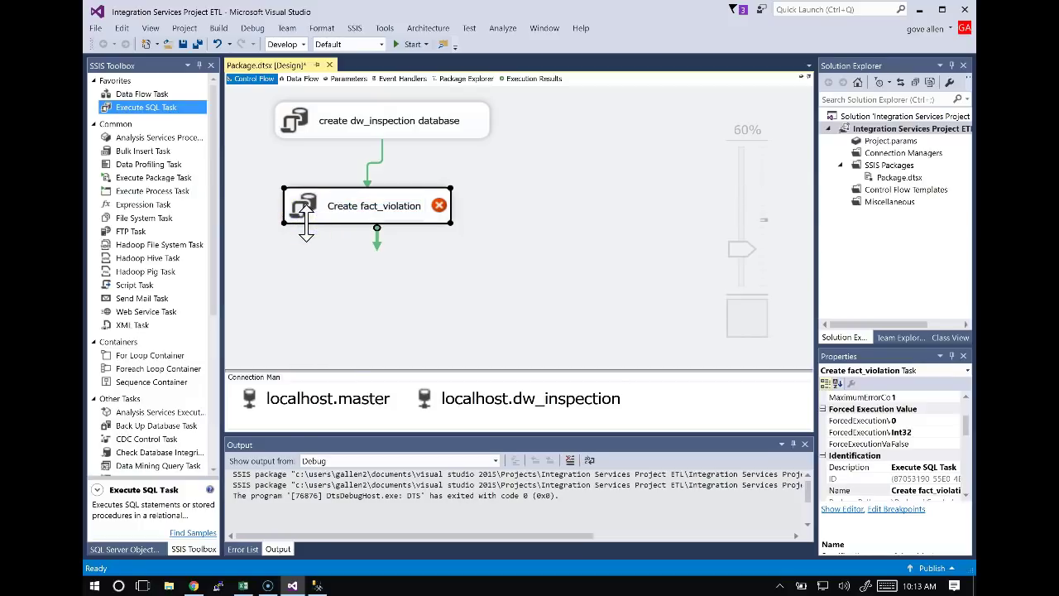
Paste a copy of Create fact_violation below it and rename the copy 'Create dim_inspection'.
key("ctrl+v")
left_click_drag(517, 126, 369, 268)
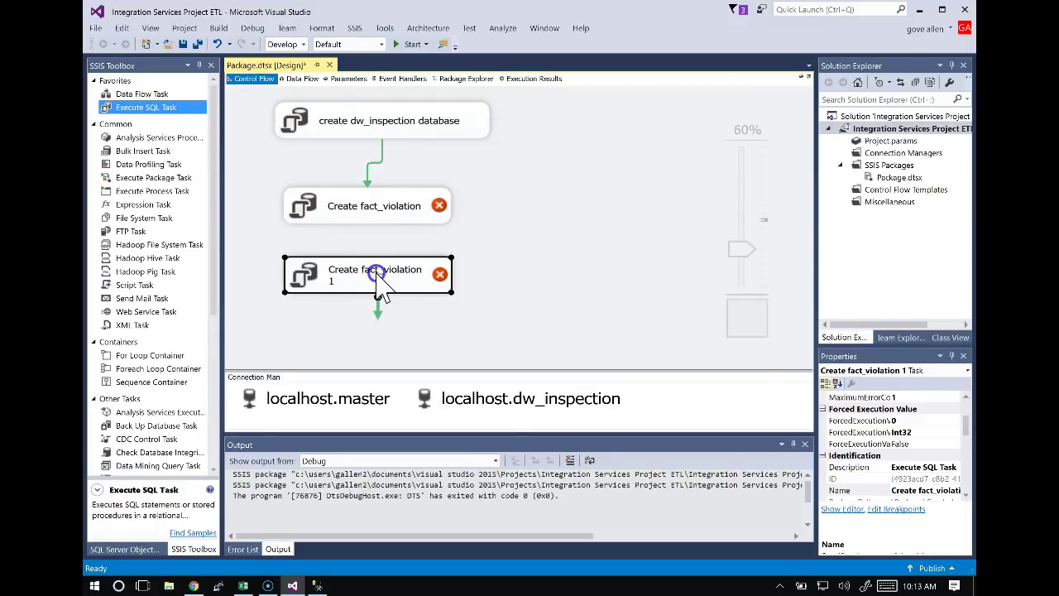
key("Return")
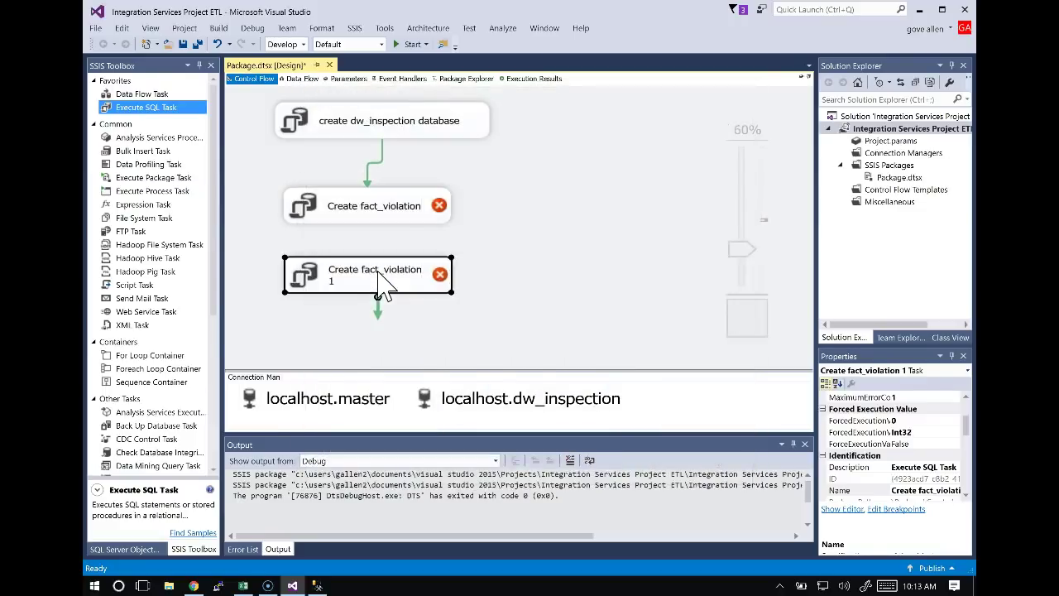
key("alt+Tab")
scroll(216, 407, "down", 5)
scroll(217, 407, "down", 1)
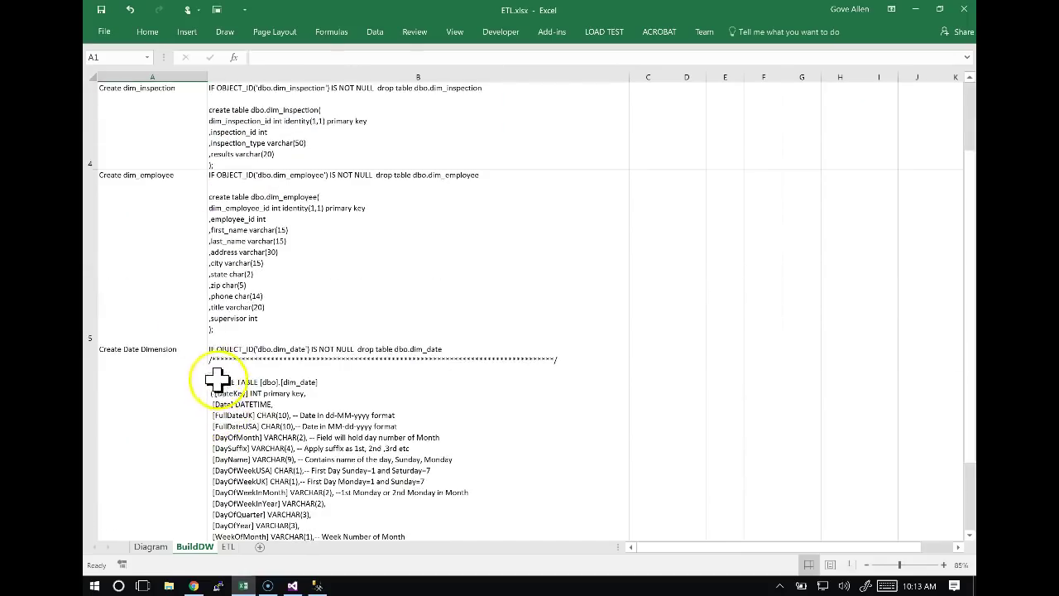
left_click(157, 217)
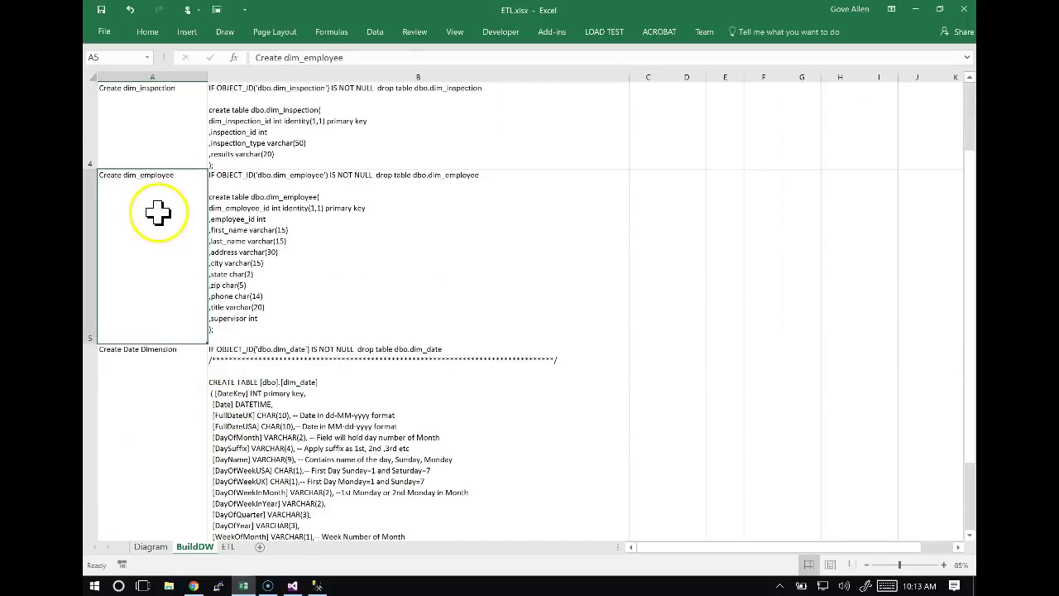
left_click(156, 145)
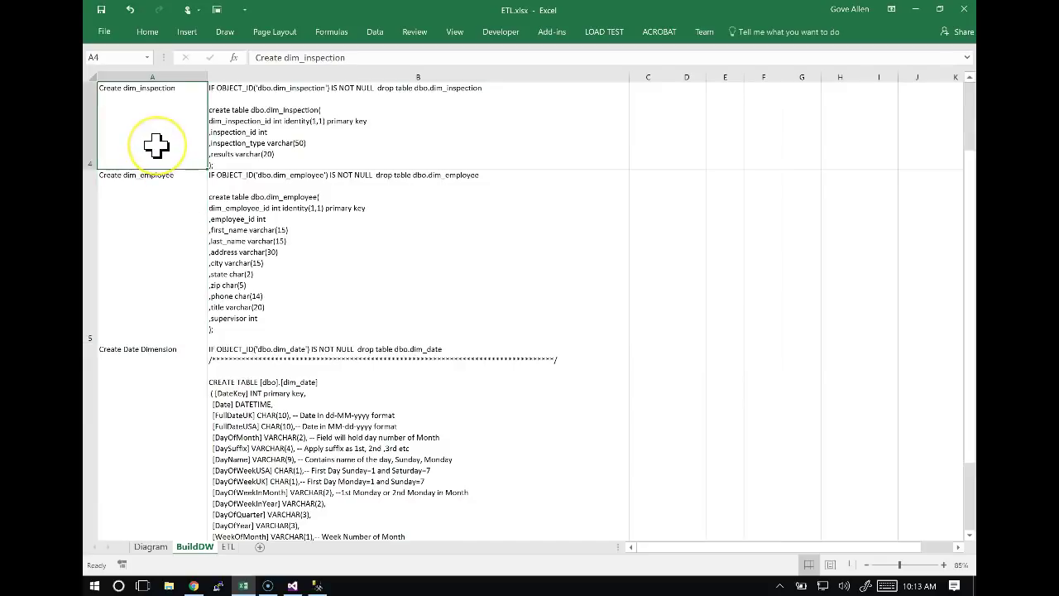
left_click(371, 59)
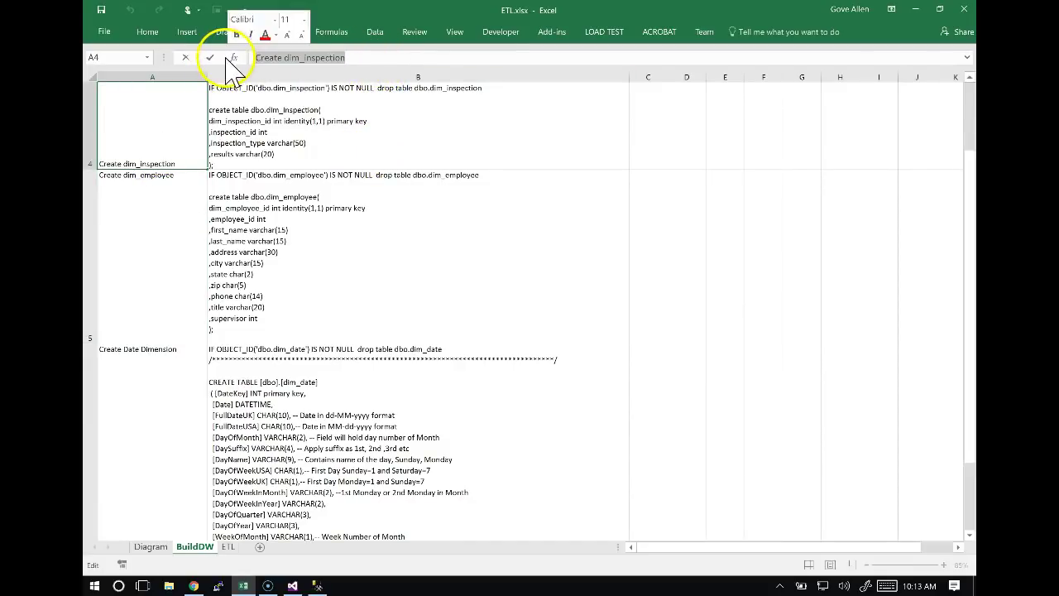
key("alt+Tab")
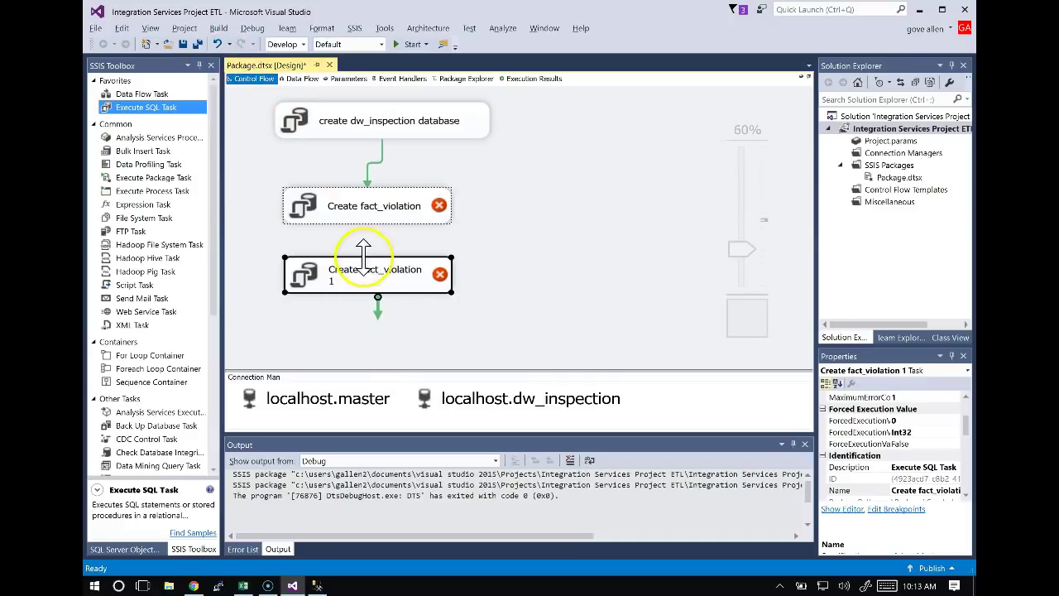
left_click(367, 275)
type("Create dim_inspection")
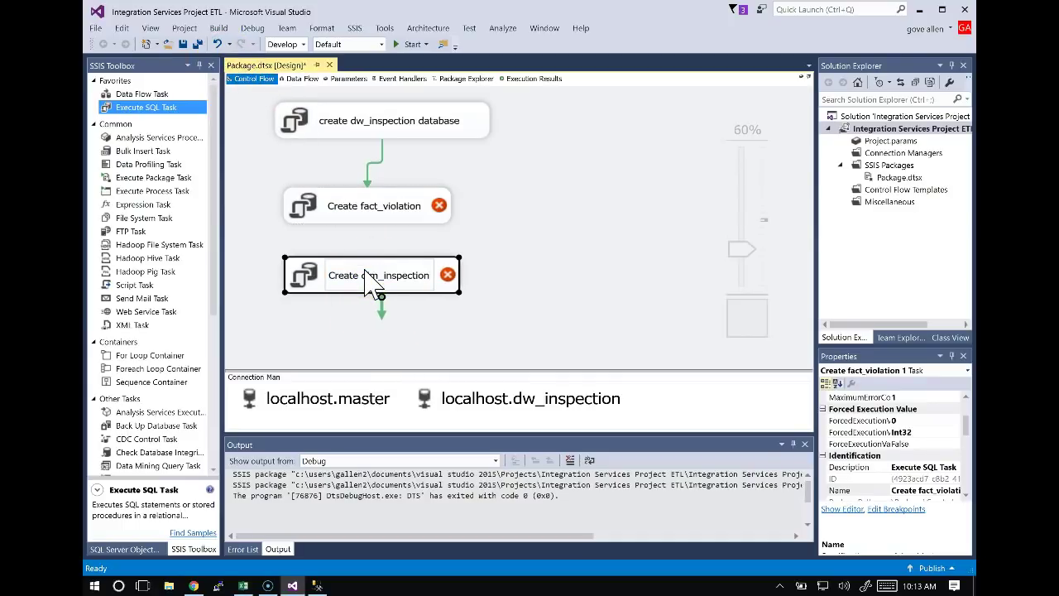
left_click(445, 299)
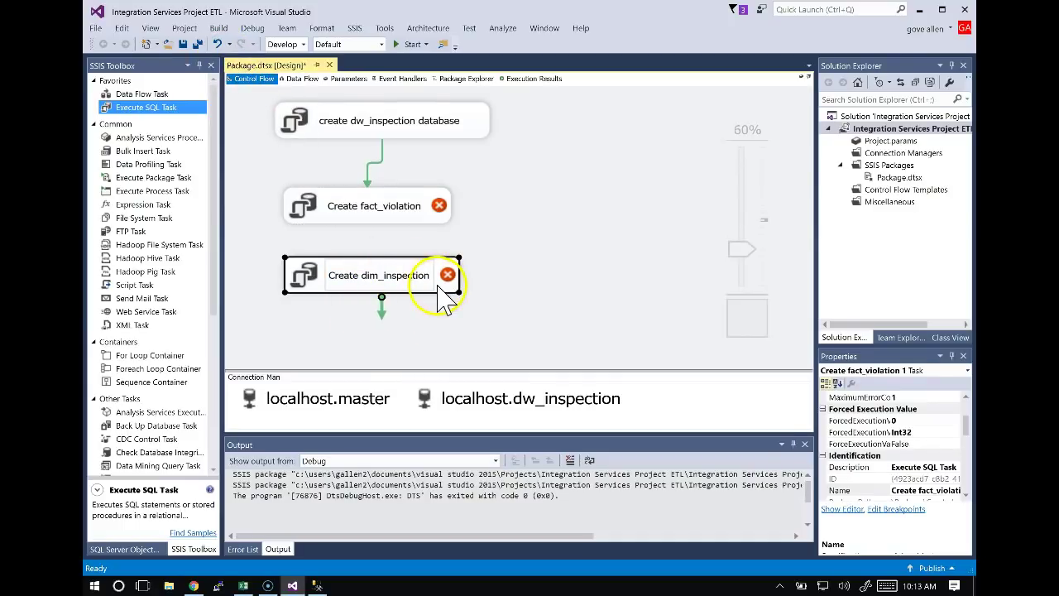
Set Create dim_inspection's SQLStatement to the dim_inspection script from cell B4 and save.
double_click(440, 288)
key("alt+Tab")
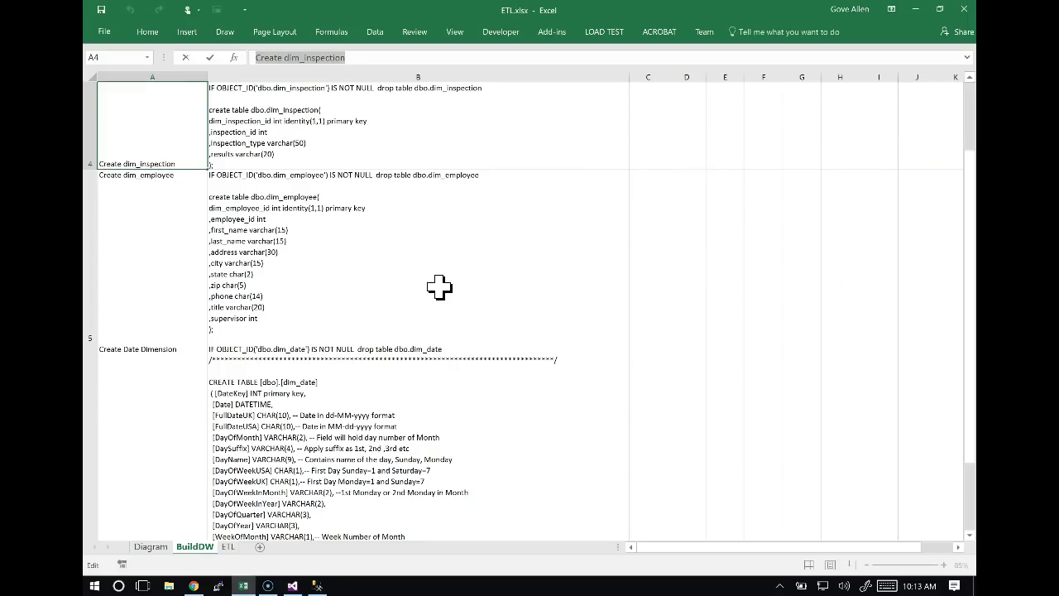
left_click(331, 137)
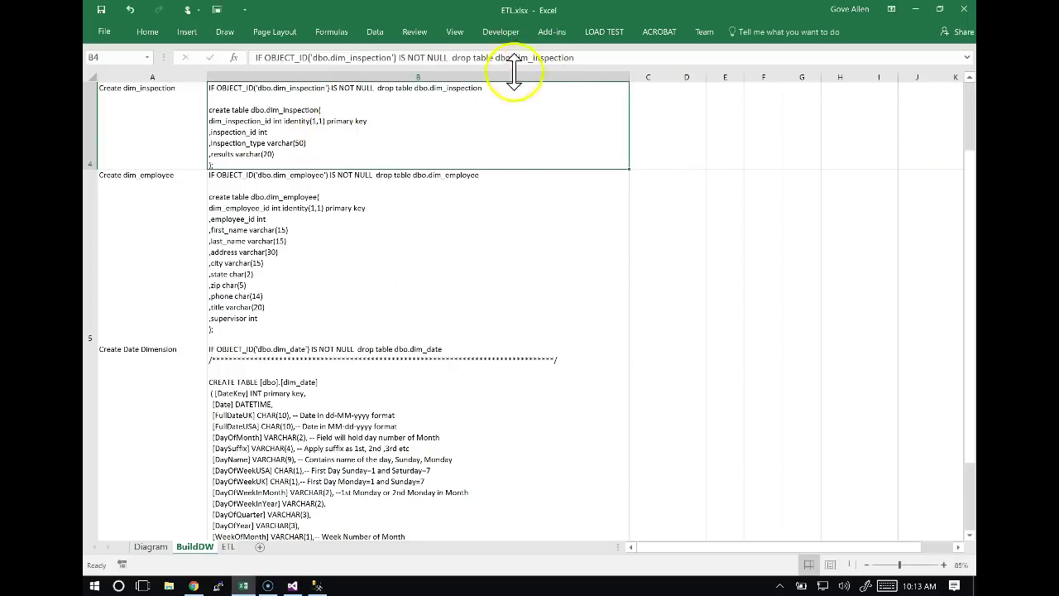
left_click_drag(354, 71, 176, 48)
key("ctrl+c")
key("alt+Tab")
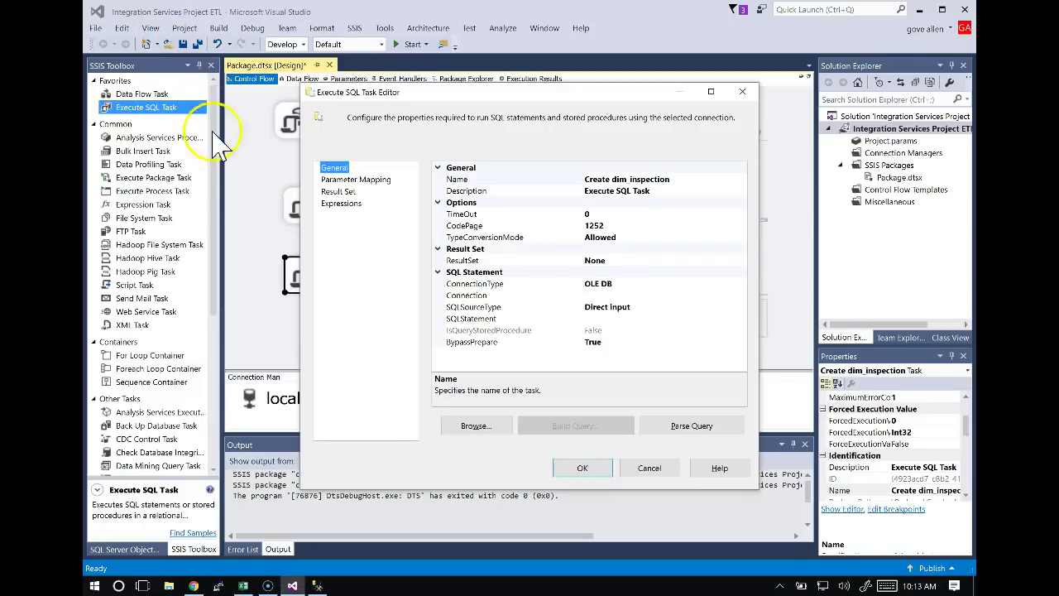
left_click(497, 319)
left_click(741, 318)
key("ctrl+v")
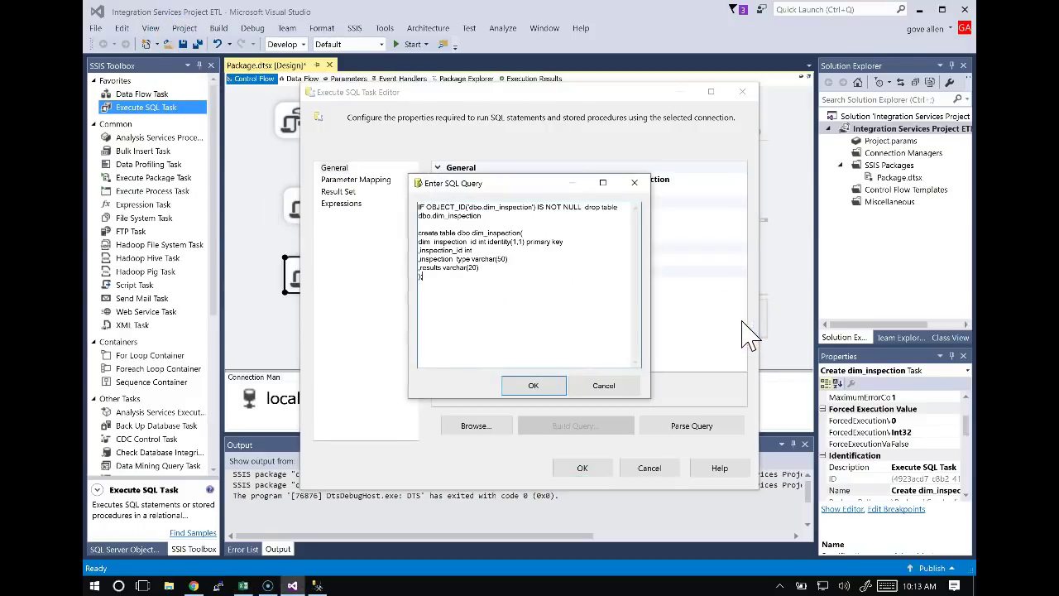
left_click(536, 387)
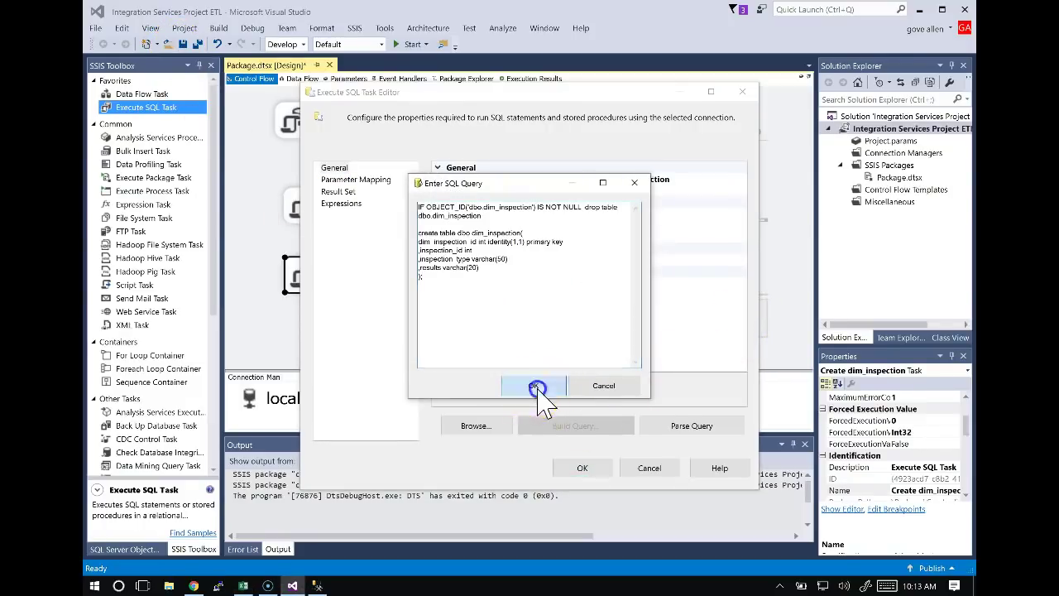
left_click(581, 468)
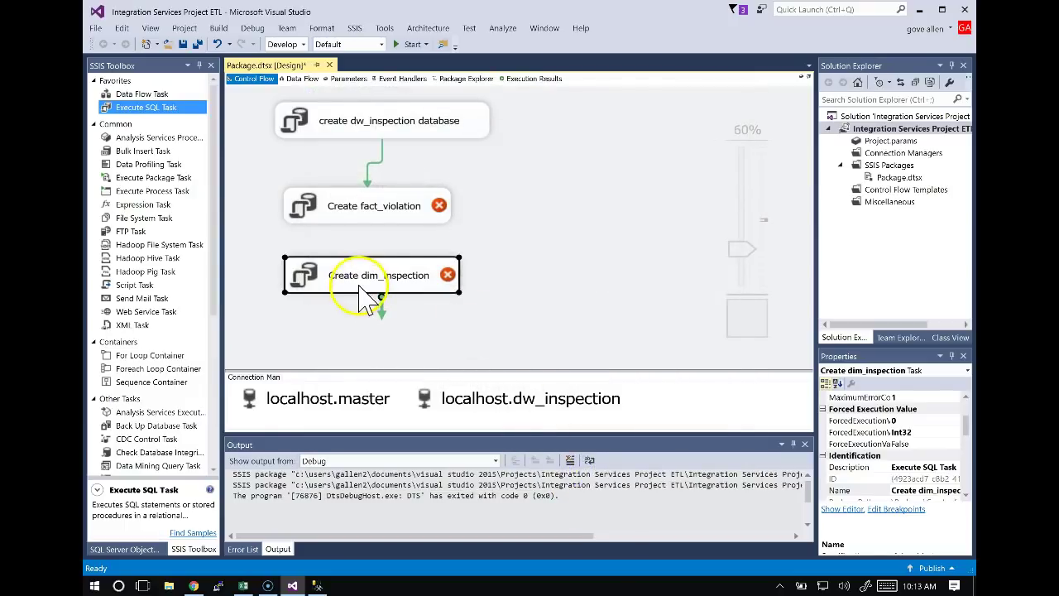
left_click(376, 213)
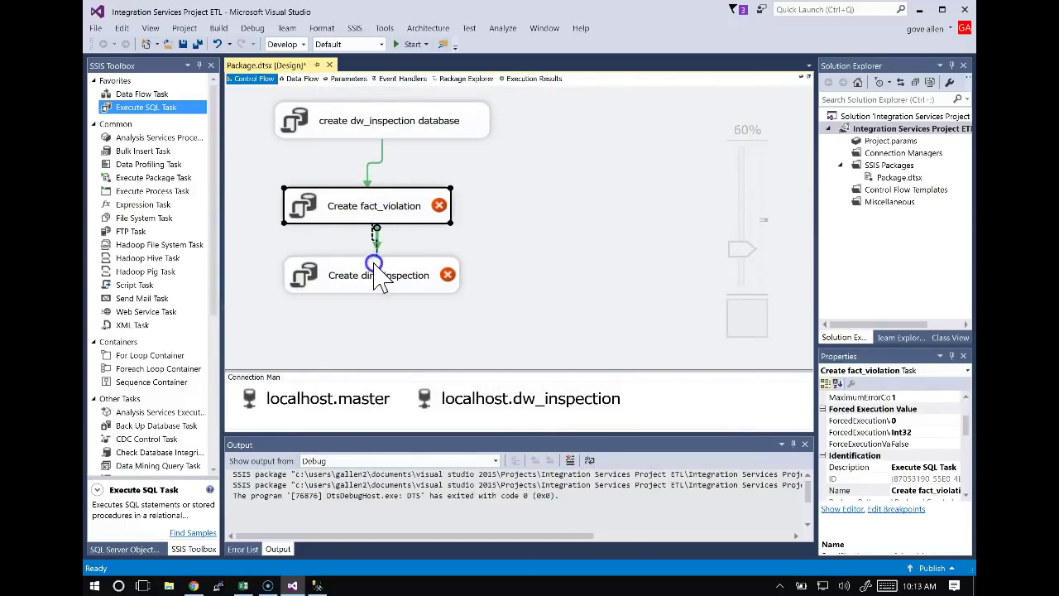
Link Create fact_violation to Create dim_inspection and paste a duplicate of Create dim_inspection.
left_click_drag(377, 269, 372, 276)
left_click(383, 285)
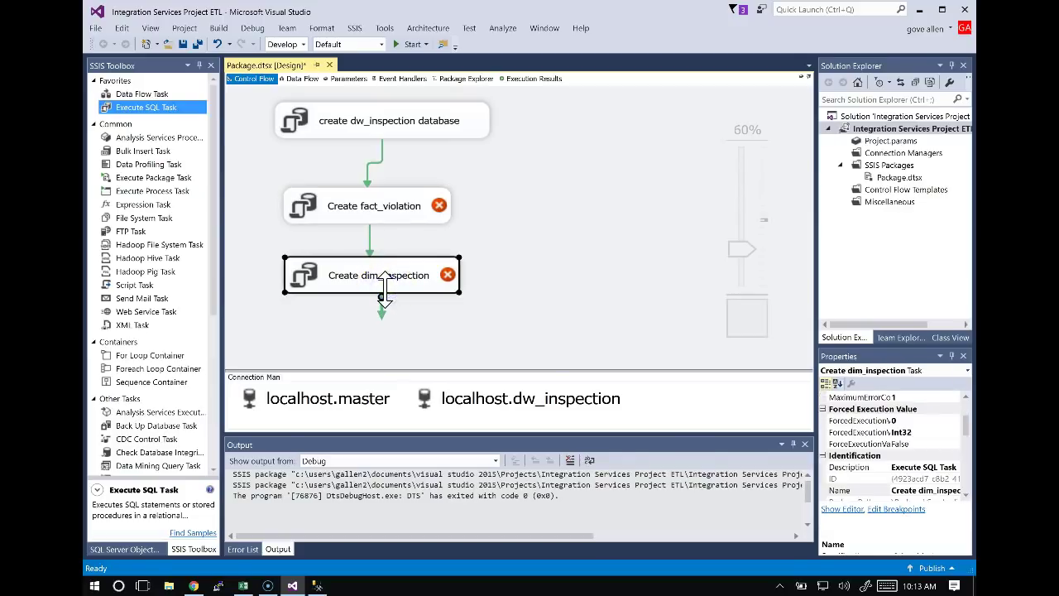
key("ctrl+c")
key("ctrl+v")
Rename the duplicate 'Create dim_employee' and position it under Create dim_inspection.
key("alt+Tab")
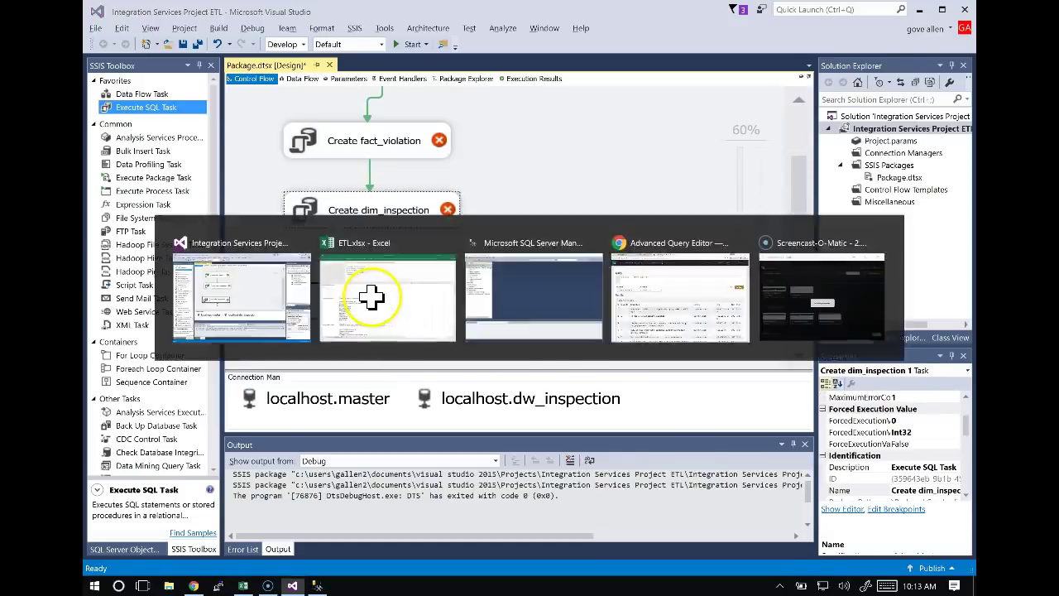
left_click(370, 296)
left_click(153, 302)
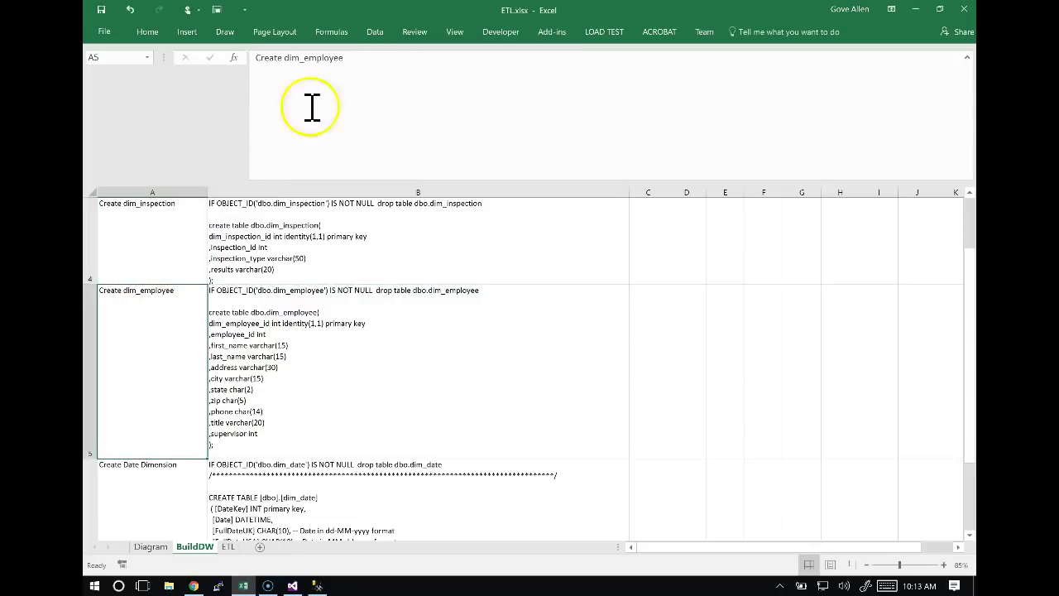
left_click_drag(352, 59, 256, 60)
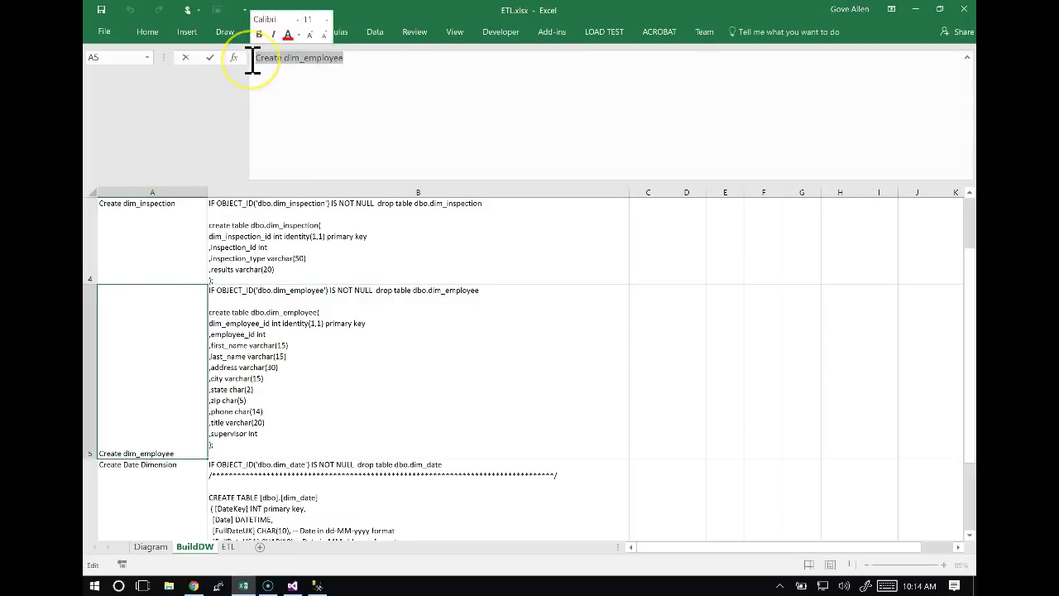
key("alt+Tab")
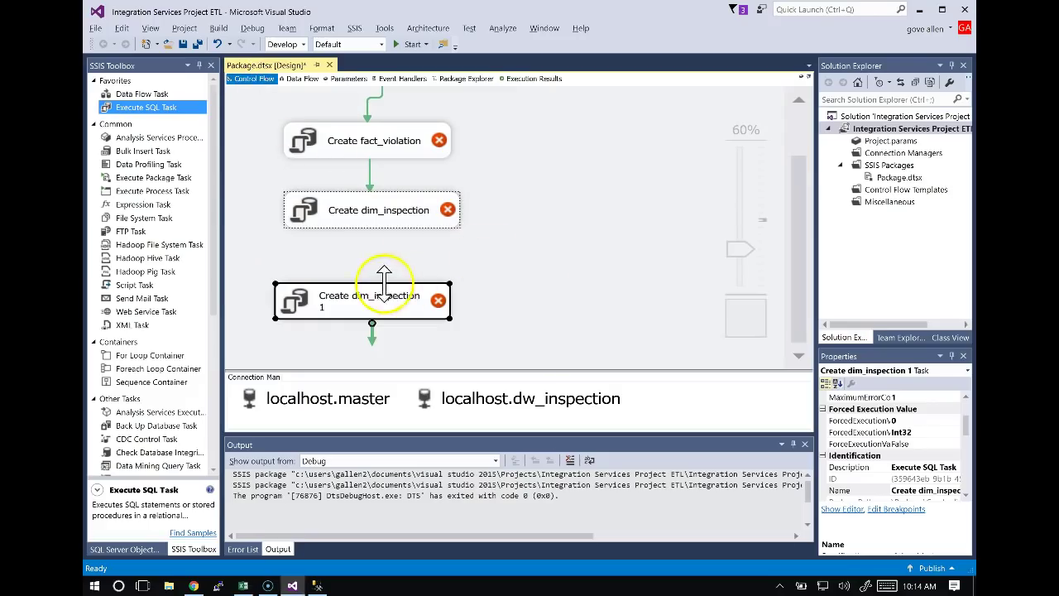
left_click(369, 303)
key("ctrl+v")
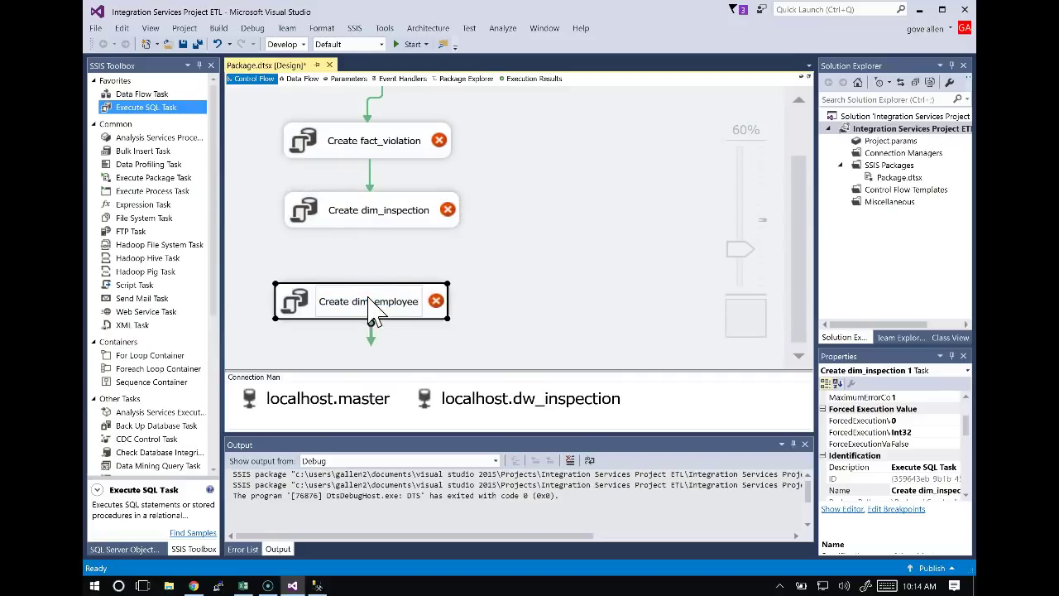
left_click(466, 253)
left_click(398, 294)
left_click_drag(398, 297, 401, 266)
Replace Create dim_employee's SQLStatement with the dim_employee script from cell B5.
double_click(408, 307)
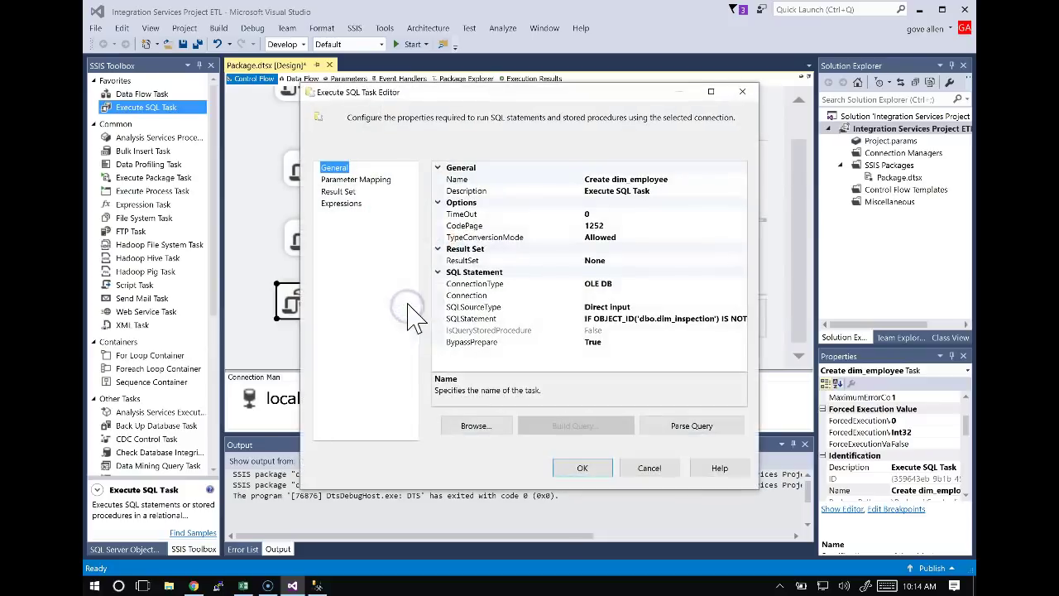
key("alt+Tab")
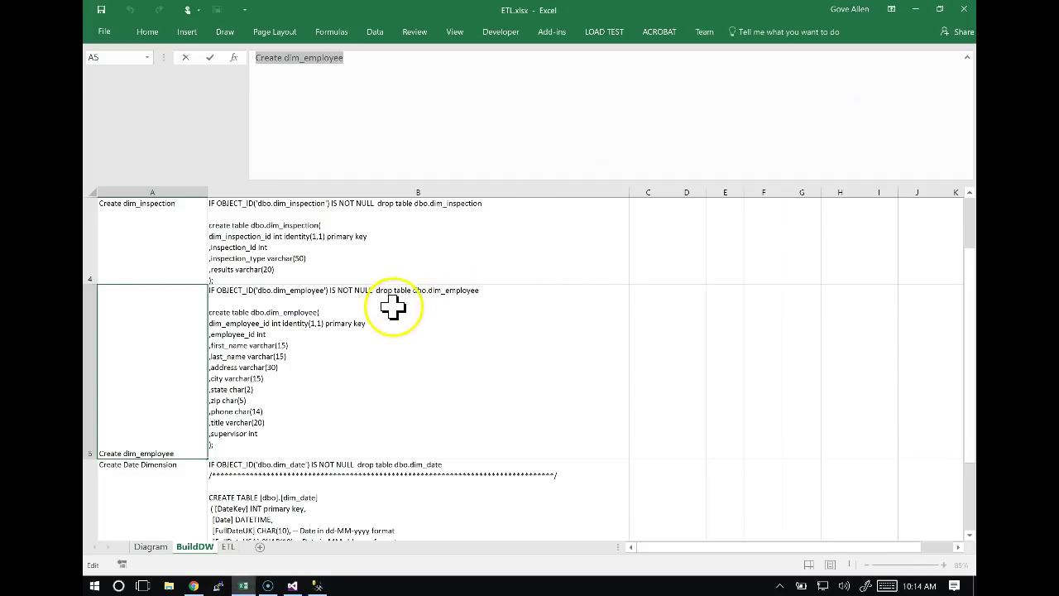
left_click(390, 307)
left_click(384, 147)
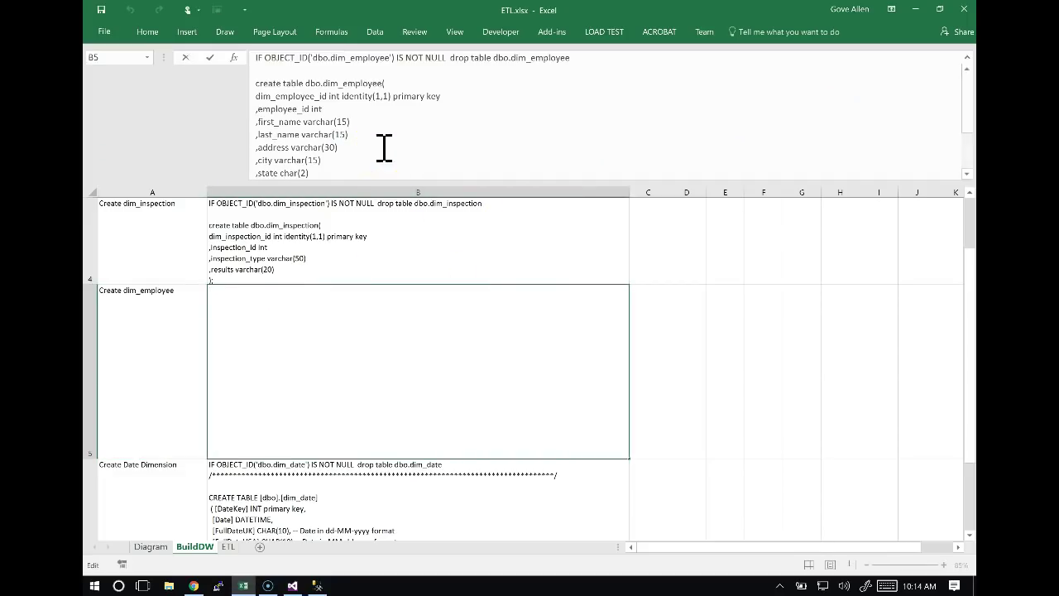
left_click_drag(259, 60, 390, 218)
key("ctrl+c")
key("alt+Tab")
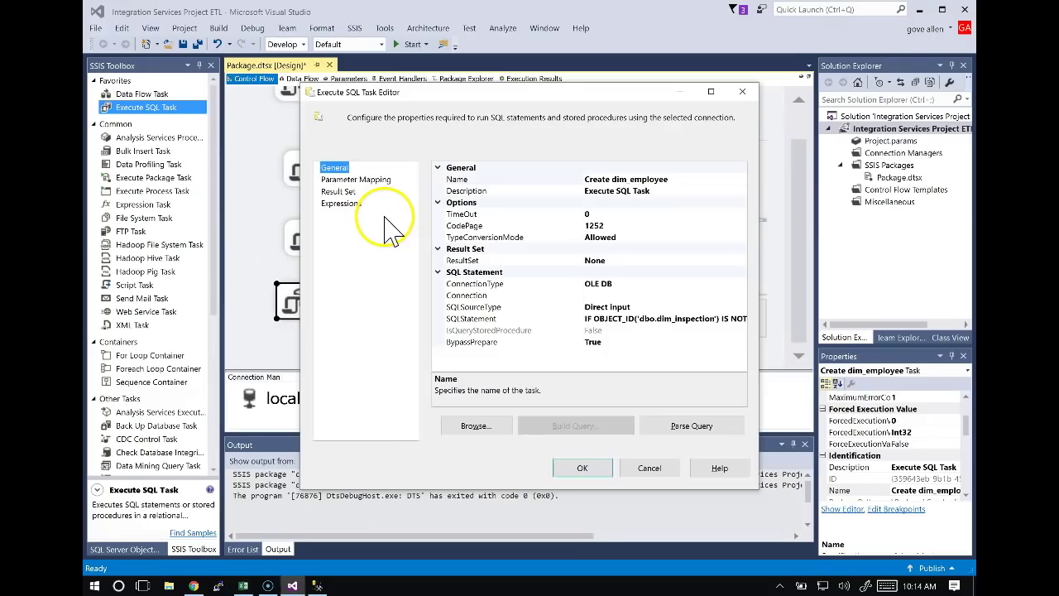
left_click(550, 320)
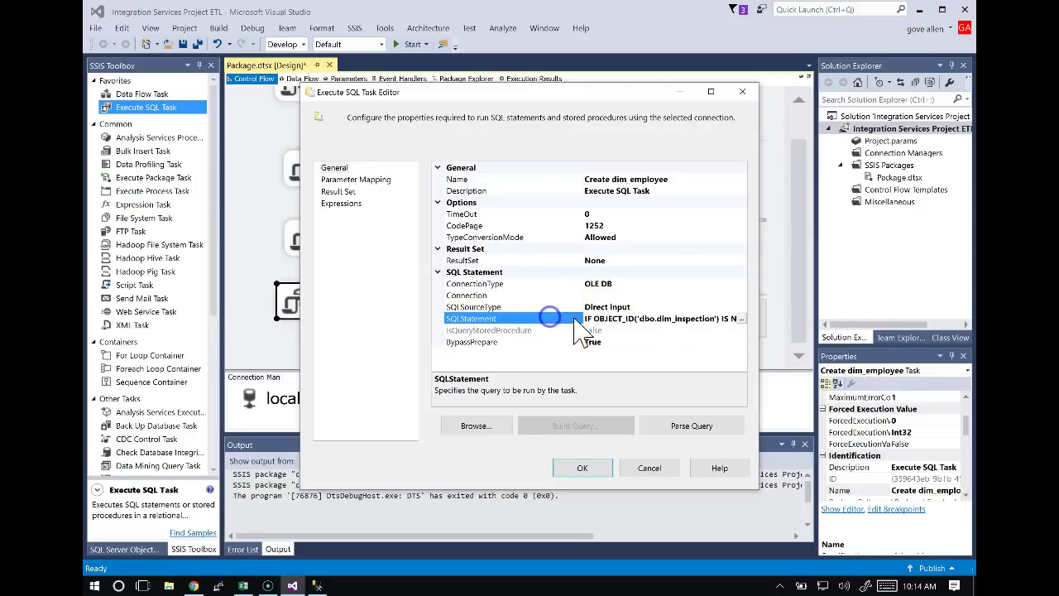
left_click(741, 318)
key("ctrl+v")
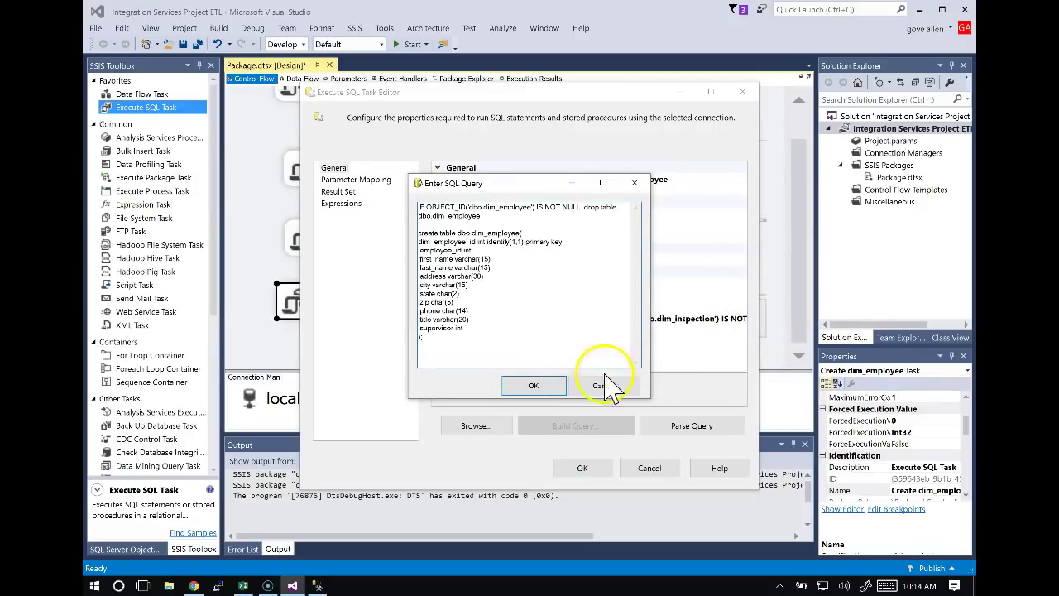
left_click(533, 385)
Save Create dim_employee's settings and link Create dim_inspection to Create dim_employee.
left_click(583, 468)
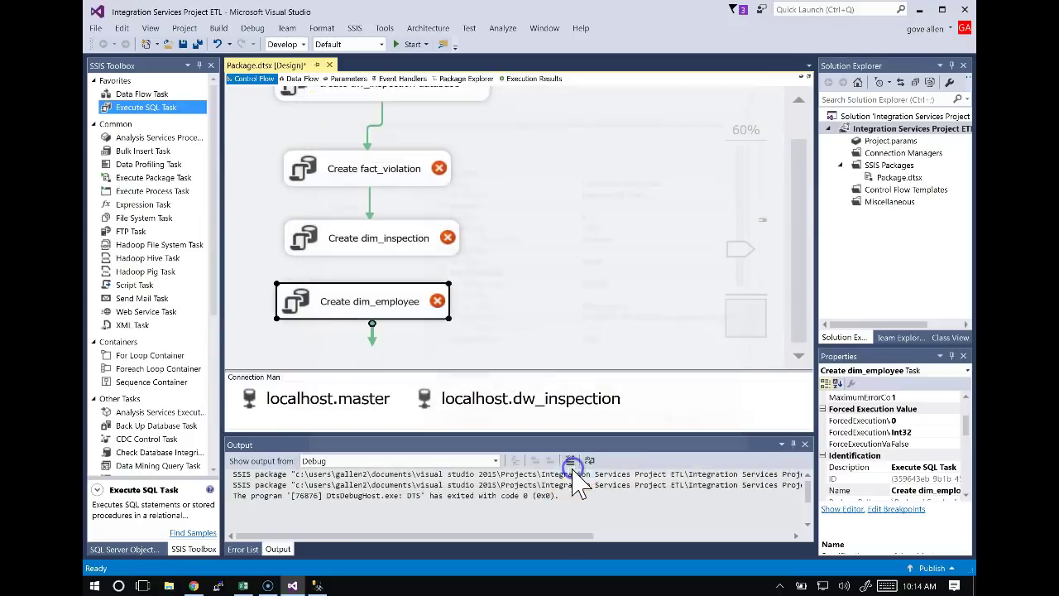
left_click(372, 253)
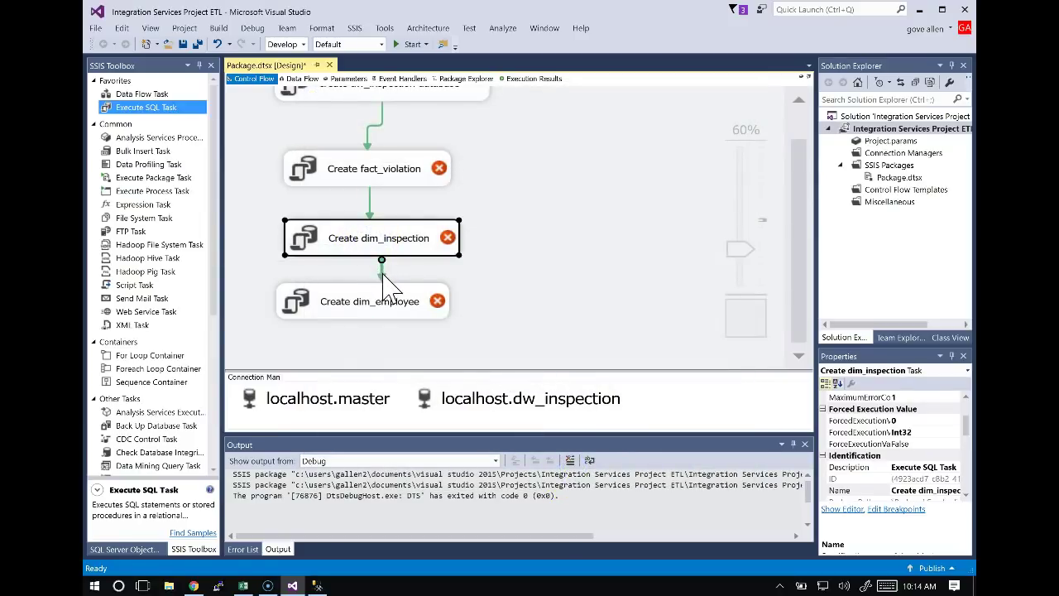
left_click(371, 273)
Check Create dim_inspection's settings without changes and zoom the canvas to 50%.
double_click(358, 238)
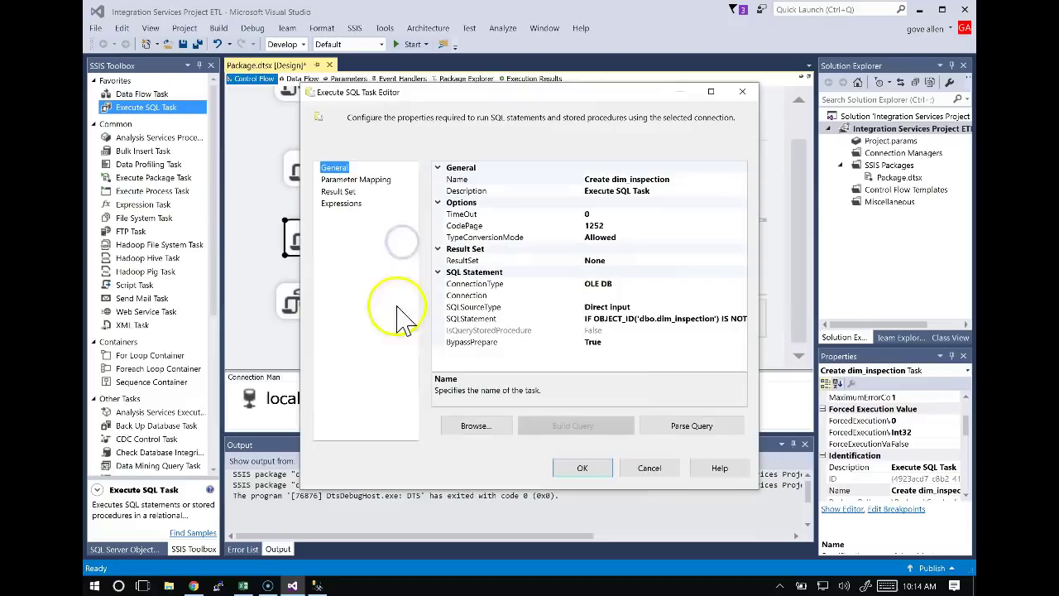
left_click(648, 469)
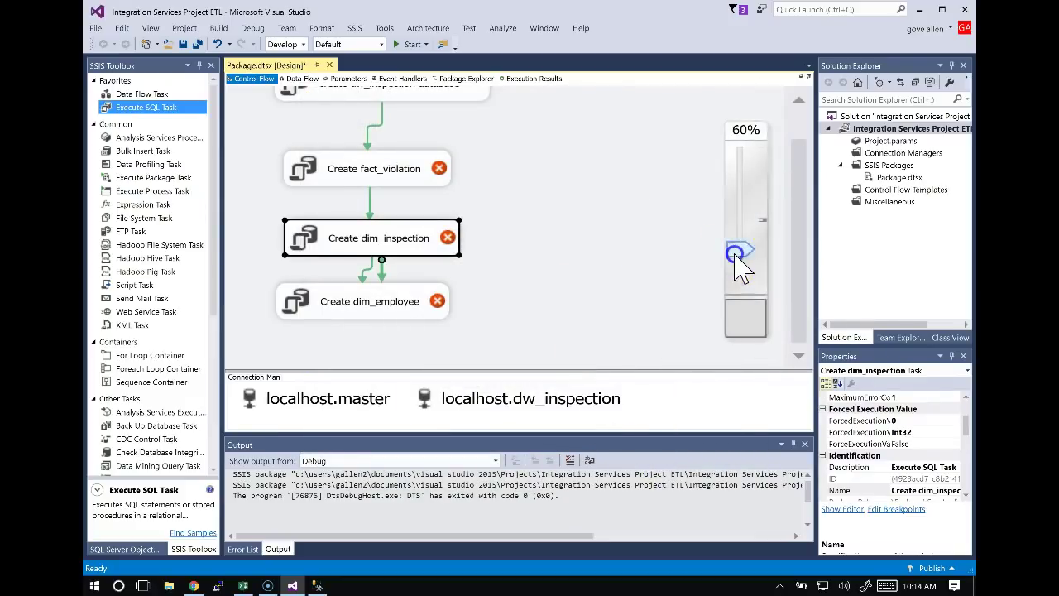
left_click(737, 256)
left_click(542, 279)
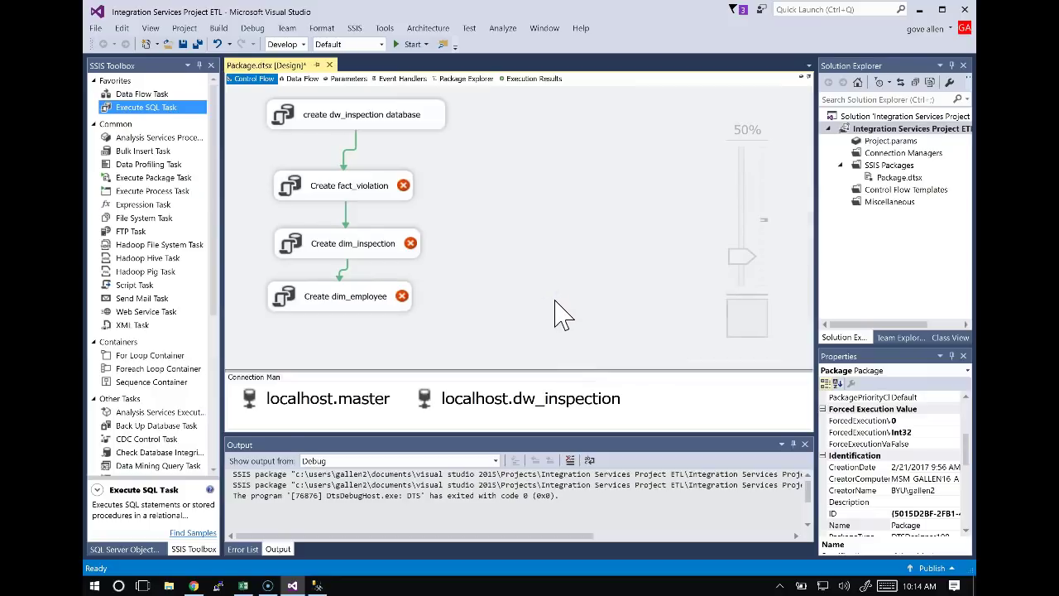
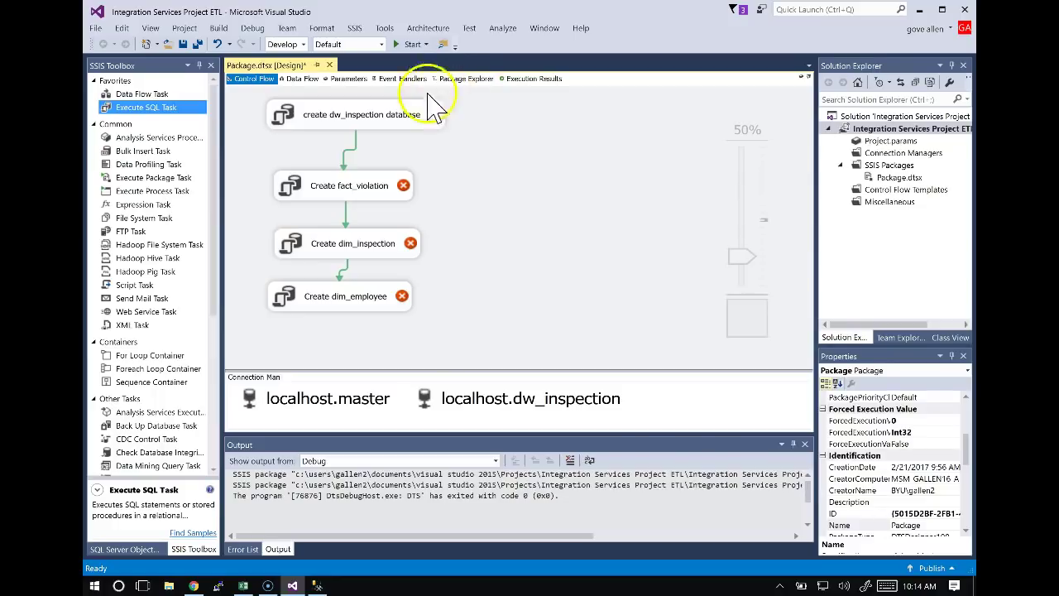
Read the 'No connection manager is specified' errors on the Execute SQL tasks, then bring up ETL.xlsx.
left_click(318, 335)
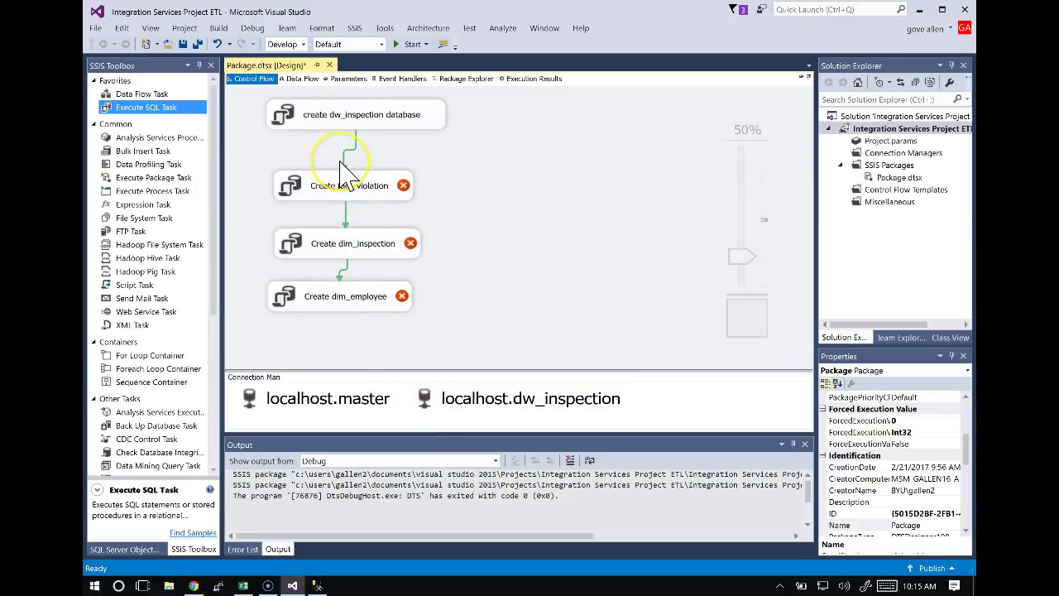
left_click(354, 453)
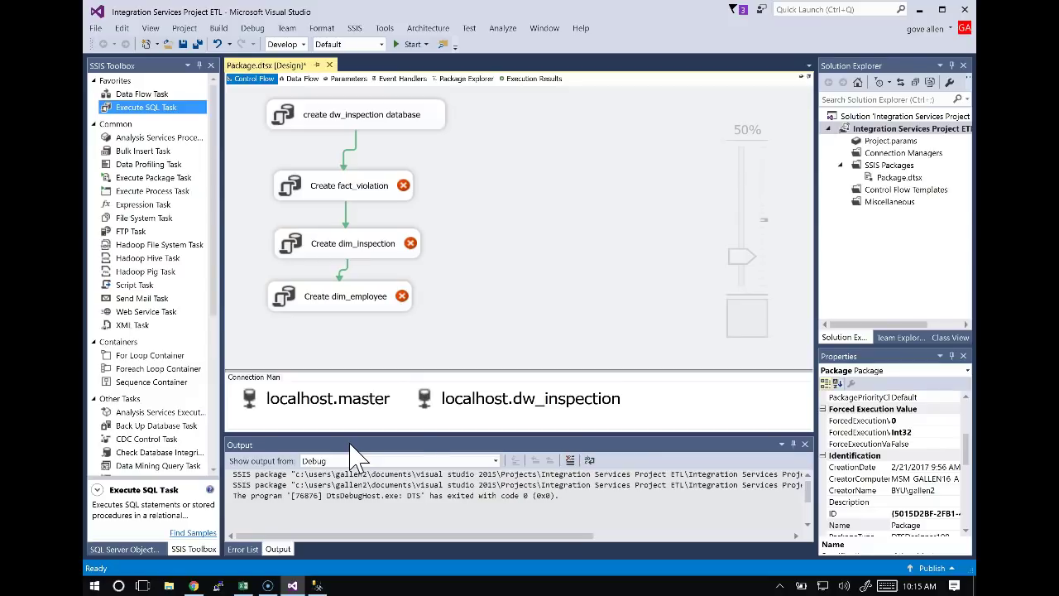
mouse_move(389, 188)
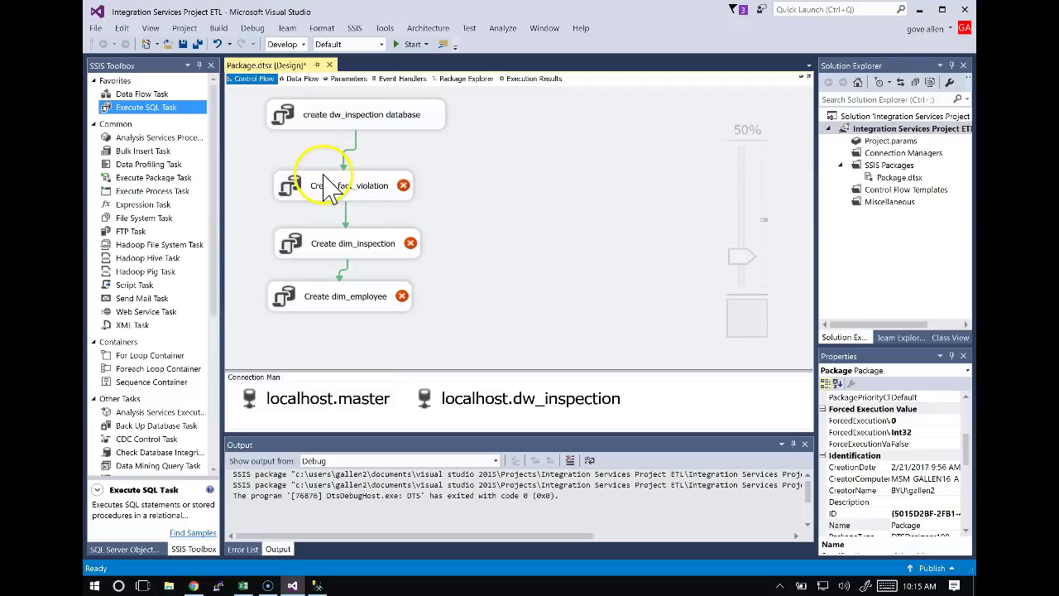
mouse_move(331, 188)
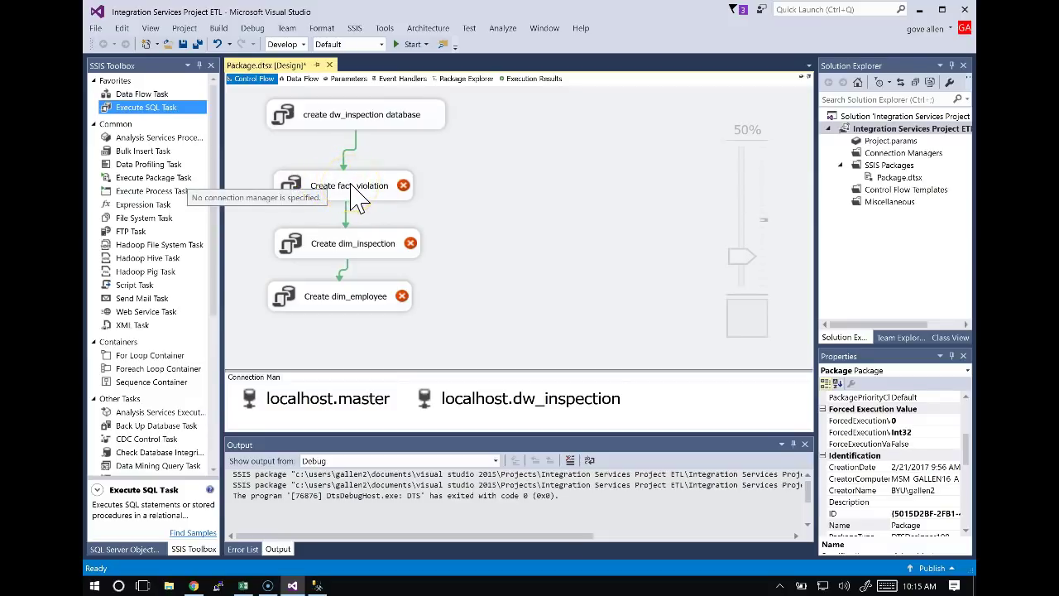
left_click(306, 186)
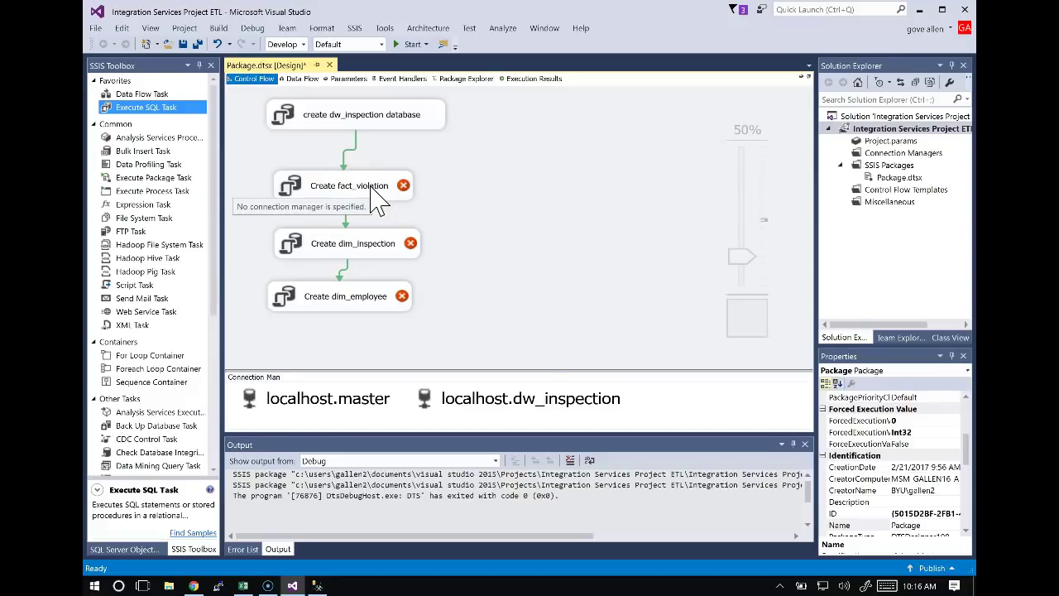
key("alt+Tab")
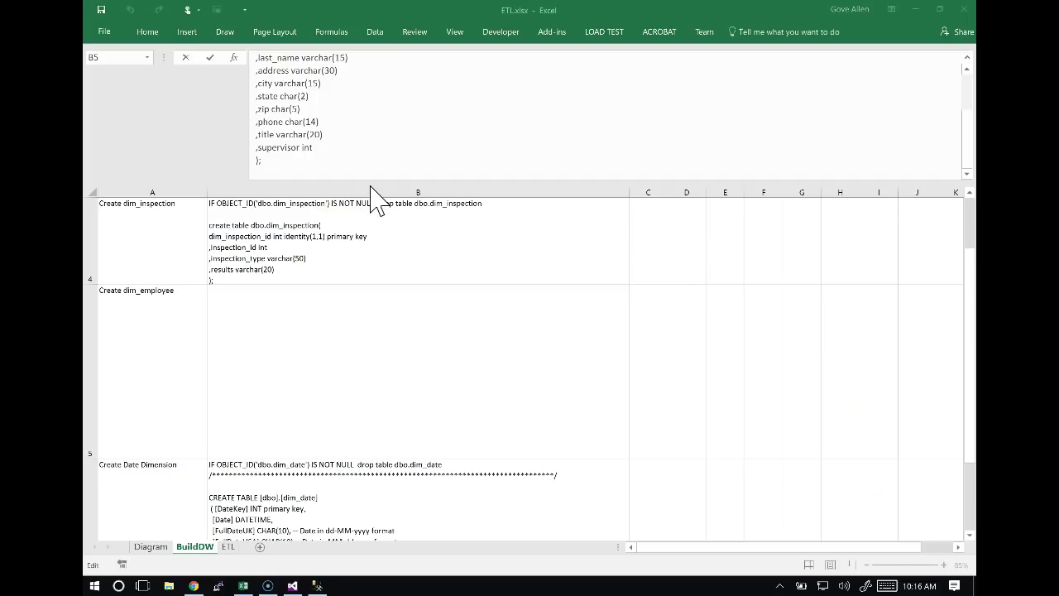
Review the dim_inspection SQL in cell B4 of the BuildDW sheet.
left_click(342, 224)
right_click(347, 207)
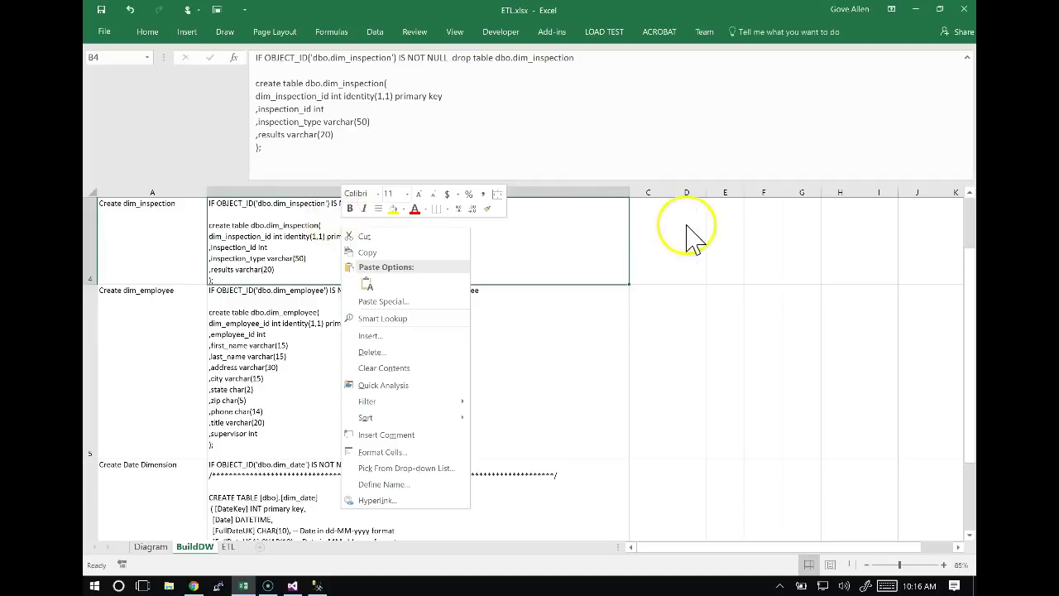
key("Escape")
left_click_drag(685, 180, 662, 110)
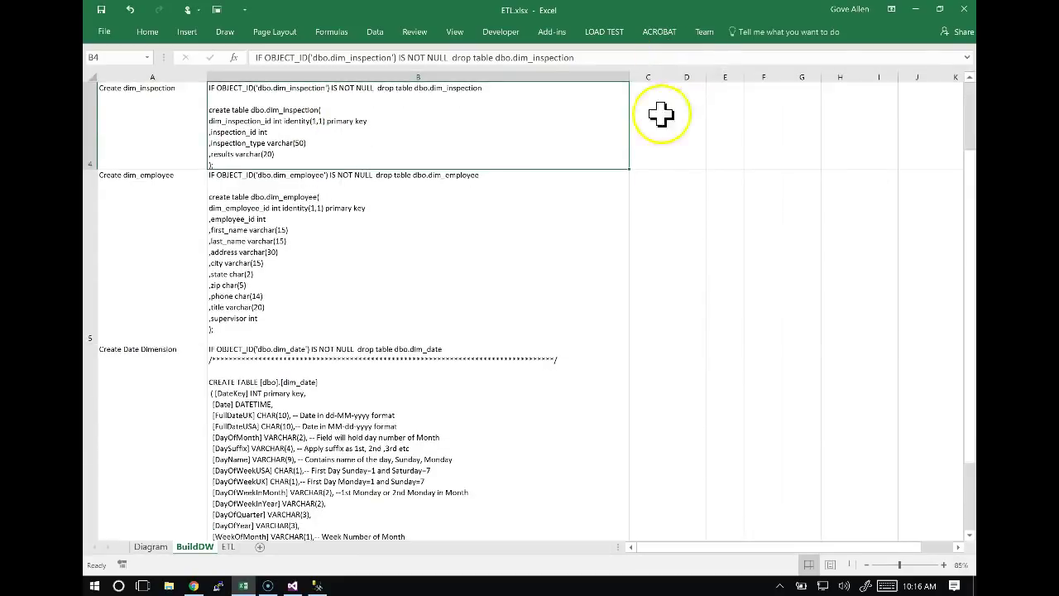
scroll(664, 201, "up", 1)
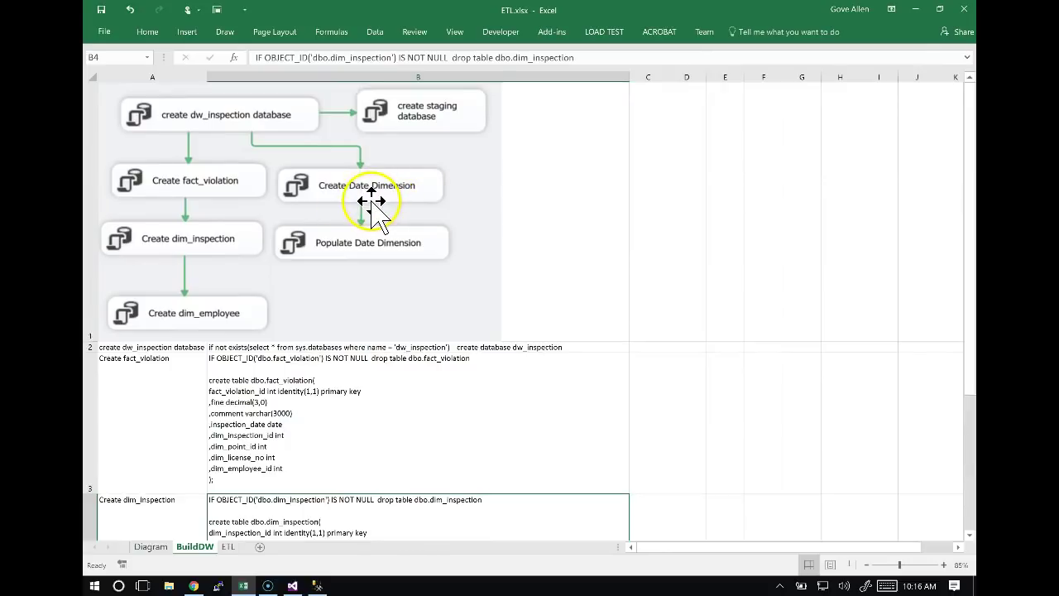
key("alt+Tab")
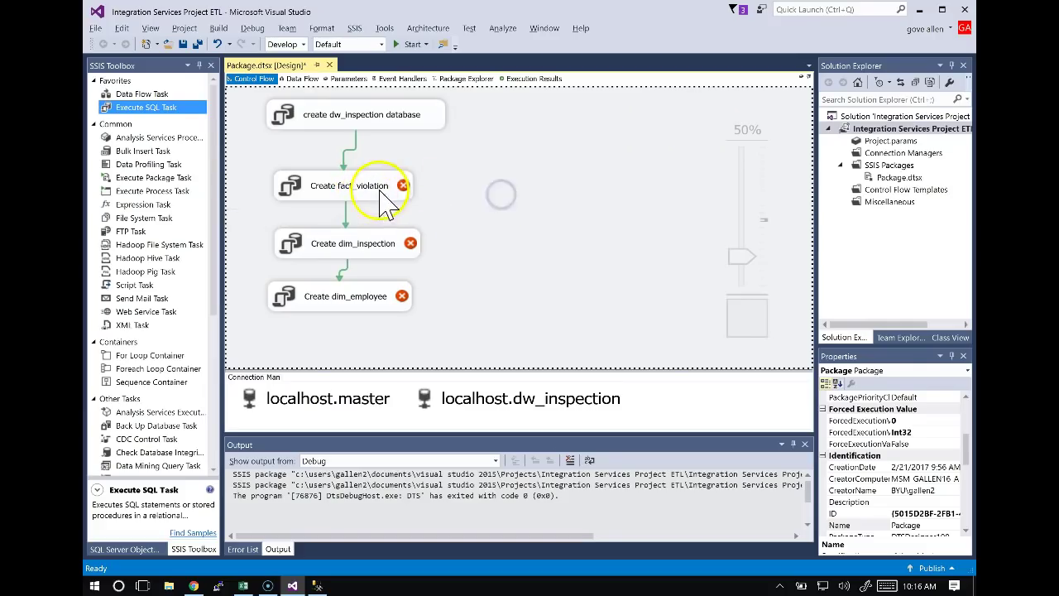
Duplicate the Create fact_violation task and place the copy beside the task chain.
left_click(380, 194)
key("ctrl+v")
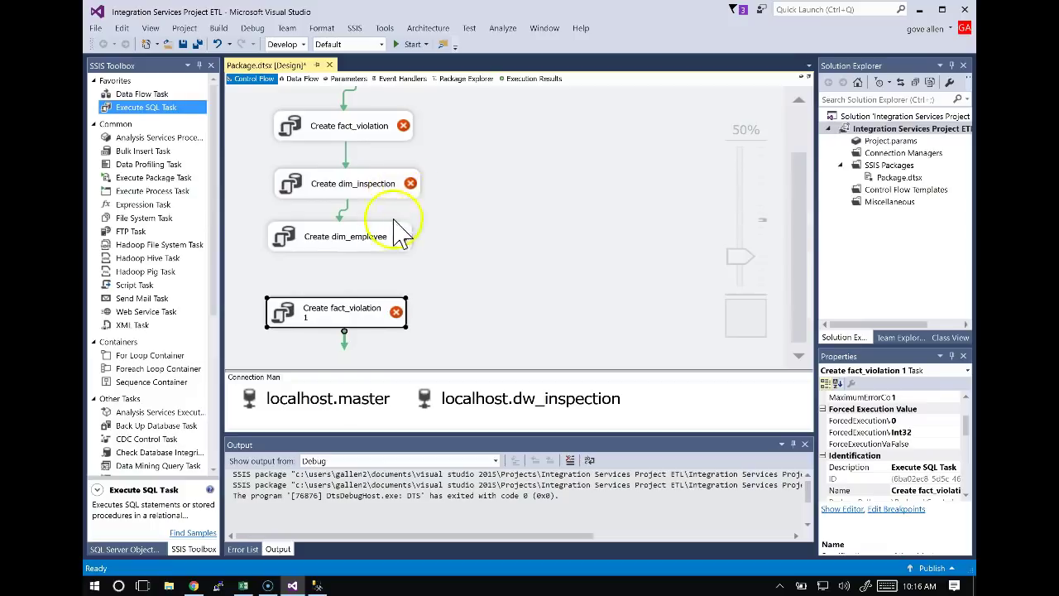
left_click_drag(357, 300, 417, 295)
left_click_drag(368, 328, 549, 174)
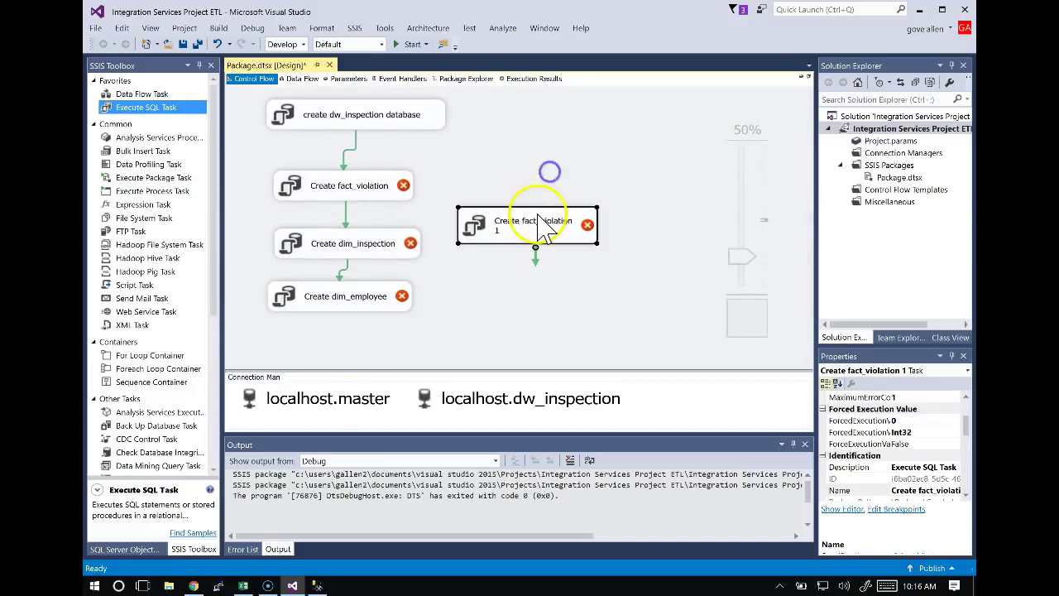
Rename the copied task to 'Create Date Dimension' using the name from the BuildDW sheet.
key("alt+Tab")
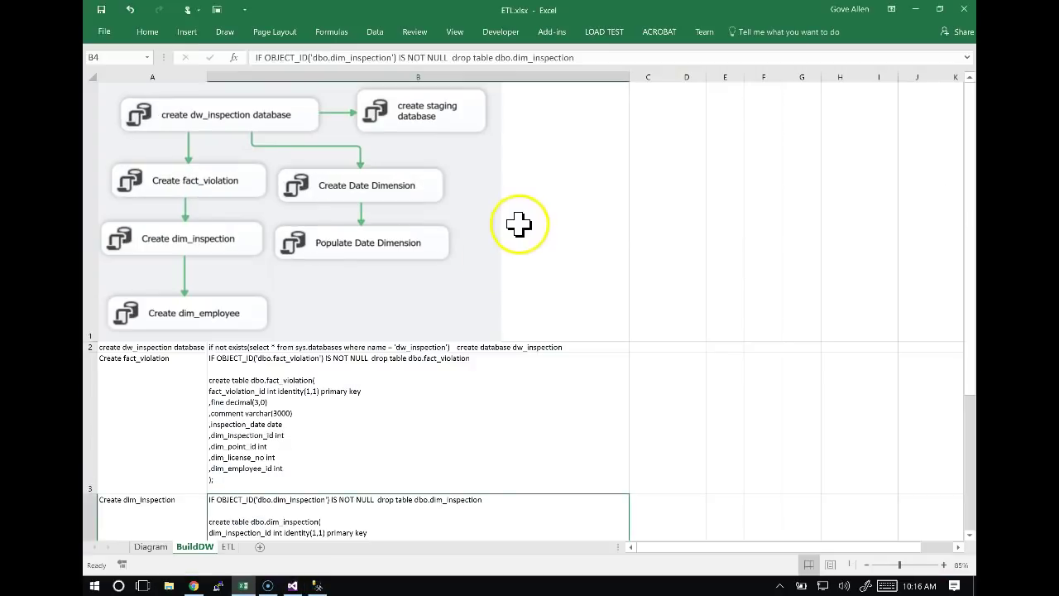
left_click(190, 430)
scroll(191, 428, "down", 2)
scroll(190, 428, "down", 3)
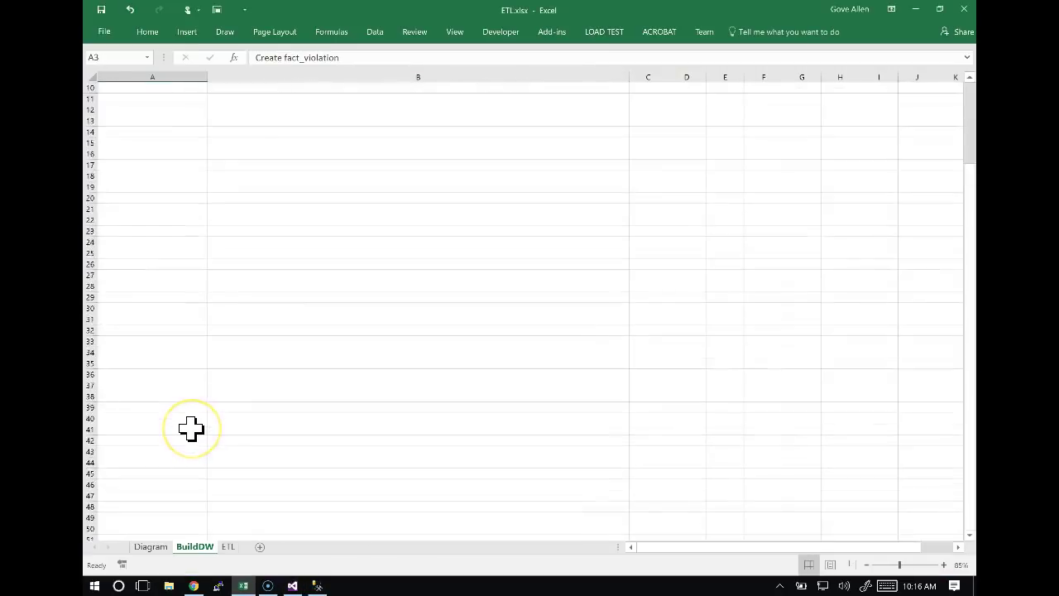
scroll(190, 429, "up", 10)
key("Down")
key("Down")
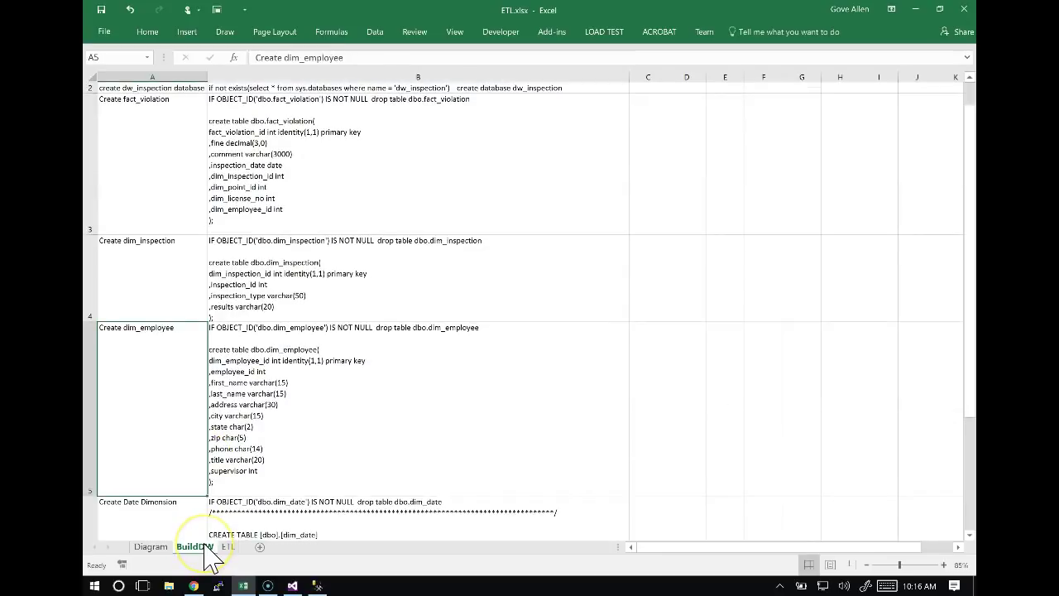
key("Down")
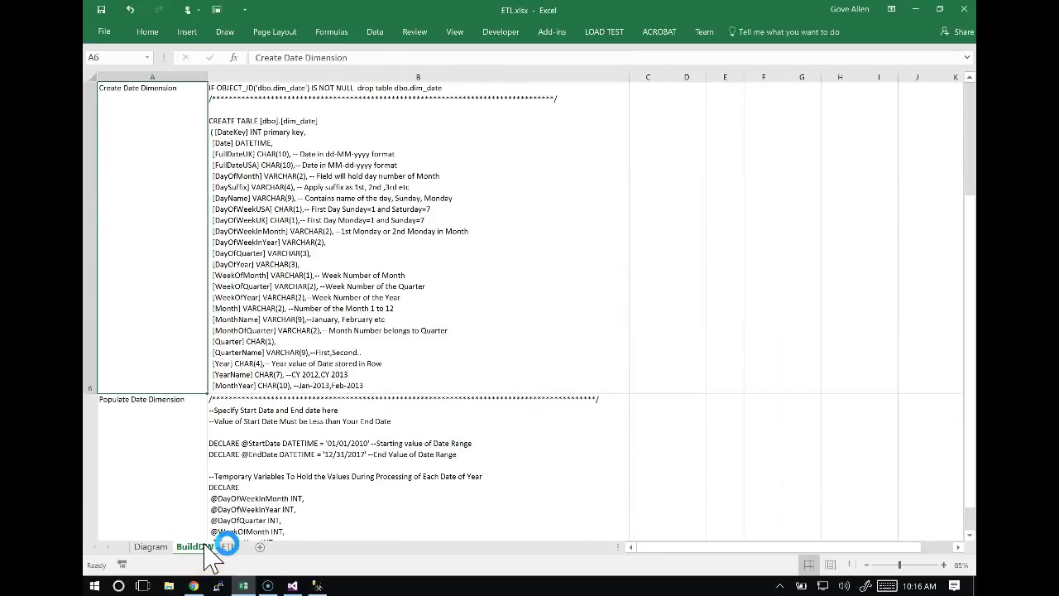
scroll(218, 307, "up", 5)
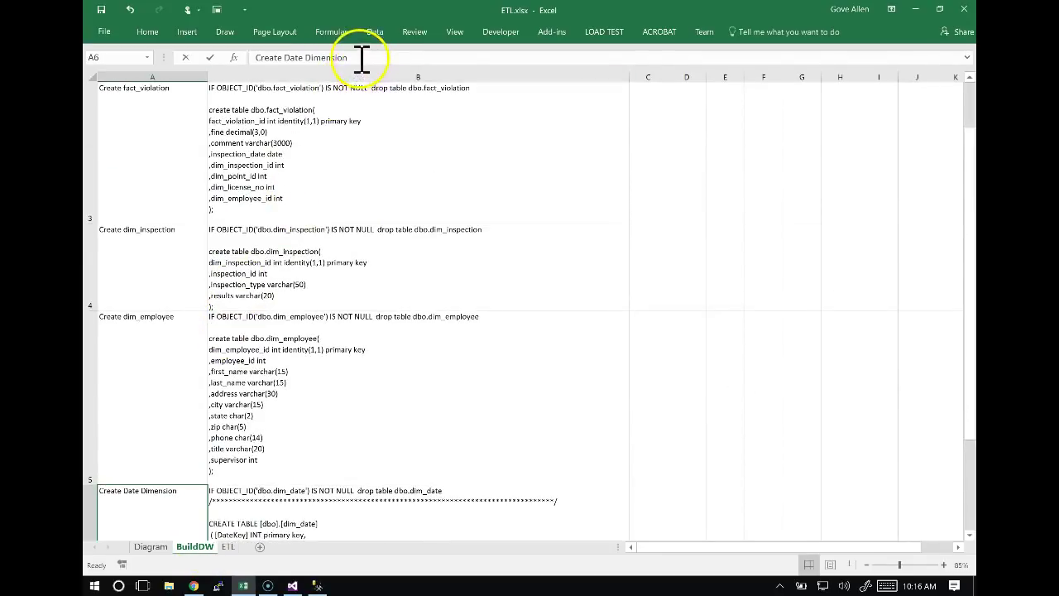
left_click(361, 57)
key("alt+Tab")
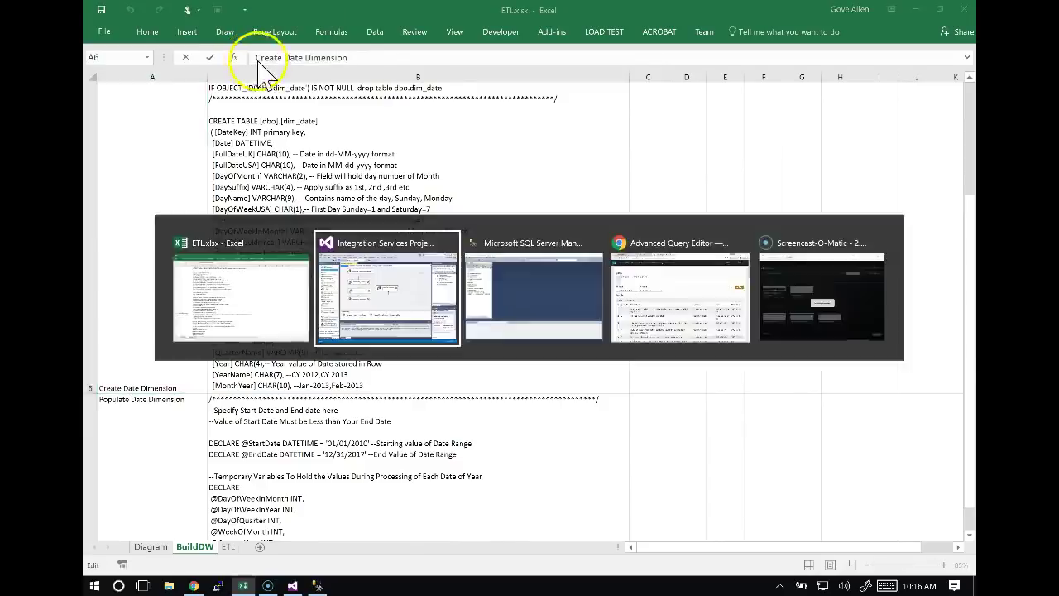
left_click(521, 228)
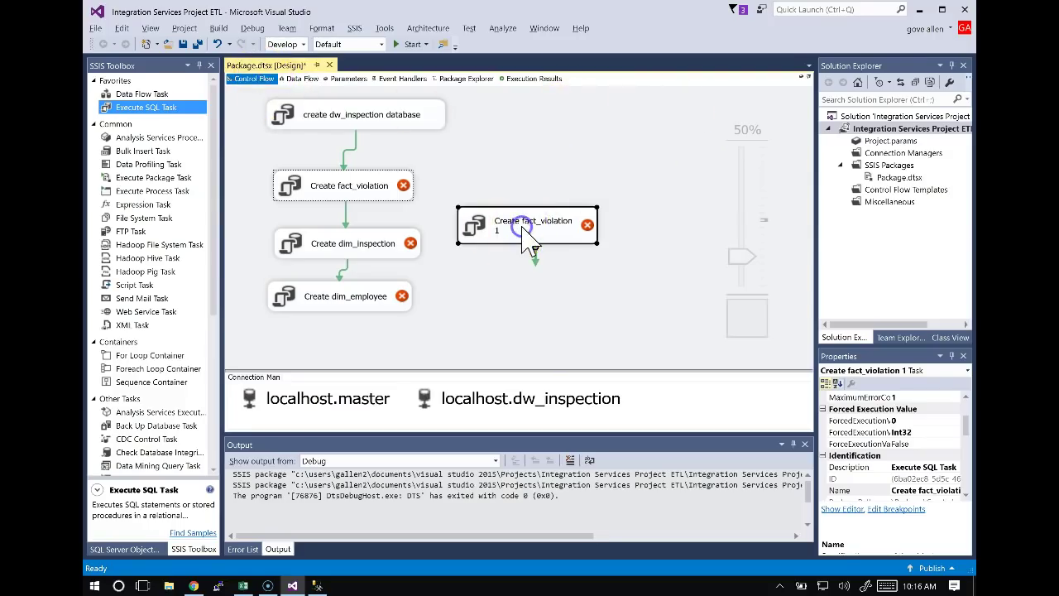
type("Create Date Dimension")
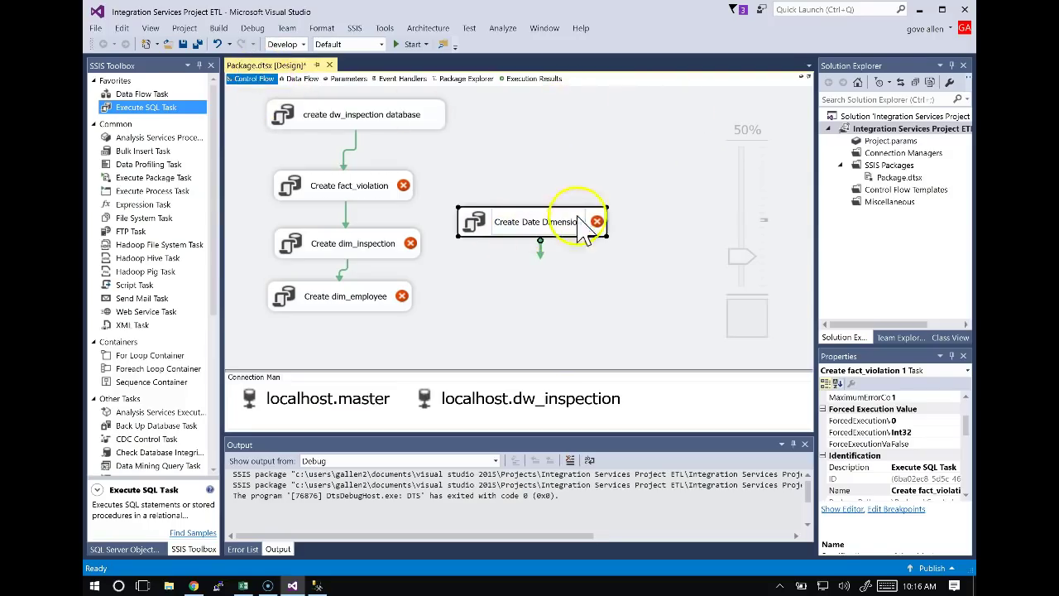
left_click(578, 182)
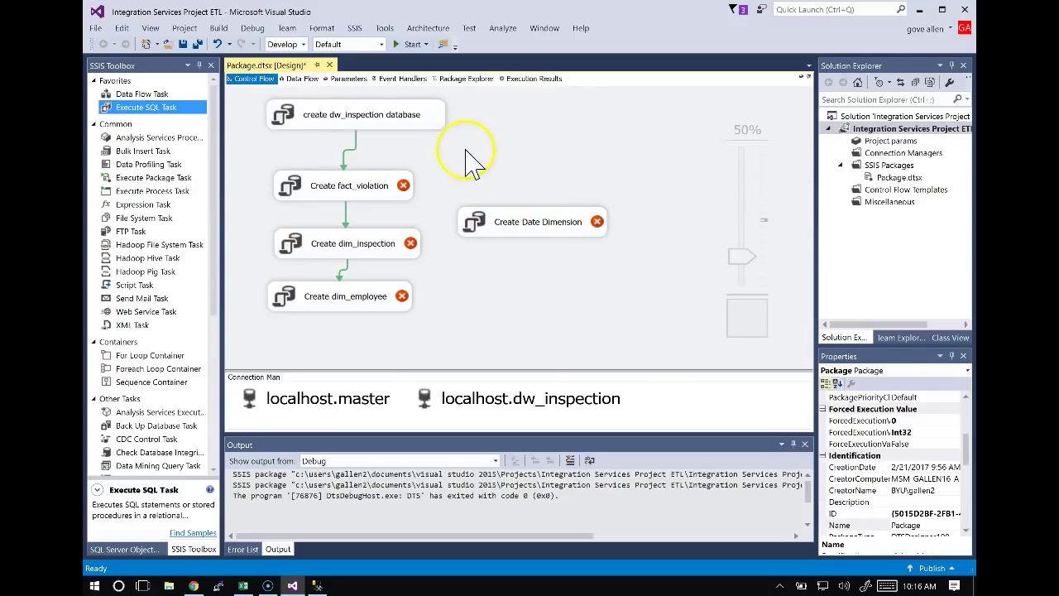
Link create dw_inspection database to Create Date Dimension and copy the date dimension SQL from B6.
left_click(424, 116)
left_click_drag(379, 143, 544, 211)
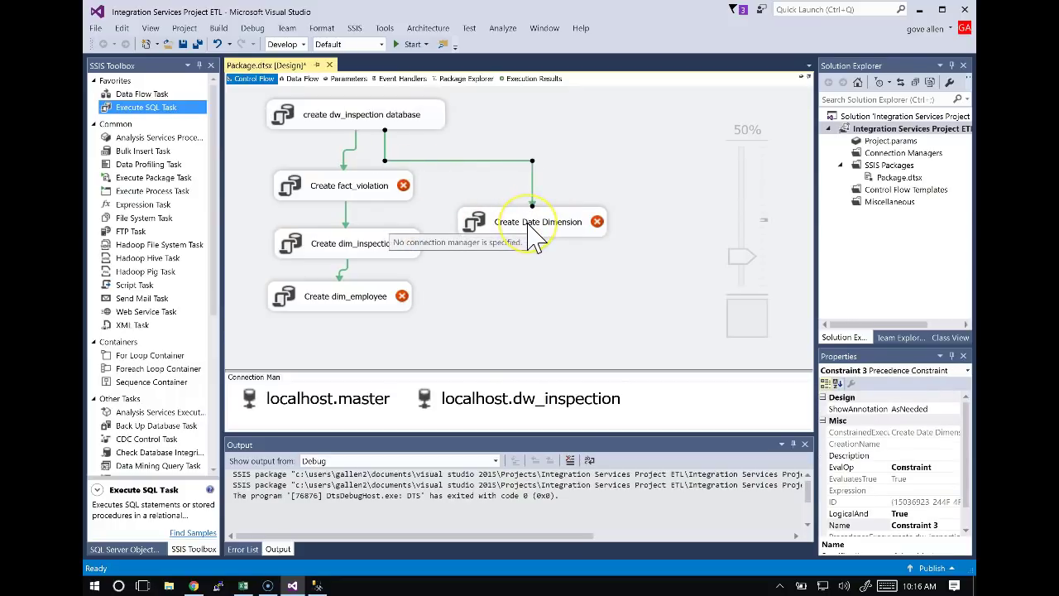
key("alt+Tab")
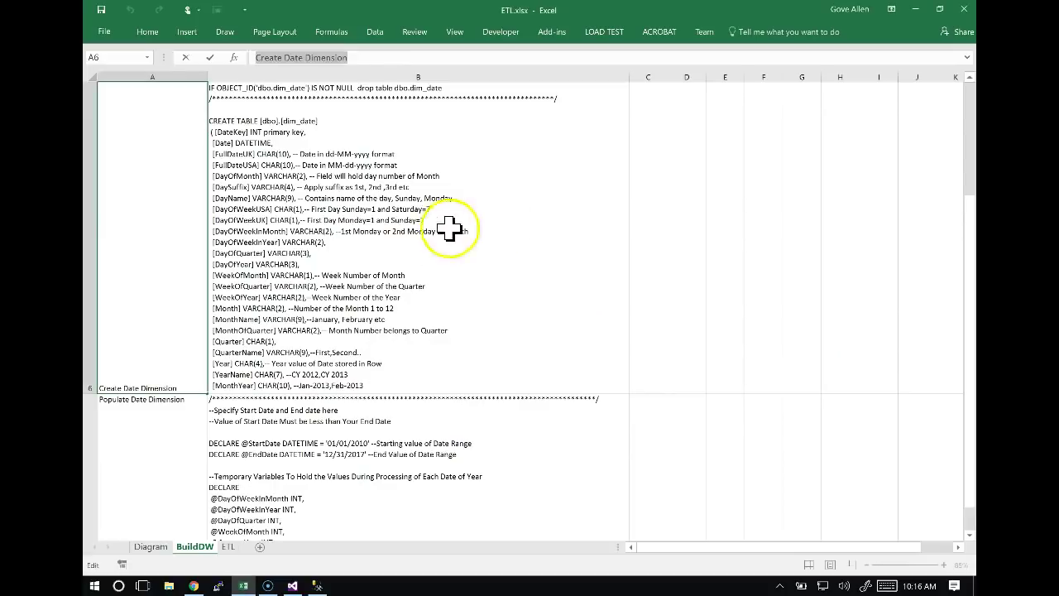
key("ctrl+c")
key("alt+Tab")
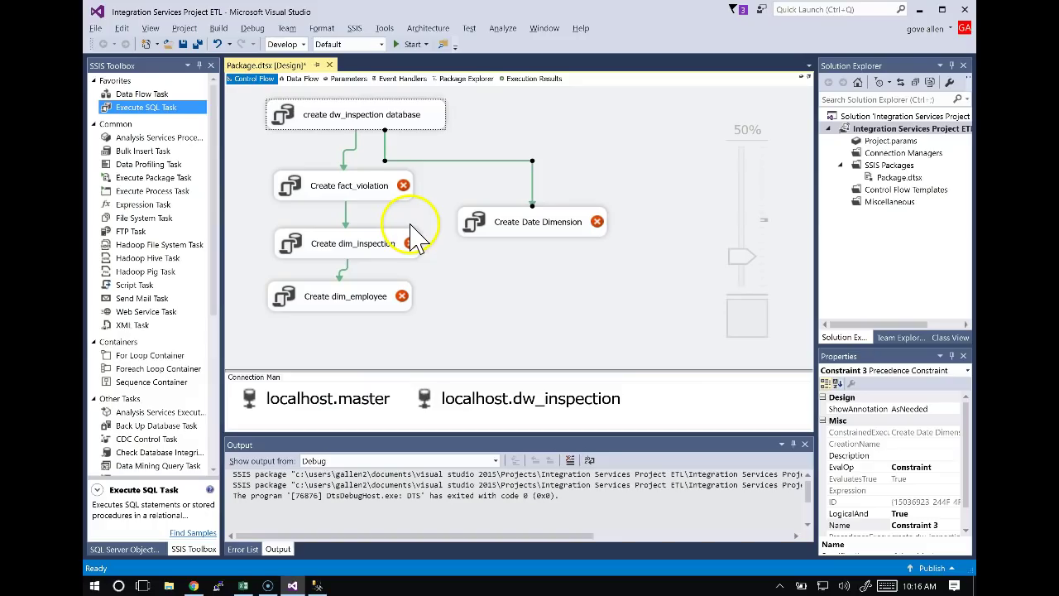
Paste the date dimension SQL script into Create Date Dimension's SQLStatement query box.
double_click(513, 228)
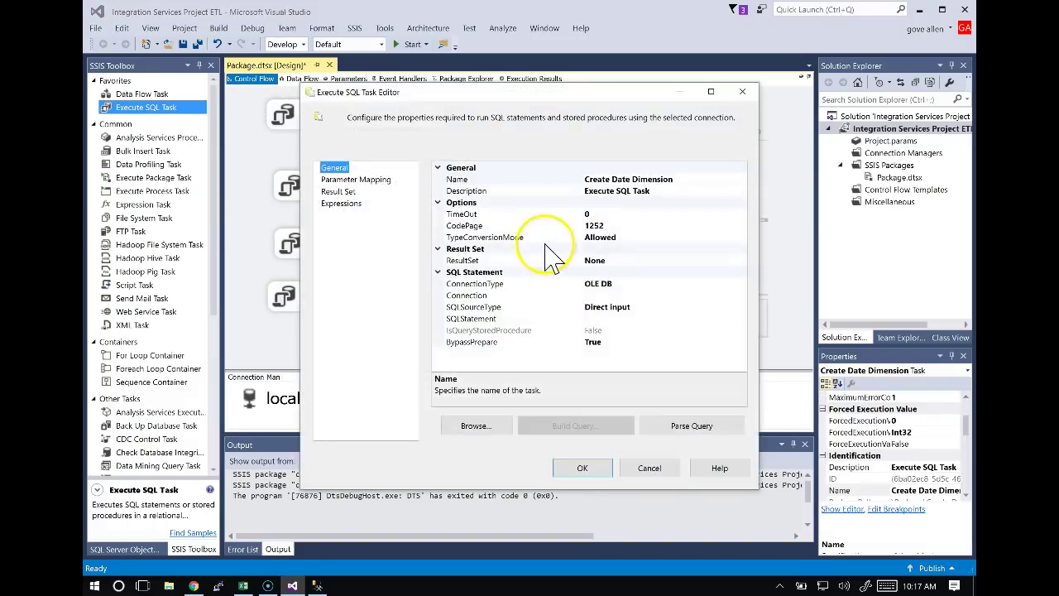
left_click(612, 331)
left_click(619, 320)
left_click(739, 319)
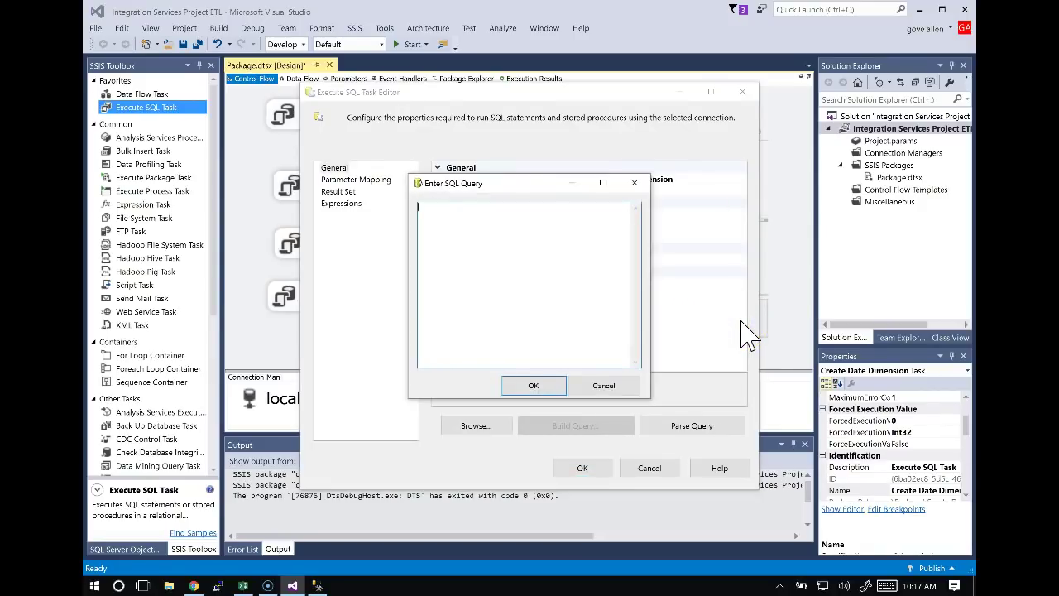
key("ctrl+v")
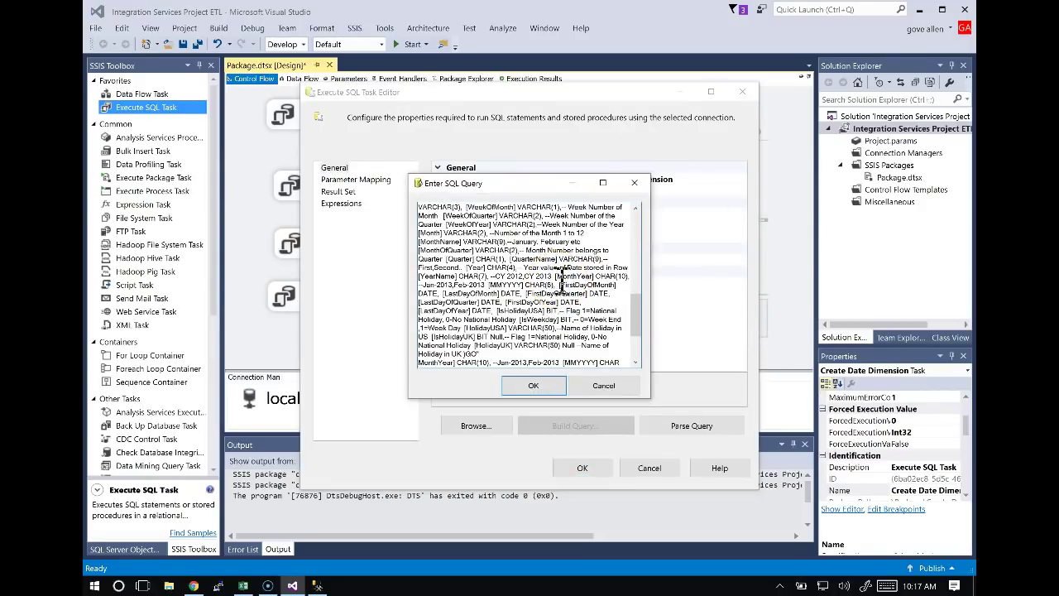
key("ctrl+a")
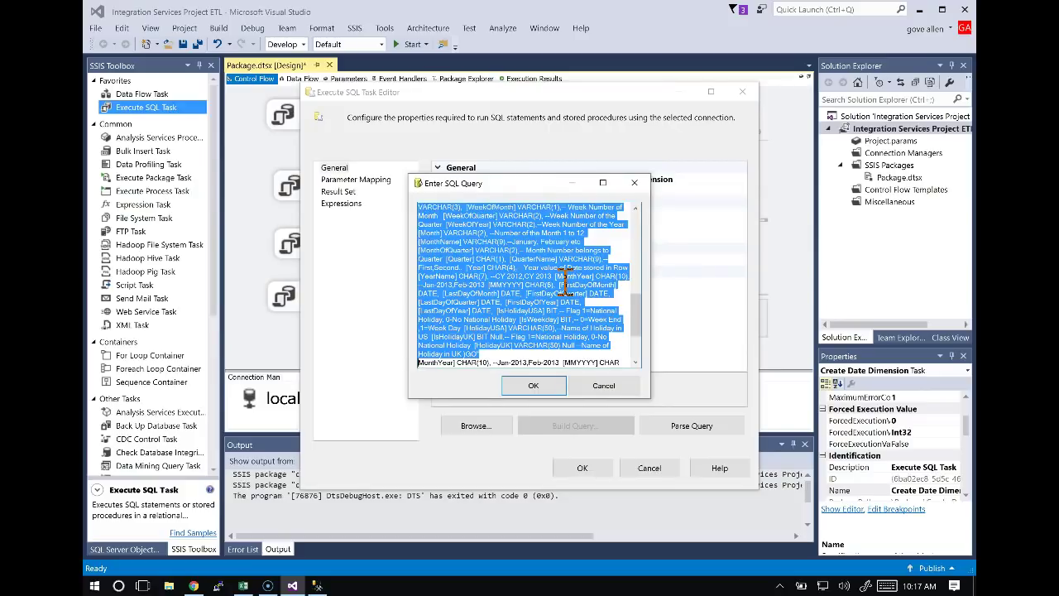
left_click(568, 282)
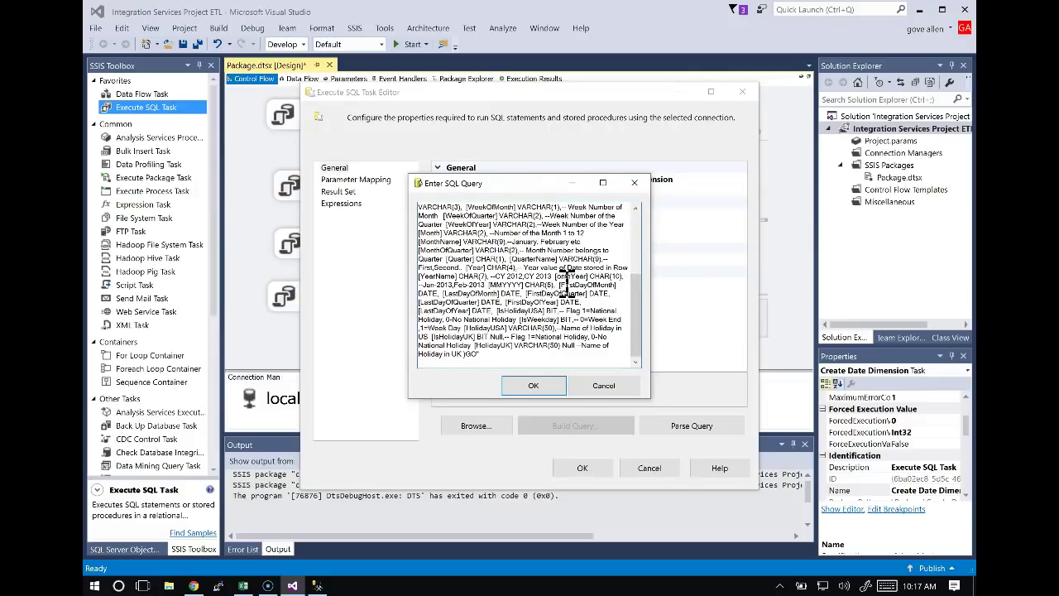
key("ctrl+a")
key("Delete")
key("ctrl+v")
key("ctrl+Home")
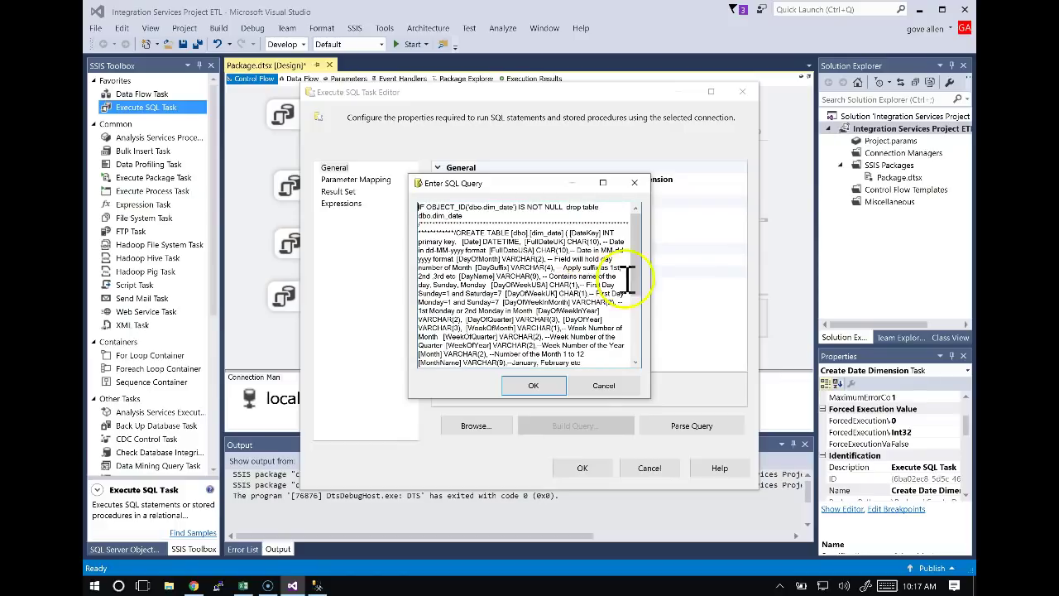
Confirm the query and the task editor, then return to the ETL workbook.
left_click(559, 389)
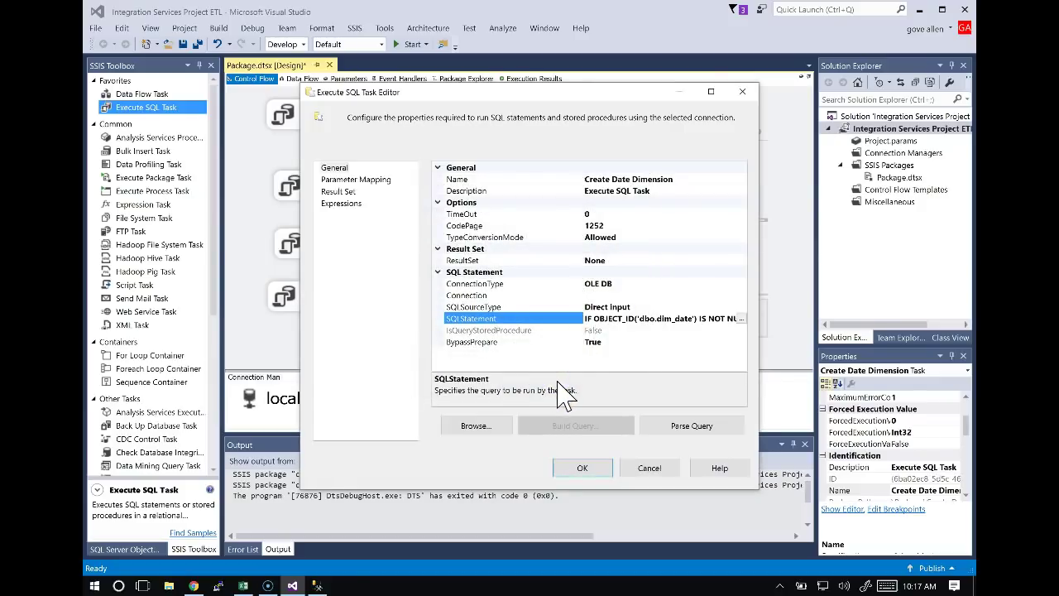
left_click(599, 470)
key("alt+Tab")
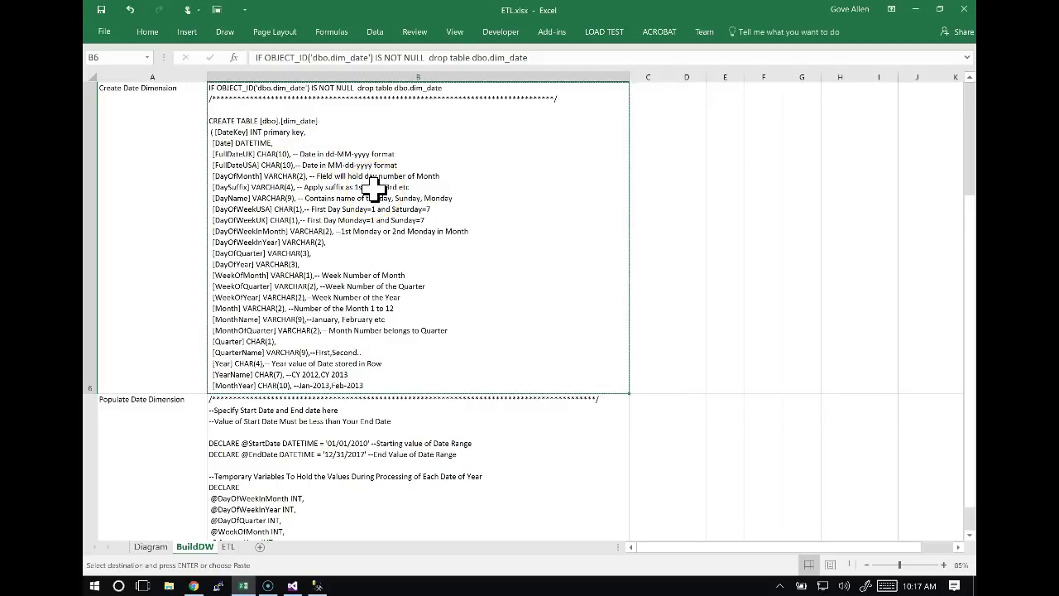
Paste the copied Create Date Dimension SQL into Notepad and inspect its closing GO.
left_click(584, 58)
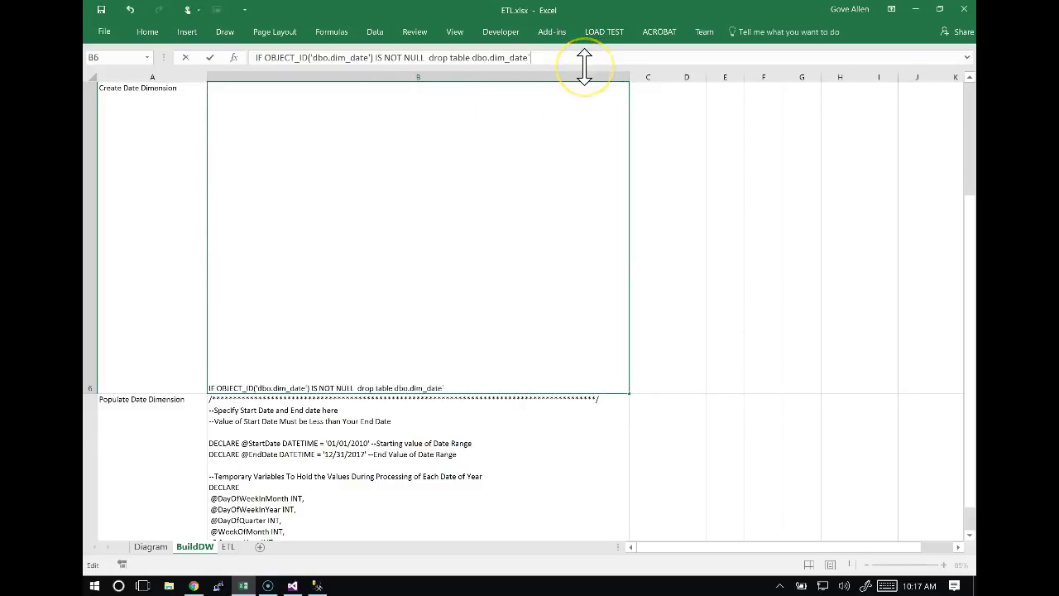
key("Escape")
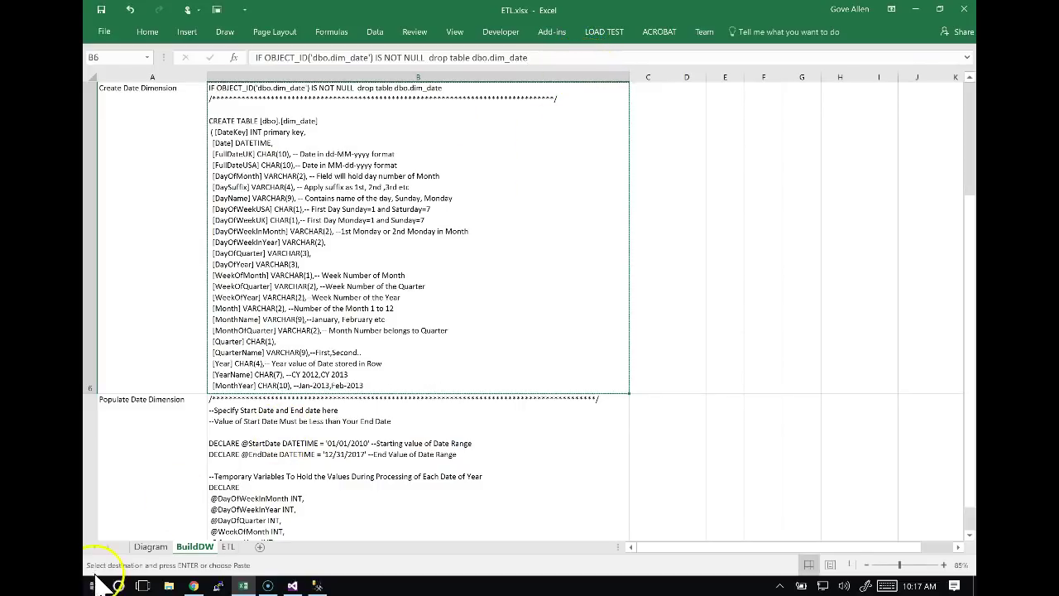
left_click(95, 585)
type("notgeapd")
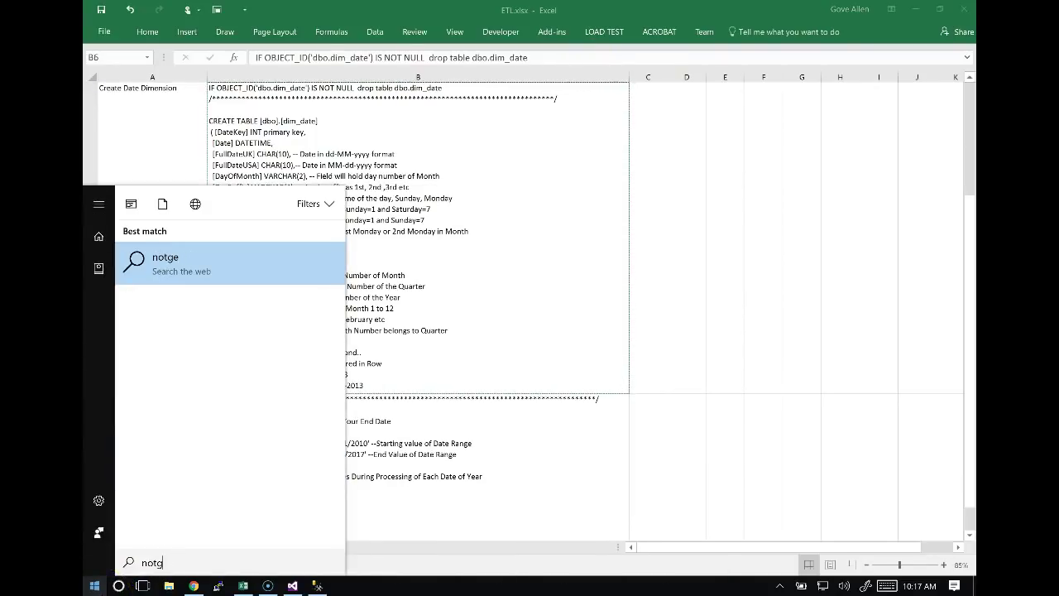
key("BackSpace")
type("epad")
key("Return")
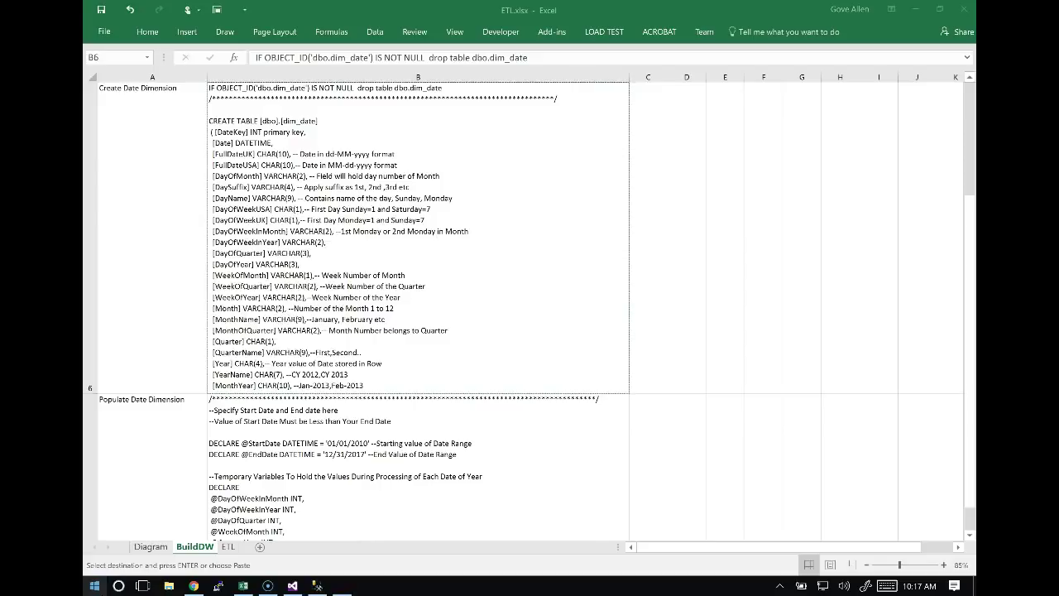
key("ctrl+v")
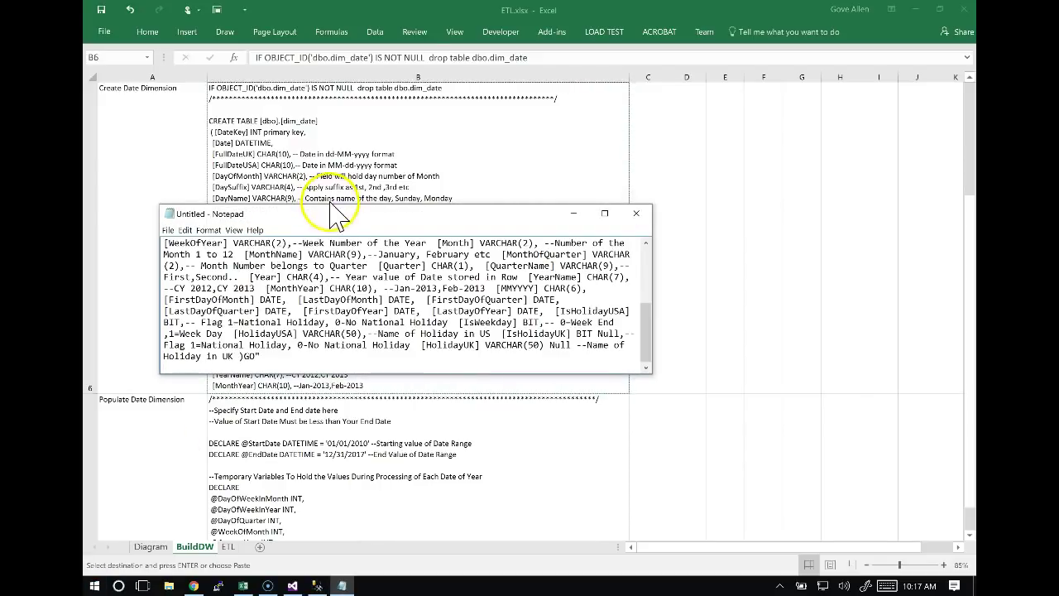
double_click(328, 213)
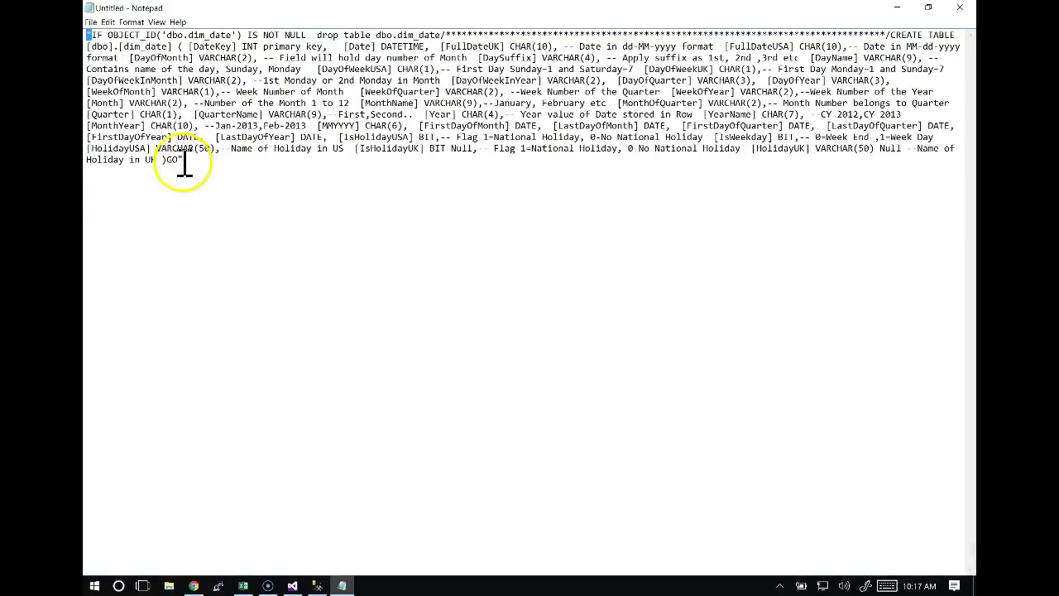
left_click_drag(180, 161, 185, 164)
Expand cell B6's text in Excel to view the full script down to the final GO.
key("alt+Tab")
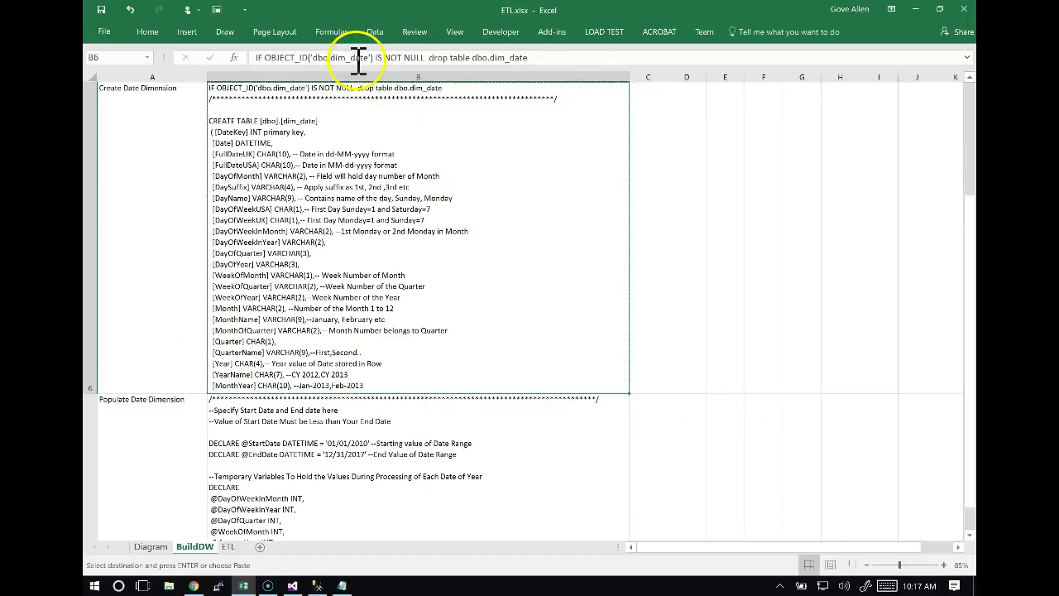
left_click(355, 57)
left_click_drag(255, 58, 400, 174)
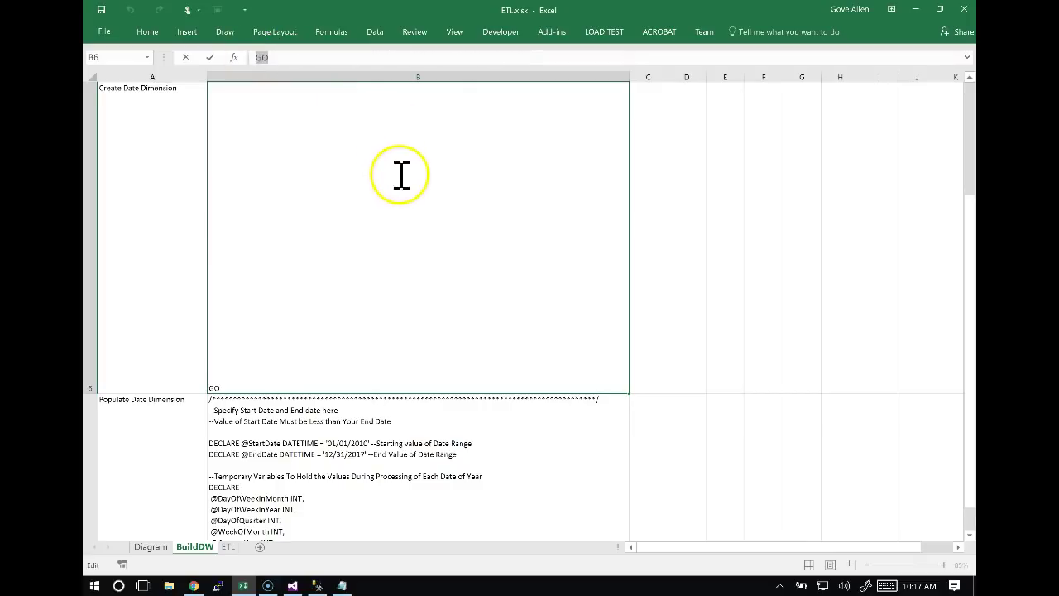
left_click_drag(296, 65, 303, 111)
key("Escape")
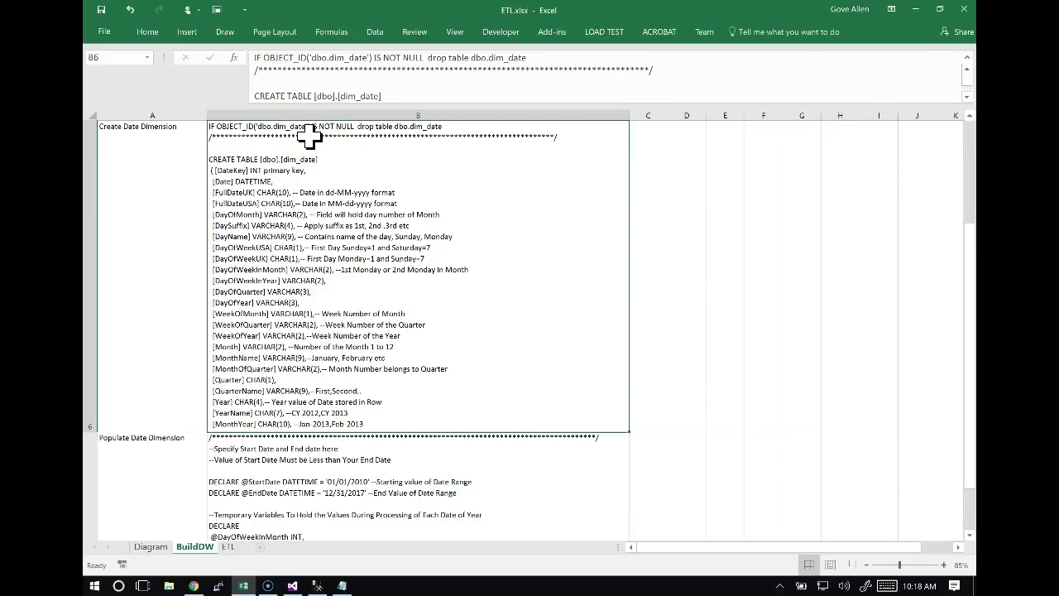
key("alt+Tab")
key("alt+Tab")
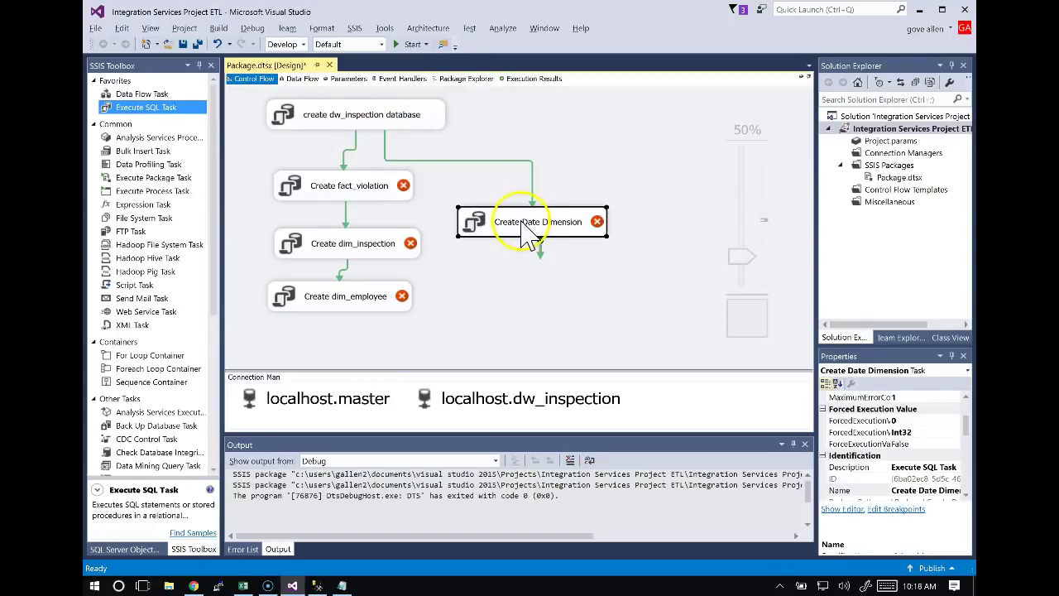
Nudge Create Date Dimension upward and set its connection to localhost.dw_inspection.
left_click_drag(523, 220, 522, 203)
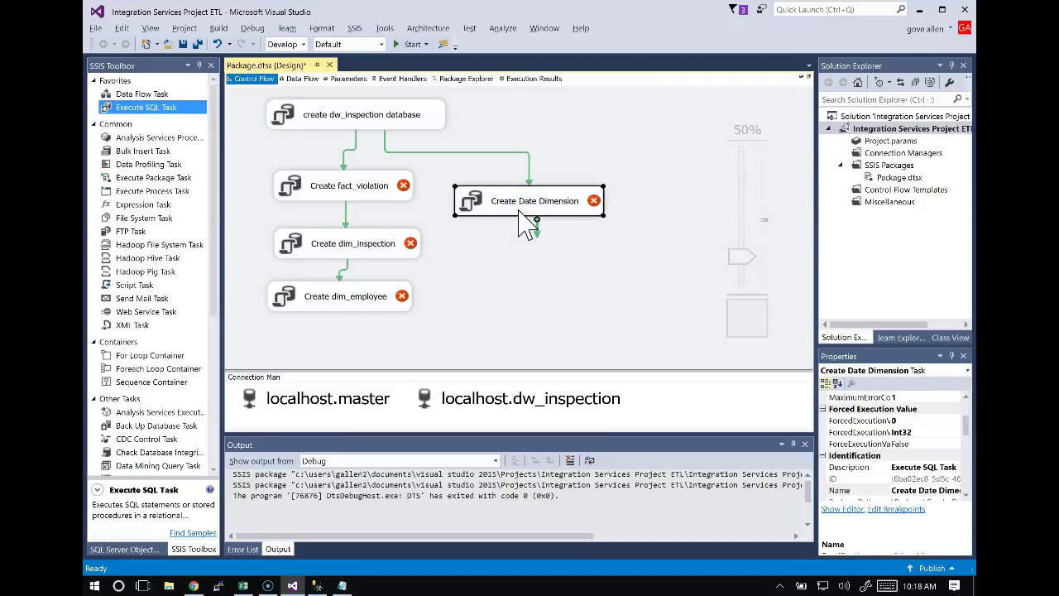
double_click(520, 203)
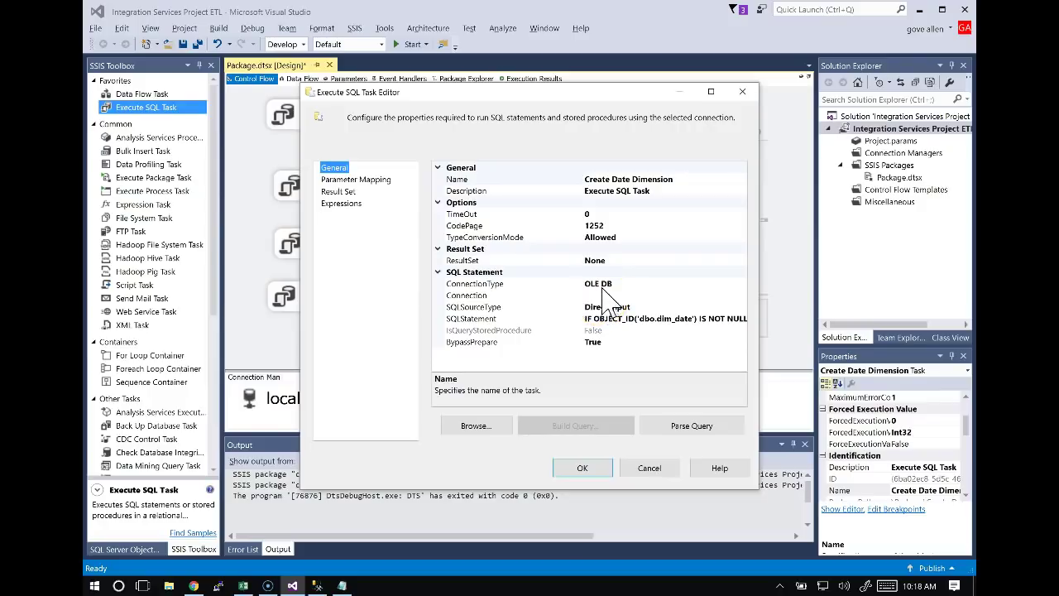
left_click(613, 295)
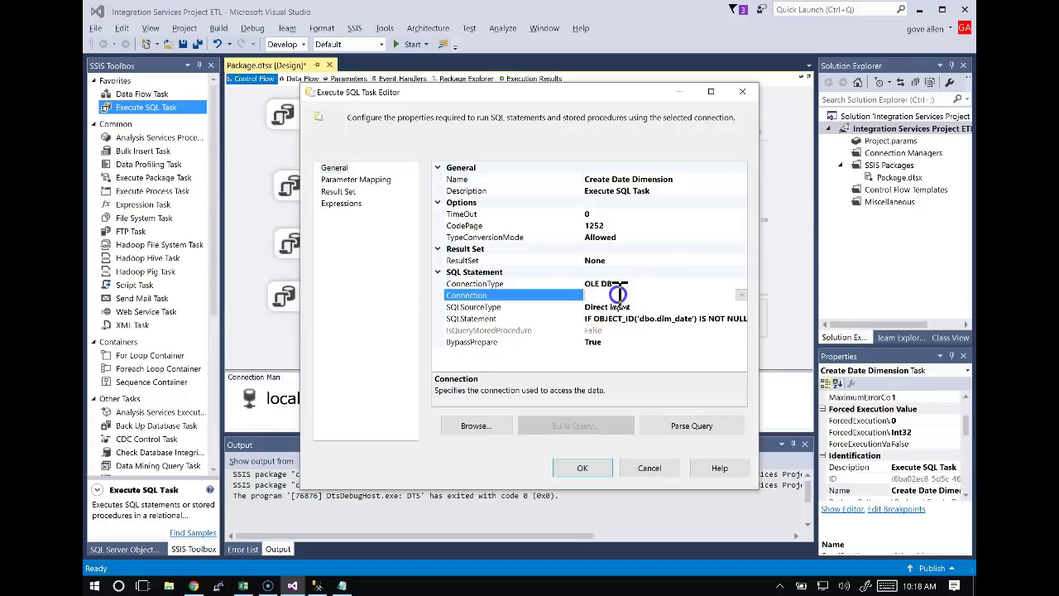
left_click(742, 296)
left_click(627, 318)
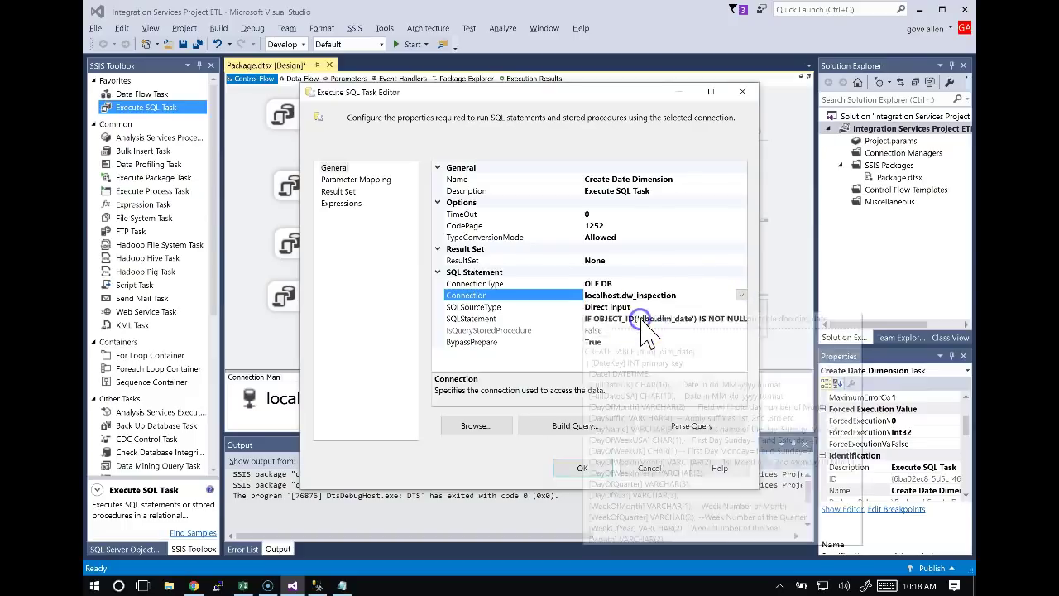
left_click(584, 468)
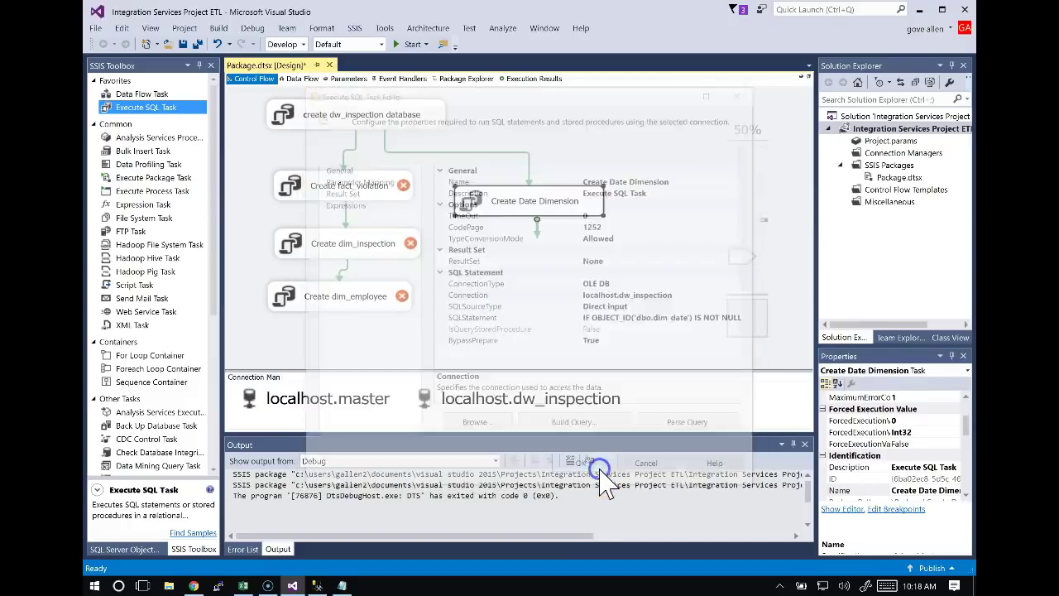
left_click(376, 185)
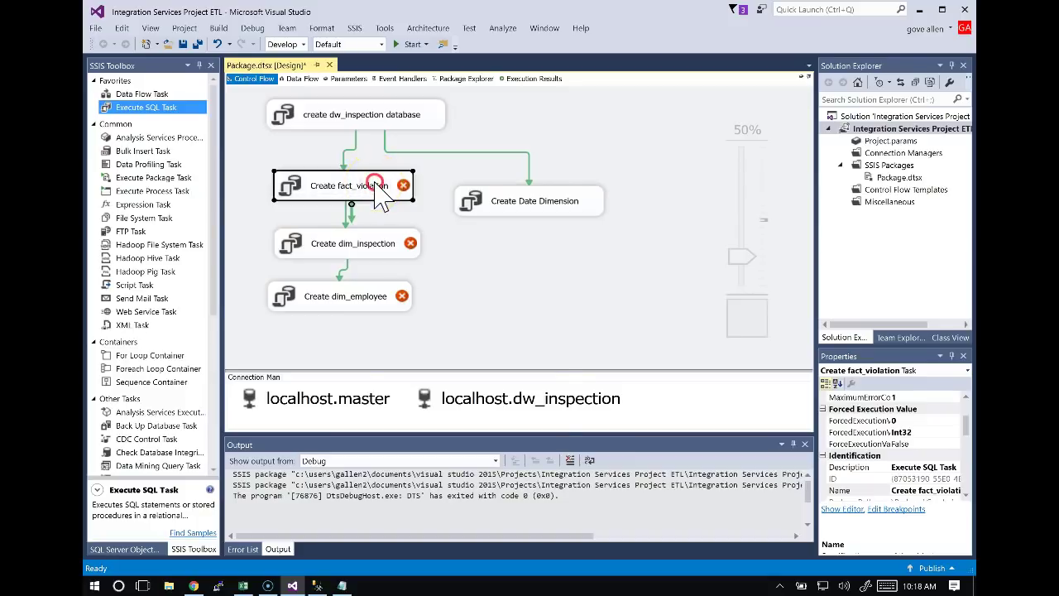
Choose localhost.dw_inspection as the Create fact_violation task's connection via Edit.
right_click(394, 174)
left_click(403, 192)
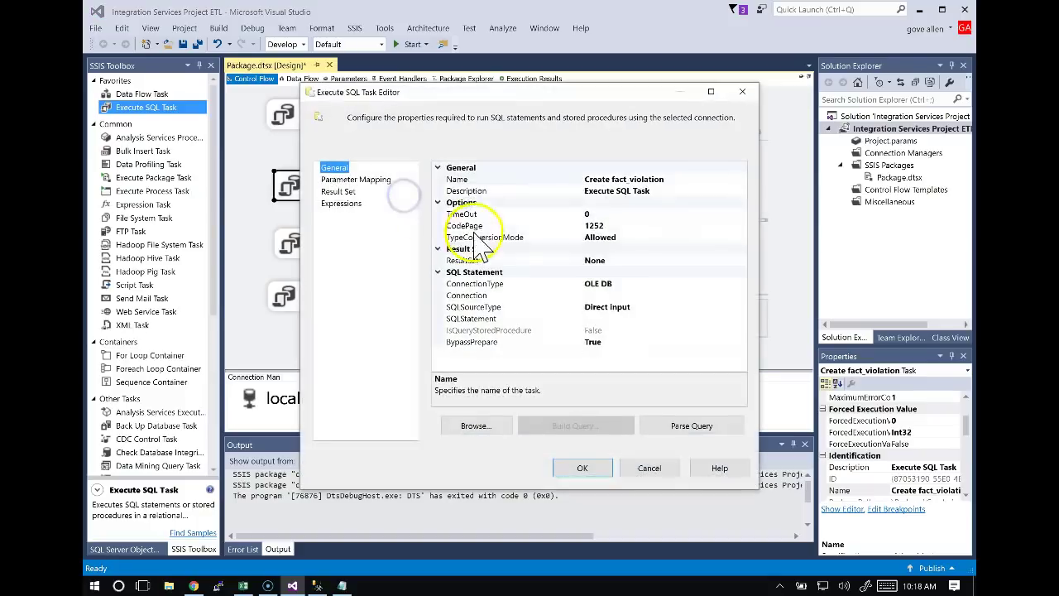
left_click(607, 295)
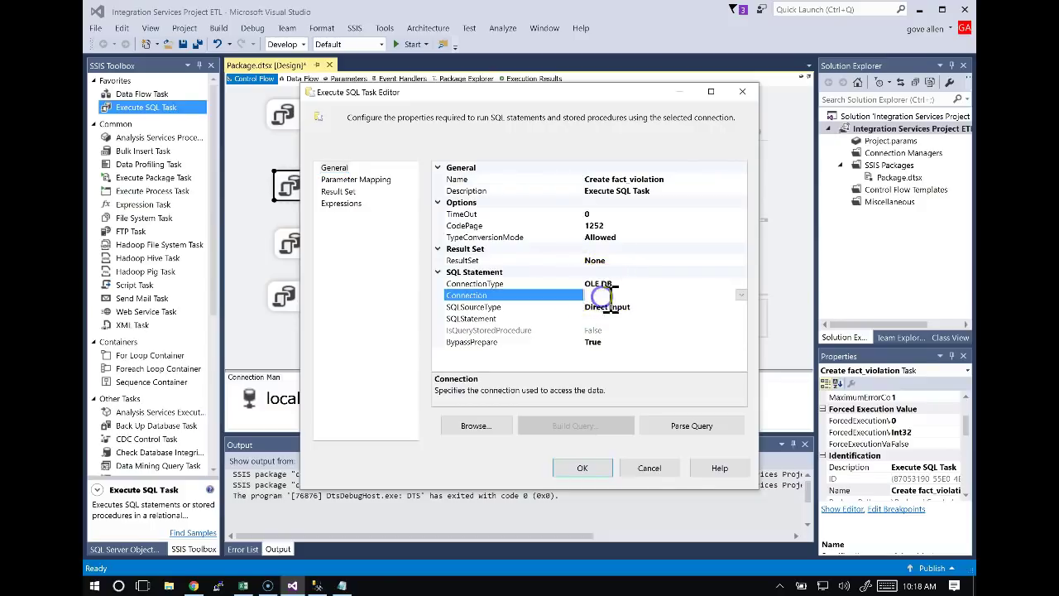
left_click(742, 296)
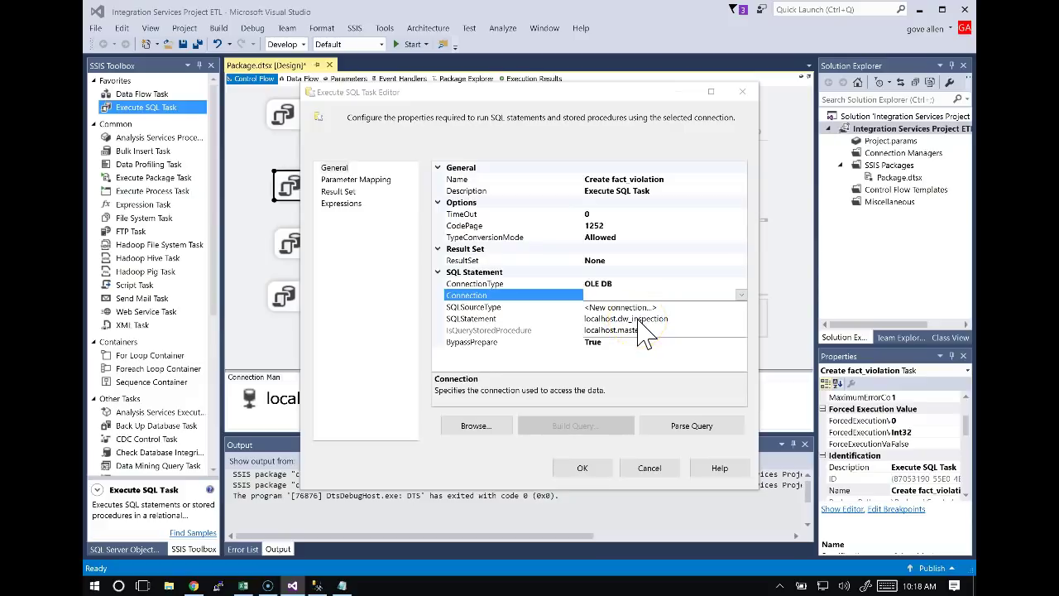
left_click(622, 320)
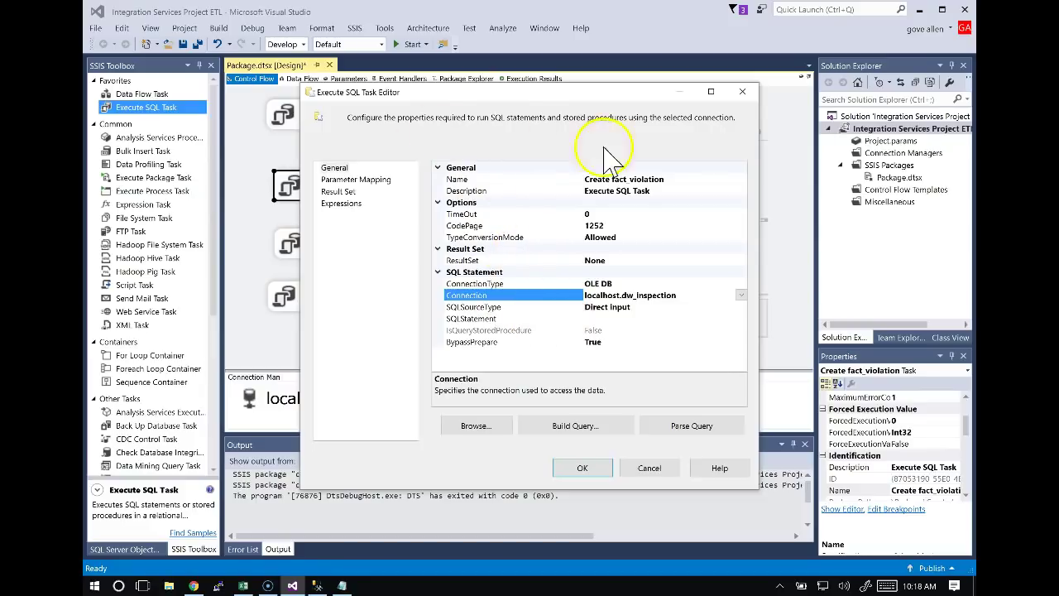
Copy the fact_violation drop-and-create SQL from cell B3 in the BuildDW sheet.
key("alt+Tab")
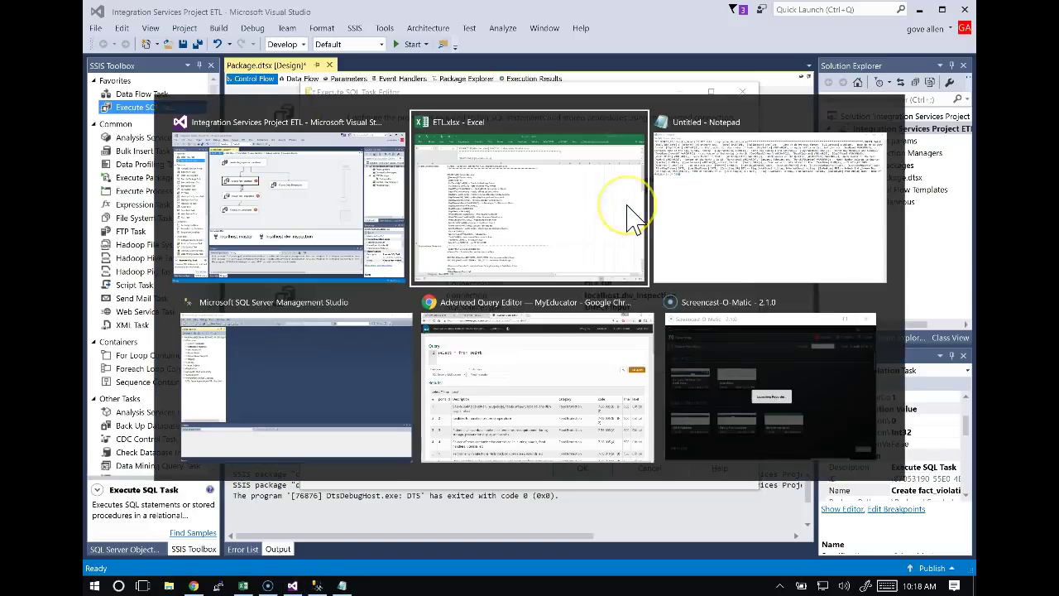
left_click(629, 217)
scroll(560, 256, "up", 3)
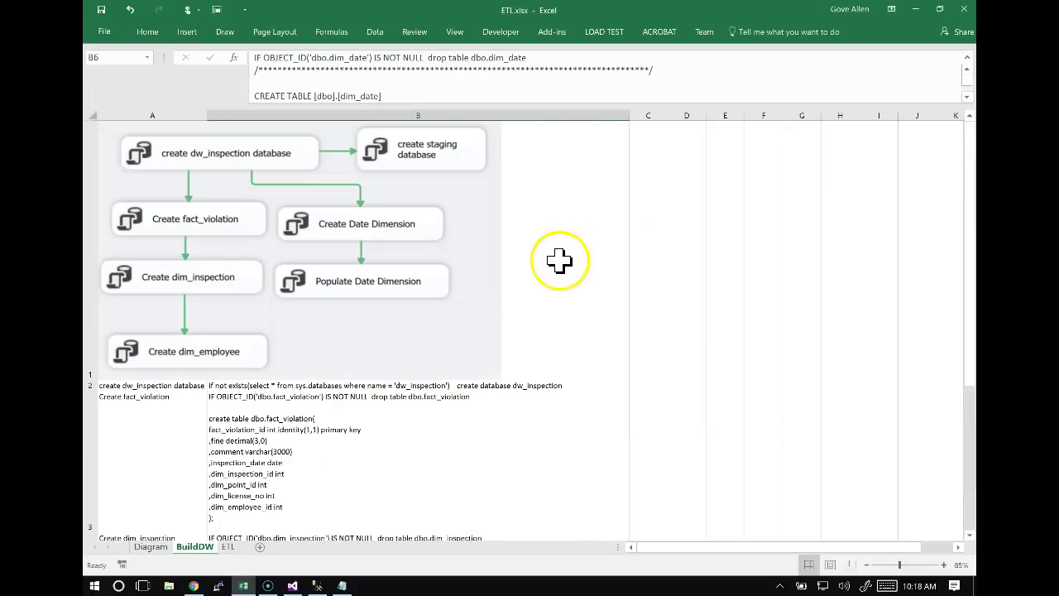
left_click(345, 420)
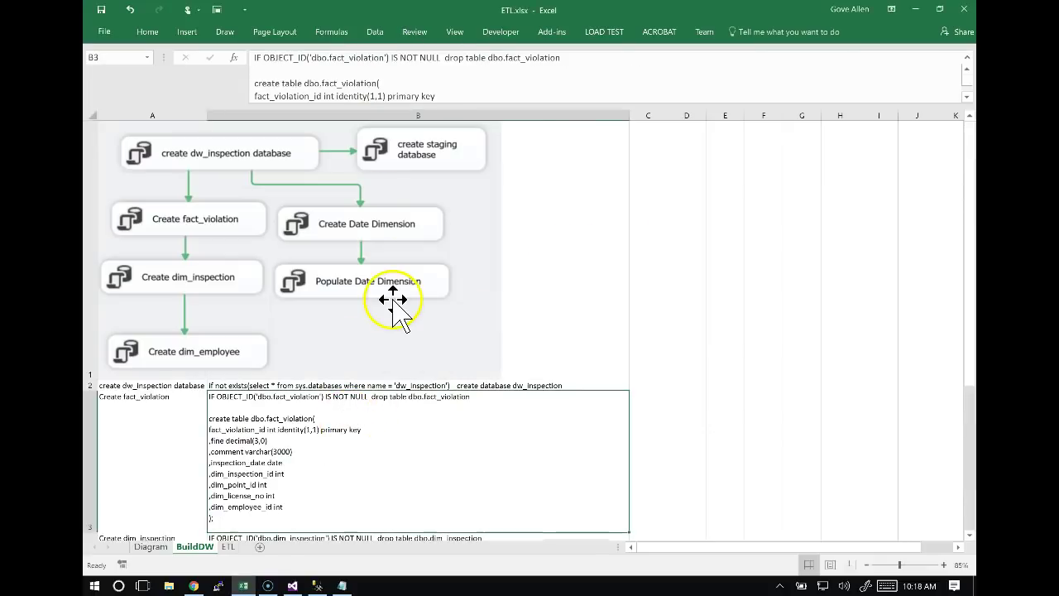
key("ctrl+c")
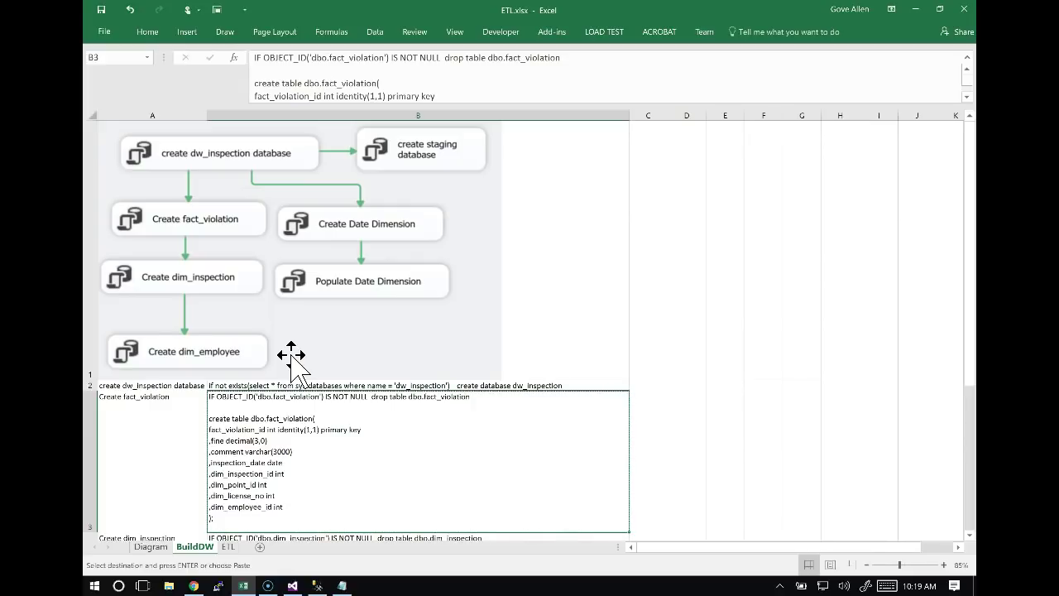
key("alt+Tab")
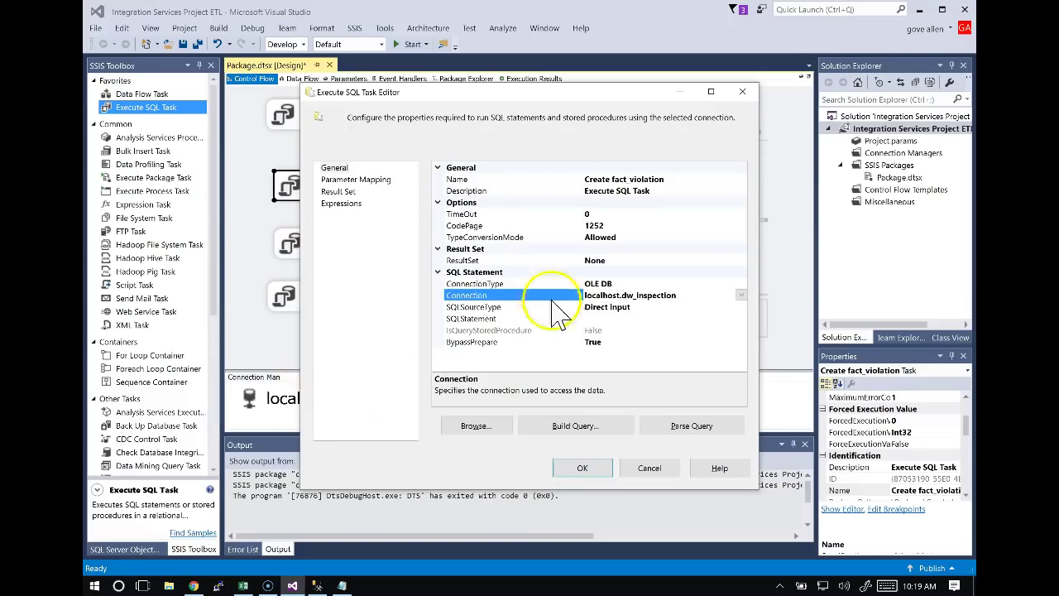
Paste the fact_violation SQL into Create fact_violation's SQLStatement and confirm both dialogs.
left_click(653, 319)
left_click(741, 318)
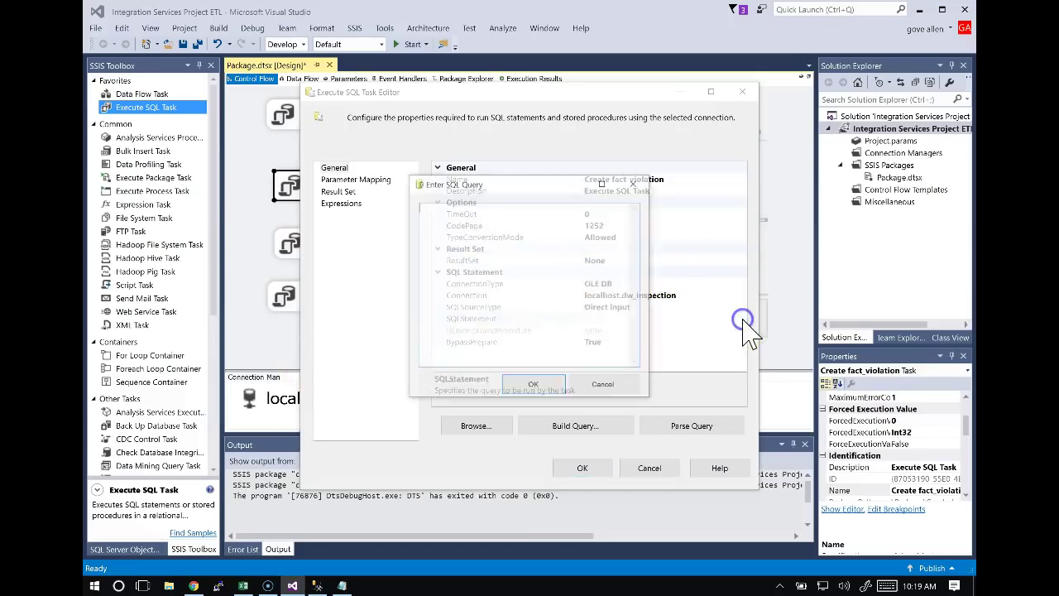
key("ctrl+v")
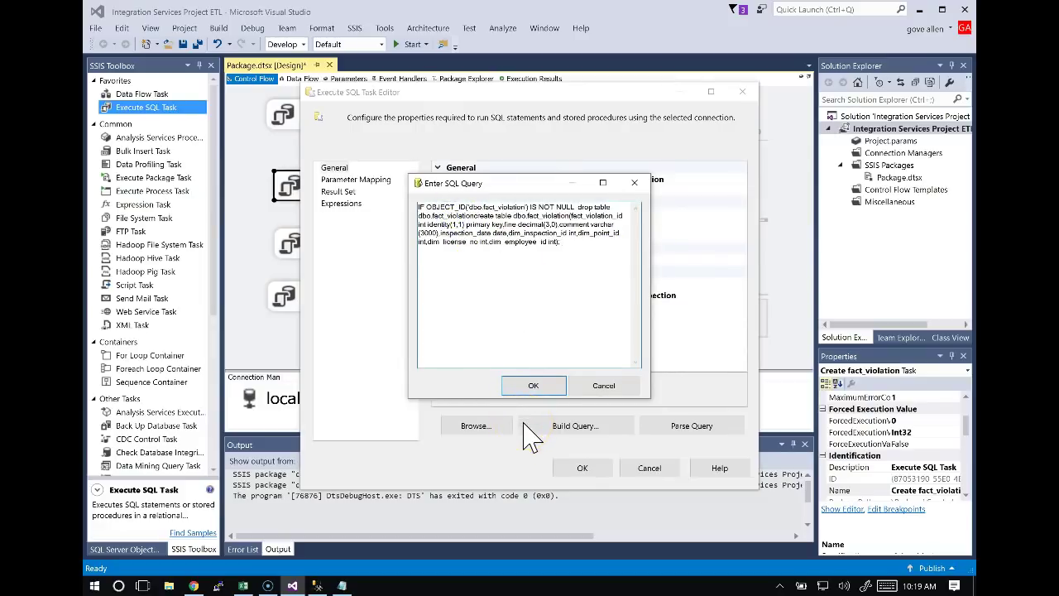
left_click(536, 385)
left_click(581, 467)
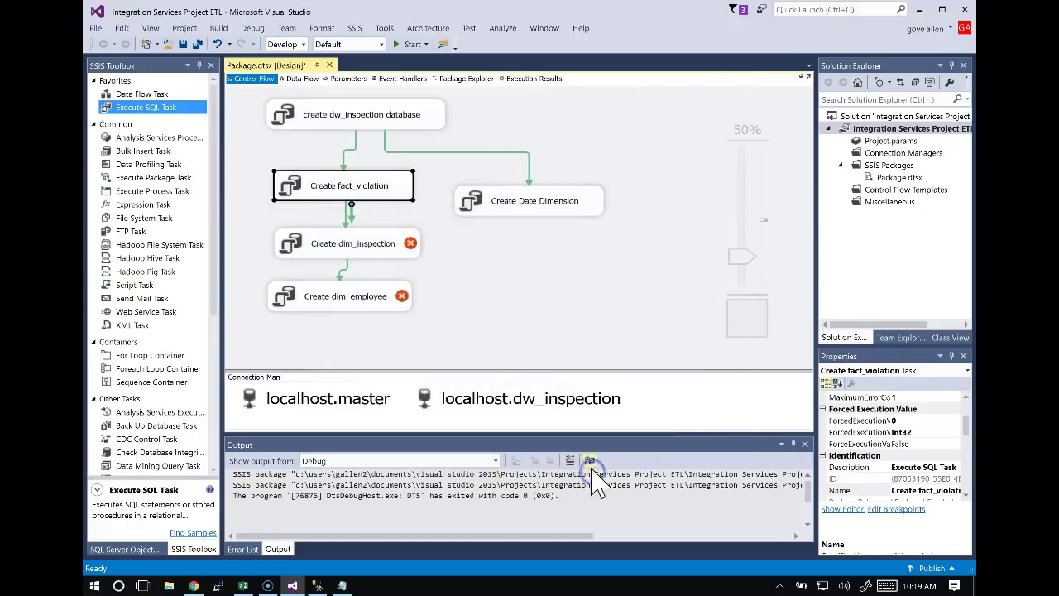
left_click(369, 252)
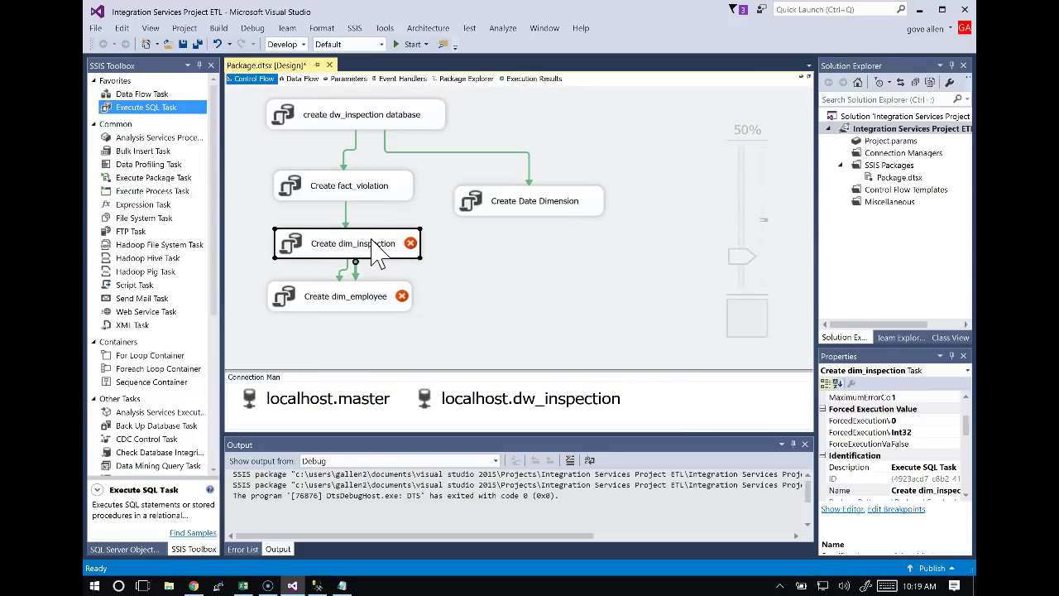
Set the Create dim_inspection task's connection to localhost.dw_inspection.
right_click(376, 253)
left_click(405, 264)
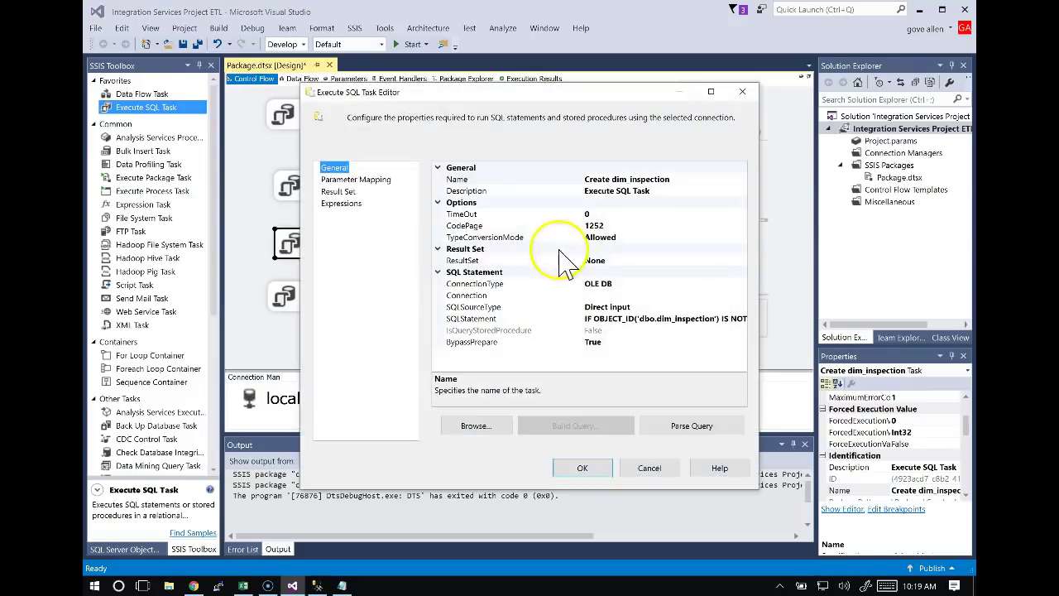
left_click(631, 296)
left_click(742, 296)
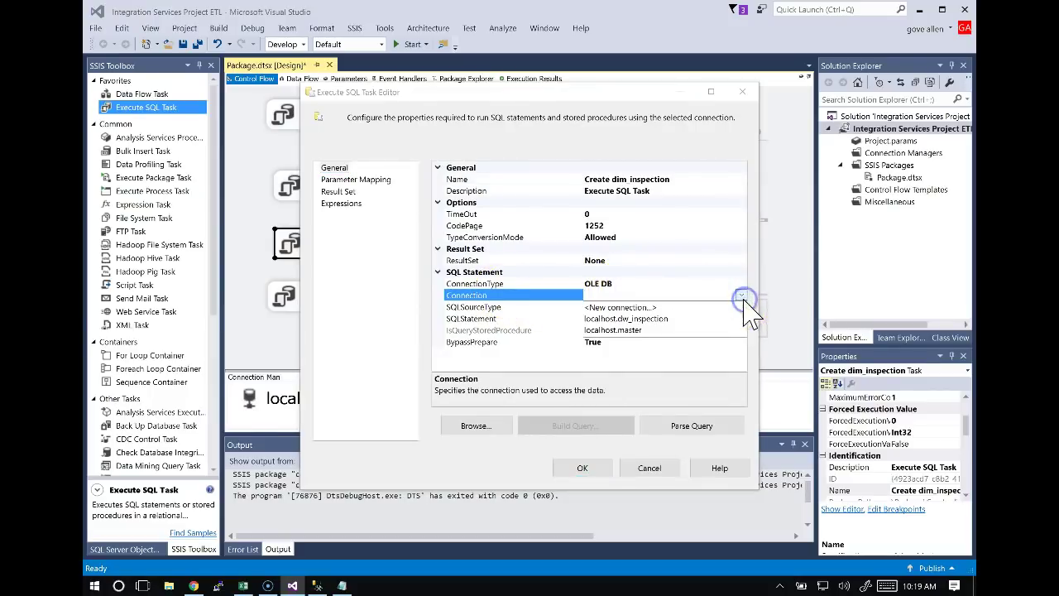
left_click(638, 321)
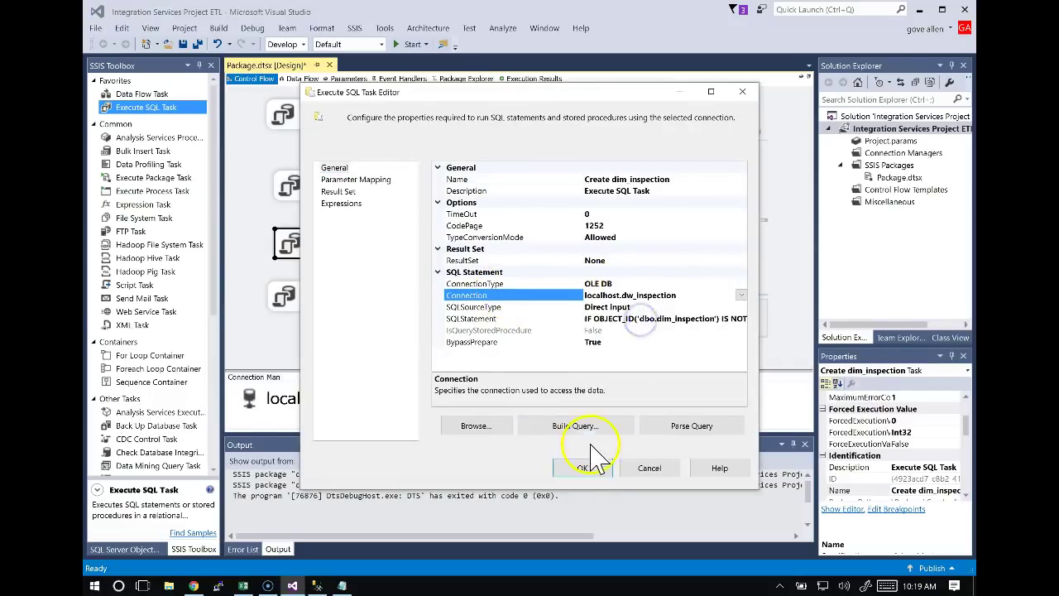
left_click(584, 469)
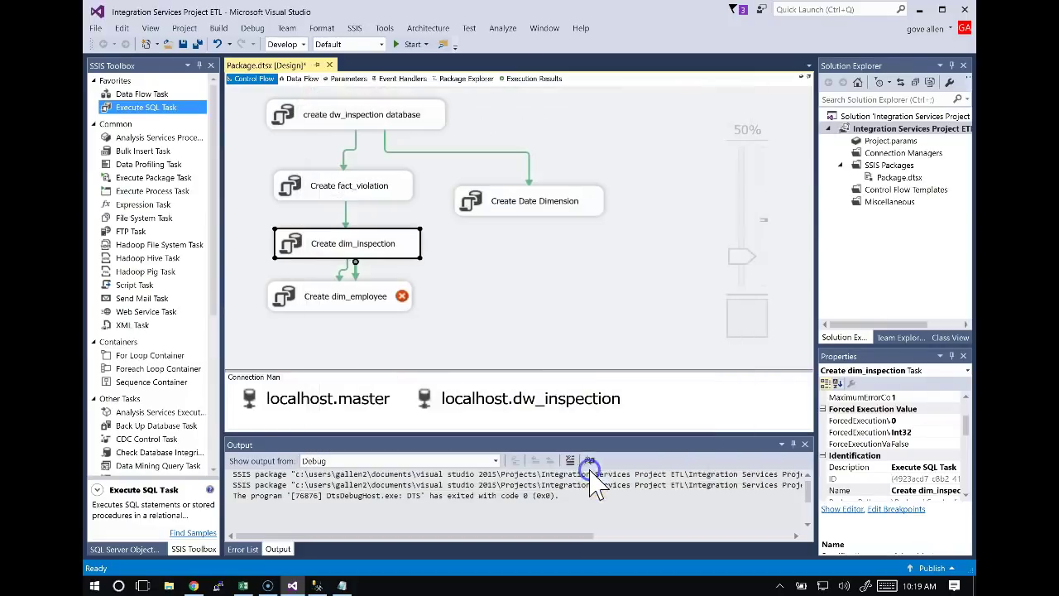
Set the Create dim_employee task's connection to localhost.dw_inspection.
right_click(366, 299)
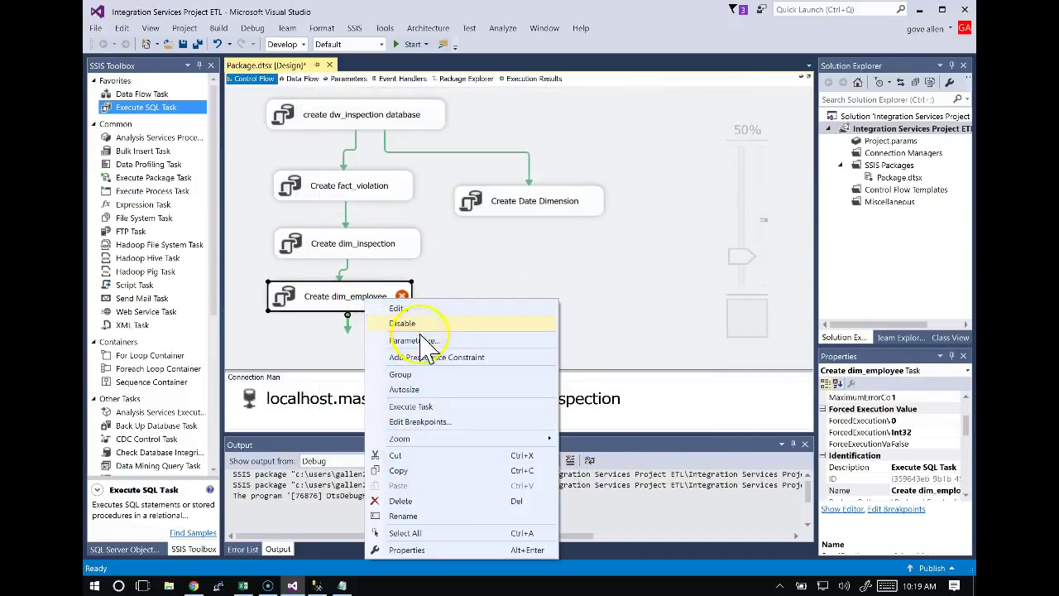
left_click(403, 308)
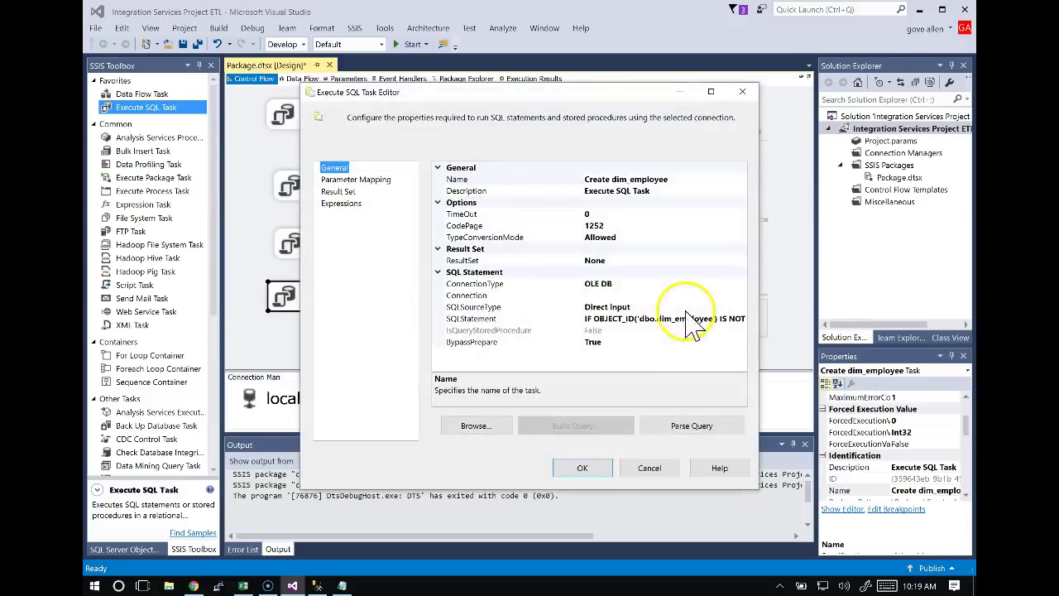
left_click(616, 295)
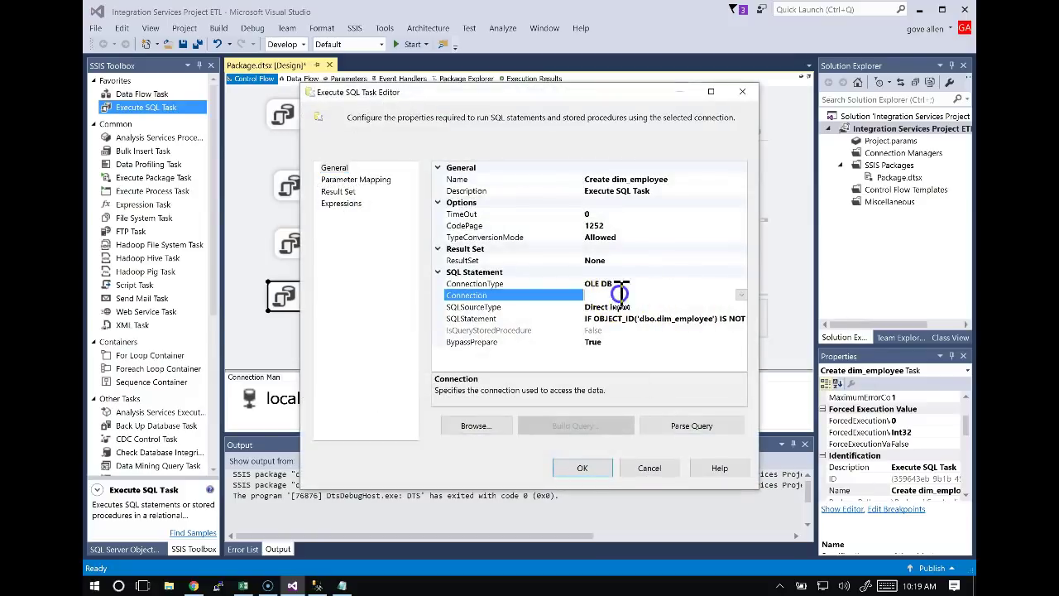
left_click(742, 296)
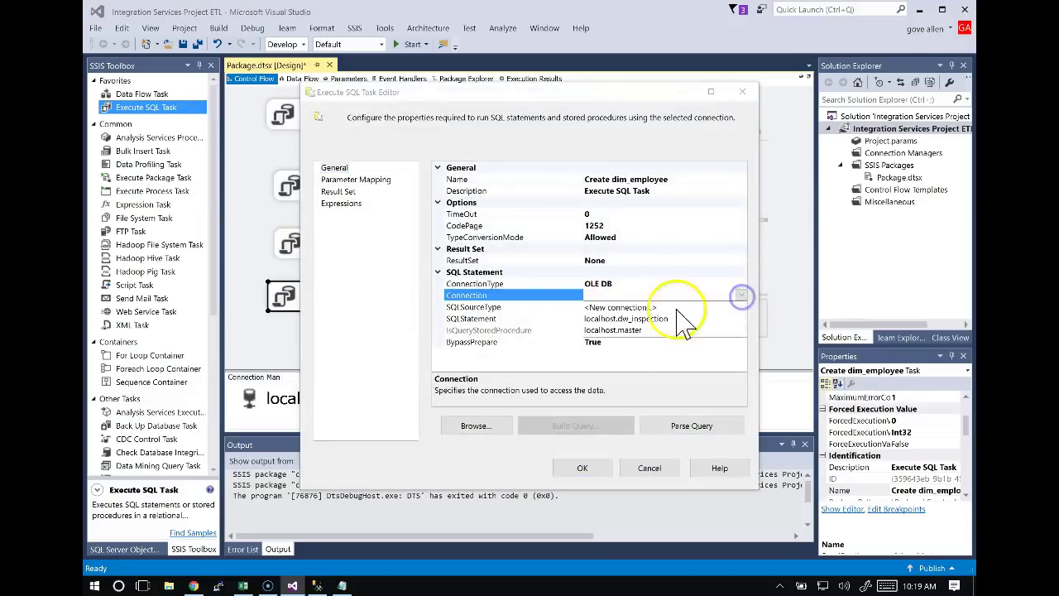
left_click(626, 320)
left_click(584, 468)
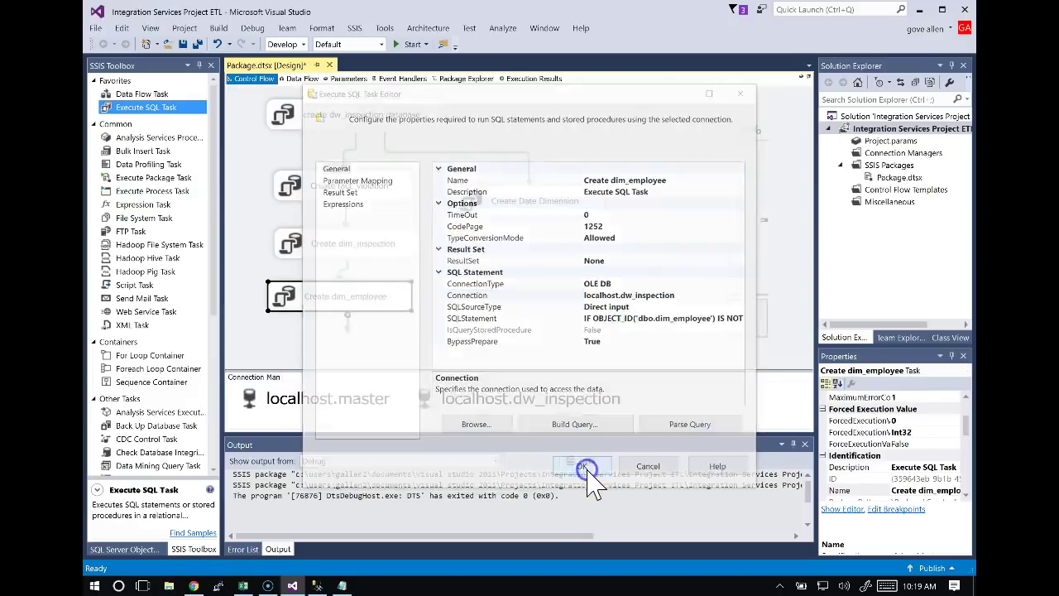
left_click(531, 278)
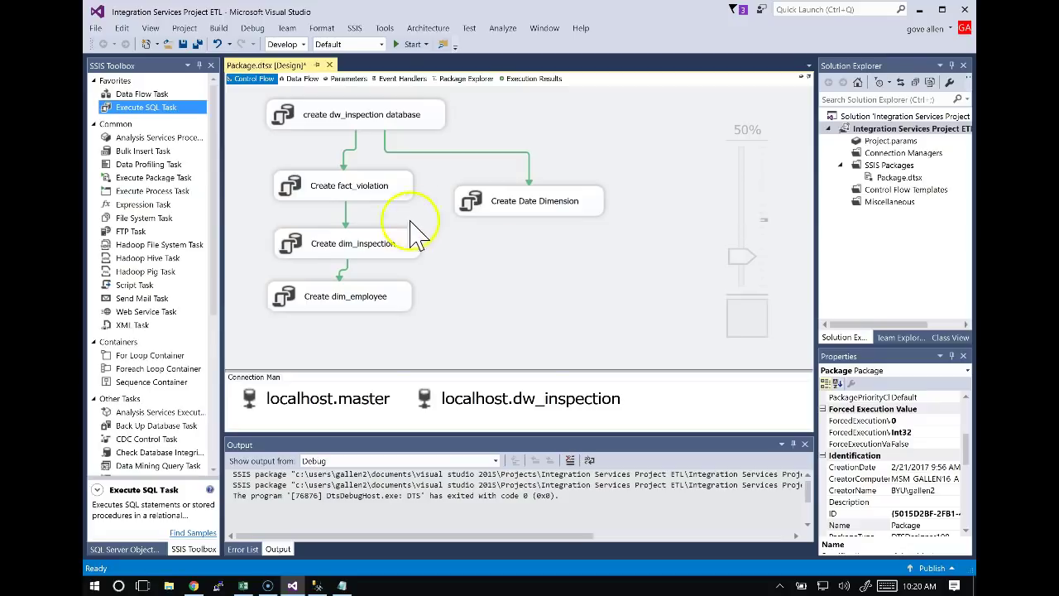
Duplicate the Create Date Dimension task and place the copy just below it.
left_click(557, 204)
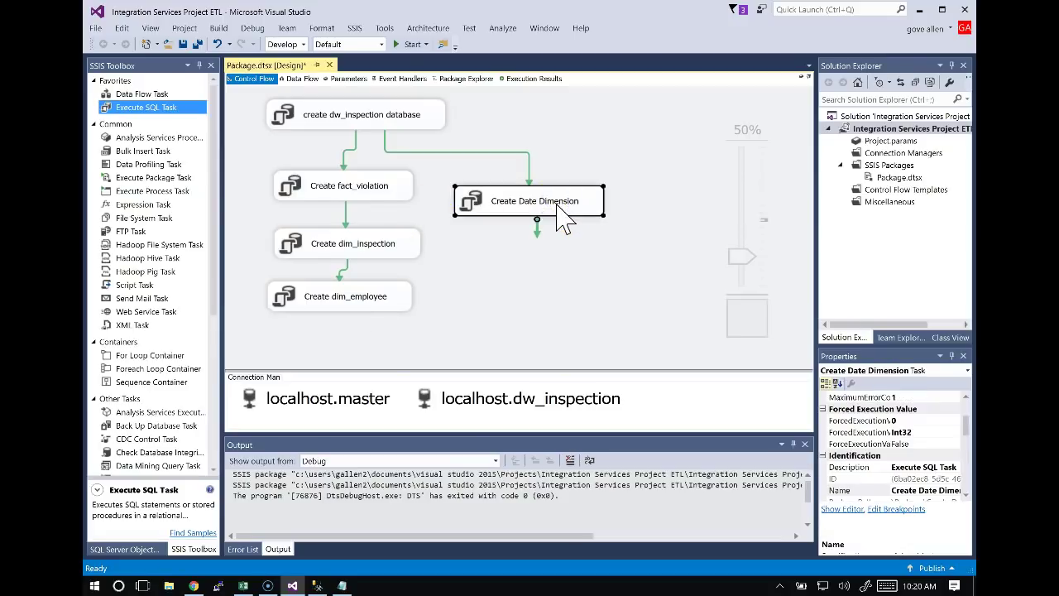
key("ctrl+c")
key("ctrl+v")
left_click_drag(463, 313, 548, 252)
Locate the Populate Date Dimension task name on the BuildDW sheet.
key("alt+Tab")
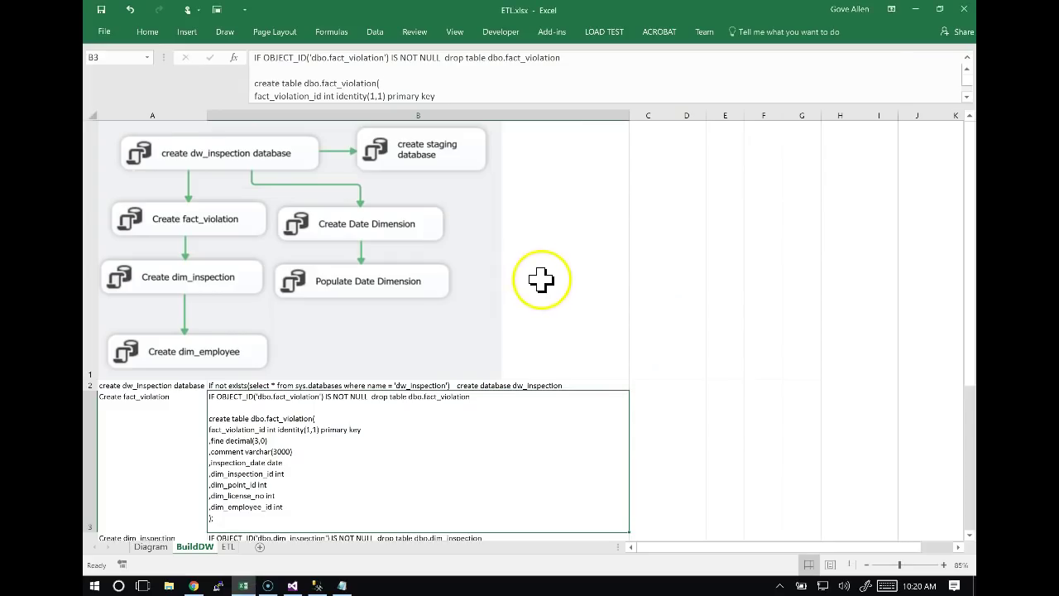
key("Left")
key("Down")
key("Down")
key("Down")
key("Down")
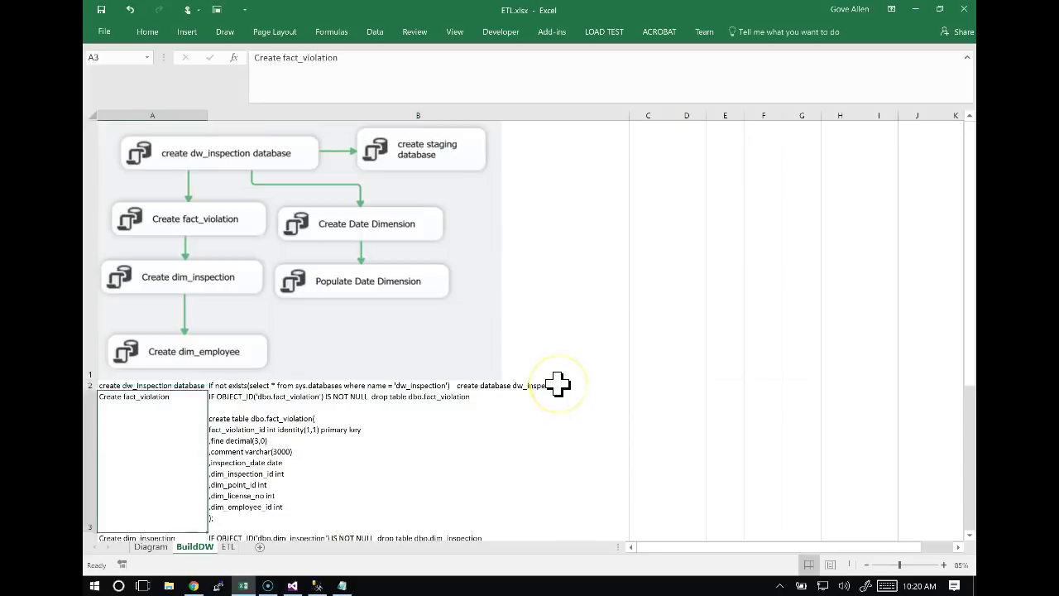
key("Right")
key("Down")
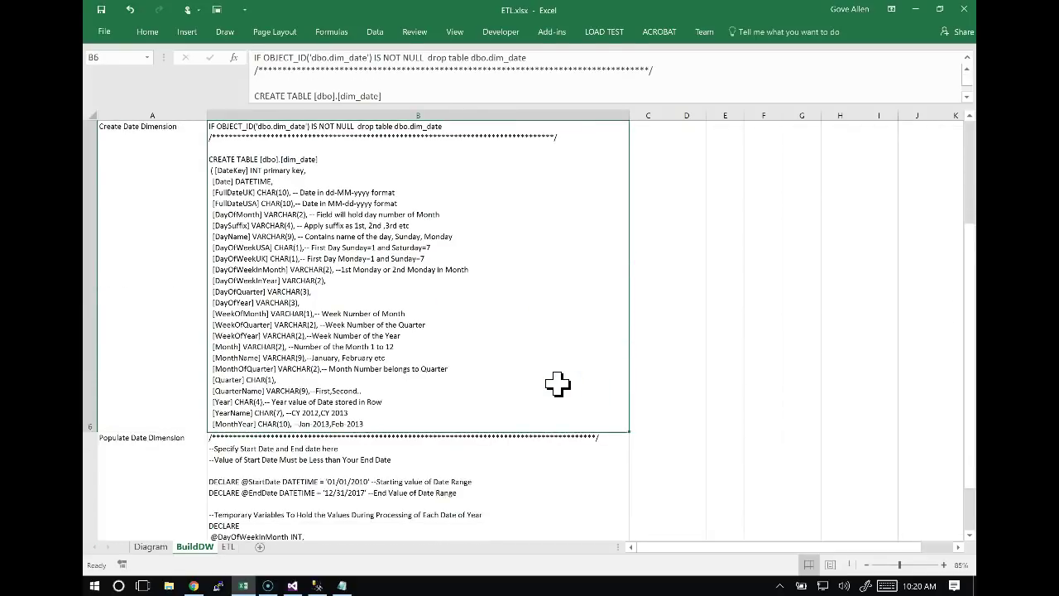
key("Down")
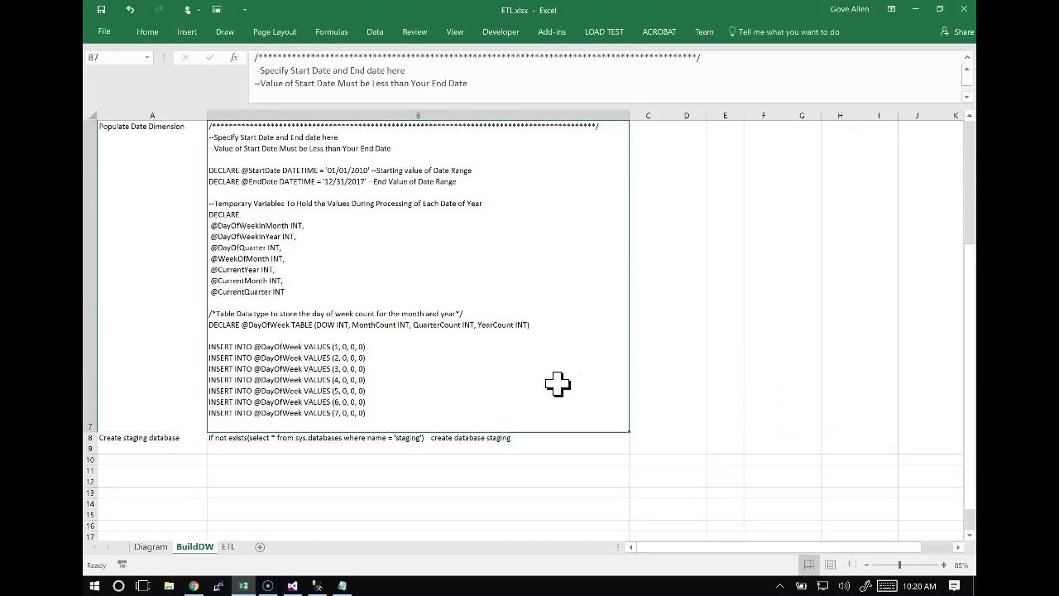
key("Left")
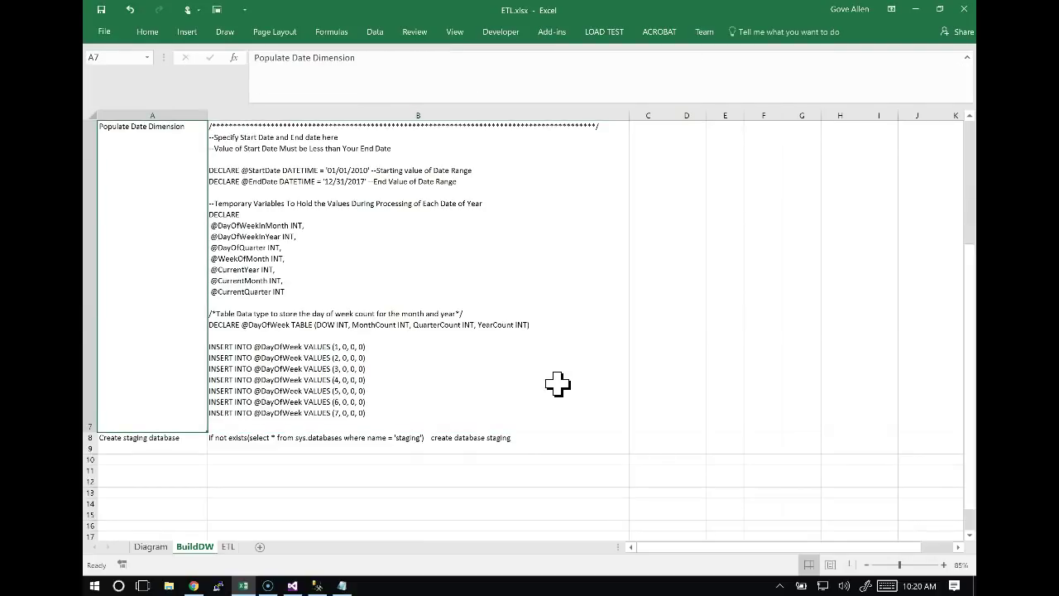
key("alt+Tab")
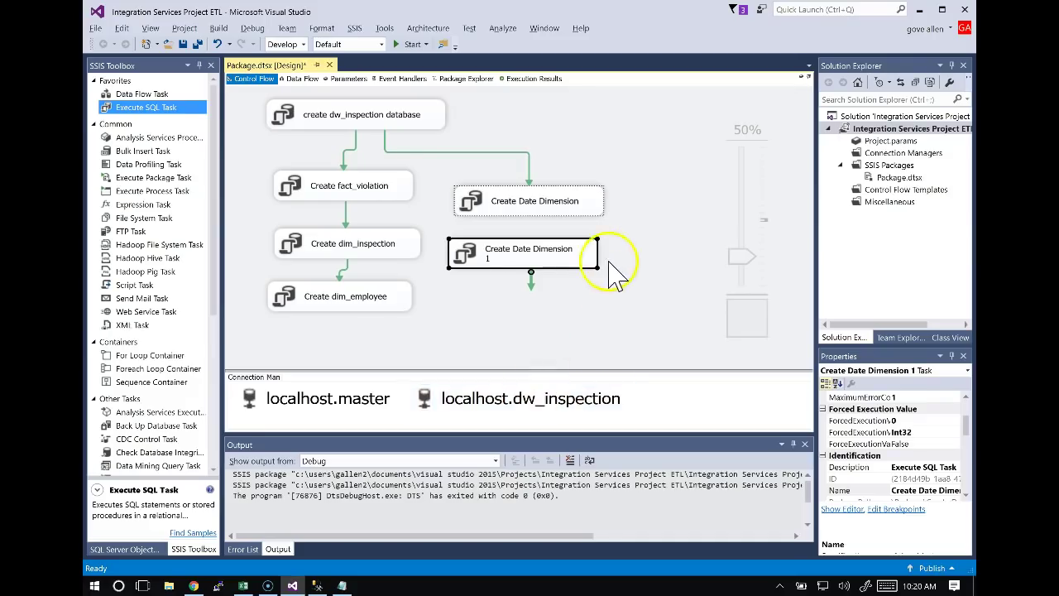
Rename the copied task to Populate Date Dimension.
left_click(552, 251)
key("ctrl+v")
key("Return")
Replace the task's SQLStatement with the date-population script copied from cell B7.
double_click(594, 264)
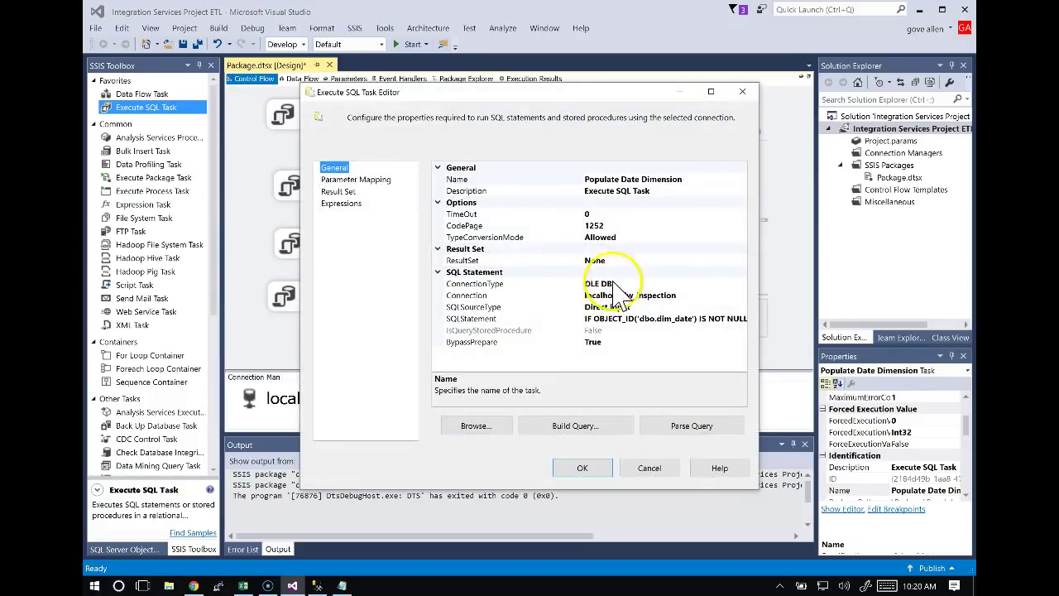
left_click(632, 319)
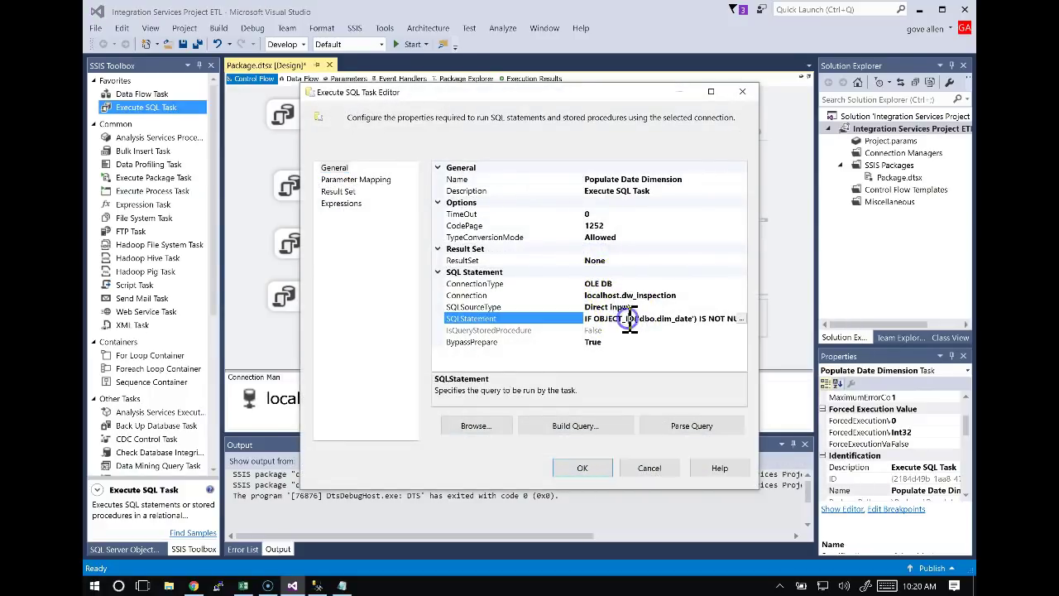
left_click(742, 318)
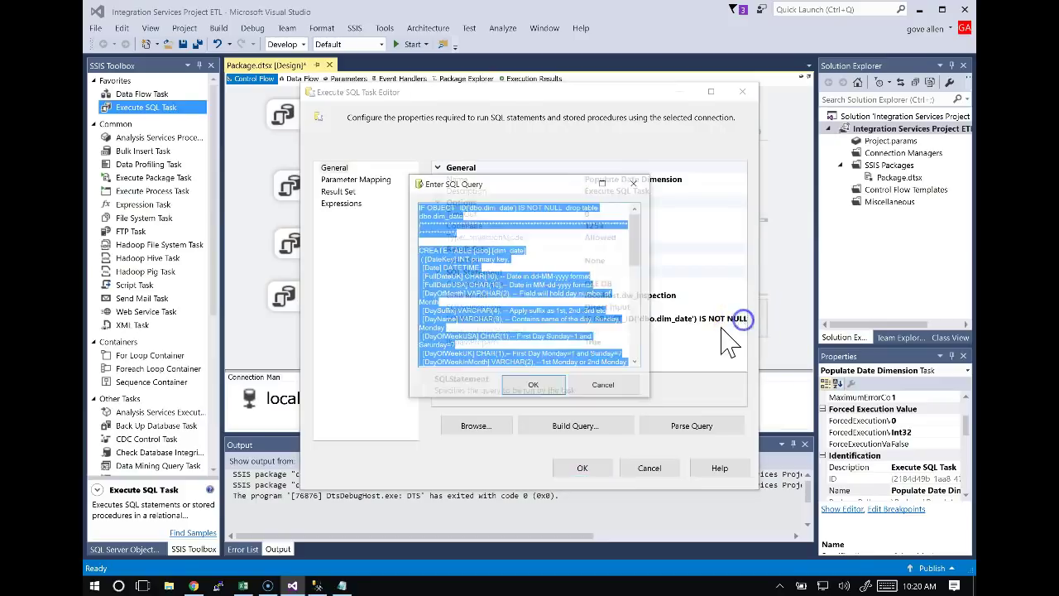
key("Delete")
key("alt+Tab")
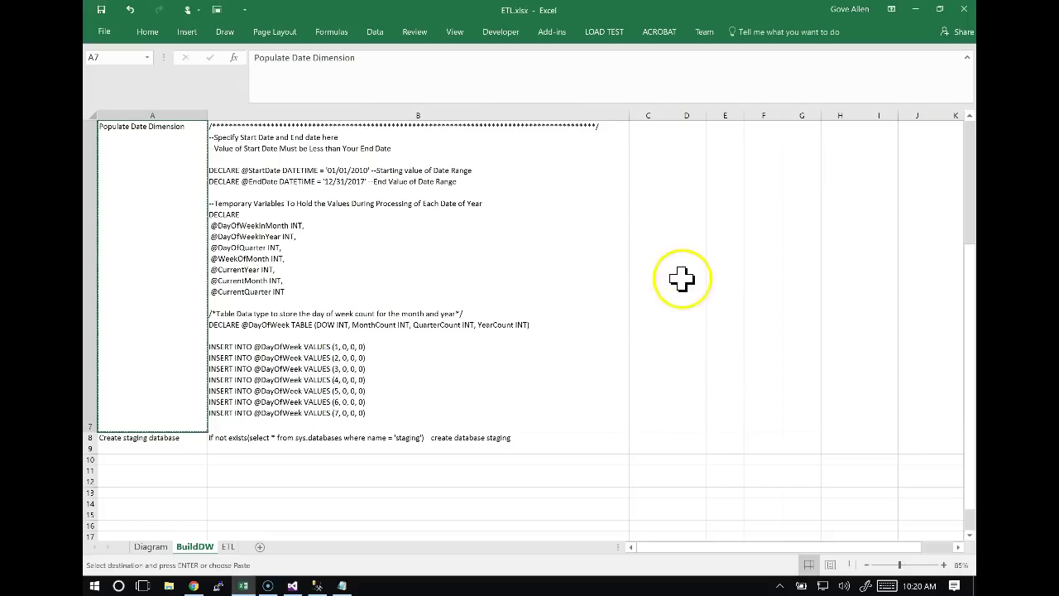
key("Right")
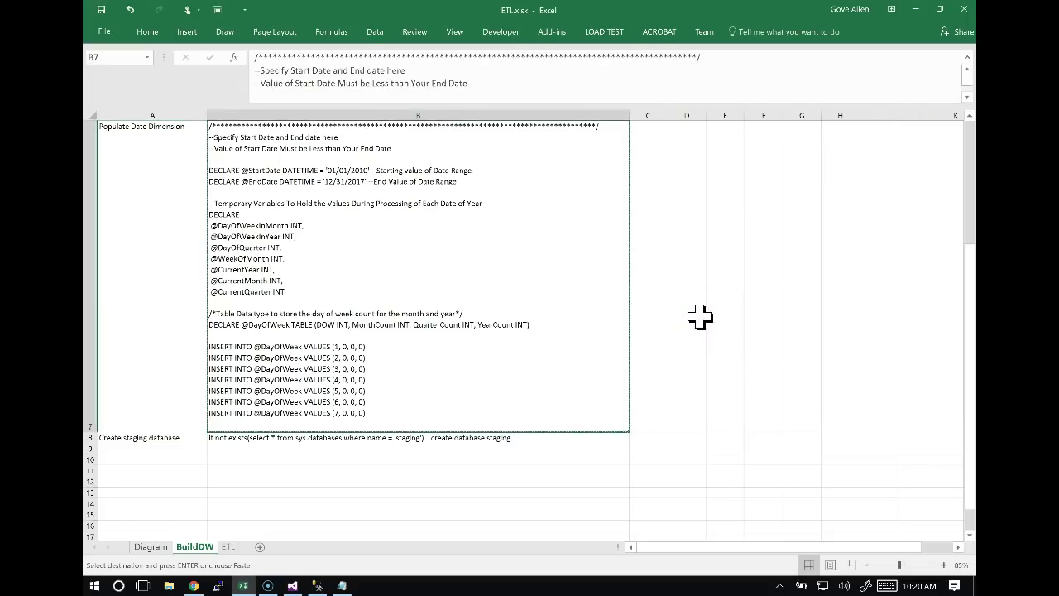
key("alt+Tab")
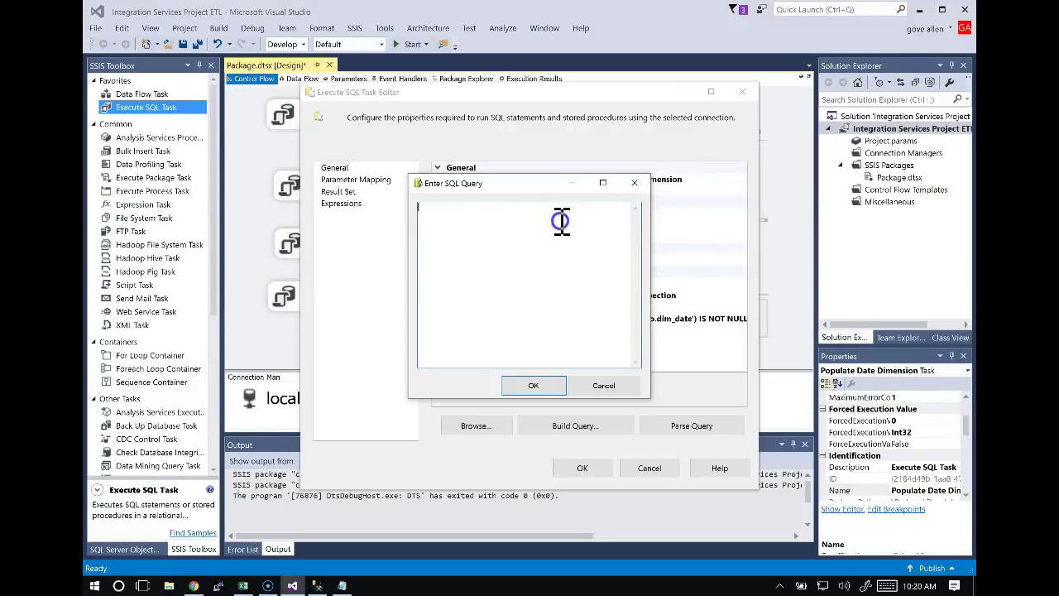
key("ctrl+v")
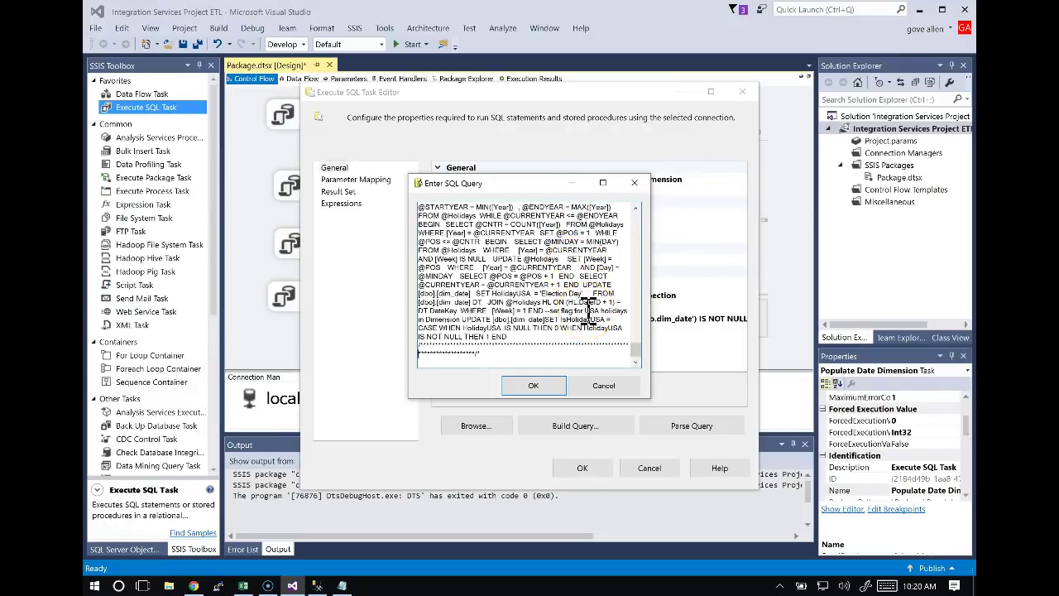
key("ctrl+Home")
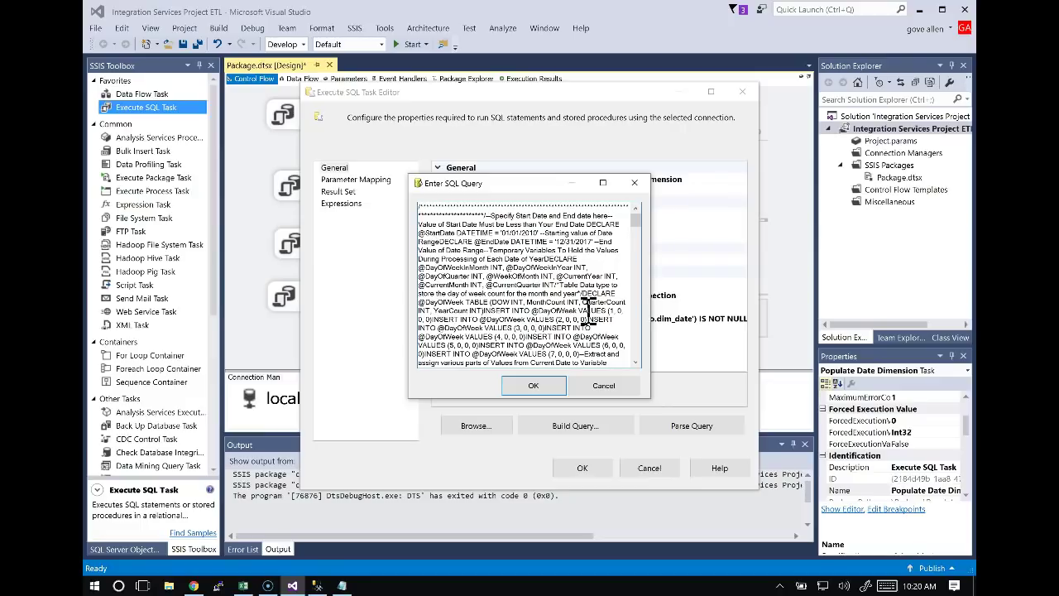
left_click(530, 386)
key("alt+Tab")
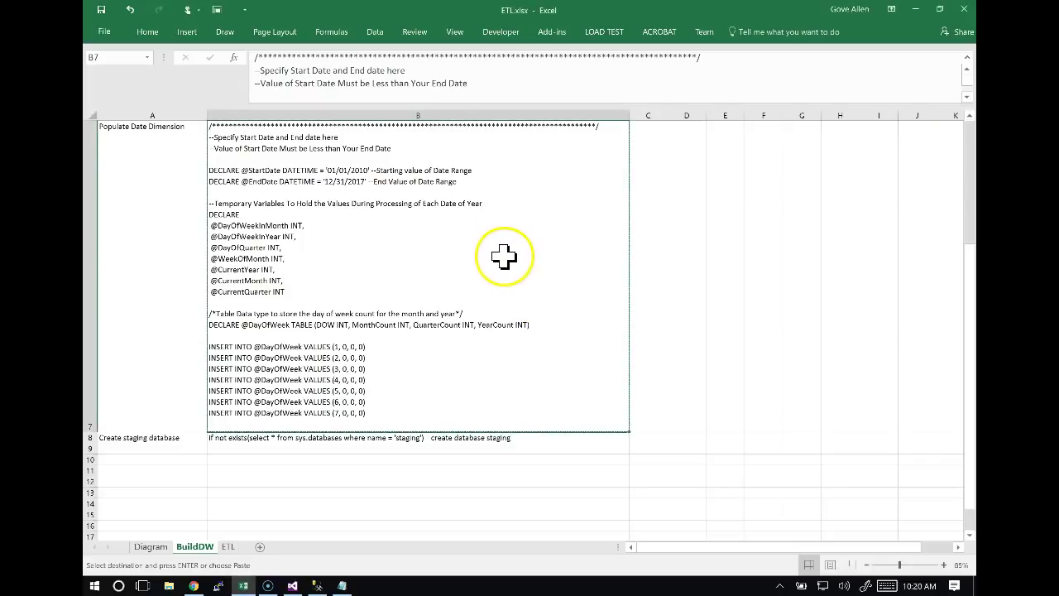
Review the BuildDW sheet's scripts and paste the date-population script into the untitled Notepad file.
scroll(504, 256, "up", 4)
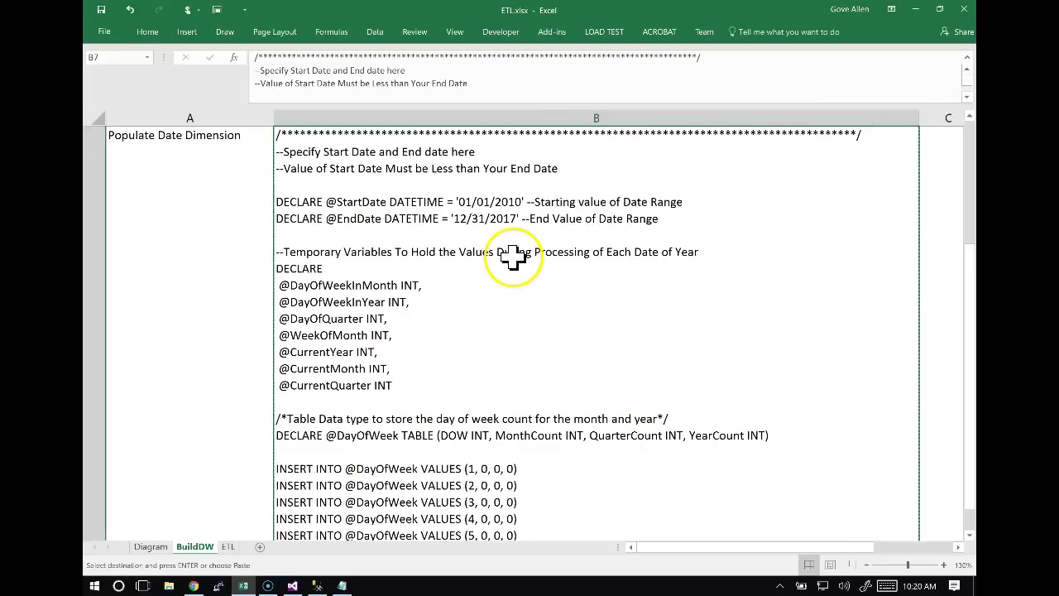
scroll(510, 257, "down", 3)
scroll(513, 256, "up", 3)
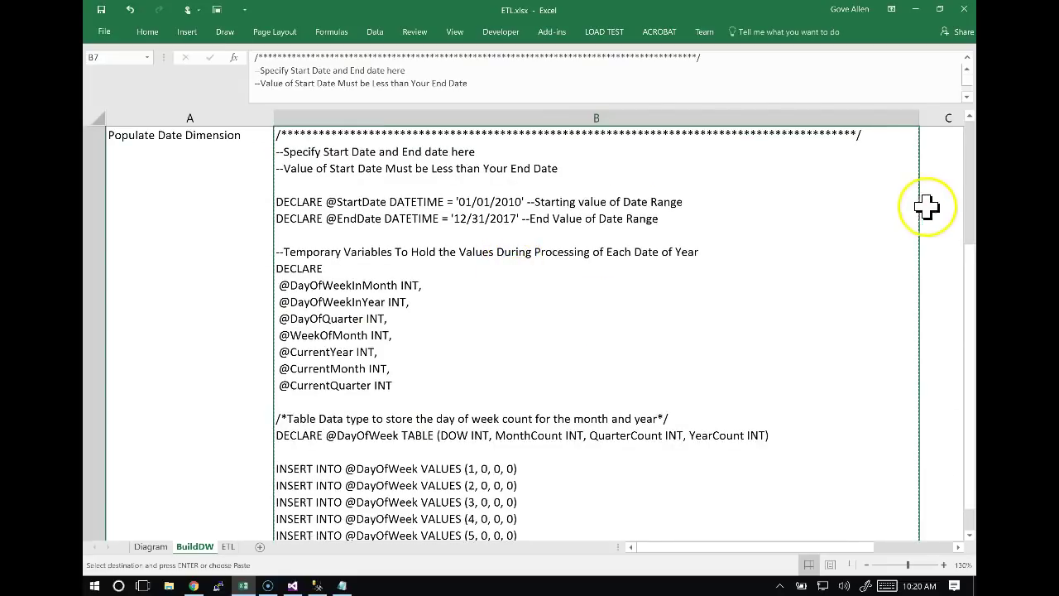
scroll(969, 164, "up", 2)
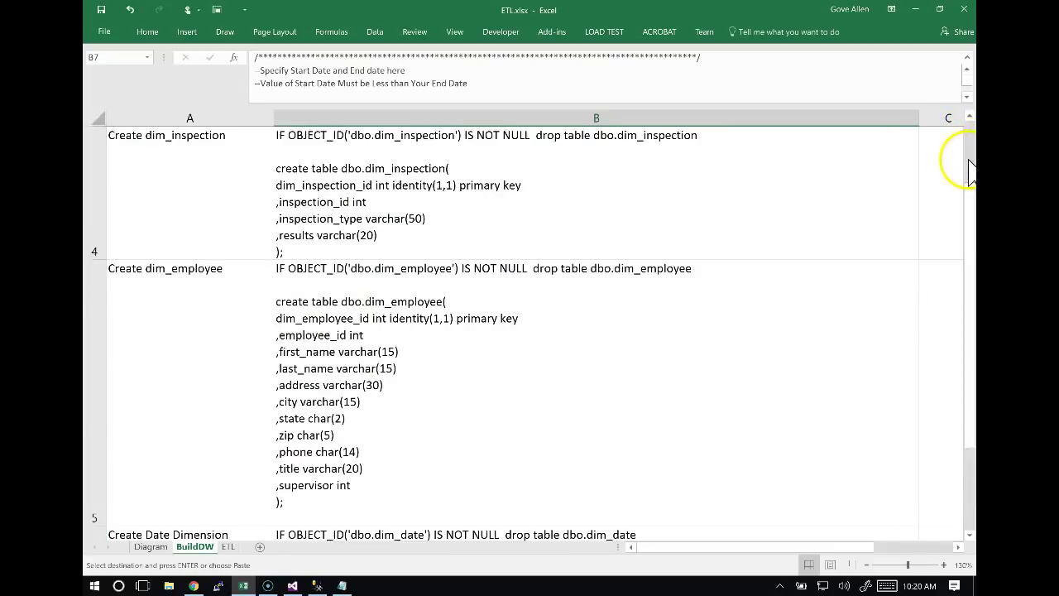
scroll(970, 157, "up", 2)
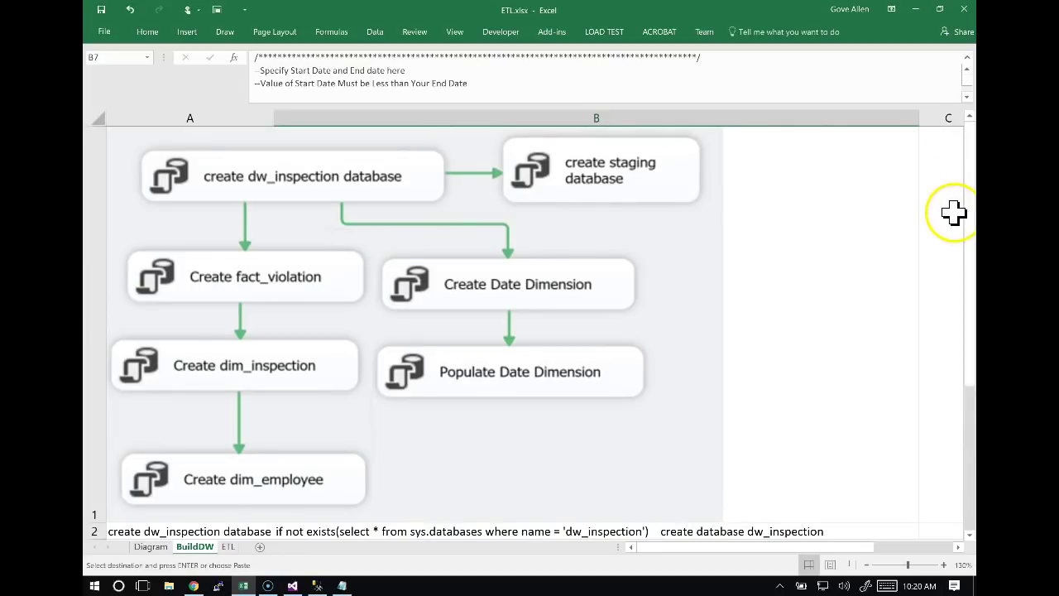
key("alt+Tab")
key("alt+Tab")
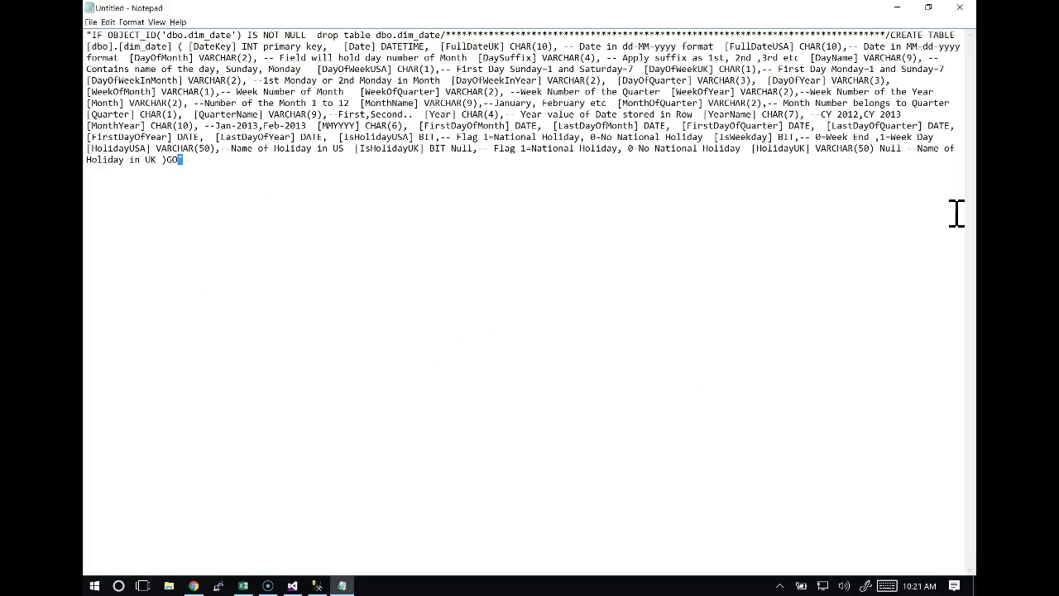
key("ctrl+v")
key("alt+Tab")
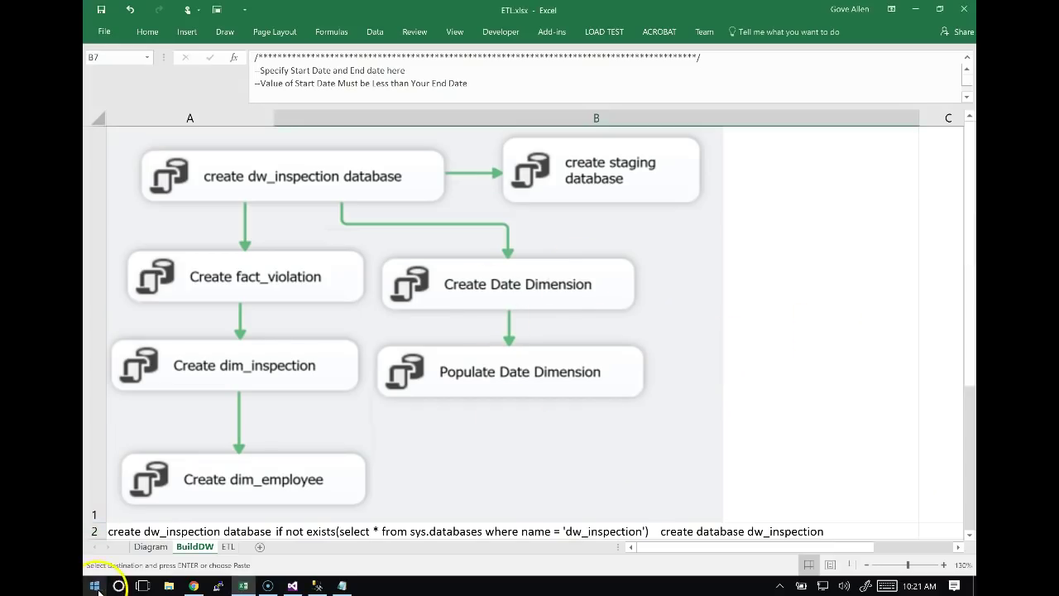
Launch Notepad++ by searching 'notepad' from the Start menu.
left_click(96, 586)
type("notepad")
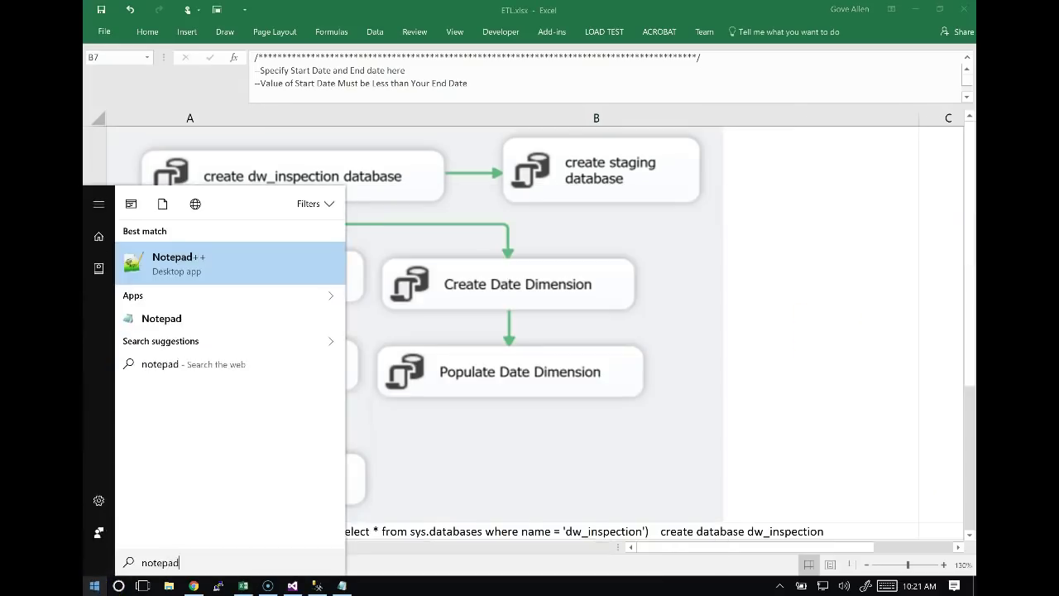
key("Down")
key("Down")
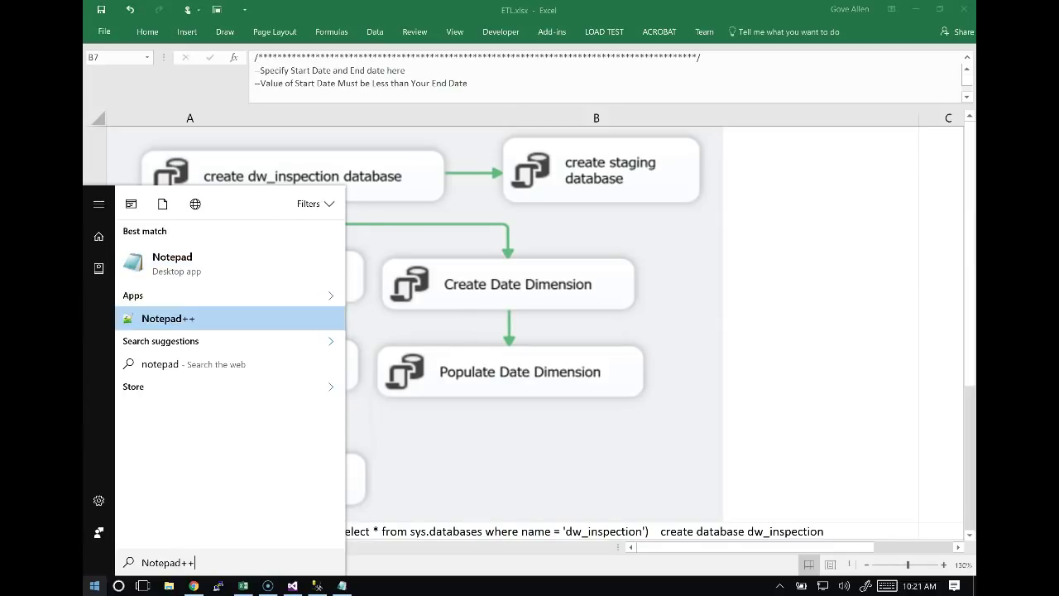
key("Return")
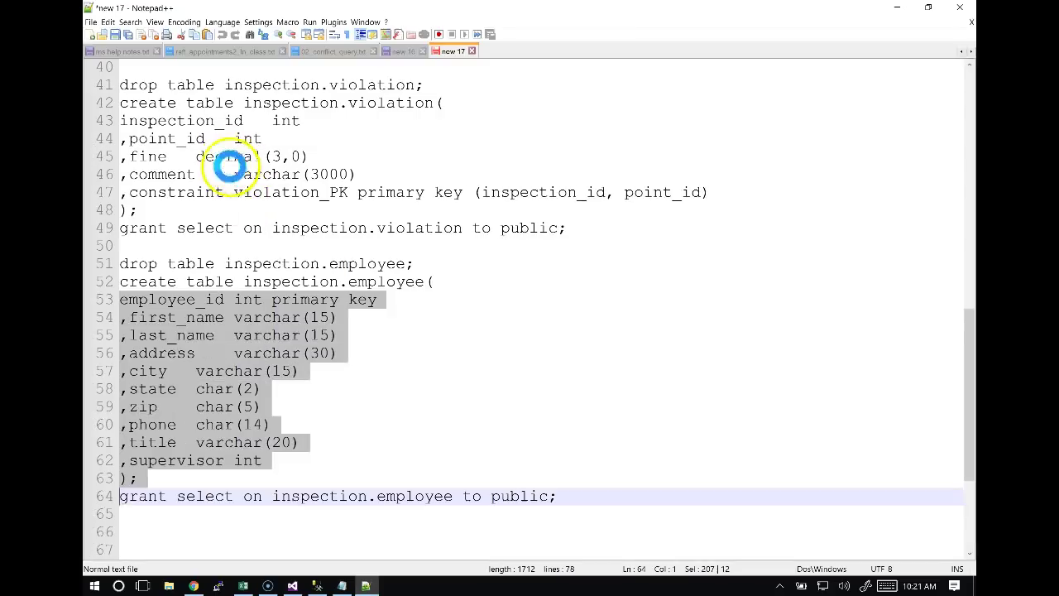
Paste the copied date-dimension SQL script into a new Notepad++ tab.
left_click(91, 35)
key("ctrl+v")
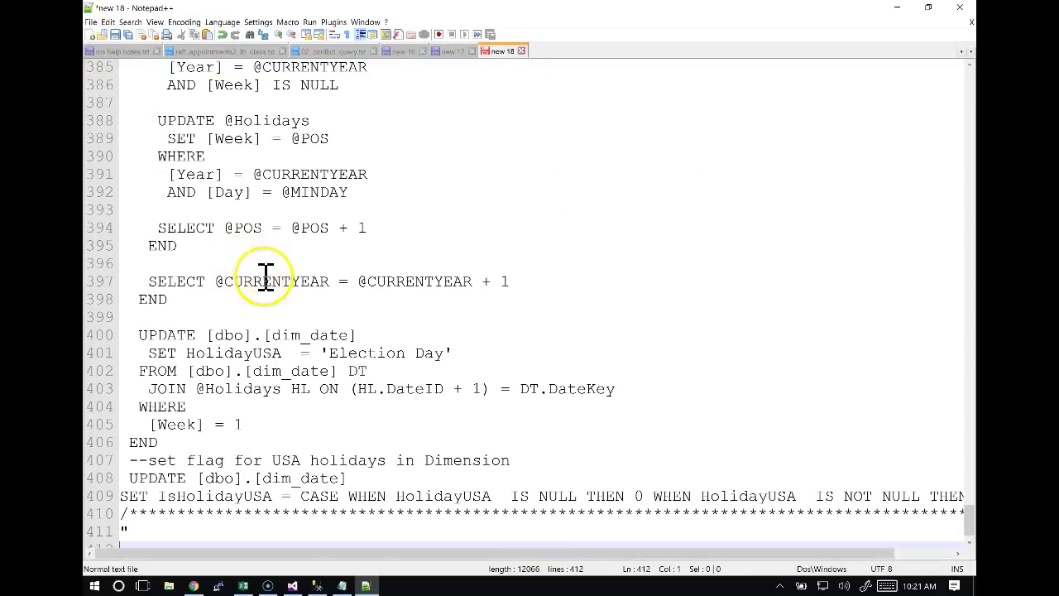
double_click(279, 407)
Read the script from the top down to Step 3's Good Friday and Easter Monday HolidayUK updates.
key("ctrl+Home")
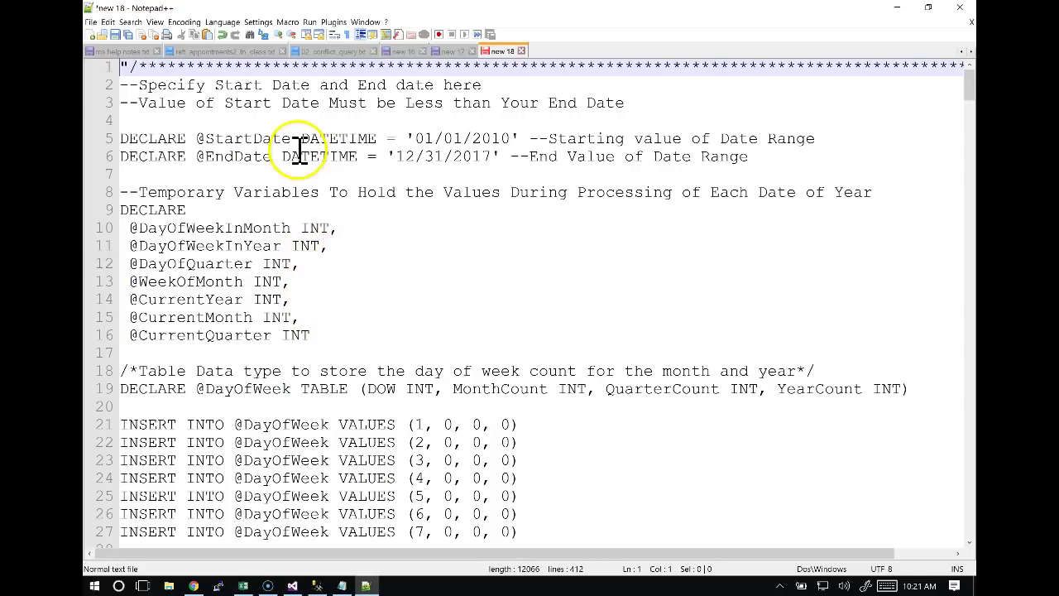
scroll(326, 259, "down", 2)
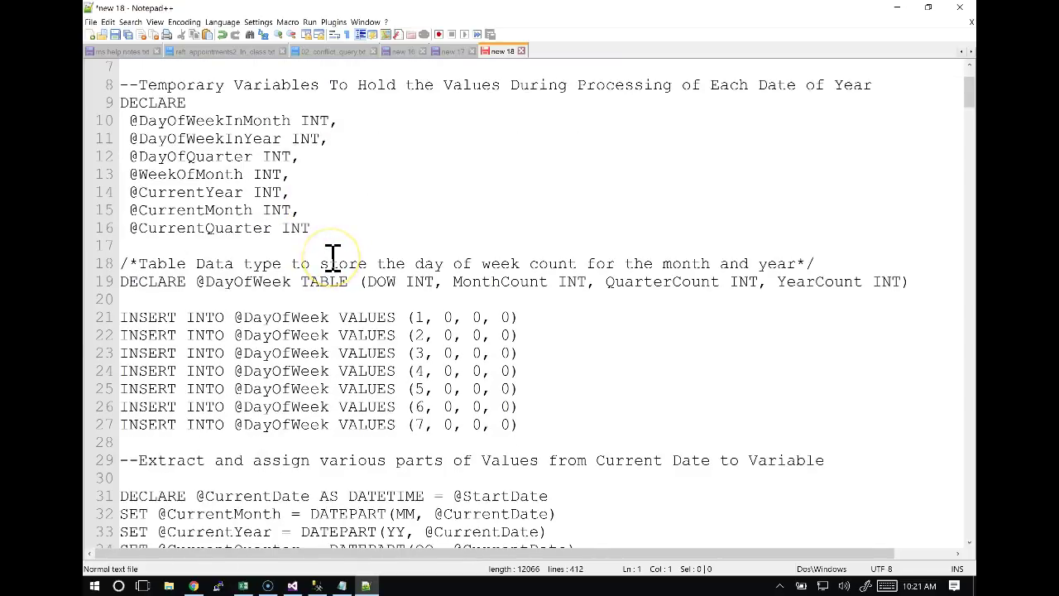
scroll(332, 256, "down", 1)
scroll(273, 259, "down", 5)
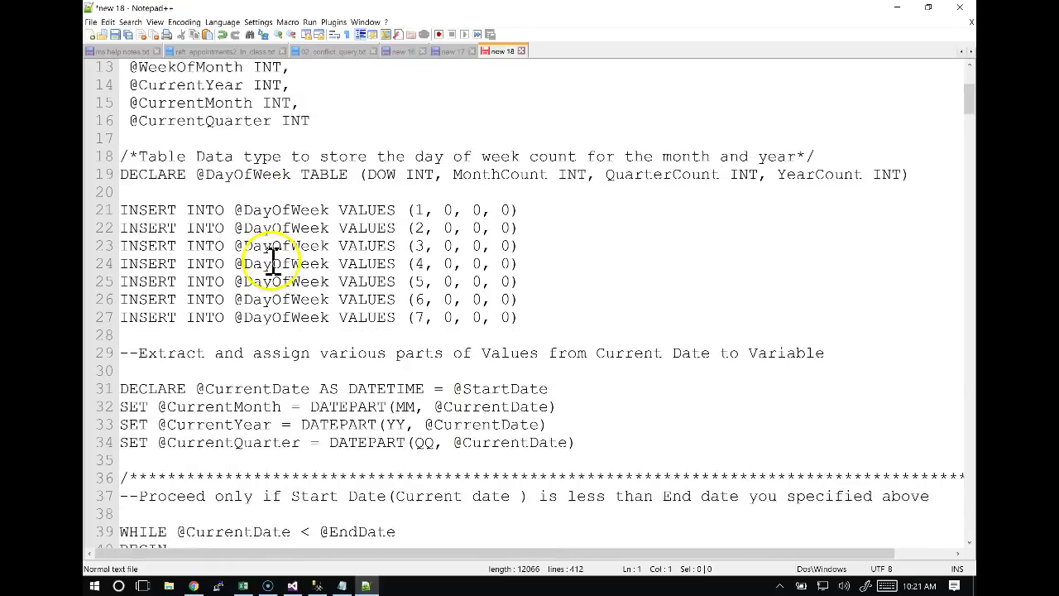
scroll(275, 259, "down", 3)
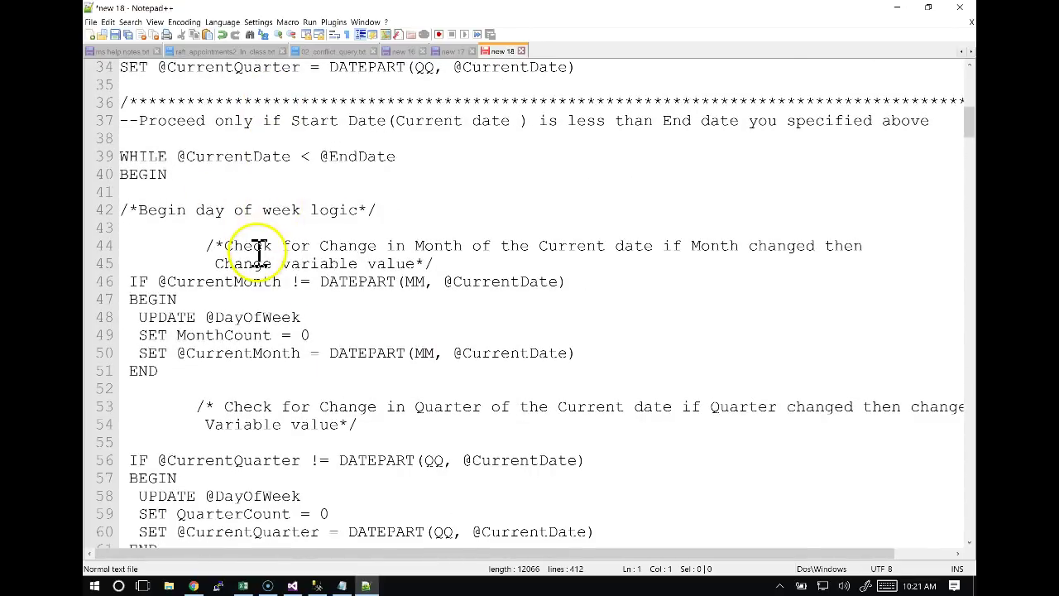
scroll(259, 253, "down", 2)
scroll(261, 248, "down", 2)
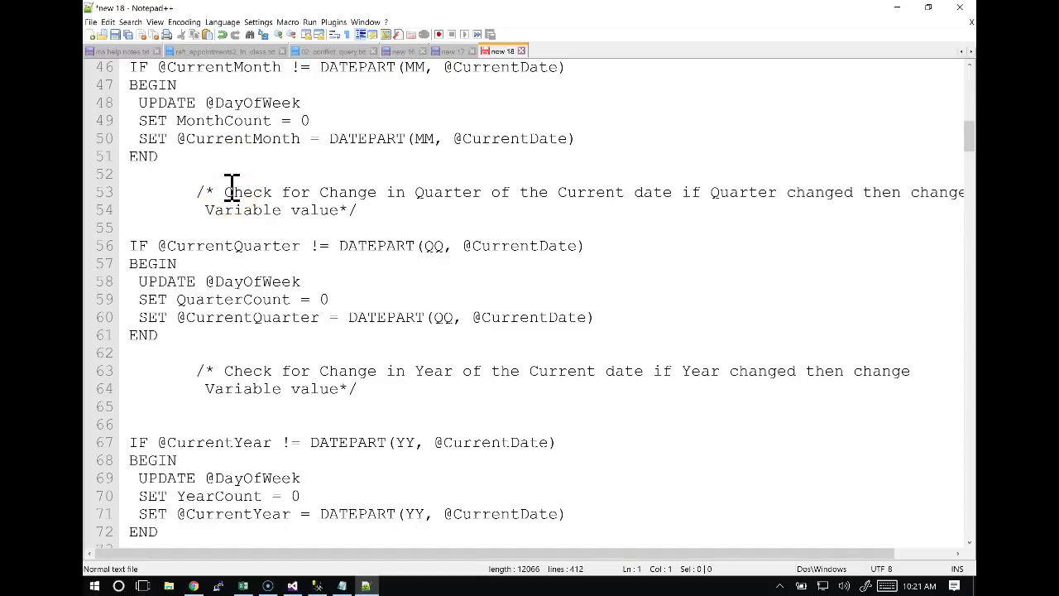
scroll(232, 186, "down", 8)
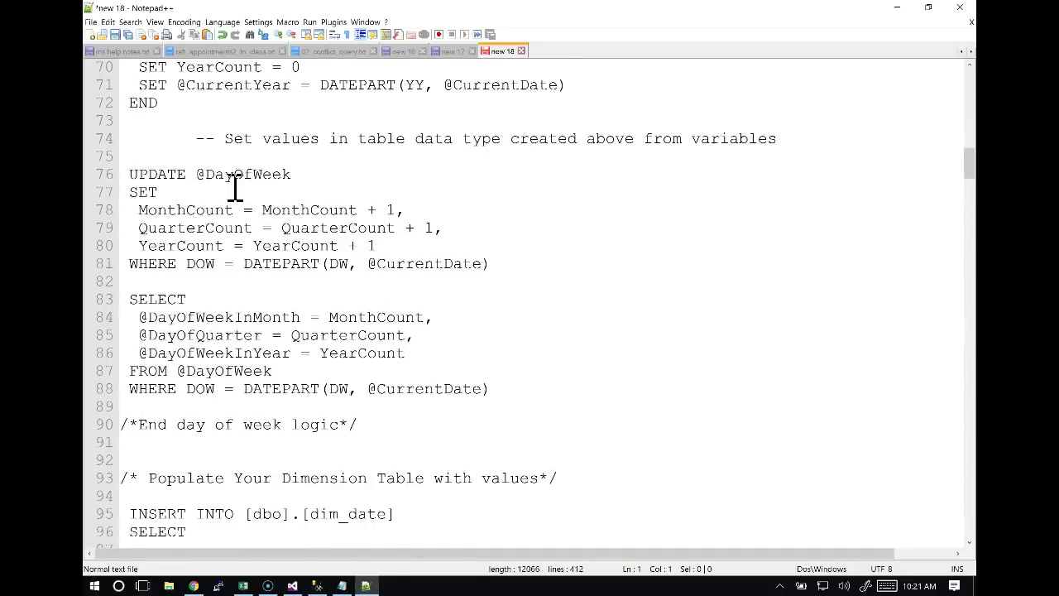
scroll(235, 186, "down", 13)
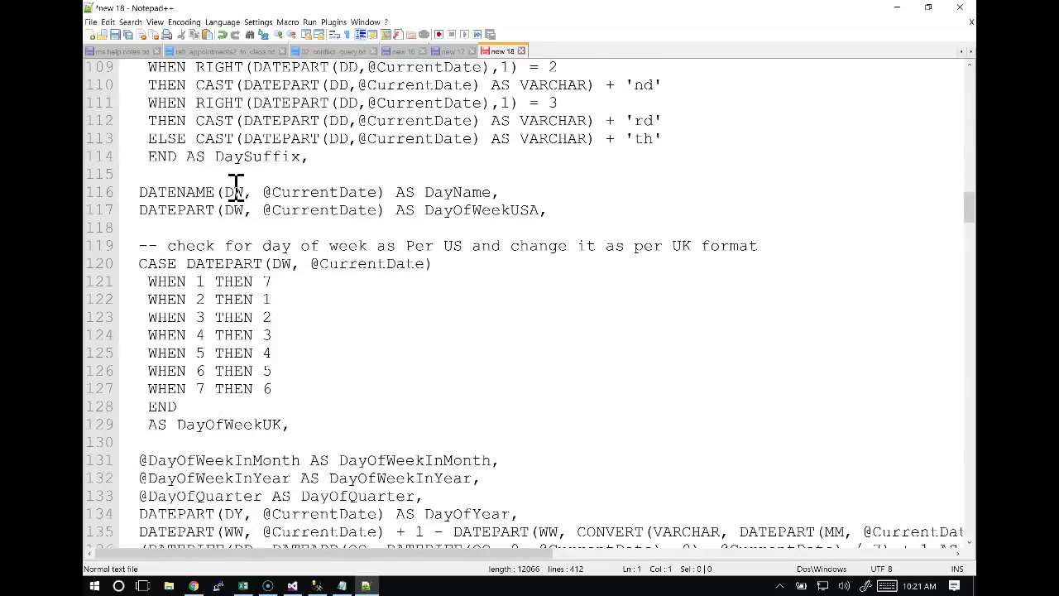
scroll(236, 186, "down", 20)
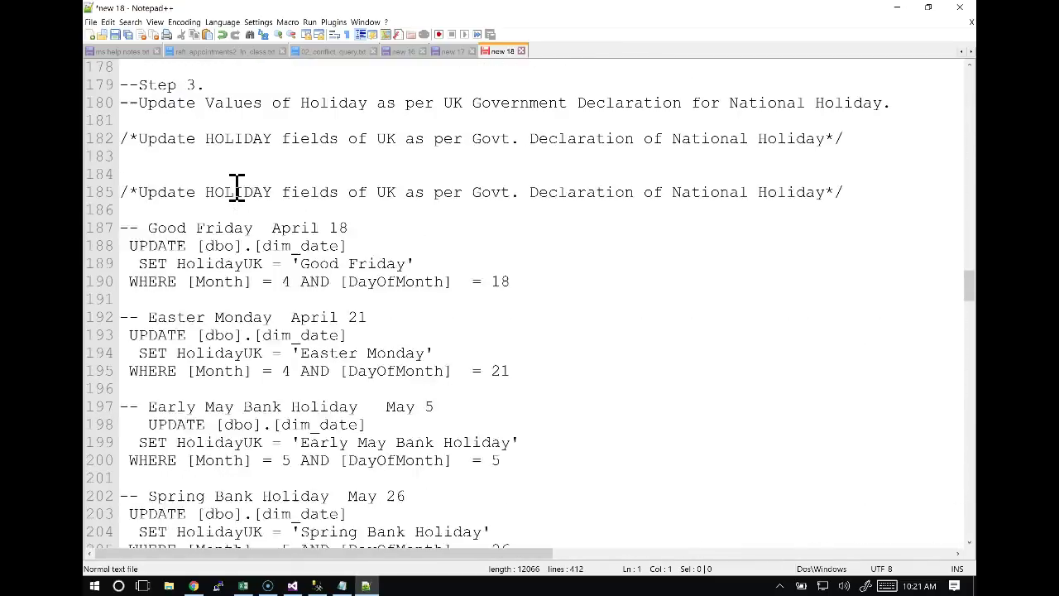
scroll(235, 186, "up", 2)
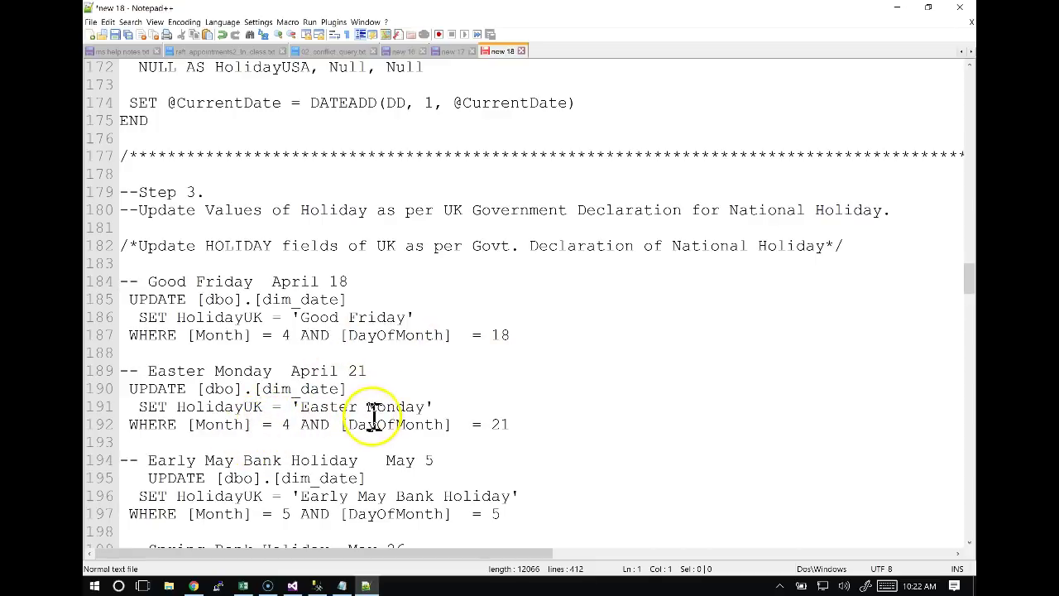
Scroll through the HolidayUK updates to Step 4's USA holidays, then return to Excel's BuildDW diagram.
scroll(386, 425, "down", 6)
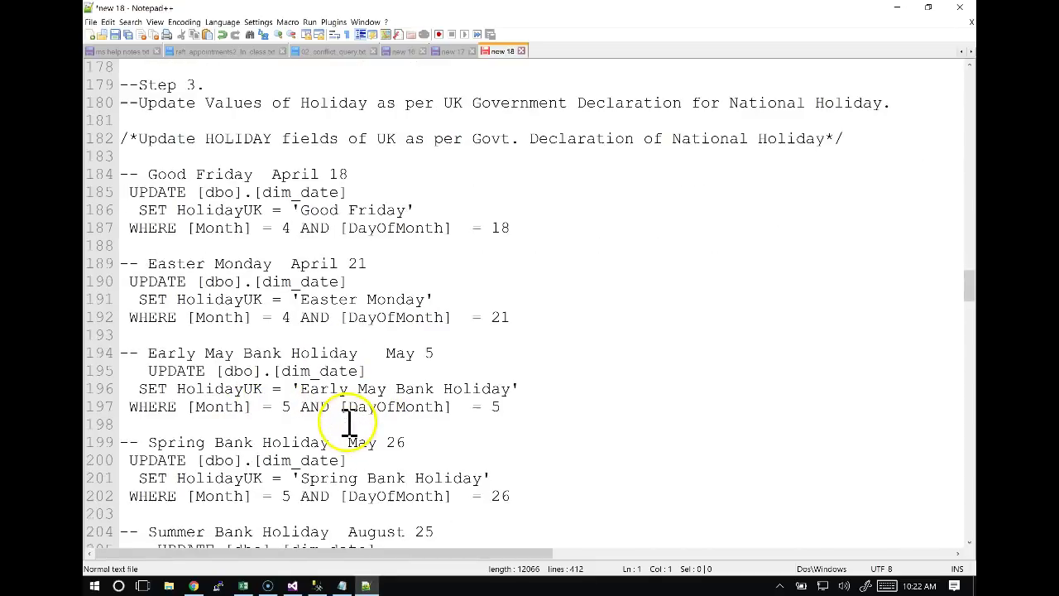
scroll(351, 425, "down", 7)
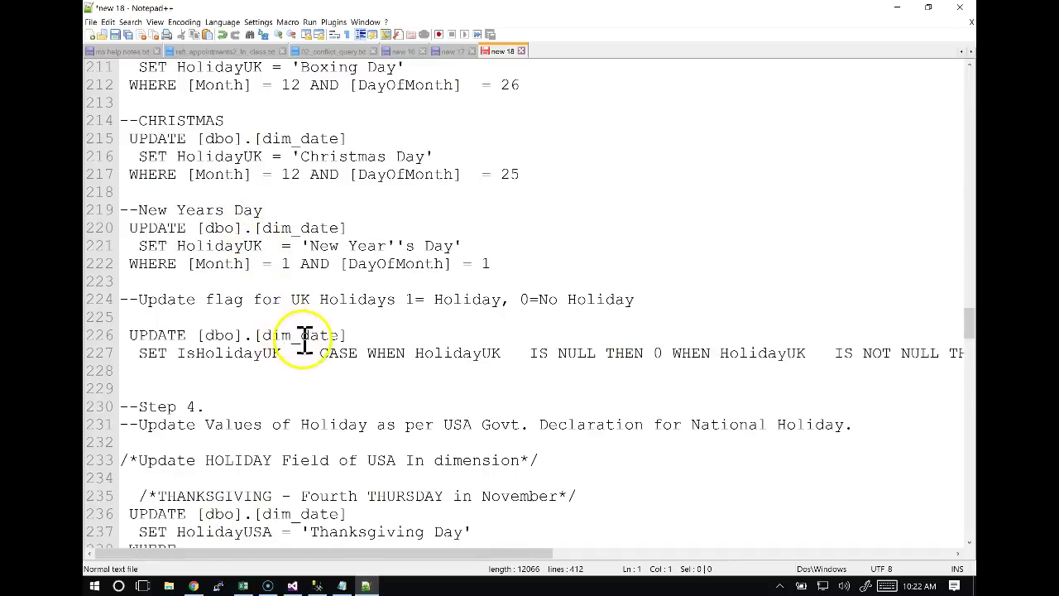
scroll(305, 338, "up", 1)
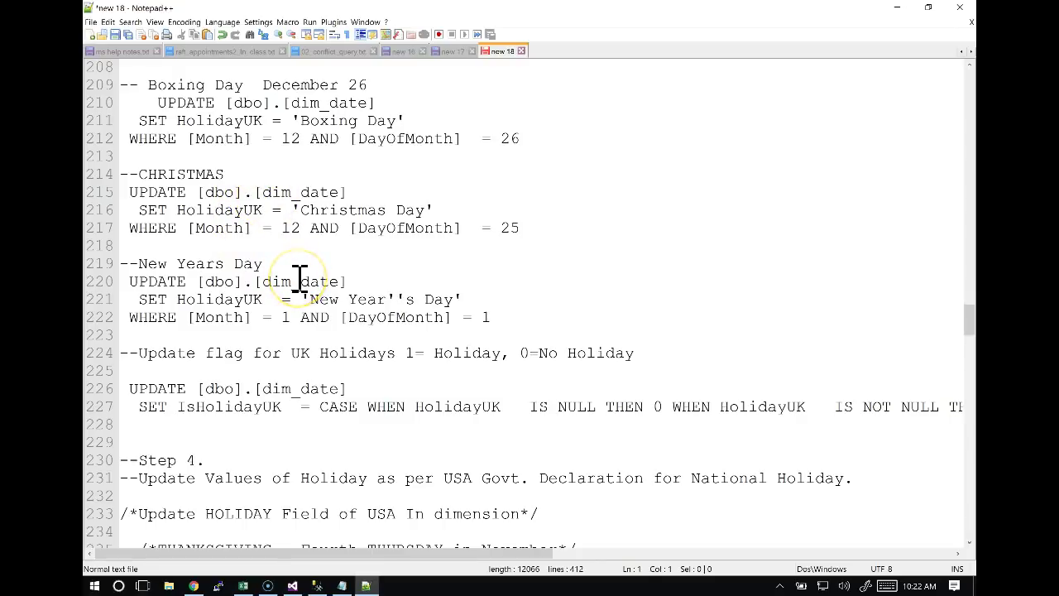
scroll(300, 277, "up", 2)
scroll(299, 278, "up", 2)
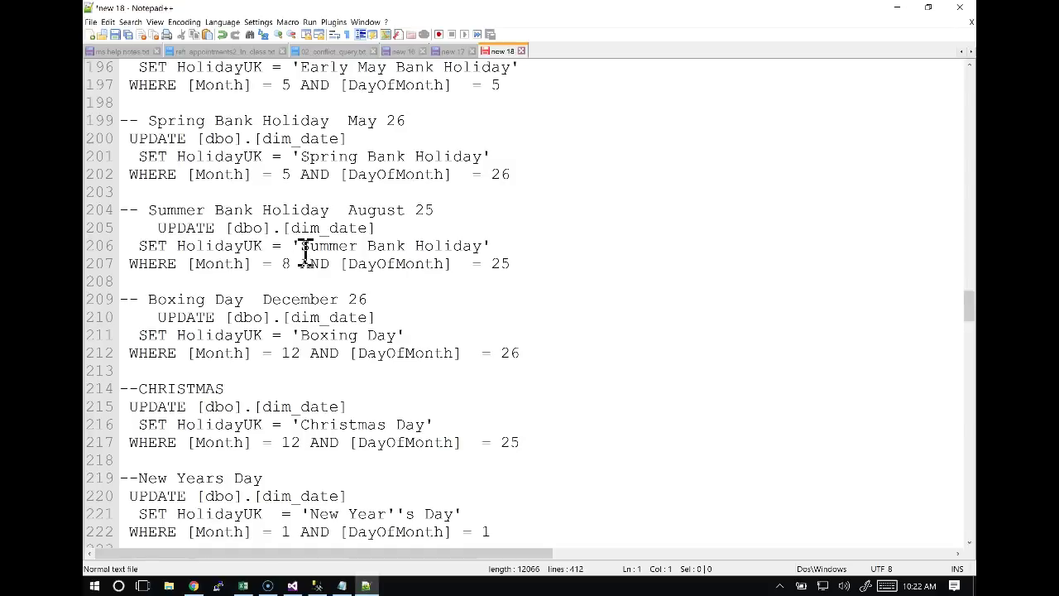
scroll(299, 252, "down", 1)
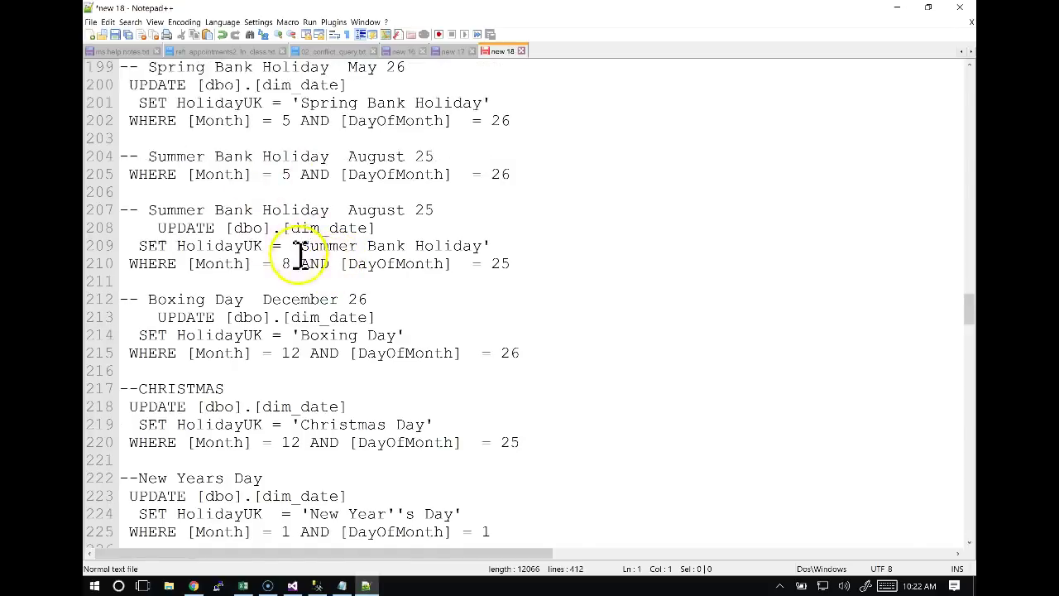
scroll(299, 257, "down", 4)
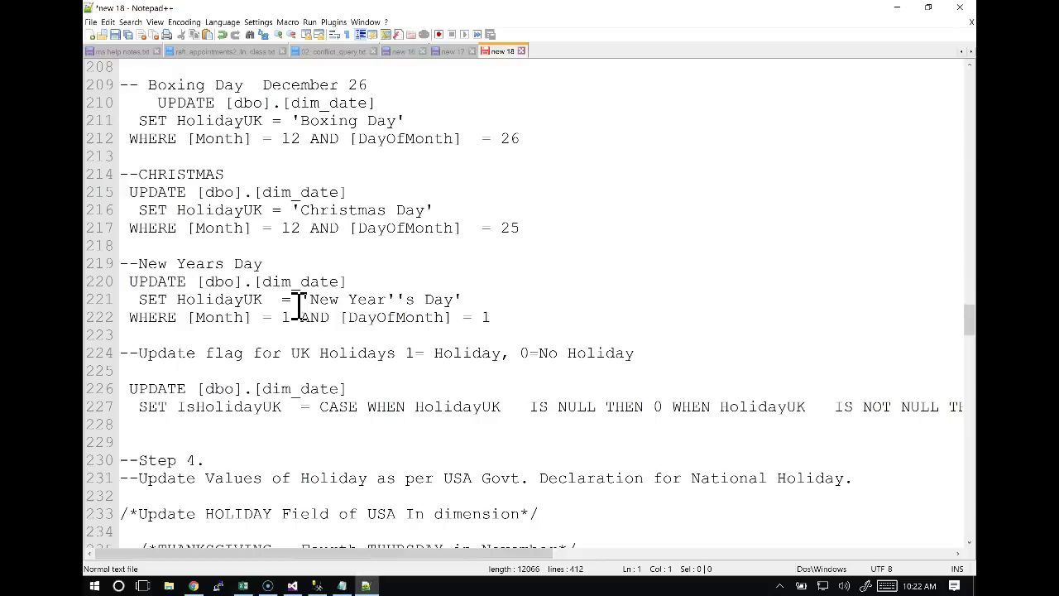
key("alt+Tab")
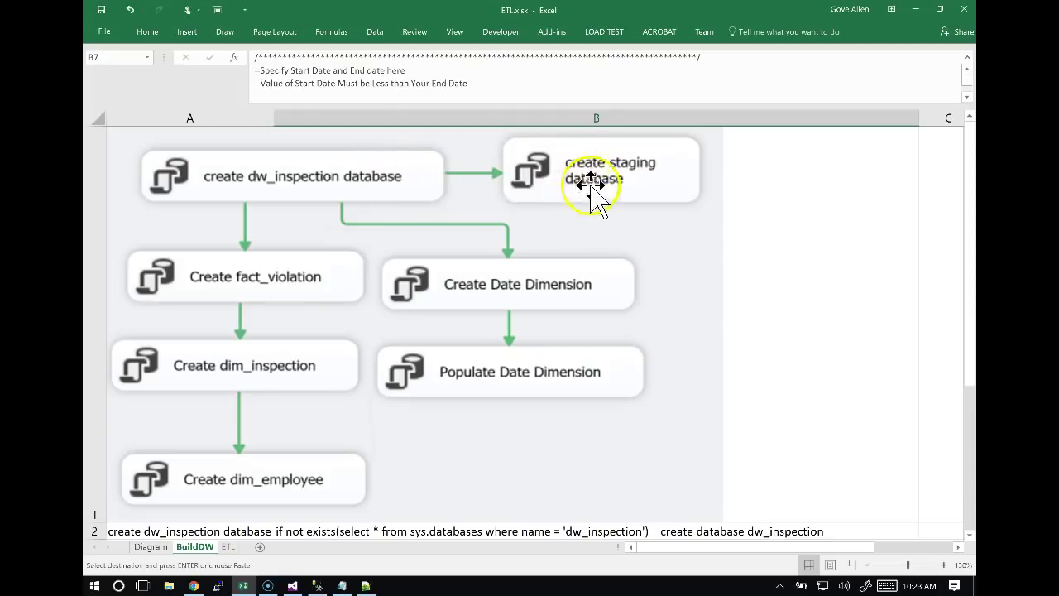
In Excel, locate the Create staging database name in cell A8.
key("alt+Tab")
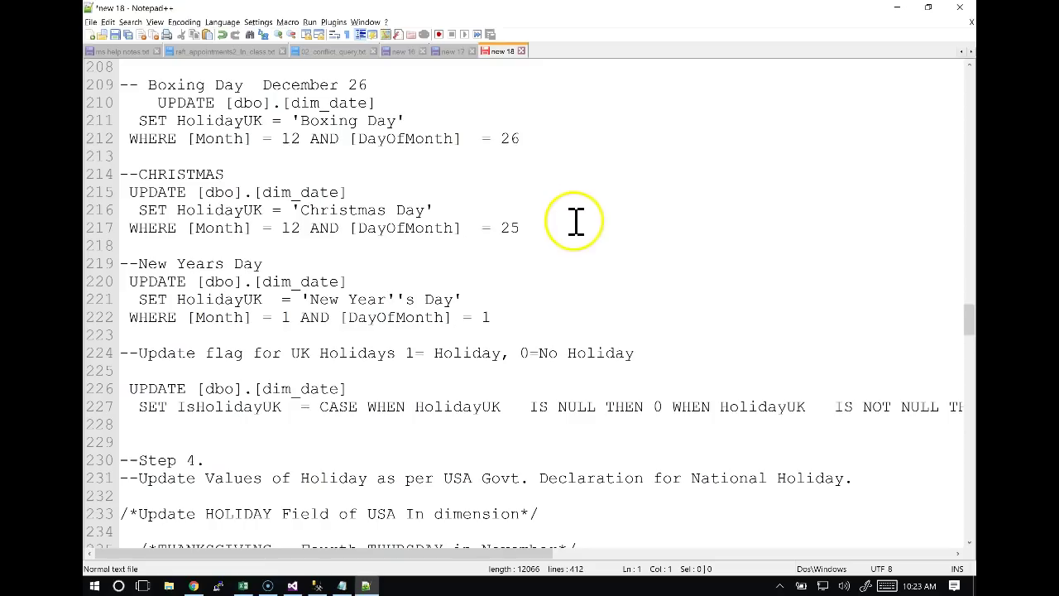
key("alt+Tab")
key("Tab")
key("Tab")
key("Tab")
key("Tab")
key("Up")
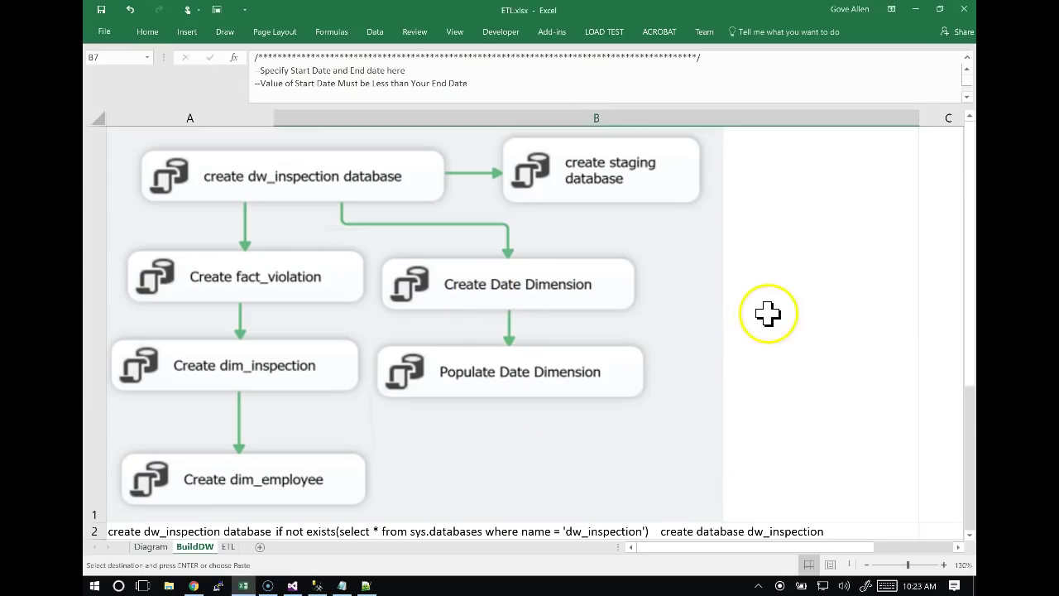
scroll(764, 320, "down", 10)
left_click(556, 343)
key("ctrl+Up")
key("Left")
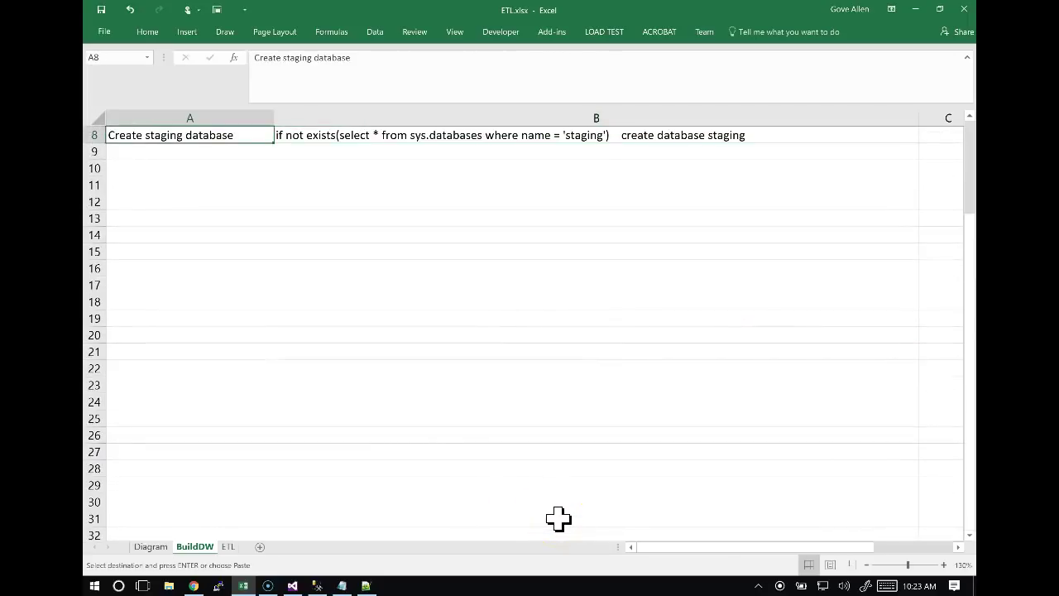
Cycle the windows back toward Visual Studio's Execute SQL Task Editor.
key("alt+Tab")
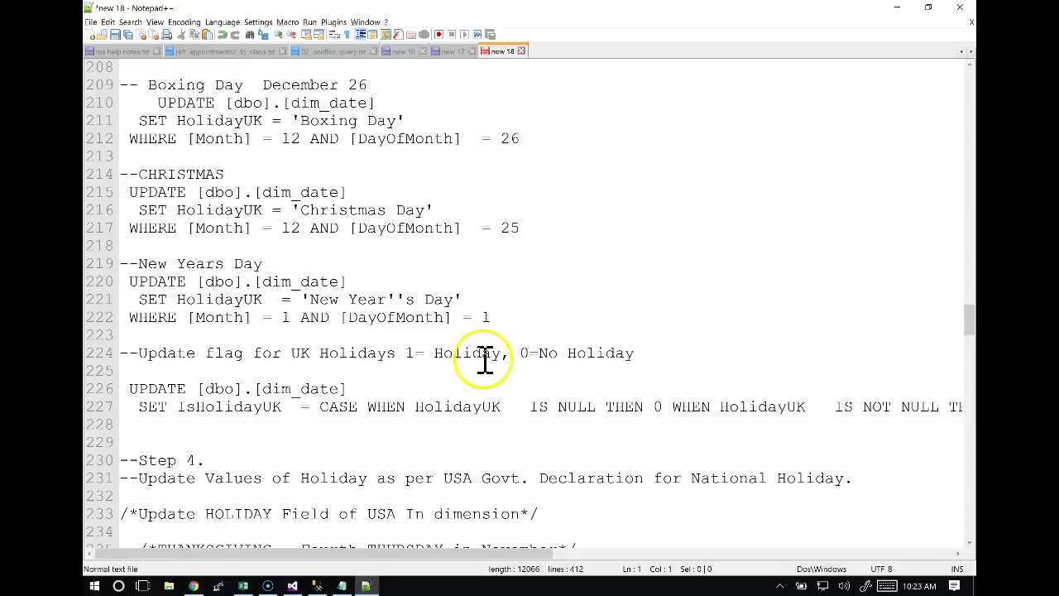
key("alt+Tab")
key("Tab")
key("Tab")
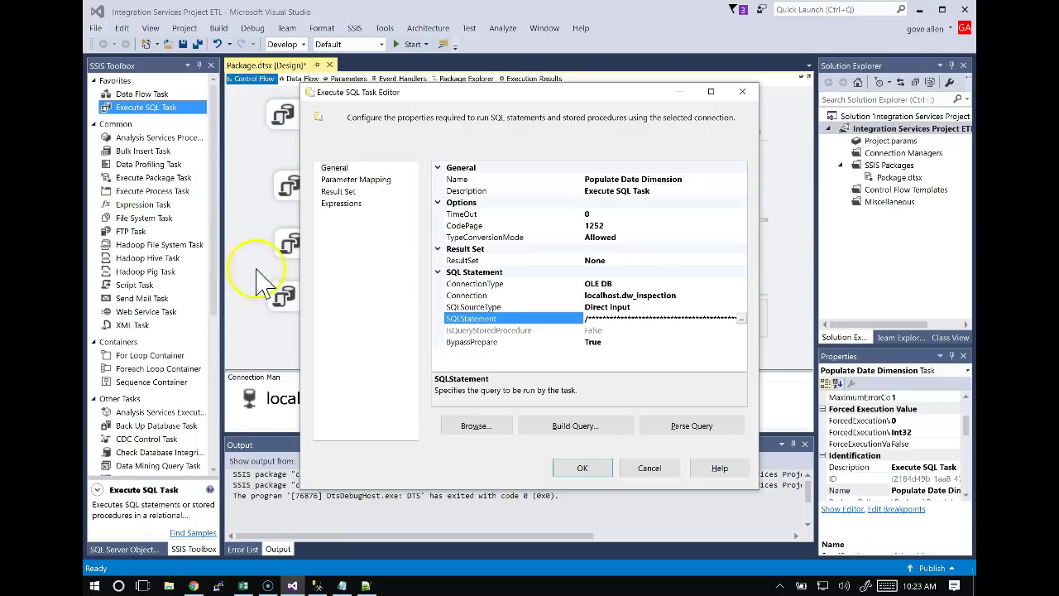
Reopen Populate Date Dimension's SQLStatement and clear the old query.
key("Return")
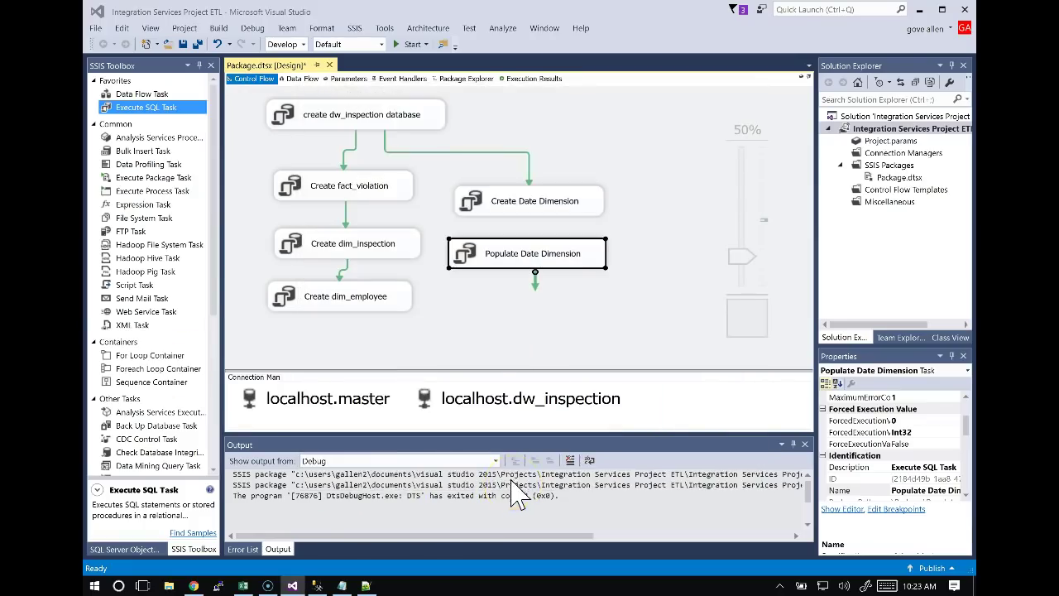
right_click(565, 255)
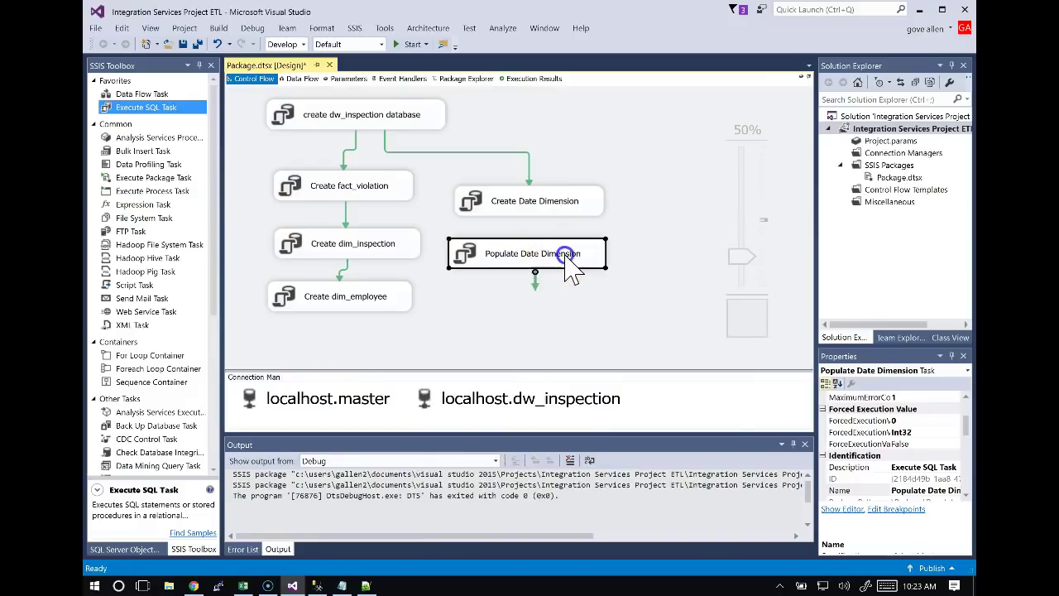
double_click(565, 255)
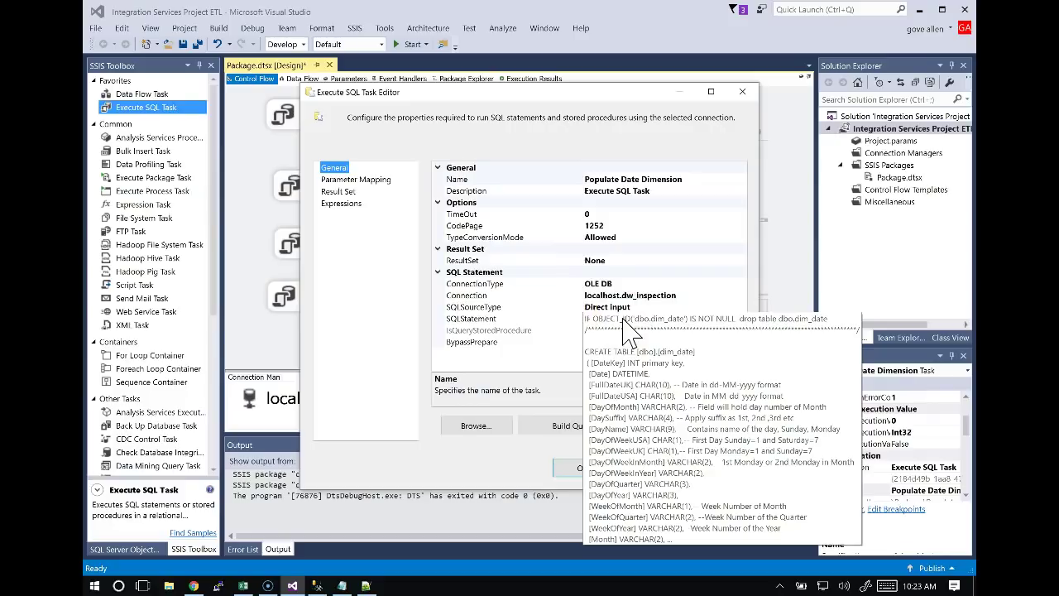
left_click(624, 321)
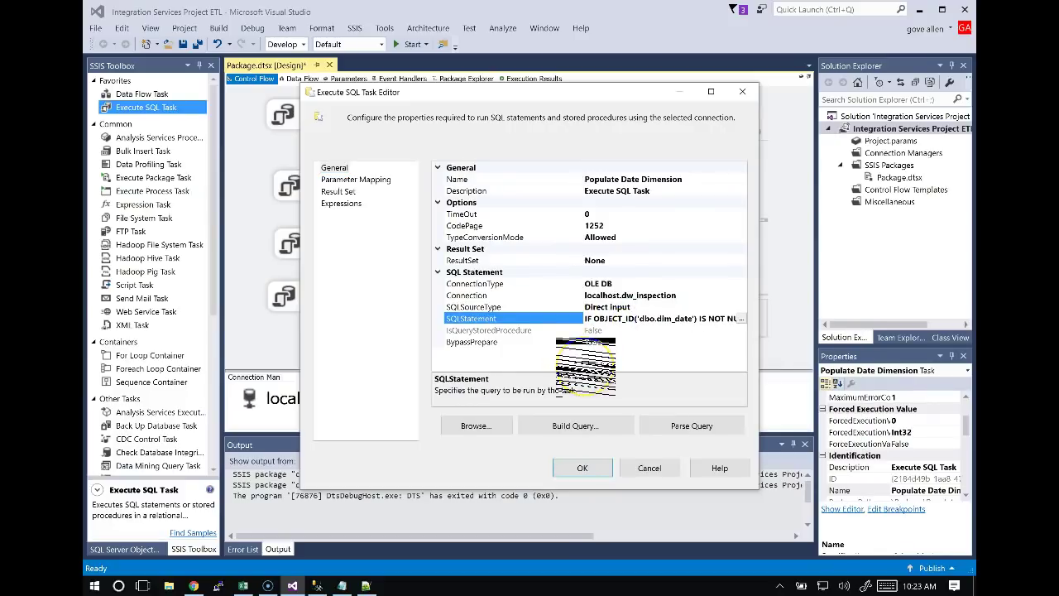
left_click(739, 319)
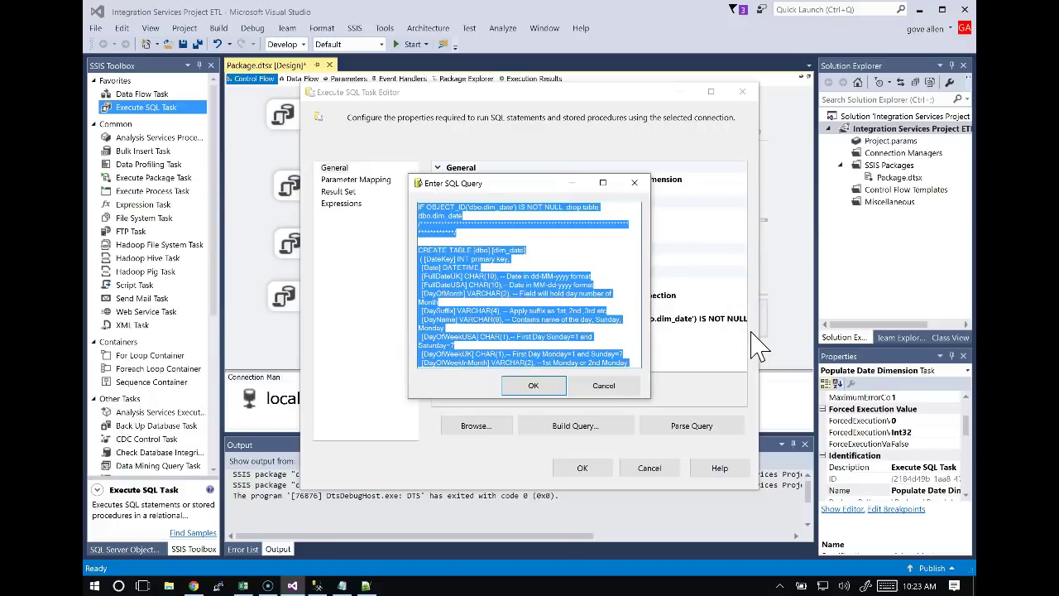
key("Delete")
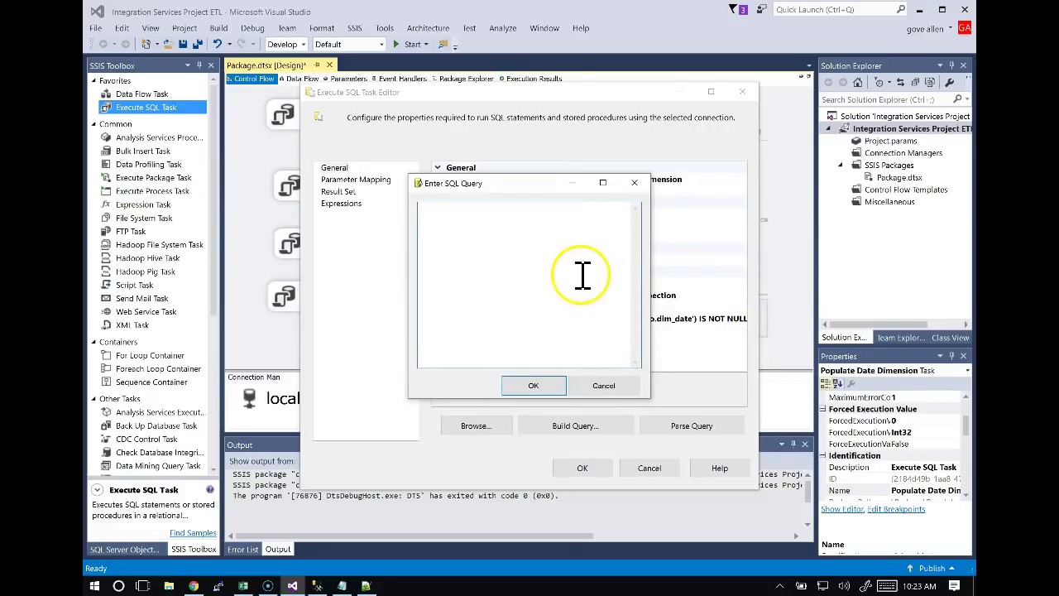
Paste the full Notepad++ date-and-holiday script into the query and save the task.
key("alt+Tab")
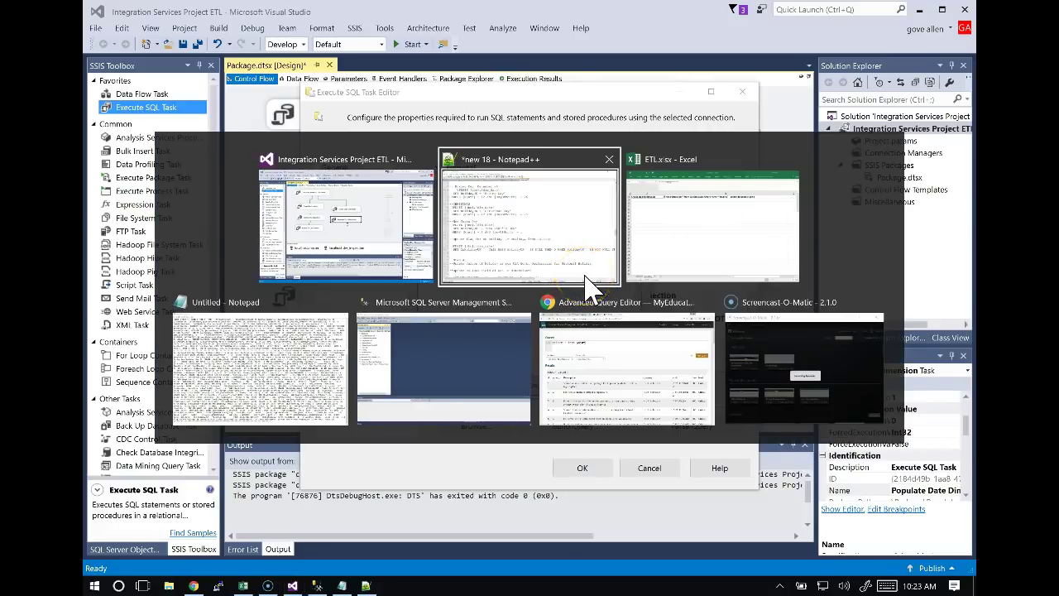
left_click(587, 285)
left_click(478, 230)
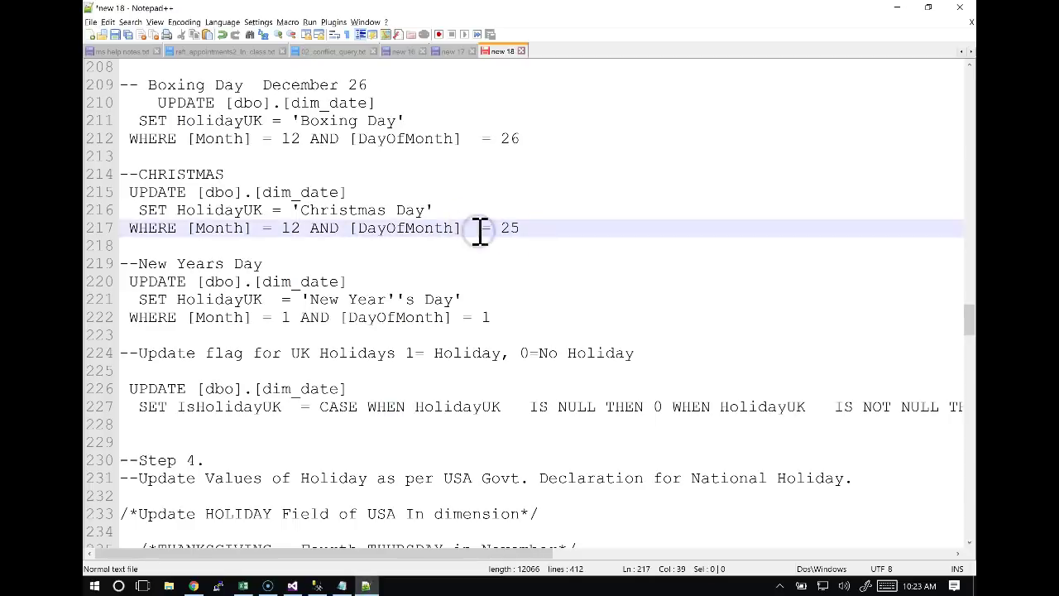
key("ctrl+a")
key("alt+Tab")
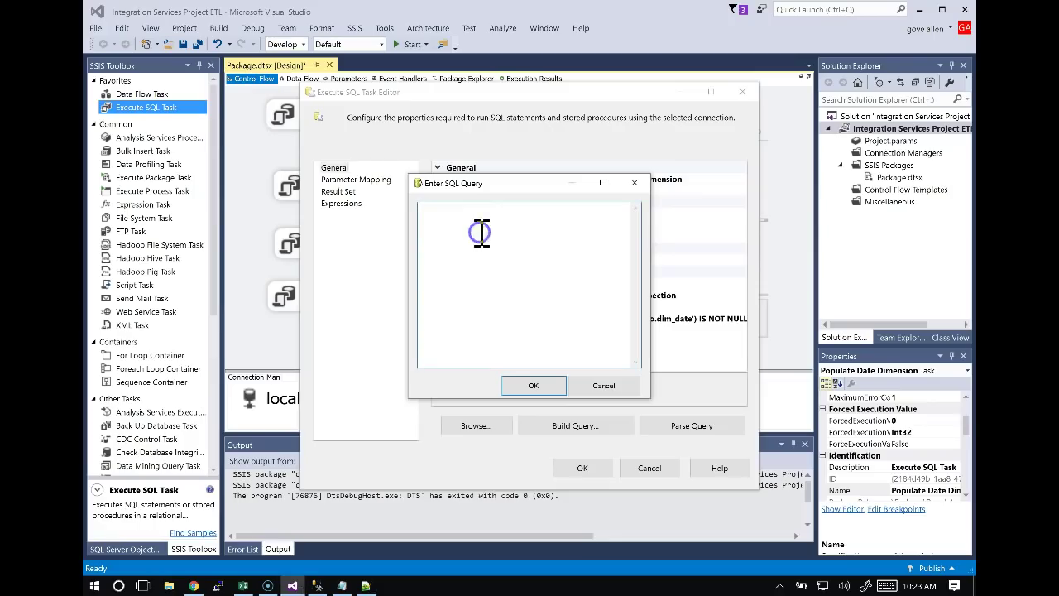
key("ctrl+v")
left_click(534, 385)
left_click(583, 466)
Connect Create Date Dimension to Populate Date Dimension with a precedence constraint.
left_click(523, 201)
left_click_drag(536, 224, 536, 253)
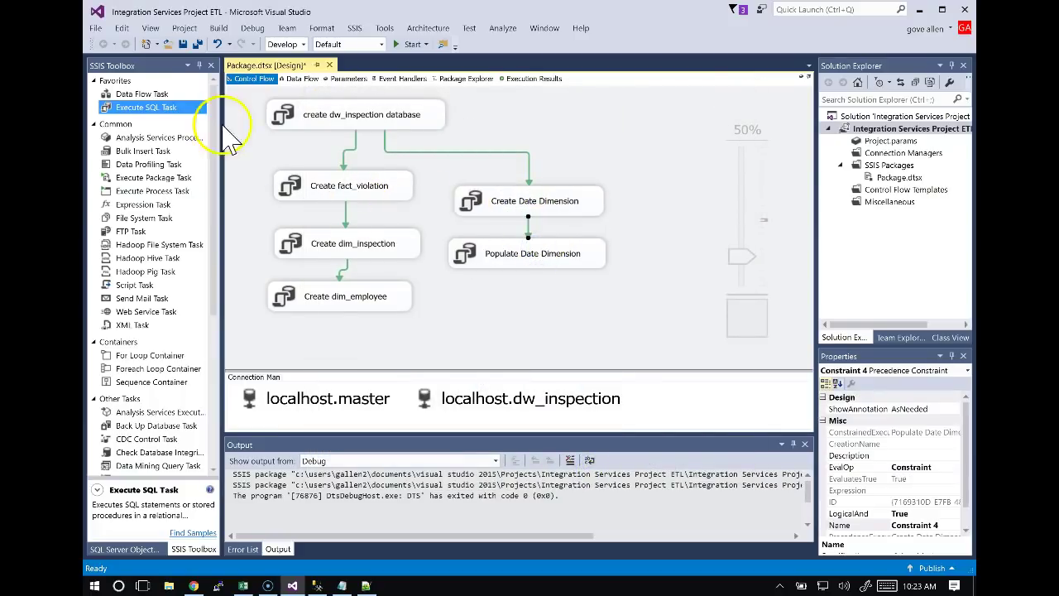
left_click(534, 255)
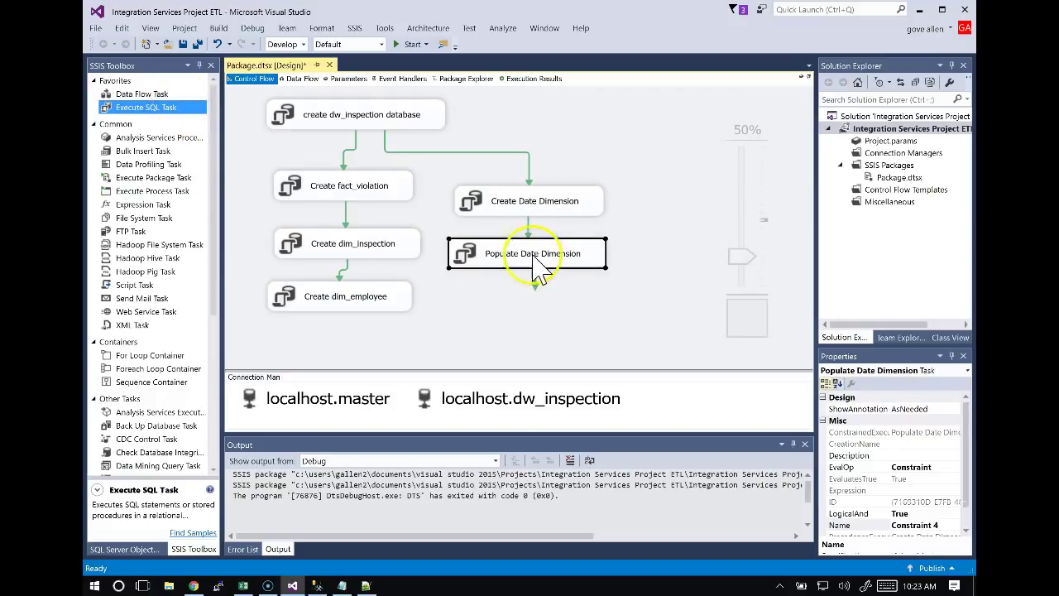
Verify Populate Date Dimension's query ends with the USA holiday flag update.
right_click(553, 257)
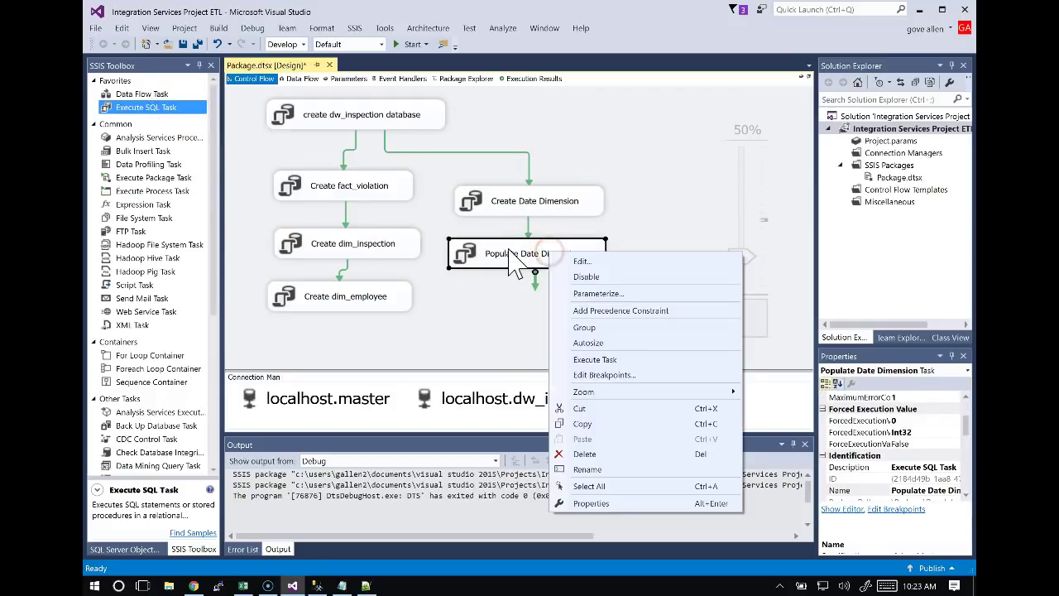
left_click(584, 262)
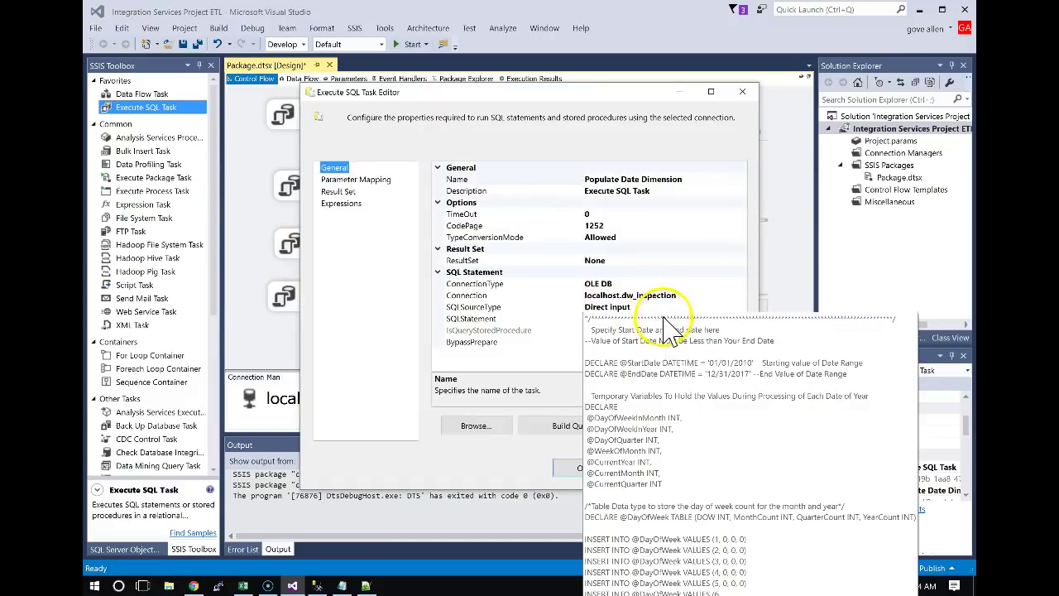
left_click(611, 318)
left_click(739, 317)
left_click(471, 262)
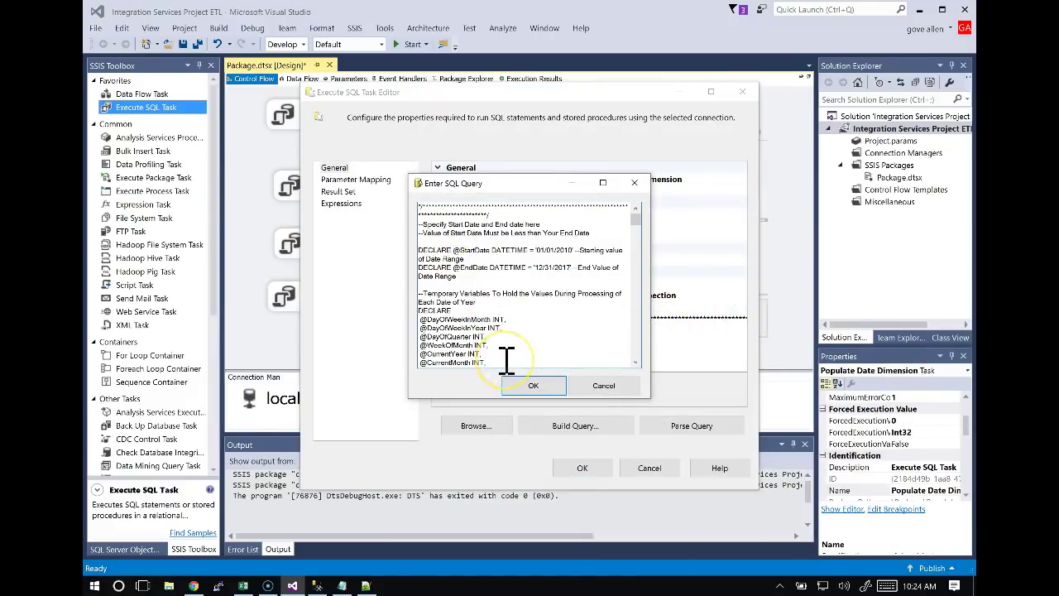
key("ctrl+End")
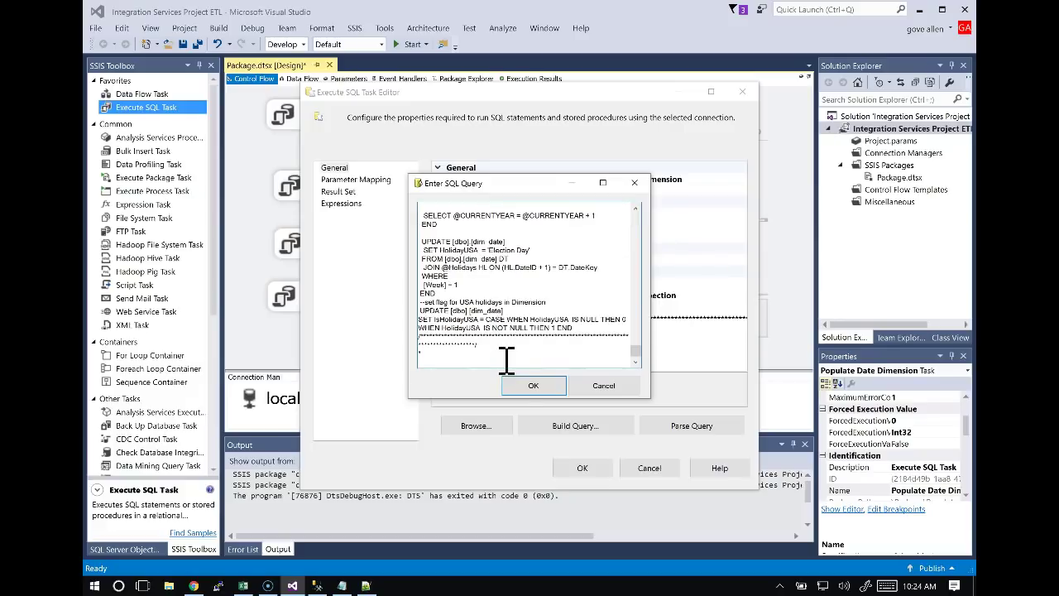
left_click(528, 388)
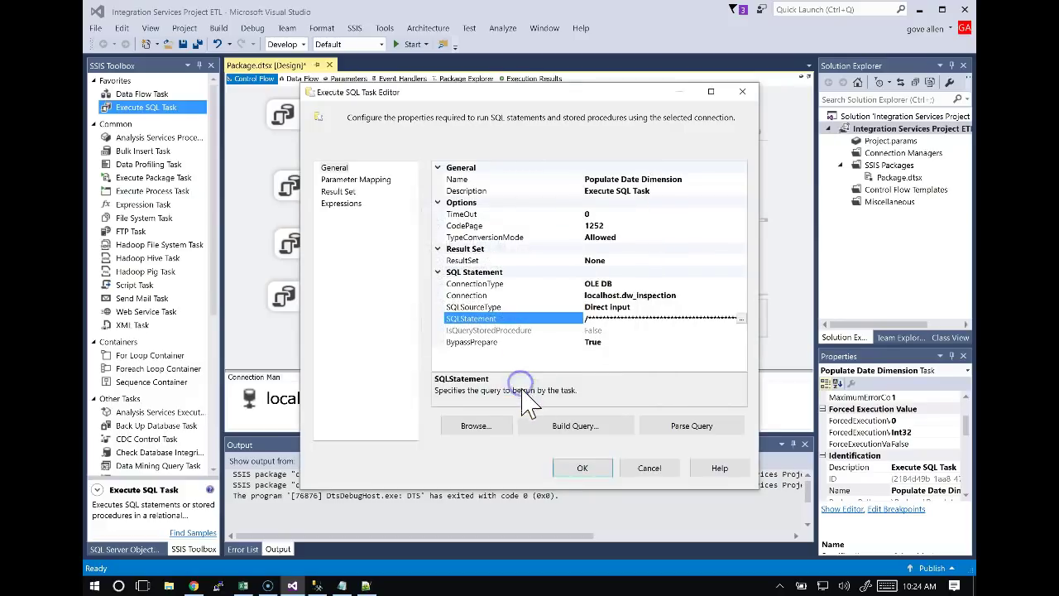
left_click(596, 478)
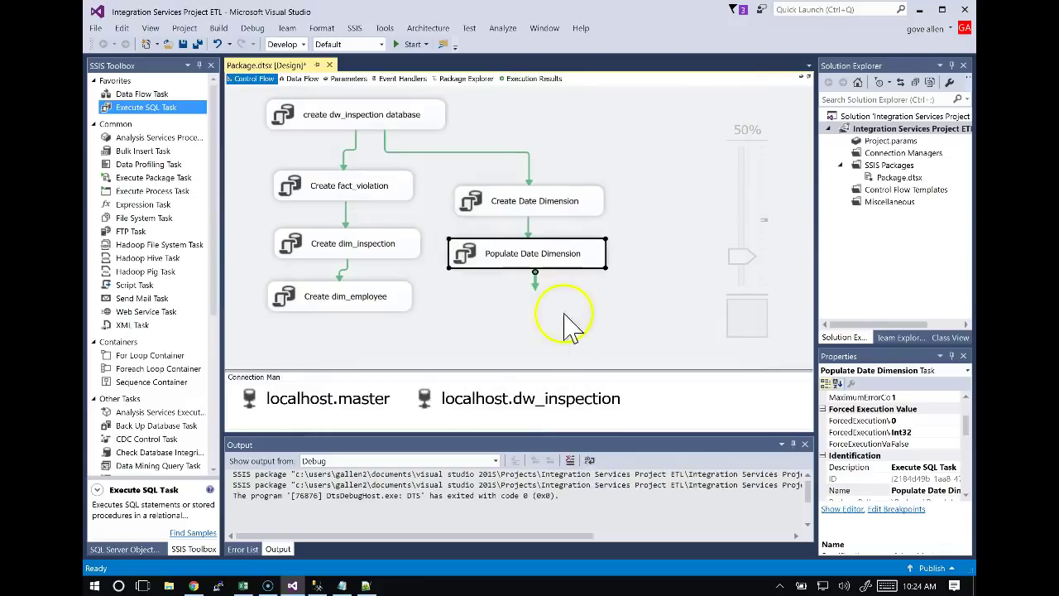
Duplicate the create dw_inspection database task and place the copy on the top row.
left_click(542, 207)
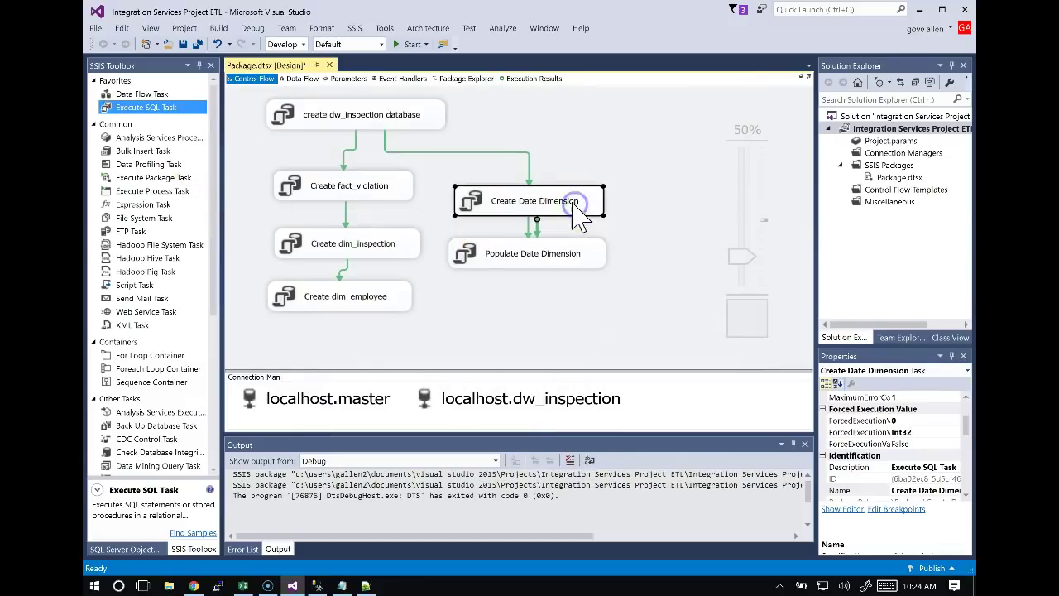
left_click(438, 118)
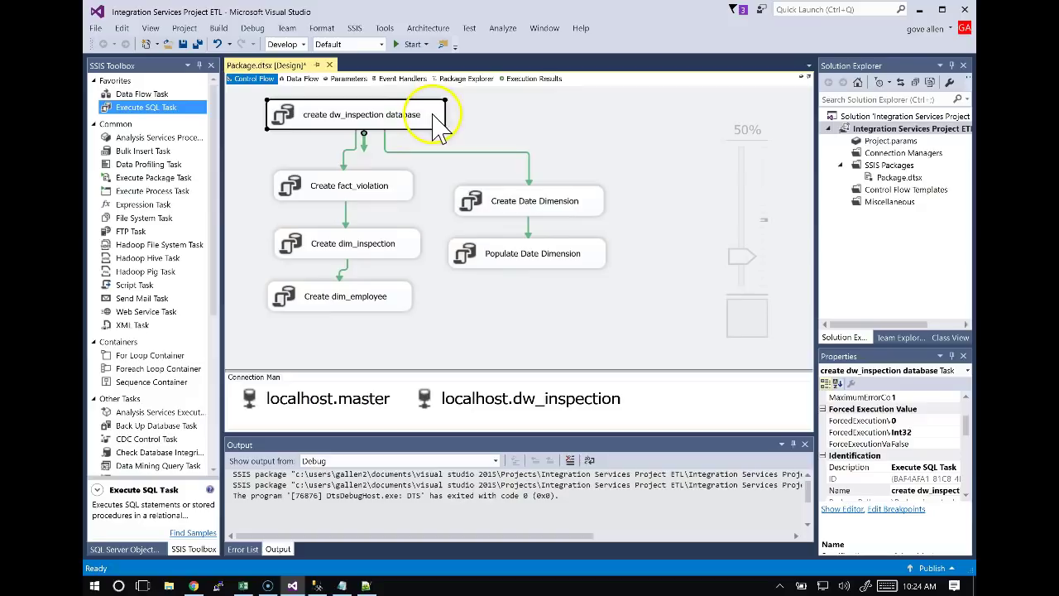
key("ctrl+c")
key("ctrl+v")
left_click_drag(659, 279, 590, 128)
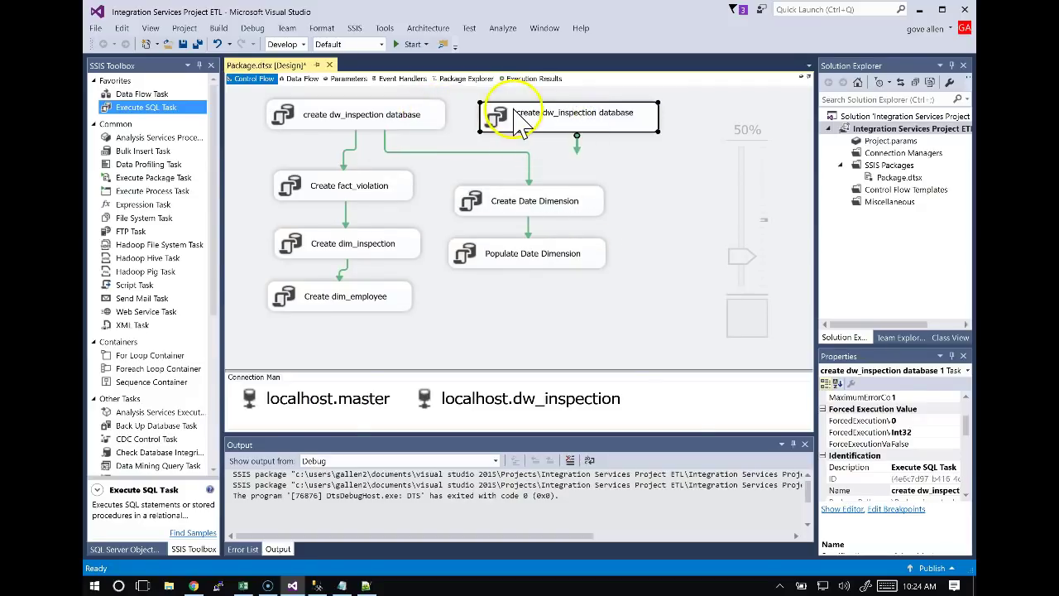
Rename the copy Create staging database and link create dw_inspection database to it.
key("alt+Tab")
key("alt+Tab")
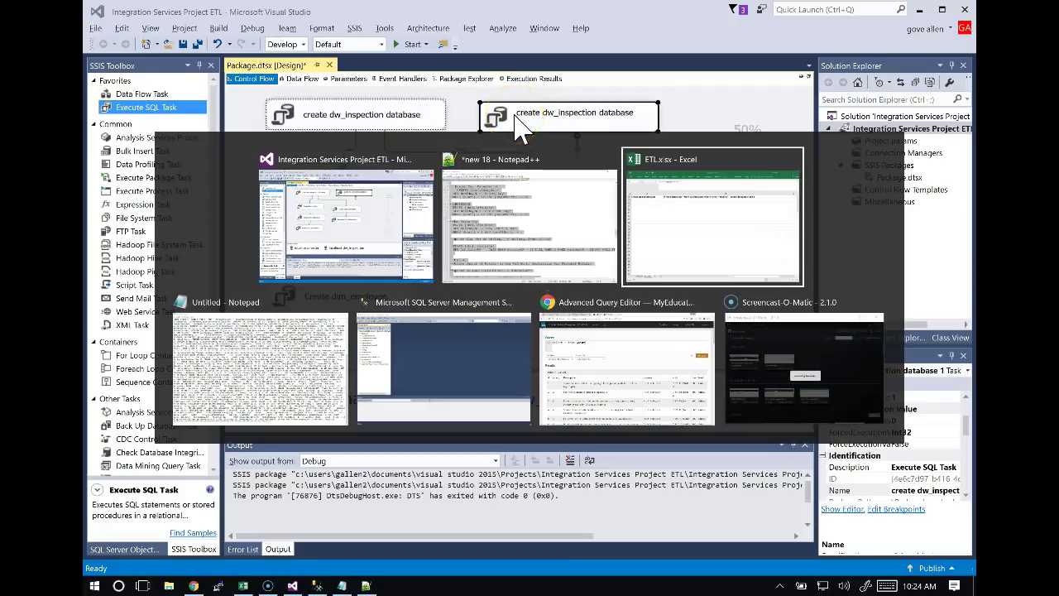
key("alt+Tab")
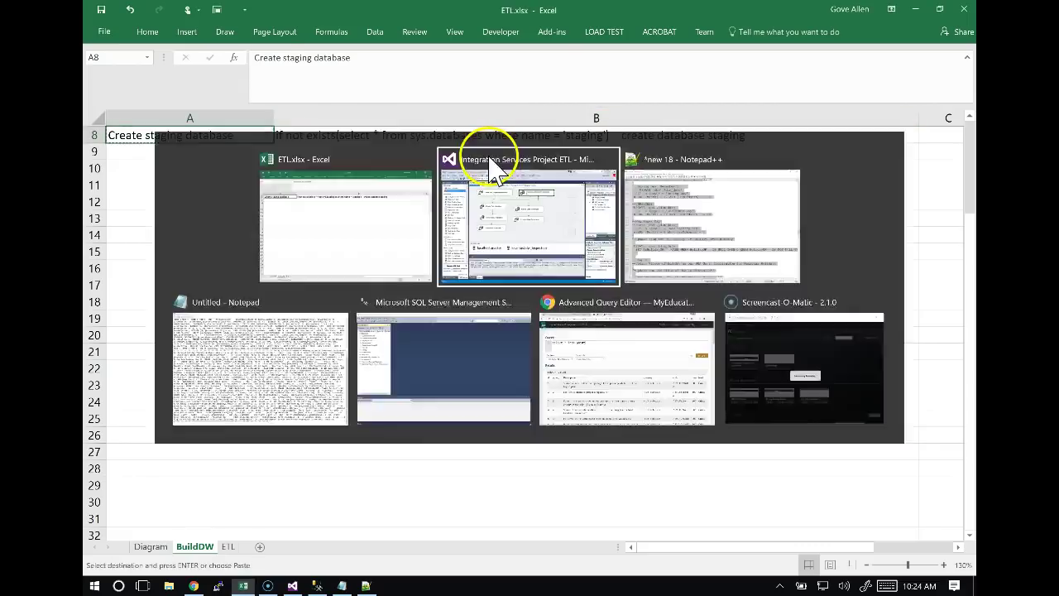
left_click(555, 109)
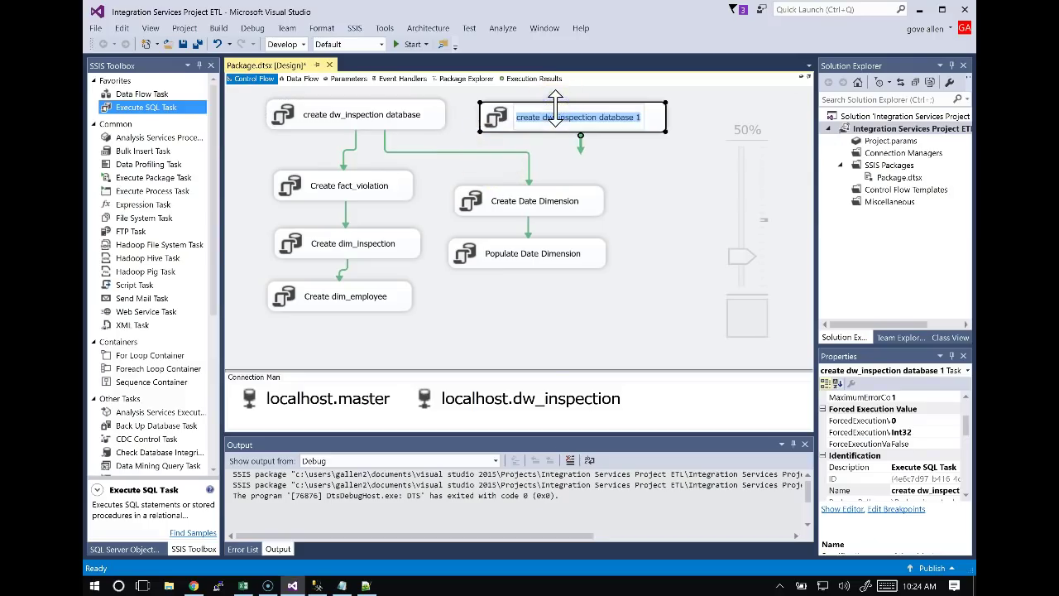
key("ctrl+v")
left_click(596, 156)
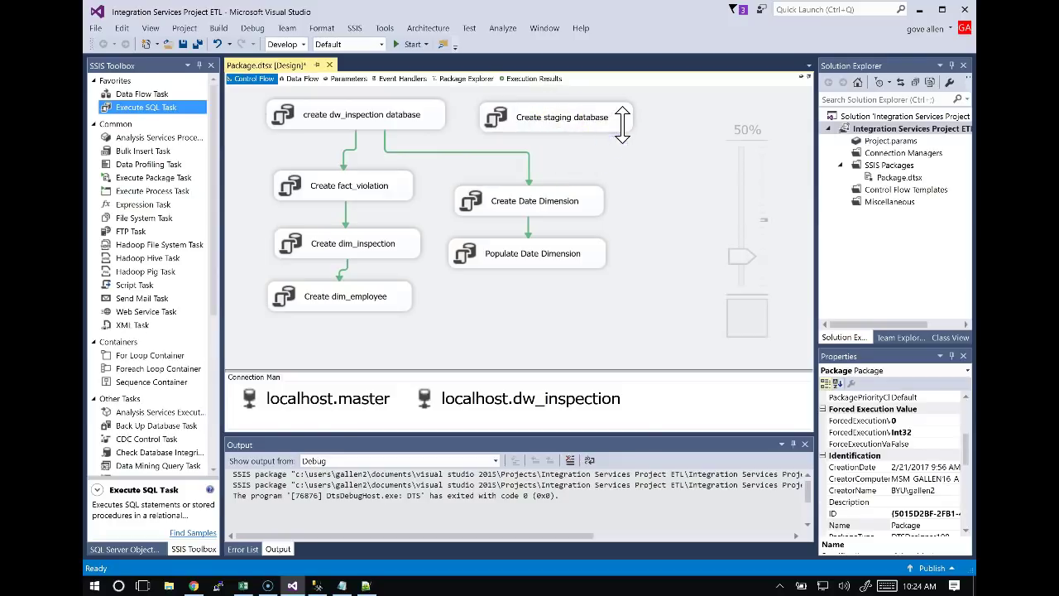
left_click(435, 120)
left_click_drag(365, 147, 502, 113)
Give Create staging database the staging SQL from cell B8 as its SQLStatement.
key("alt+Tab")
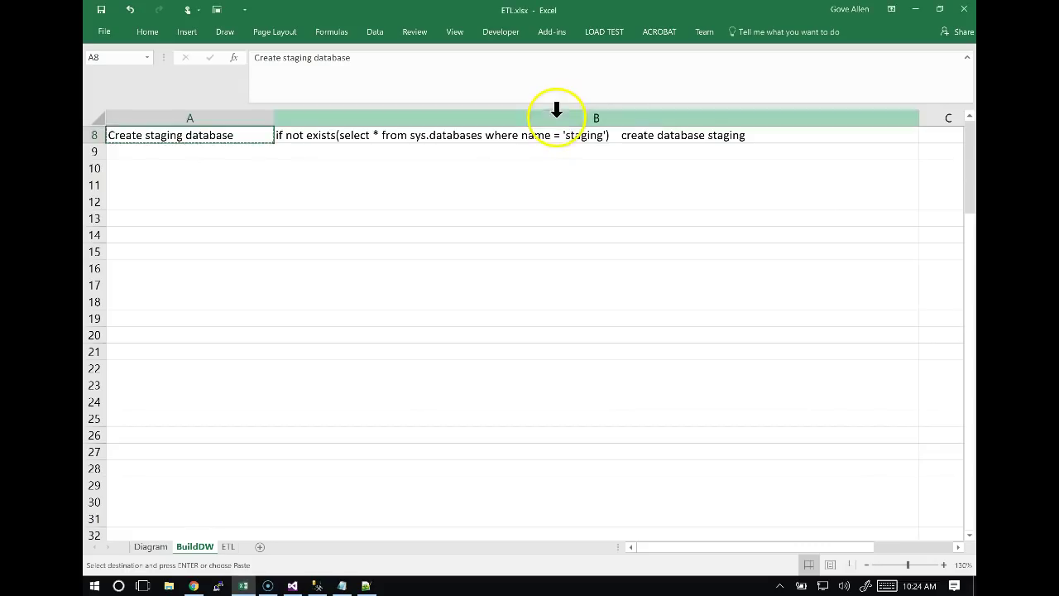
left_click(488, 137)
key("ctrl+c")
key("alt+Tab")
left_click(584, 124)
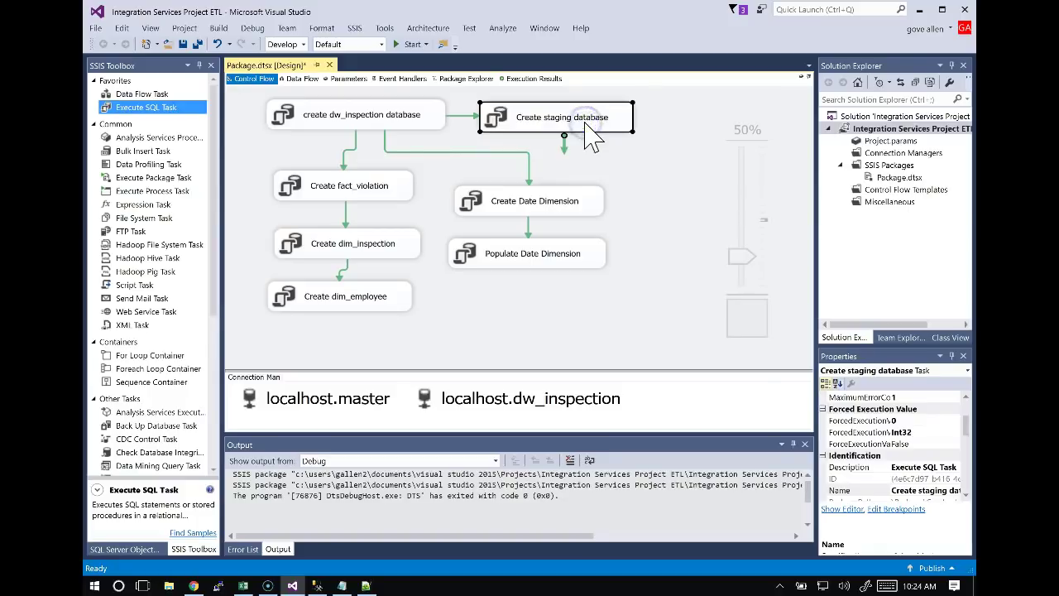
left_click(647, 318)
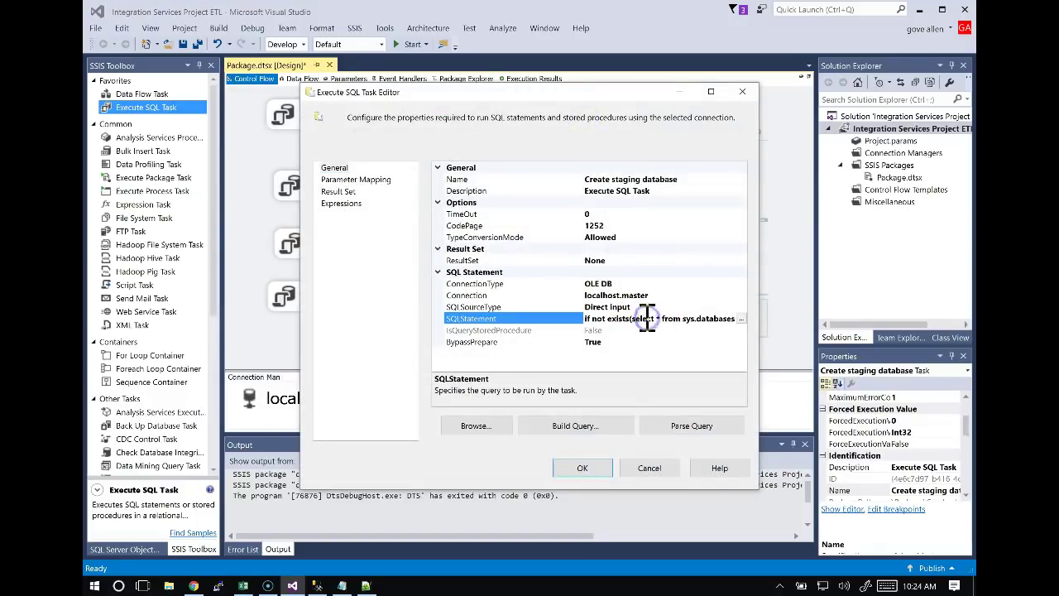
left_click(741, 319)
key("ctrl+v")
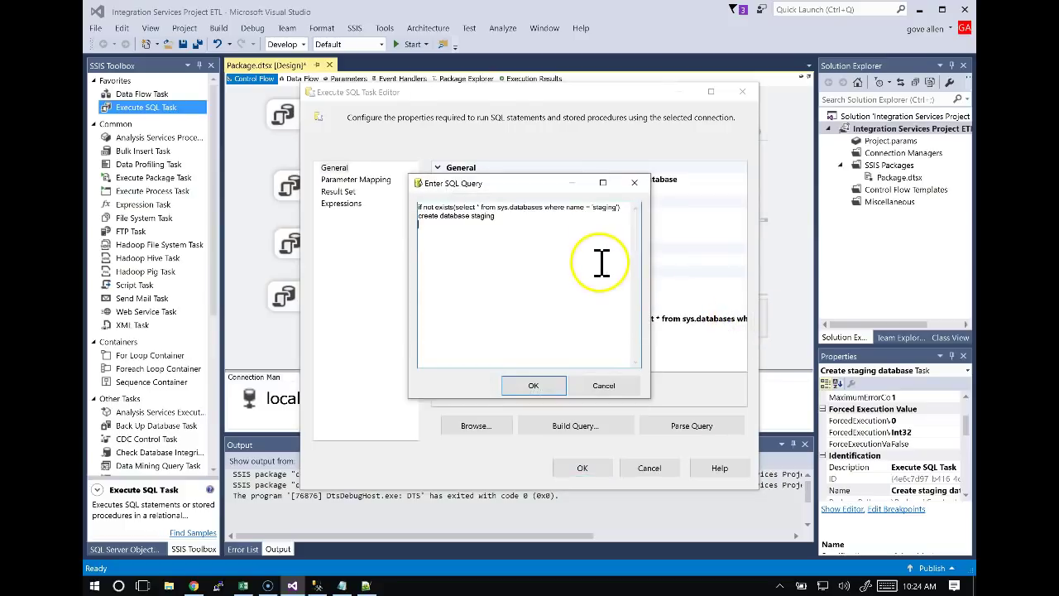
left_click(546, 385)
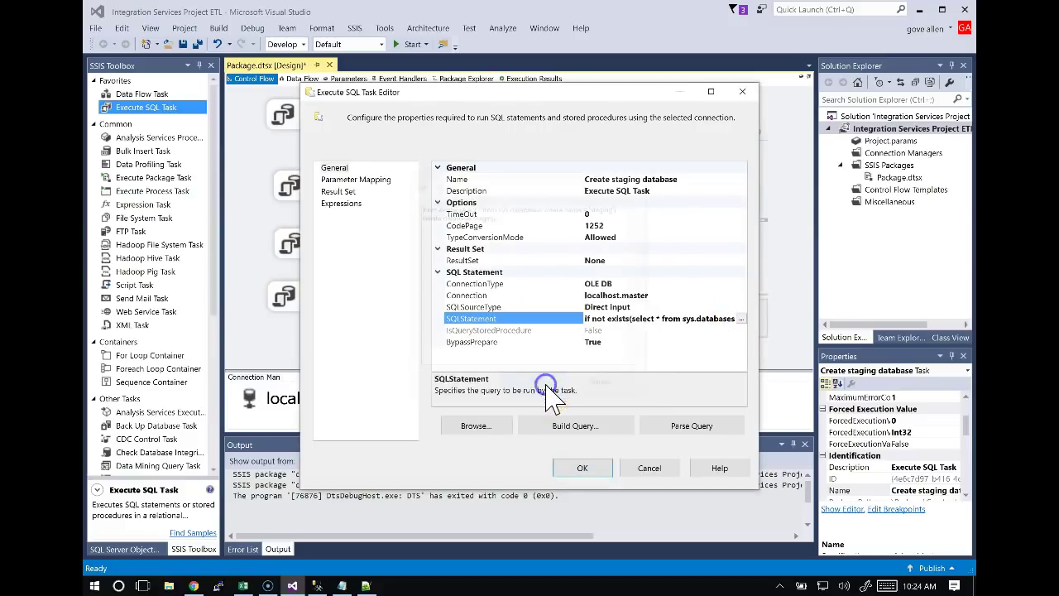
left_click(579, 468)
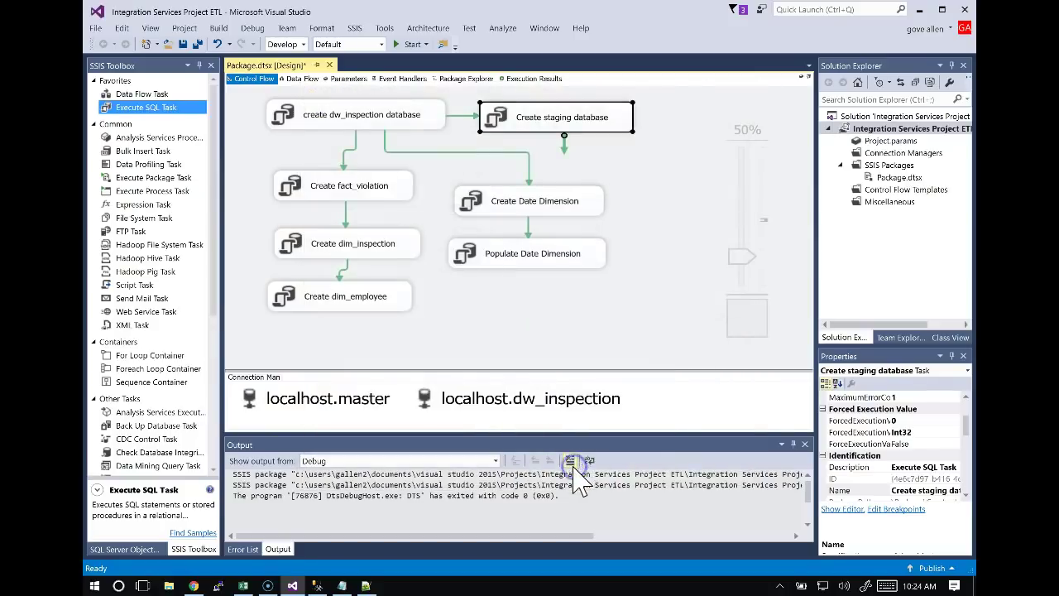
left_click(583, 324)
Debug-run the package, confirm every task shows a green check, then stop the run.
left_click(608, 416)
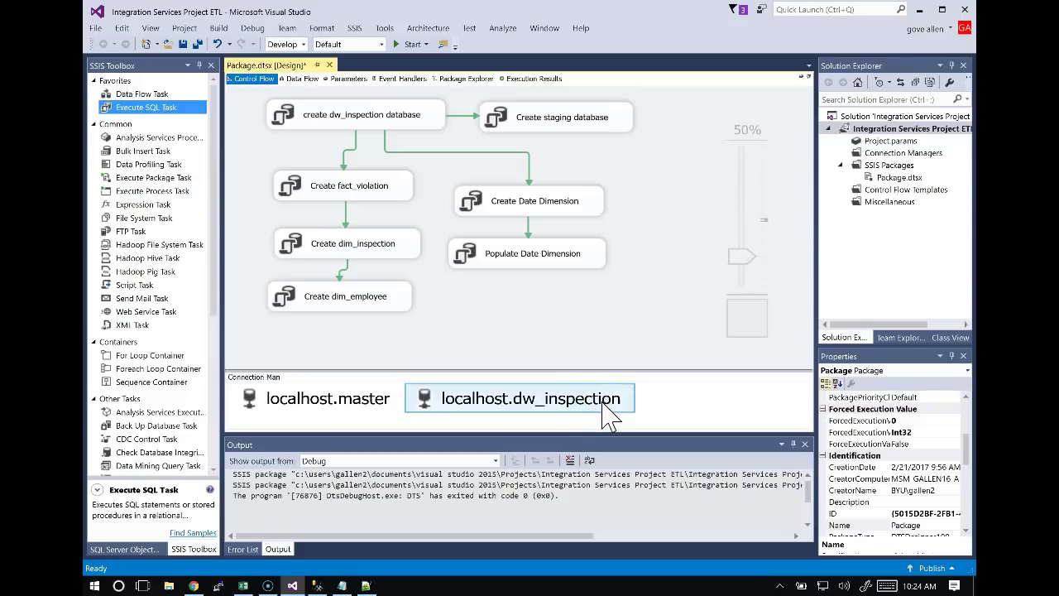
left_click(396, 44)
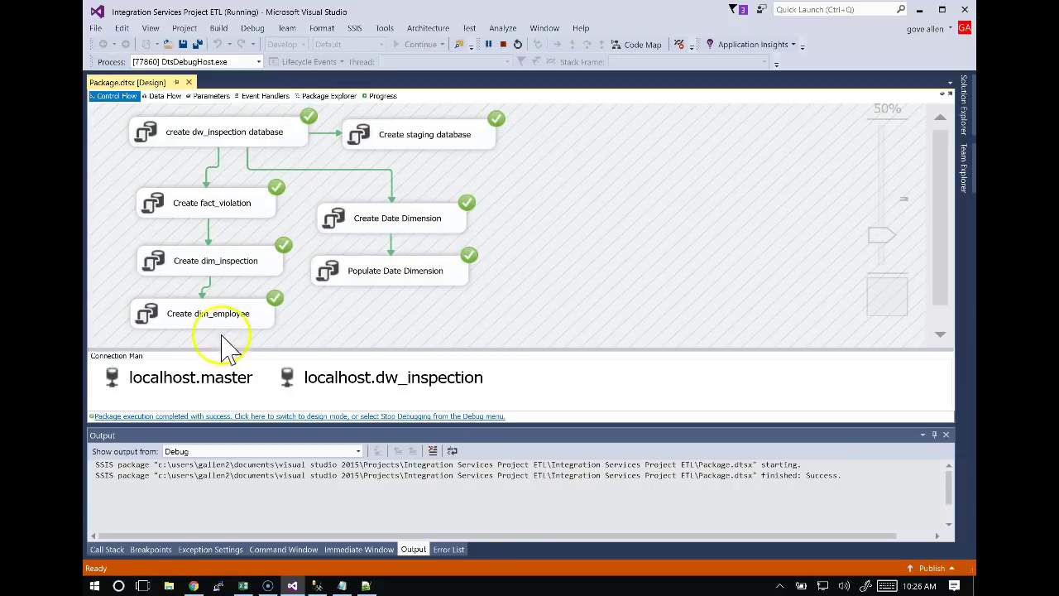
left_click(232, 378)
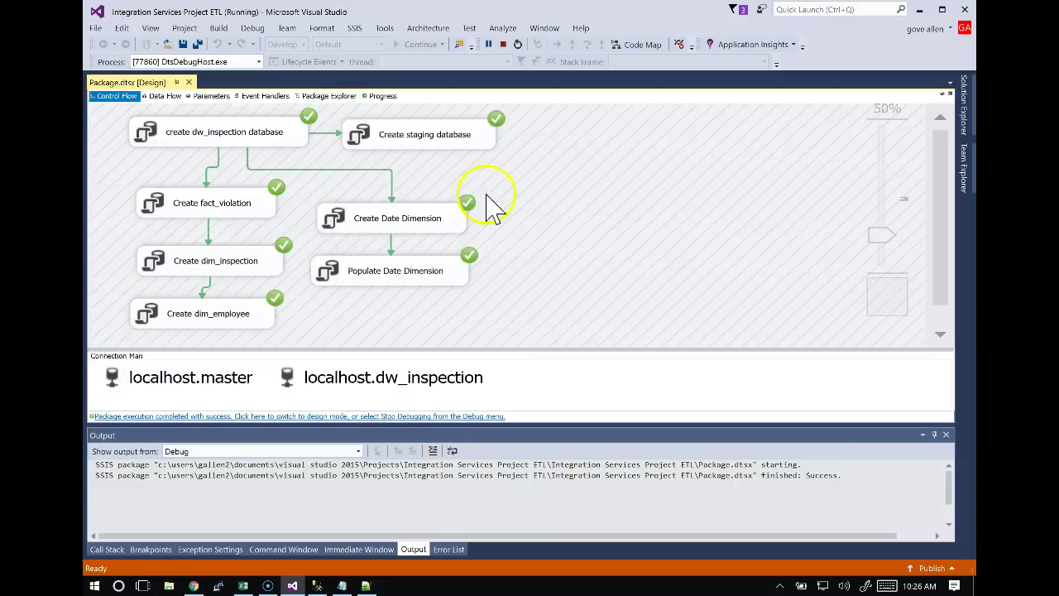
left_click(503, 44)
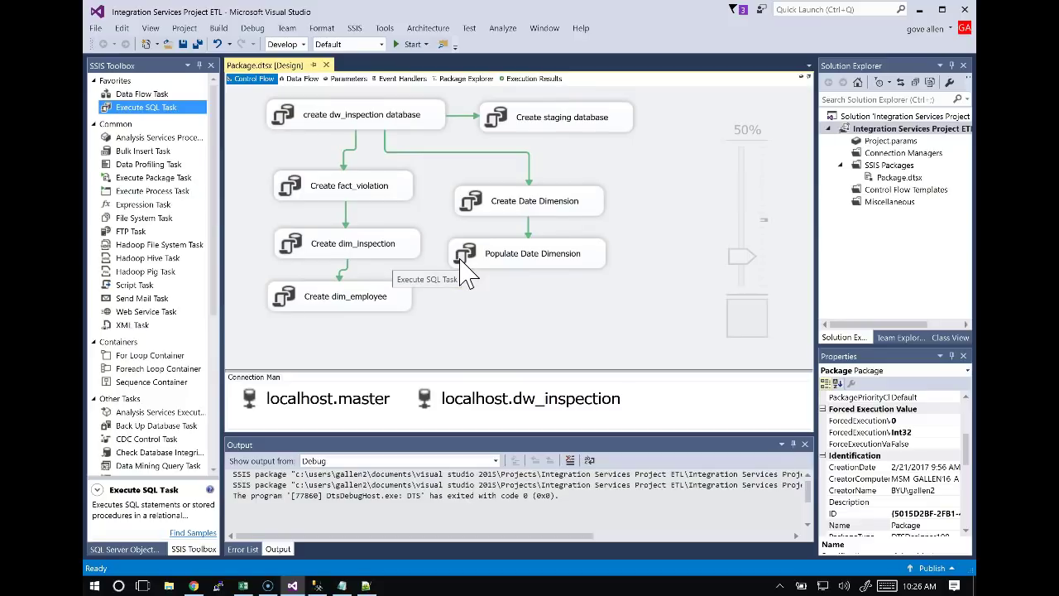
End debugging and bring up the SSIS Packages folder's context menu.
double_click(460, 260)
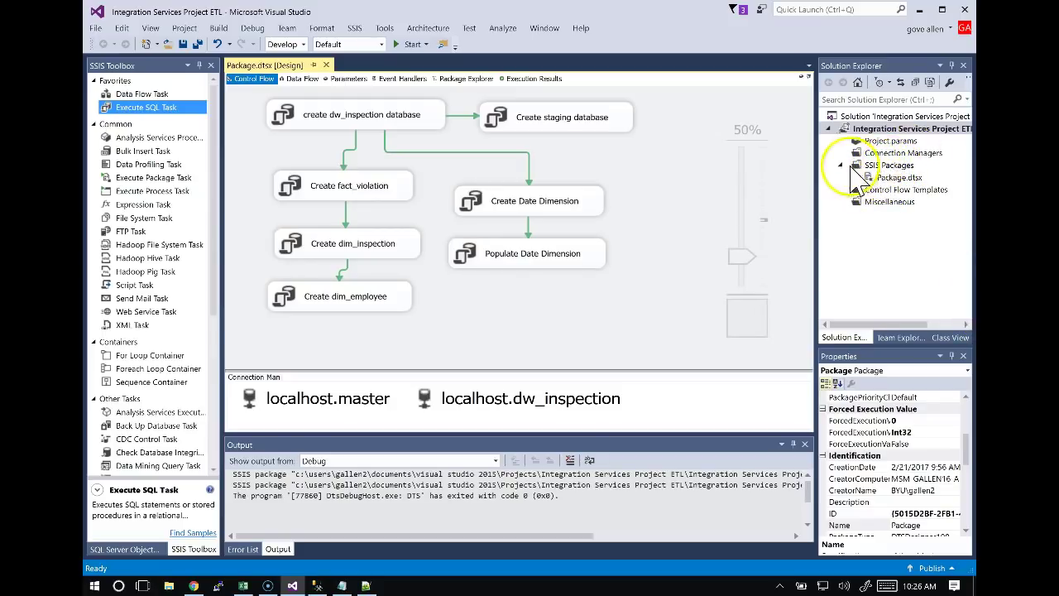
right_click(889, 169)
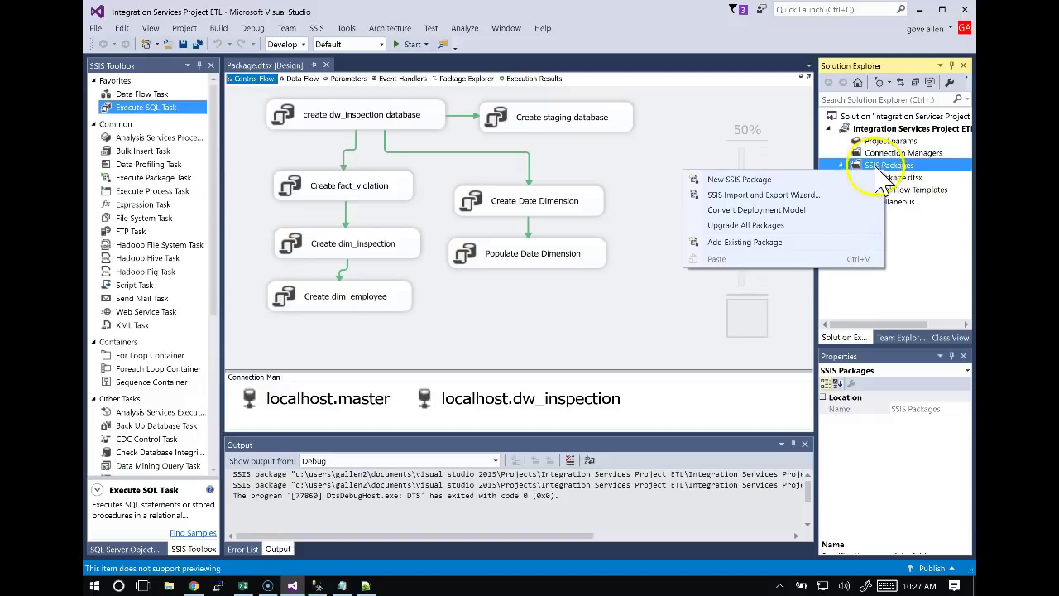
Add a new package, Package1.dtsx, then return to the Package.dtsx design tab.
left_click(722, 183)
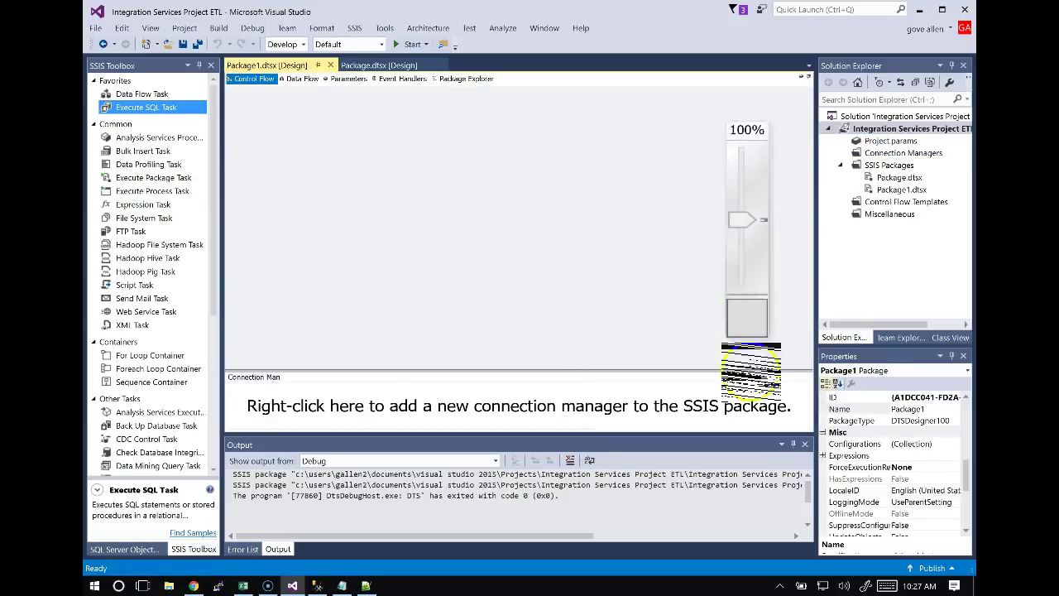
left_click(376, 66)
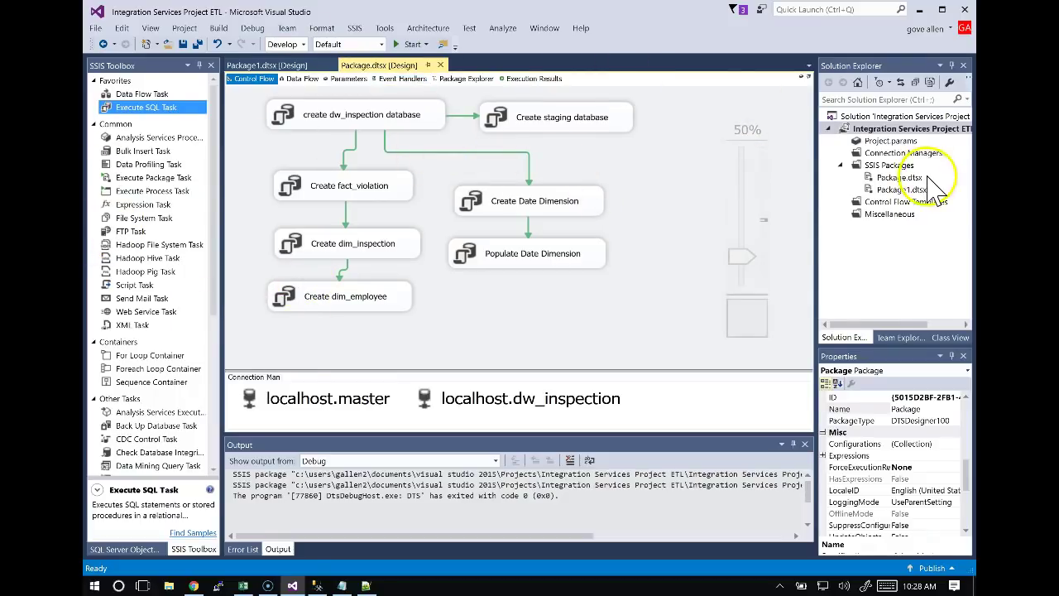
Bring back the empty Package1.dtsx design, then switch to the ETL workbook in Excel.
left_click(903, 190)
left_click(265, 66)
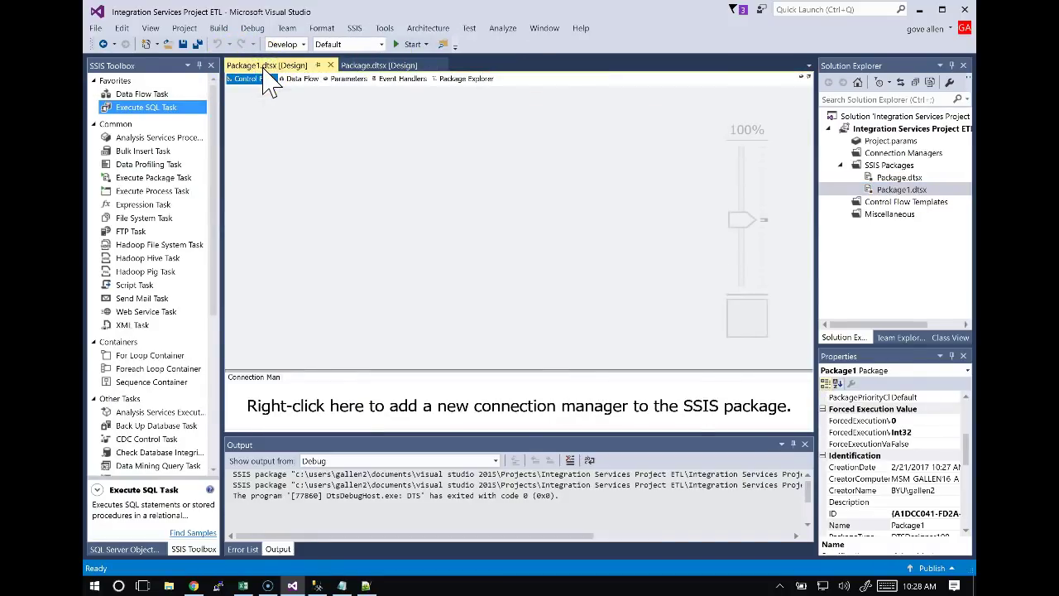
key("alt+Tab")
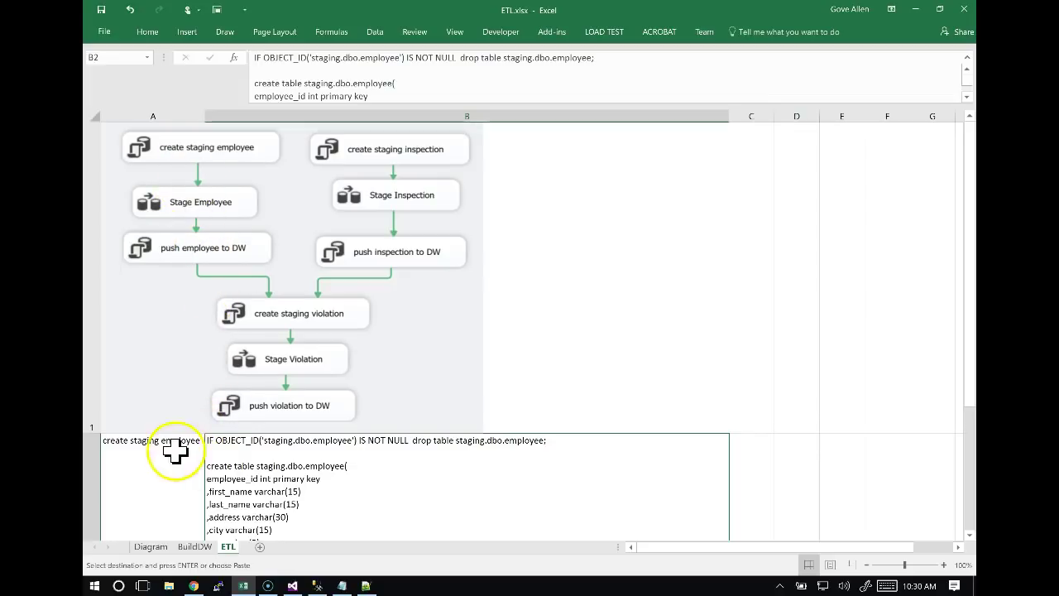
Select the text 'create staging employee' from cell A2, then go back to Visual Studio.
left_click(175, 451)
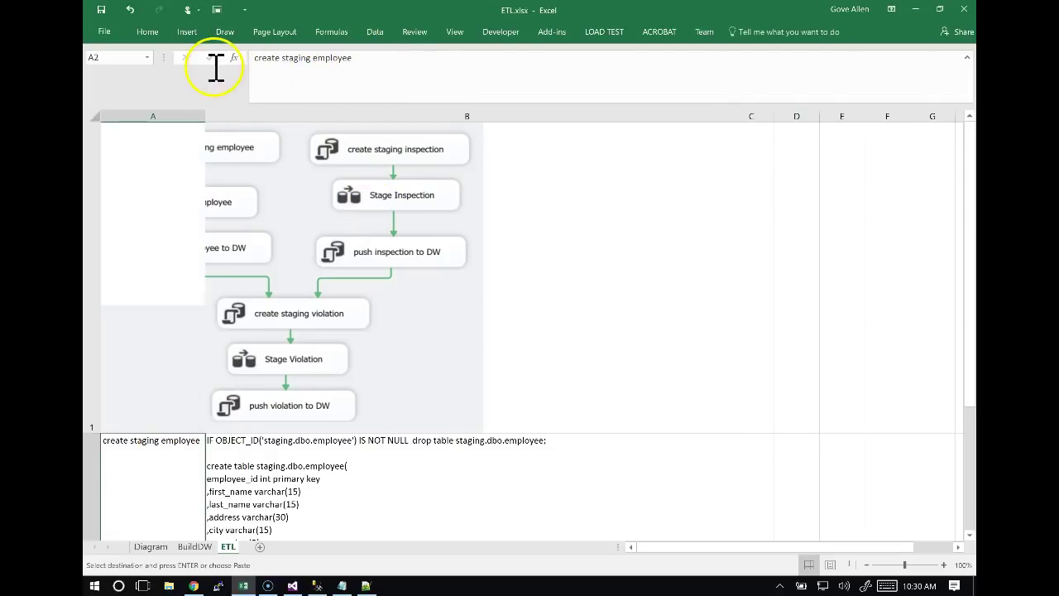
left_click_drag(252, 58, 352, 58)
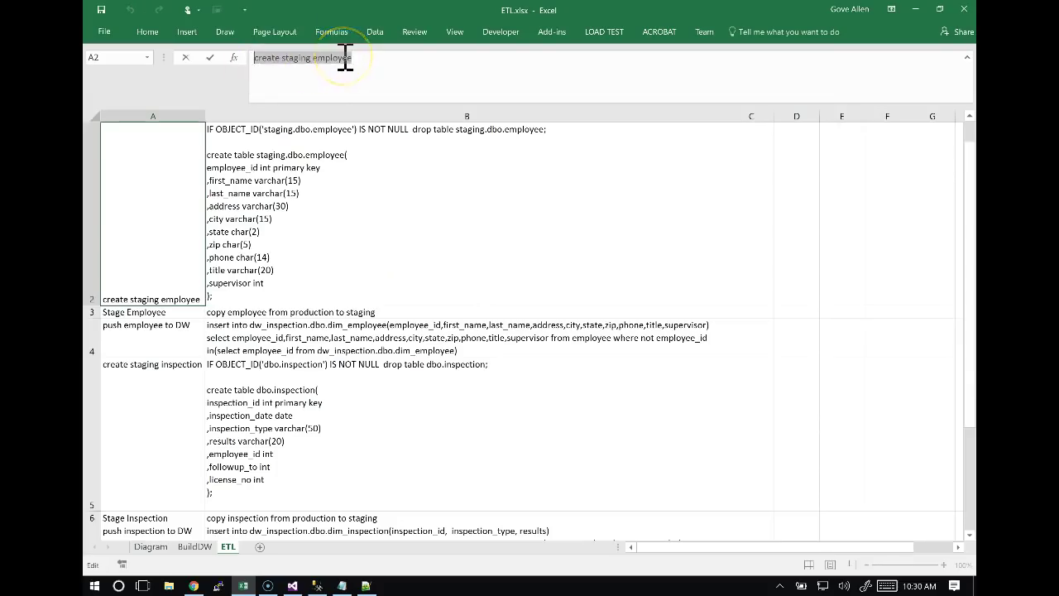
key("alt+Tab")
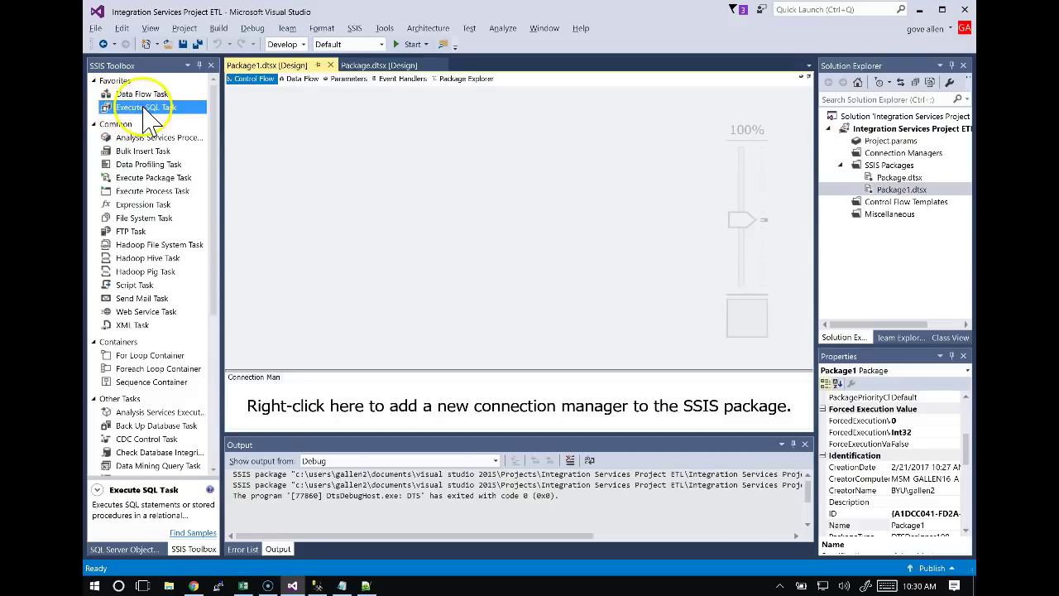
Add an Execute SQL Task named 'create staging employee' and zoom the canvas to 60%.
left_click_drag(142, 108, 286, 120)
left_click(430, 149)
type("create staging employee")
left_click_drag(743, 219, 739, 253)
left_click(592, 233)
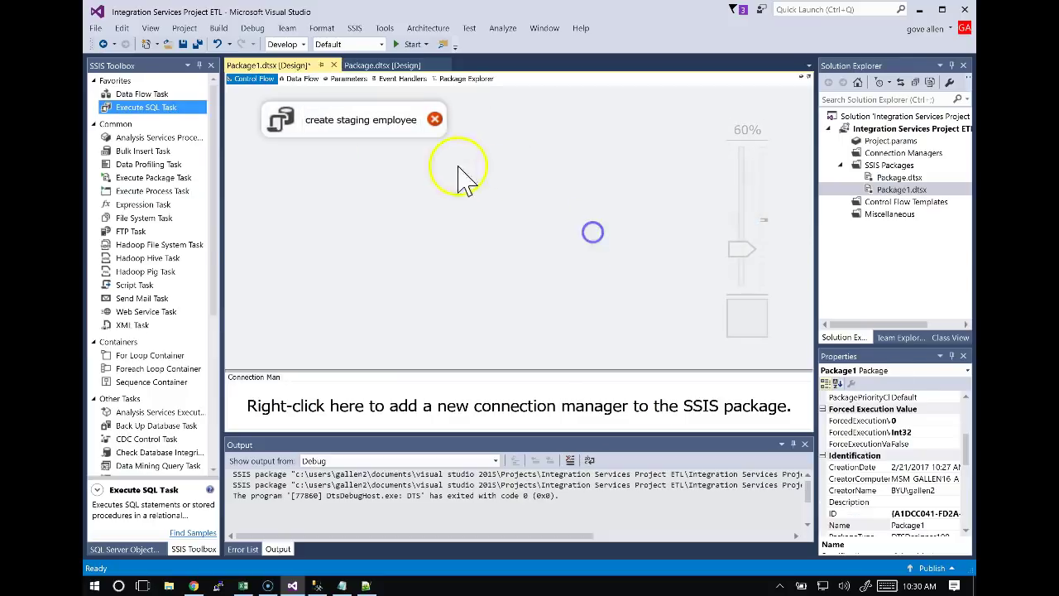
Bring up the Execute SQL Task Editor for create staging employee and select its Connection property.
double_click(418, 128)
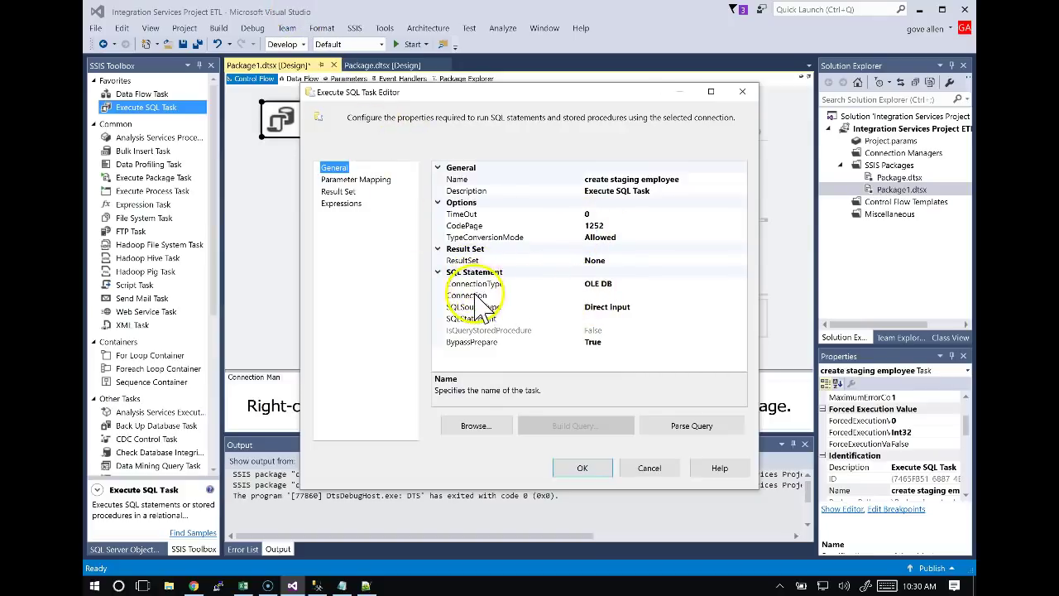
left_click(595, 296)
Start a new OLE DB connection with server name localhost.
left_click(742, 296)
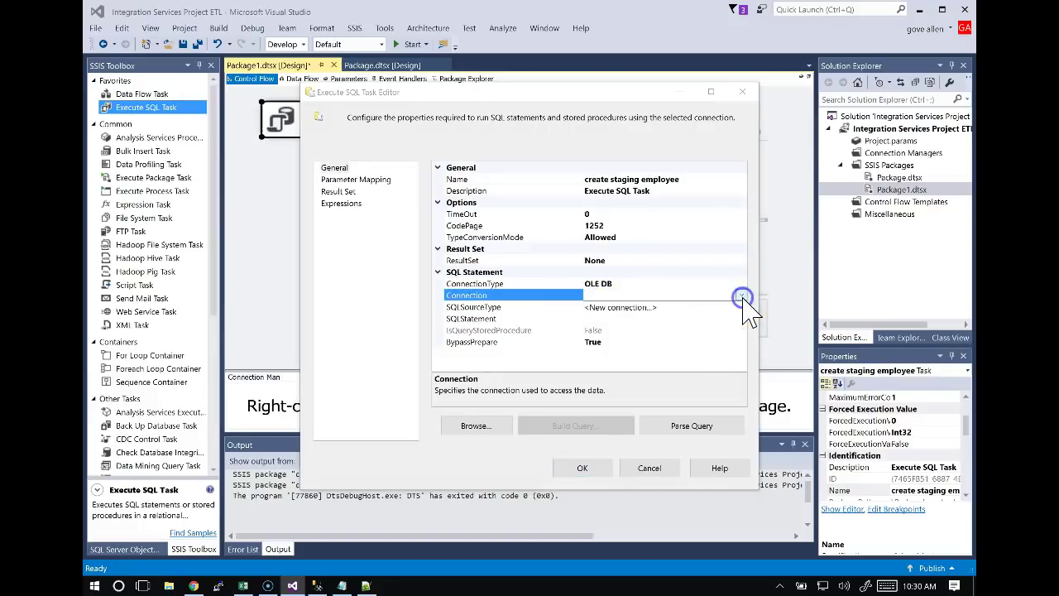
left_click(621, 306)
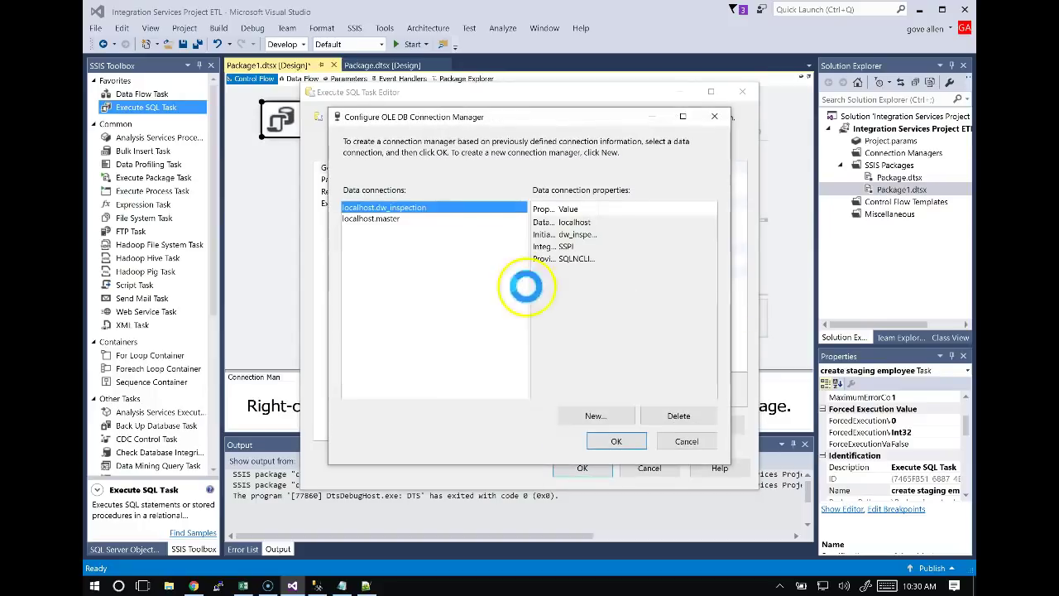
left_click(579, 417)
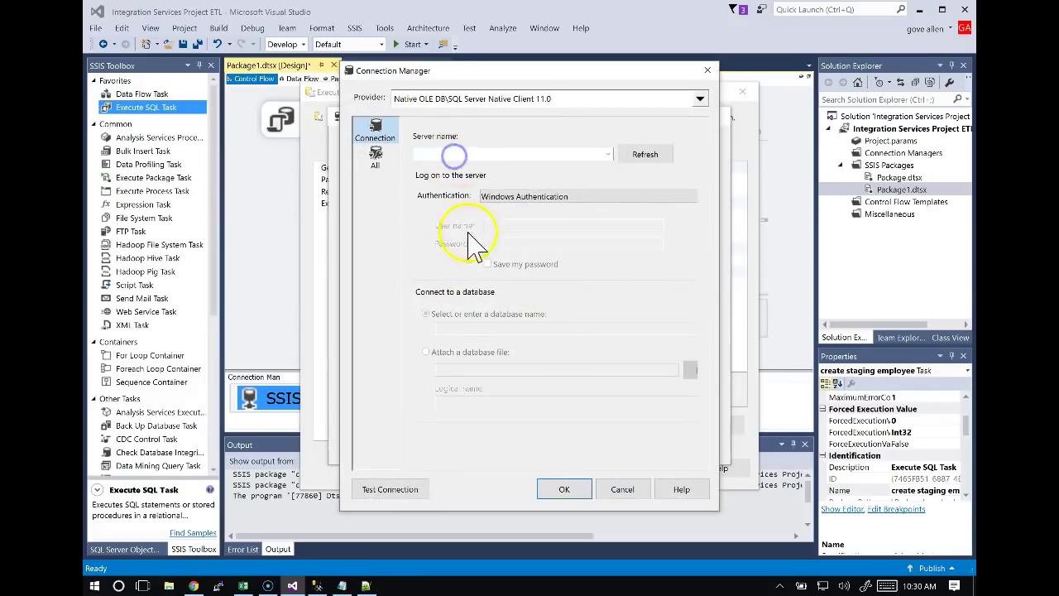
type("LOCALHOST")
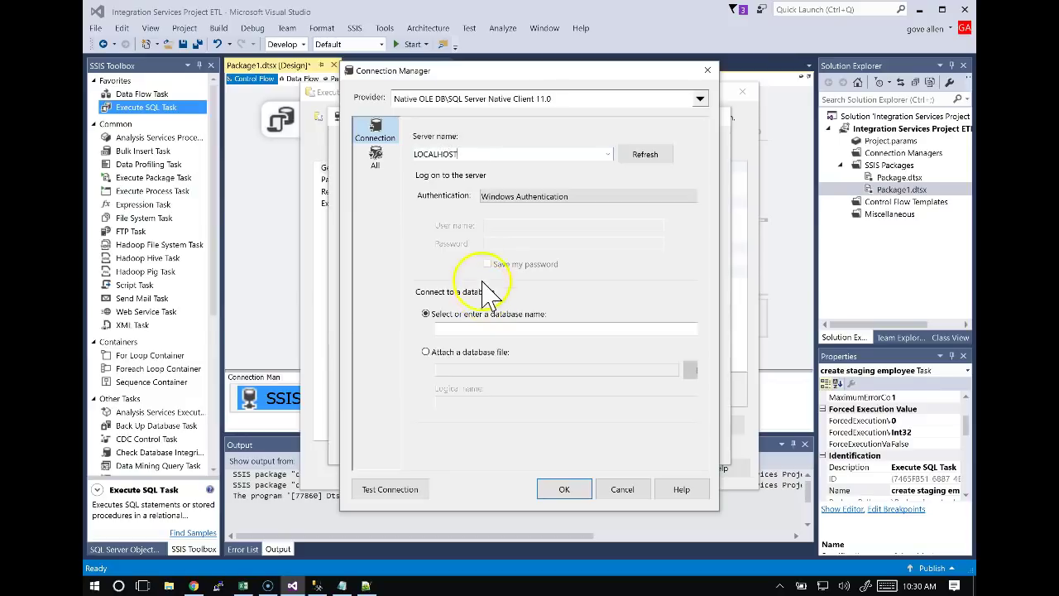
key("Tab")
left_click_drag(479, 154, 310, 127)
type("localhost")
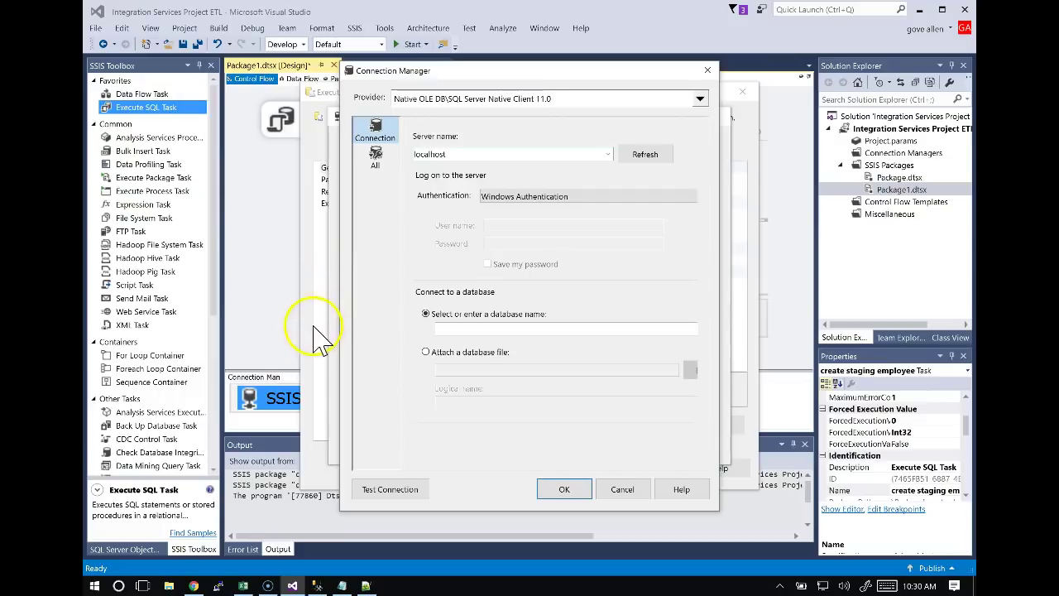
Choose the staging database and set localhost.staging as the task's connection.
left_click(457, 333)
type("staging")
key("Tab")
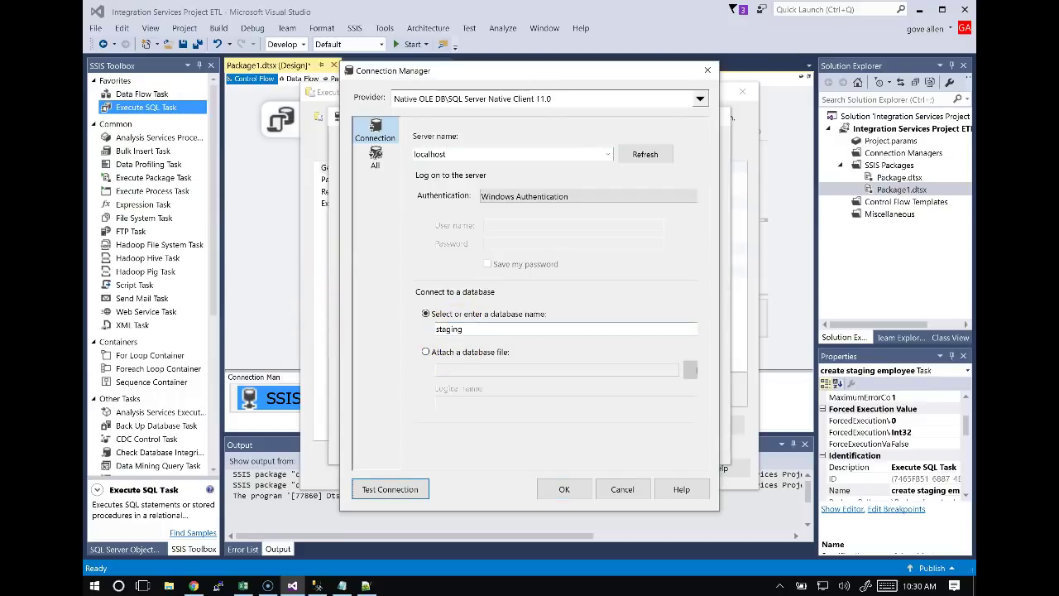
left_click(568, 490)
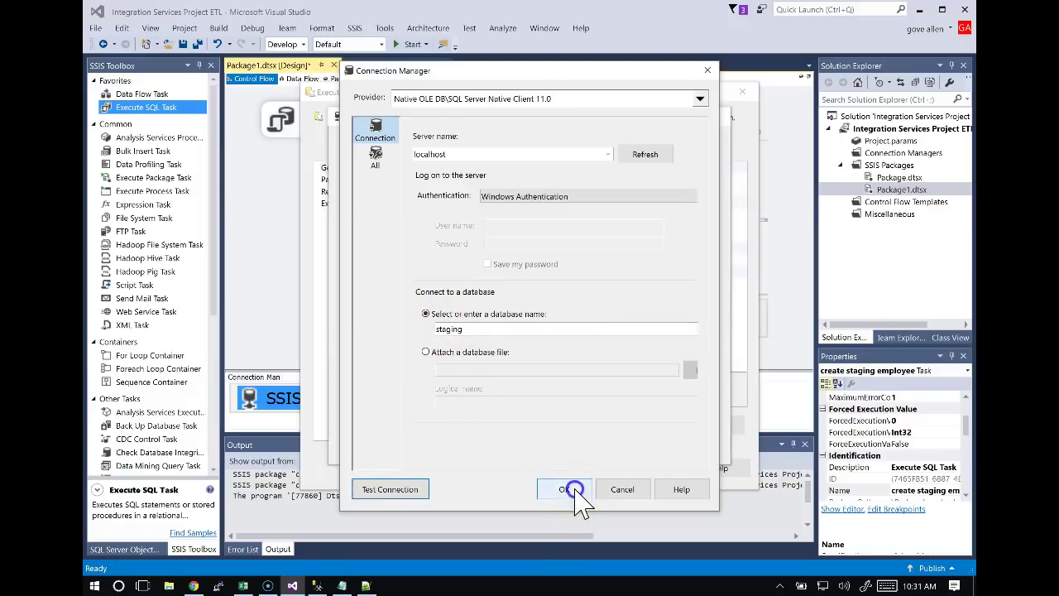
left_click(616, 443)
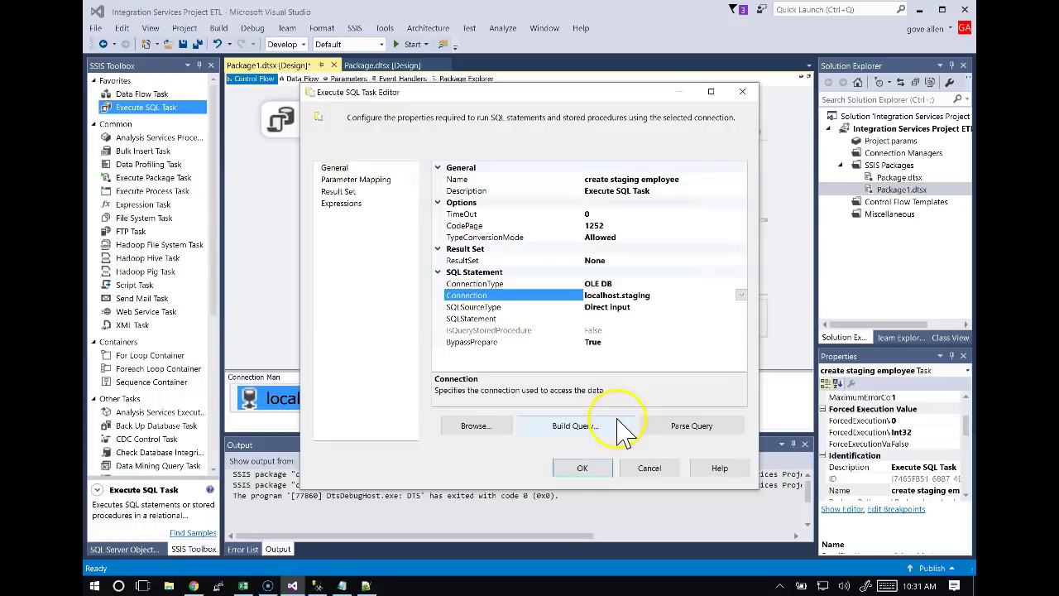
left_click(602, 318)
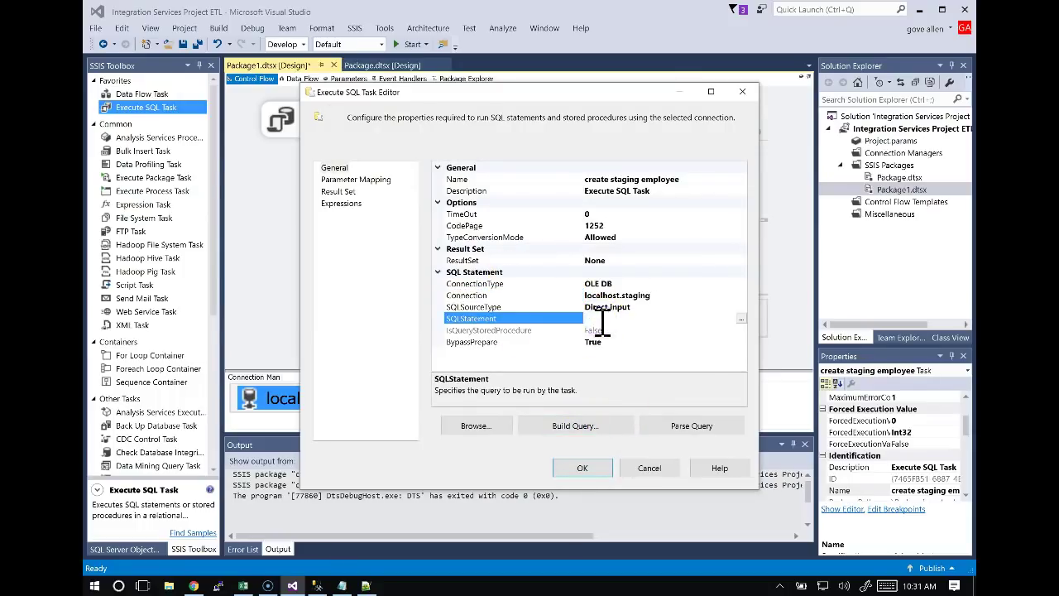
Copy the staging.dbo.employee drop-and-create SQL from cell B2 of the ETL workbook.
key("alt+Tab")
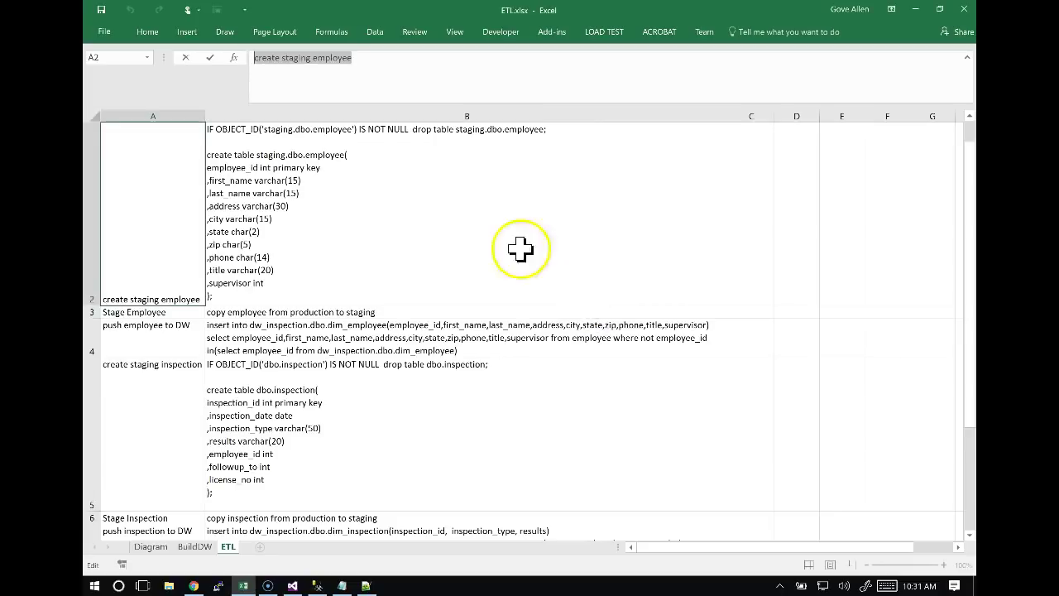
left_click(432, 232)
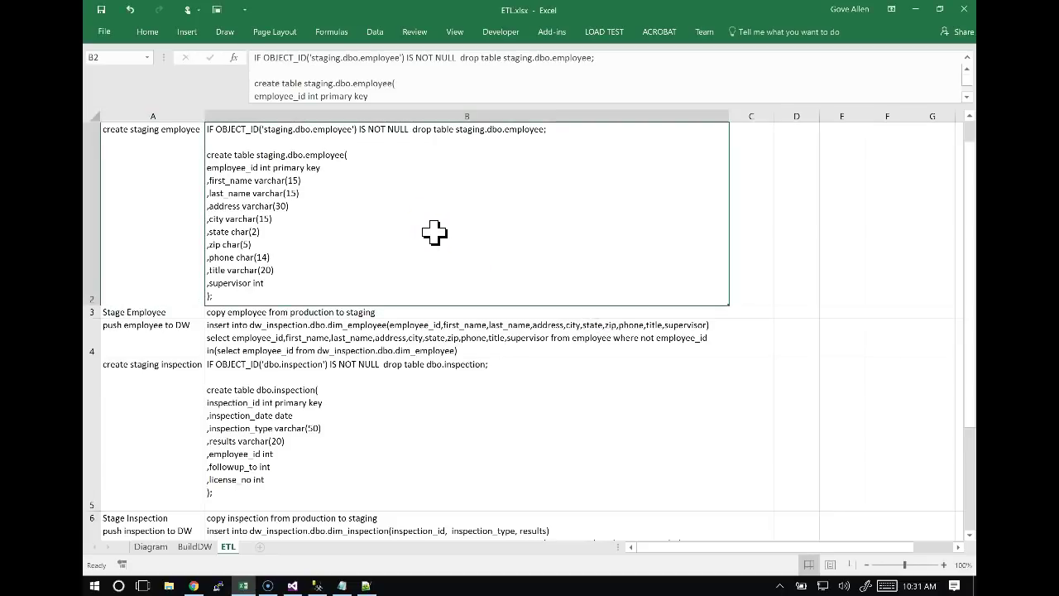
key("ctrl+c")
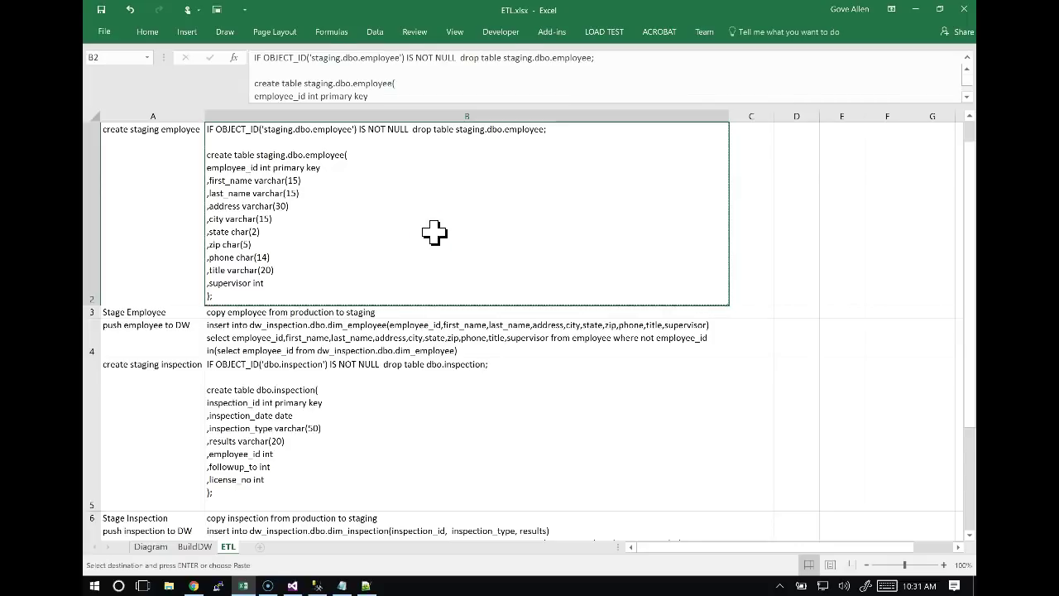
key("alt+Tab")
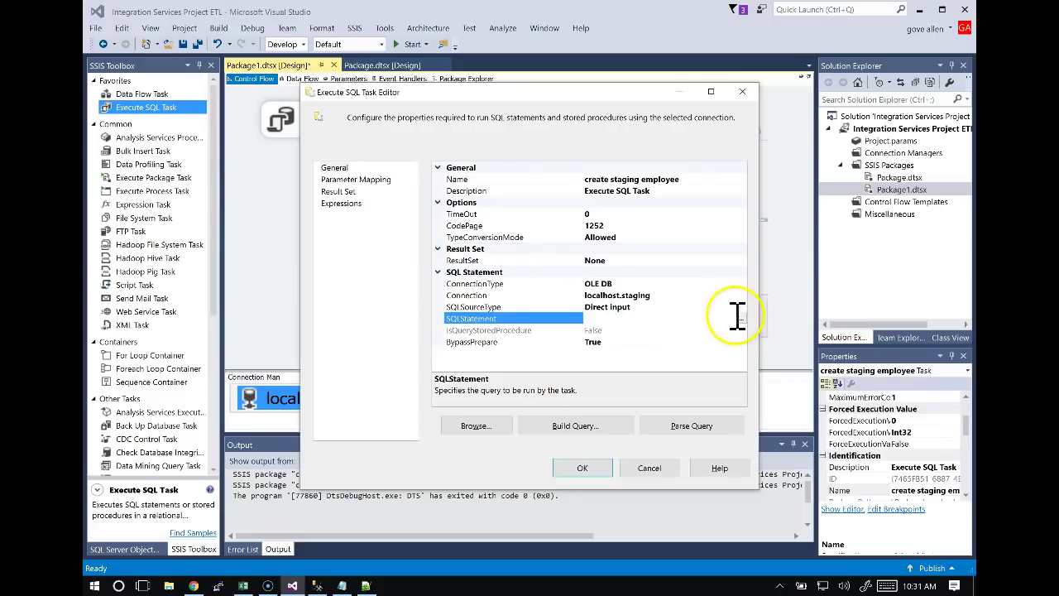
Paste the SQL into SQLStatement, remove its outer quotes, and recheck it against B2.
left_click(741, 318)
key("ctrl+v")
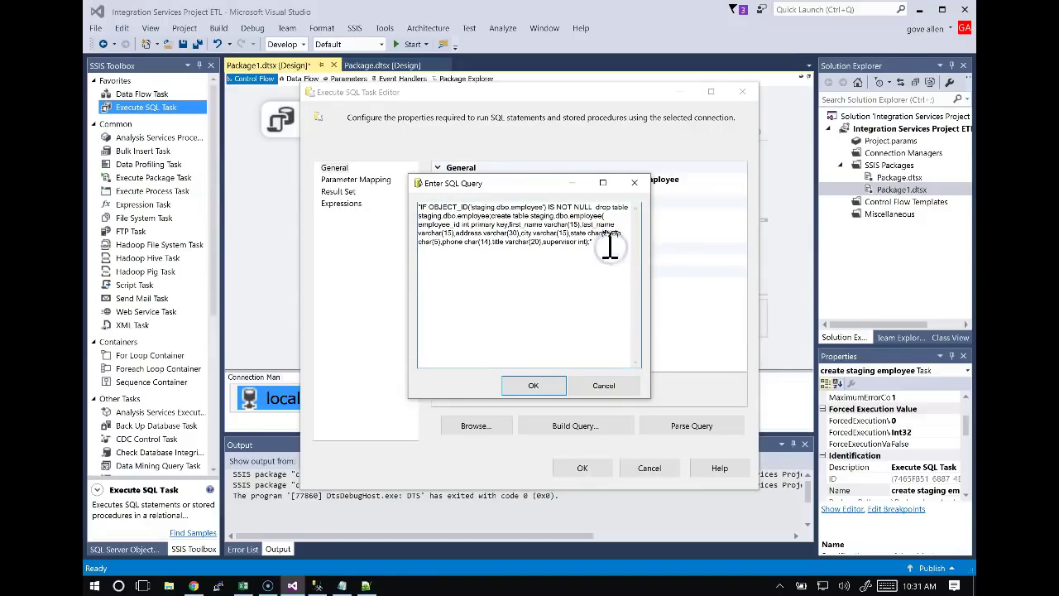
key("BackSpace")
key("Delete")
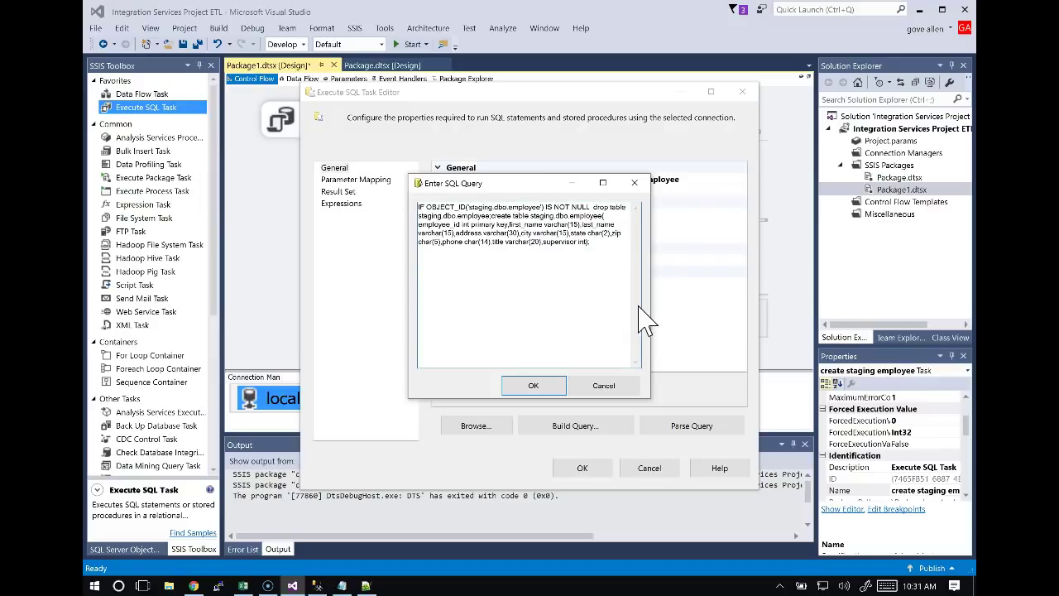
left_click(548, 387)
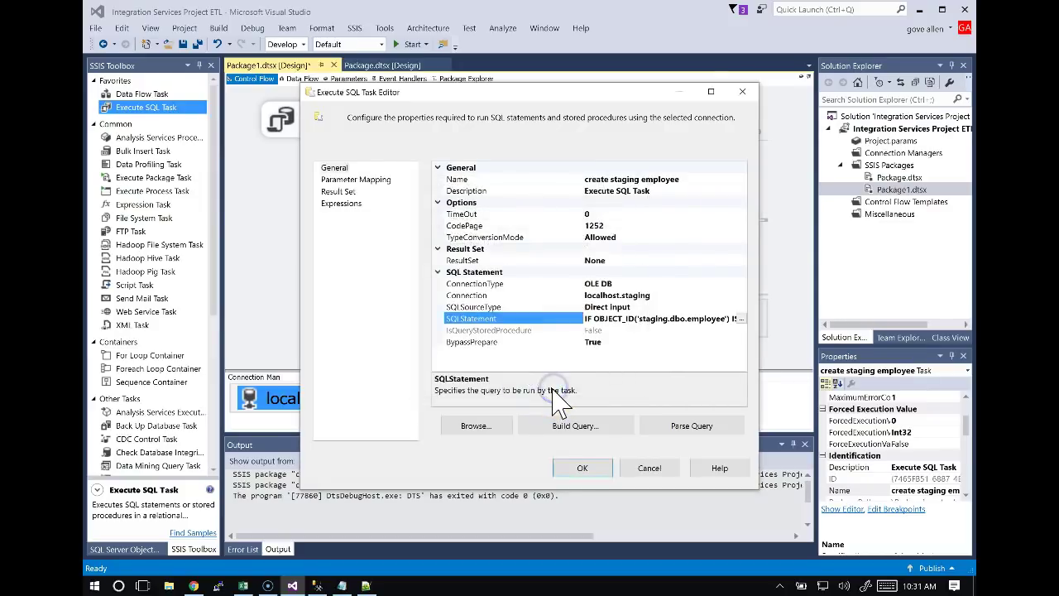
key("alt+Tab")
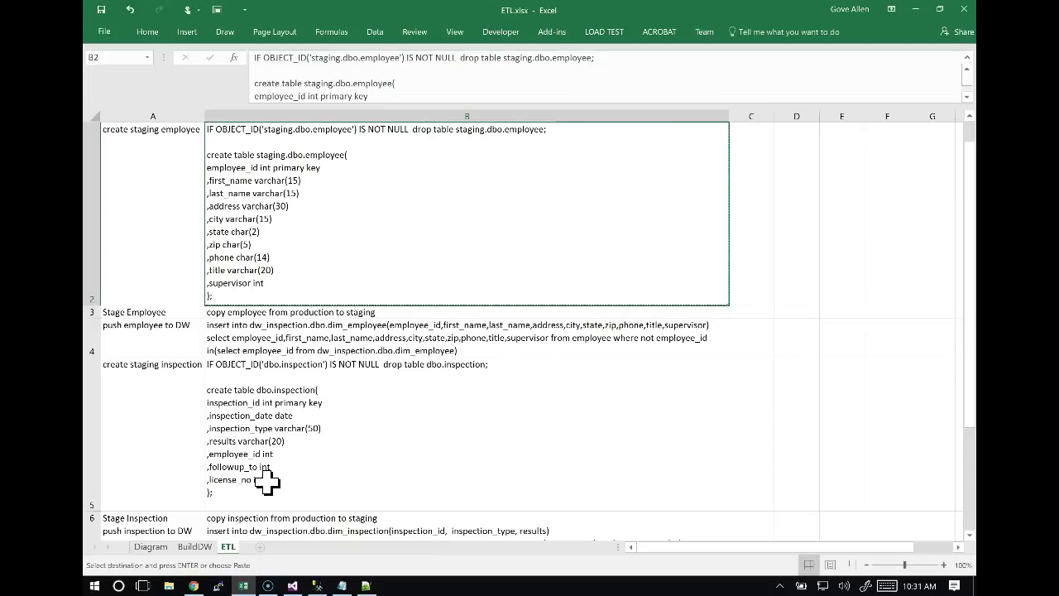
left_click(307, 180)
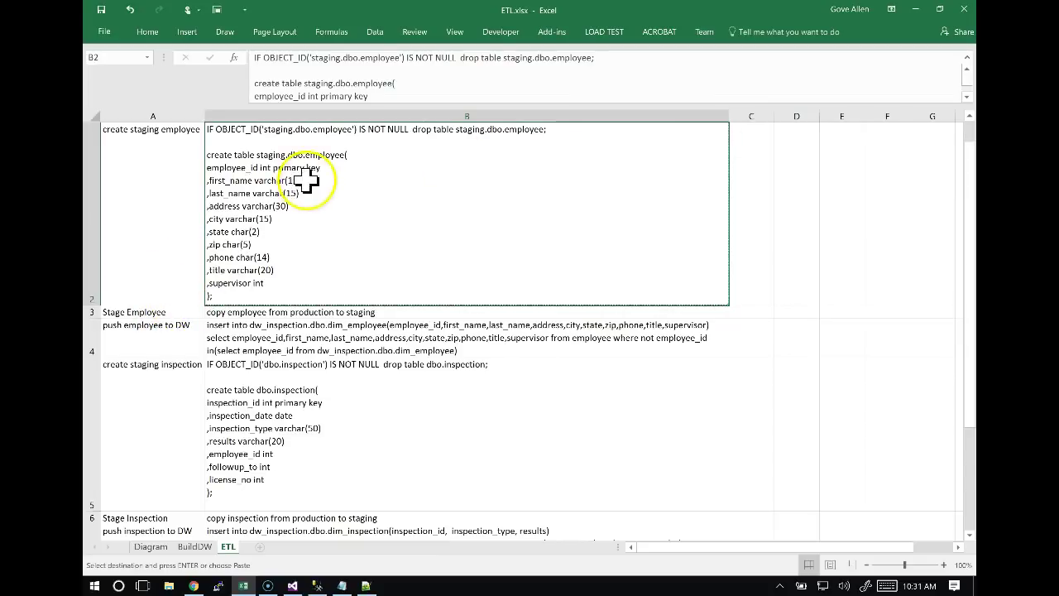
key("alt+Tab")
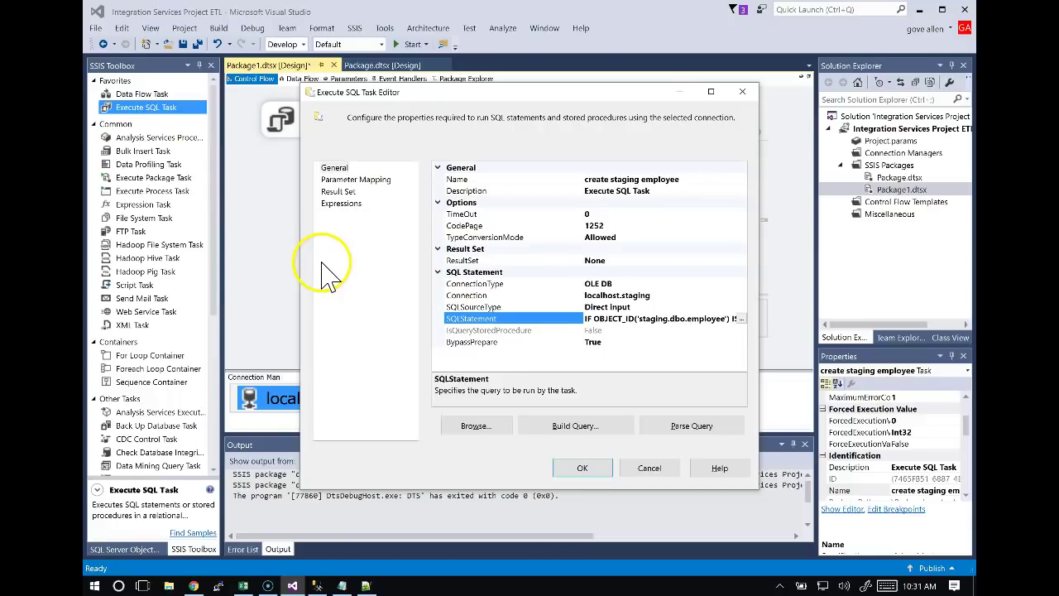
Save the create staging employee task with its localhost.staging connection and SQL statement.
left_click(594, 473)
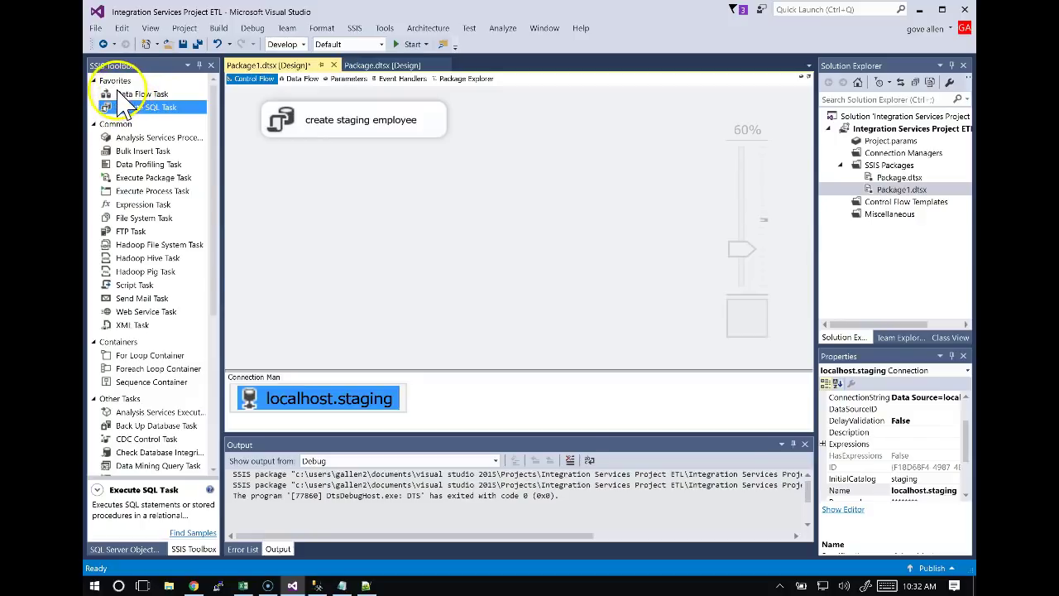
Add a second Execute SQL Task below create staging employee and name it 'Stage Employee'.
left_click_drag(132, 104, 342, 184)
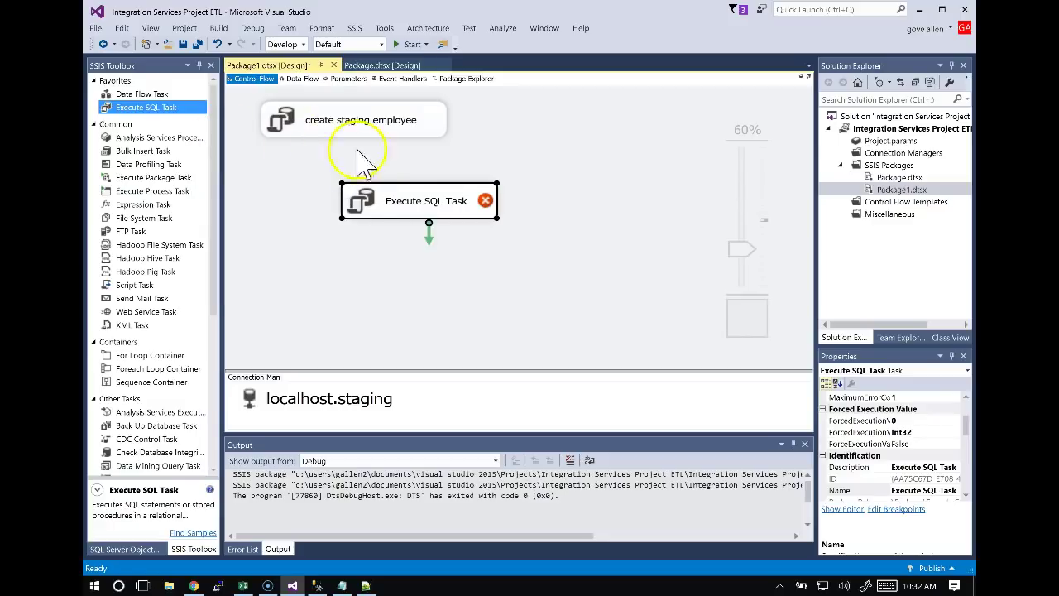
left_click_drag(416, 207, 355, 200)
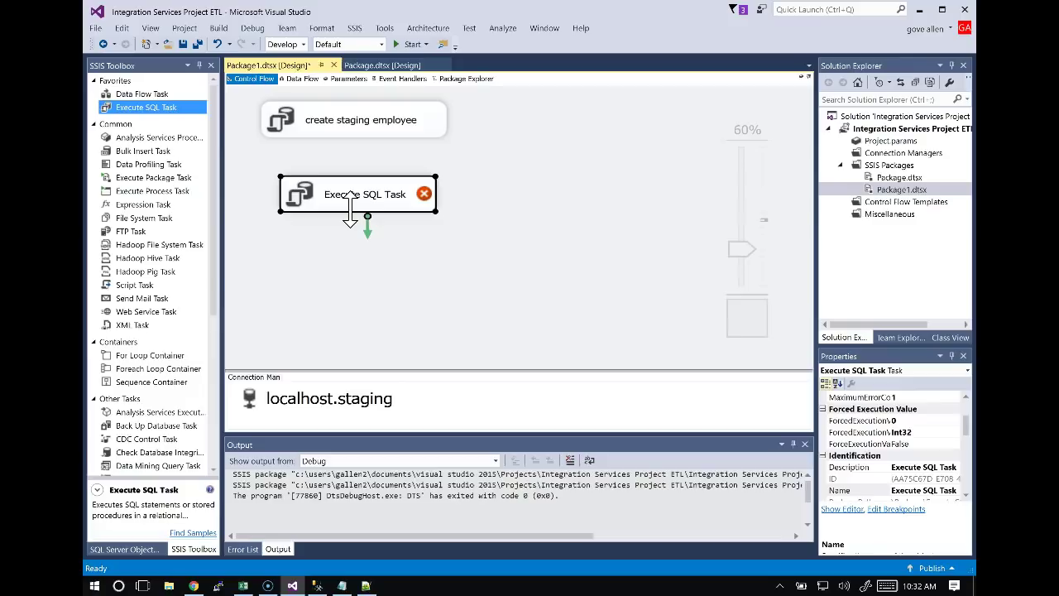
key("alt+Tab")
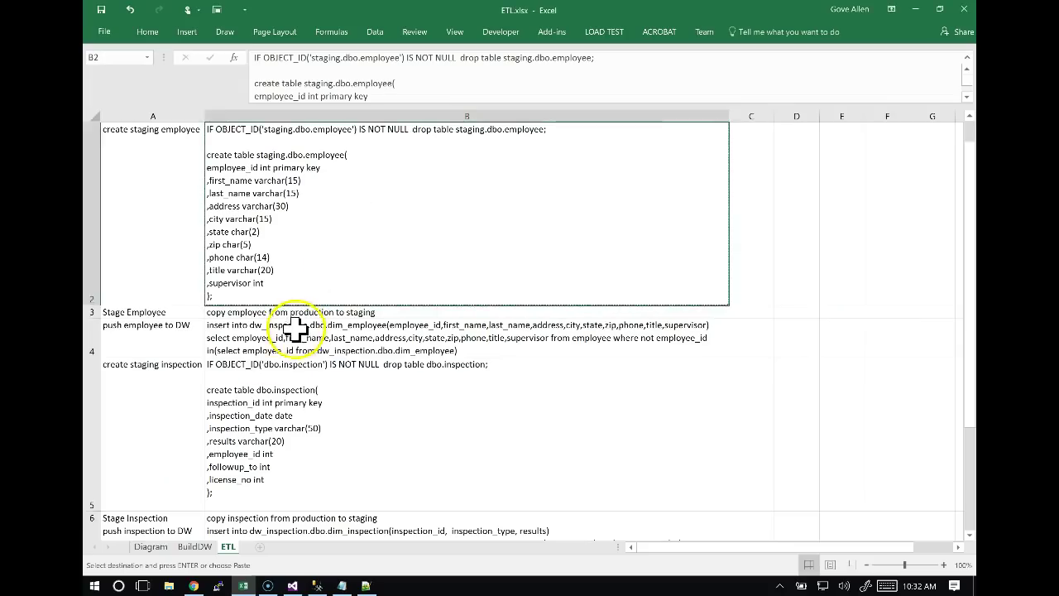
left_click(148, 335)
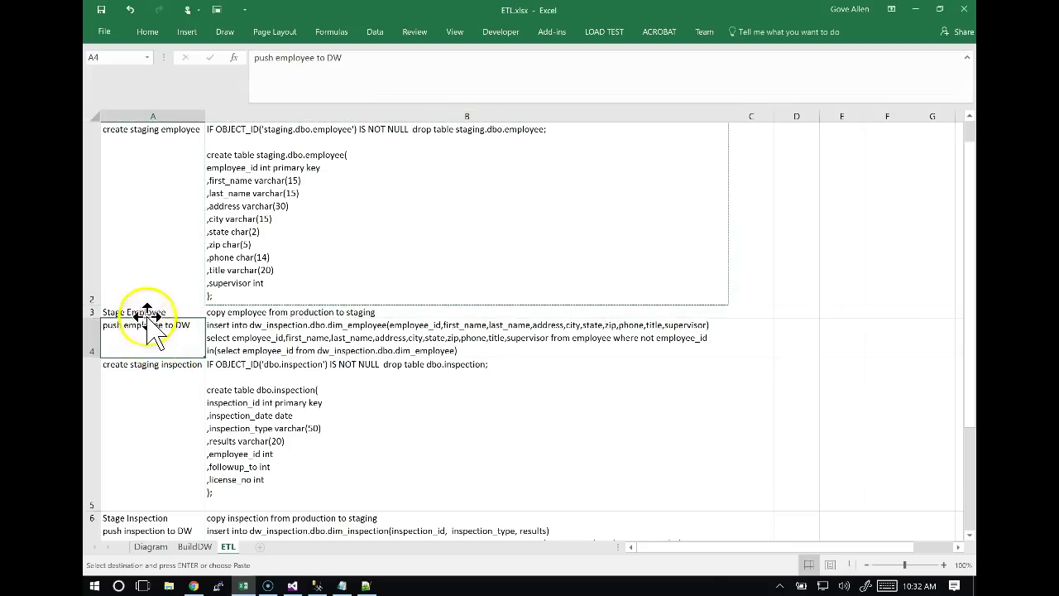
left_click(146, 313)
key("Escape")
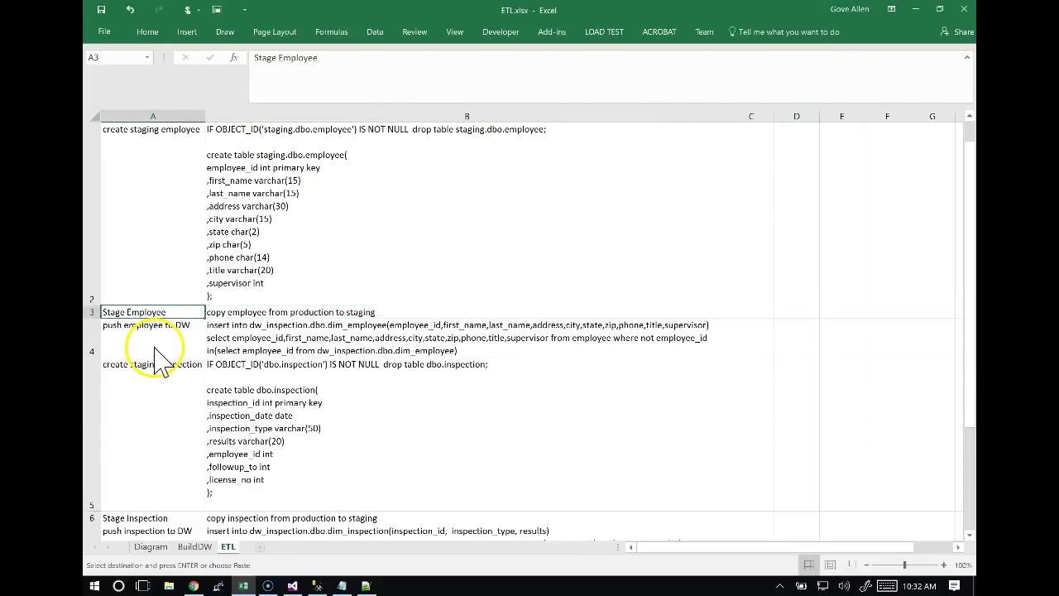
key("alt+Tab")
left_click(369, 198)
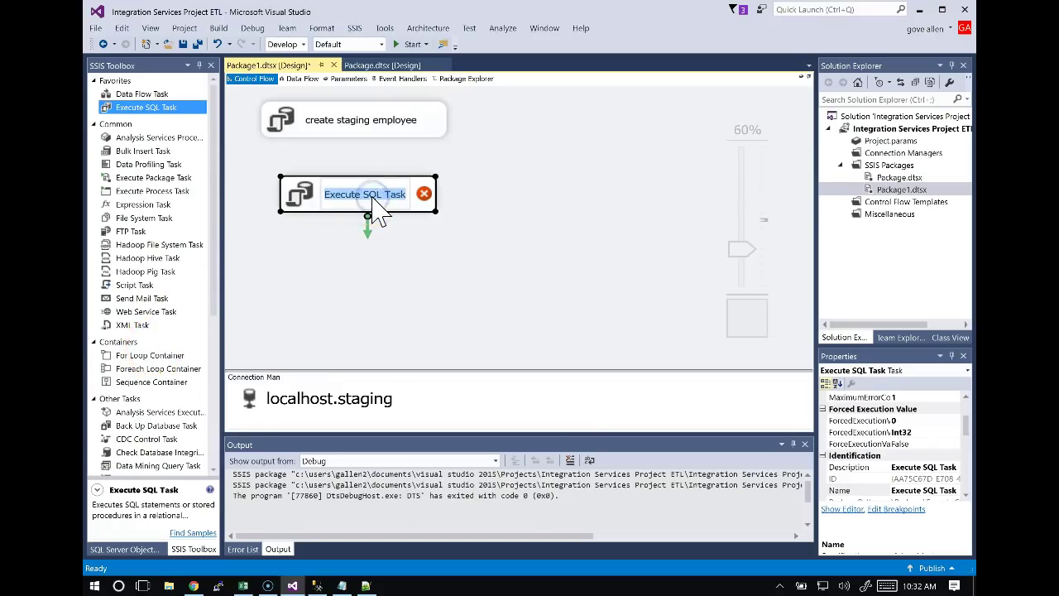
key("ctrl+v")
left_click(378, 248)
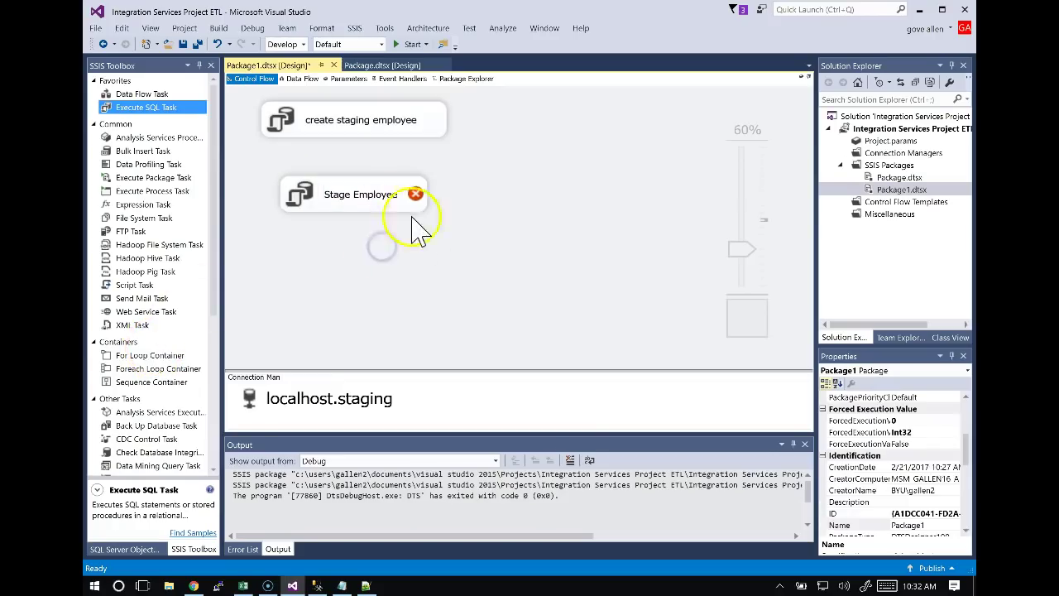
Inspect the Stage Employee SQL task's settings without changes, then delete the task.
left_click(356, 203)
double_click(355, 198)
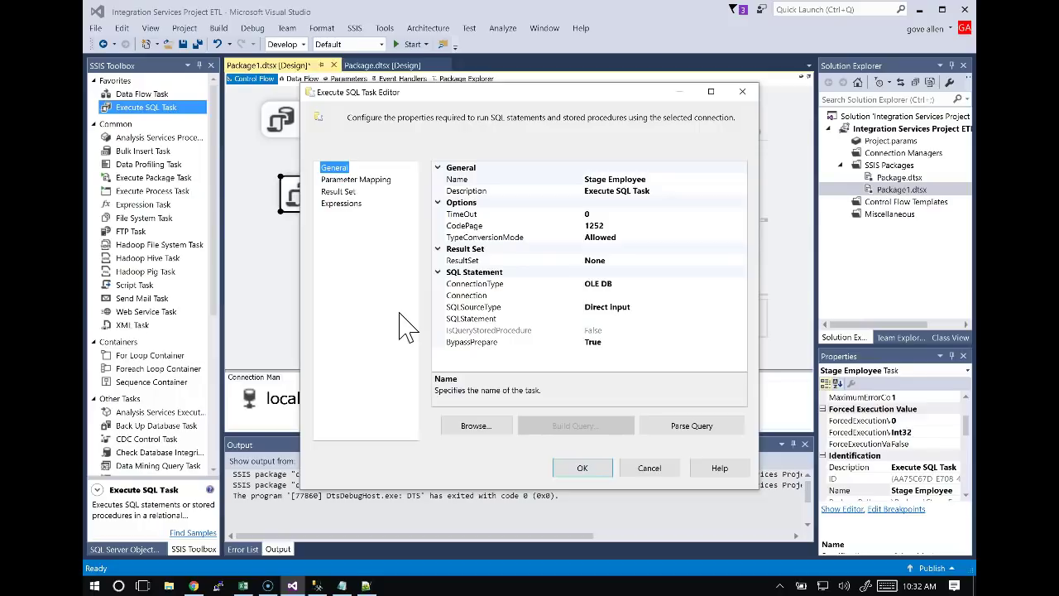
left_click(650, 472)
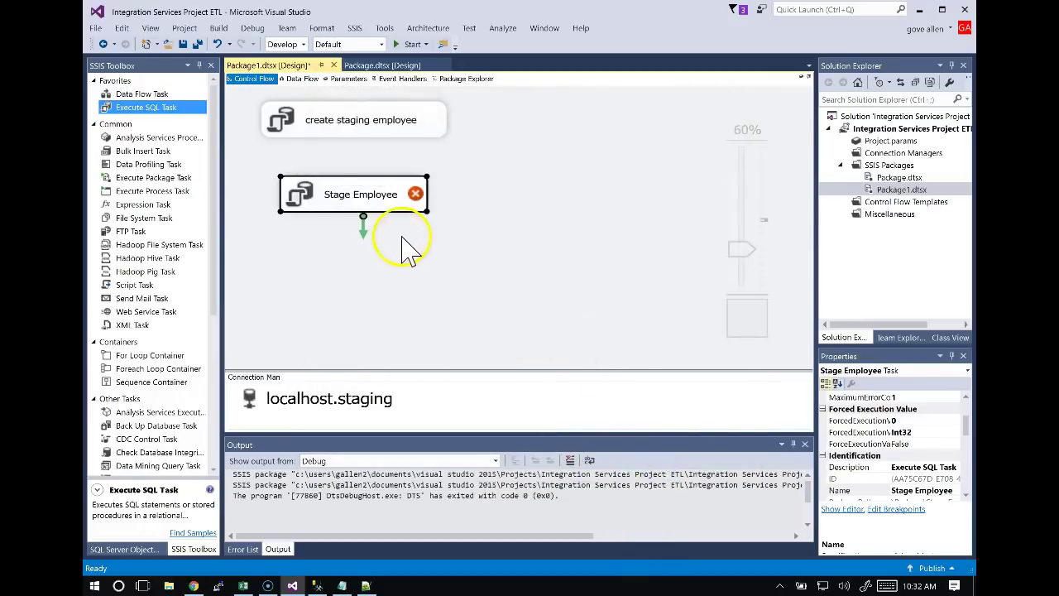
left_click(372, 197)
left_click(424, 301)
left_click(388, 207)
key("Delete")
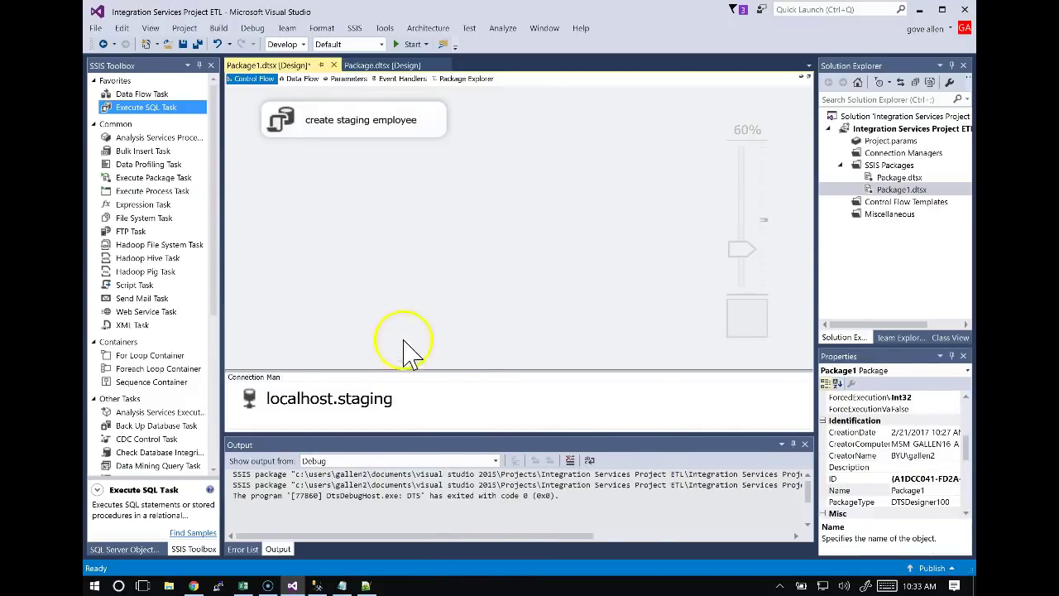
Add a Data Flow Task named 'Stage Employee' below create staging employee and check its empty data flow.
left_click_drag(139, 94, 355, 176)
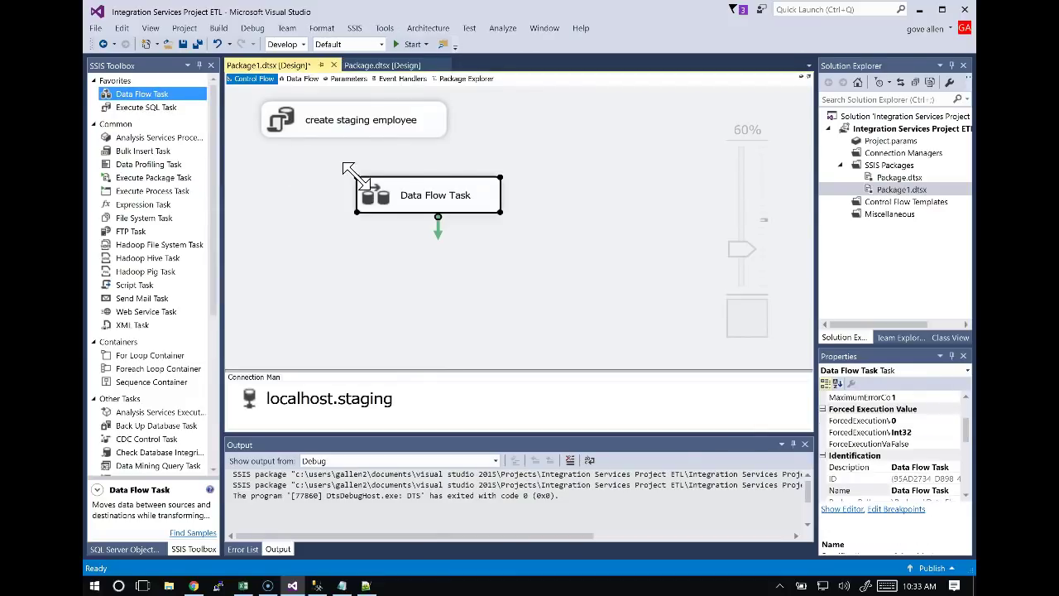
left_click(432, 197)
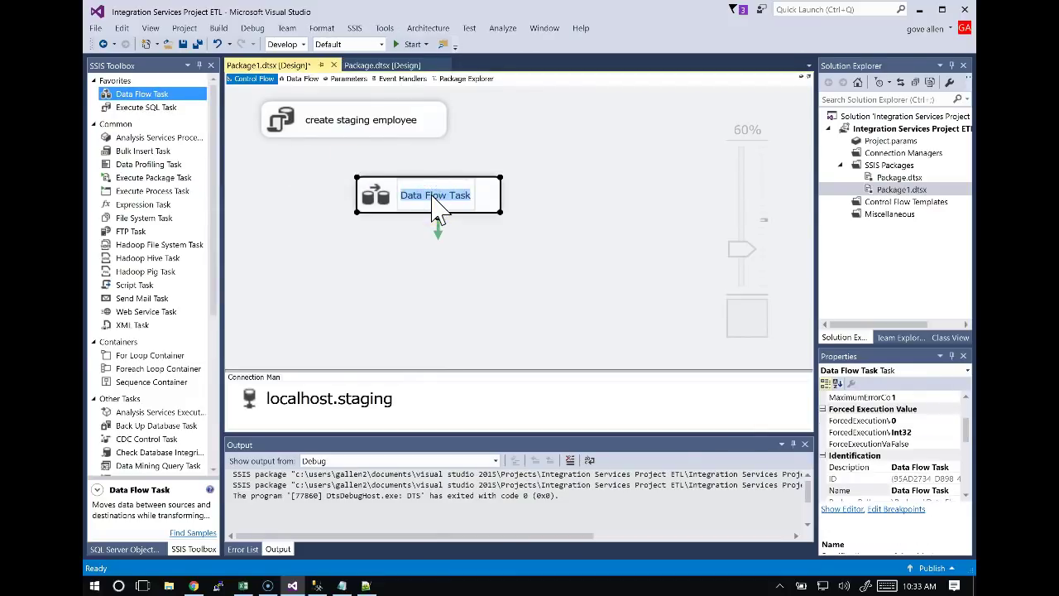
type("Stage Employee")
key("Return")
left_click(440, 212)
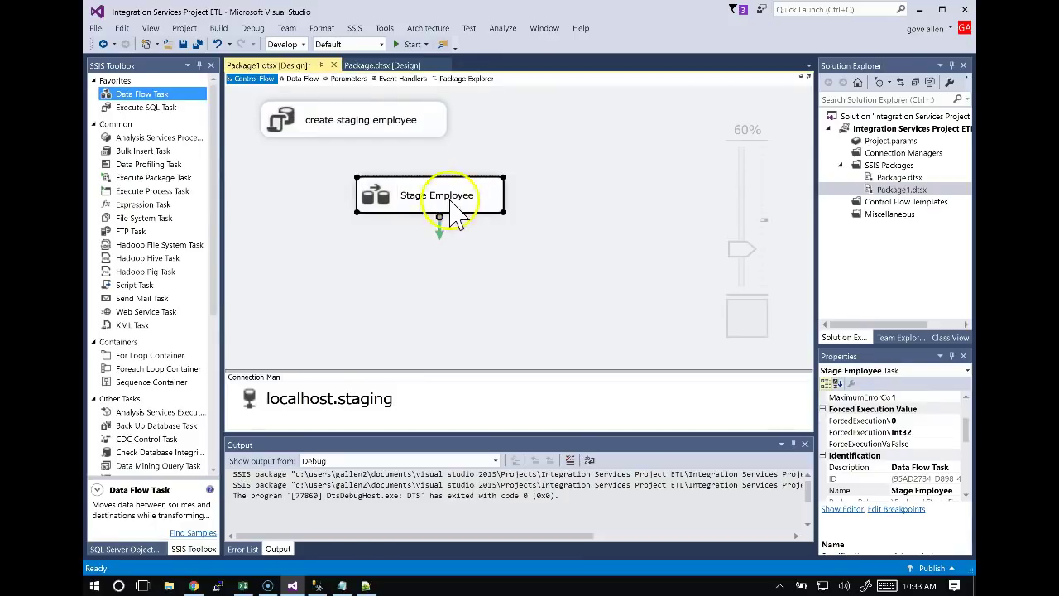
double_click(474, 205)
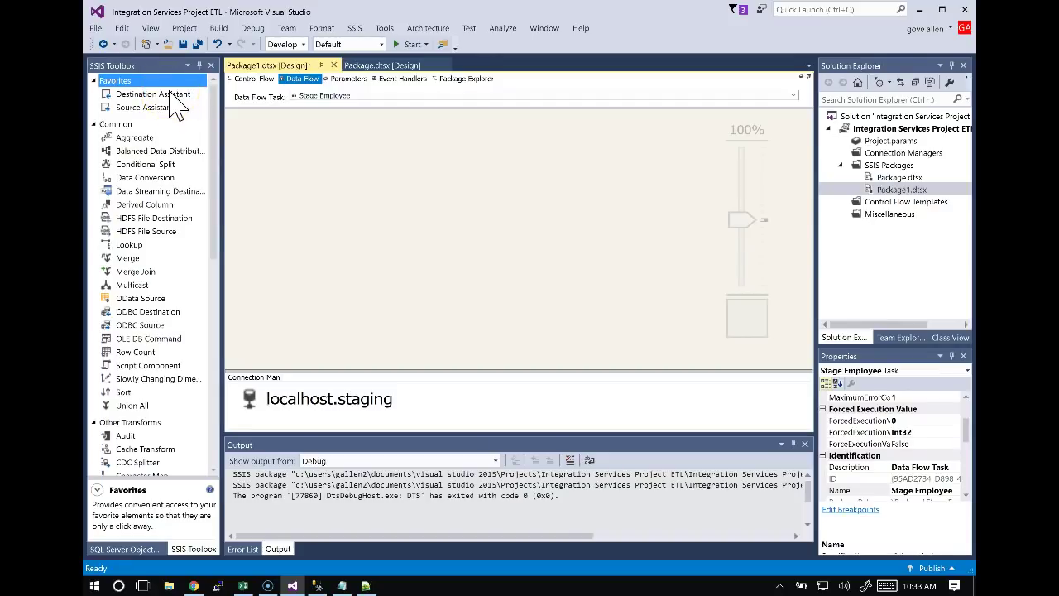
left_click(248, 79)
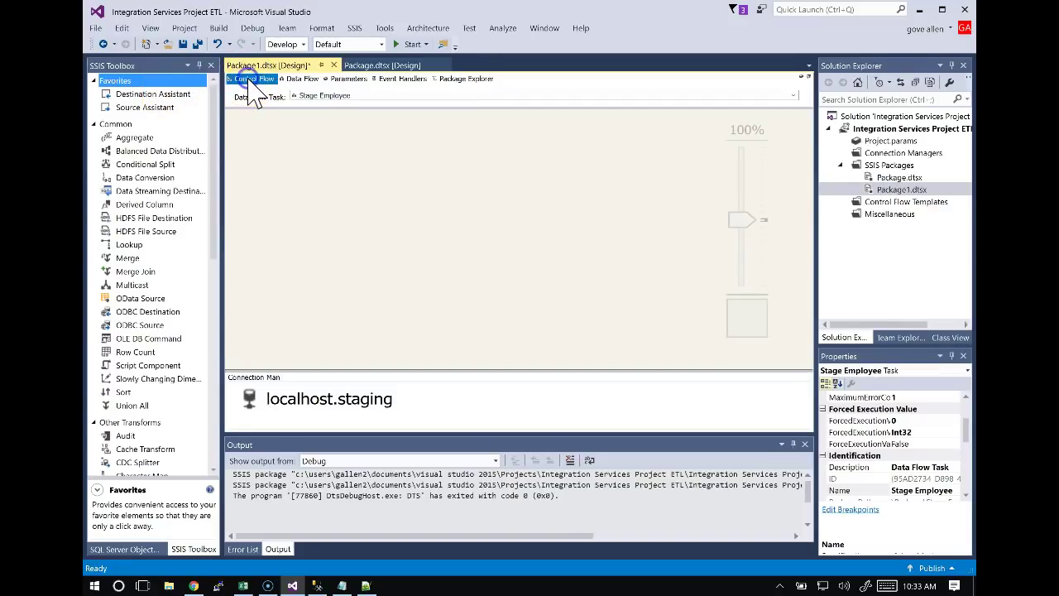
In the Stage Employee data flow, start a SQL Server source with a new connection via Source Assistant.
left_click(425, 201)
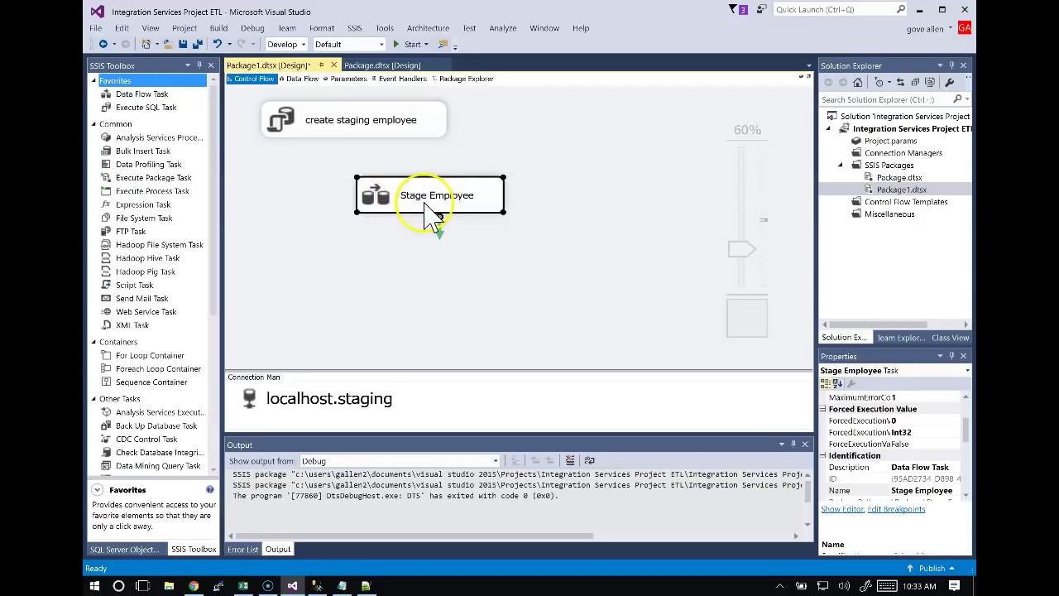
double_click(427, 207)
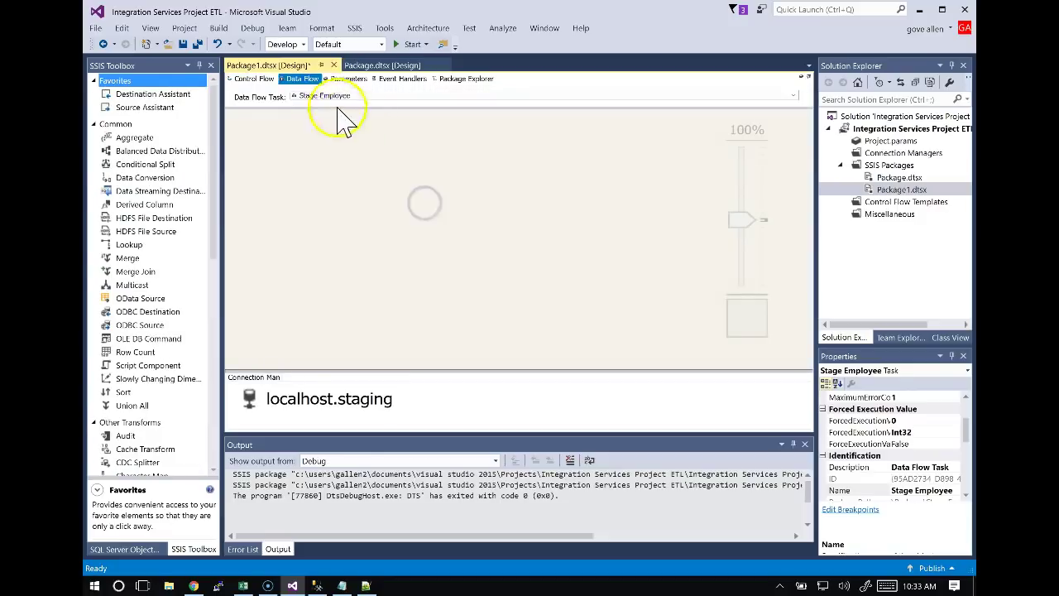
left_click(311, 84)
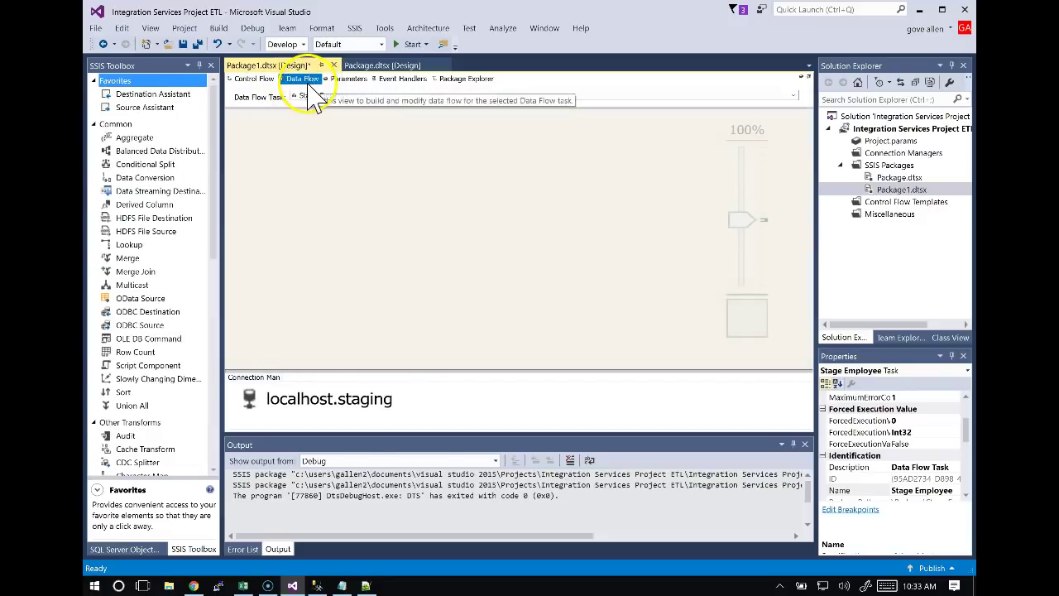
left_click_drag(137, 107, 310, 148)
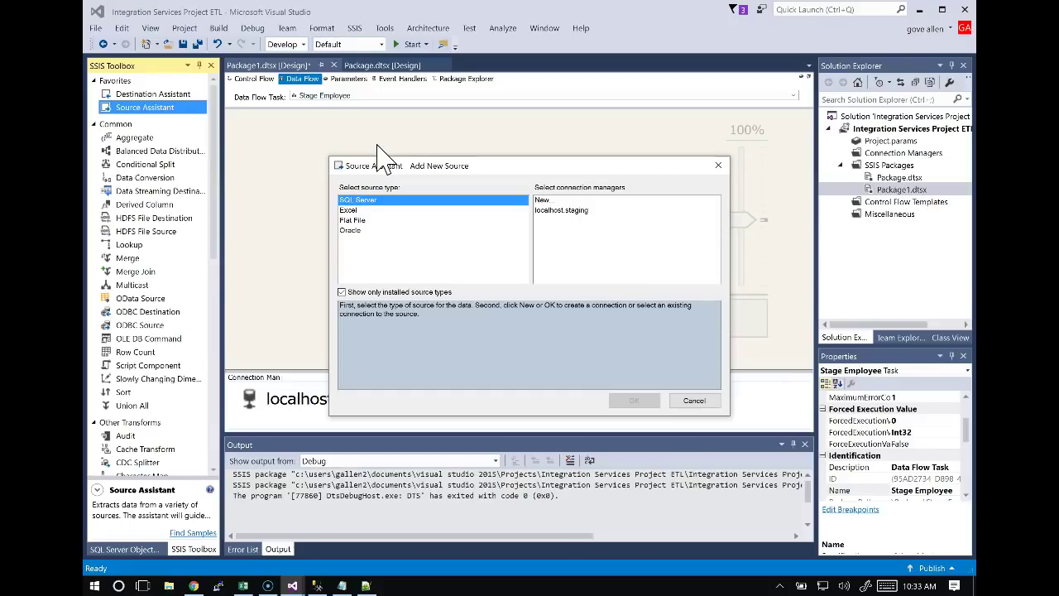
left_click(365, 200)
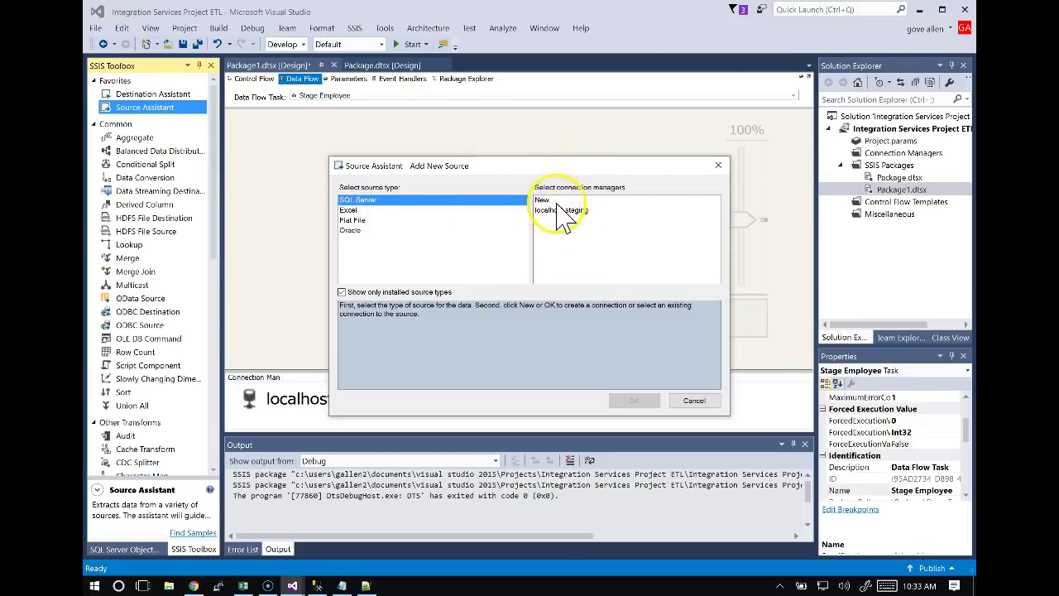
left_click(546, 201)
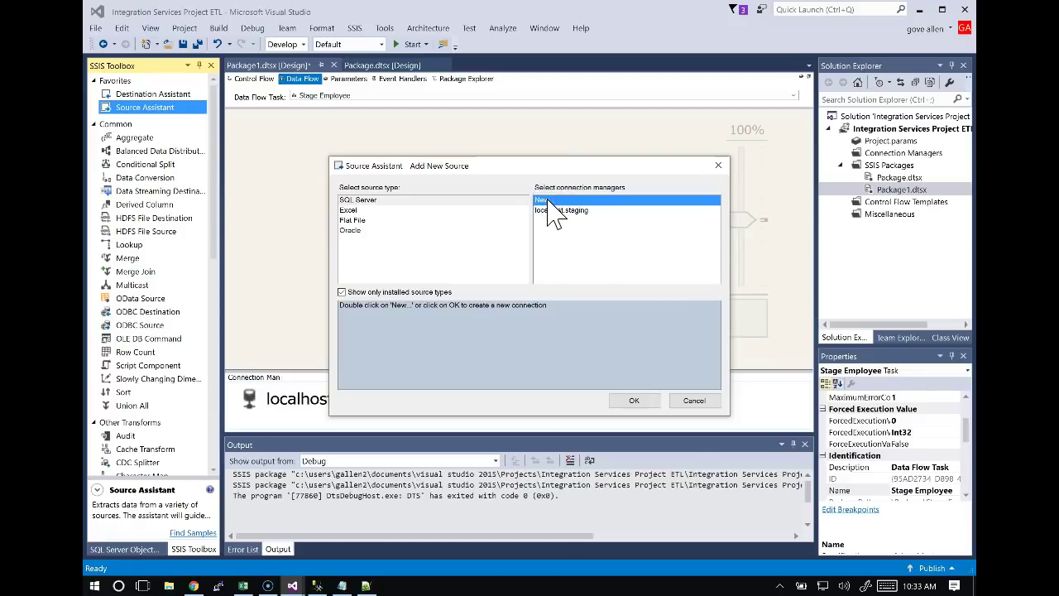
double_click(542, 201)
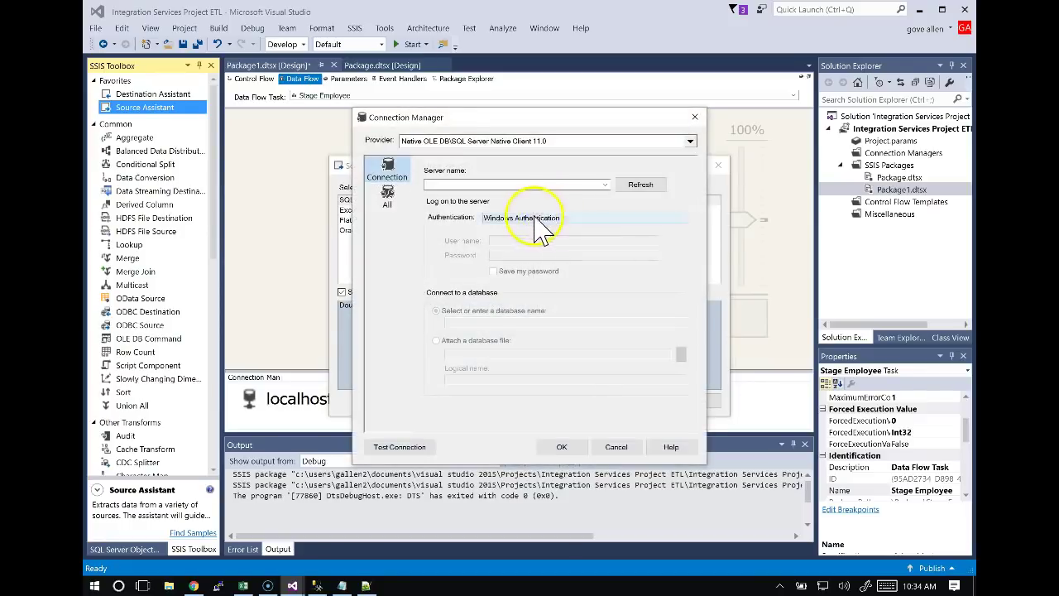
Enter data.websql.org as the server name and select SQL Server Authentication.
left_click(475, 186)
type("da")
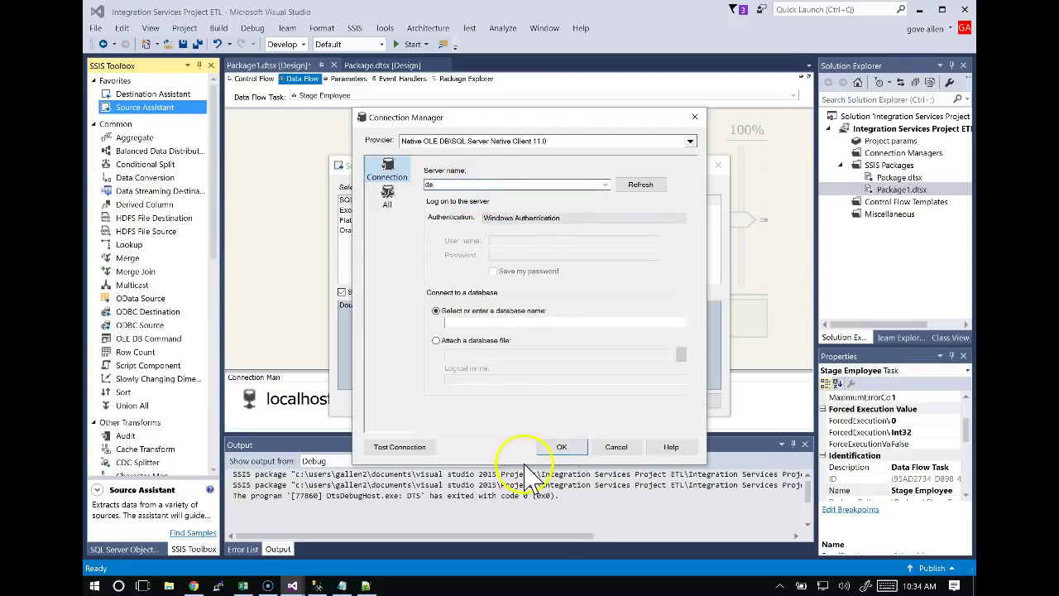
type("ta.websql.org")
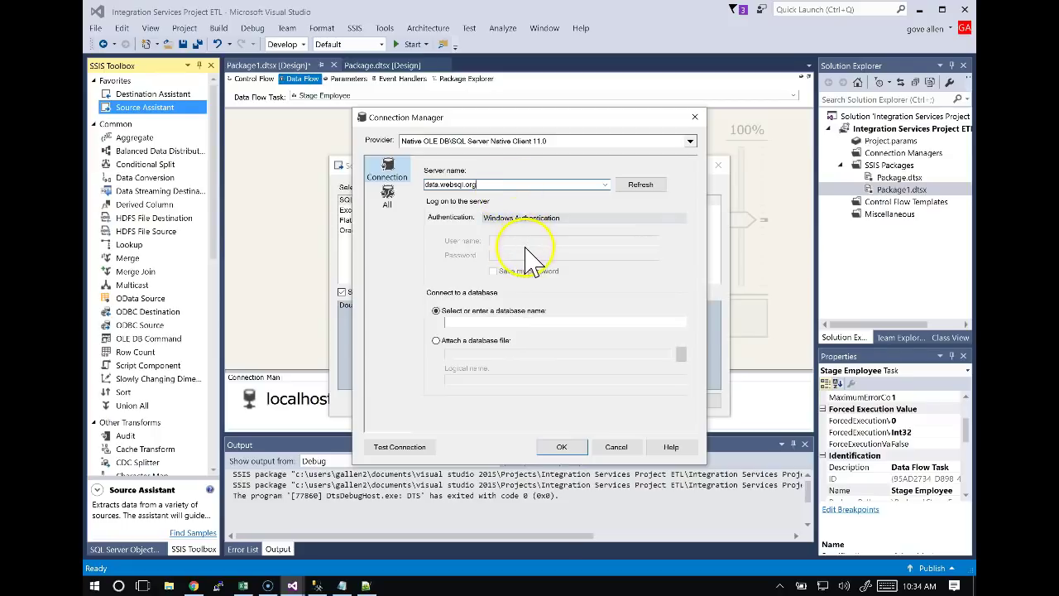
left_click(549, 343)
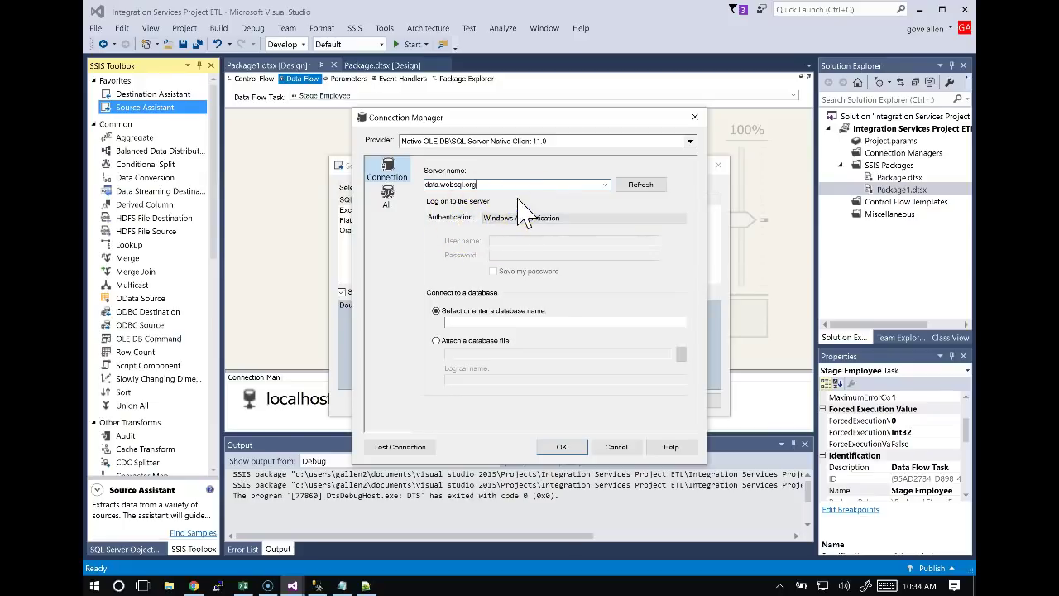
left_click(523, 217)
left_click(529, 239)
left_click(539, 296)
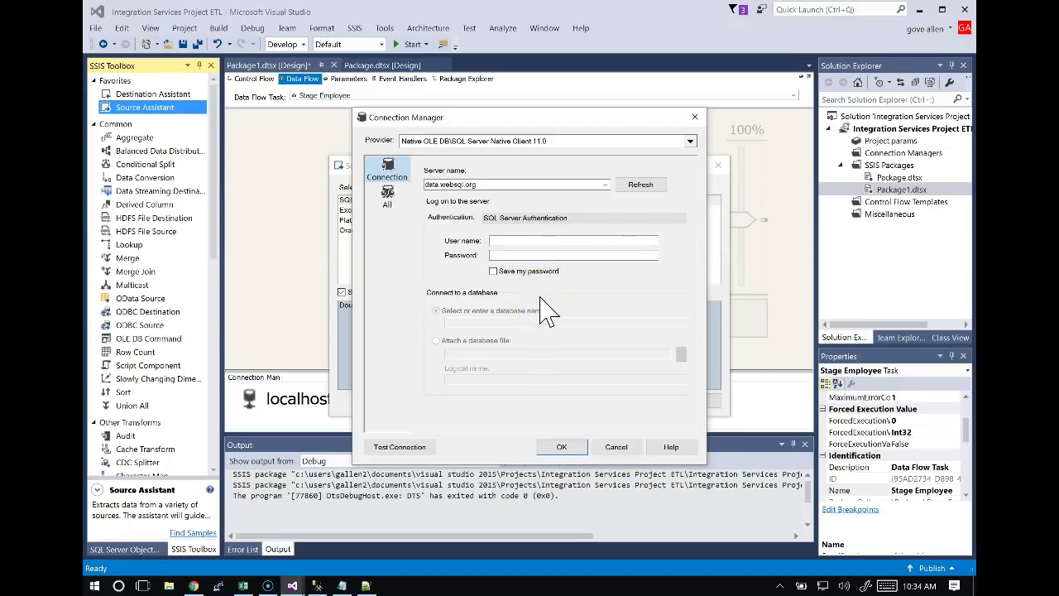
key("alt+Tab")
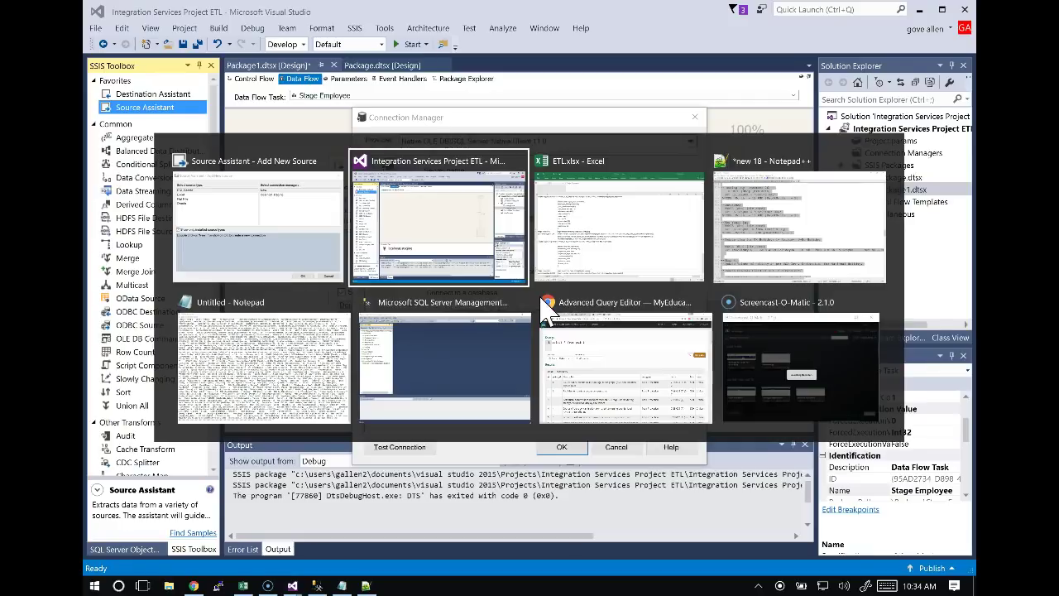
key("Tab")
key("Tab")
key("Tab")
key("Tab")
key("Tab")
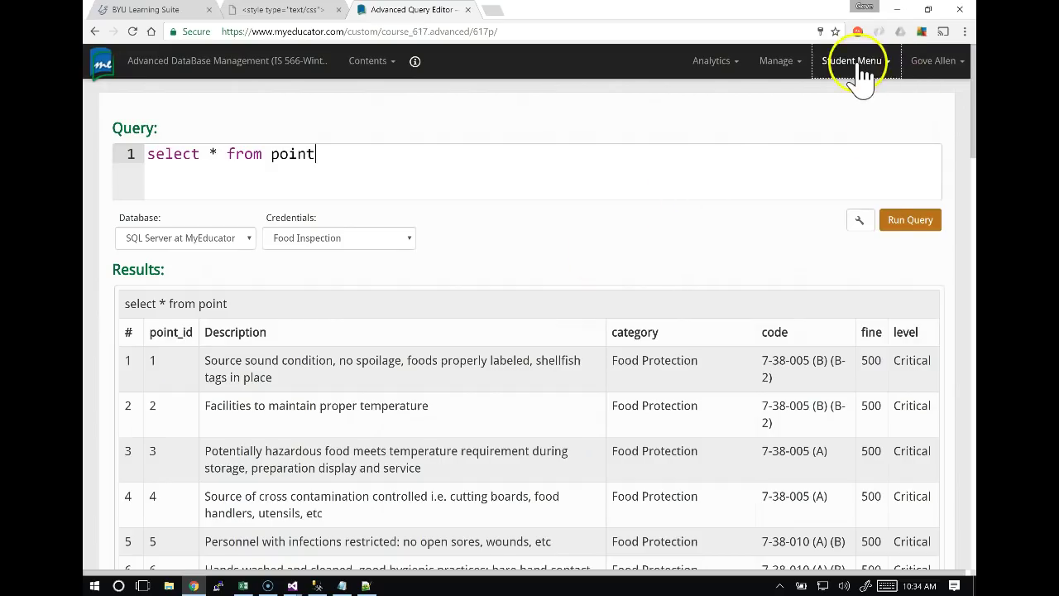
left_click(855, 62)
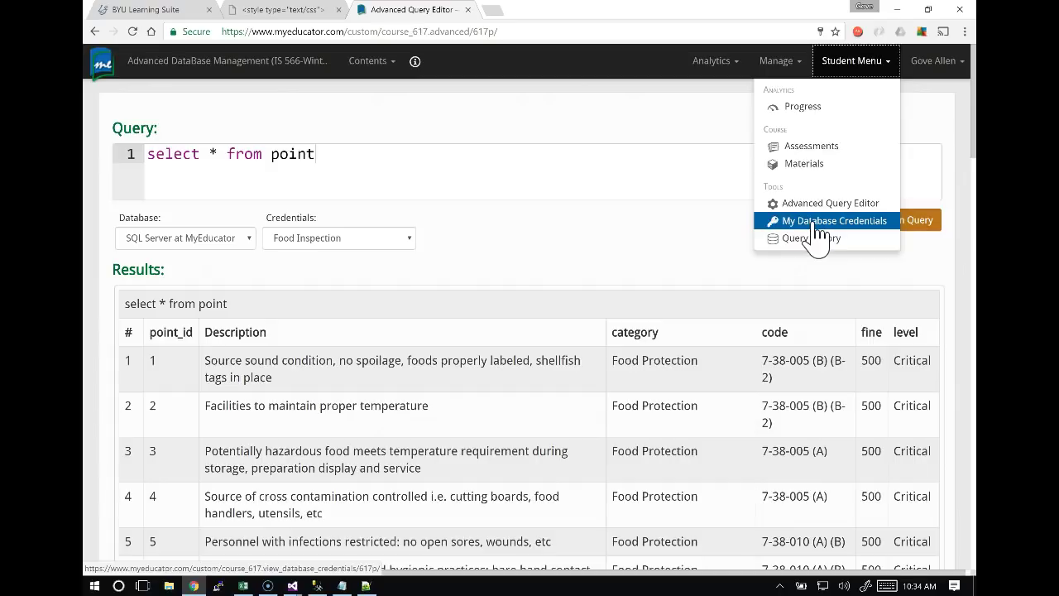
left_click(815, 222)
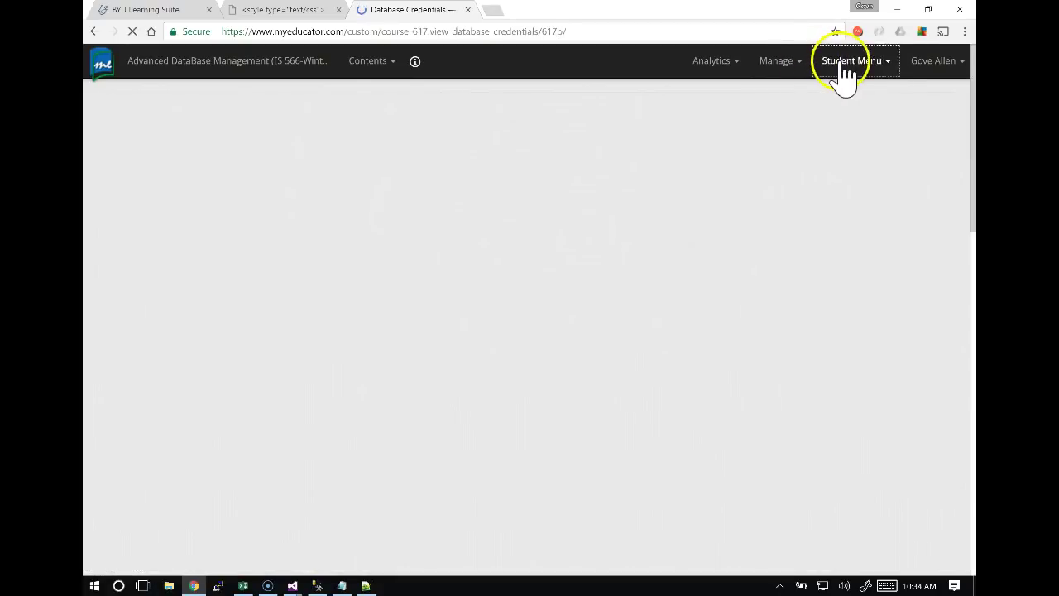
left_click(95, 31)
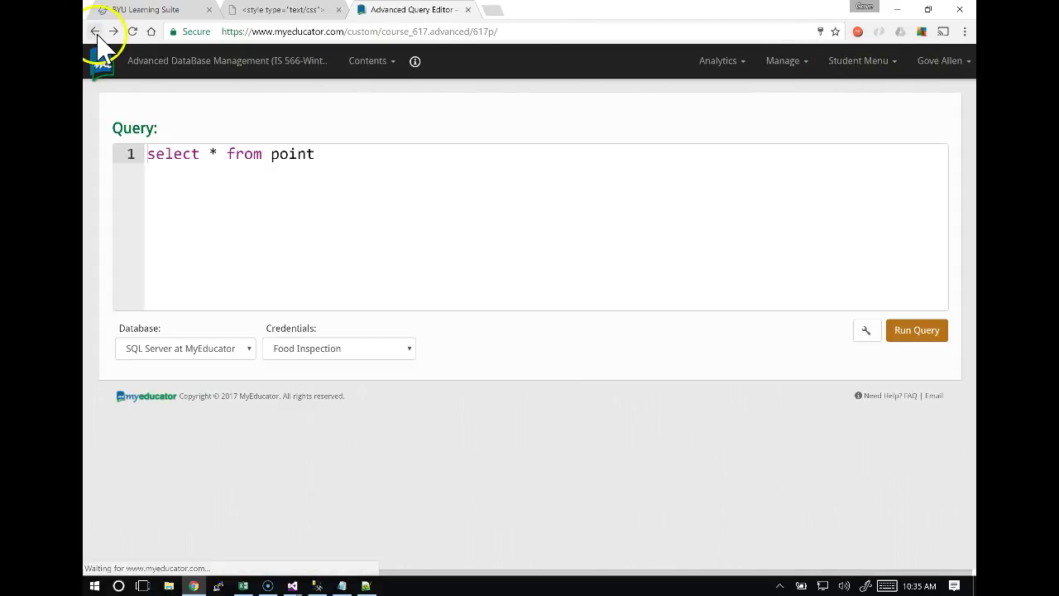
key("alt+Tab")
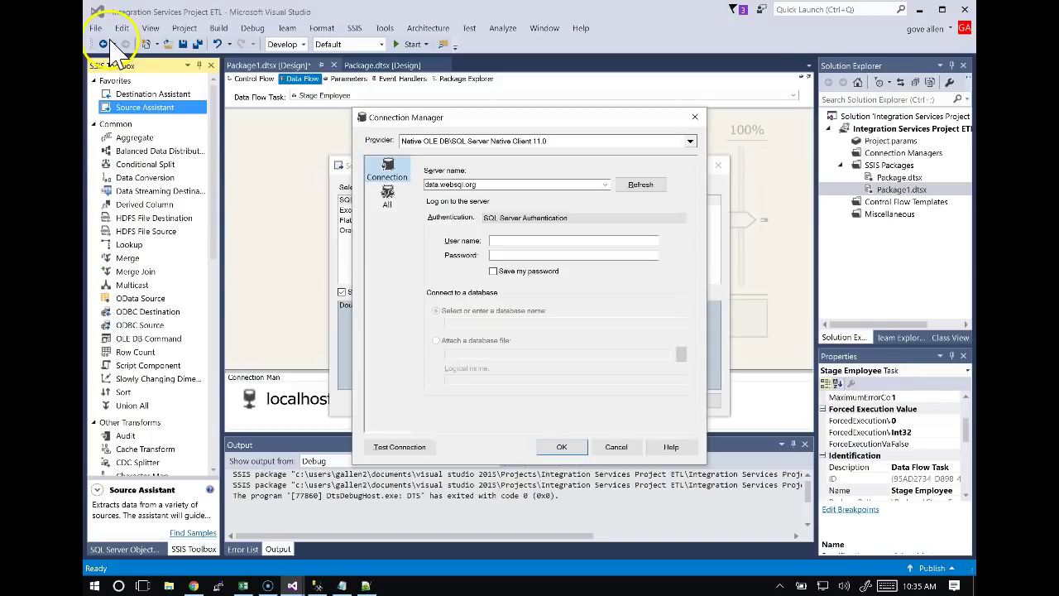
Enter the login user name and password, and tick Save my password.
left_click(512, 240)
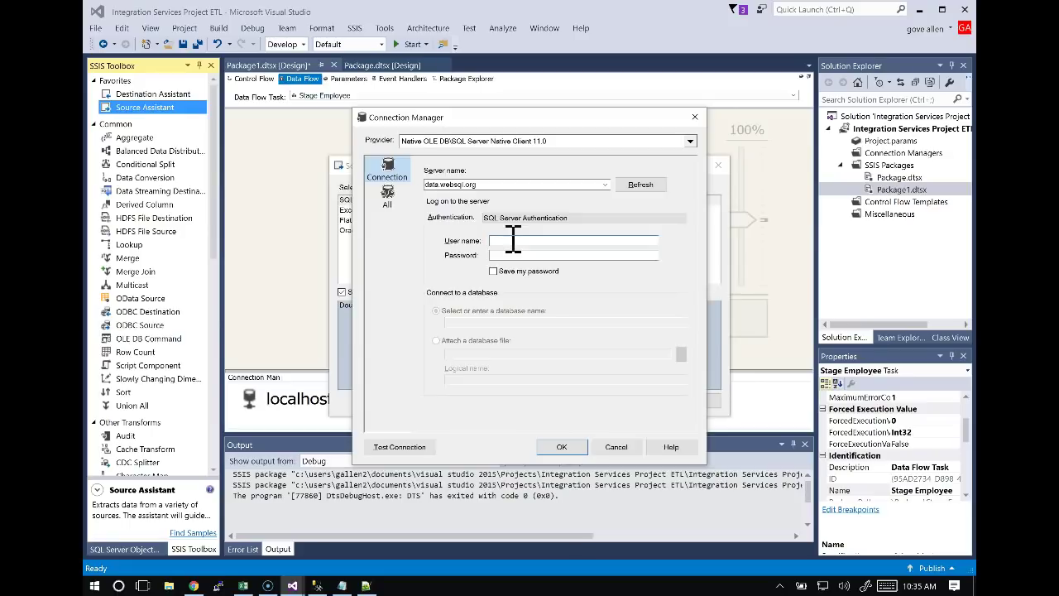
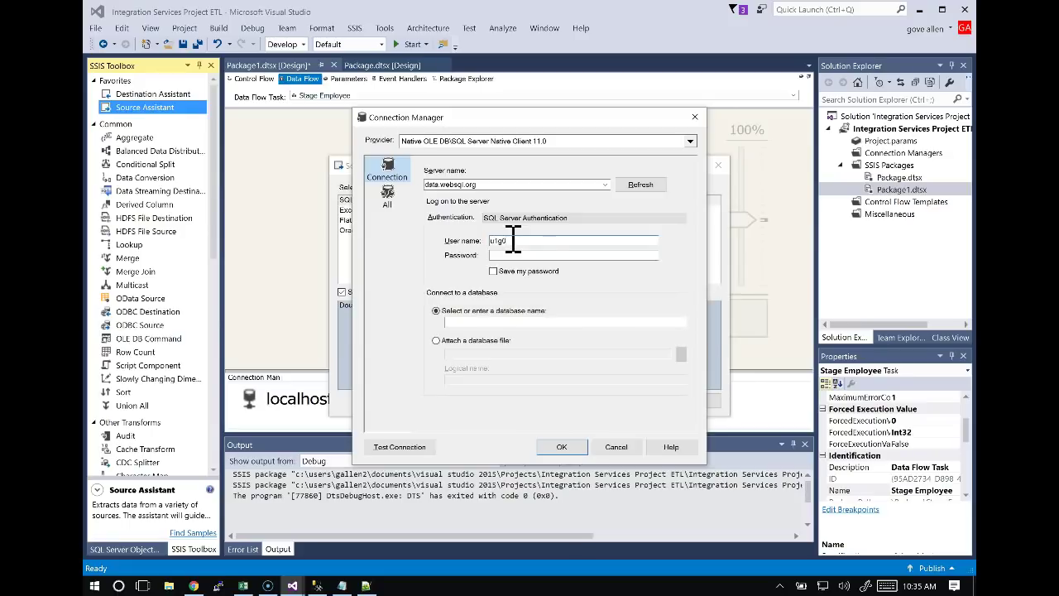
left_click(516, 256)
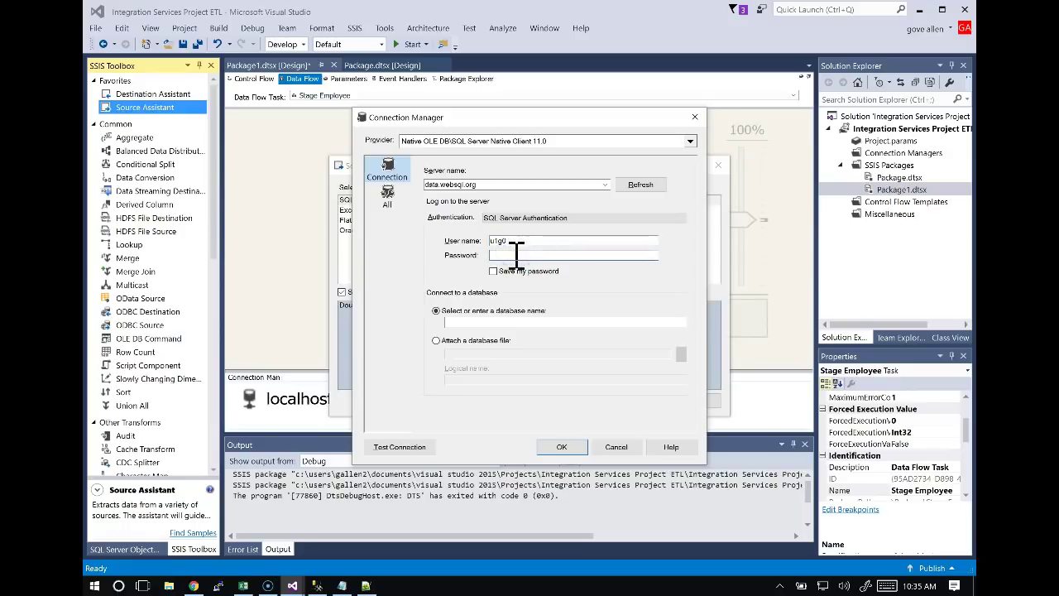
key("ctrl+v")
left_click(493, 271)
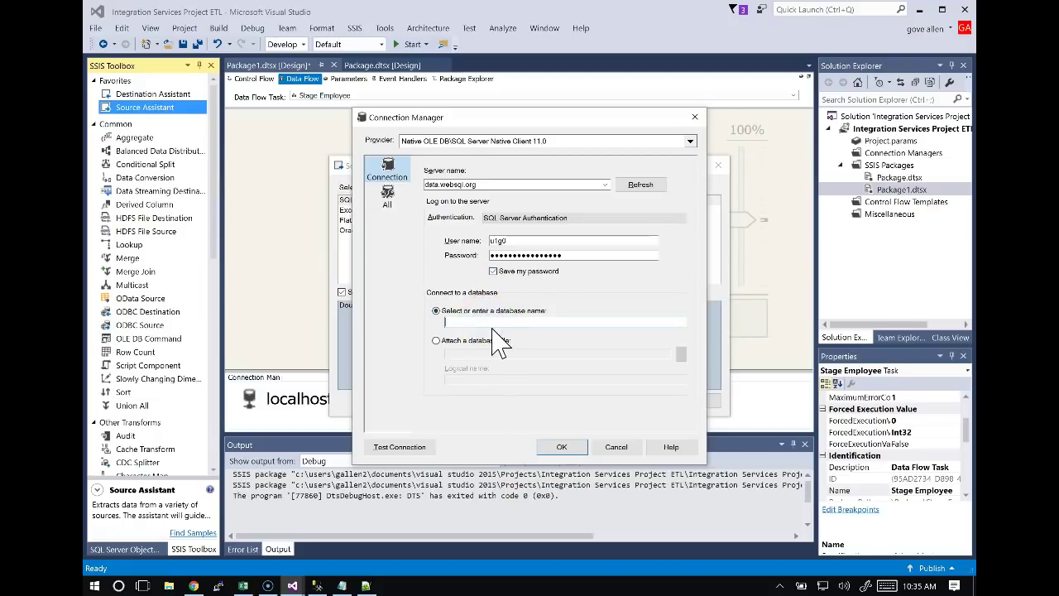
Set the database to userdata, test the connection successfully, and save it.
type("user")
key("Tab")
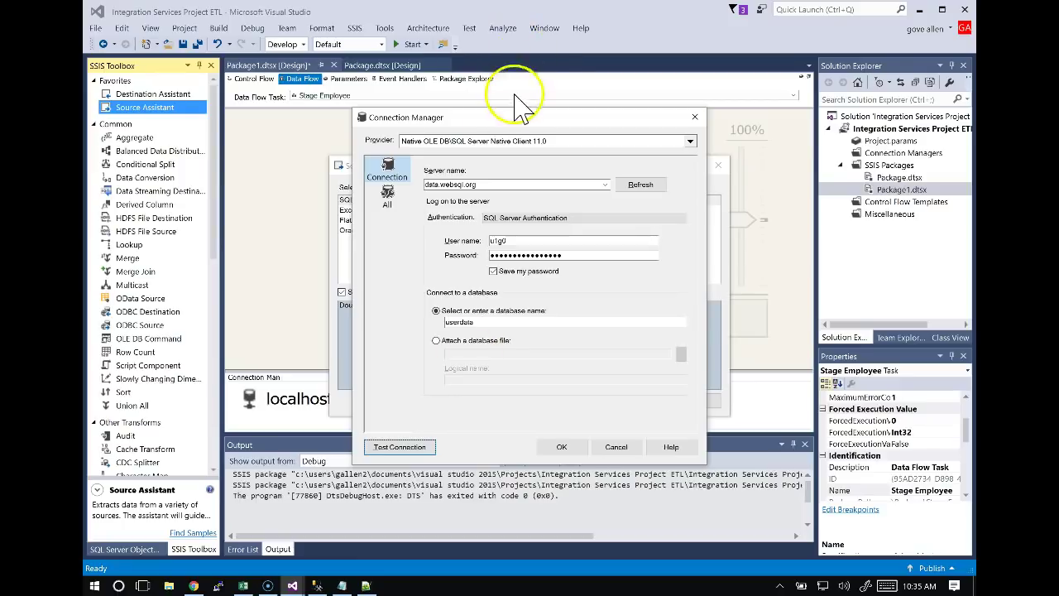
left_click_drag(515, 117, 629, 129)
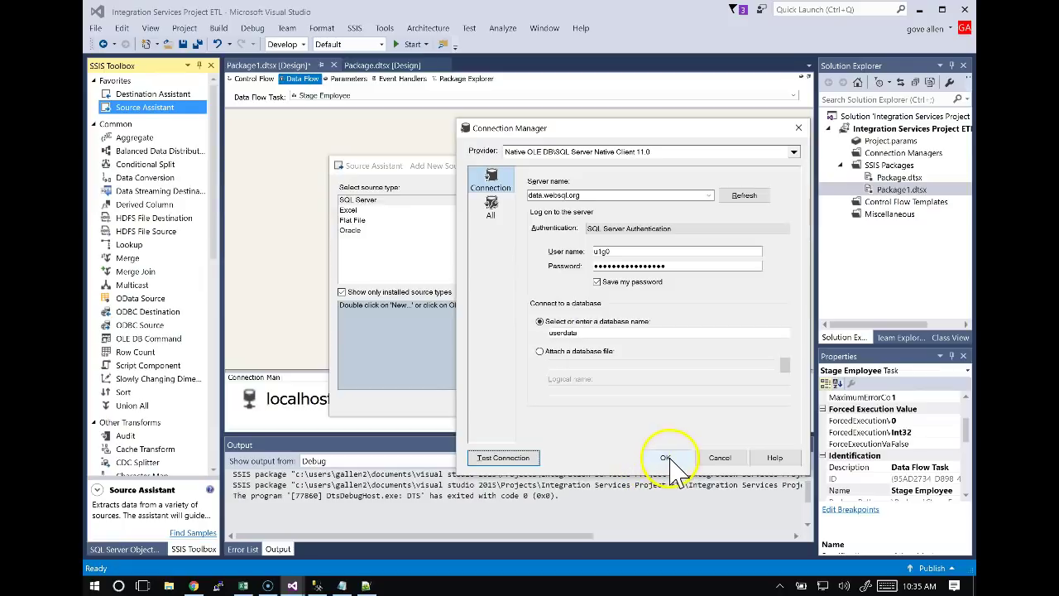
left_click(503, 457)
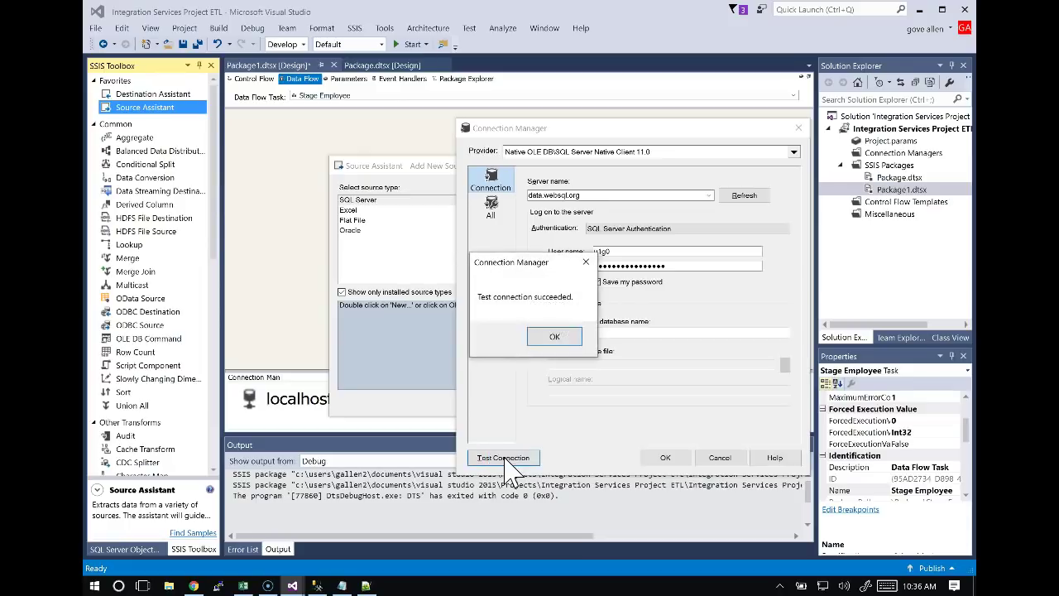
left_click(558, 335)
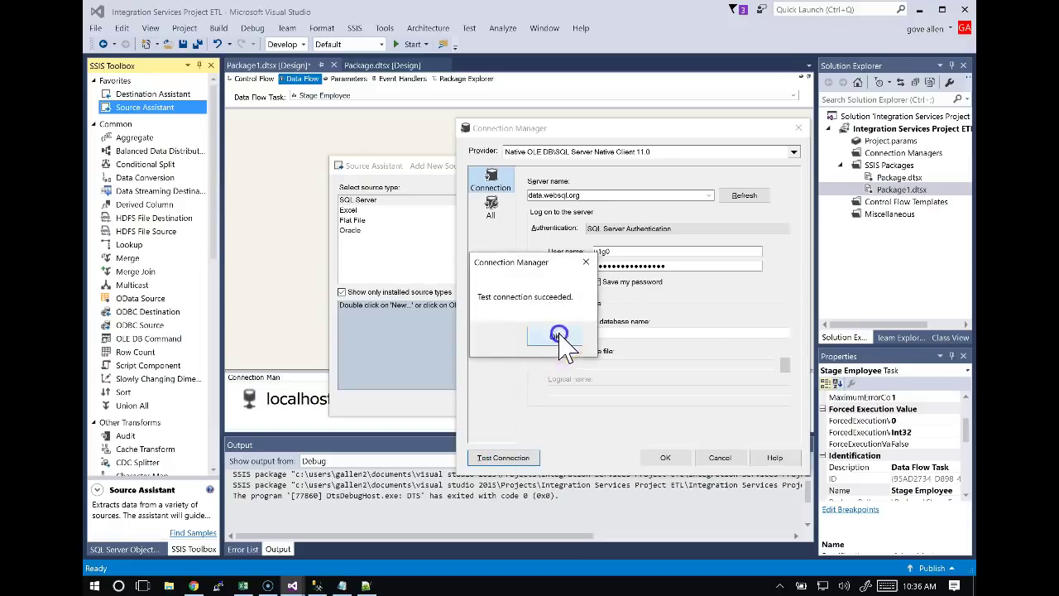
left_click(664, 458)
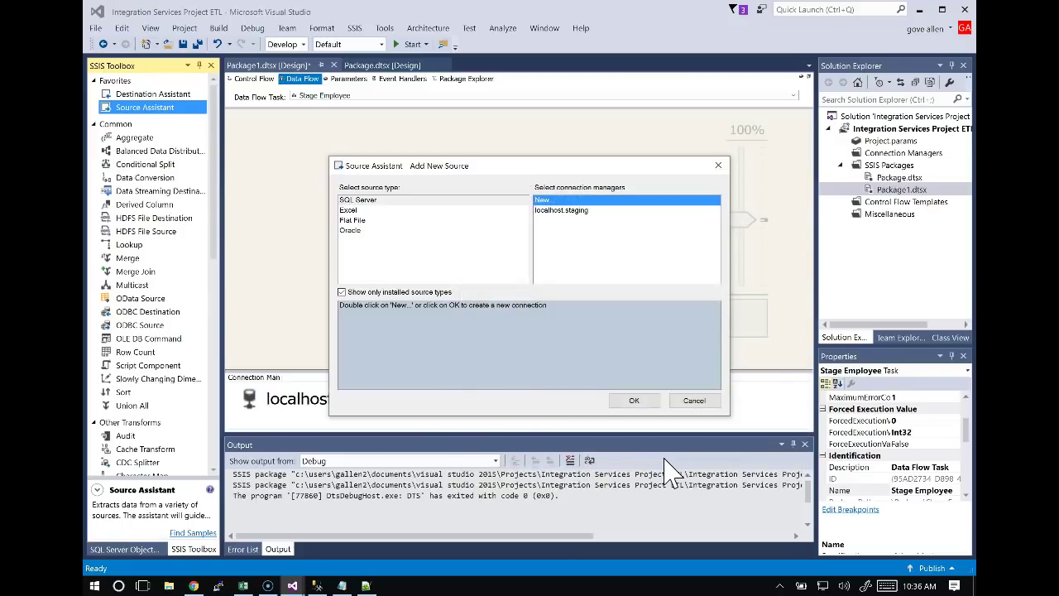
Add the OLE DB source, rename it 'emloyee', and open its source editor.
left_click(633, 399)
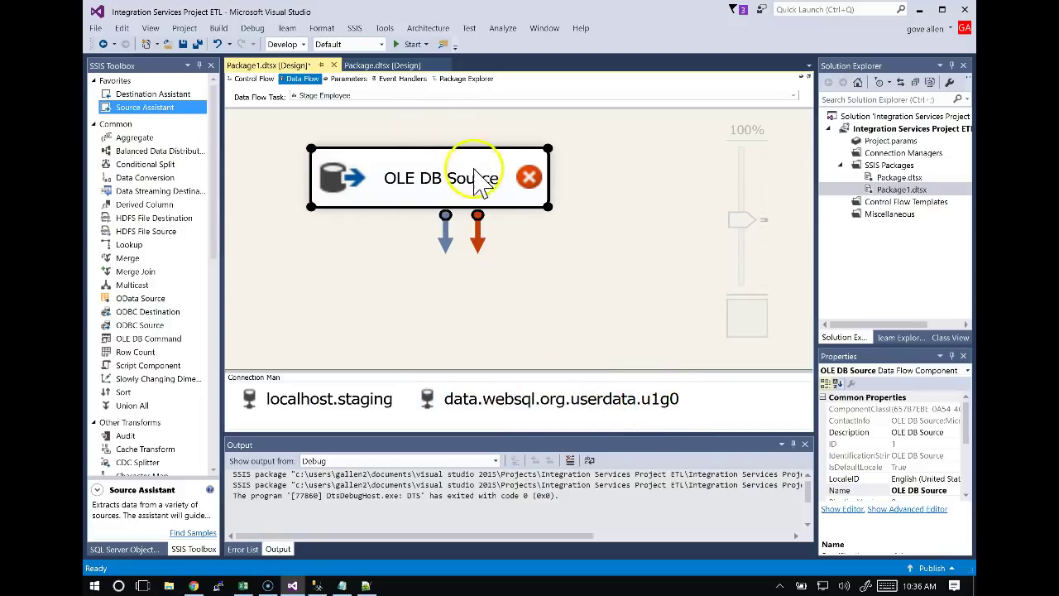
left_click(484, 192)
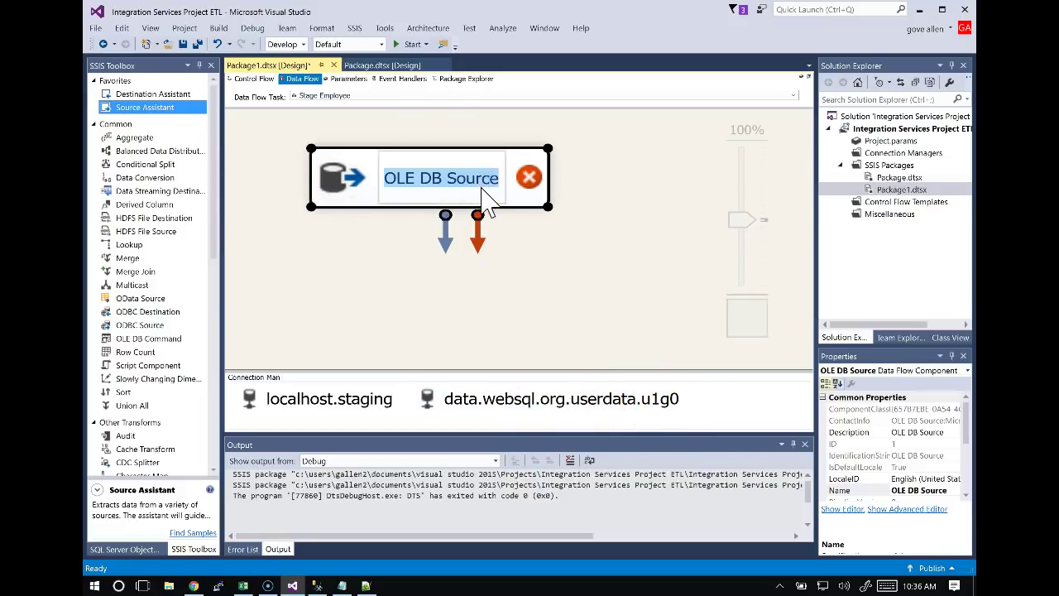
type("em-ploye")
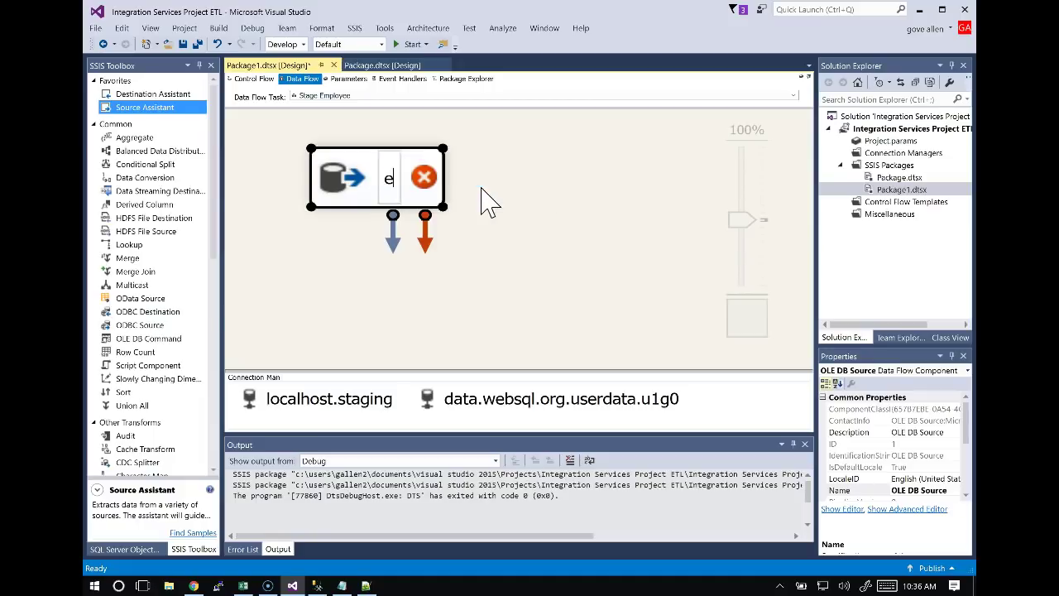
key("BackSpace")
key("BackSpace")
key("BackSpace")
key("BackSpace")
key("BackSpace")
key("BackSpace")
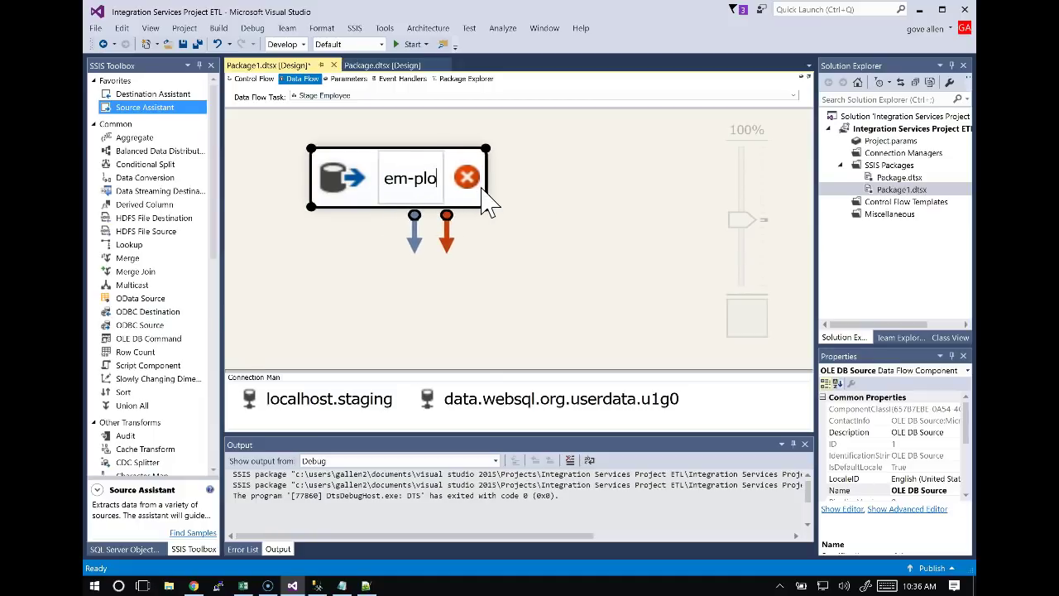
type("lo")
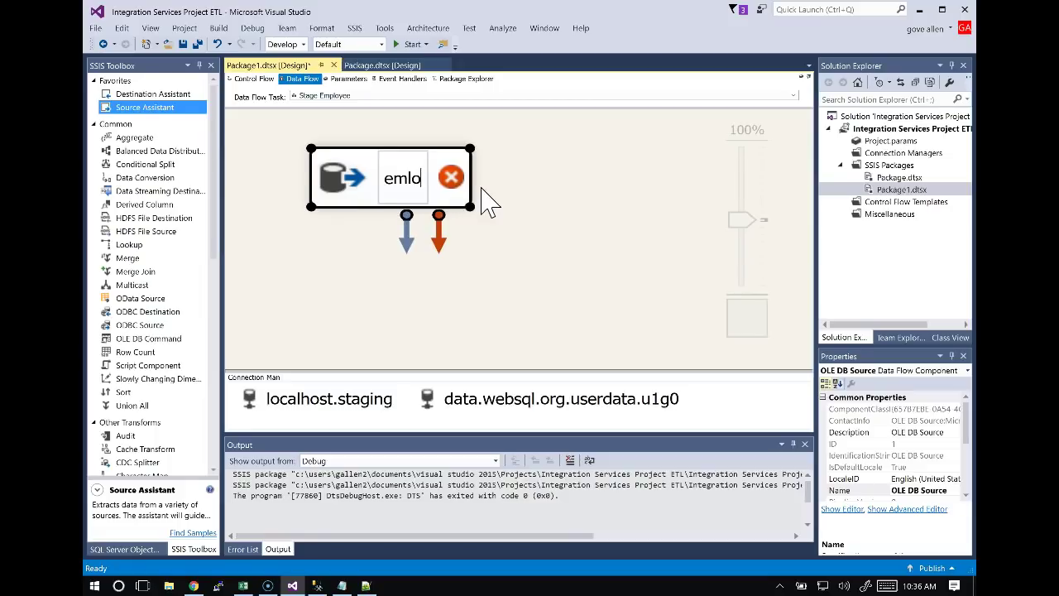
type("yee")
left_click(398, 282)
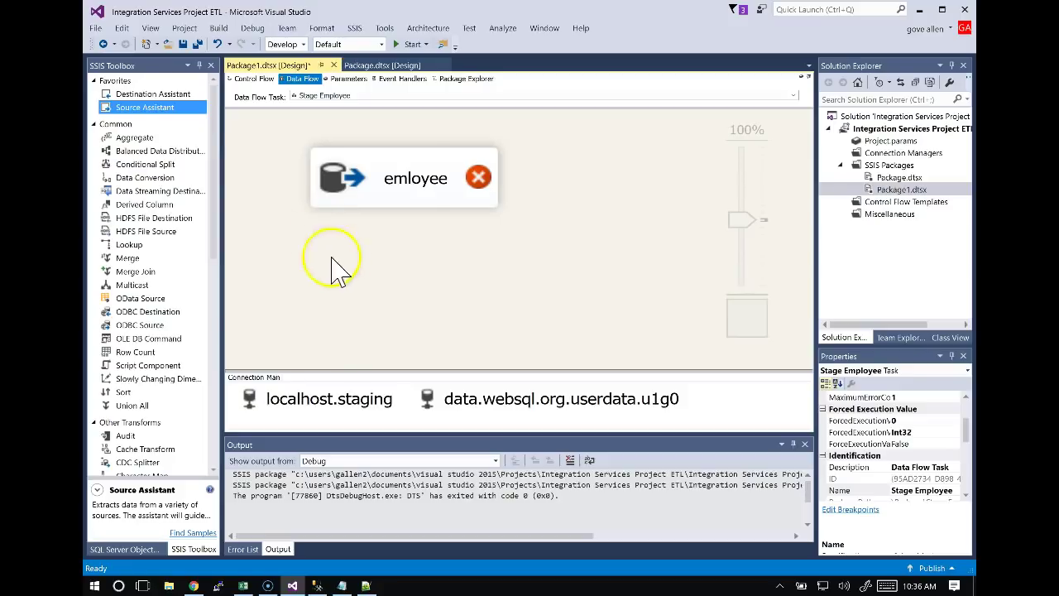
double_click(422, 182)
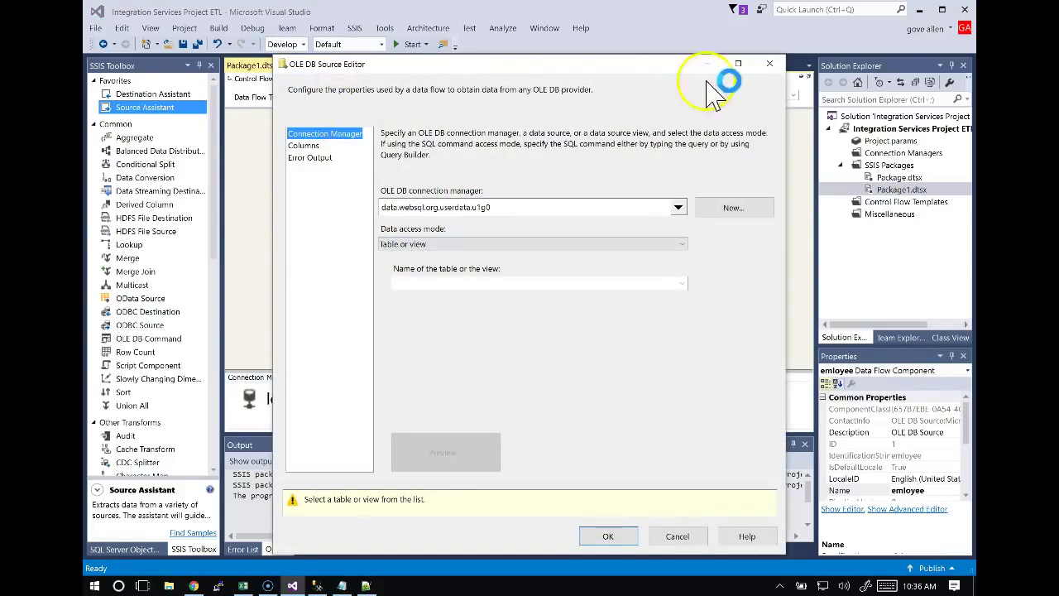
Select [inspection].[employee] as the emloyee source's table.
left_click(769, 65)
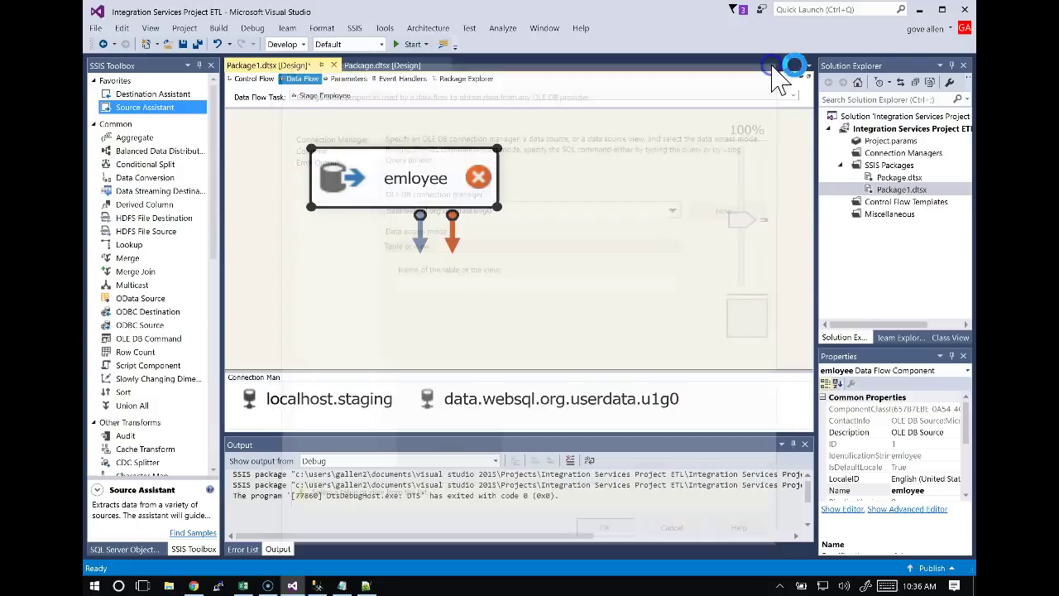
double_click(418, 184)
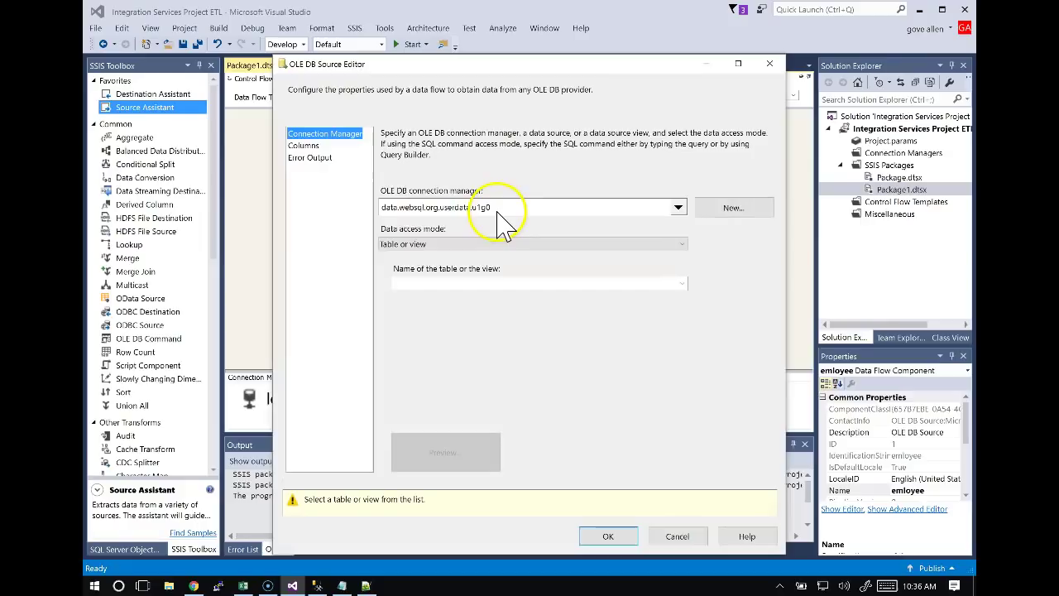
left_click(470, 284)
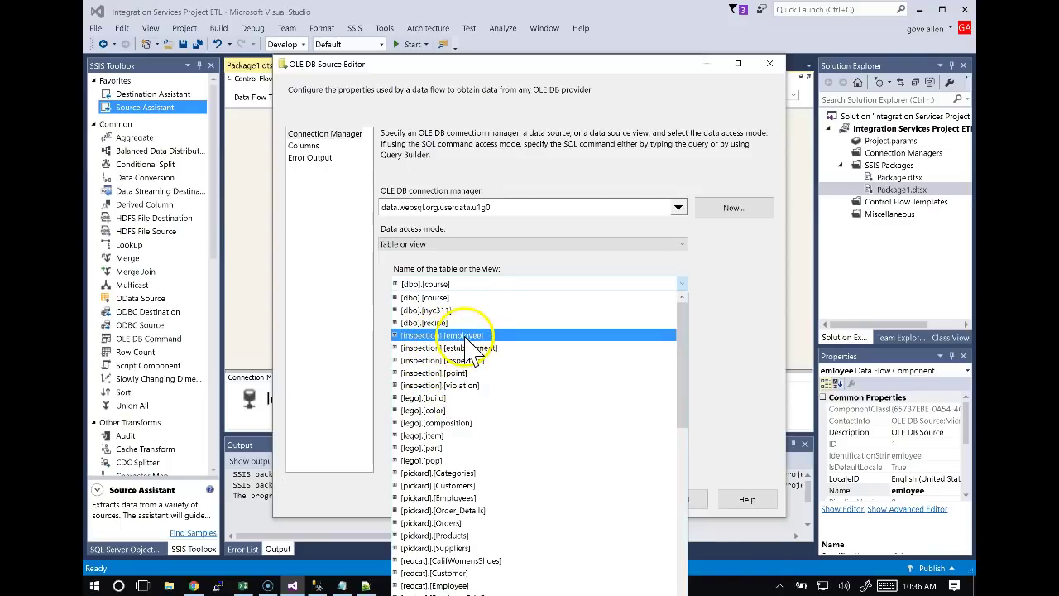
left_click(465, 336)
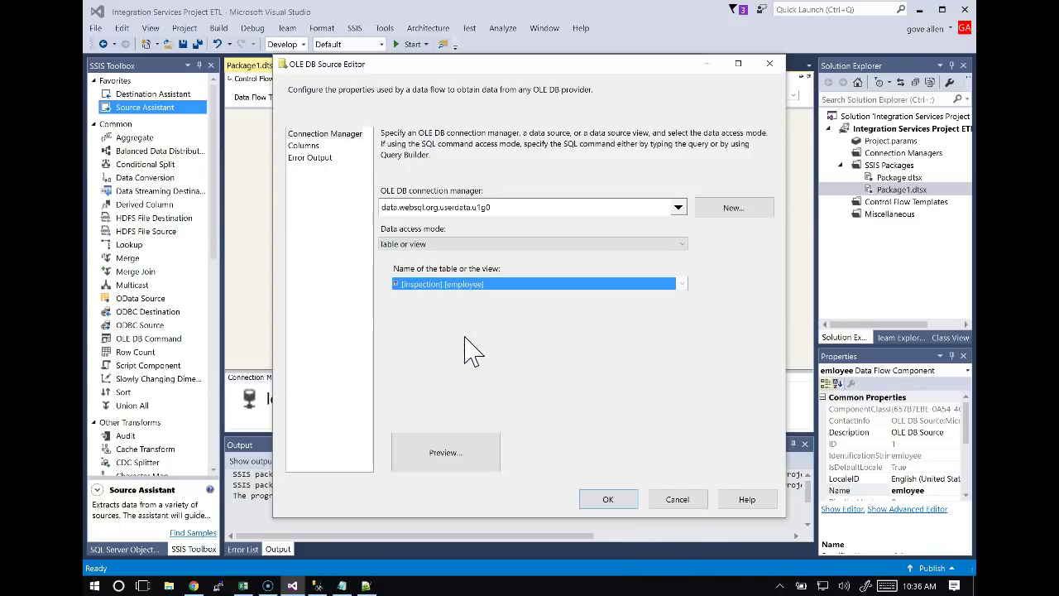
left_click(680, 284)
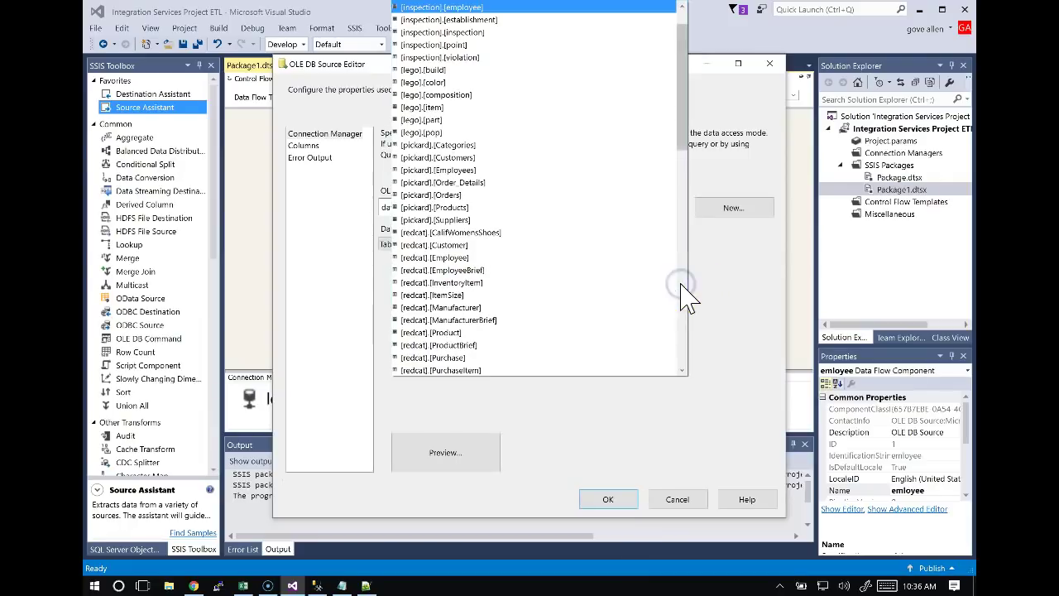
left_click(439, 10)
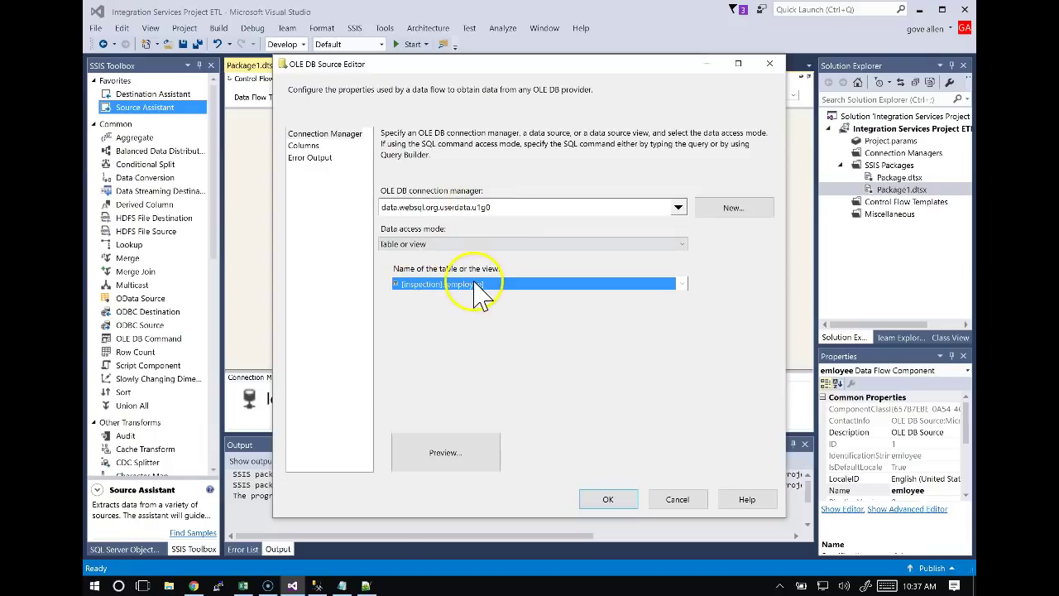
Review the ten mapped columns, employee_id through supervisor, and confirm the source settings.
left_click(311, 151)
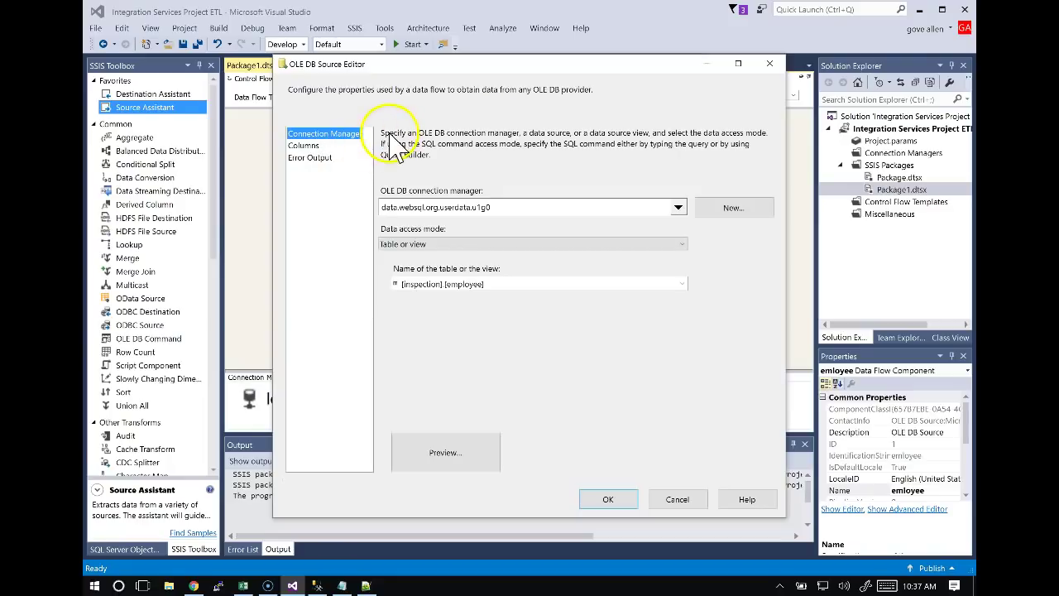
left_click(303, 146)
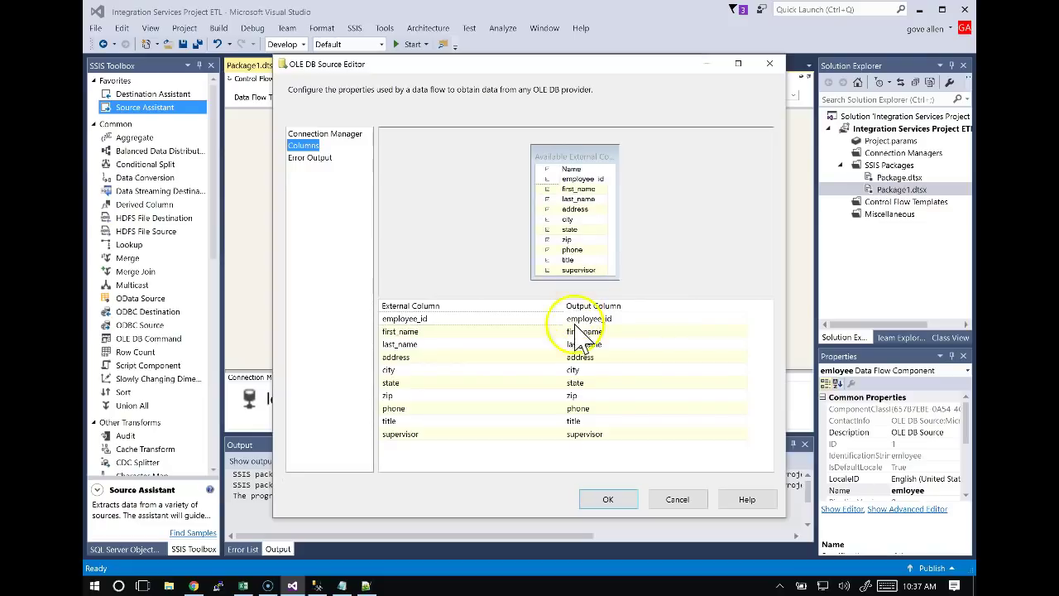
left_click(609, 501)
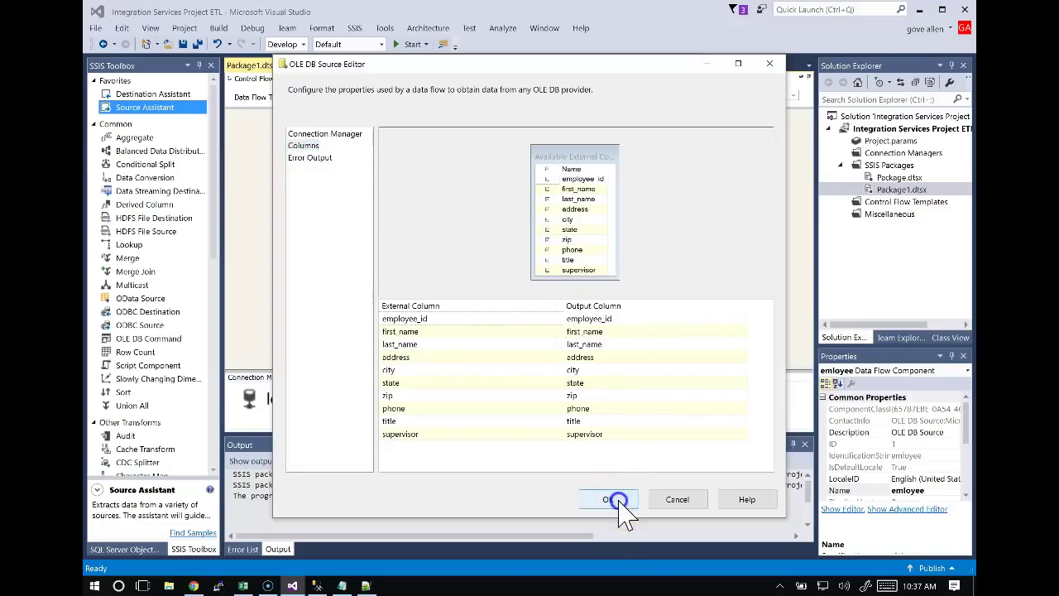
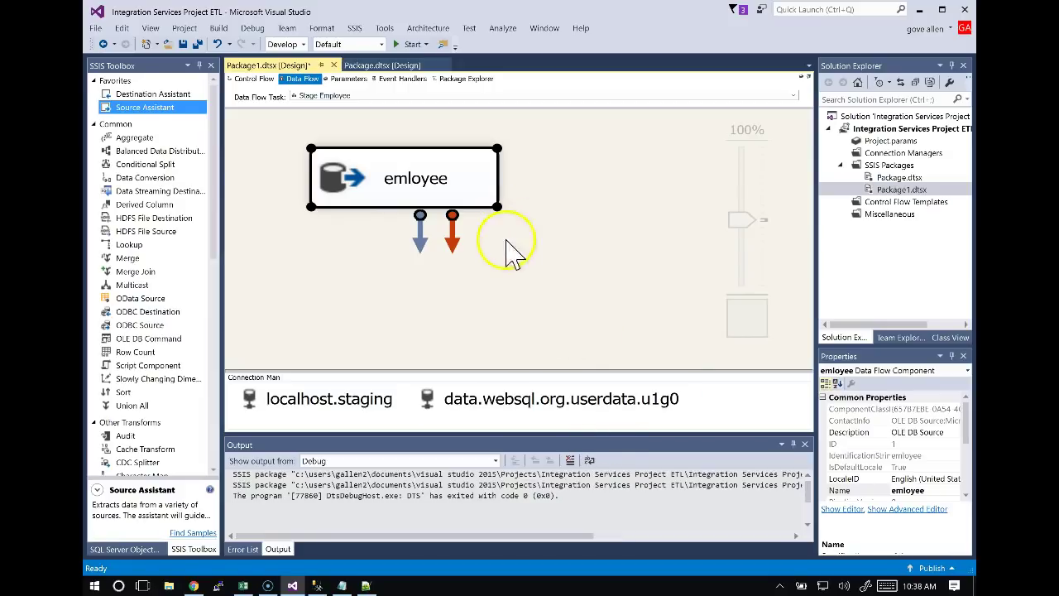
Reopen the emloyee source's settings twice, then close them without changes while the table list loads.
double_click(481, 165)
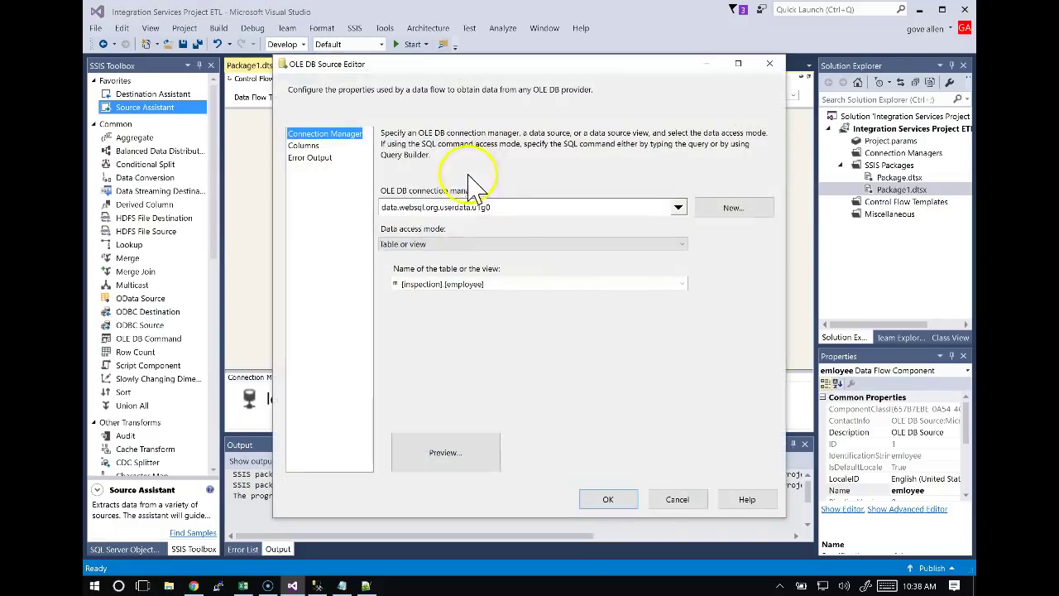
left_click(684, 284)
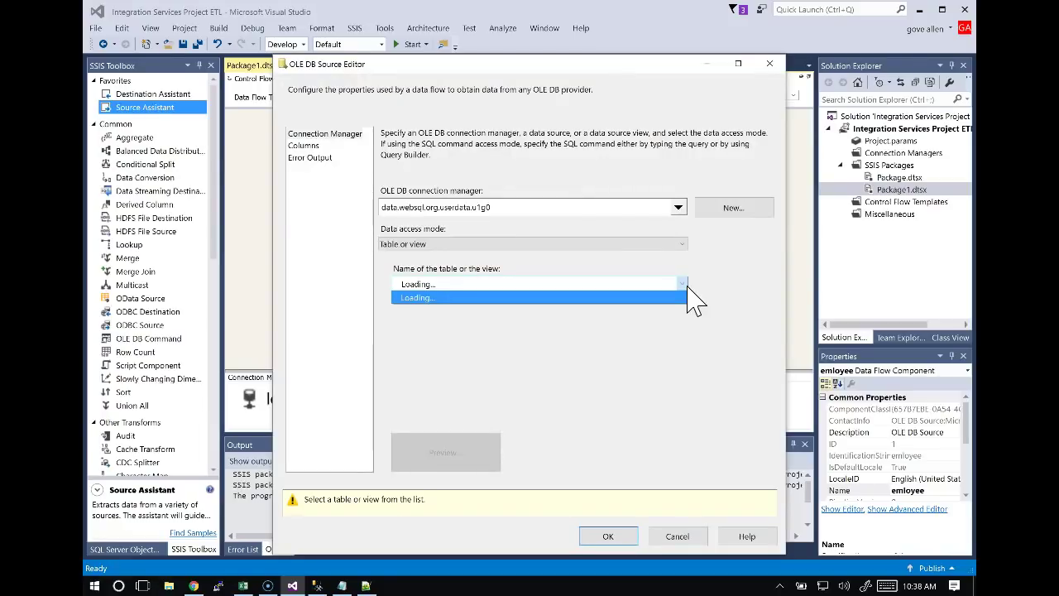
left_click(677, 536)
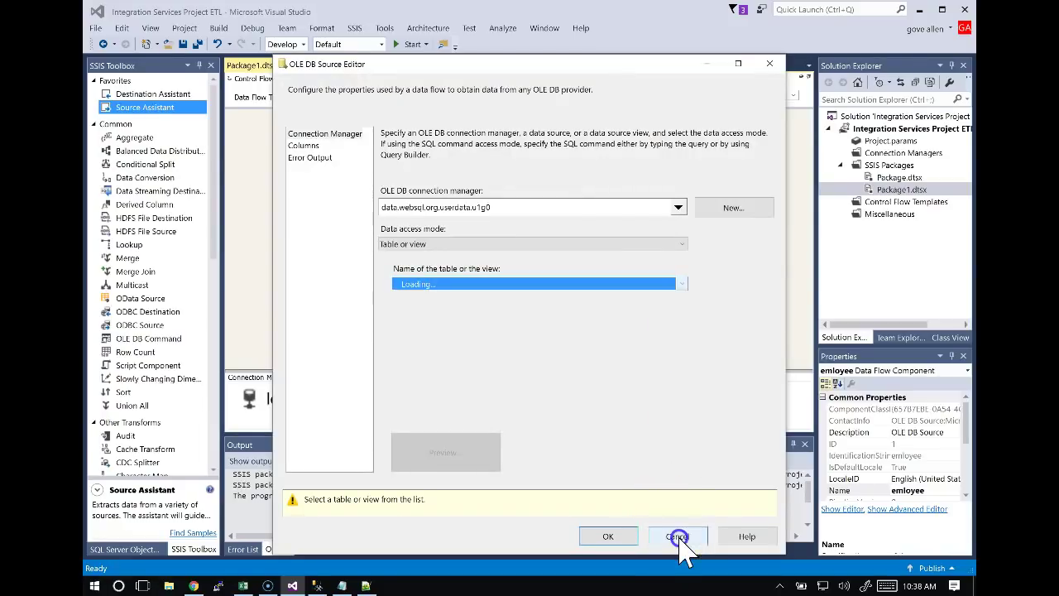
left_click(677, 537)
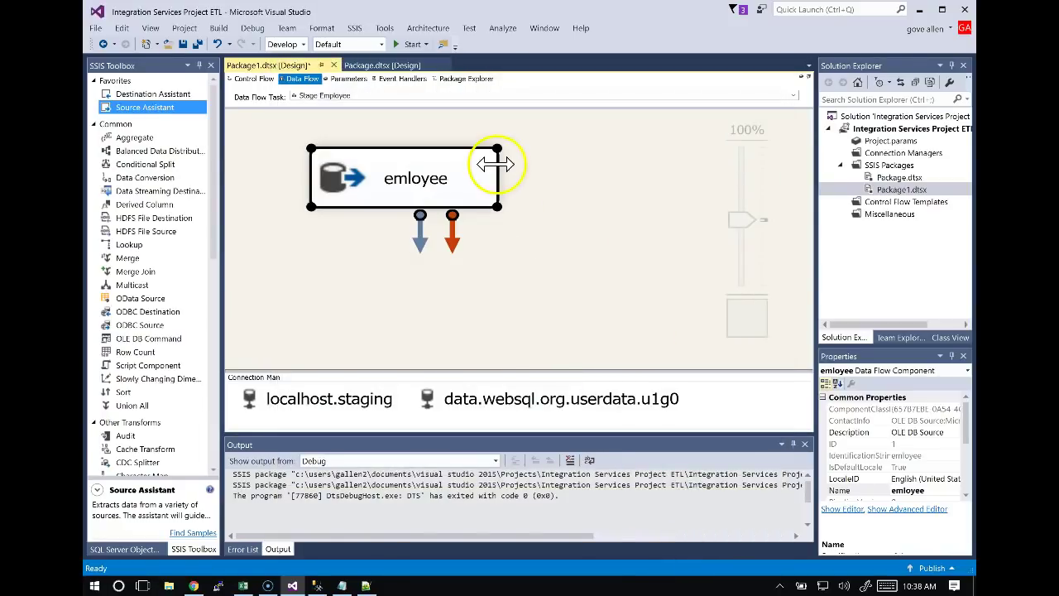
double_click(488, 178)
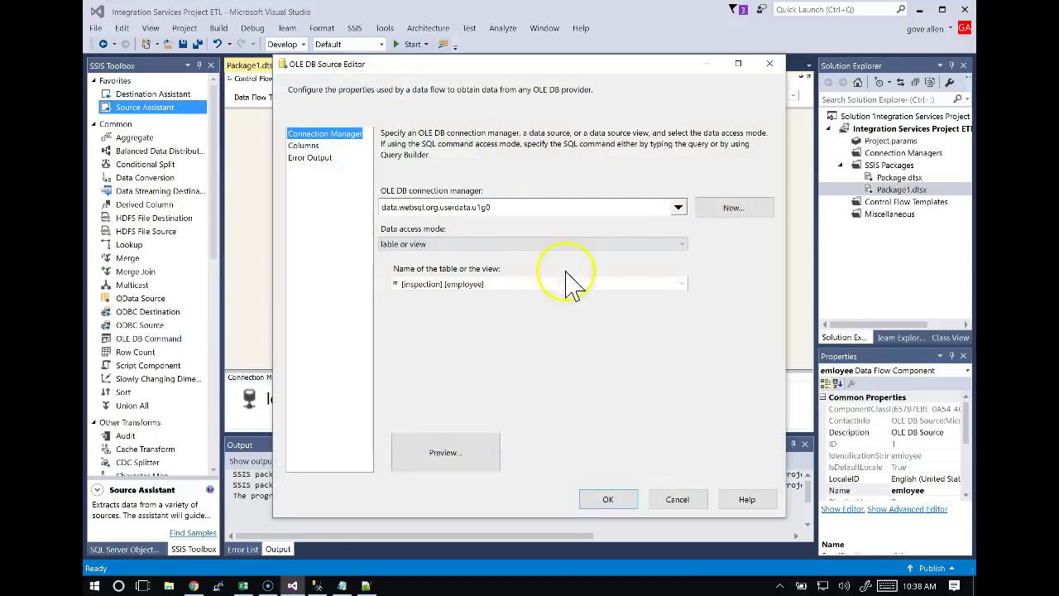
left_click(682, 284)
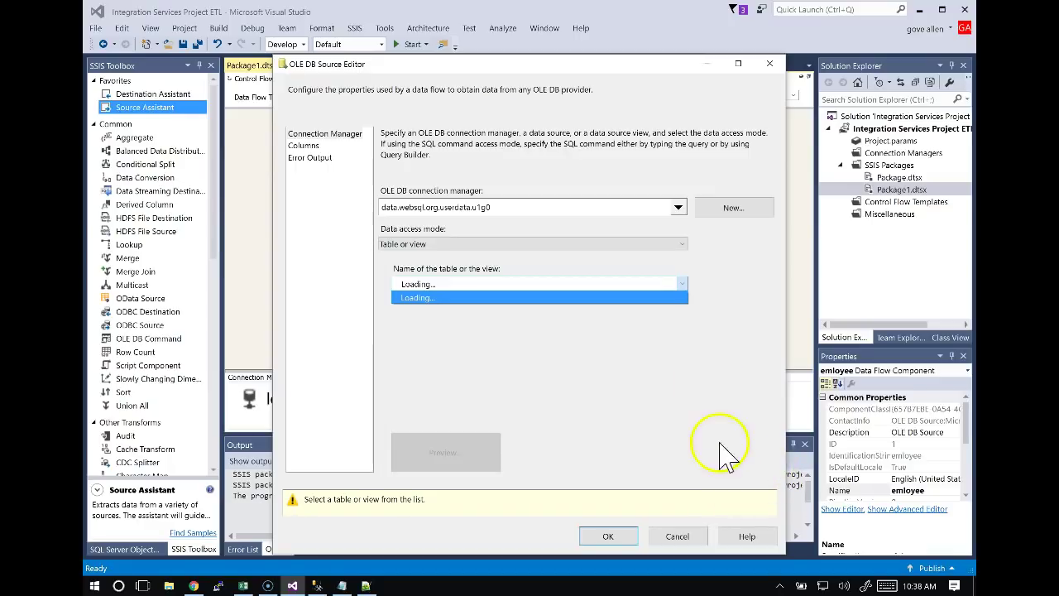
left_click(678, 538)
left_click(683, 539)
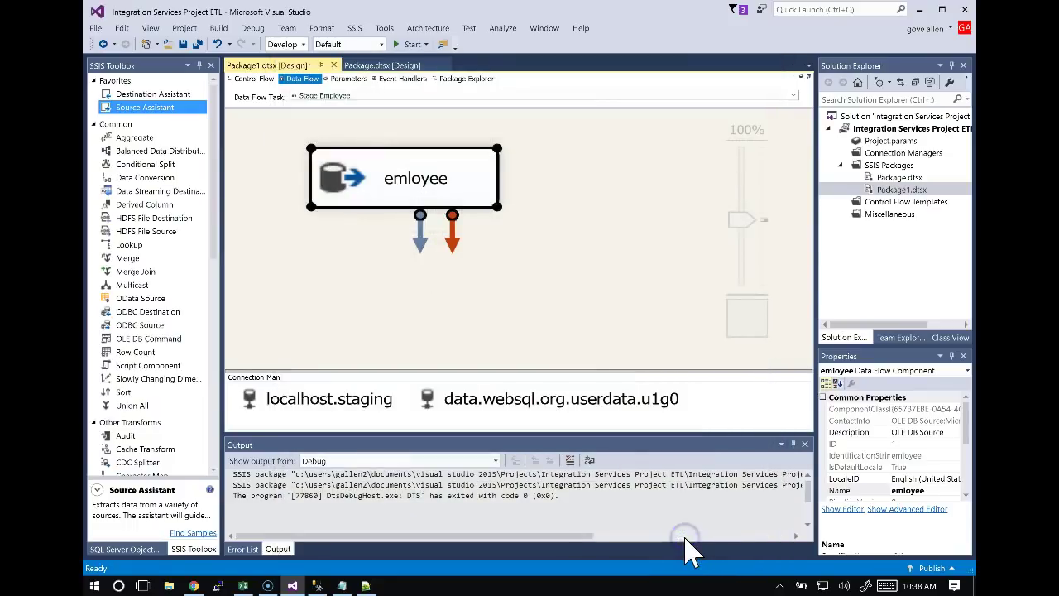
left_click(529, 227)
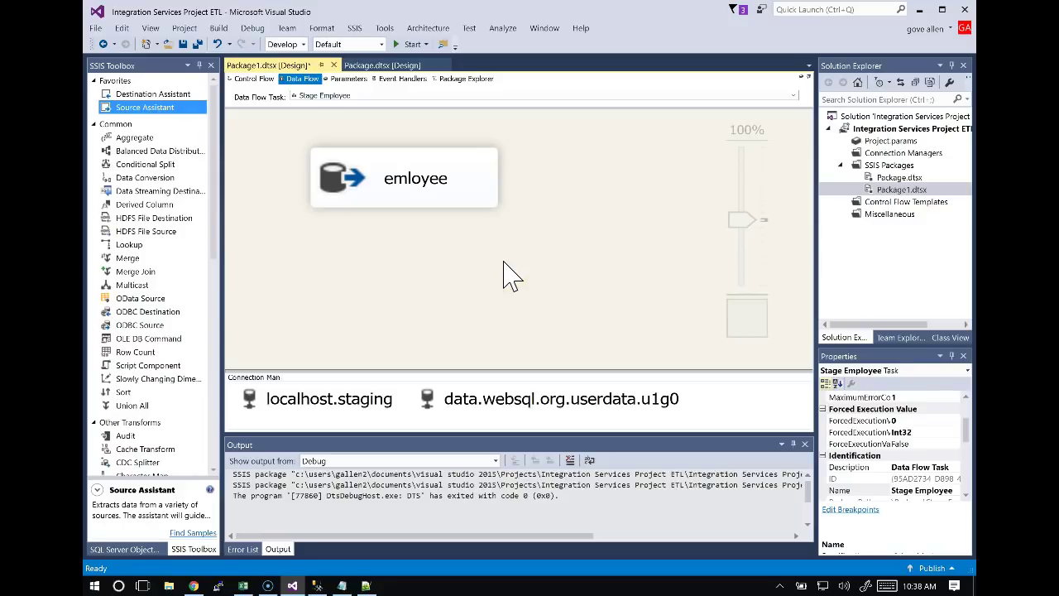
Insert the missing 'p' to rename 'emloyee' to 'employee', then nudge the box up.
left_click(426, 192)
left_click(406, 189)
left_click(404, 181)
type("p")
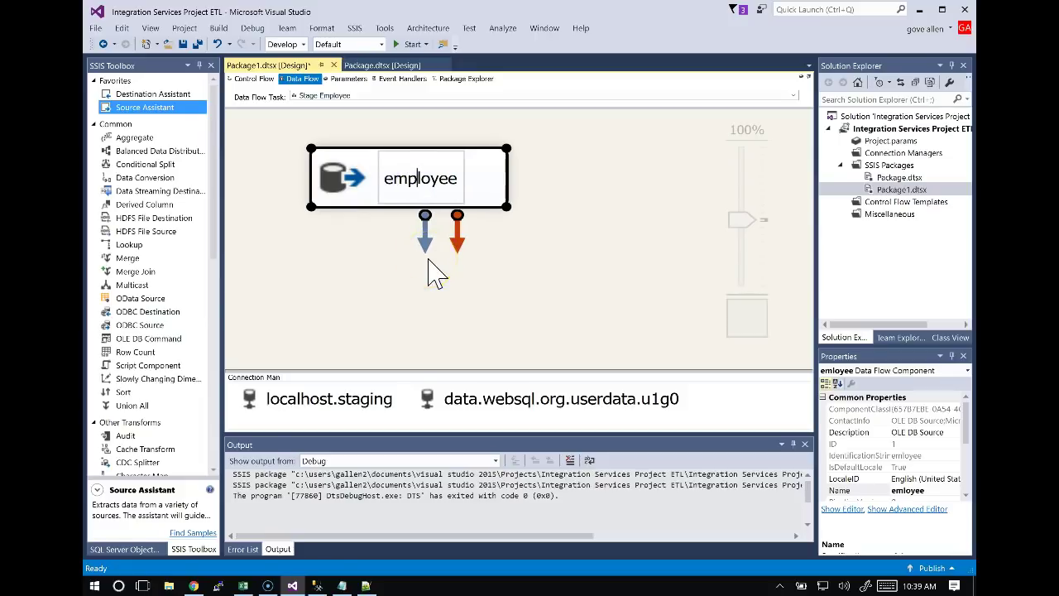
left_click(381, 296)
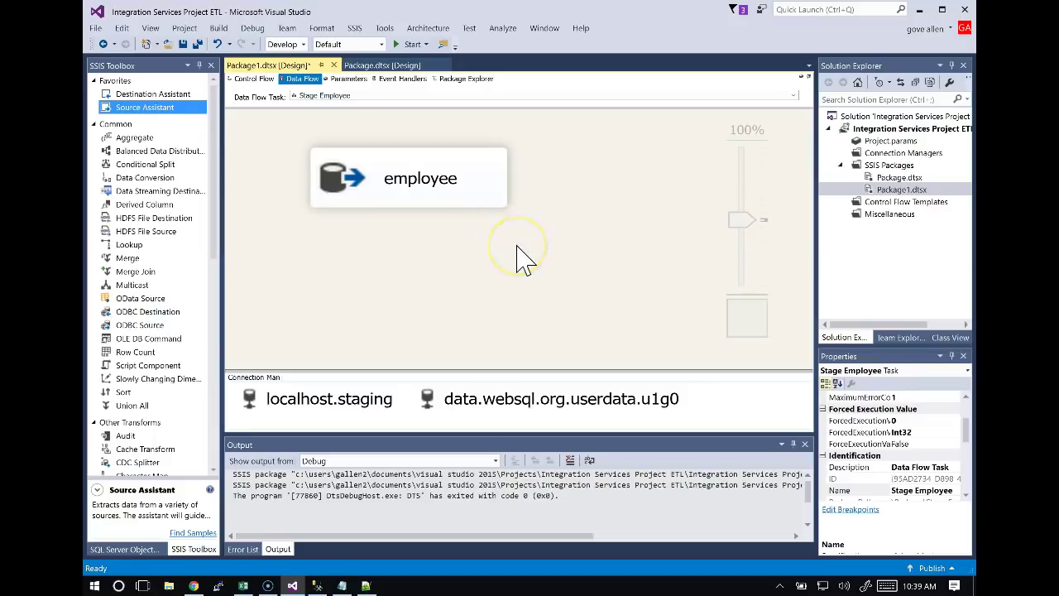
left_click_drag(485, 177, 473, 158)
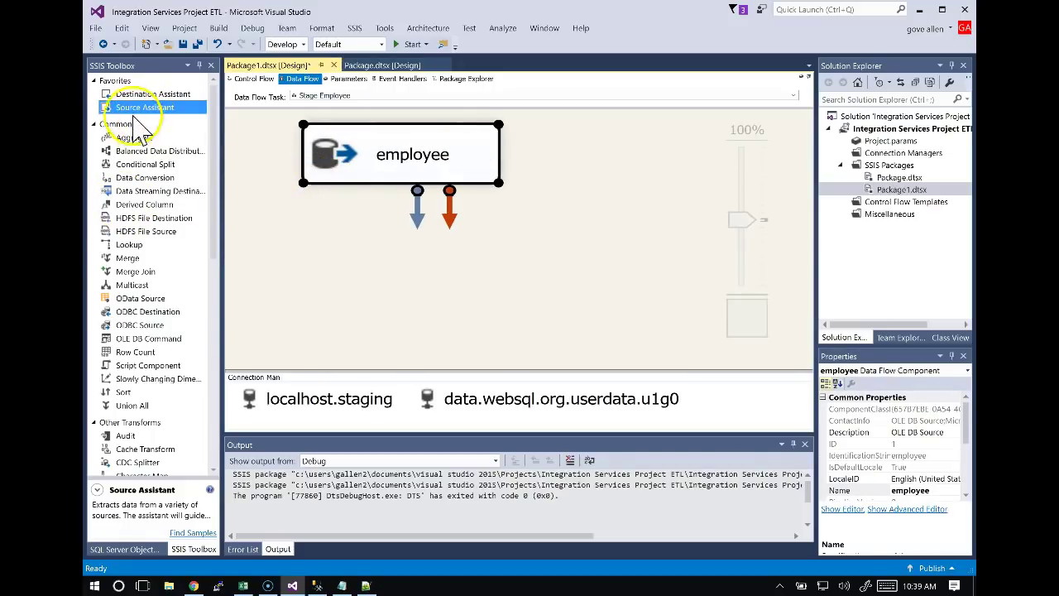
Add an OLE DB Destination below employee using the localhost.staging connection.
left_click(124, 93)
left_click_drag(119, 97, 409, 266)
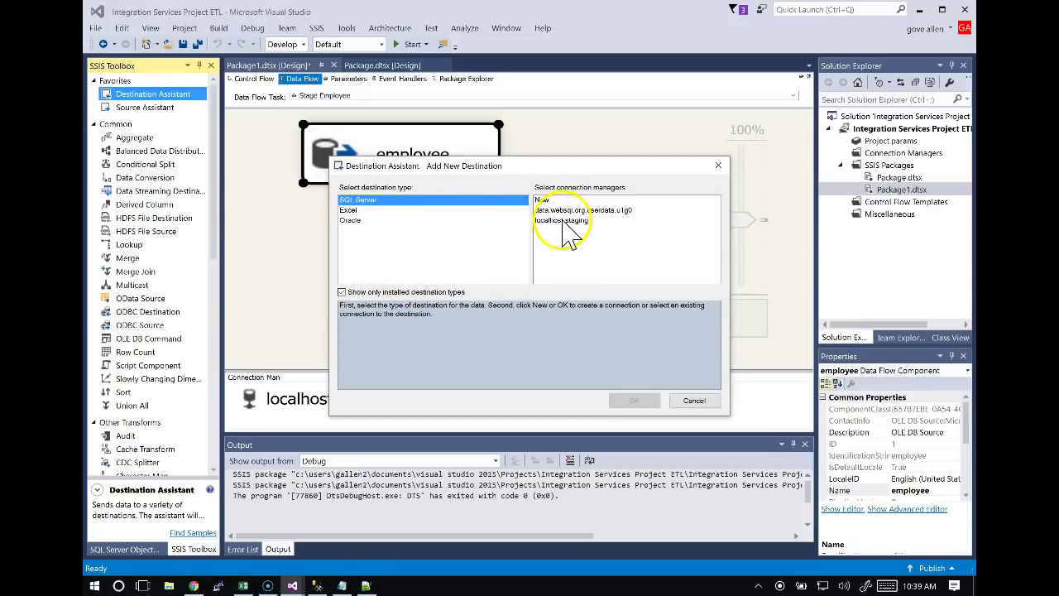
left_click(567, 220)
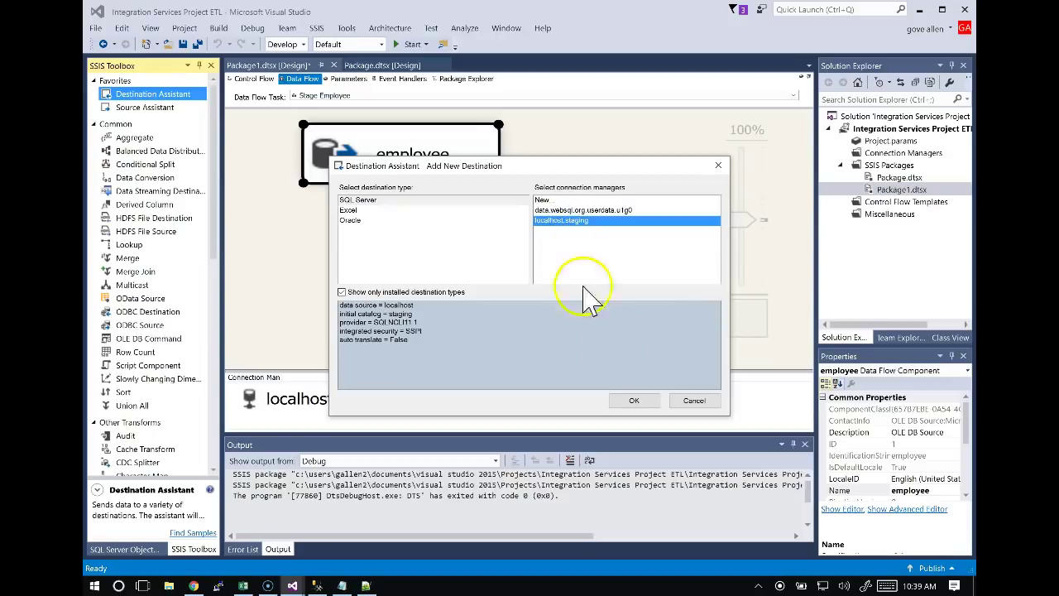
left_click(635, 398)
left_click_drag(552, 260, 453, 249)
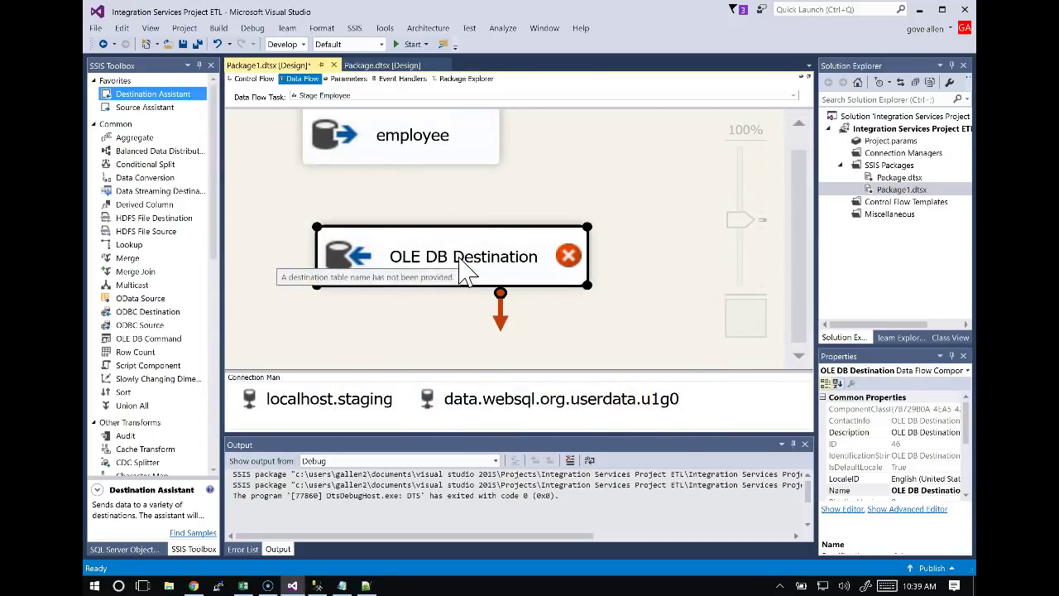
Dismiss the destination's no-input-columns warning and reposition it beneath the employee source.
double_click(463, 267)
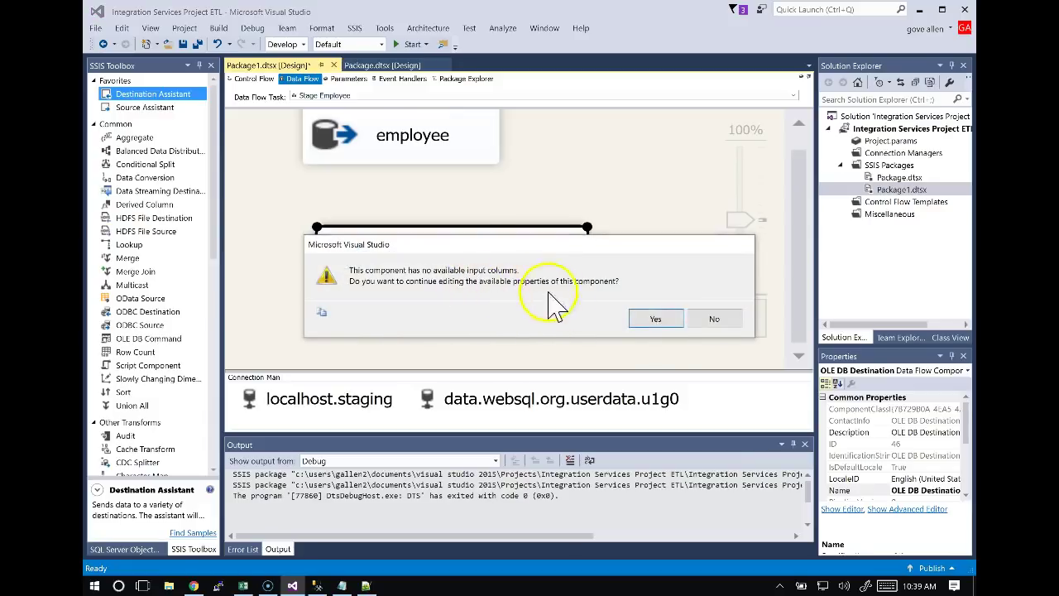
left_click(712, 319)
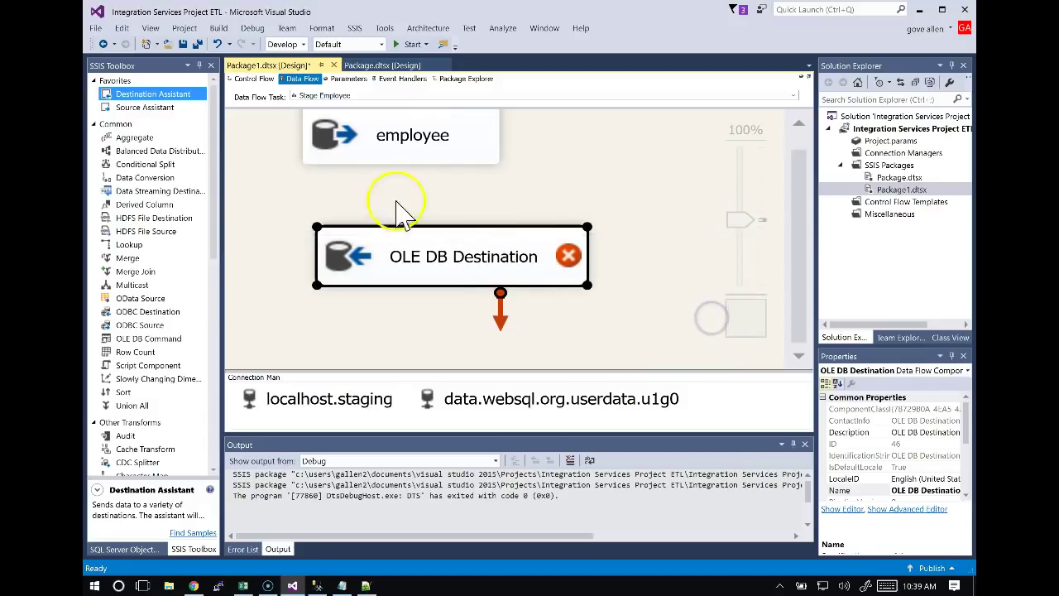
left_click(438, 158)
mouse_move(485, 256)
left_mouse_down()
mouse_move(494, 259)
mouse_move(483, 272)
left_mouse_up()
left_click(431, 140)
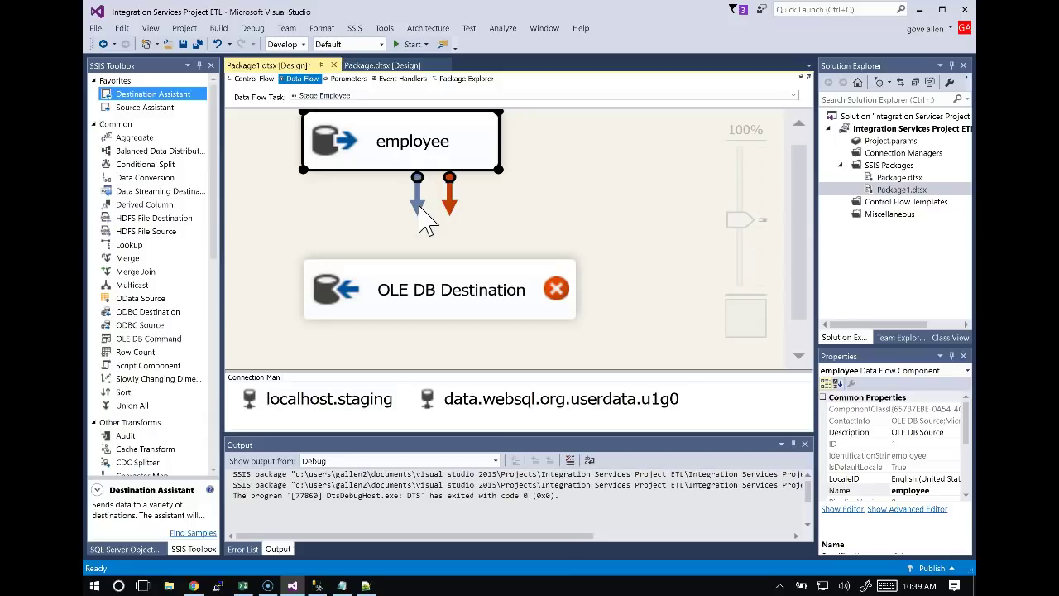
Connect the employee source's data output to the OLE DB Destination.
left_click(419, 198)
left_click_drag(421, 217, 418, 286)
left_click(400, 193)
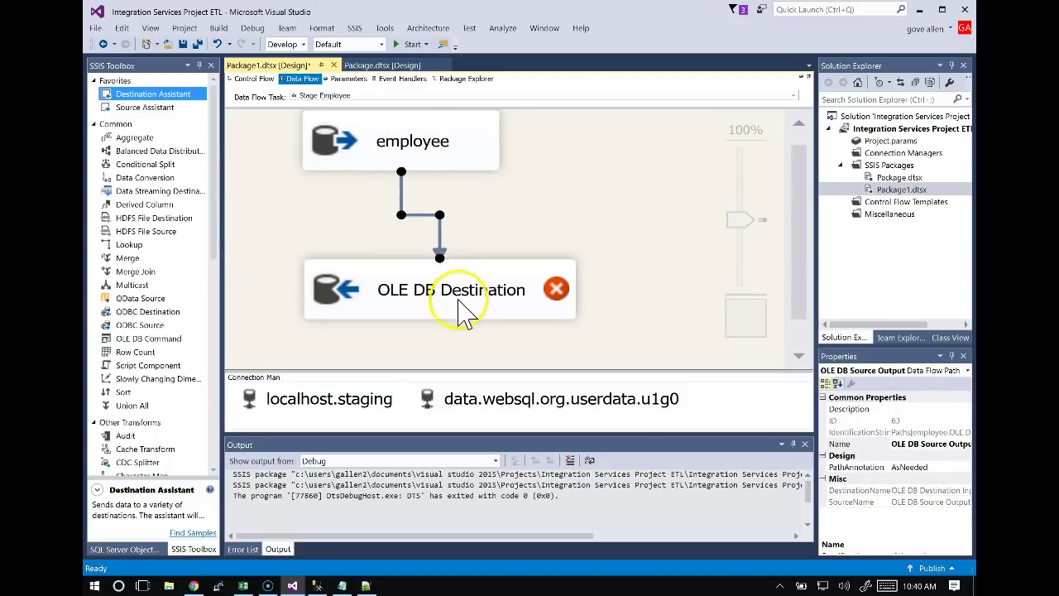
left_click(453, 161)
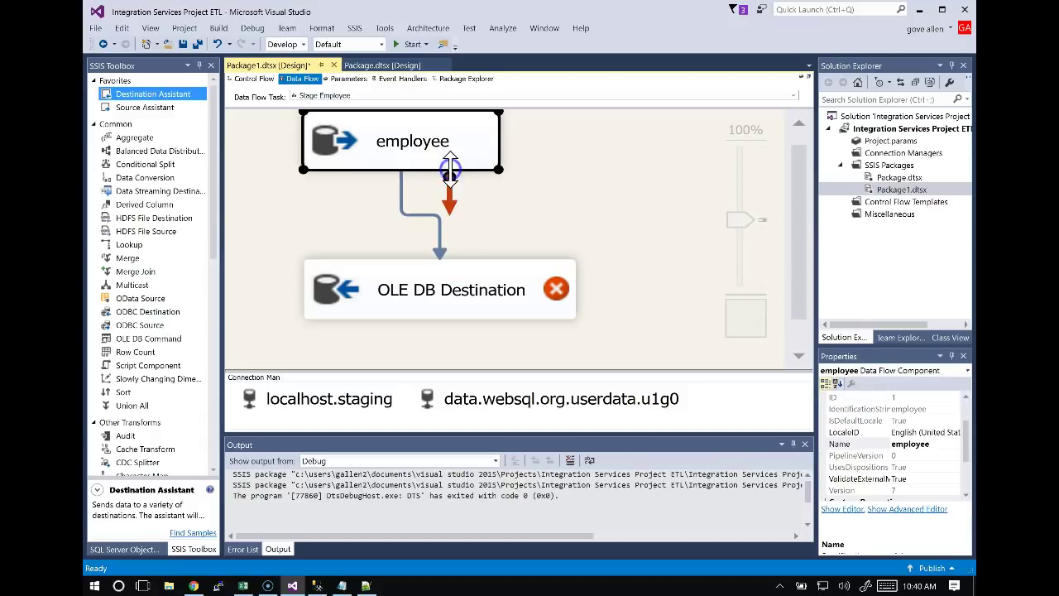
left_click_drag(457, 208, 497, 218)
Rename the OLE DB Destination to 'staging employee'.
left_click(469, 295)
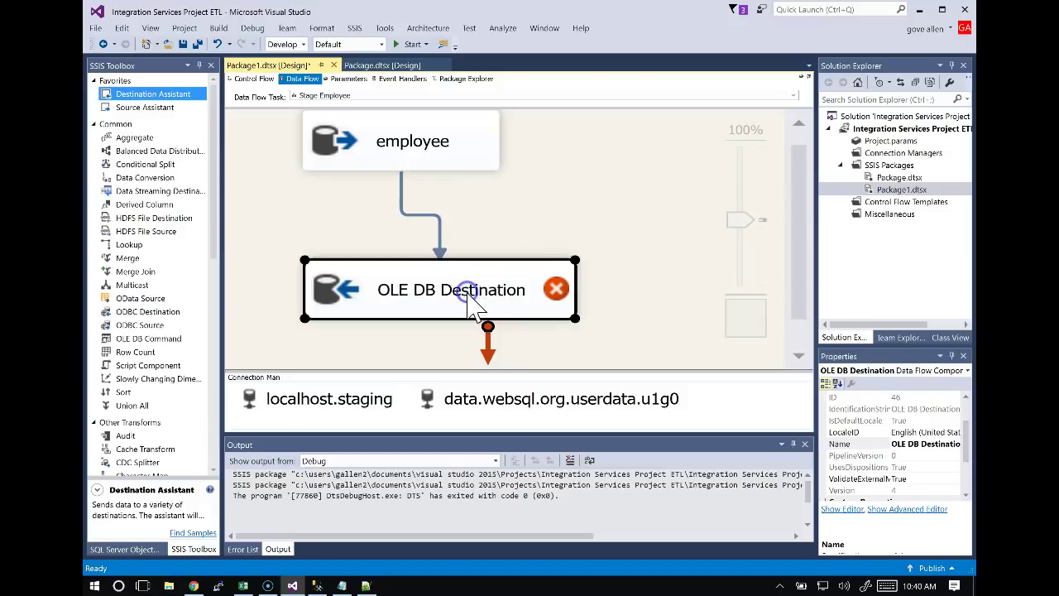
left_click(468, 295)
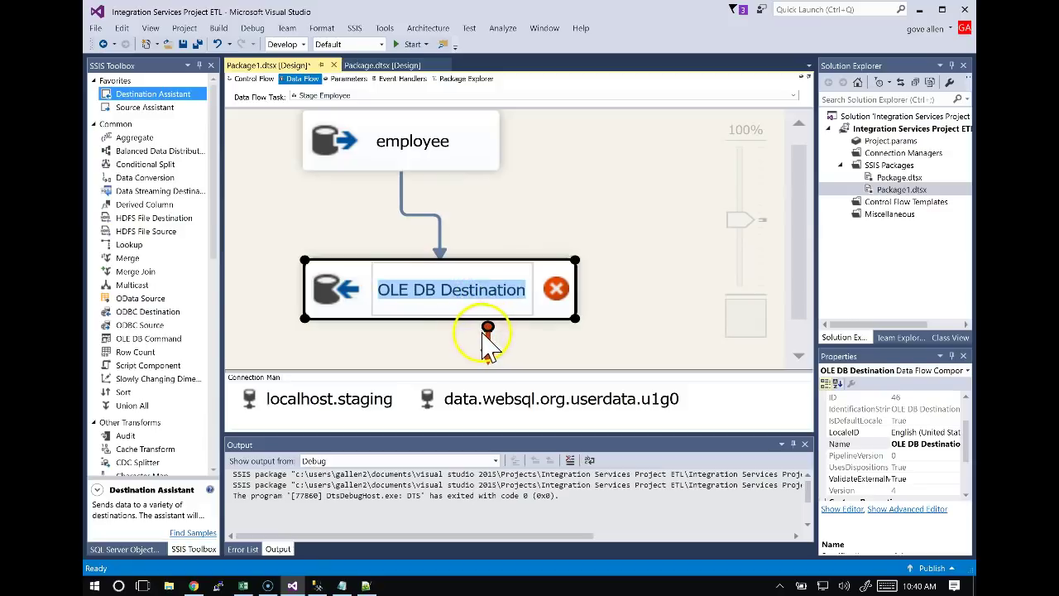
type("Stage")
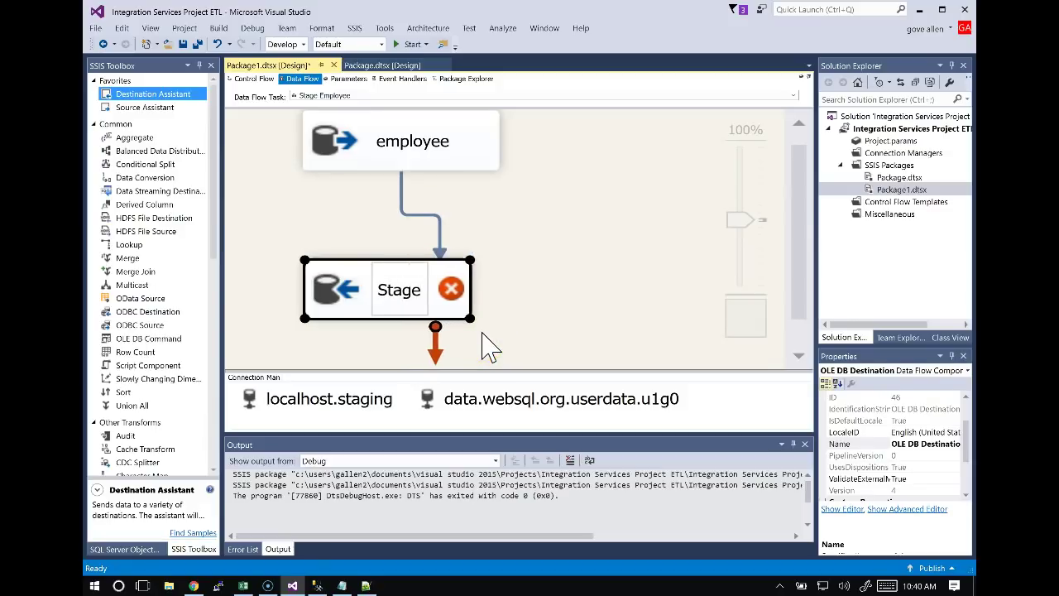
key("BackSpace")
key("BackSpace")
key("BackSpace")
key("BackSpace")
key("BackSpace")
type("stag")
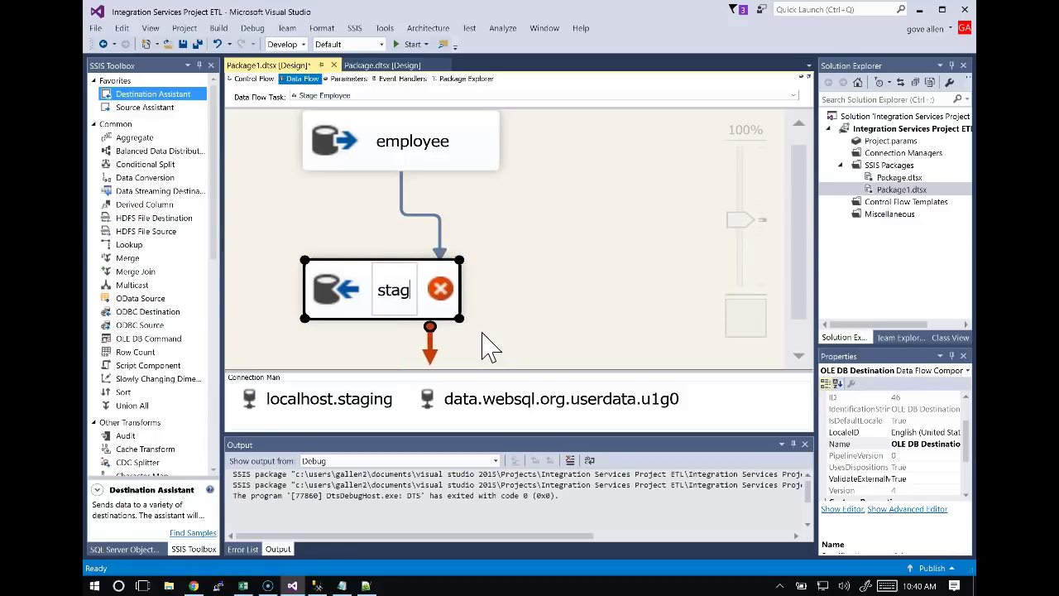
type("ing employee")
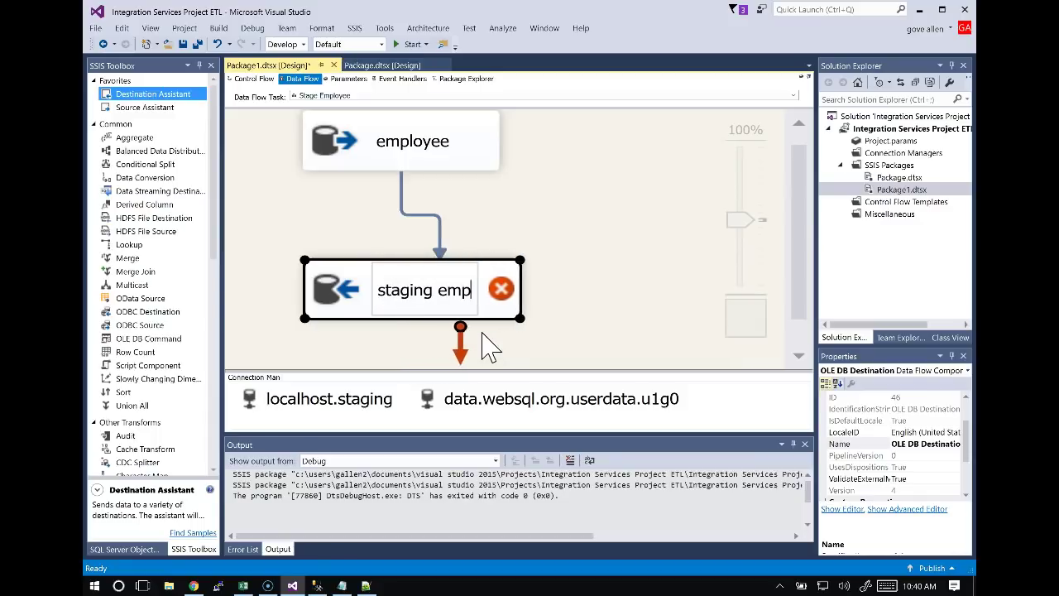
left_click(518, 210)
double_click(514, 278)
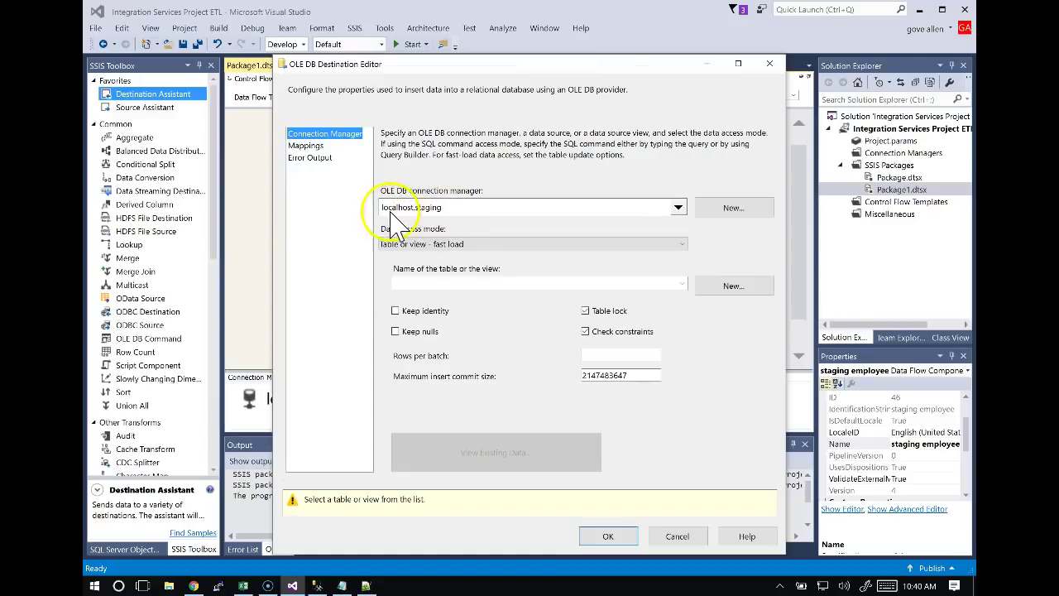
left_click(460, 283)
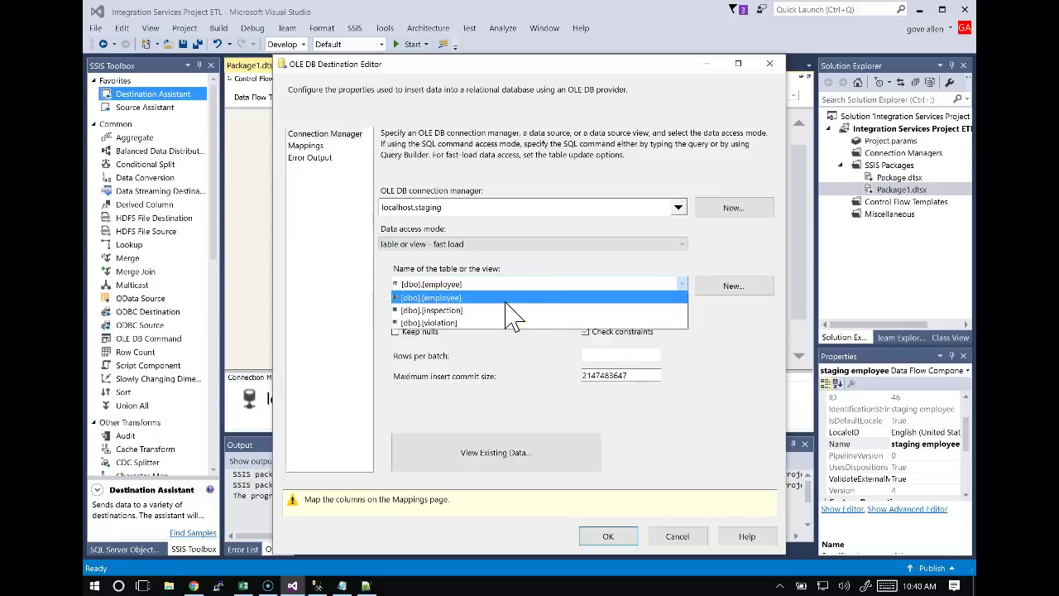
left_click(684, 540)
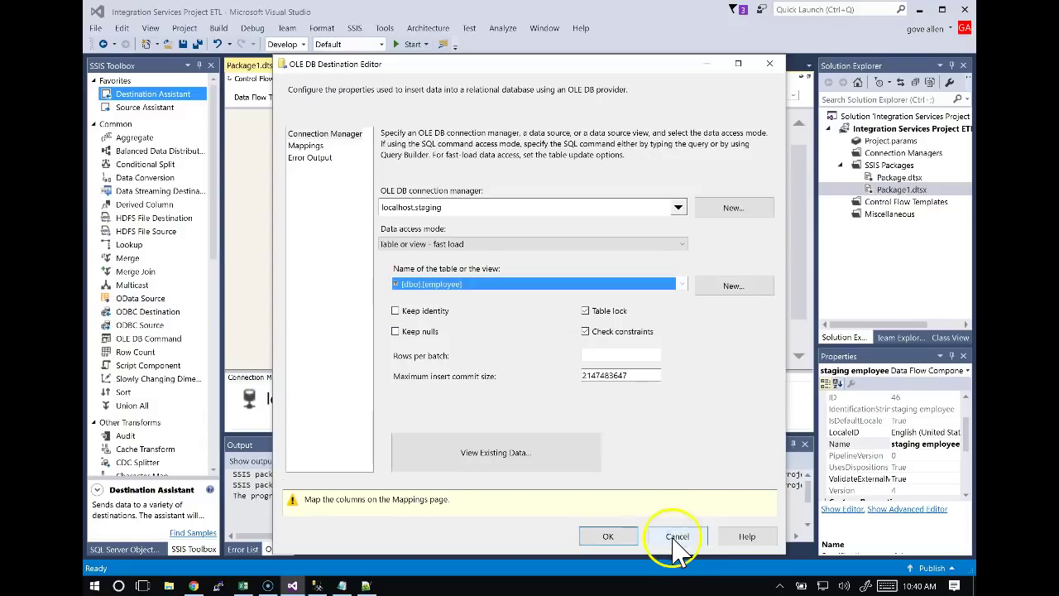
left_click(675, 536)
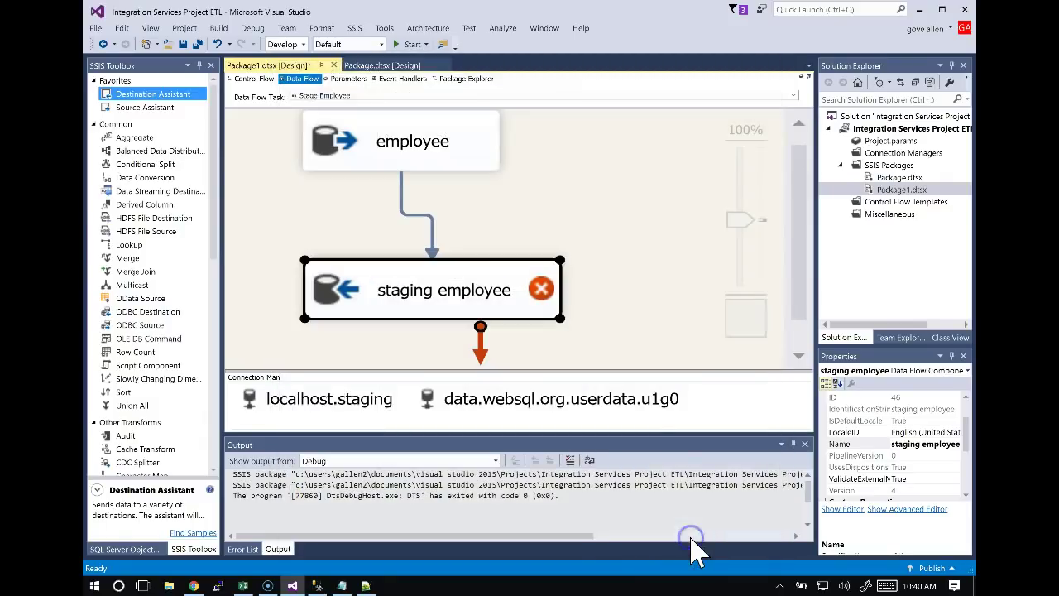
left_click(597, 180)
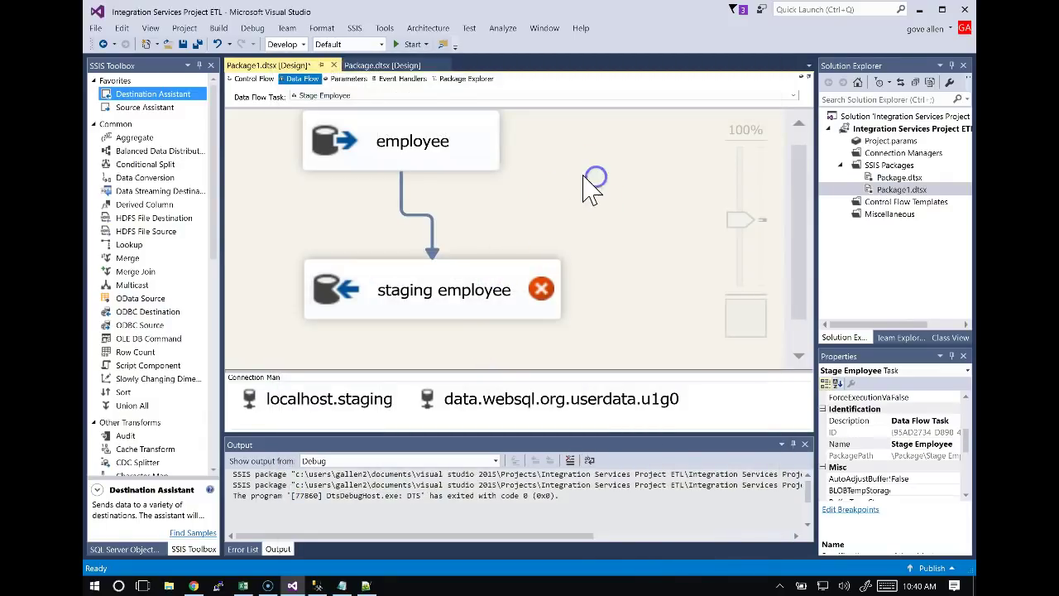
Execute only the create staging employee task, stop debugging, and return to the Stage Employee data flow.
left_click(254, 78)
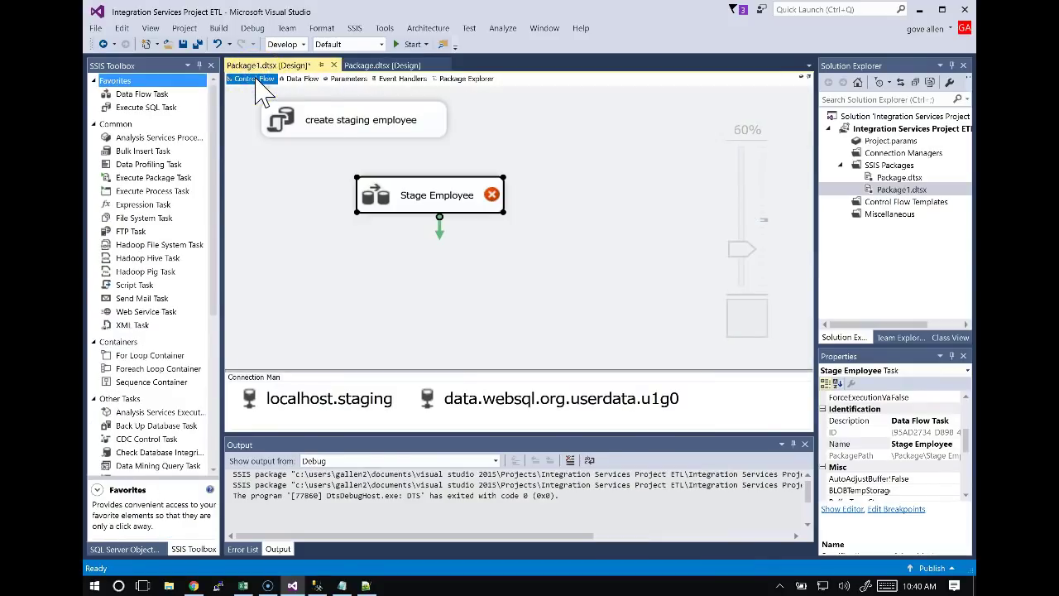
left_click(366, 123)
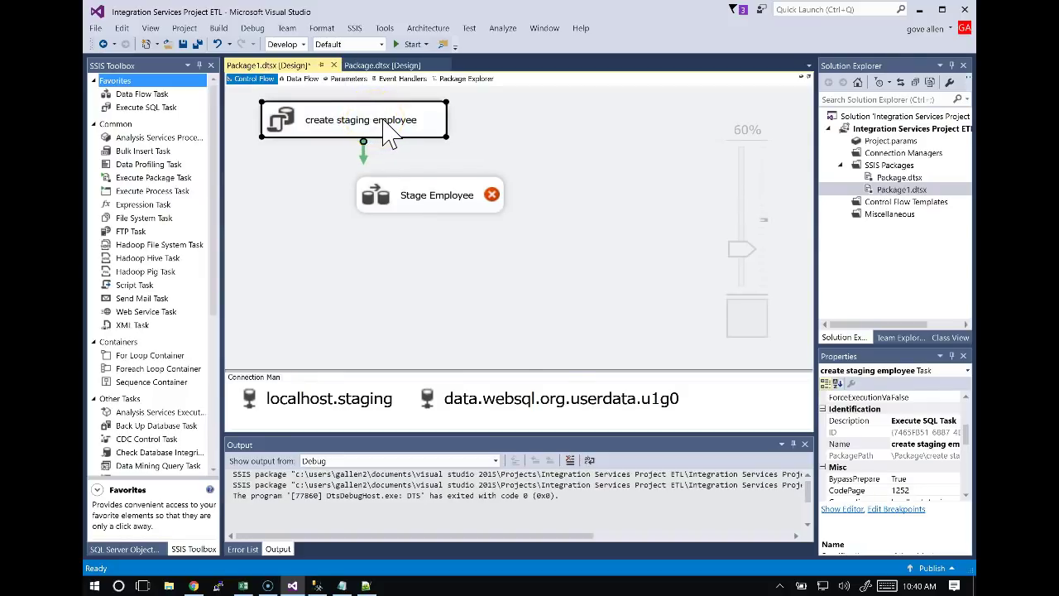
right_click(384, 122)
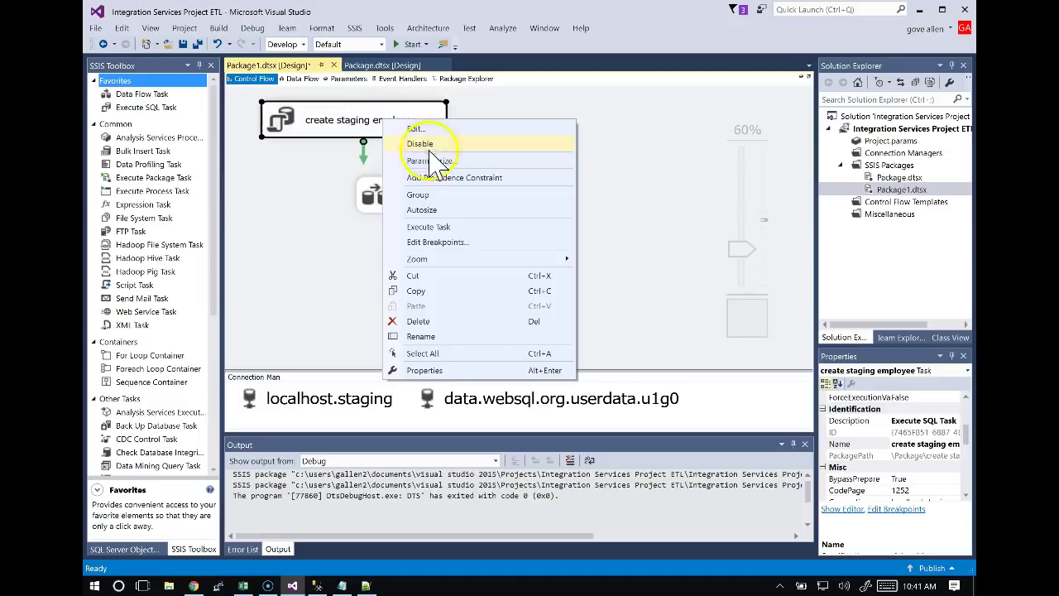
left_click(430, 227)
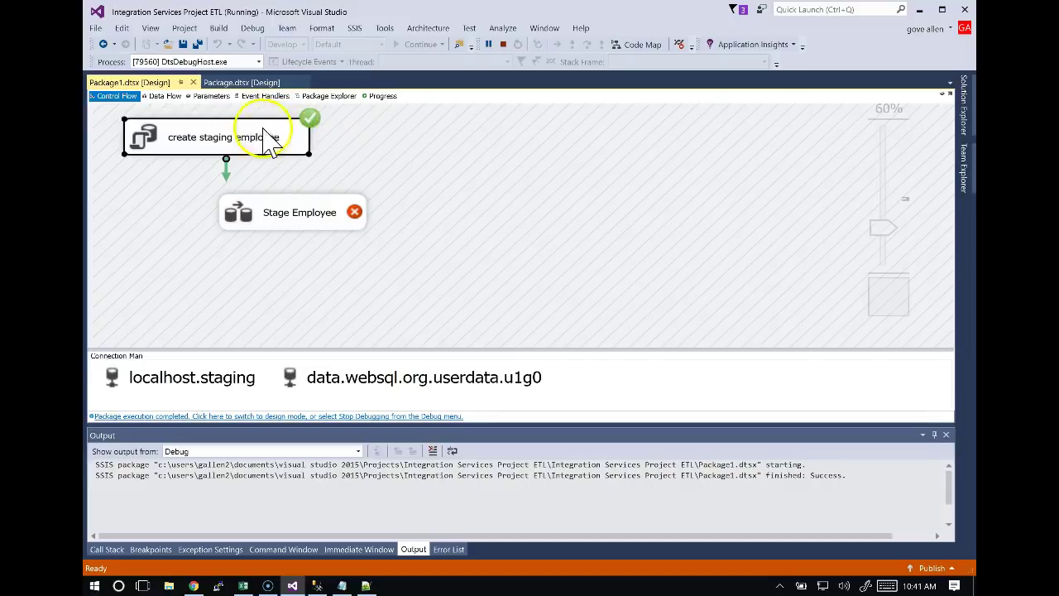
left_click(503, 44)
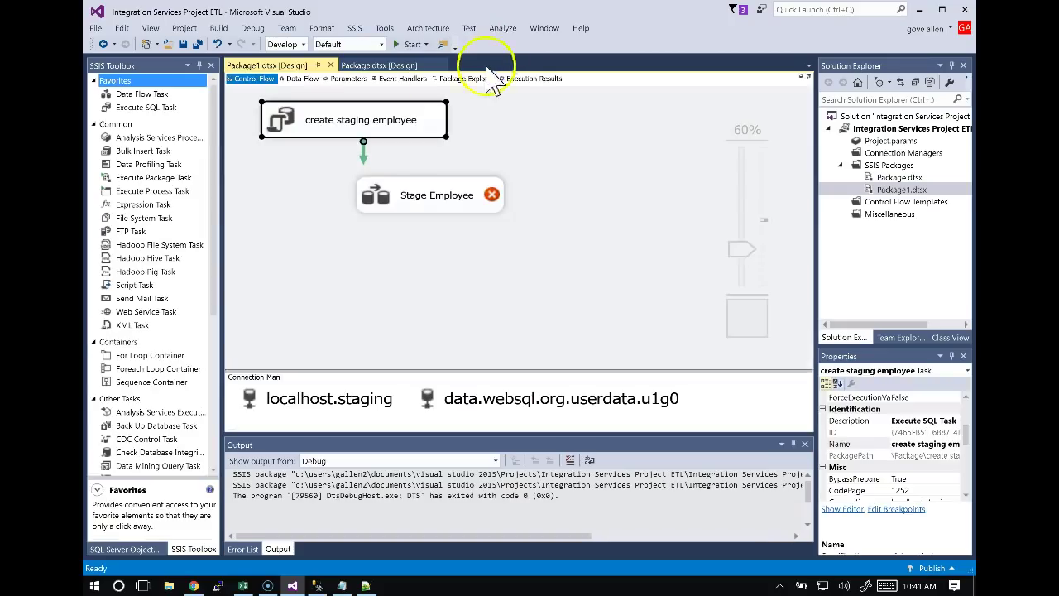
left_click(303, 80)
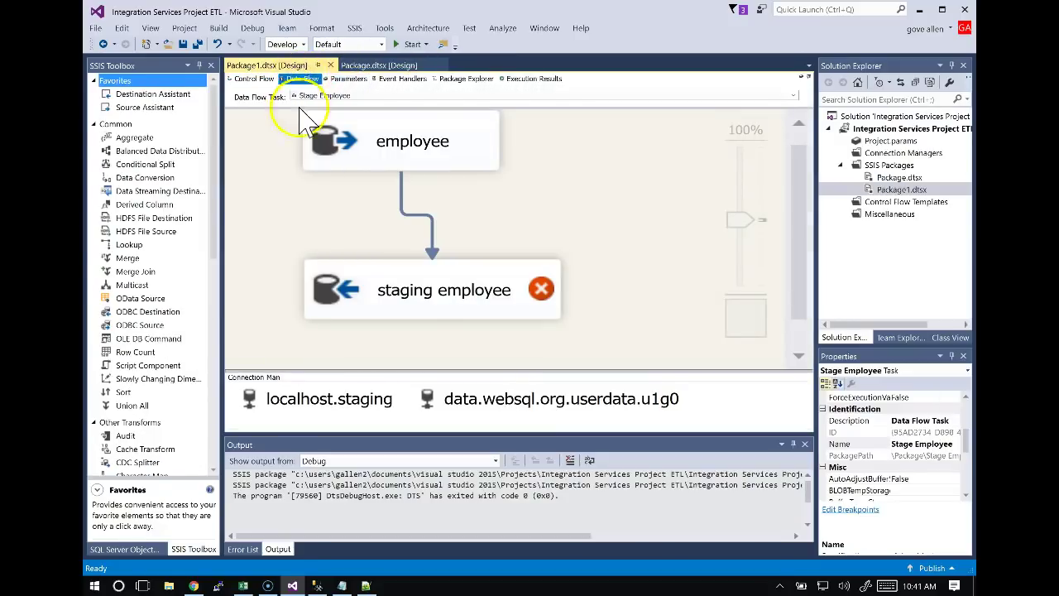
Set staging employee's destination table to [dbo].[employee] and confirm the ten column mappings.
double_click(447, 306)
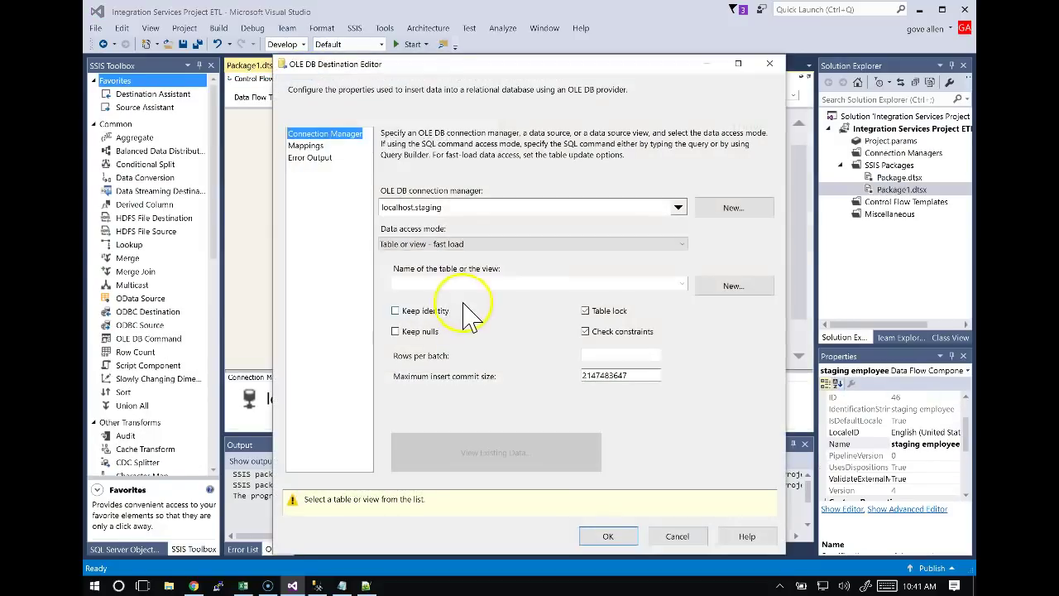
left_click(470, 284)
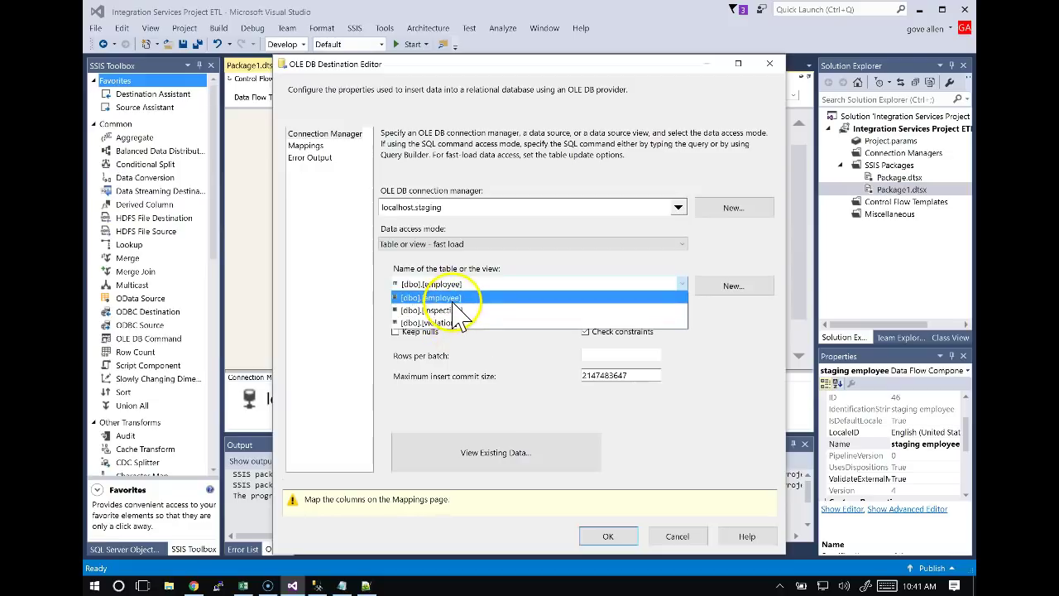
left_click(447, 298)
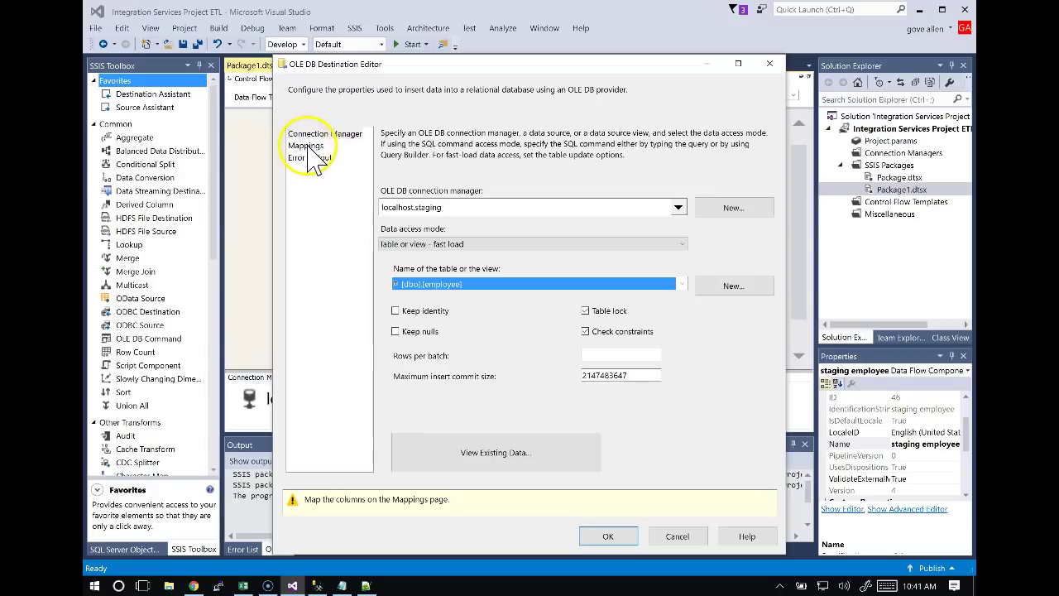
left_click(308, 148)
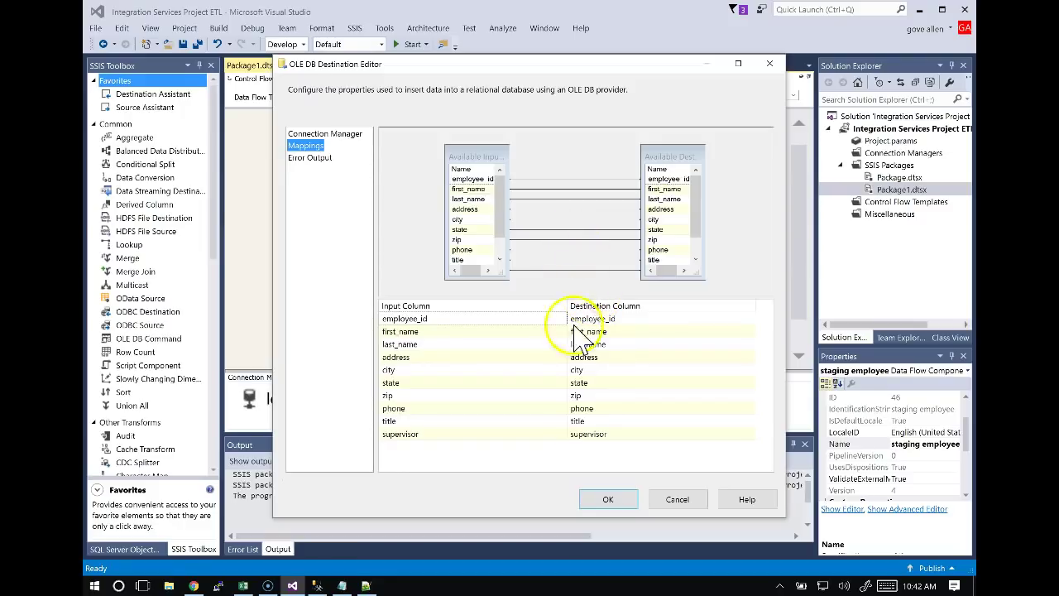
left_click(623, 505)
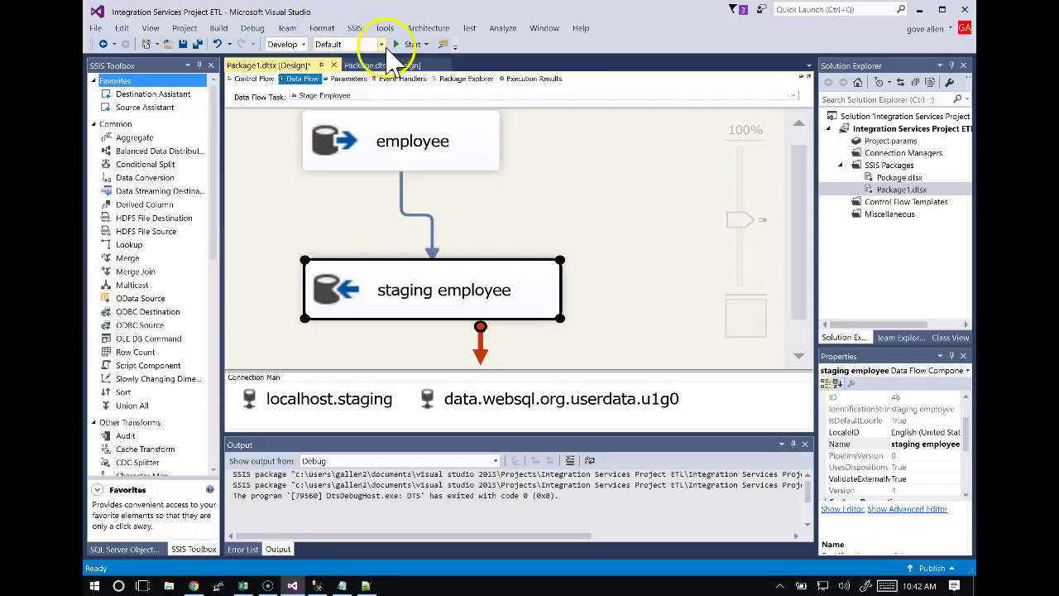
Run the package and check the Output window showing 75 rows written to staging employee.
left_click(396, 45)
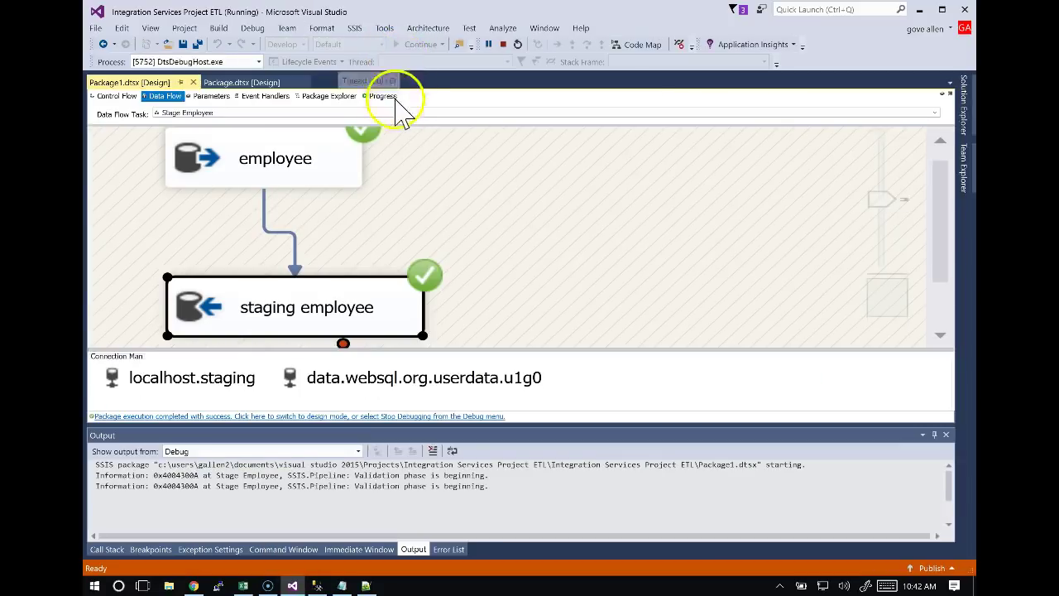
scroll(451, 175, "down", 1)
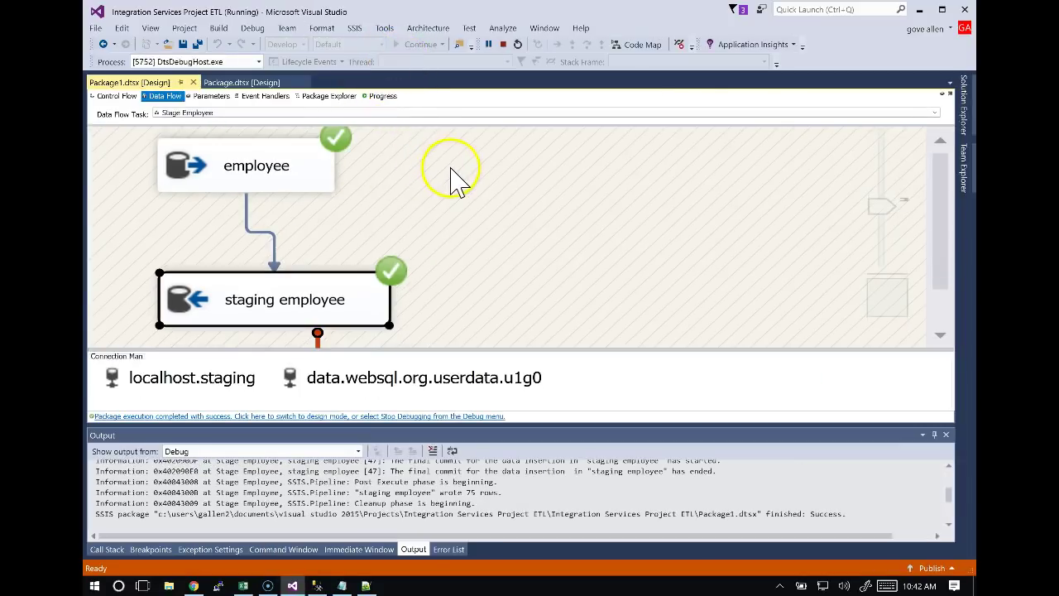
scroll(451, 175, "down", 1)
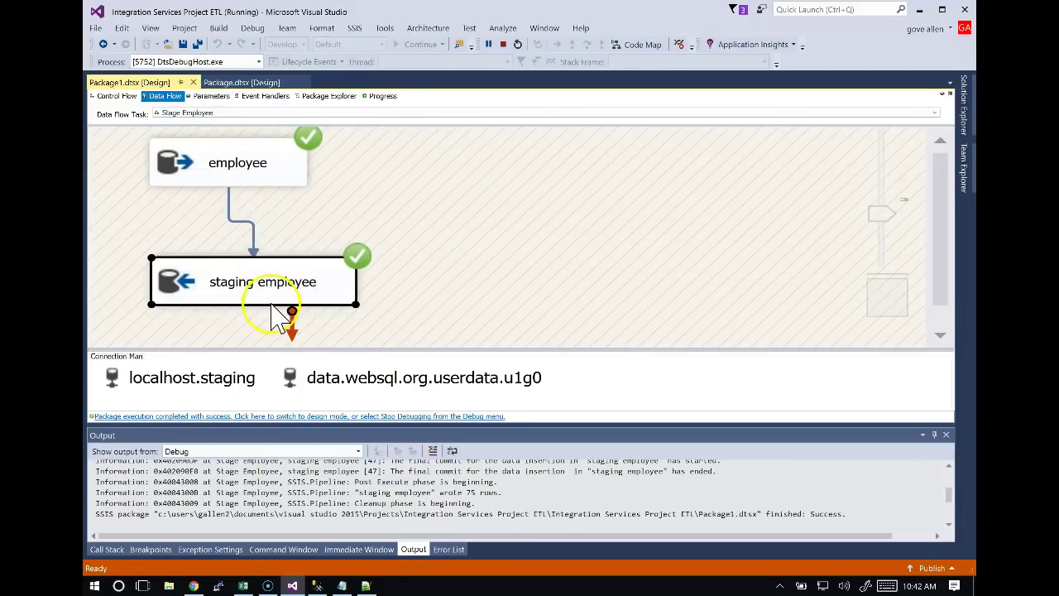
key("alt+Tab")
key("alt+Tab")
key("alt+Tab")
key("alt+Tab")
key("alt+Tab")
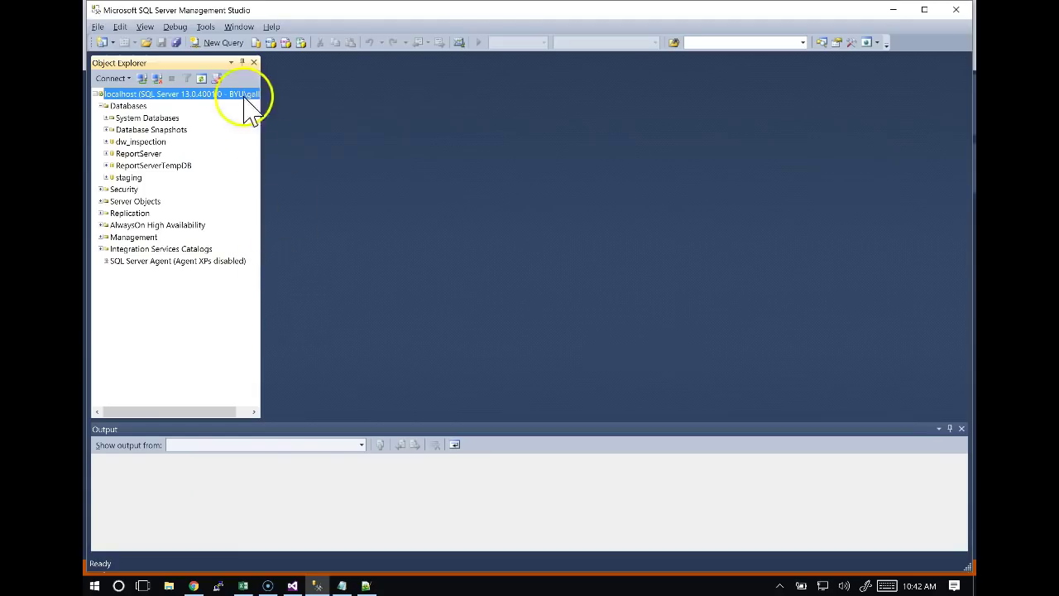
In a new query, run 'use staging' and 'select * from employee', confirming 75 rows.
left_click(225, 42)
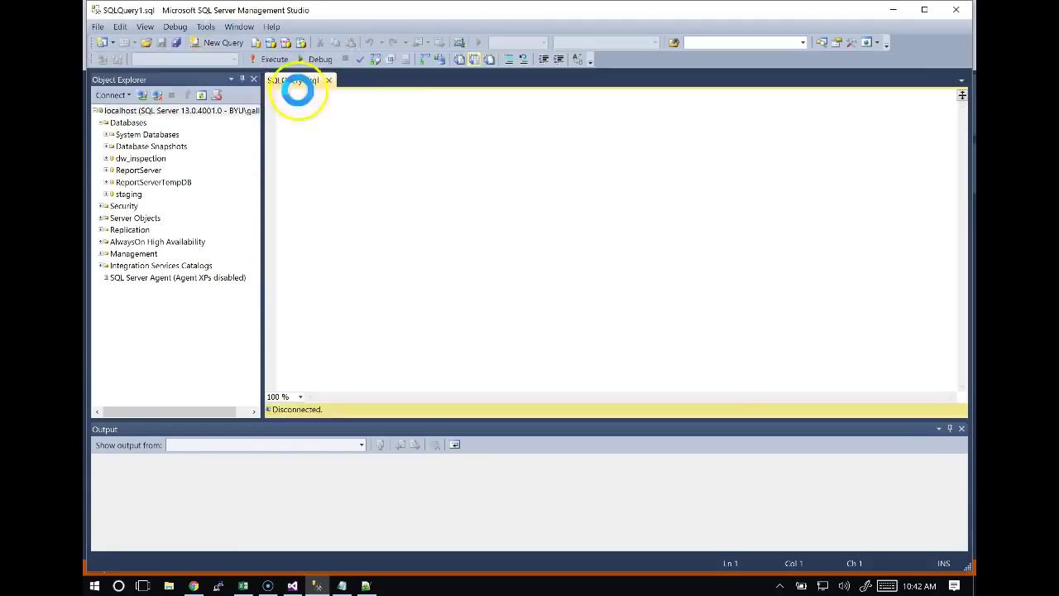
left_click(324, 111)
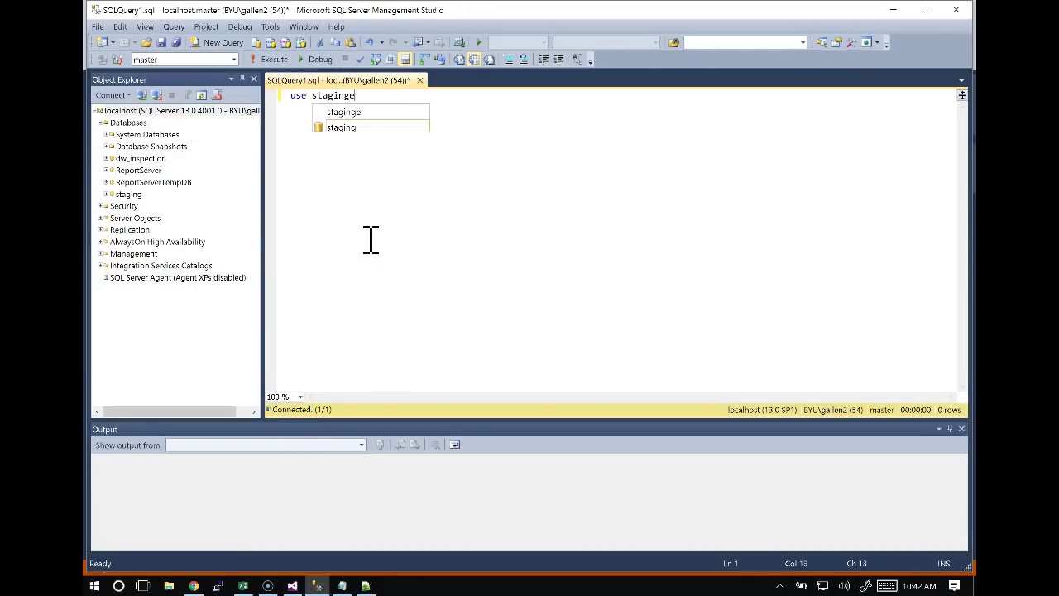
key("Escape")
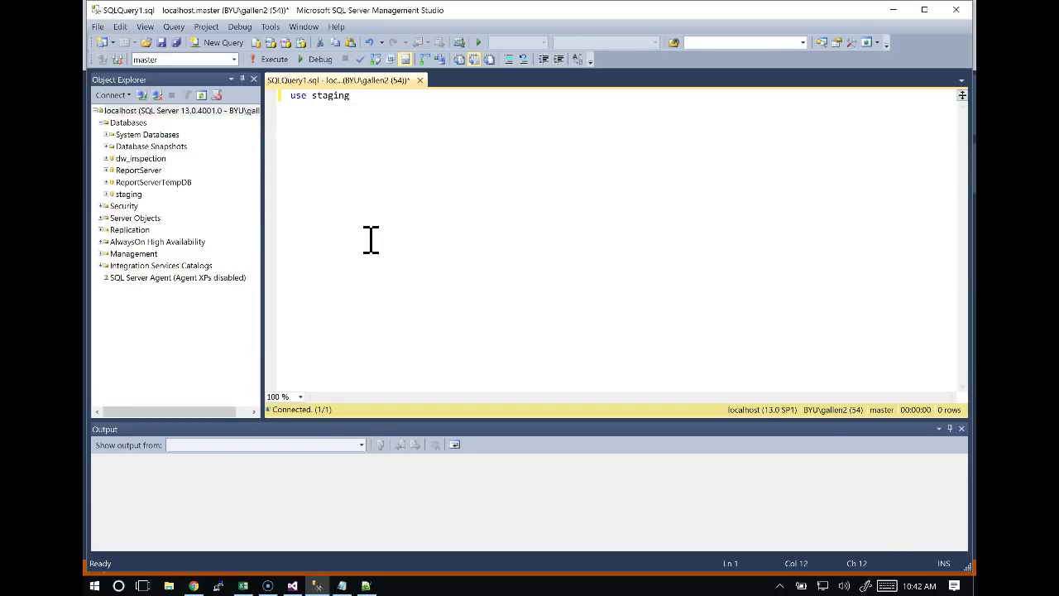
key("Return")
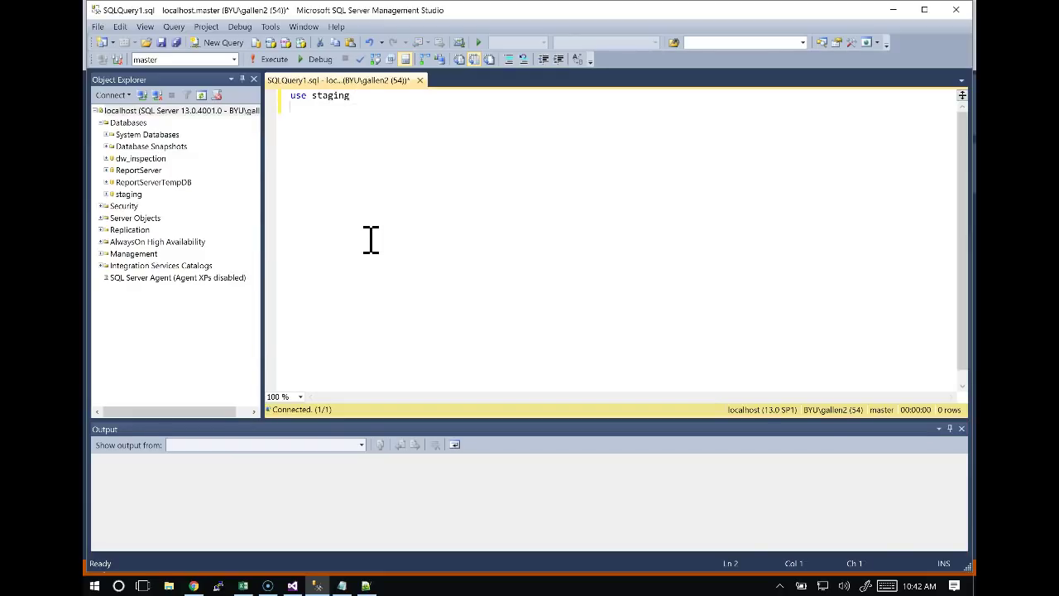
left_click(274, 59)
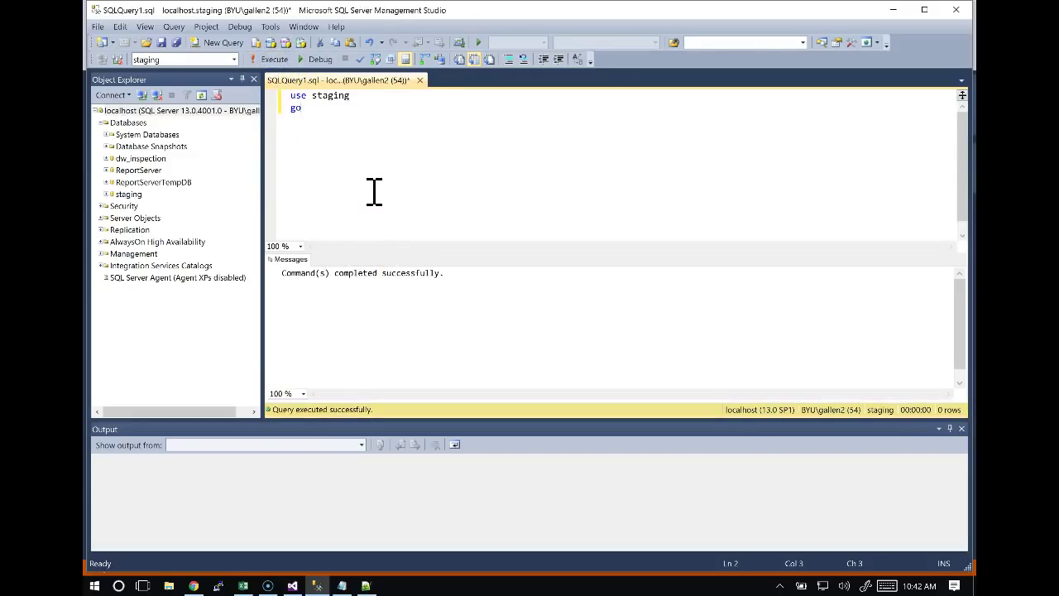
type("select * from")
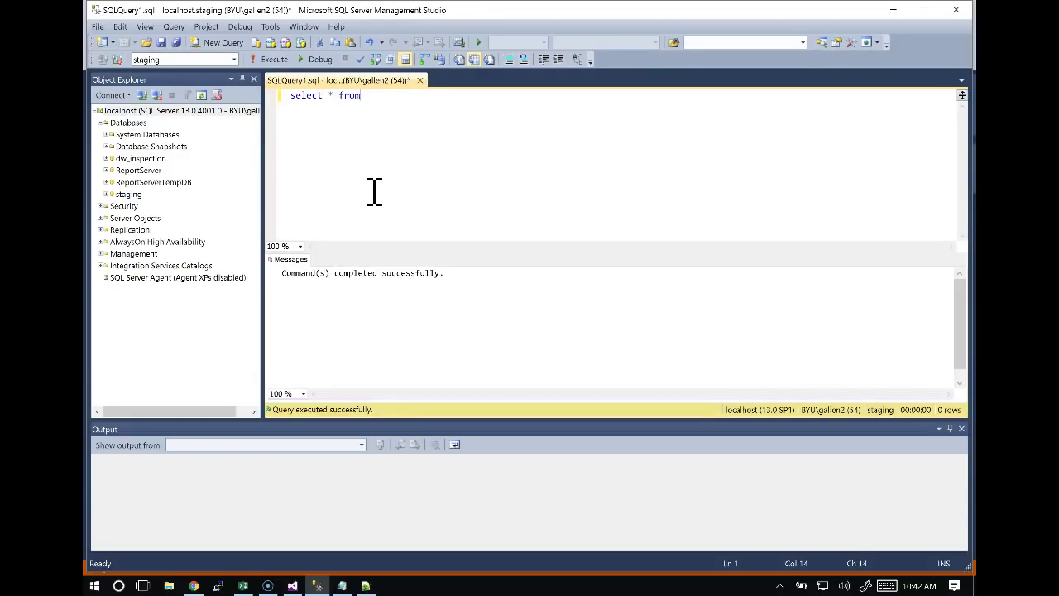
type(" employee")
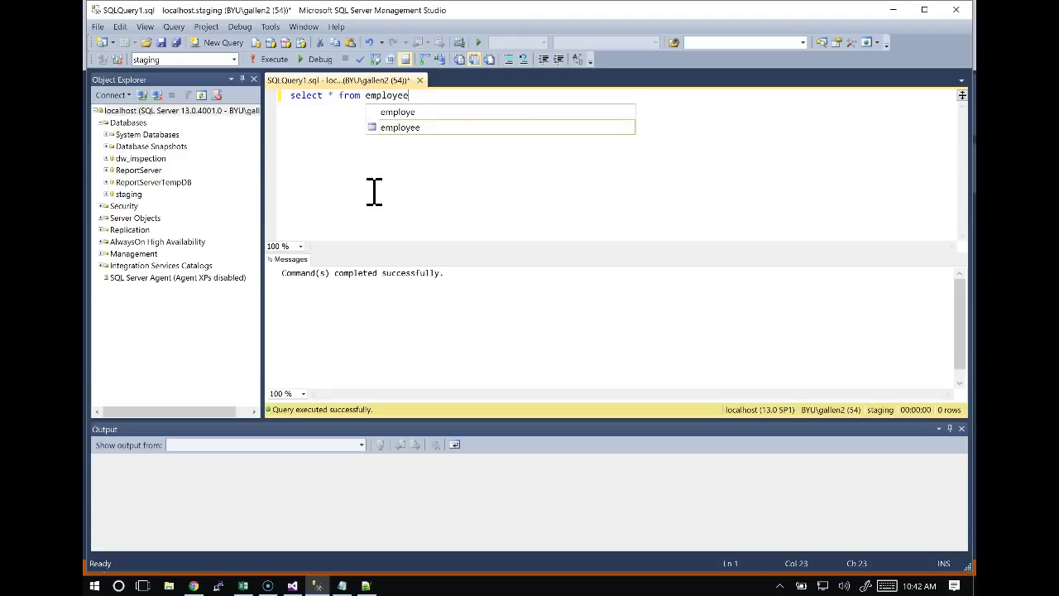
left_click(273, 60)
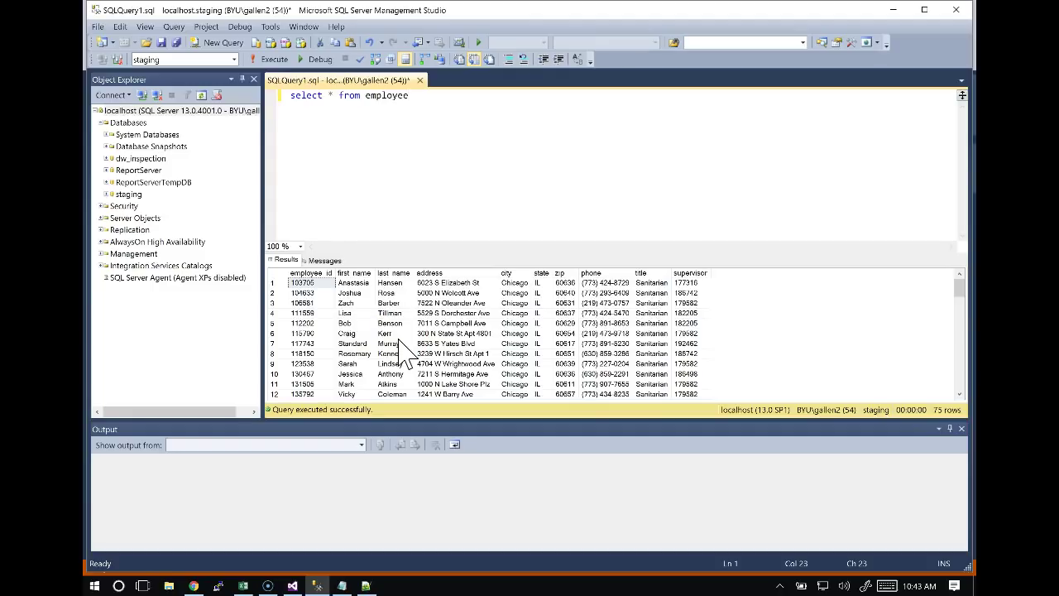
key("alt+Tab")
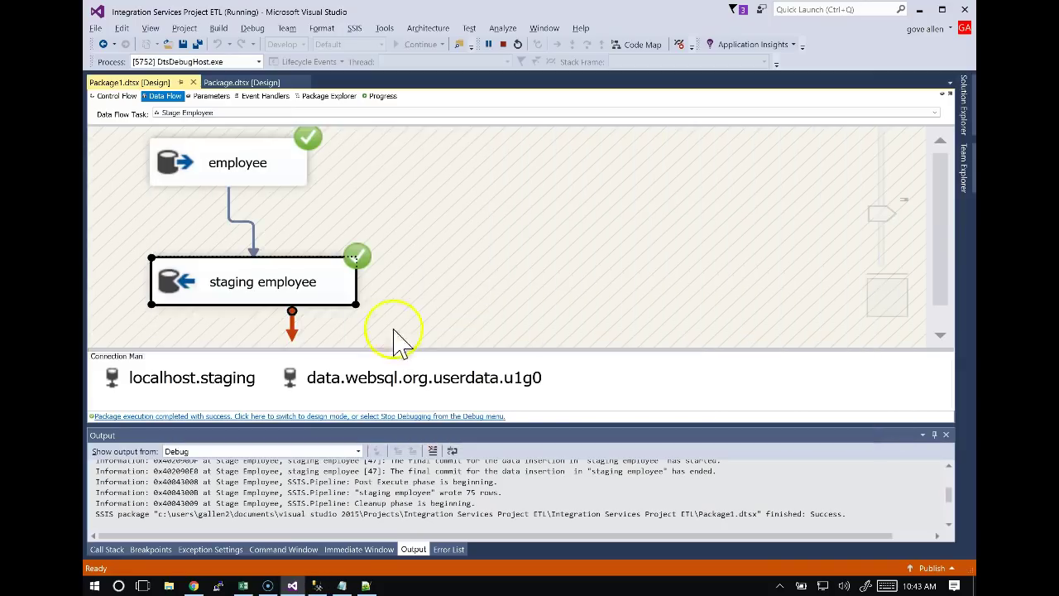
Stop debugging and link create staging employee to Stage Employee with a precedence arrow.
left_click(103, 45)
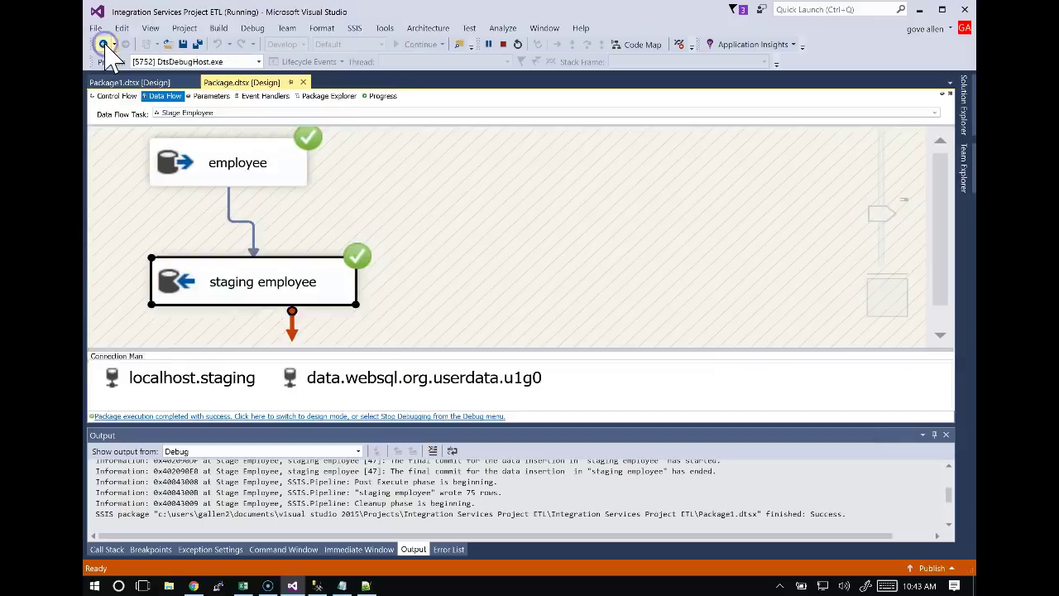
left_click(154, 84)
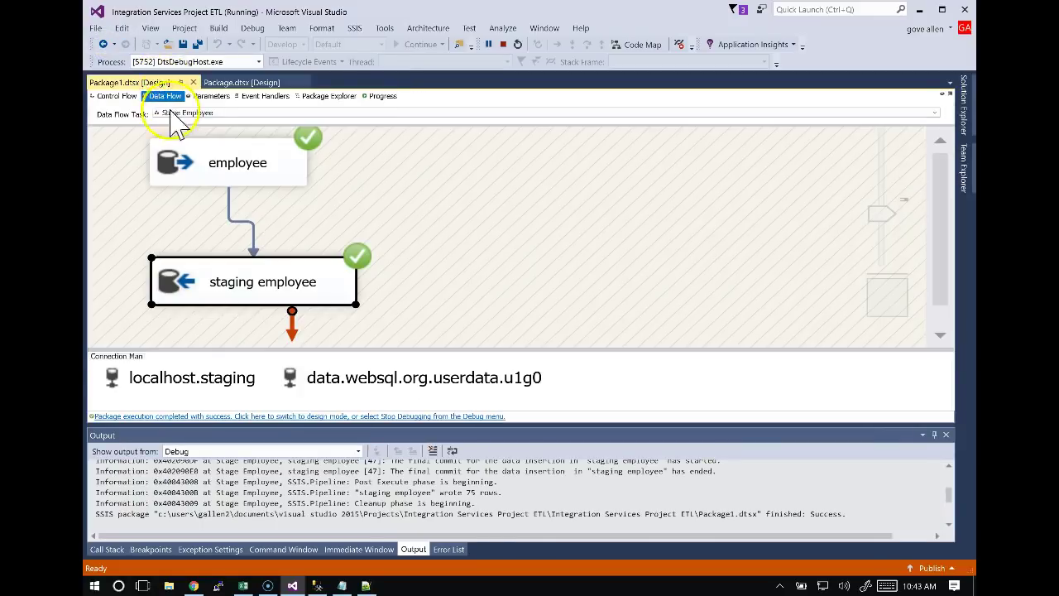
left_click(120, 97)
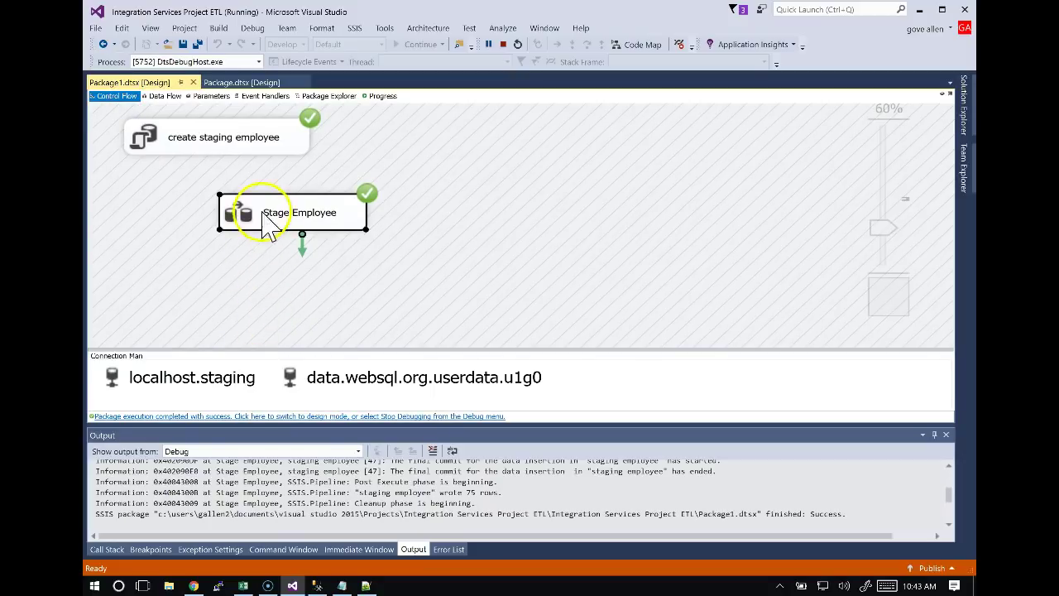
left_click(502, 44)
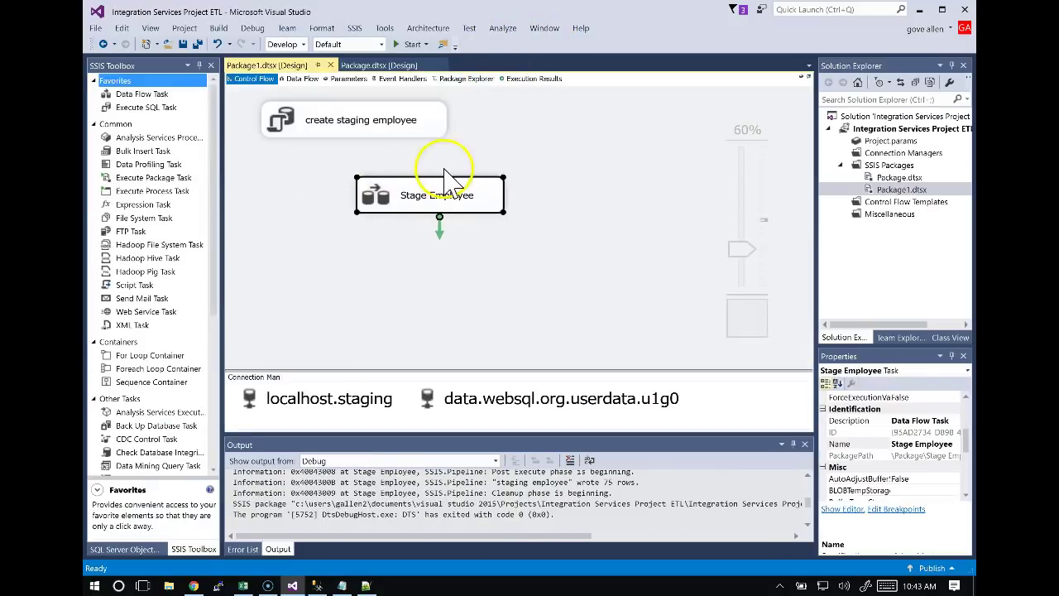
left_click(398, 130)
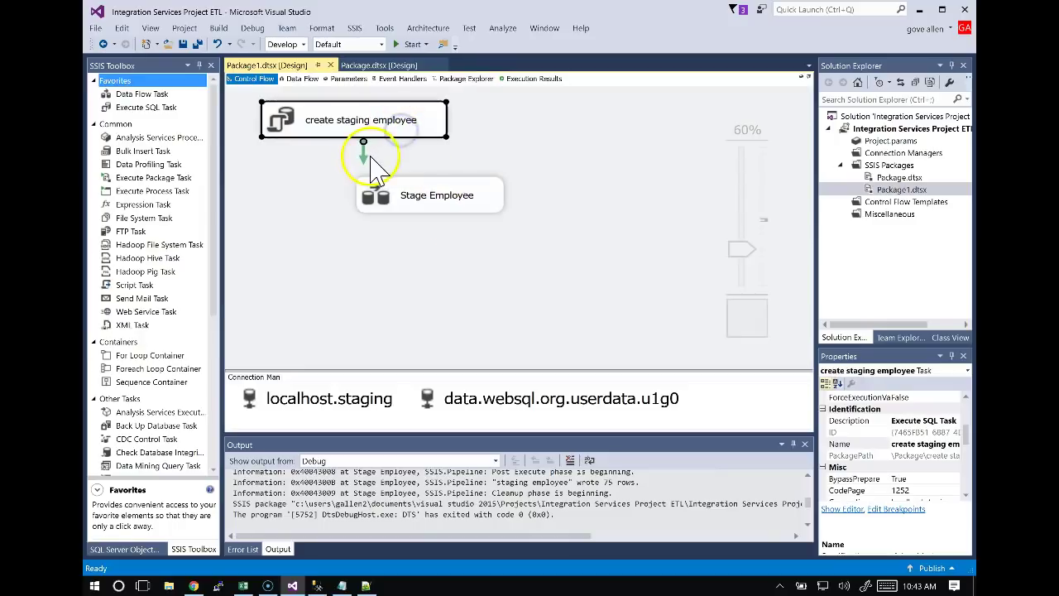
left_click_drag(414, 186, 376, 209)
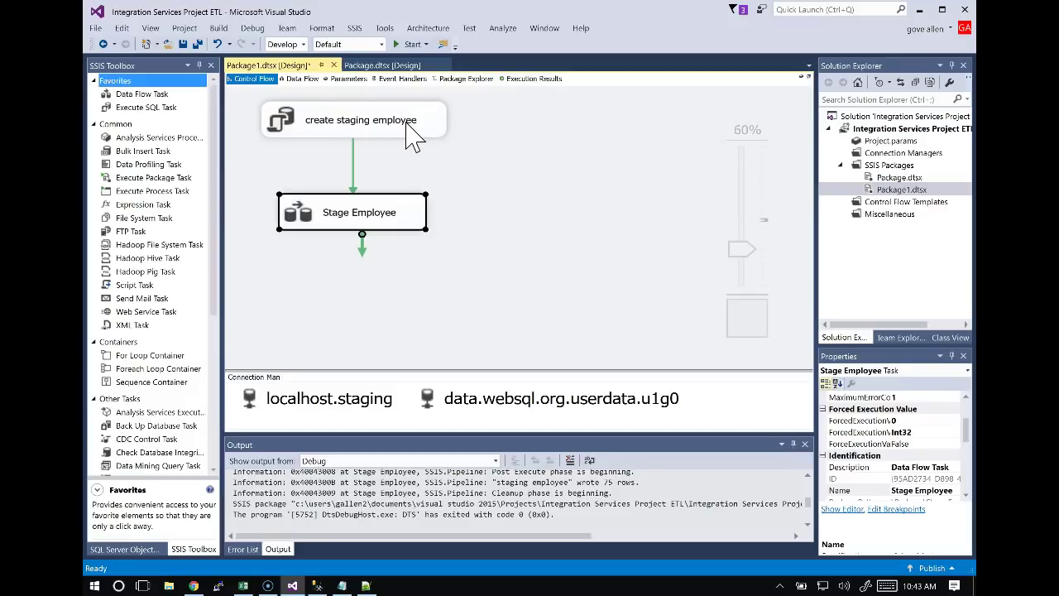
key("alt+Tab")
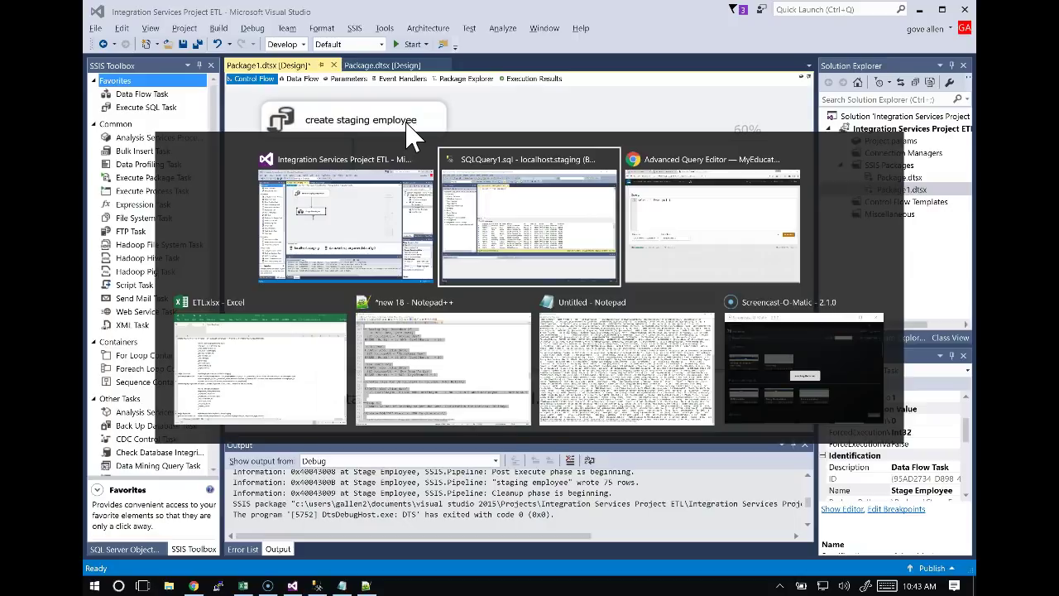
Switch to ETL.xlsx and select the ETL sheet's staging and push-to-DW diagram.
key("alt+Tab")
key("alt+Tab")
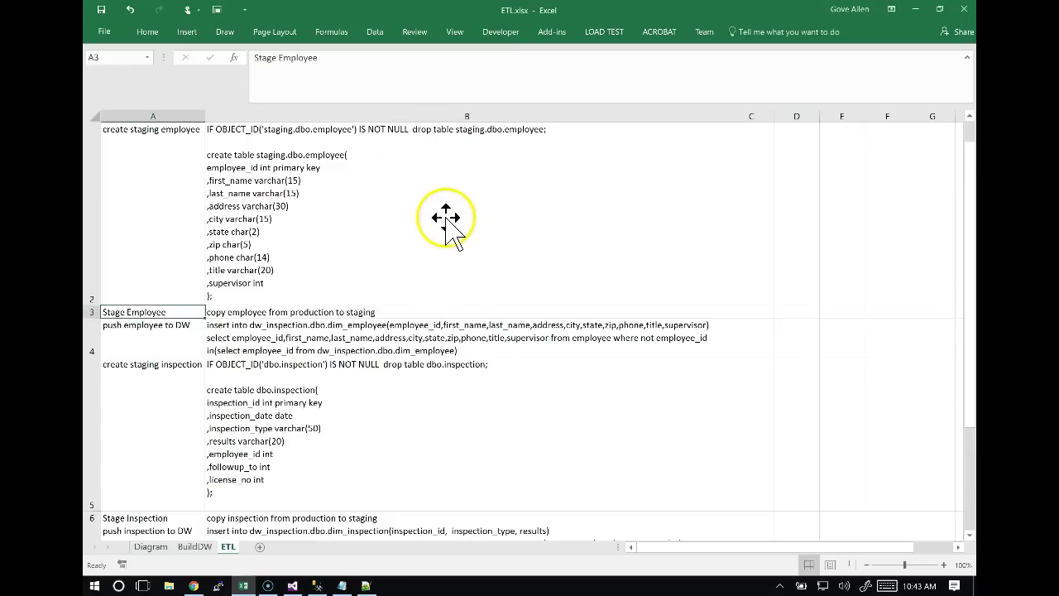
scroll(444, 222, "up", 5)
left_click(342, 208)
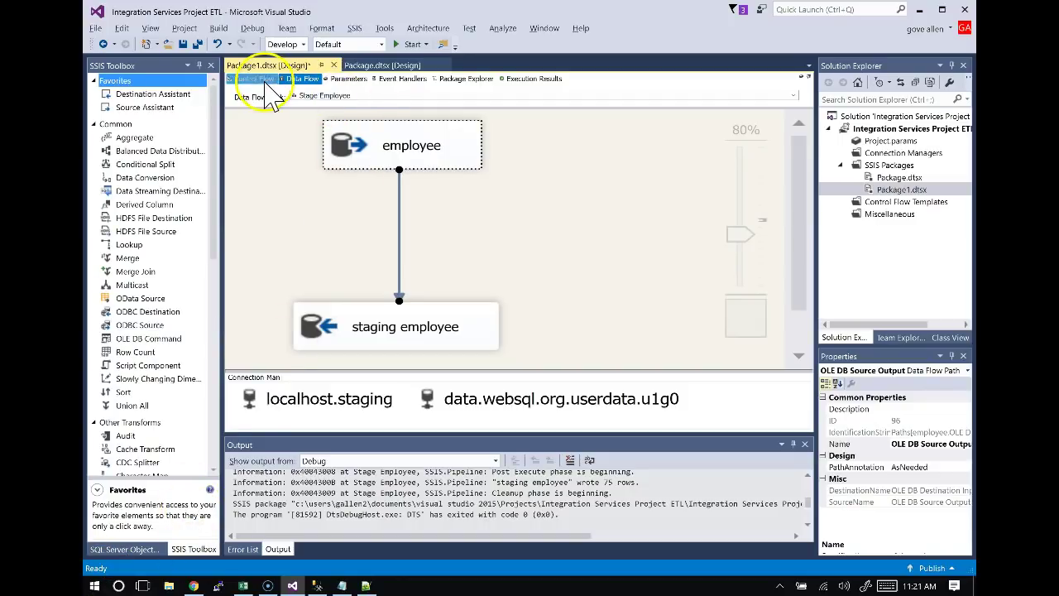
Add a Character Map transformation to the Stage Employee data flow.
left_click(253, 79)
left_click(300, 79)
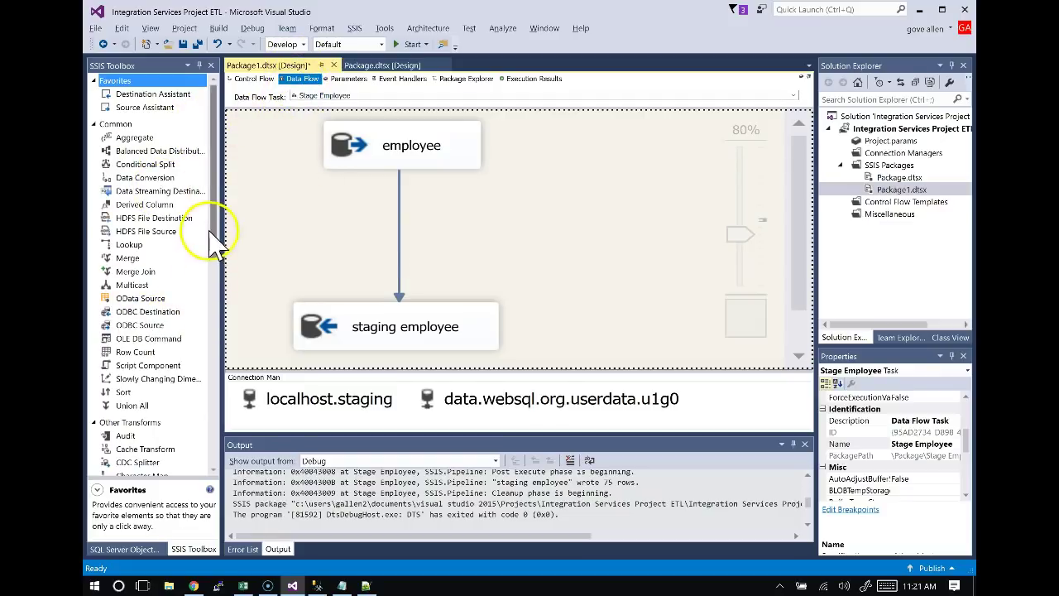
left_click_drag(213, 224, 182, 341)
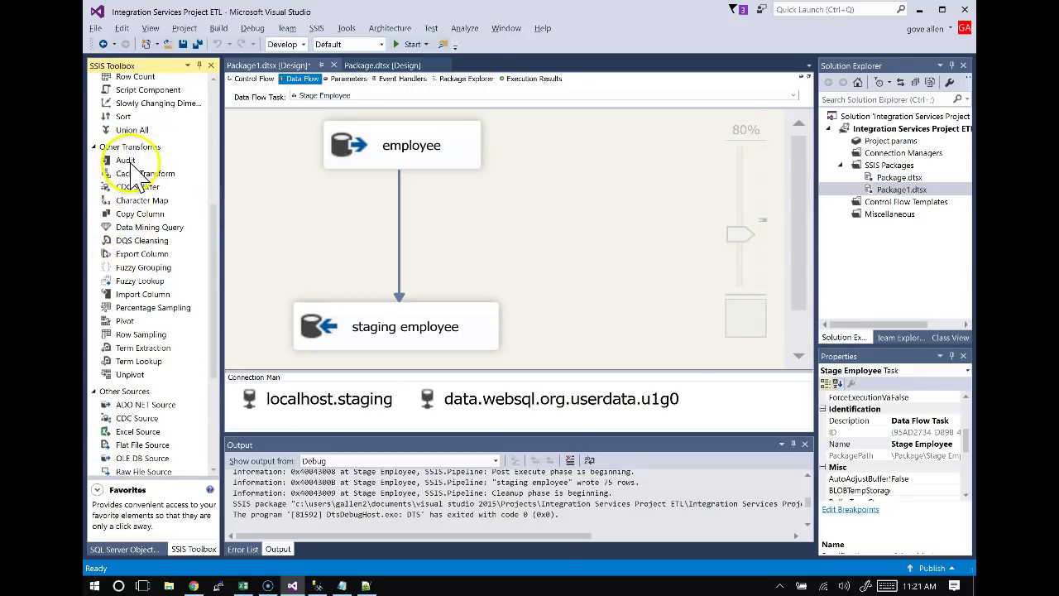
left_click_drag(132, 201, 520, 206)
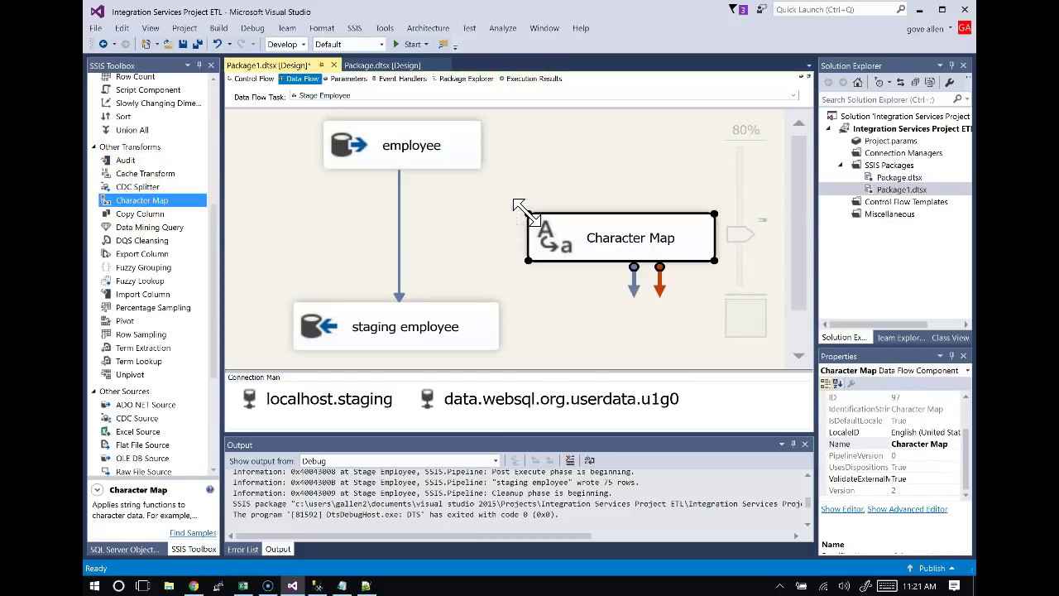
Replace the direct employee→staging employee path with employee → Character Map → staging employee.
left_click(398, 232)
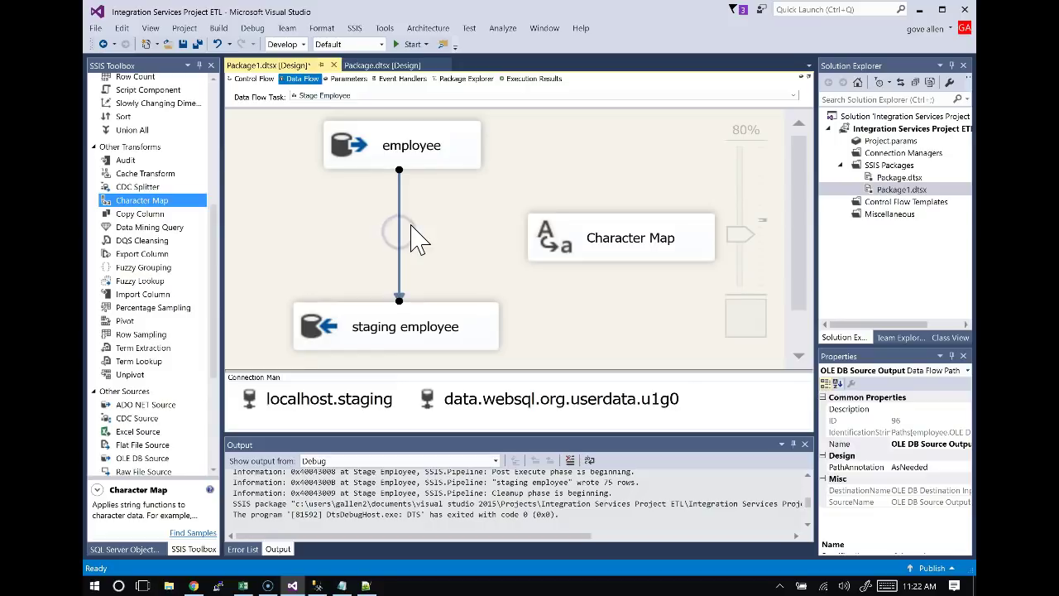
key("Delete")
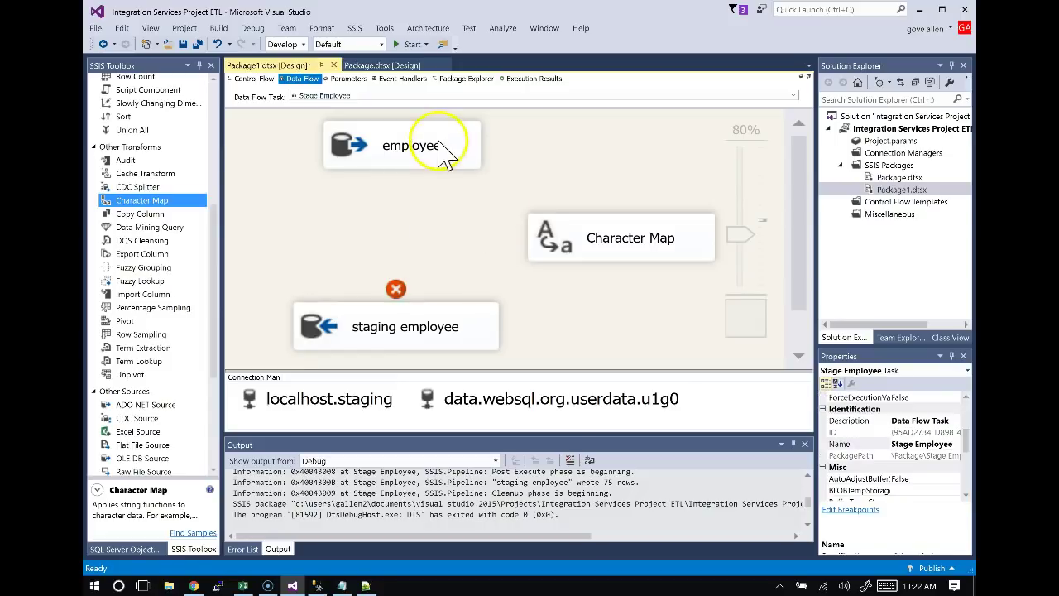
left_click(436, 154)
left_click_drag(414, 190, 393, 285)
left_click(631, 243)
left_click(421, 279)
left_click_drag(717, 187, 447, 176)
scroll(449, 187, "up", 1)
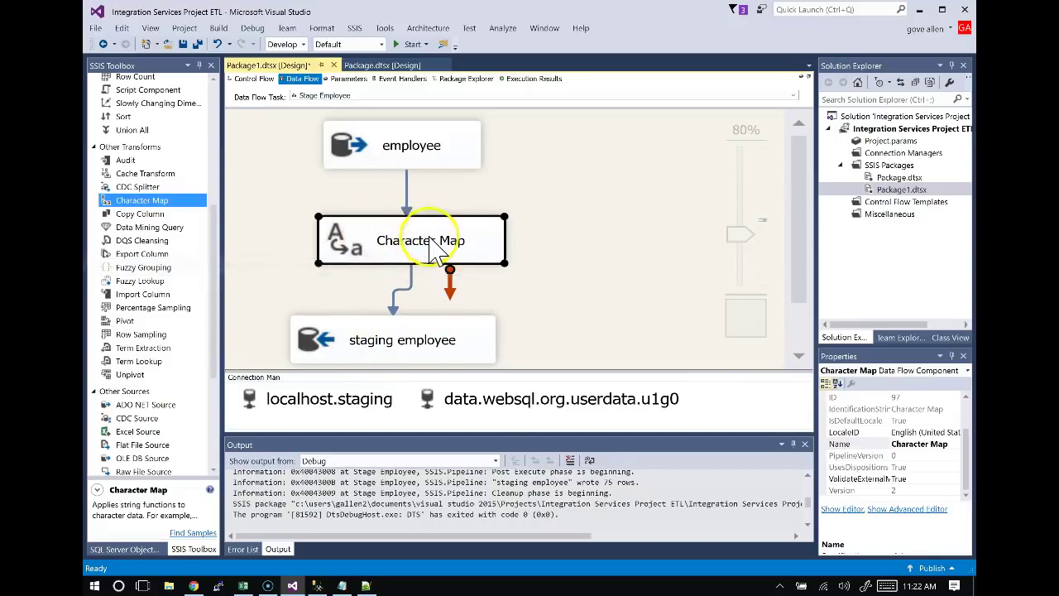
Rename the Character Map component to 'upper employees' and open its Transformation Editor.
left_click(417, 248)
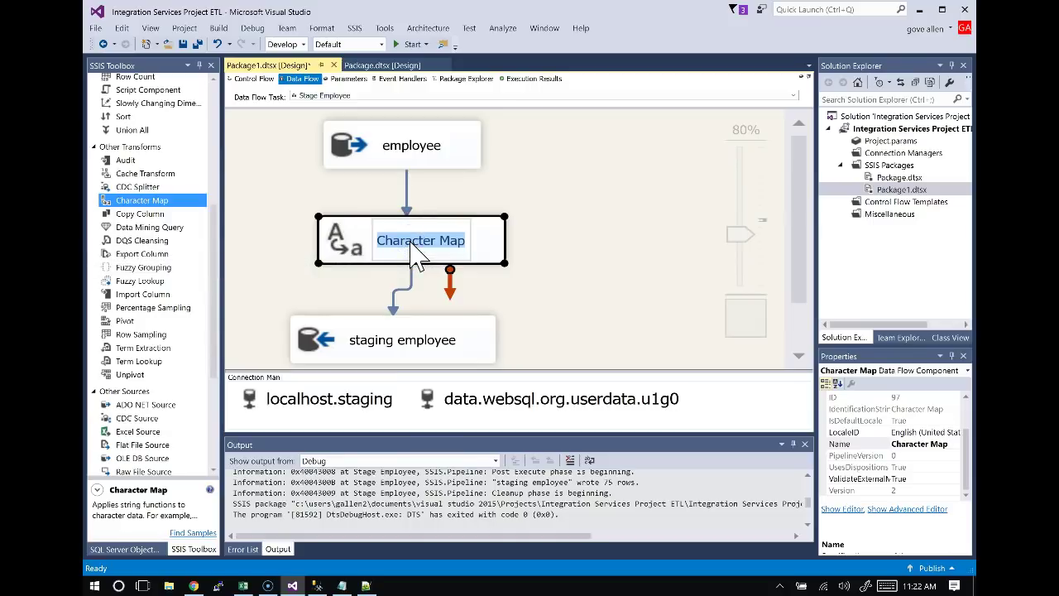
type("u")
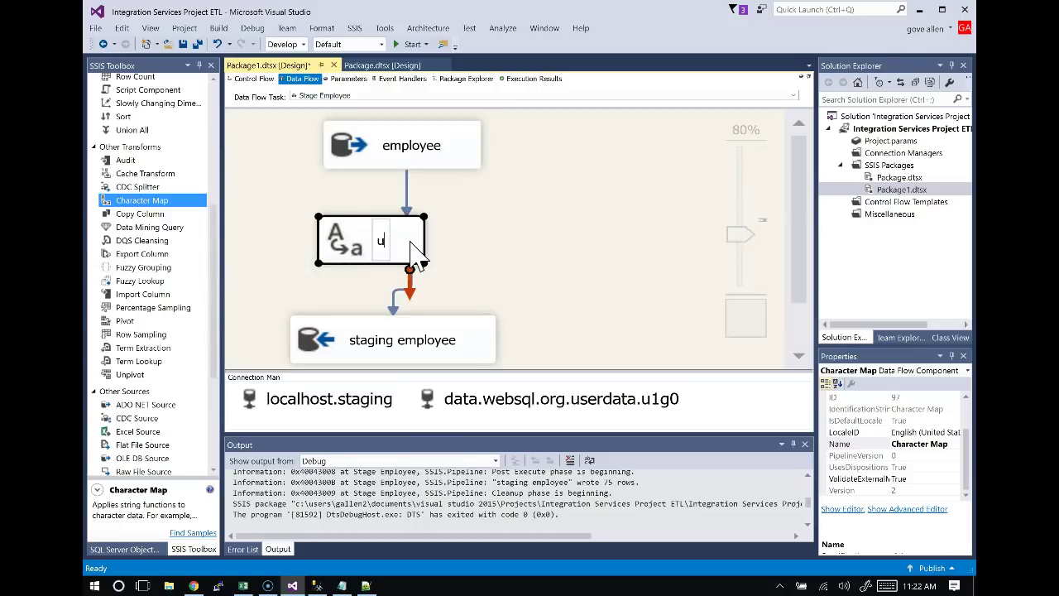
type("pper employees")
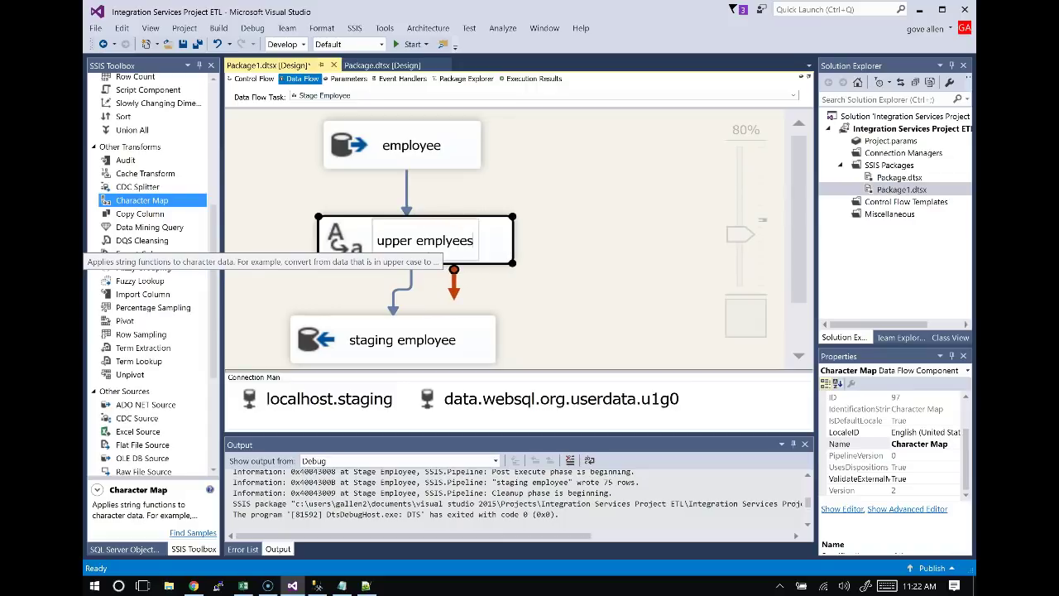
key("BackSpace")
key("BackSpace")
key("BackSpace")
key("BackSpace")
type("oyees")
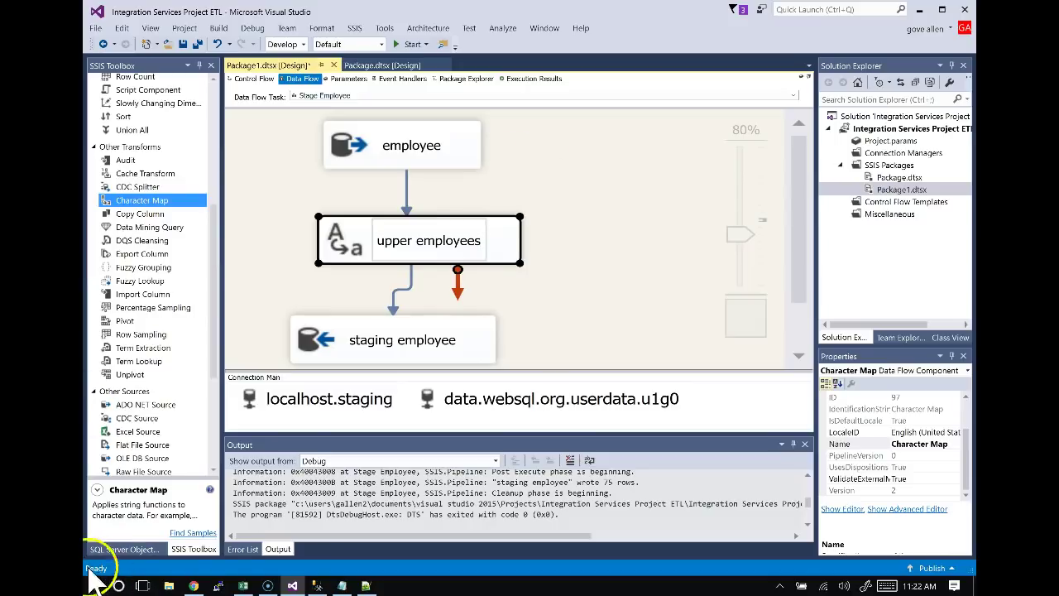
left_click(350, 284)
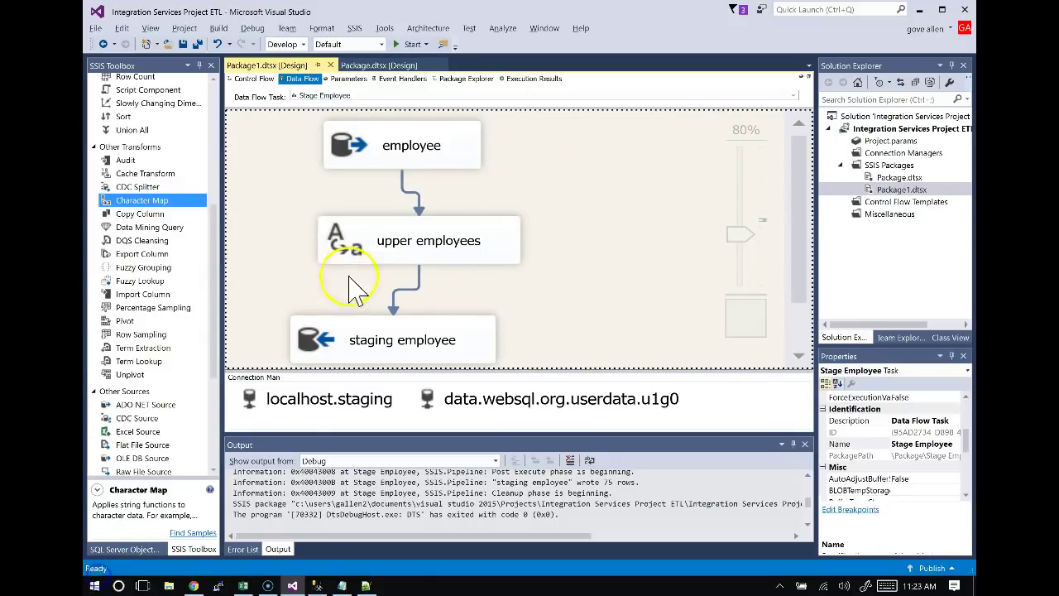
double_click(502, 225)
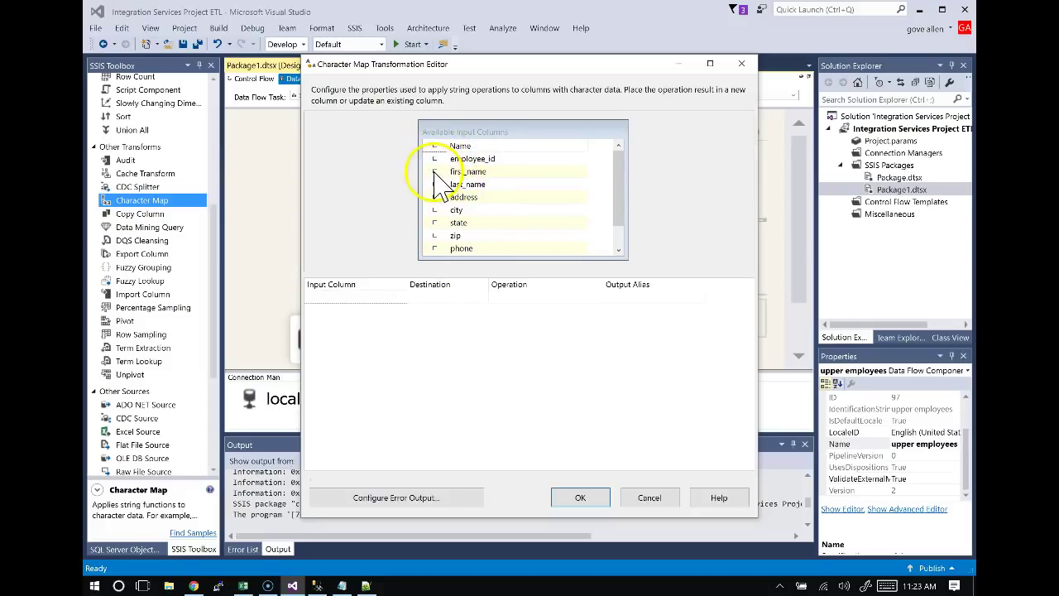
Check first_name and last_name, and set first_name to an in-place Uppercase change.
left_click(434, 172)
left_click(434, 183)
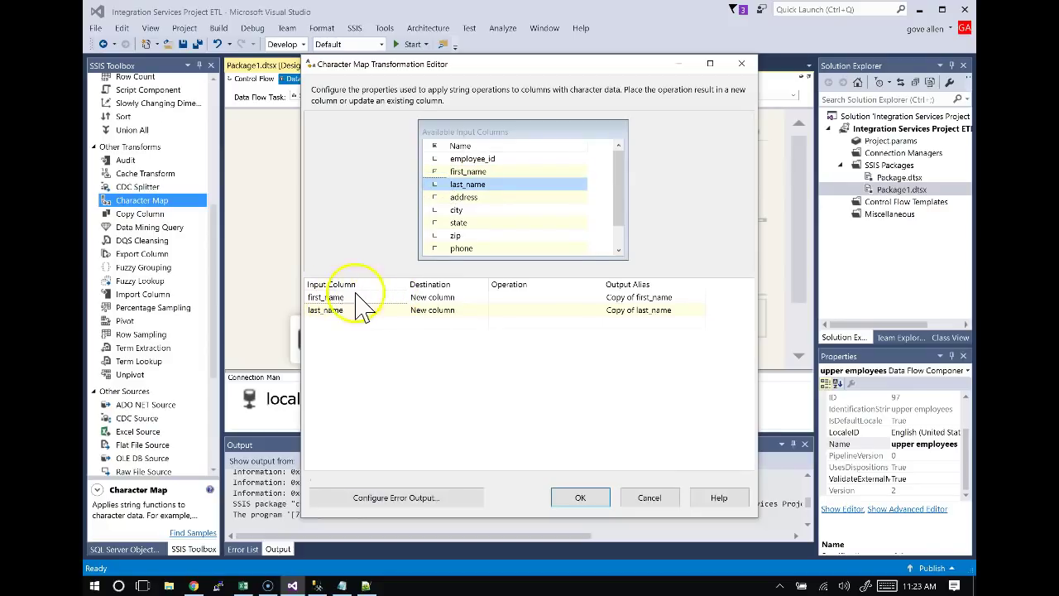
left_click(477, 297)
left_click(480, 297)
left_click(469, 321)
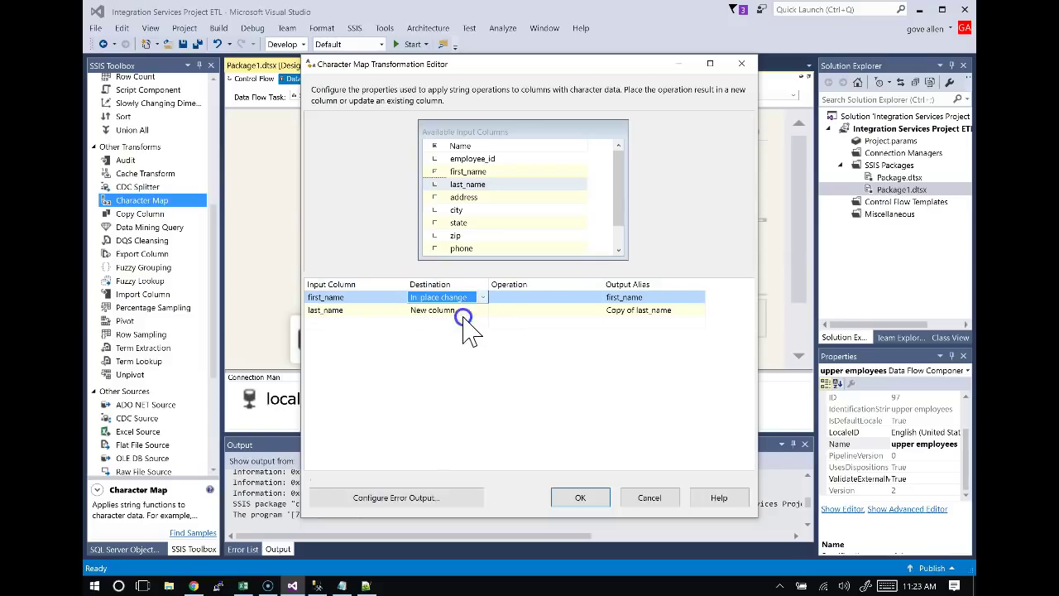
left_click(502, 300)
left_click(599, 298)
left_click(504, 333)
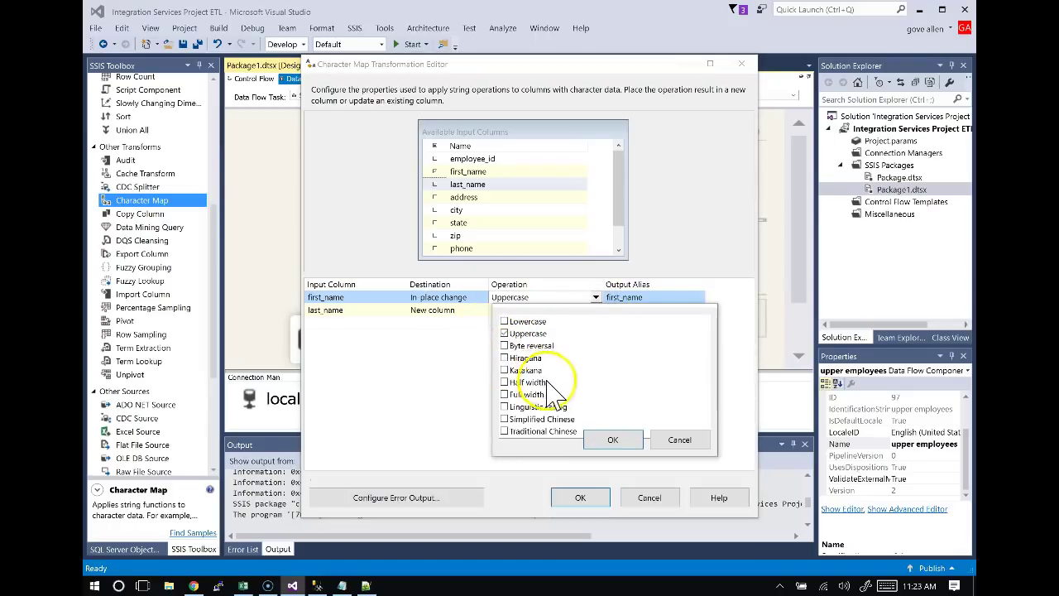
left_click(602, 440)
Set last_name to an in-place Uppercase change and save the mapping with OK.
left_click(467, 310)
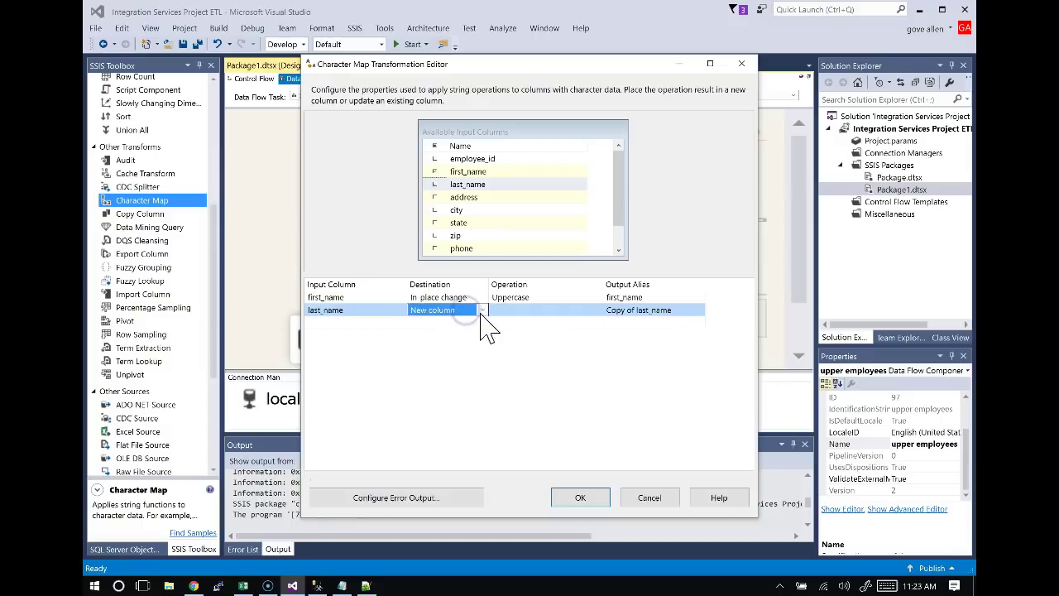
left_click(482, 310)
left_click(459, 334)
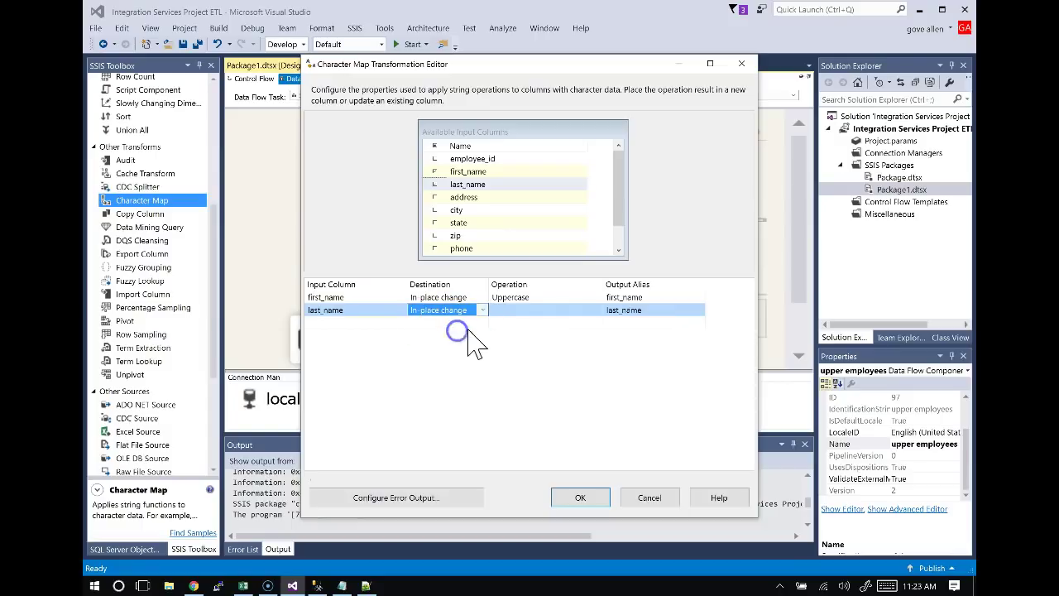
left_click(507, 311)
left_click(596, 310)
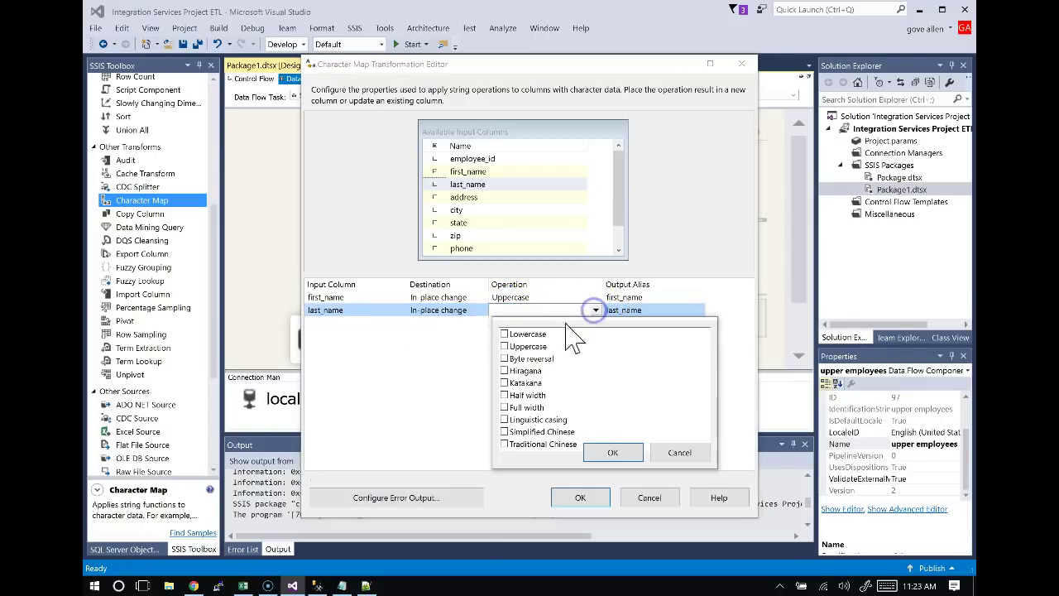
left_click(505, 346)
left_click(631, 453)
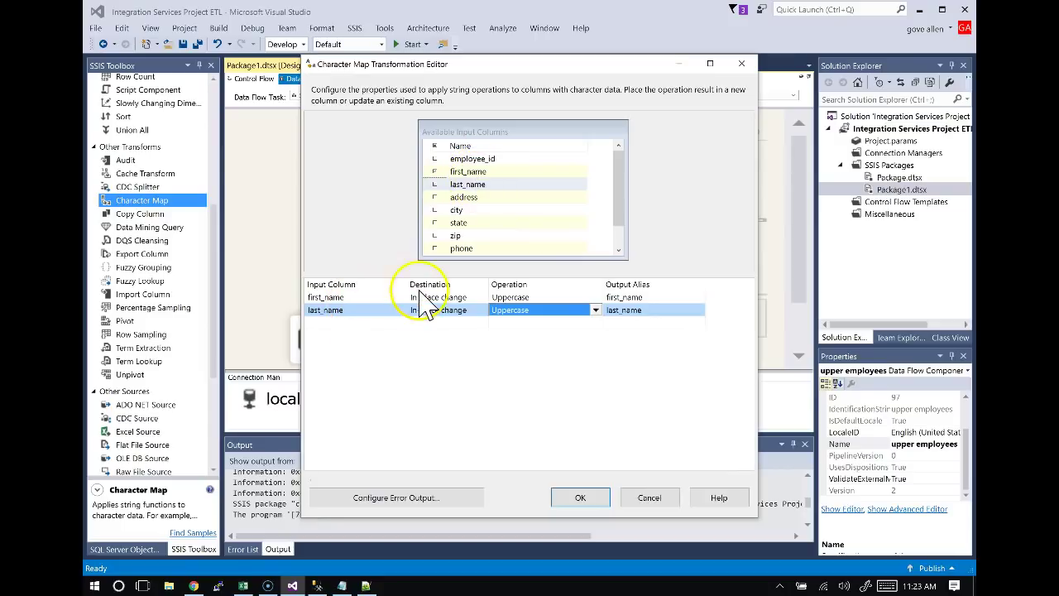
left_click(605, 499)
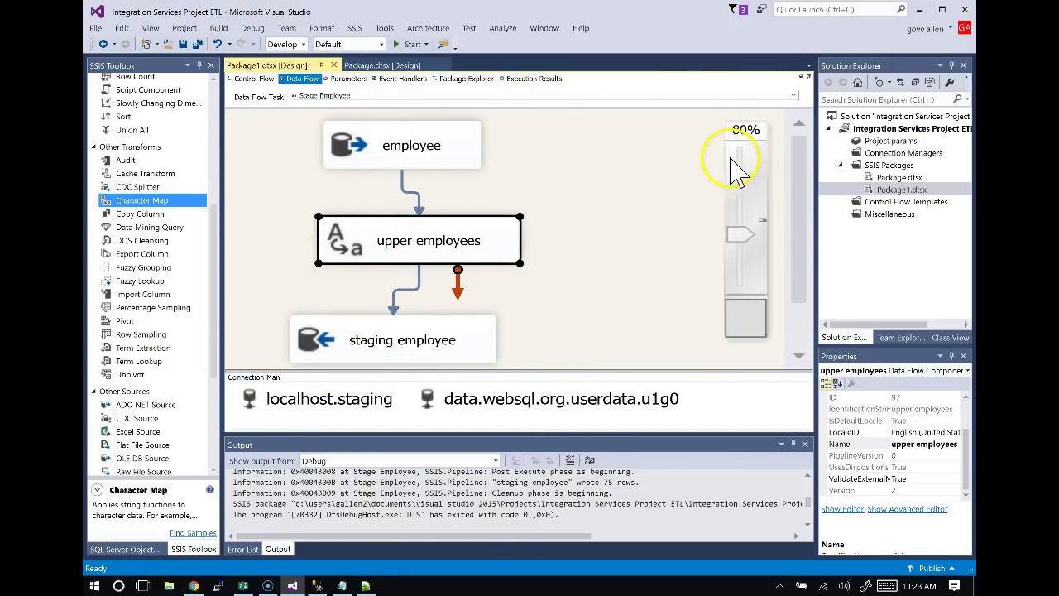
Debug-run the package so all 75 rows pass through upper employees successfully.
left_click(530, 188)
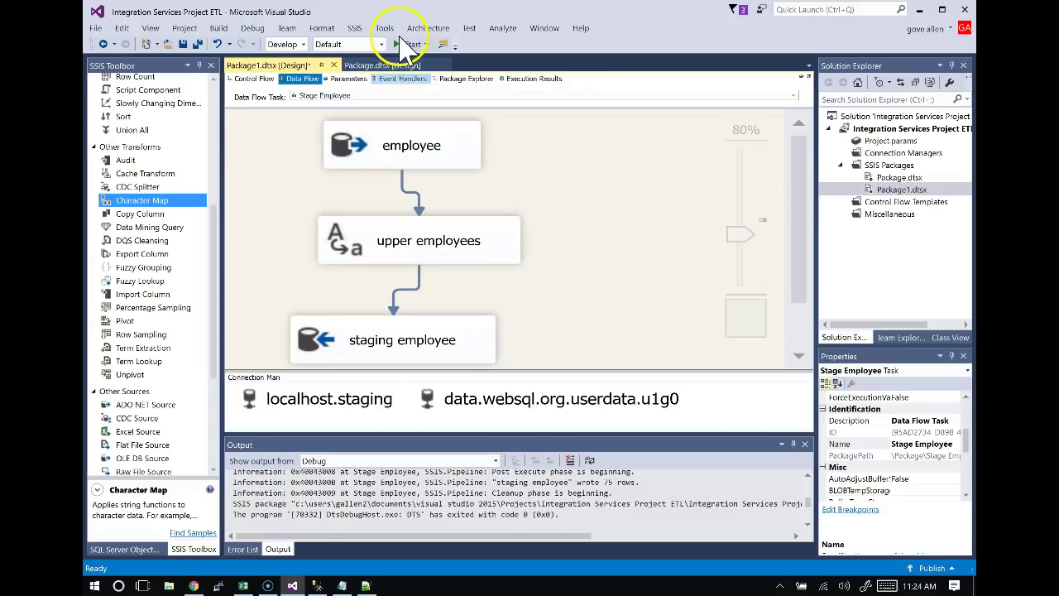
left_click(411, 45)
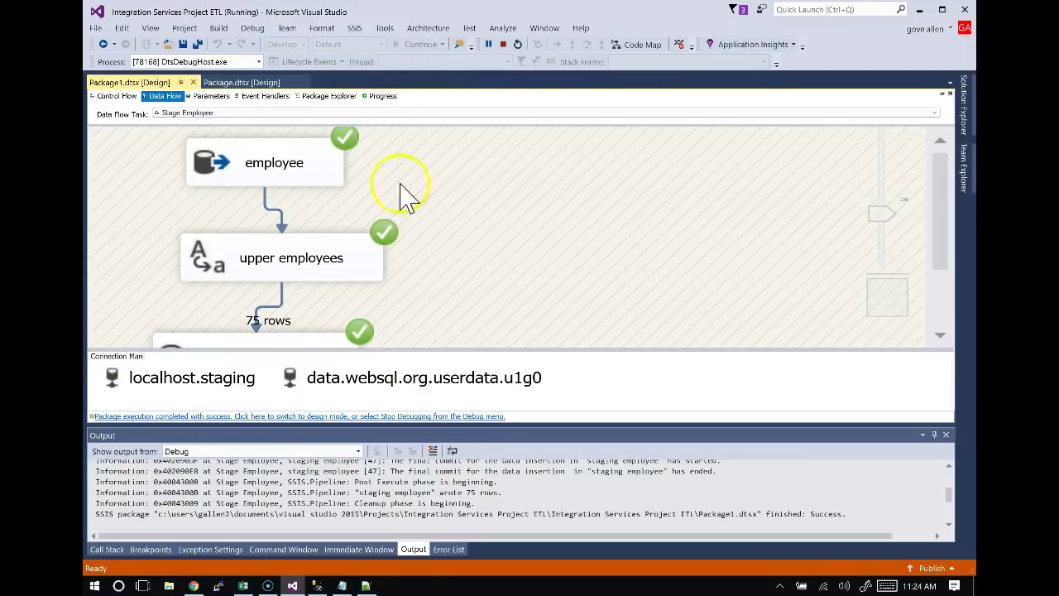
key("alt+Tab")
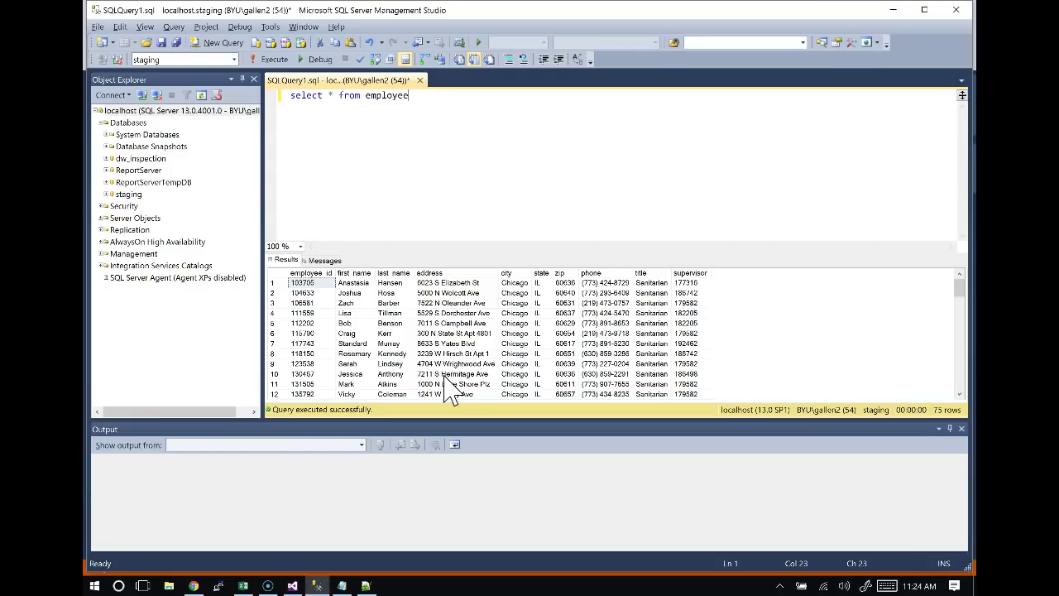
Re-execute 'select * from employee' and confirm first and last names are uppercase.
left_click(277, 63)
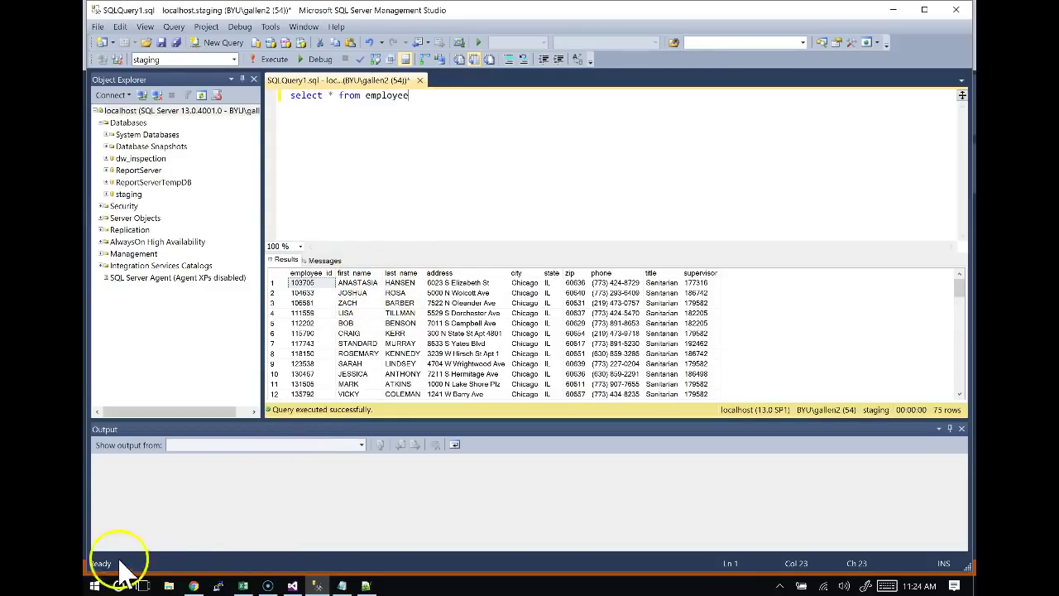
key("alt+Tab")
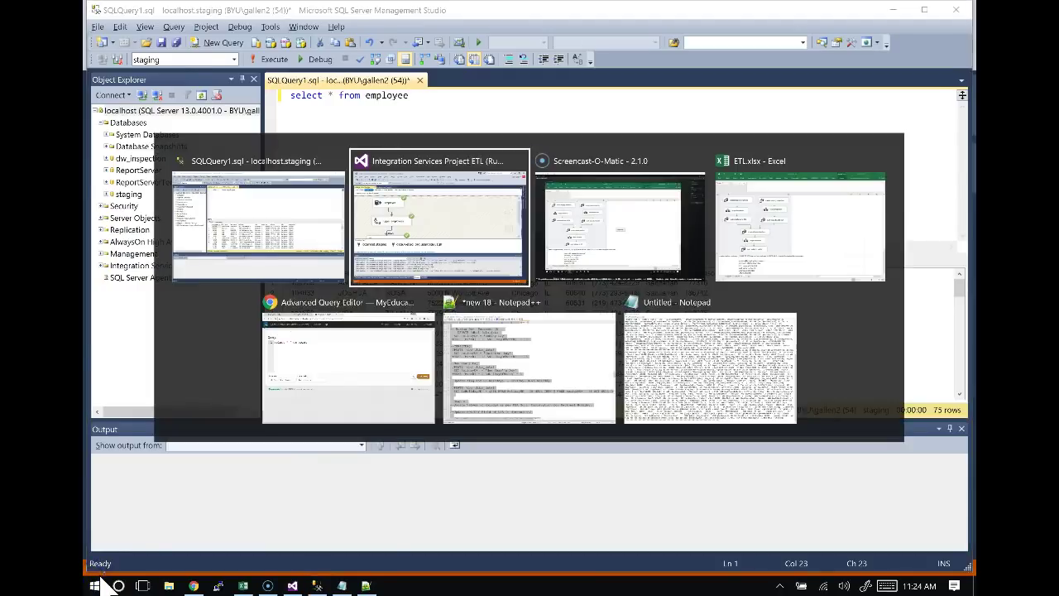
Stop debugging and return to the package's Control Flow with Stage Employee selected.
left_click(503, 44)
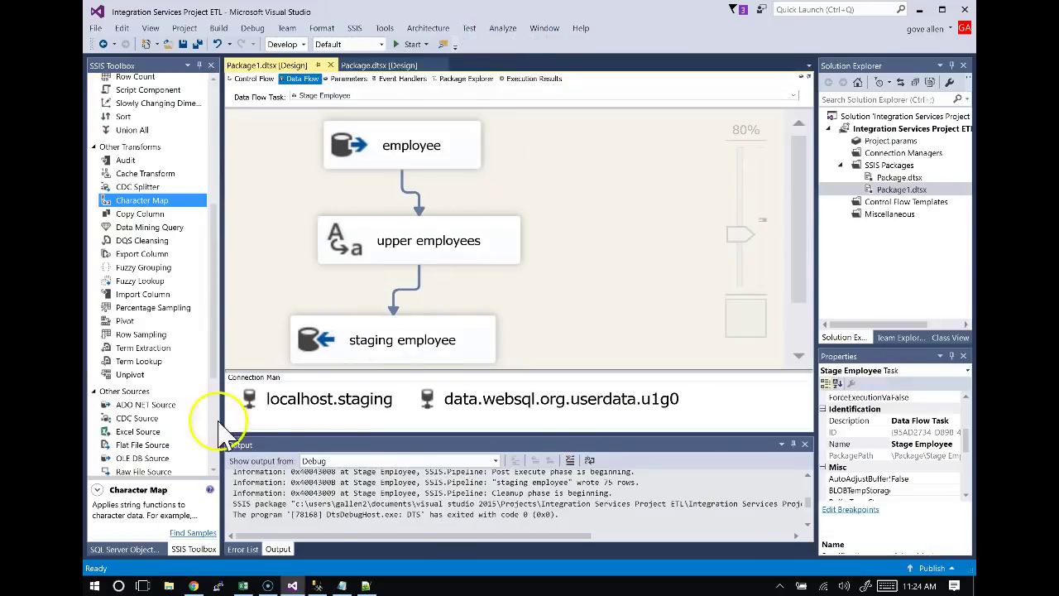
left_click(251, 79)
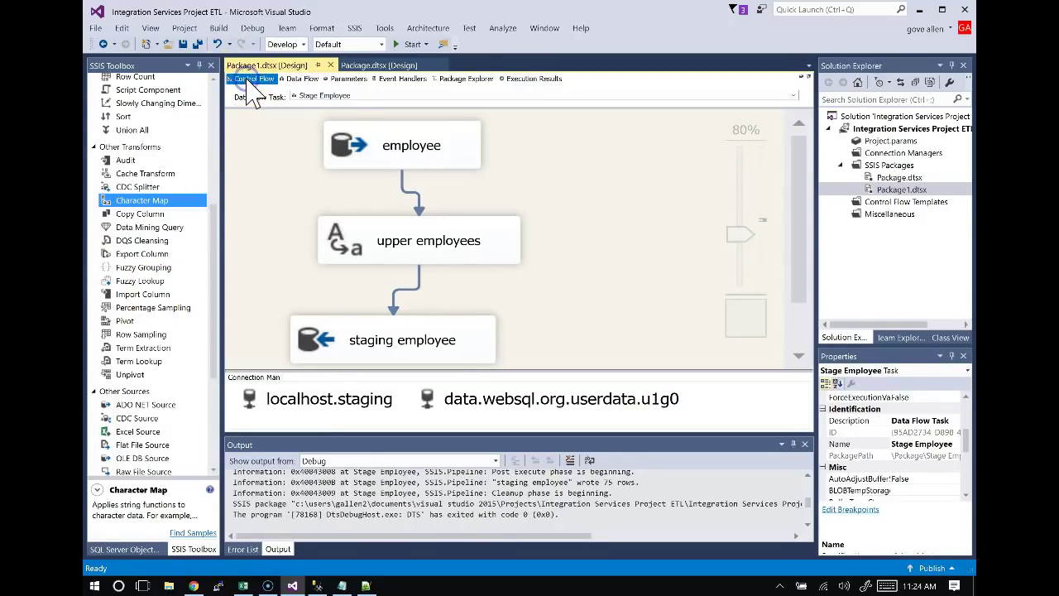
left_click(348, 221)
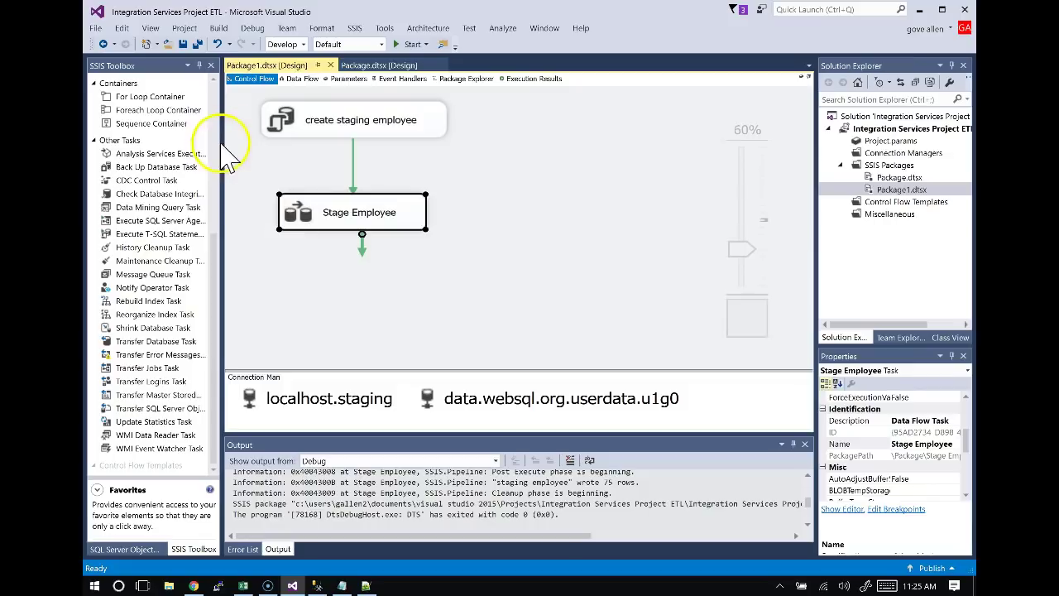
Drag an Execute SQL Task from the Toolbox and place it beneath Stage Employee.
left_click(214, 95)
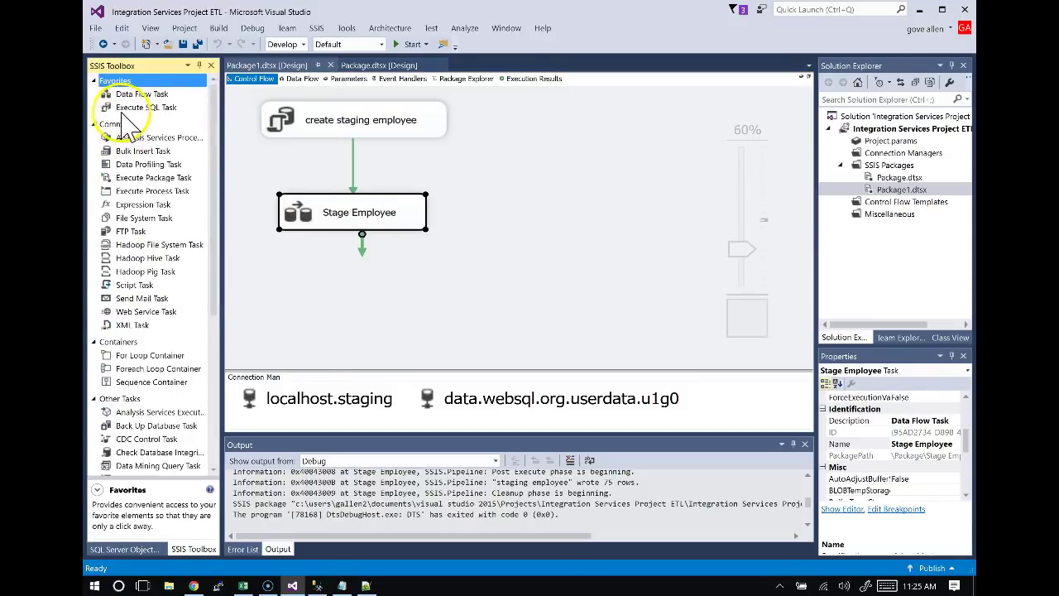
left_click_drag(141, 108, 358, 296)
left_click_drag(433, 296, 351, 281)
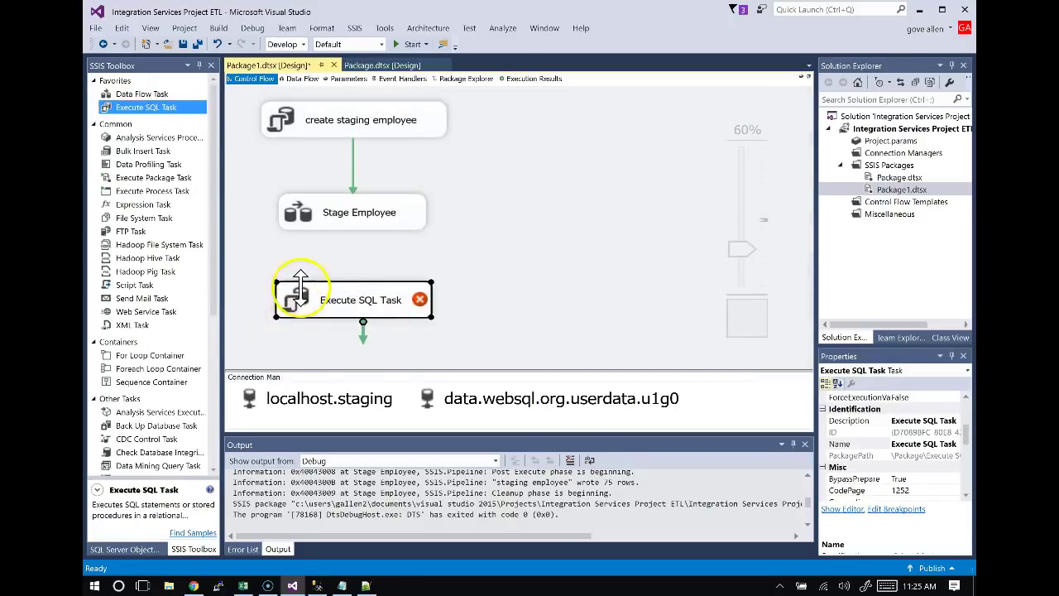
key("alt+Tab")
key("Tab")
key("Tab")
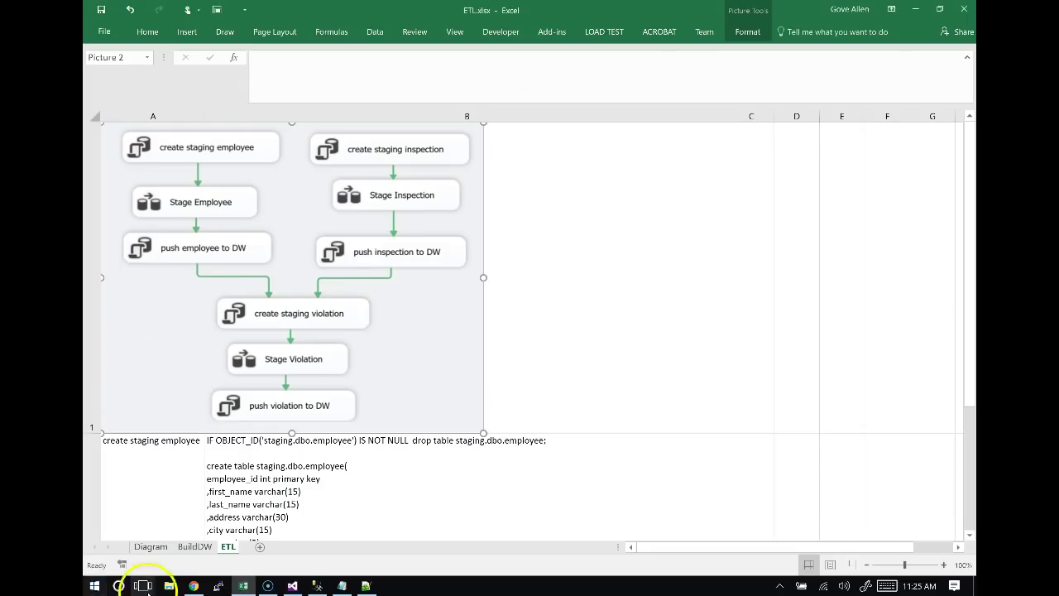
Copy the task name 'push inspection to DW' from cell A7 of the ETL sheet.
left_click(198, 525)
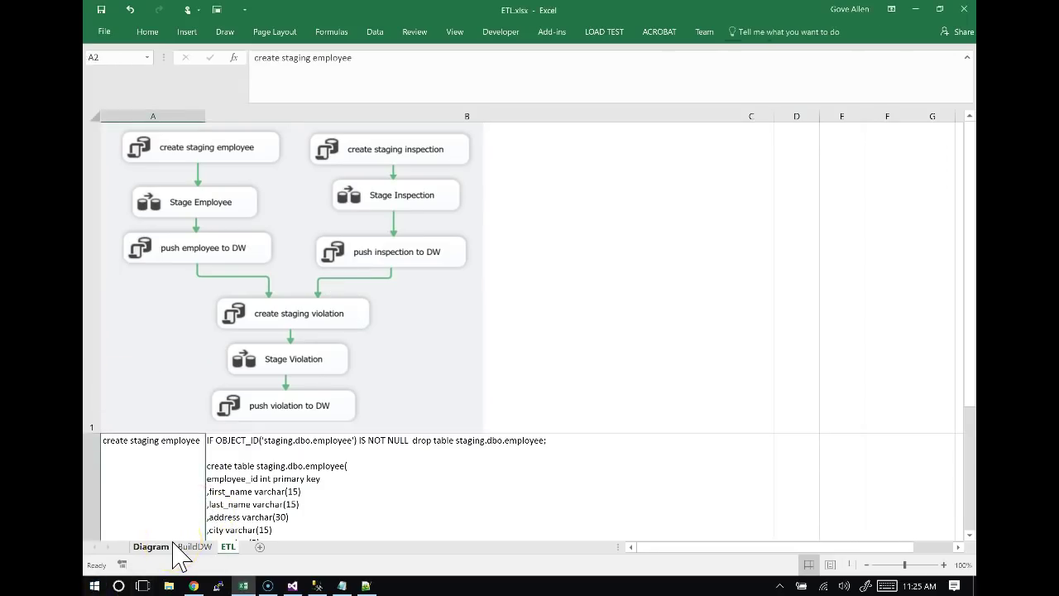
key("Down")
key("Down")
key("Down")
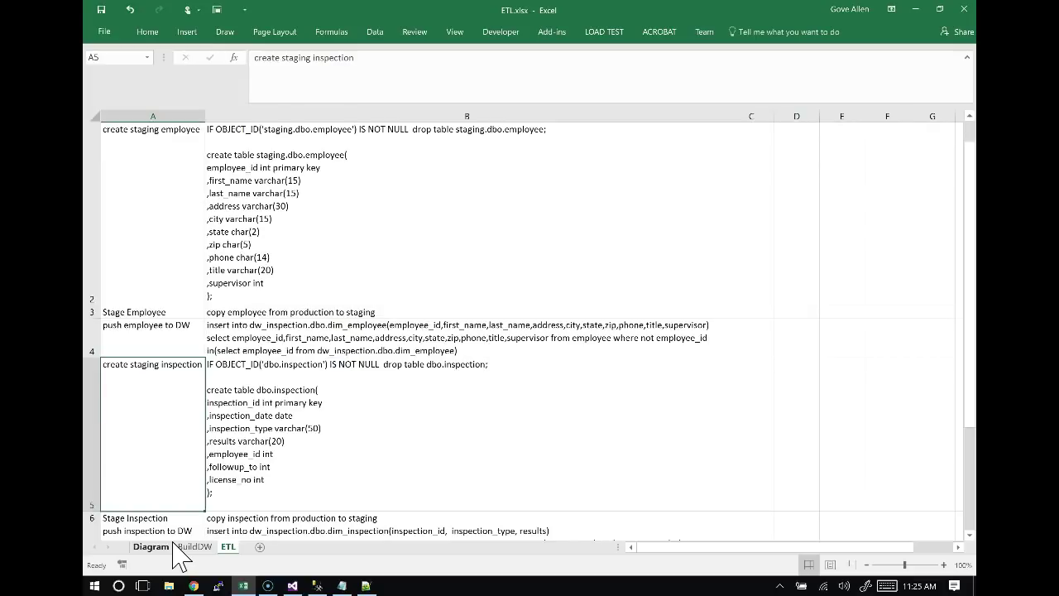
key("Down")
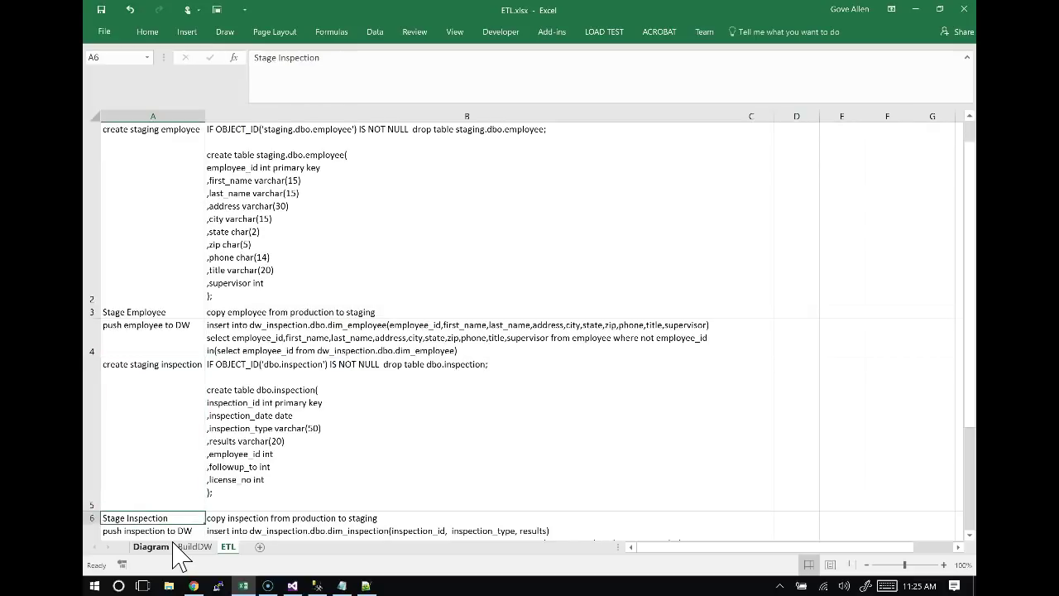
key("Down")
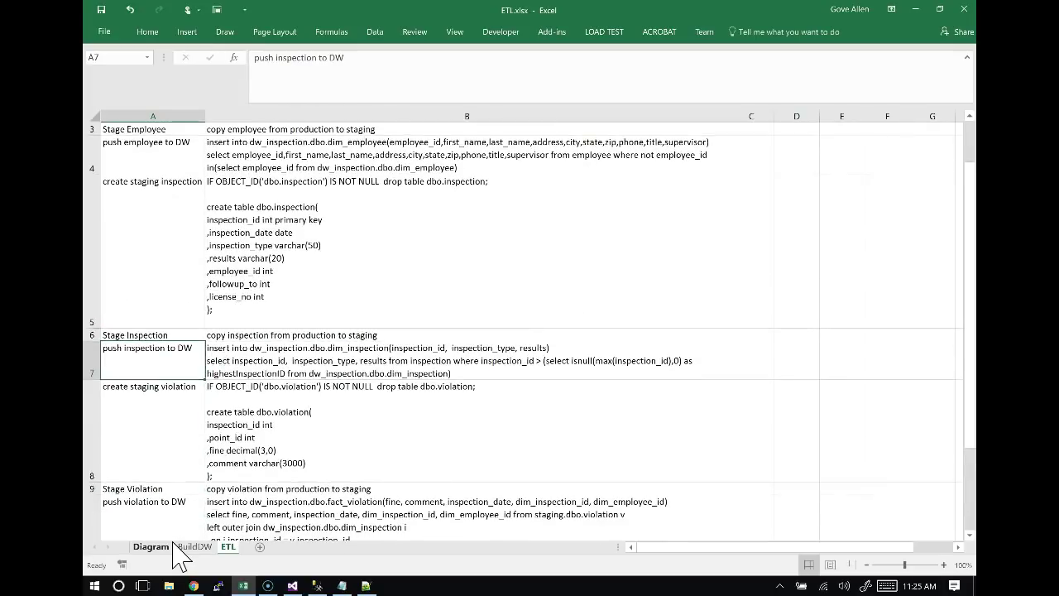
left_click_drag(346, 58, 240, 58)
key("ctrl+c")
key("alt+Tab")
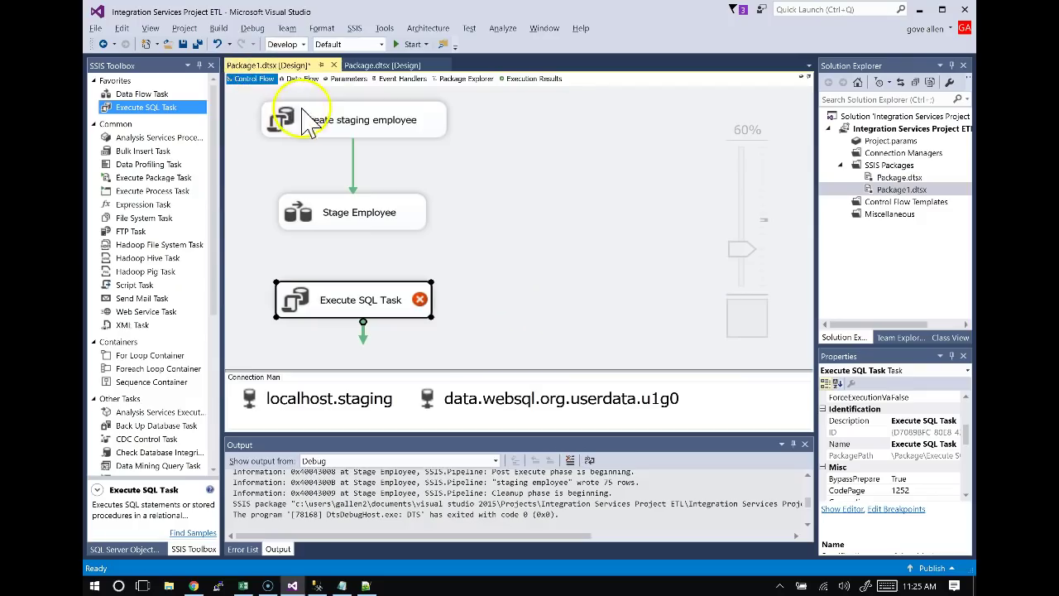
Name the new task 'push inspection to DW' and link Stage Employee's green arrow to it.
left_click(341, 305)
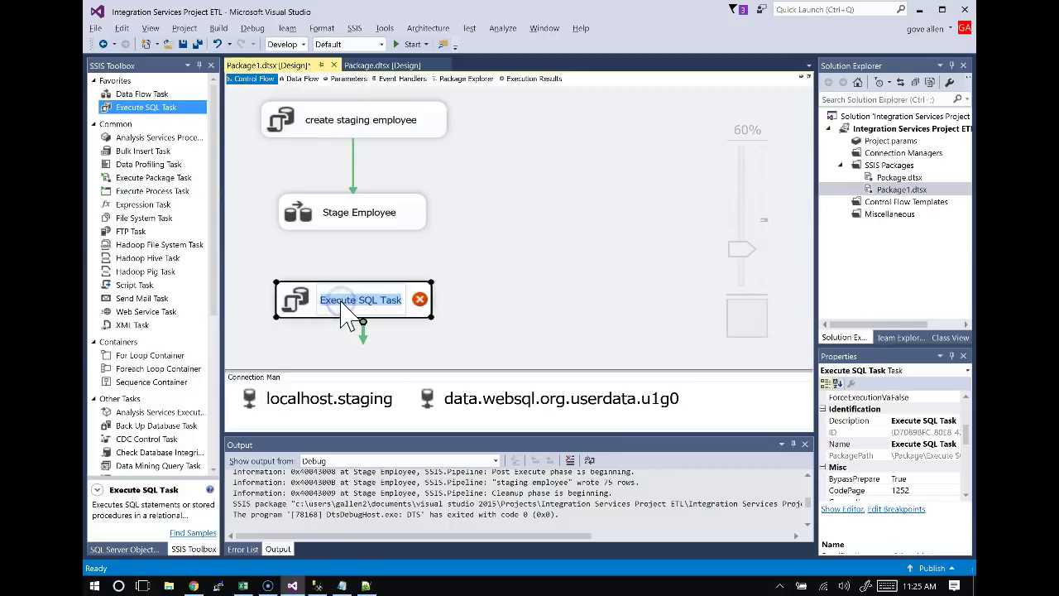
key("ctrl+v")
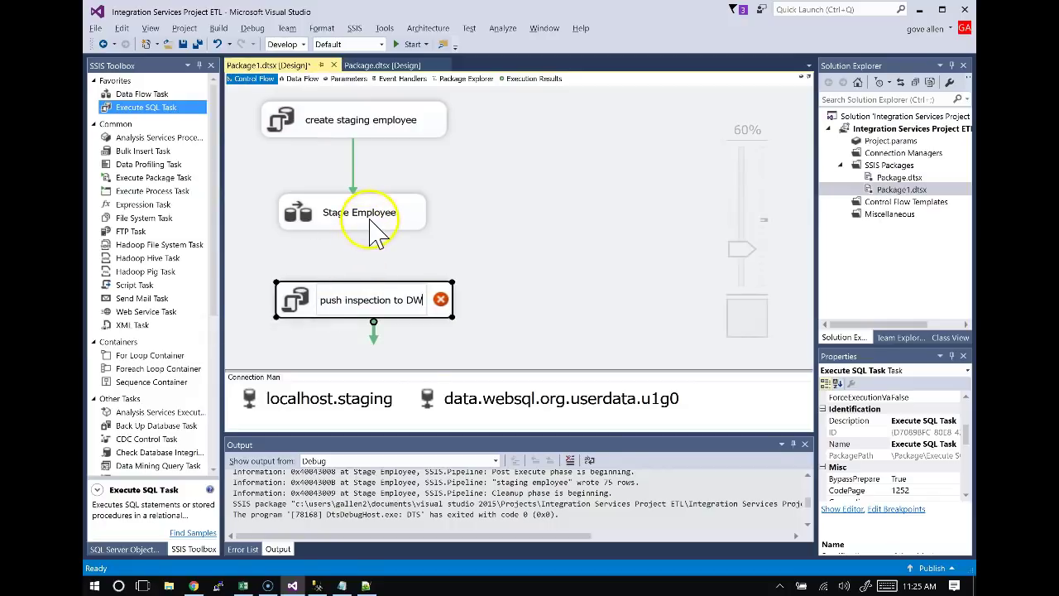
left_click(361, 230)
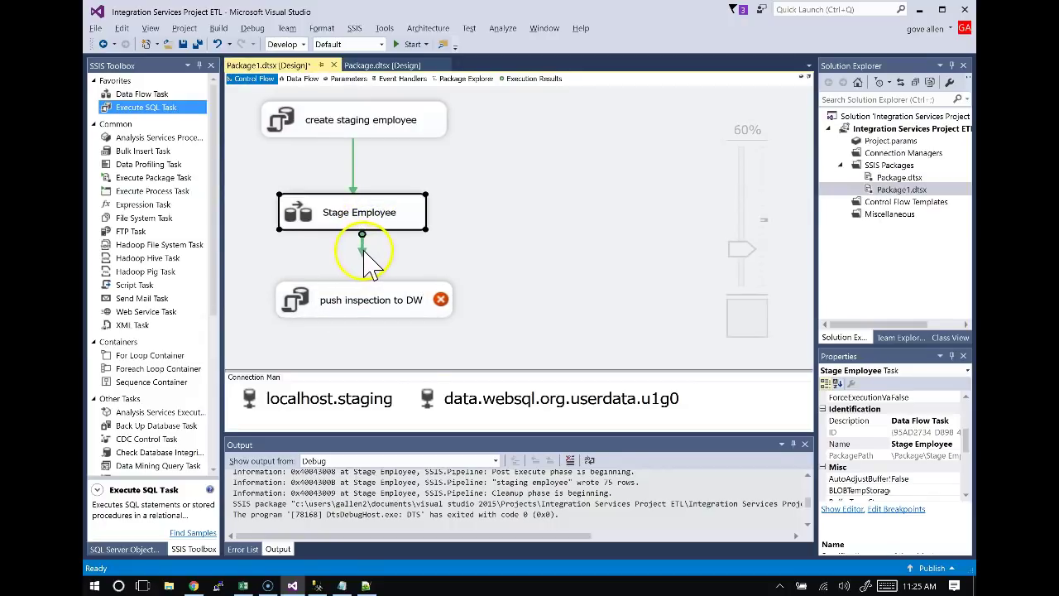
left_click_drag(357, 306, 359, 314)
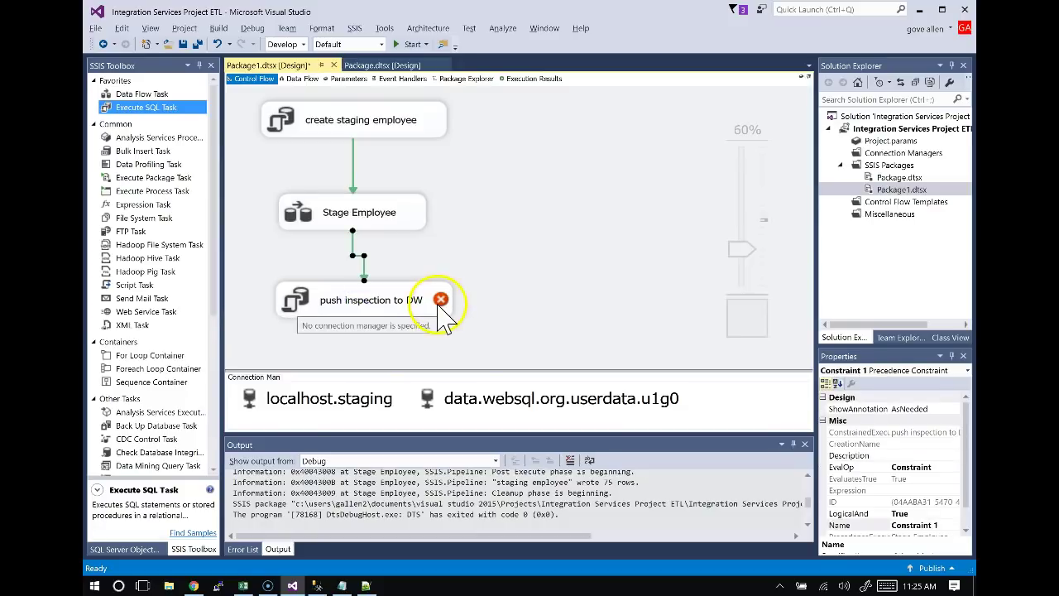
In the Execute SQL Task Editor, set Connection to a new localhost.dw_inspection connection.
double_click(391, 313)
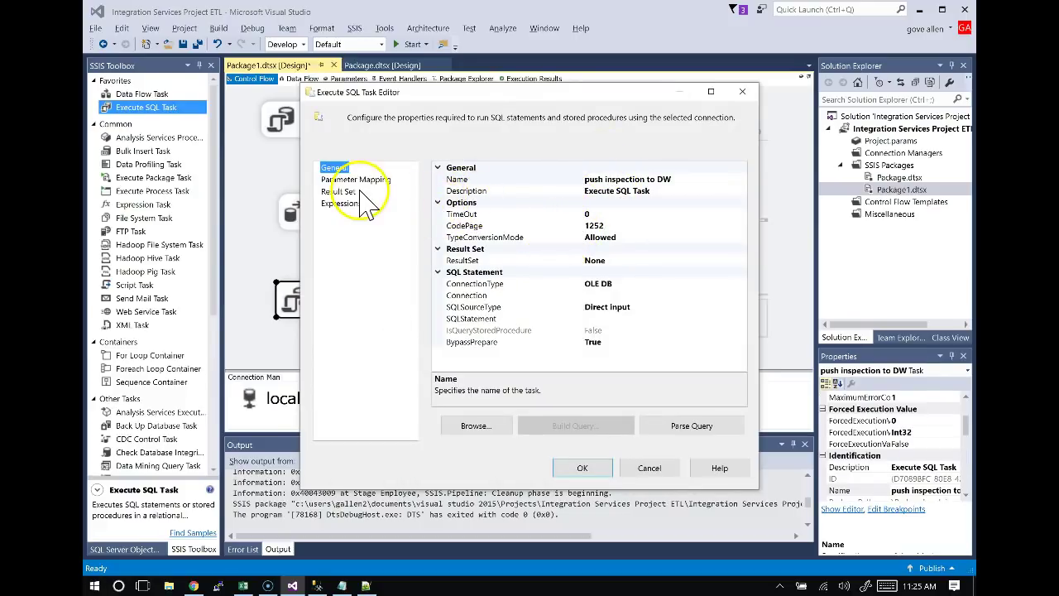
left_click(512, 296)
left_click(742, 295)
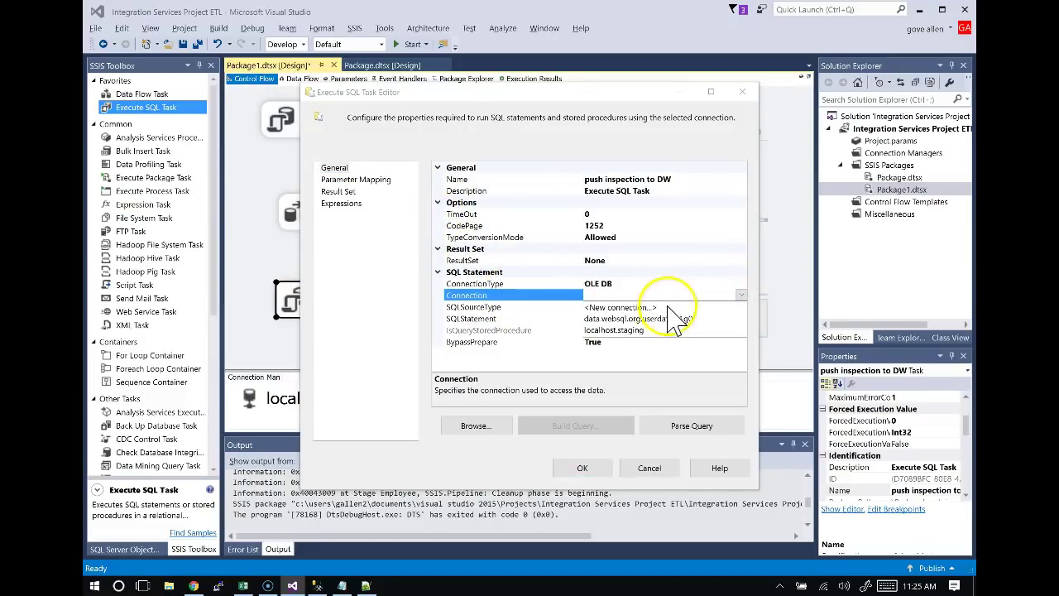
left_click(619, 307)
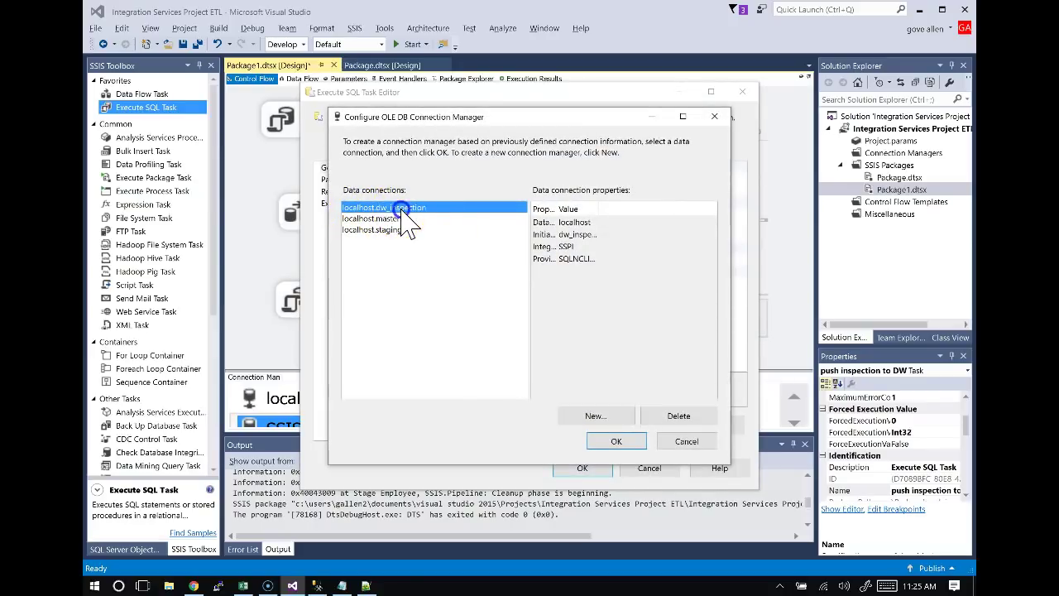
left_click(633, 438)
left_click(741, 296)
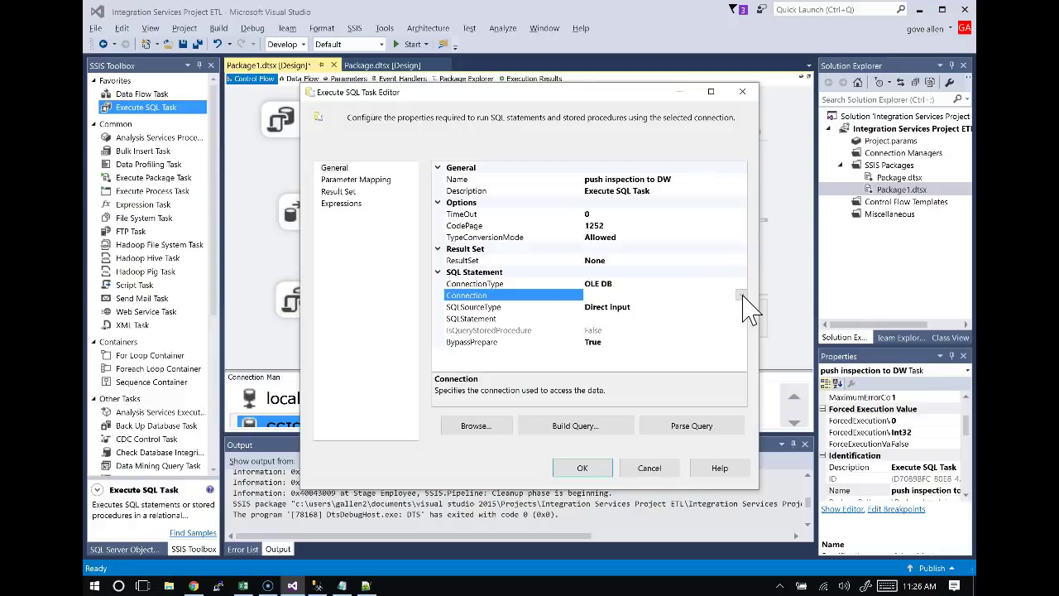
left_click(720, 296)
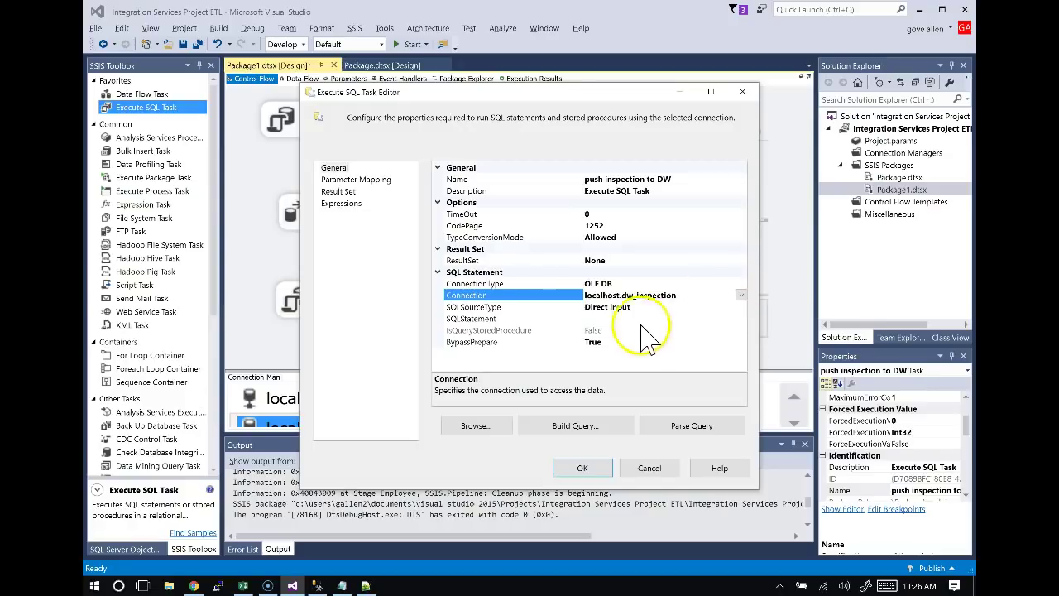
left_click(495, 320)
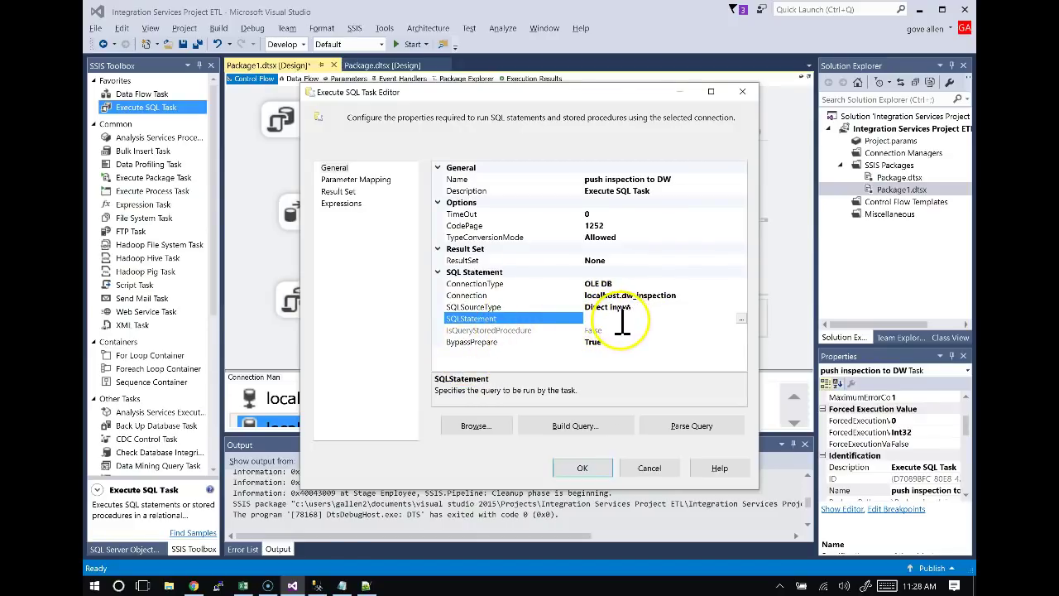
key("alt+Tab")
key("alt+Tab")
key("alt+Tab")
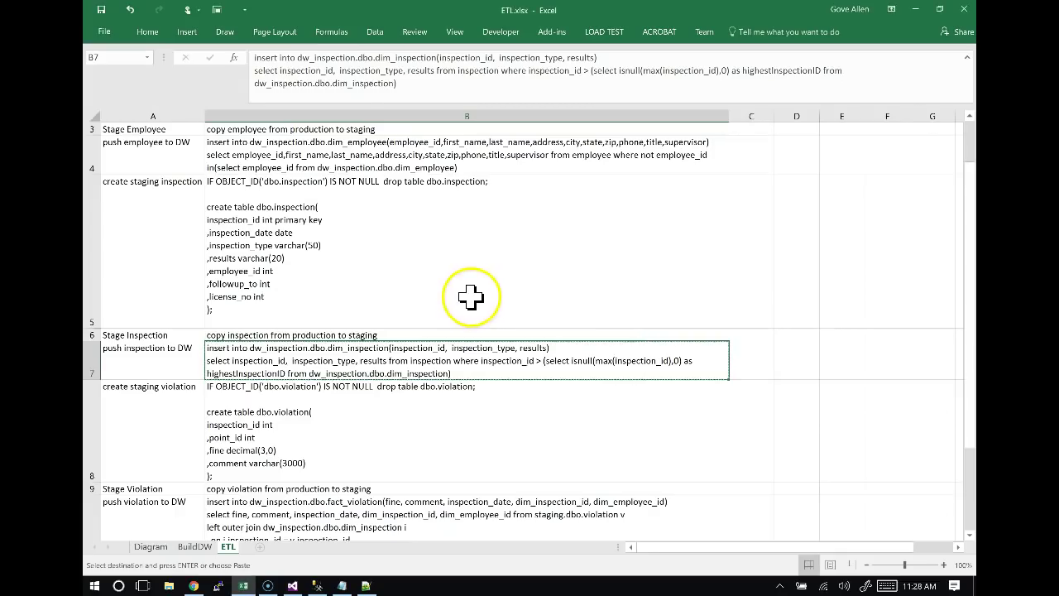
Copy the employee insert statement for dw_inspection.dbo.dim_employee from cell B4 of the ETL sheet.
left_click(470, 296)
key("Up")
key("Up")
key("Up")
key("Up")
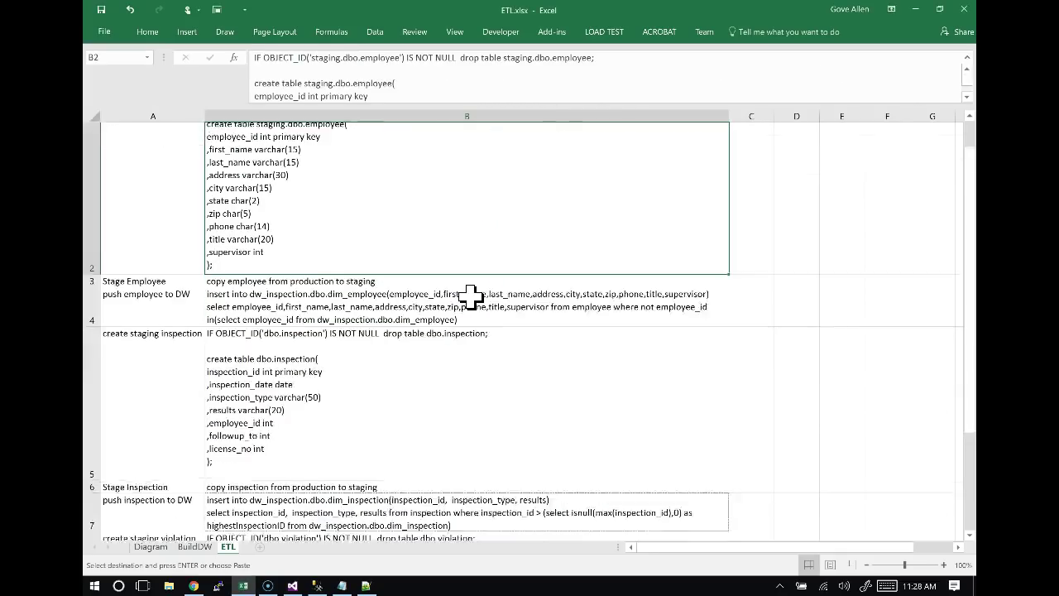
key("Down")
key("Down")
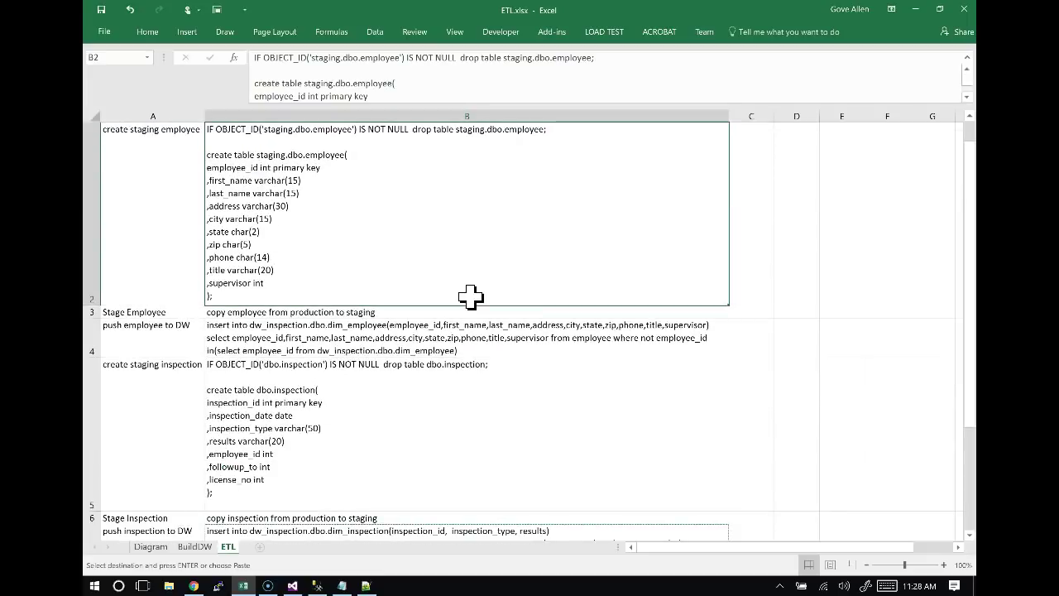
key("Down")
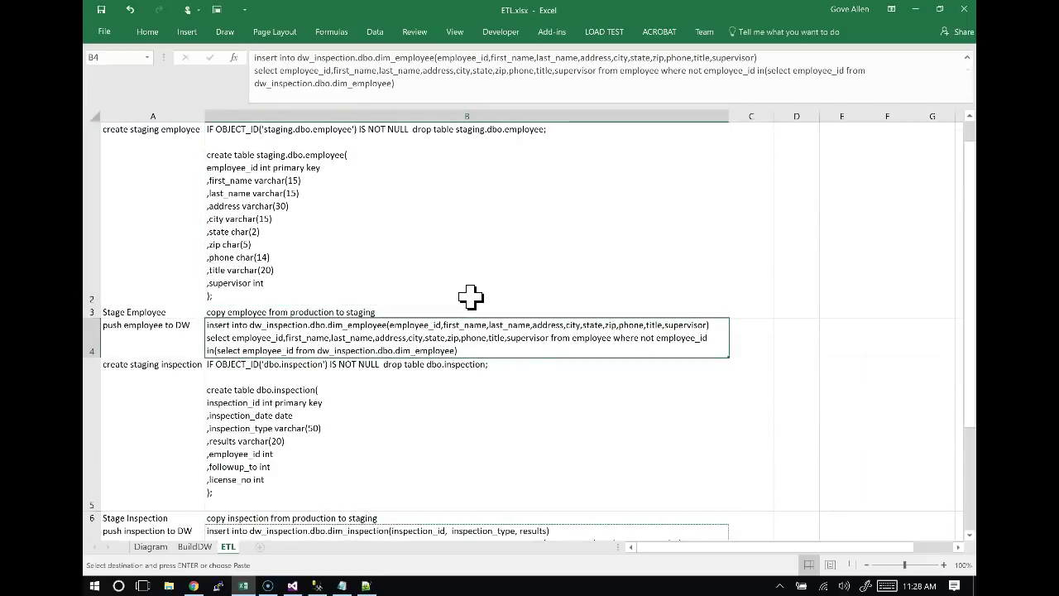
left_click_drag(413, 92, 282, 81)
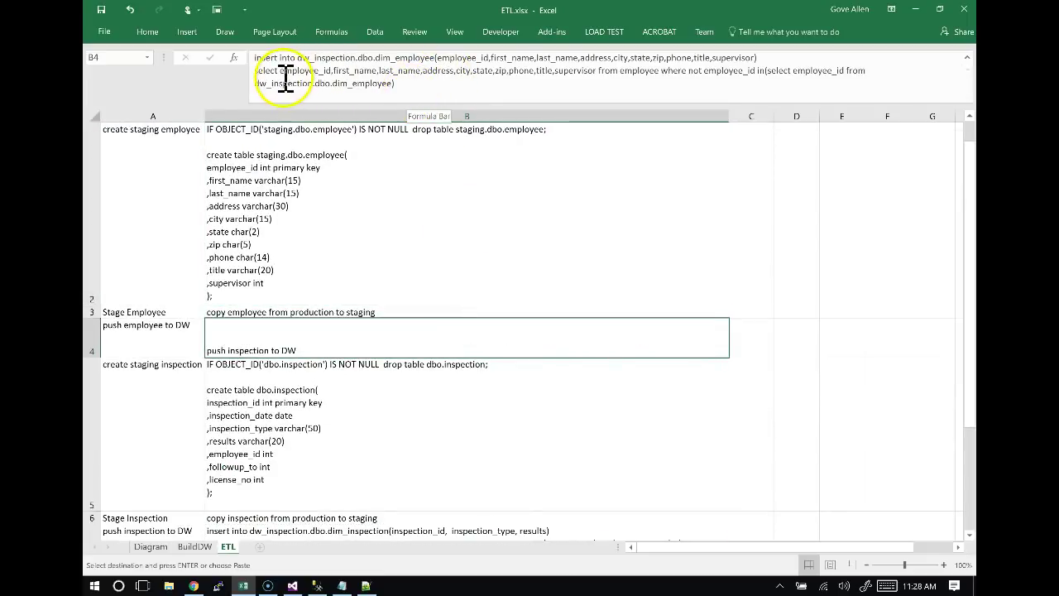
left_click_drag(403, 83, 257, 58)
key("ctrl+c")
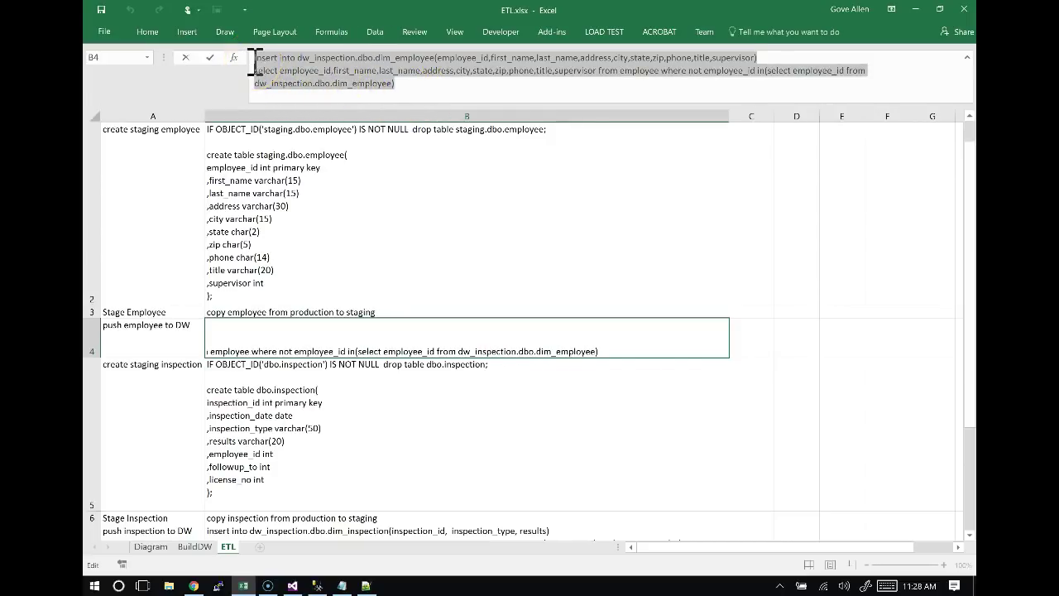
left_click(662, 99)
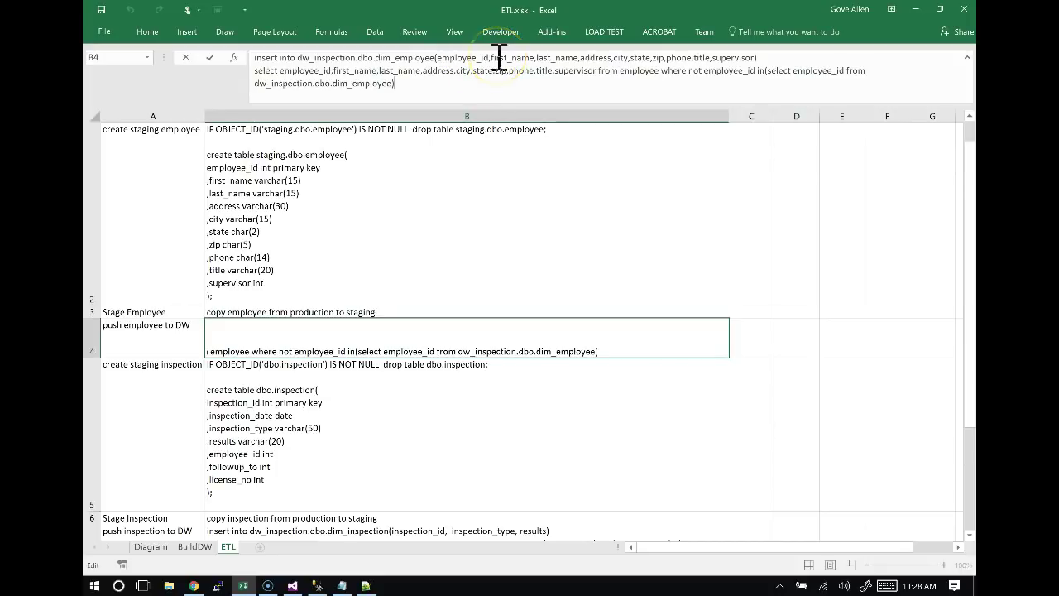
Review the insert's column list, source table and NOT IN employee_id filter, then copy it all.
left_click(434, 58)
left_click_drag(437, 58, 753, 56)
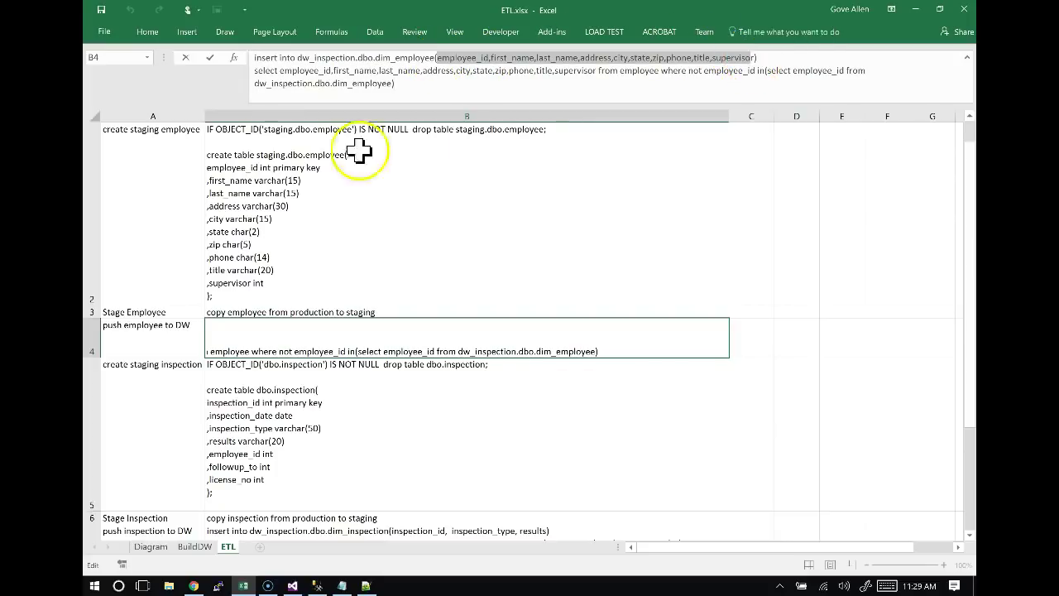
left_click_drag(281, 73, 659, 73)
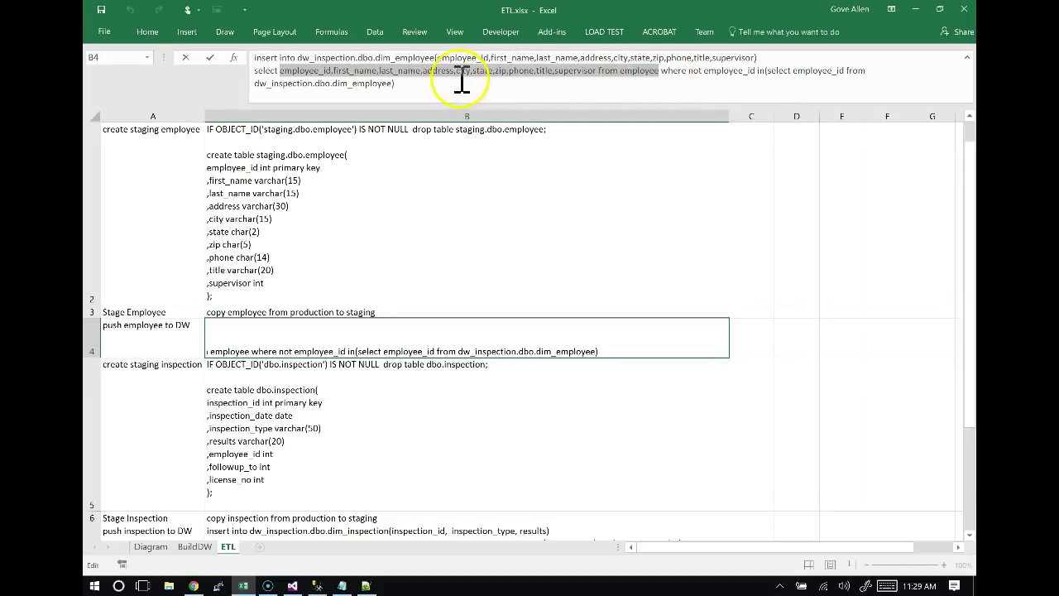
left_click(680, 72)
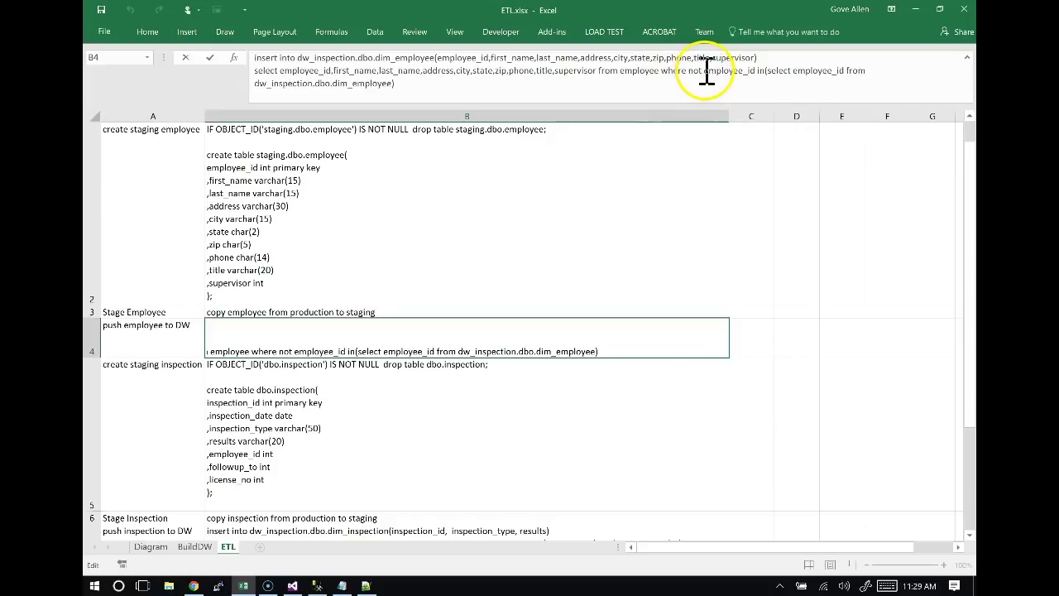
left_click_drag(706, 70, 758, 73)
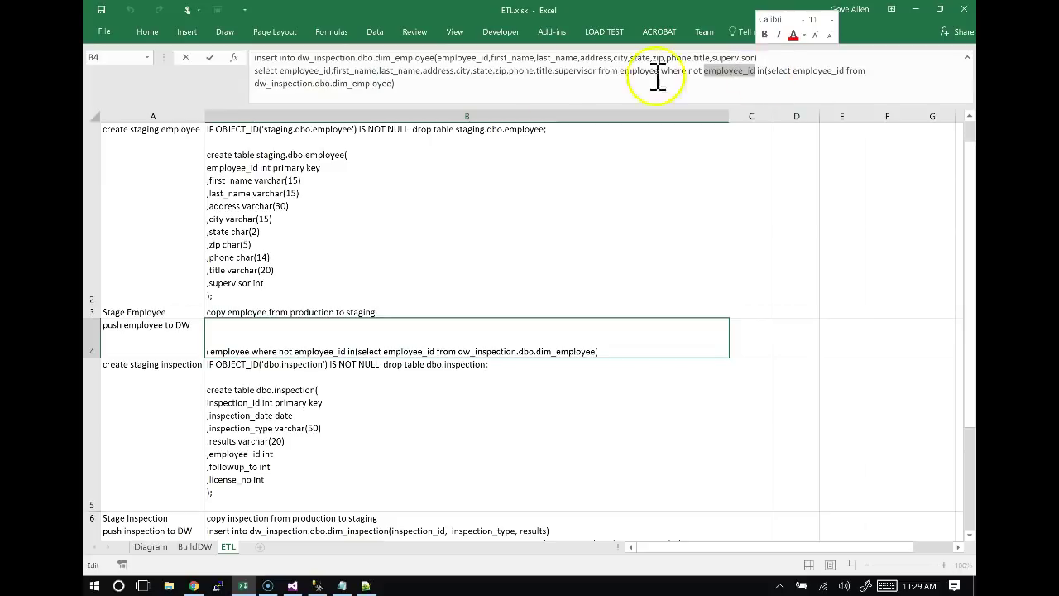
double_click(695, 71)
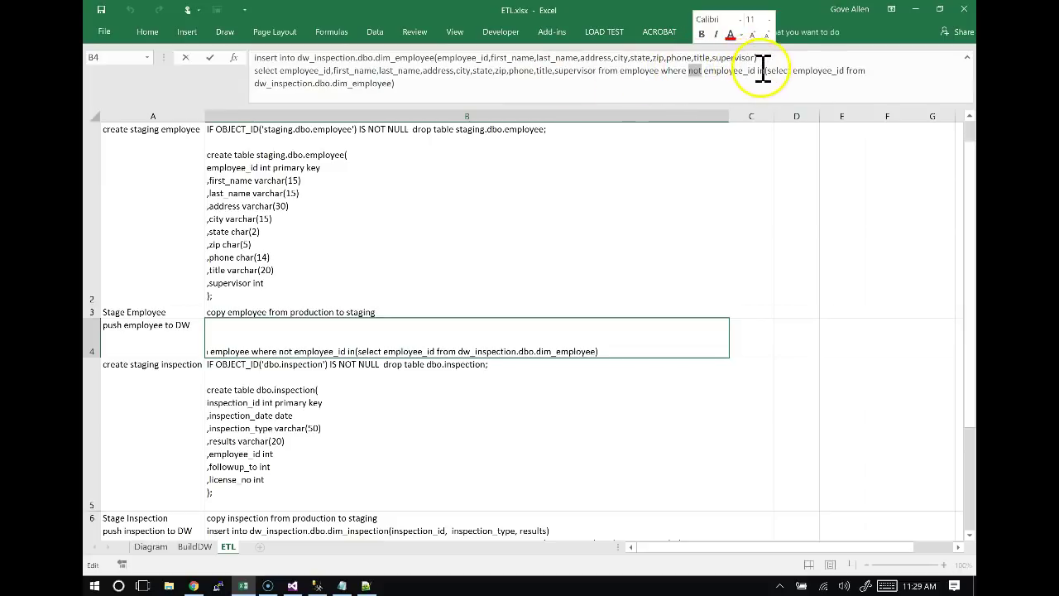
double_click(771, 70)
left_click_drag(796, 71, 844, 66)
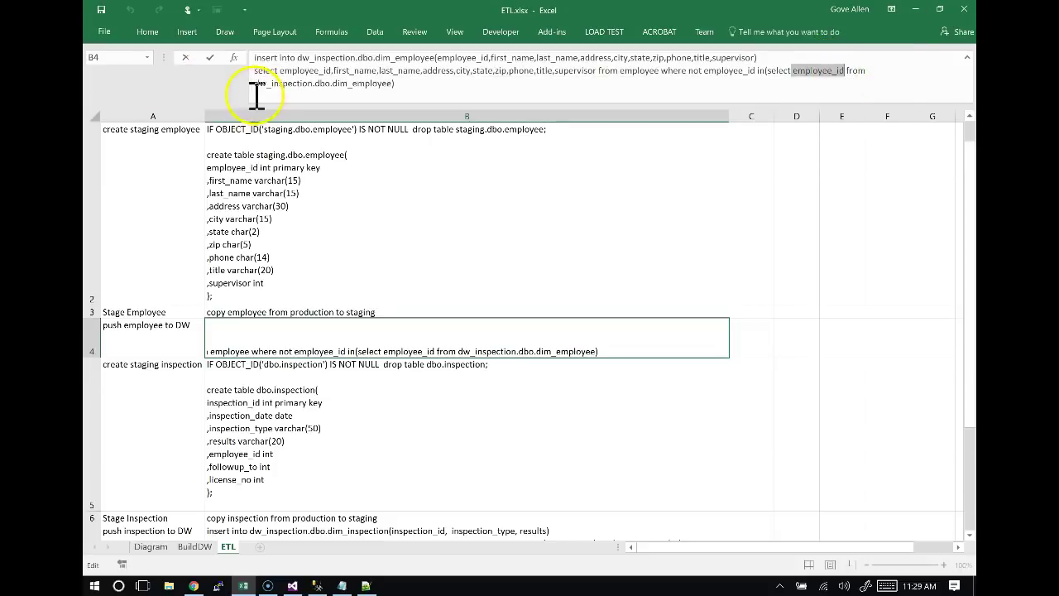
left_click_drag(258, 82, 313, 83)
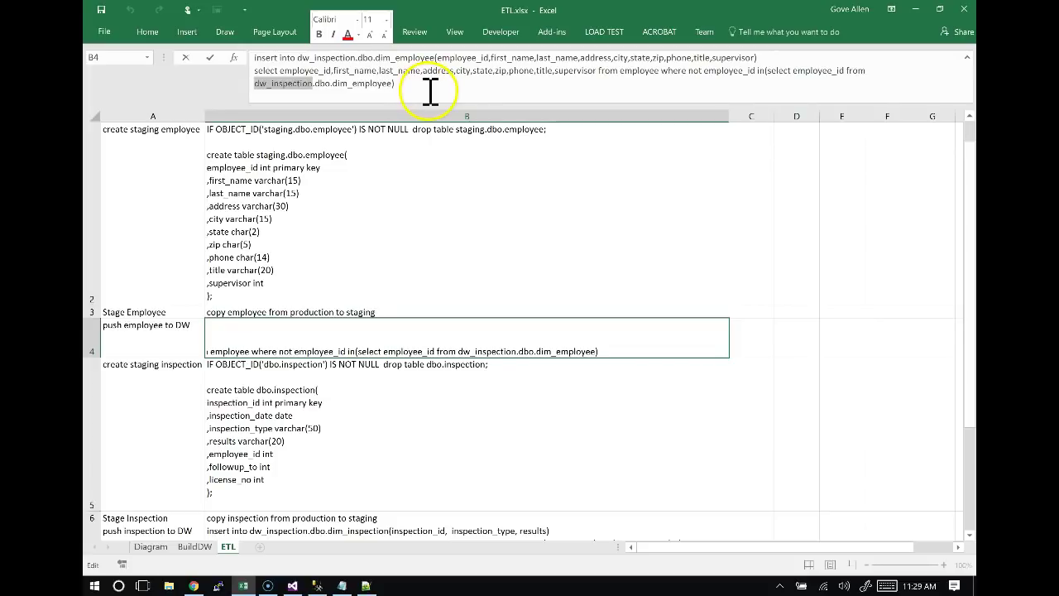
key("ctrl+a")
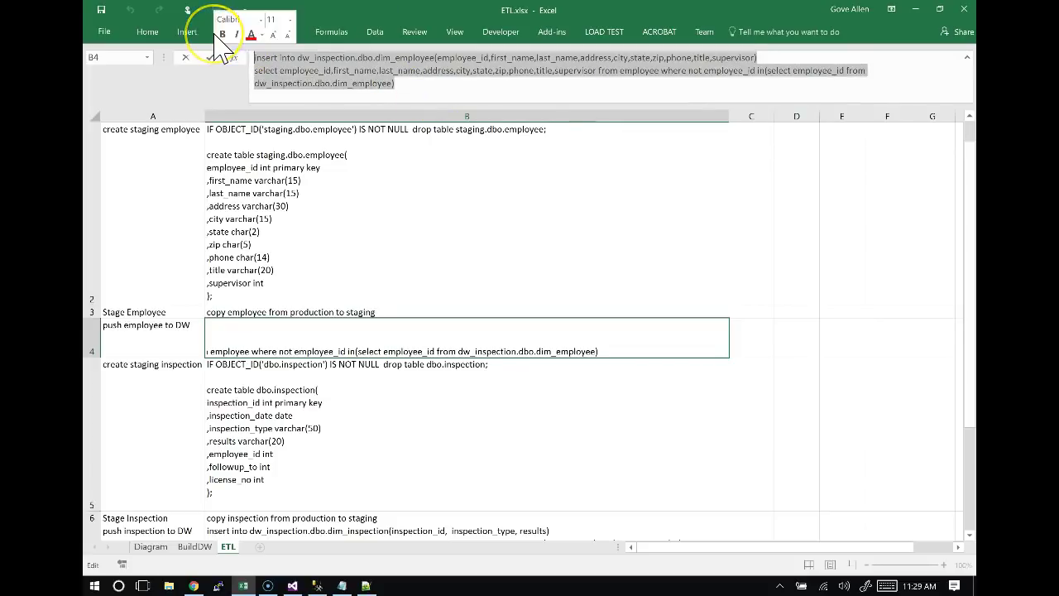
key("alt+Tab")
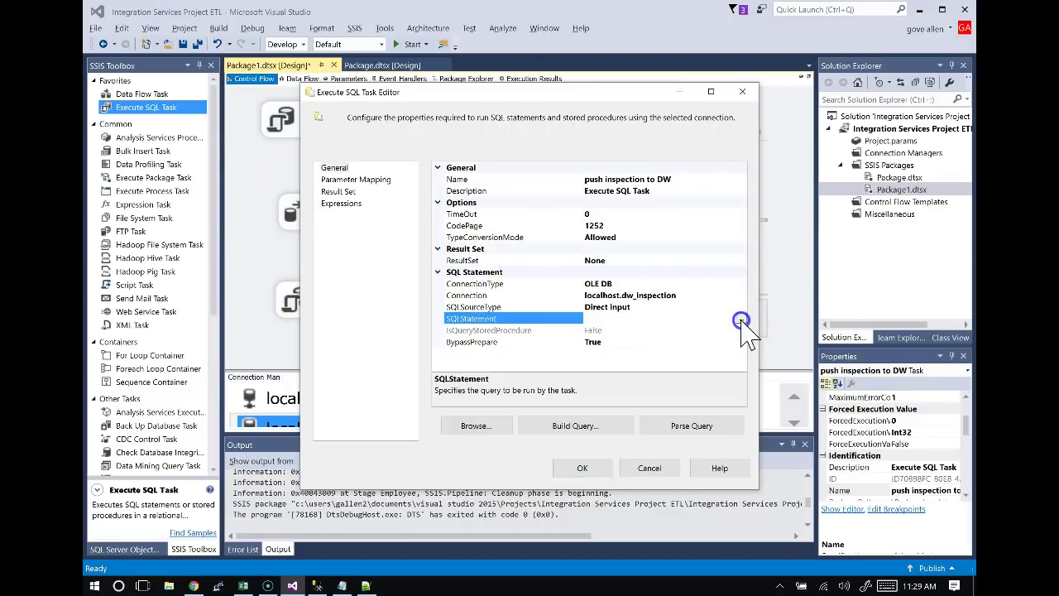
Paste the INSERT…SELECT query into the task's SQLStatement and save the task settings.
left_click(742, 321)
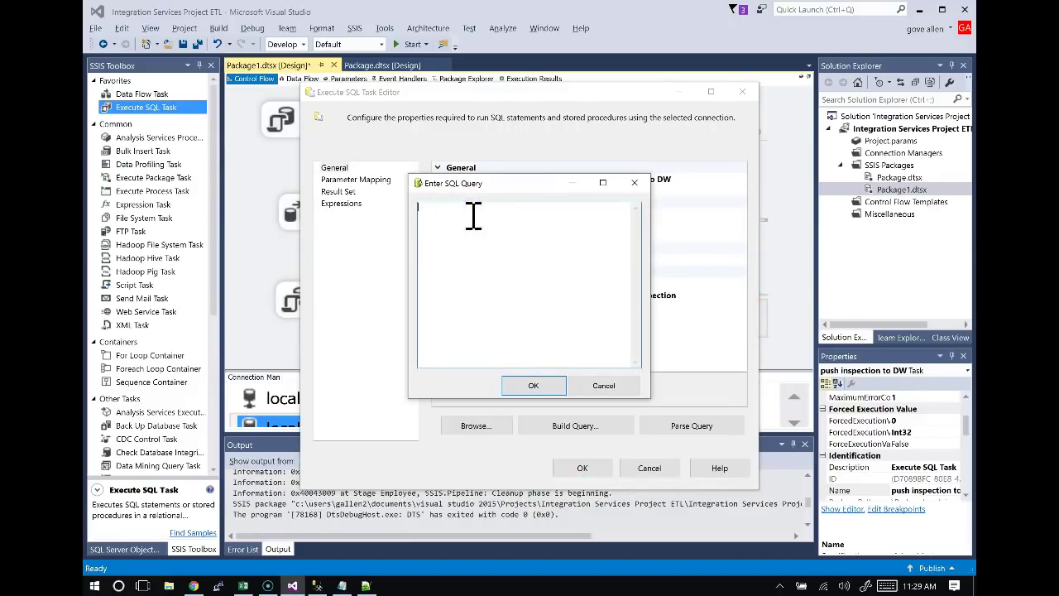
key("ctrl+v")
left_click(534, 385)
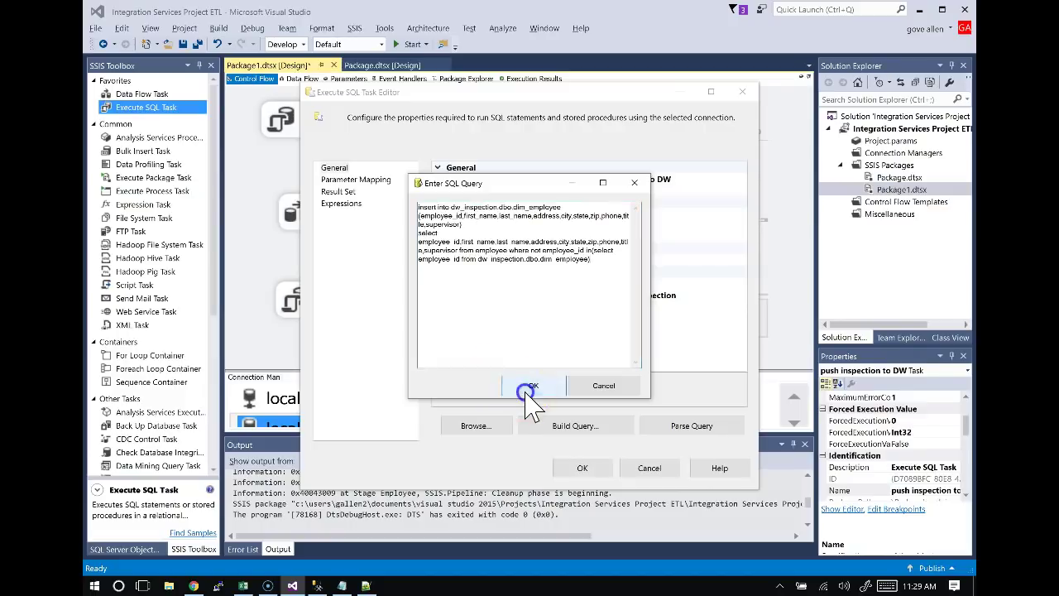
left_click(582, 467)
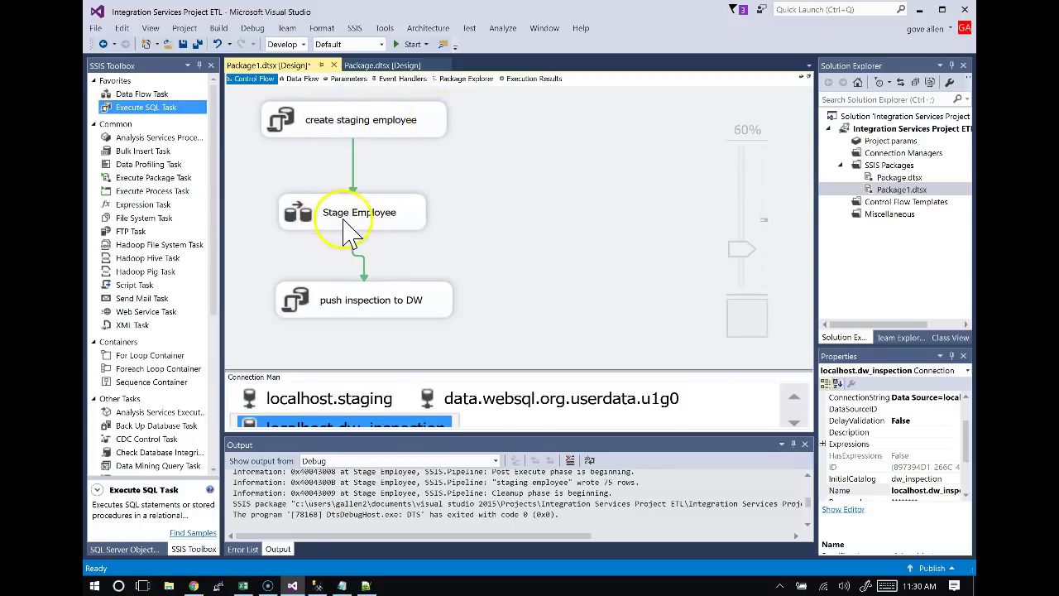
Inspect the Stage Employee data flow, then return to the Control Flow chain.
double_click(406, 228)
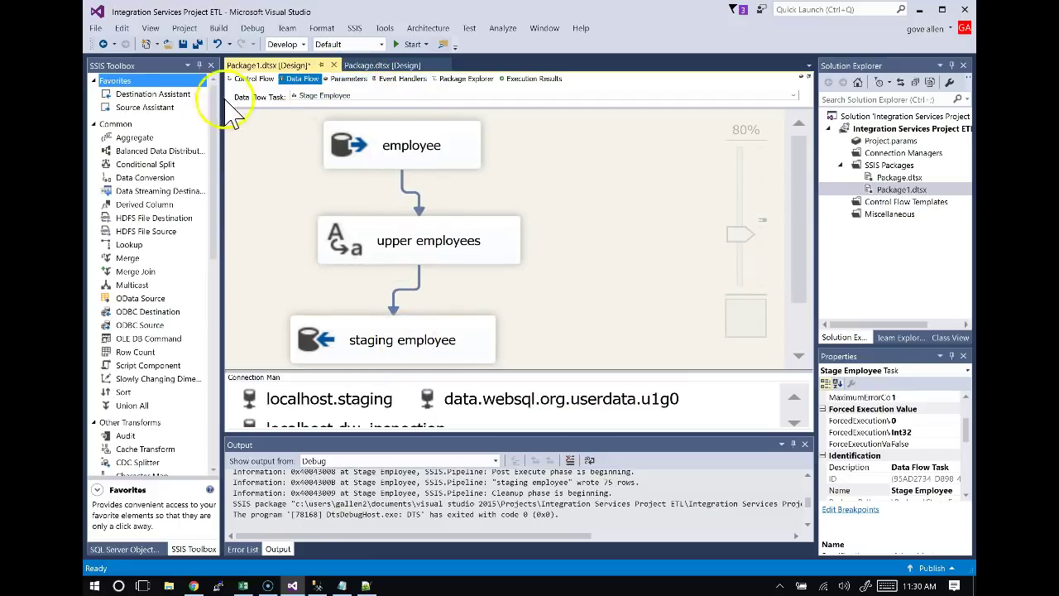
left_click(241, 78)
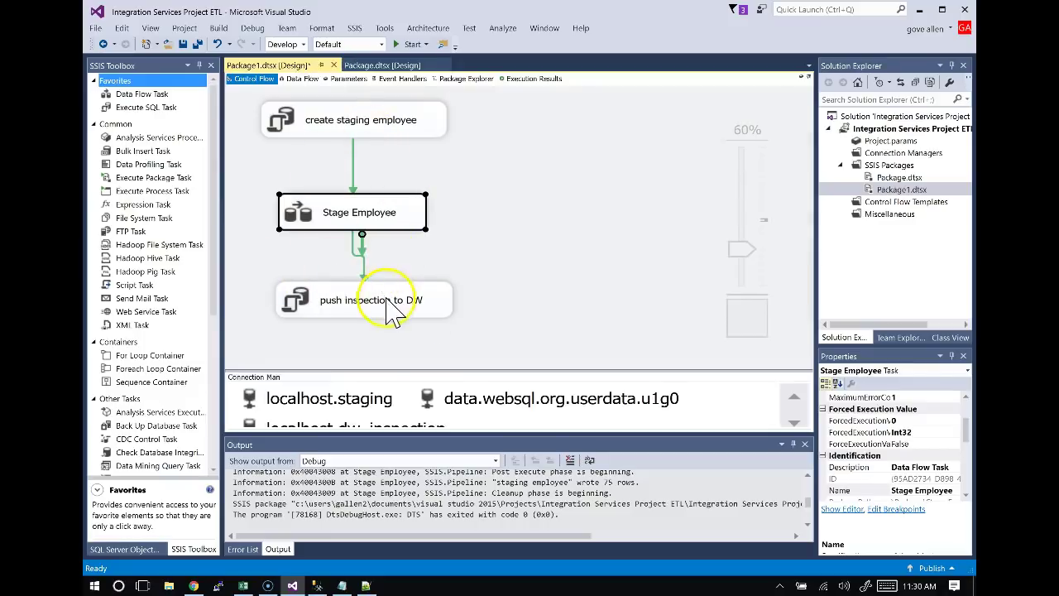
left_click(437, 311)
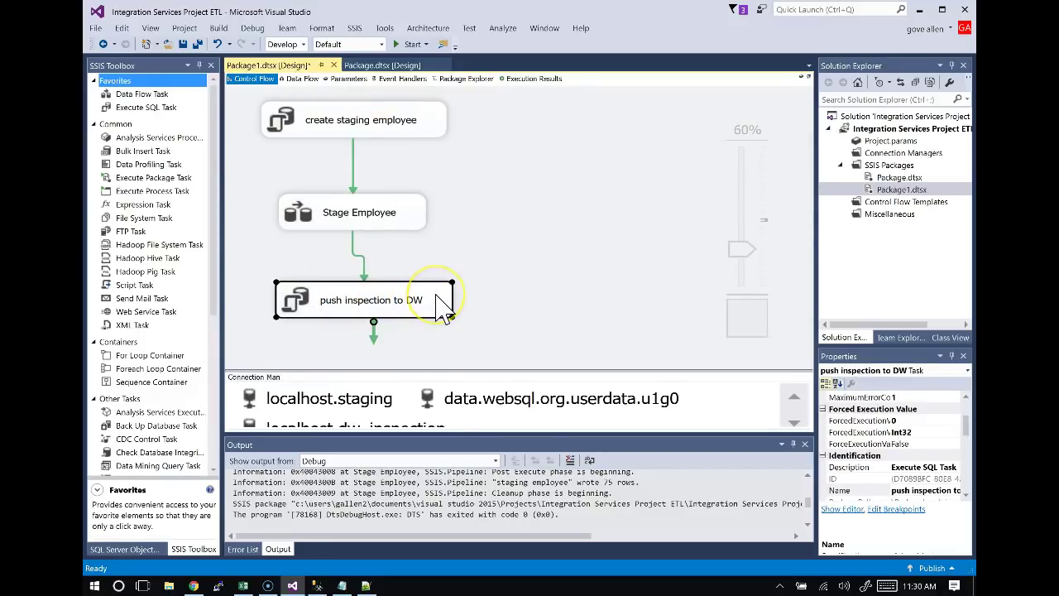
left_click(501, 190)
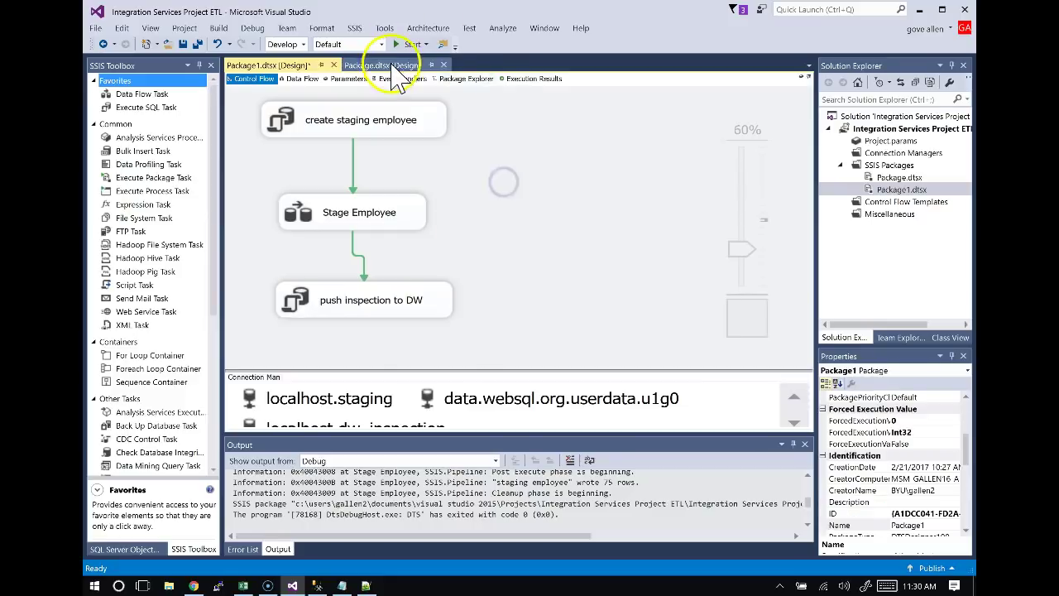
Run the package, review the failed push inspection to DW task's 'employee' error, then stop debugging.
left_click(410, 46)
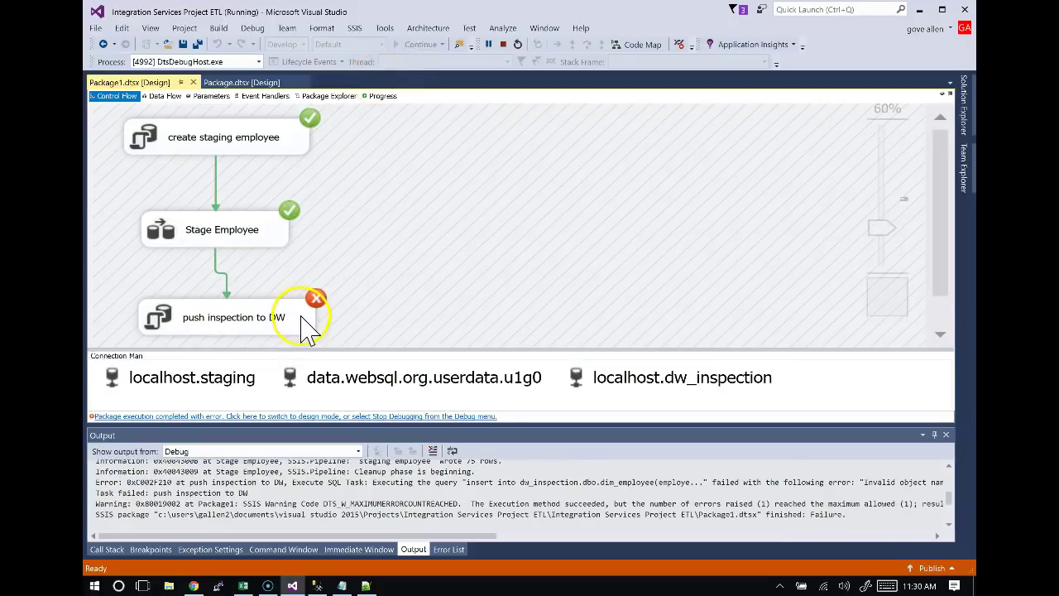
double_click(236, 317)
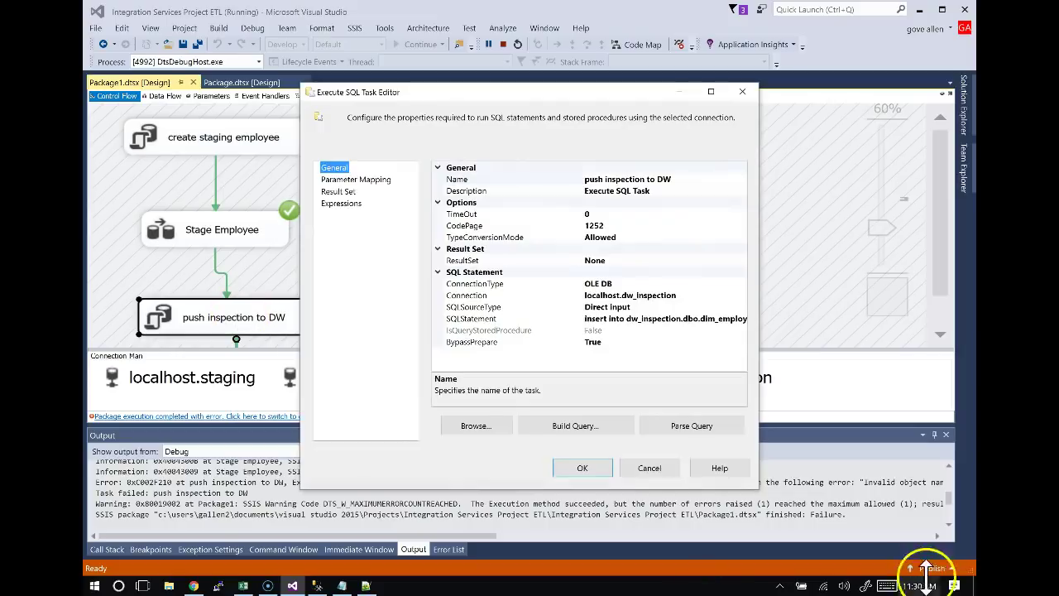
left_click(667, 470)
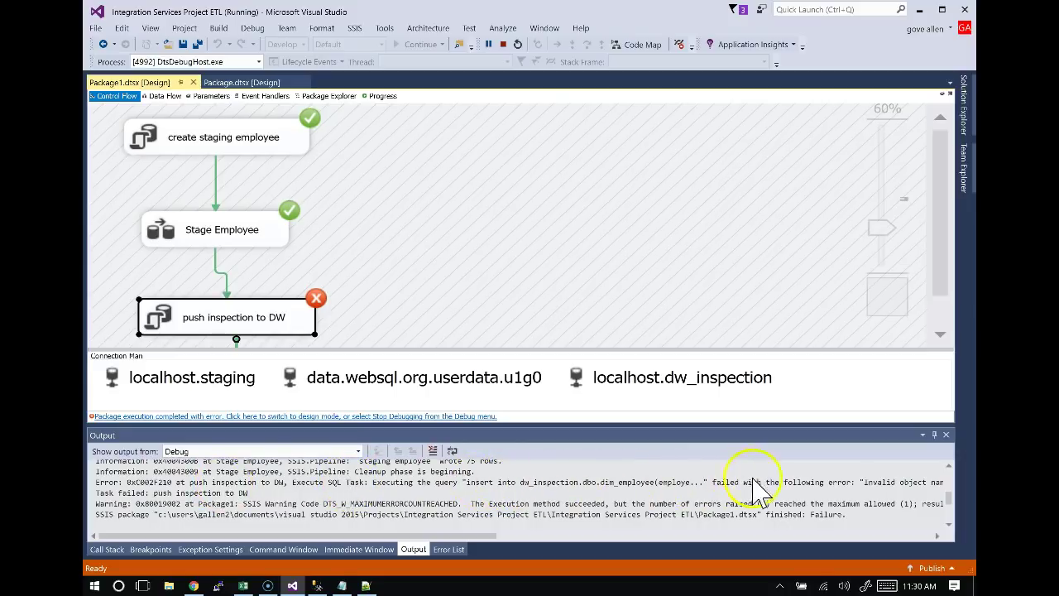
left_click_drag(406, 538, 504, 528)
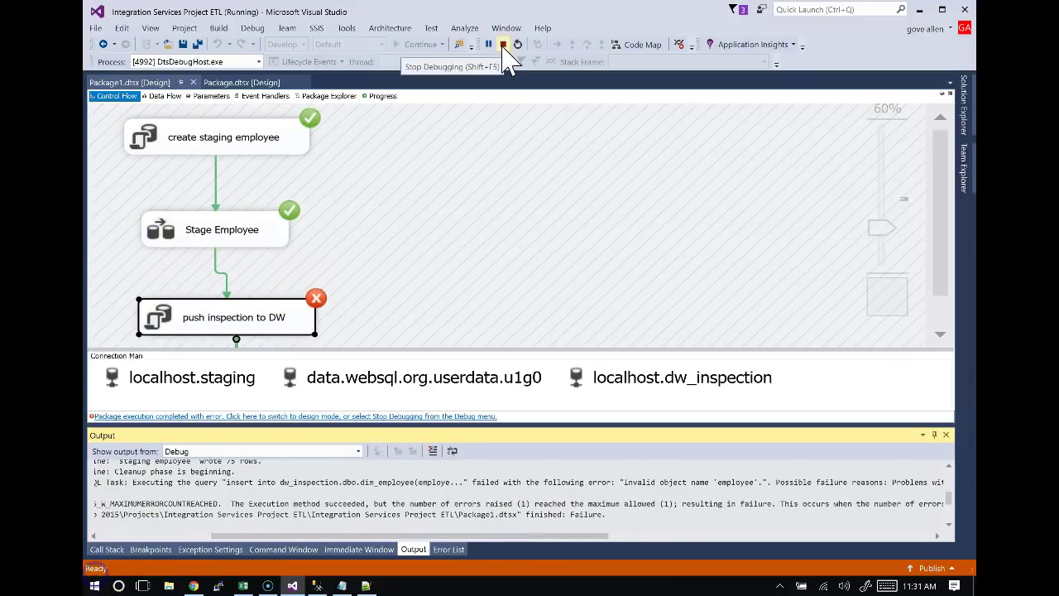
left_click(502, 44)
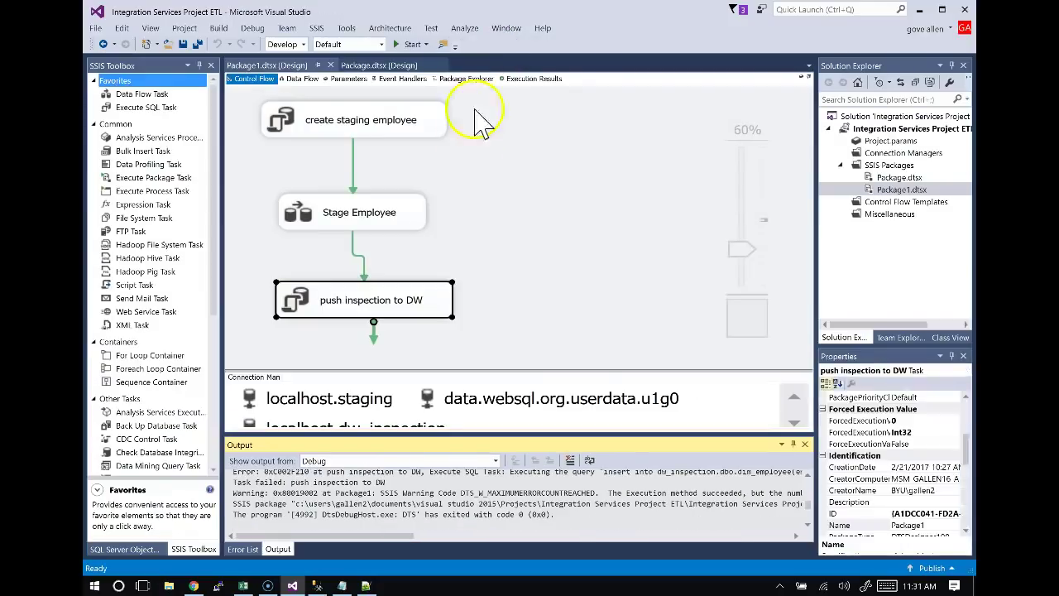
Review the SQL statement text of the push inspection to DW task.
left_click(352, 299)
double_click(362, 308)
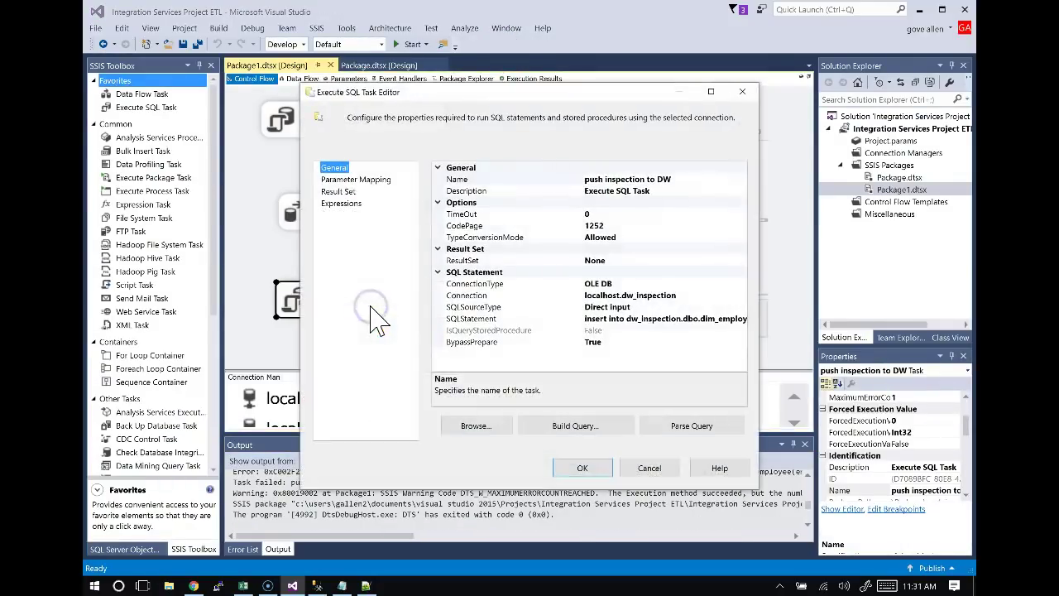
left_click(690, 319)
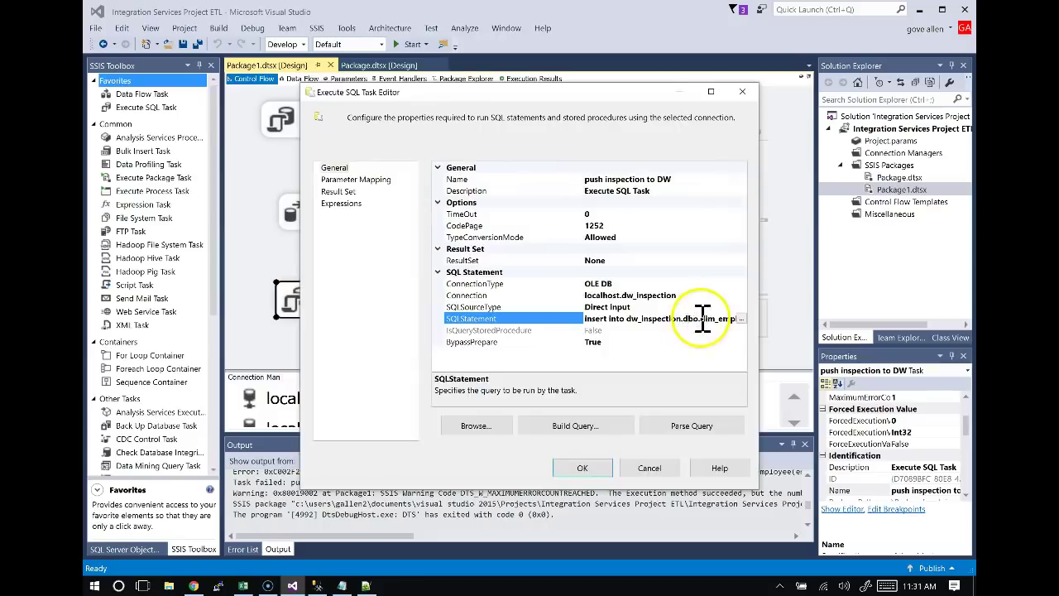
left_click(742, 318)
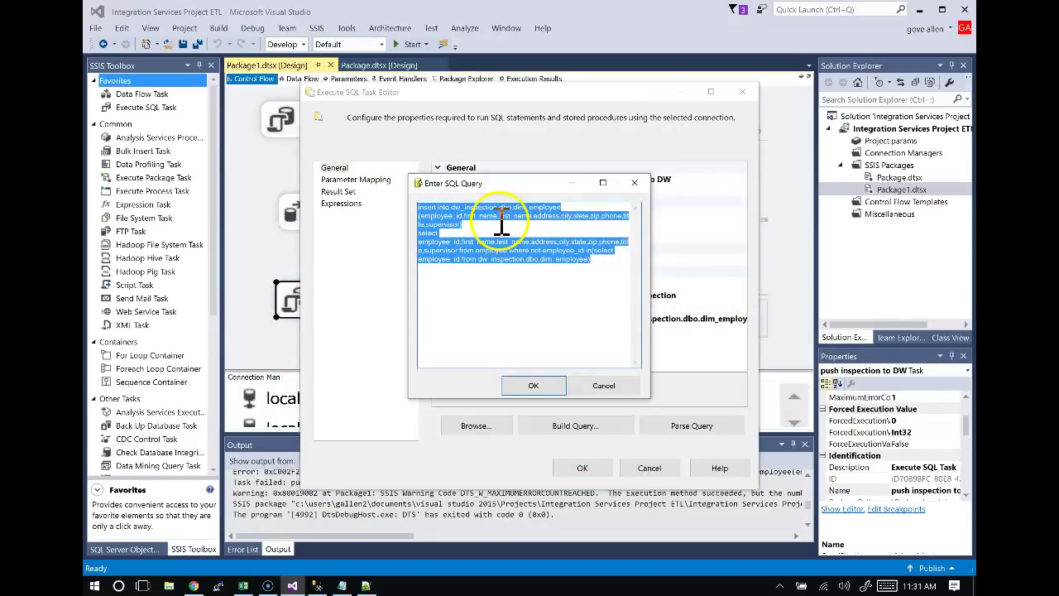
left_click_drag(549, 183, 387, 309)
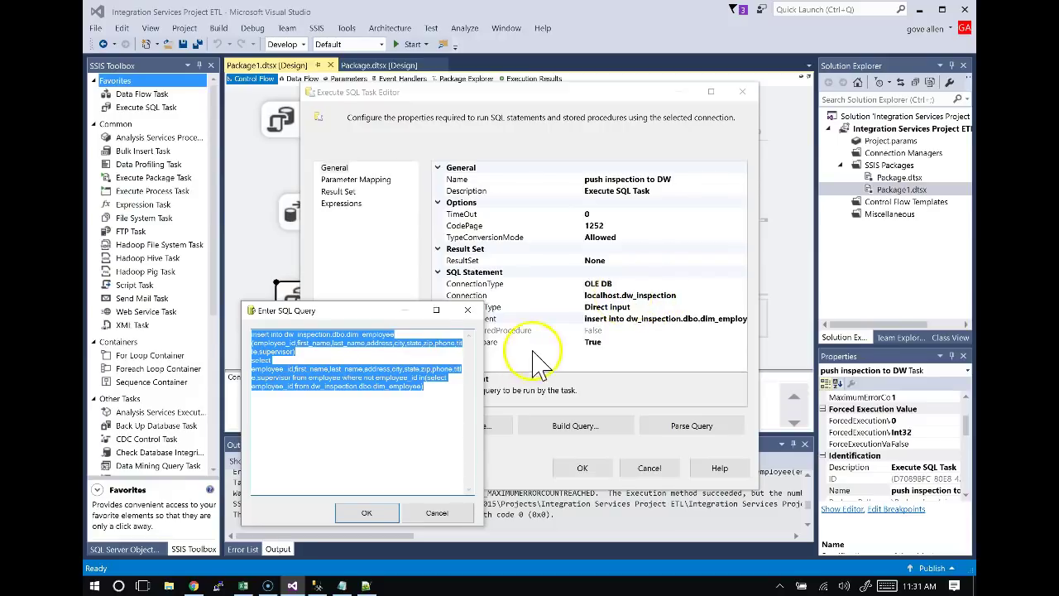
left_click(338, 353)
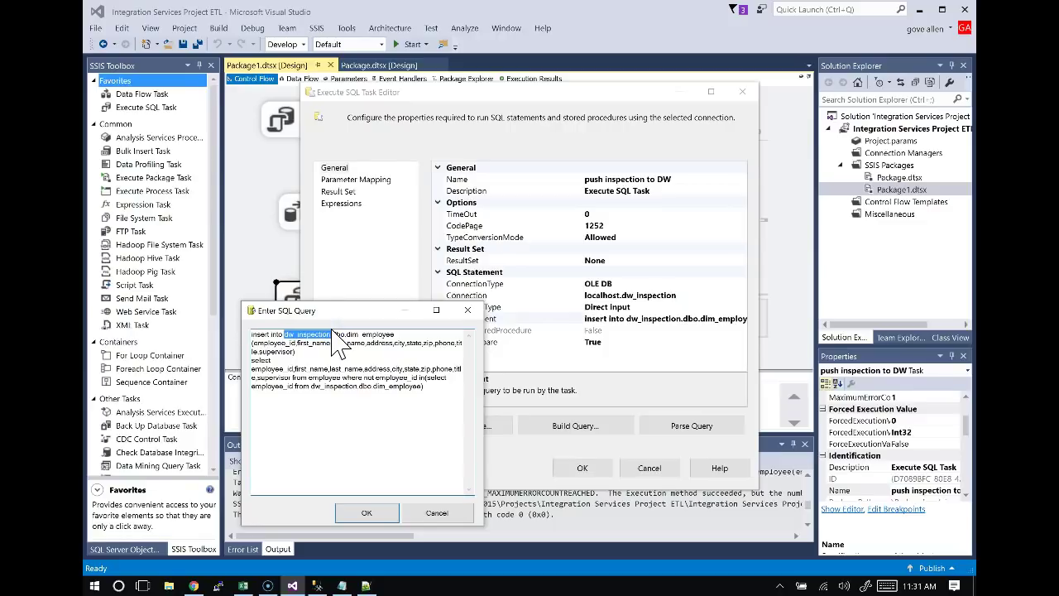
left_click(435, 514)
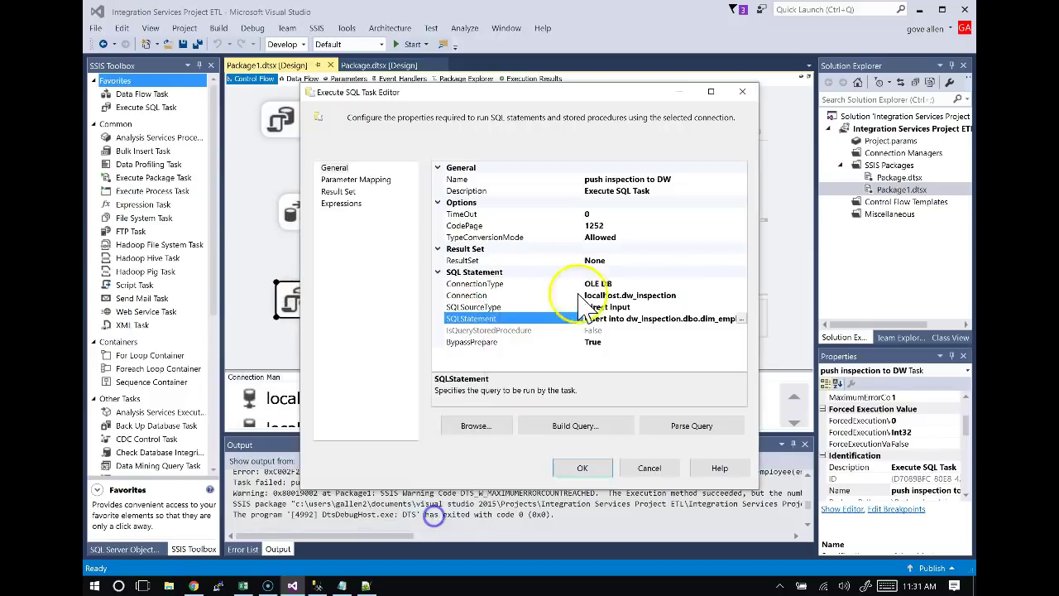
Set the task's connection to localhost.staging and rerun the package so all three tasks succeed.
left_click(691, 295)
left_click(741, 295)
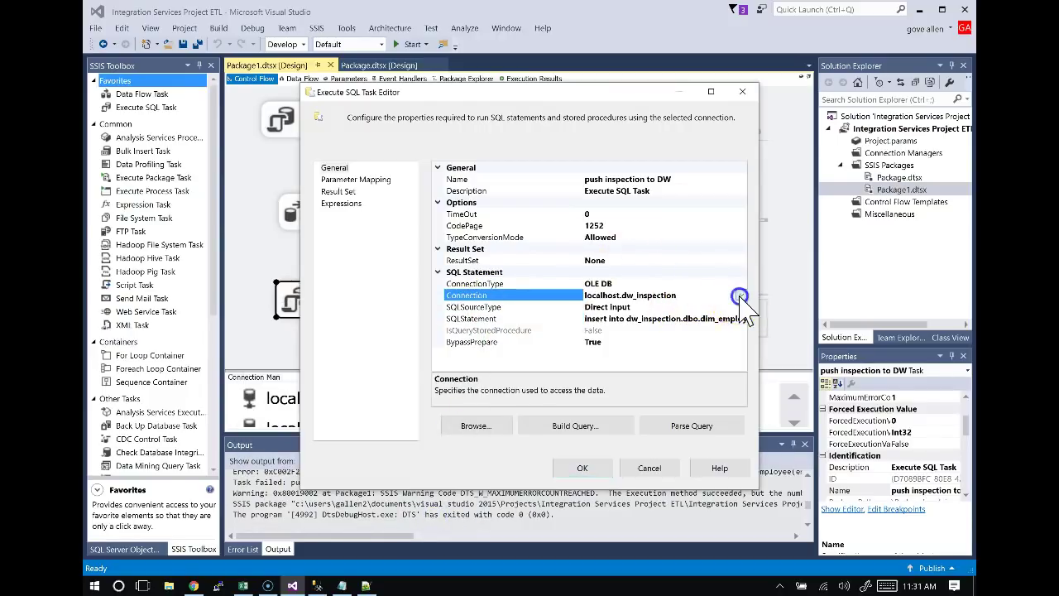
left_click(631, 343)
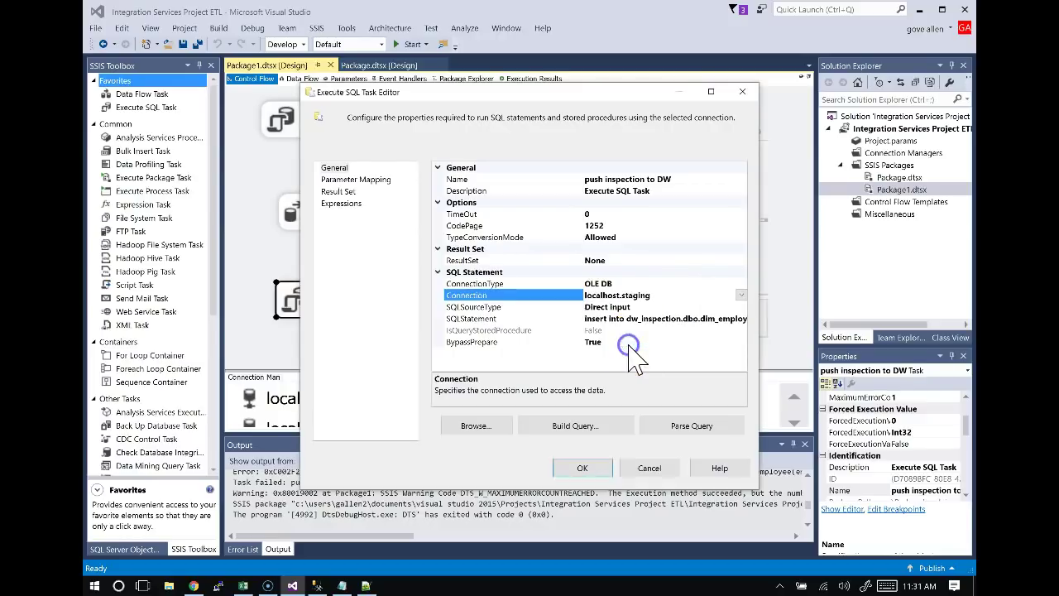
left_click(598, 468)
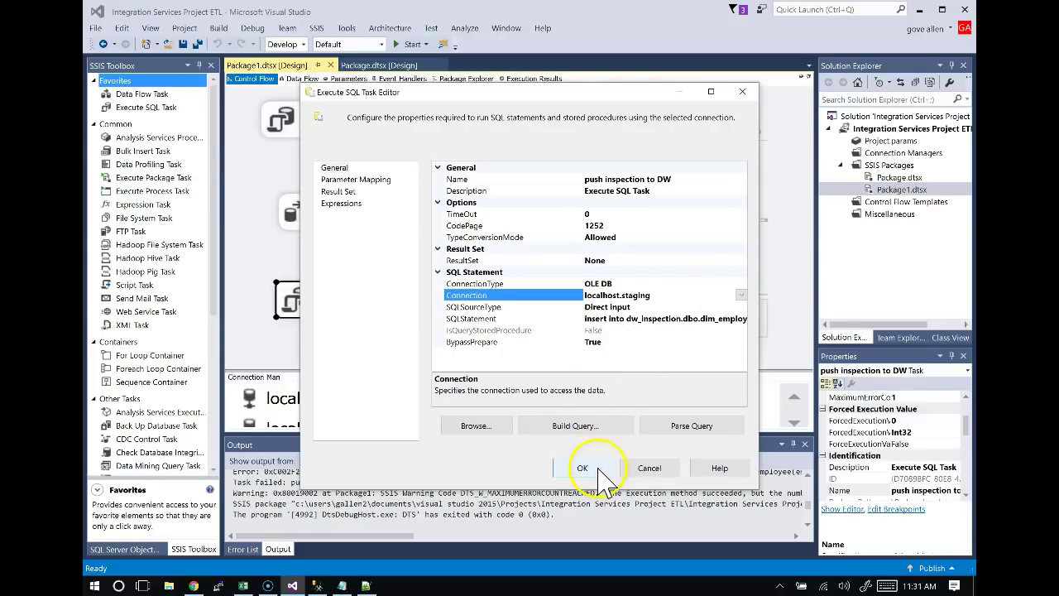
left_click(571, 474)
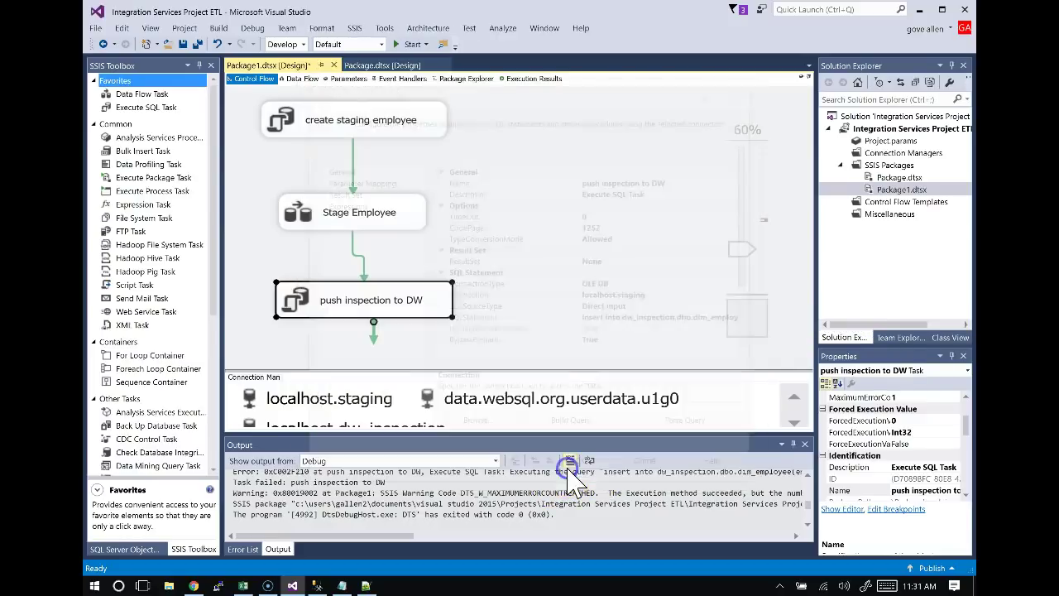
left_click(483, 199)
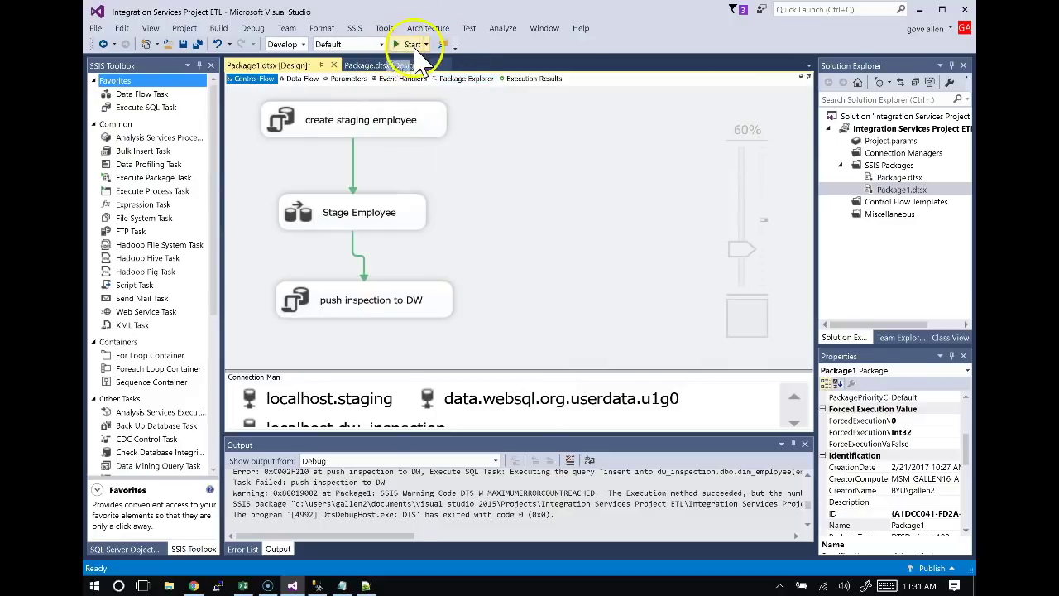
left_click(414, 45)
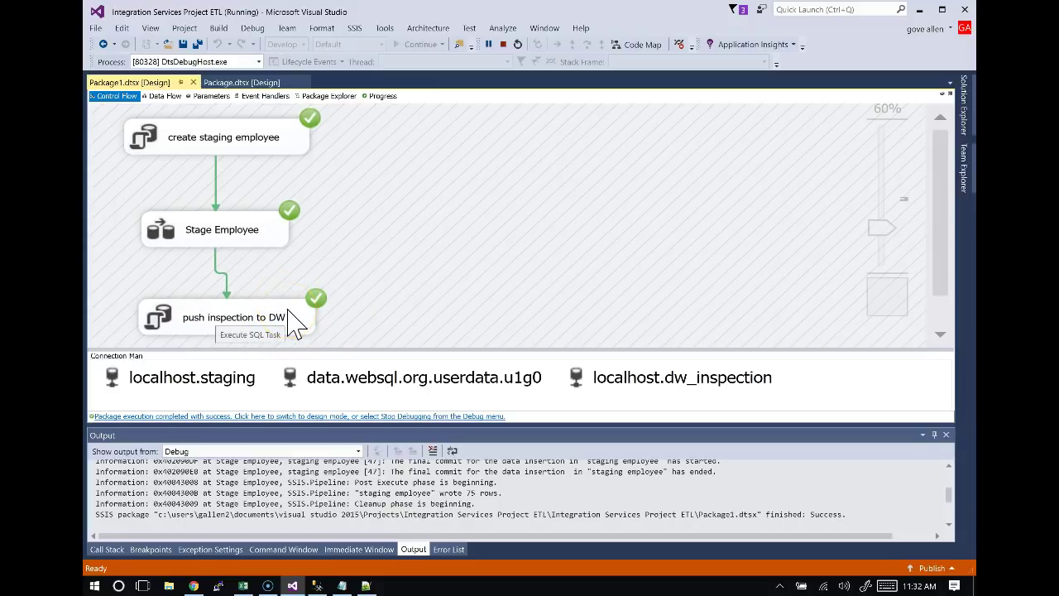
key("alt+Tab")
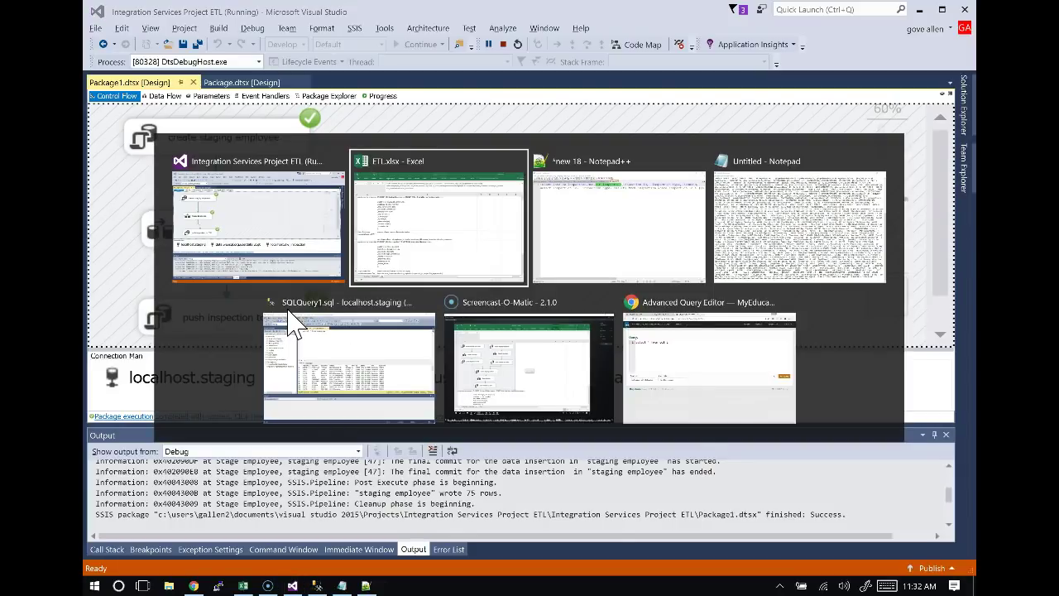
In SSMS, add 'use dw_inspection' above a select from dim_employee and execute it.
key("alt+Tab")
key("alt+Tab")
key("alt+Tab")
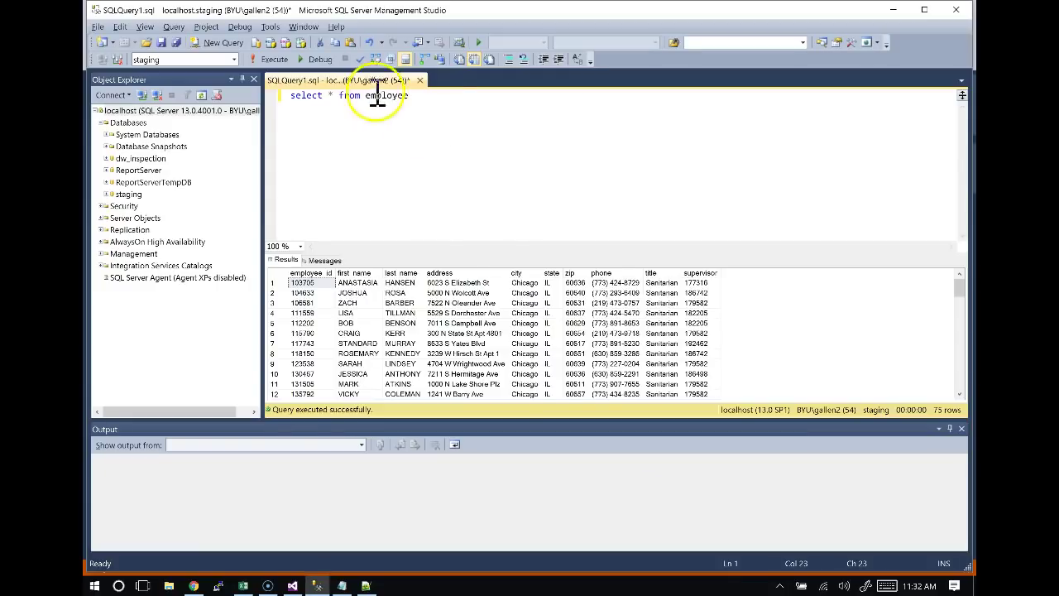
key("Return")
key("Up")
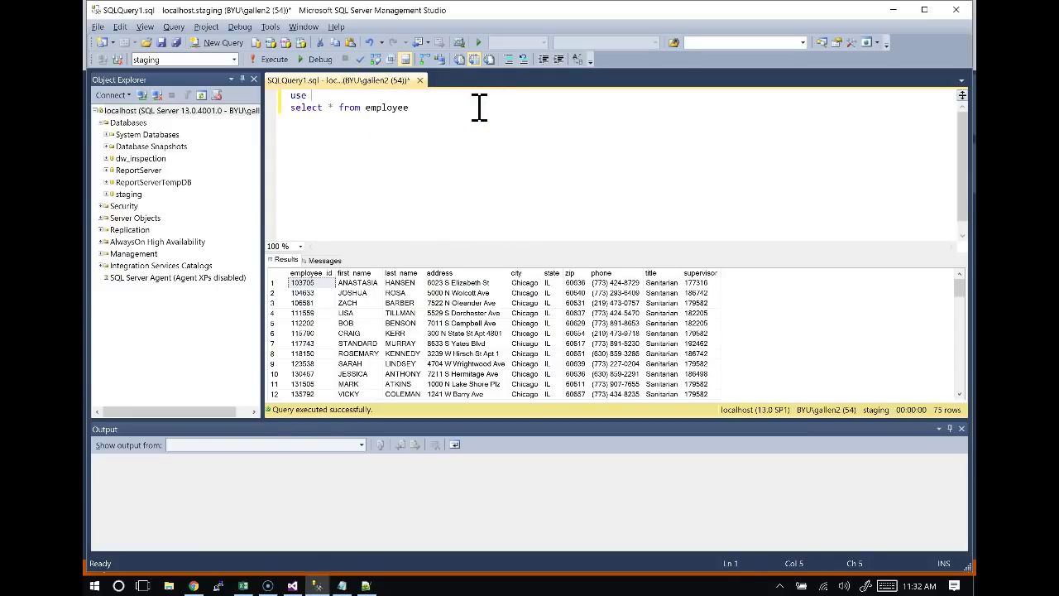
type("use dw")
key("Down")
key("Tab")
key("Return")
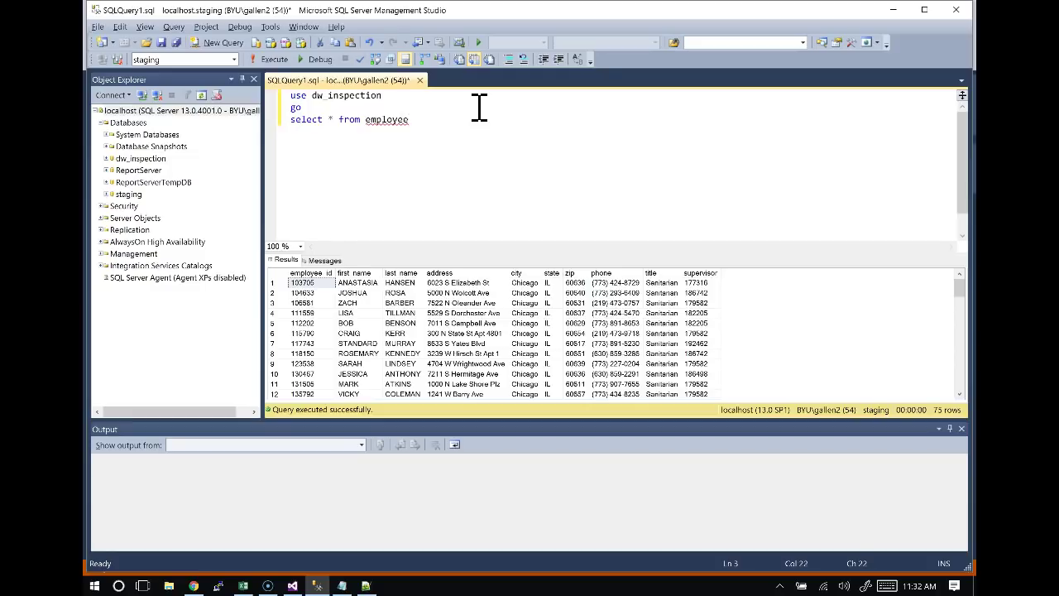
type("dim_")
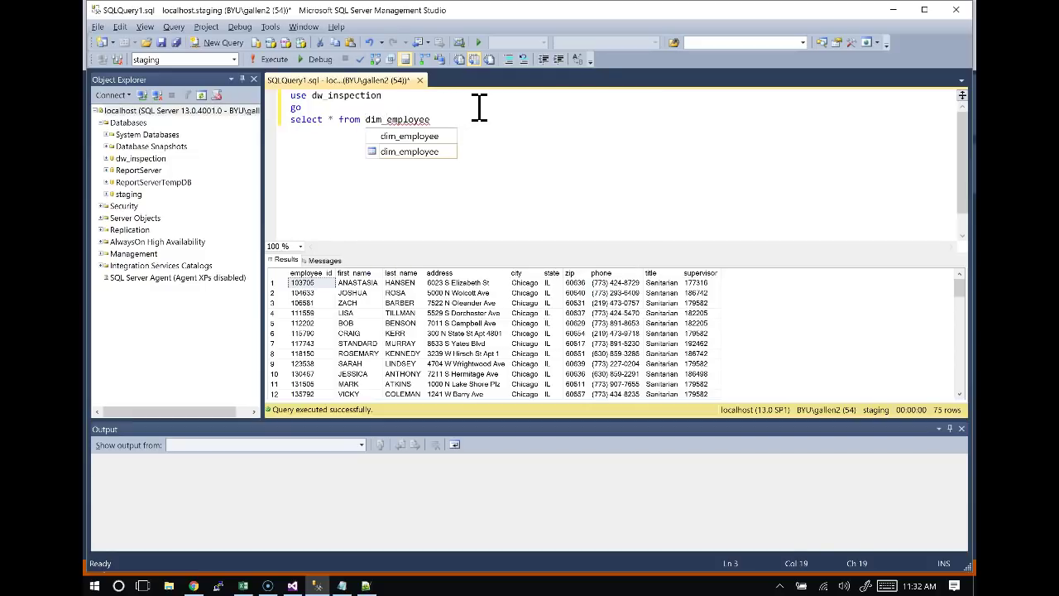
left_click(274, 59)
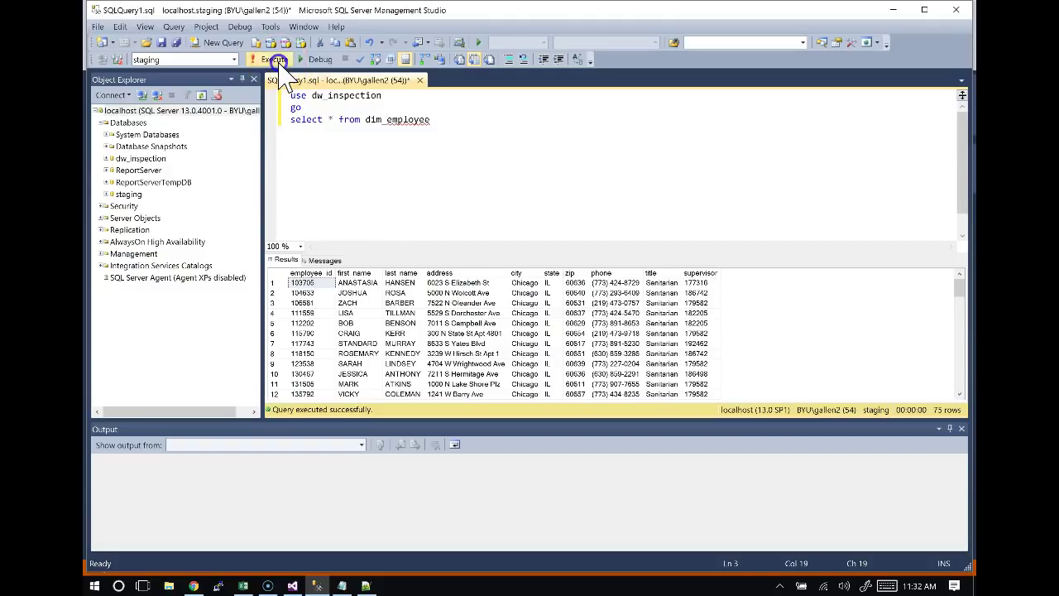